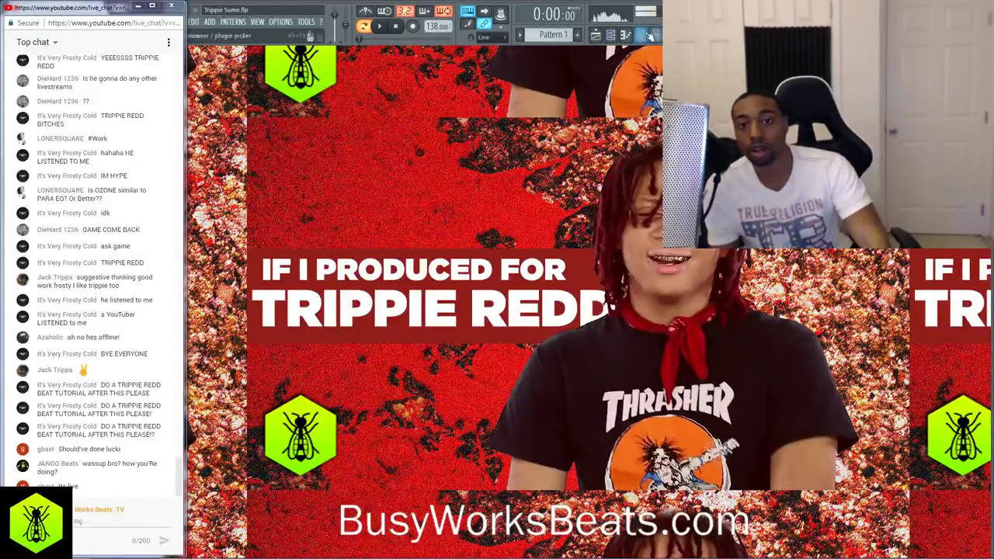
Load the Low Open Hat sample from the Ultimate kit's Hats folder into a new channel and route it to mixer track 1
click(625, 35)
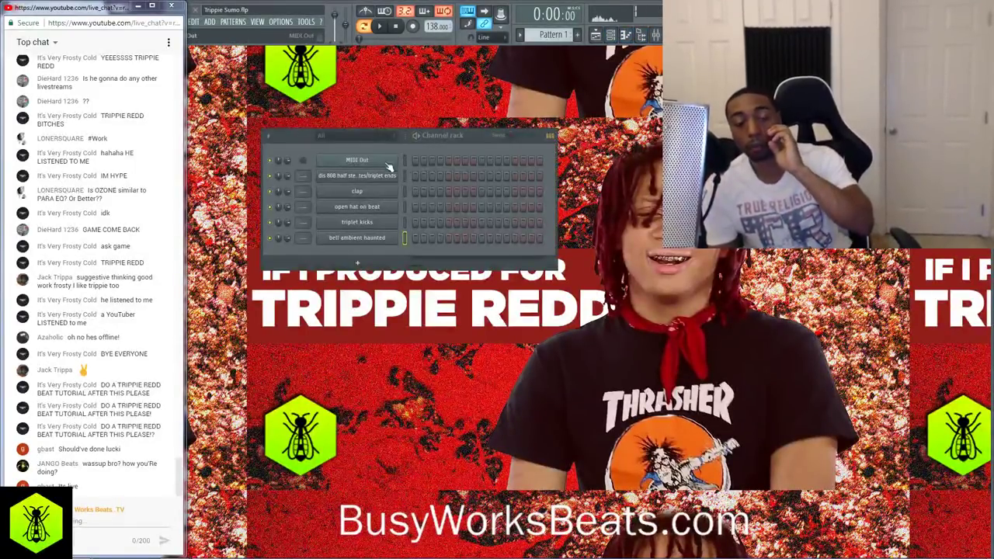
click(642, 35)
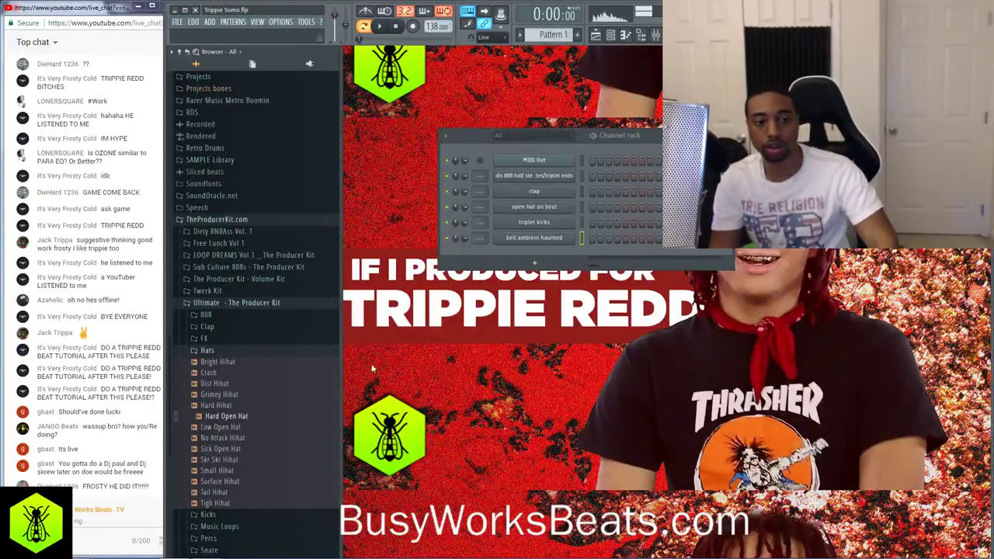
right_click(237, 429)
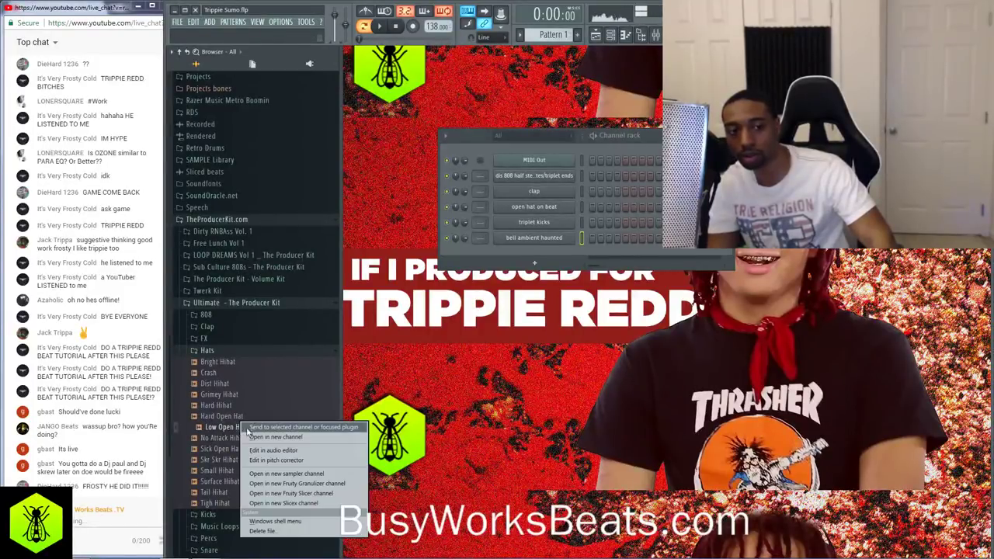
click(263, 432)
key(Escape)
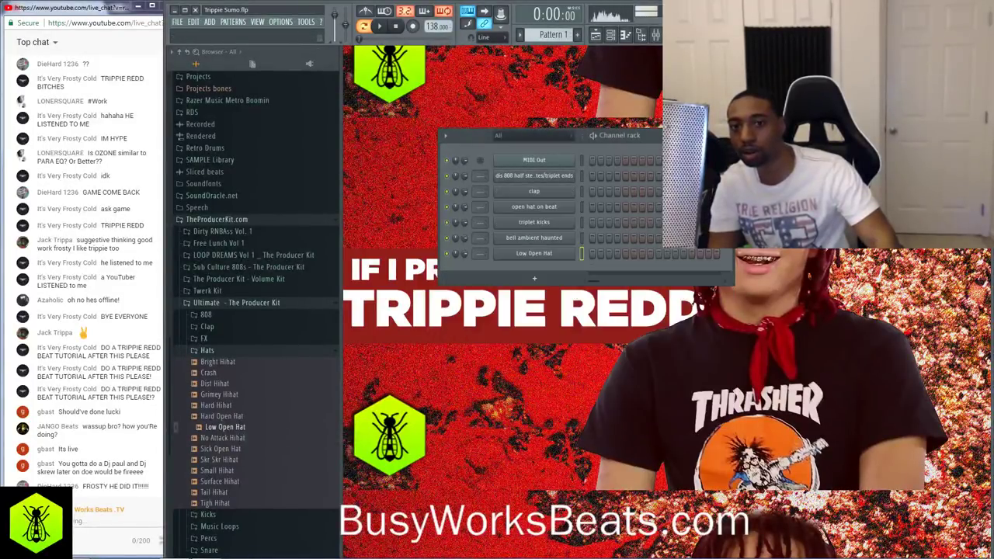
drag(480, 254, 481, 247)
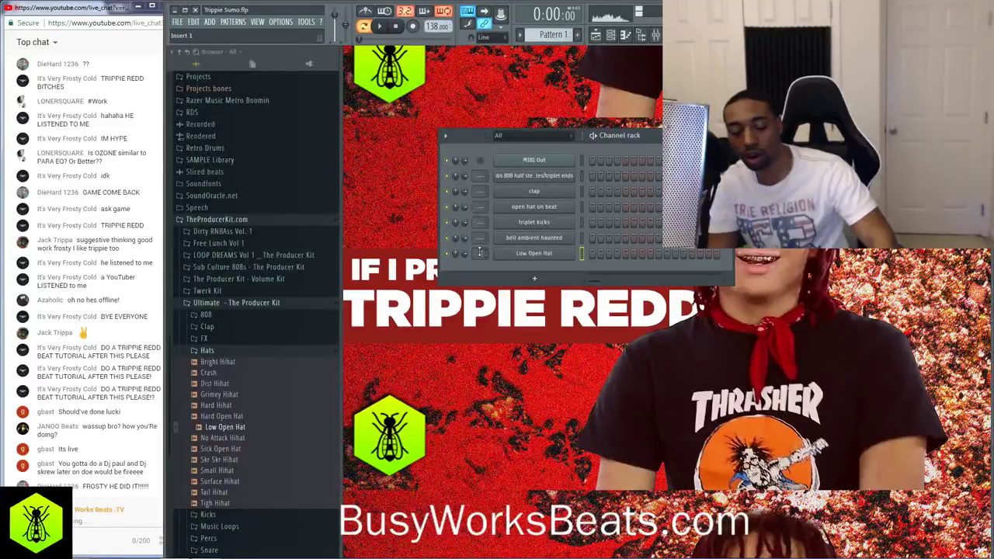
Fill the Low Open Hat channel with a hit every 4 steps
click(592, 253)
right_click(574, 253)
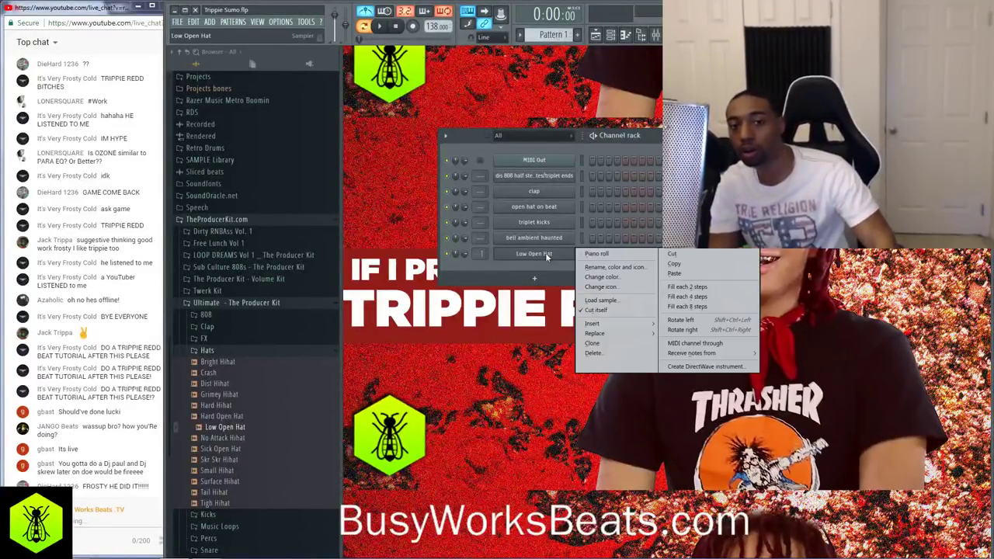
click(679, 296)
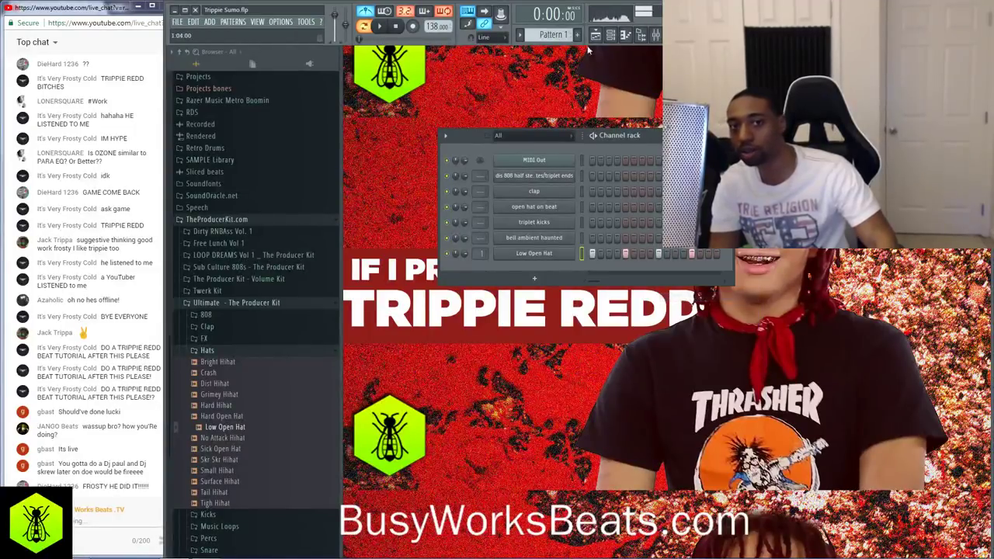
Place two Pattern 1 clips on playlist Track 1 in bars 1 and 2 and play them
key(F5)
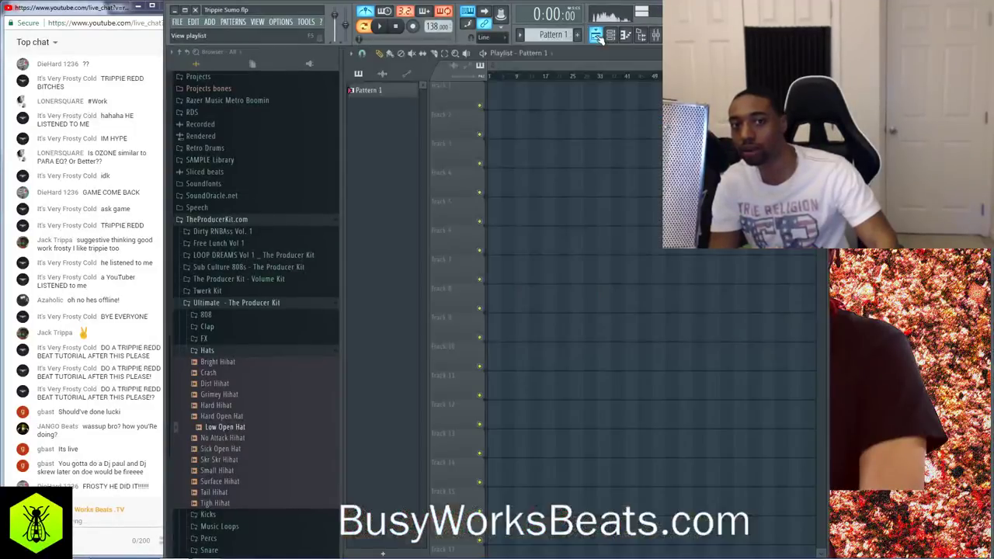
click(362, 53)
click(378, 211)
scroll(511, 77, up, 5)
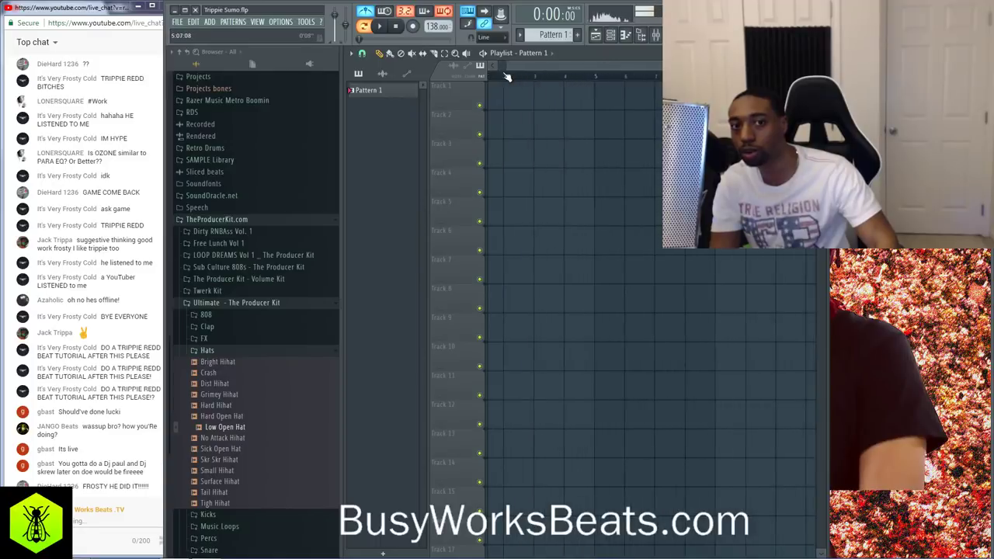
click(494, 93)
click(545, 97)
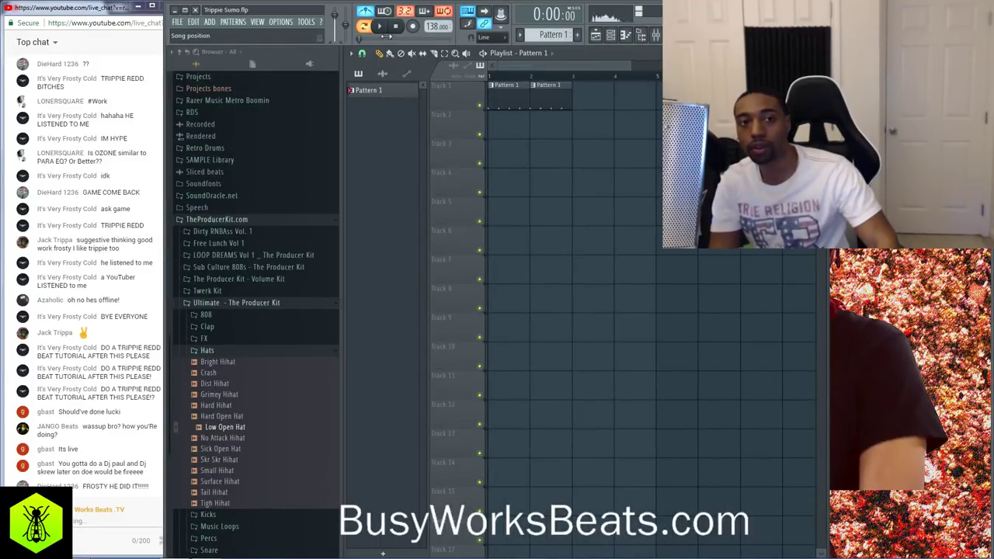
click(379, 26)
Remove the Low Open Hat hits on steps 5 and 13 and play the thinner pattern
click(612, 36)
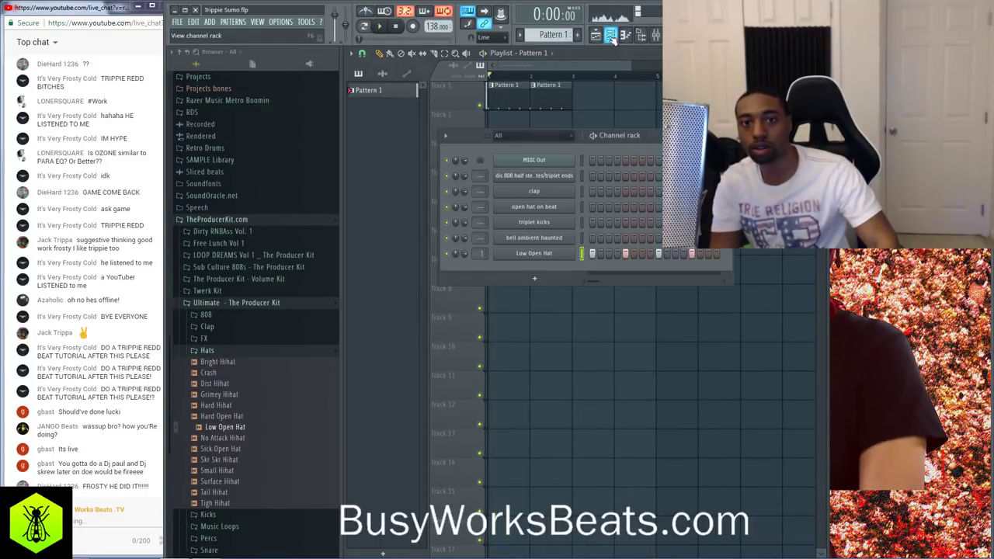
right_click(626, 253)
key(space)
right_click(692, 254)
key(space)
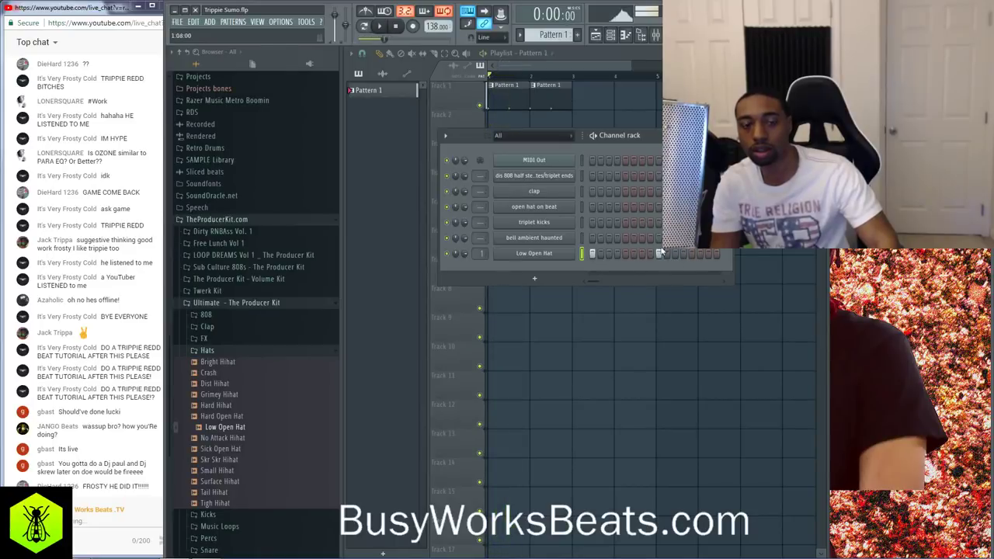
Tap in a project tempo of 130 BPM and play the pattern at that speed
right_click(435, 27)
click(538, 36)
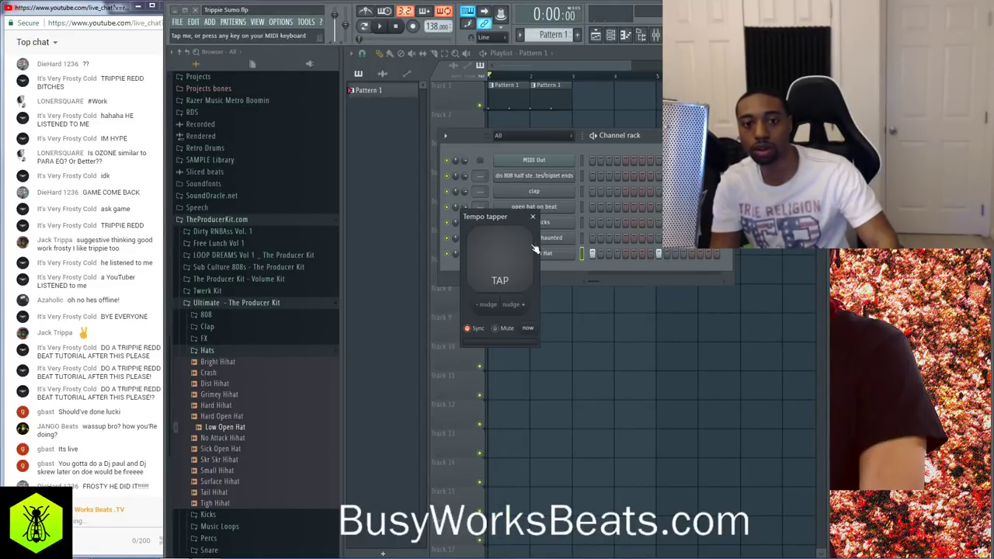
click(508, 264)
click(510, 264)
click(513, 262)
click(511, 262)
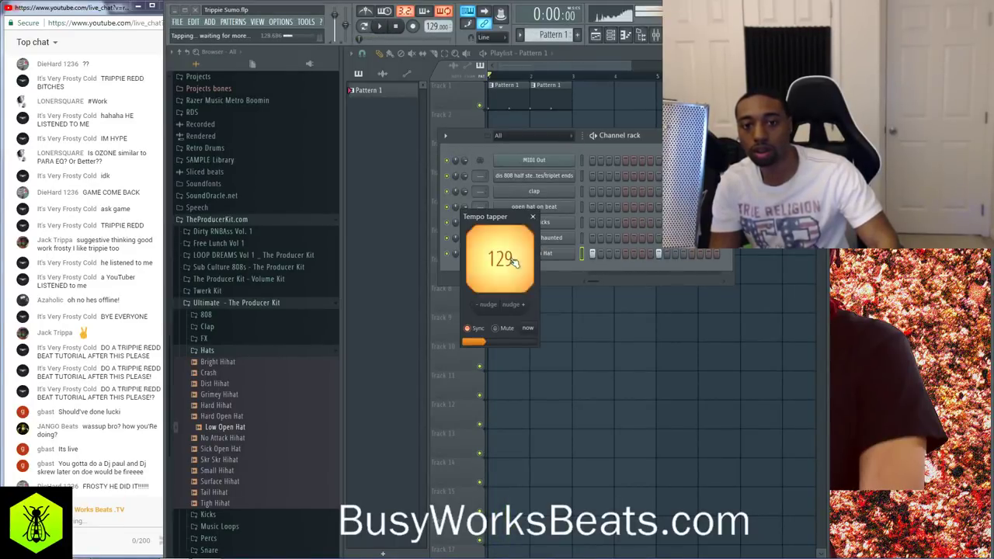
click(511, 263)
click(511, 262)
click(532, 217)
key(space)
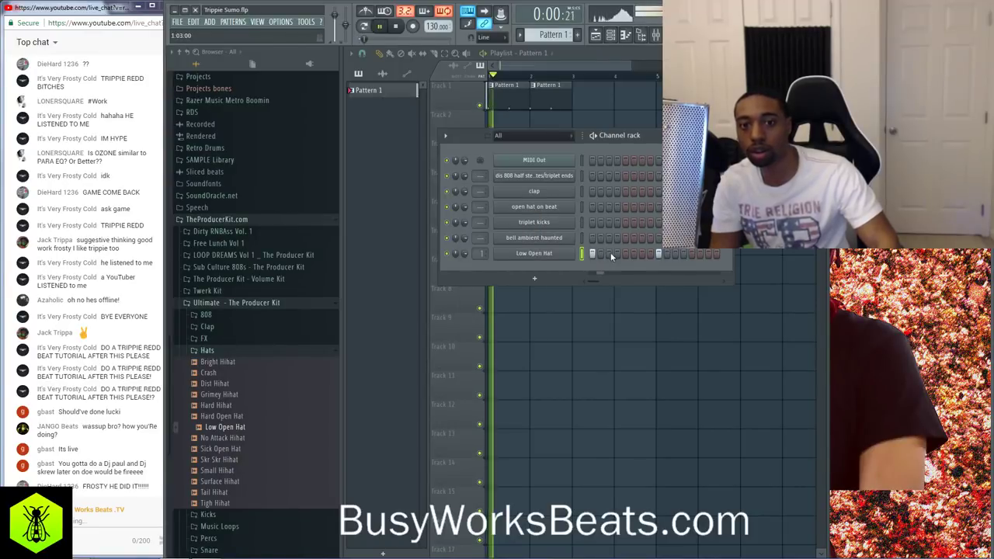
Put the Low Open Hat hits back on steps 5 and 13 and play the pattern
click(625, 253)
click(690, 255)
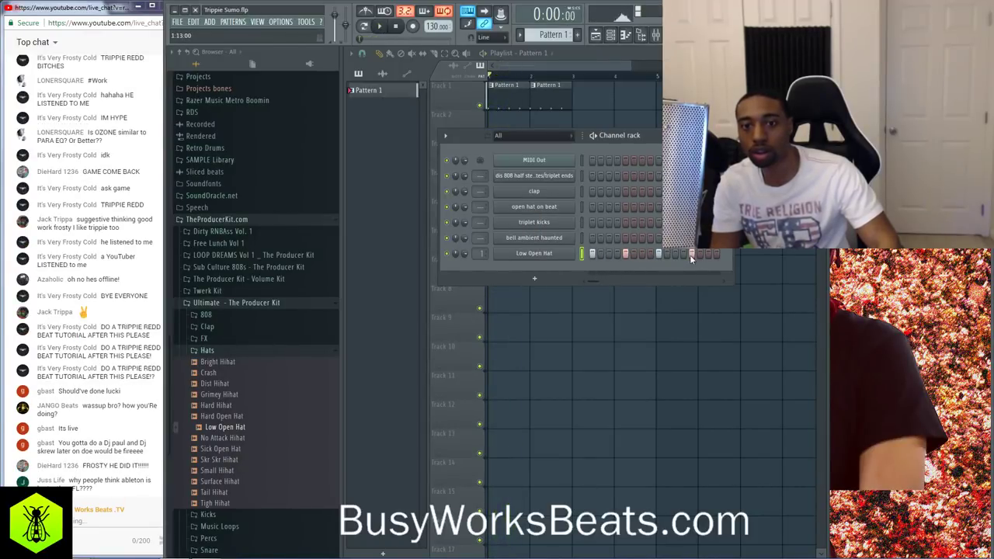
key(space)
Tap in a slower project tempo of about 123 BPM
right_click(438, 26)
click(536, 39)
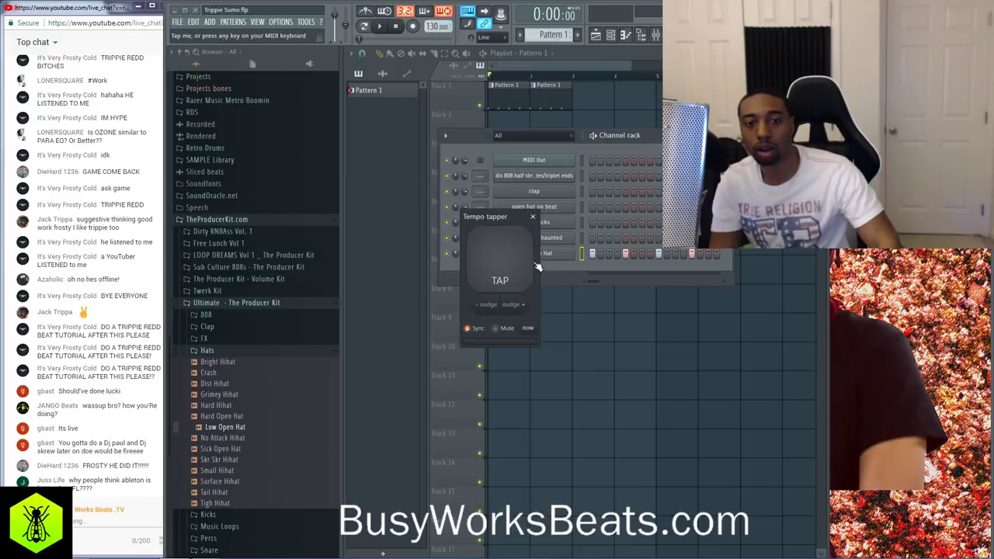
click(519, 268)
click(519, 268)
click(519, 268)
click(519, 268)
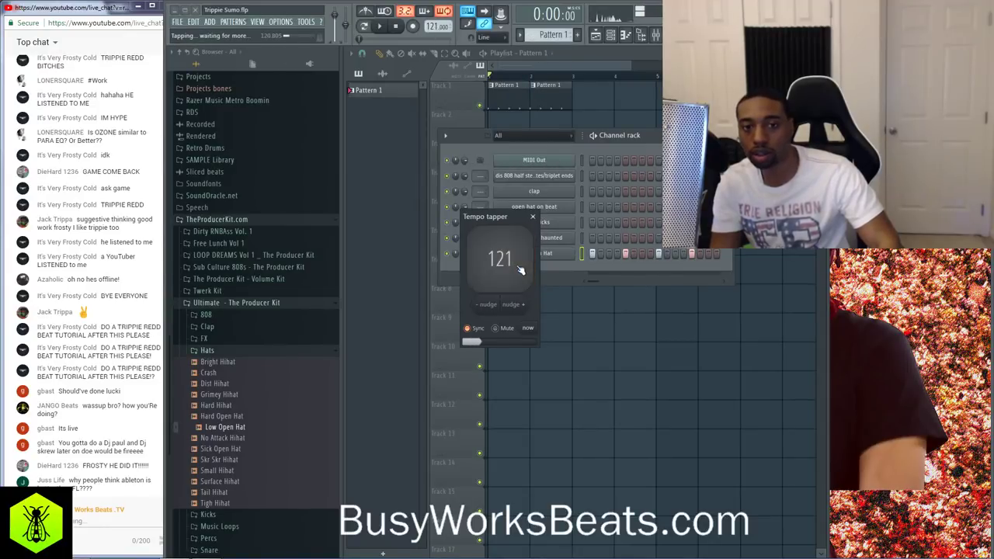
click(519, 268)
click(518, 268)
click(519, 268)
click(521, 269)
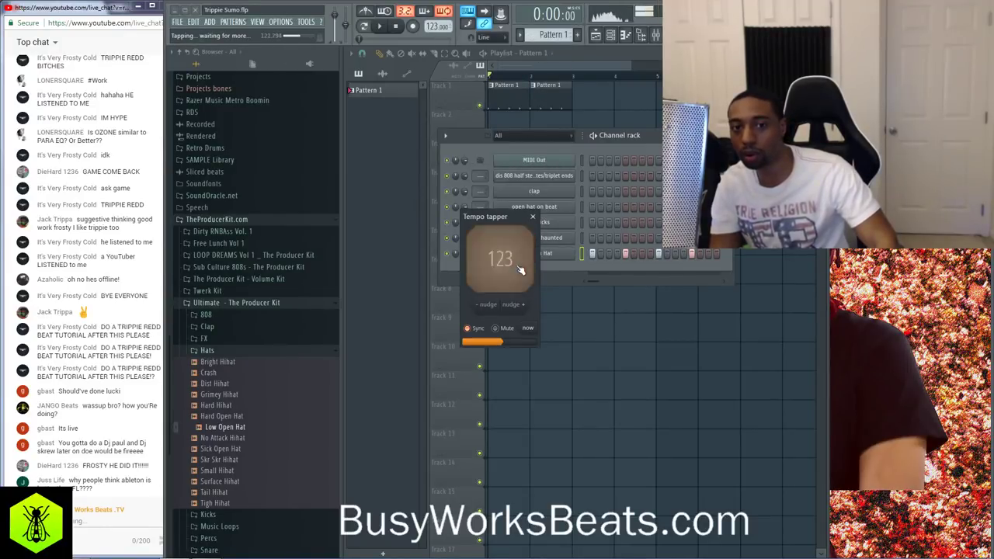
click(532, 216)
Set the project tempo to 120 BPM while playing the hats, and save the project
key(space)
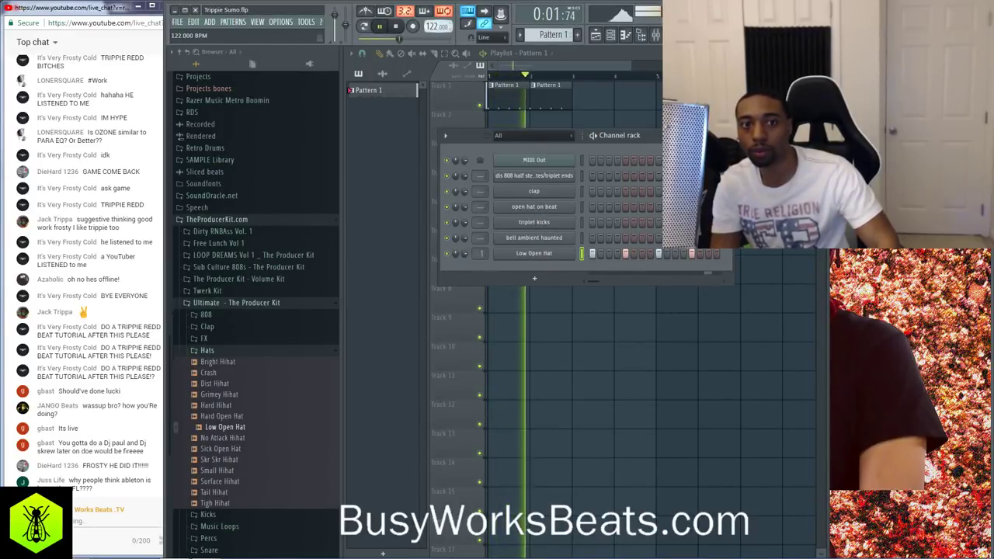
right_click(579, 344)
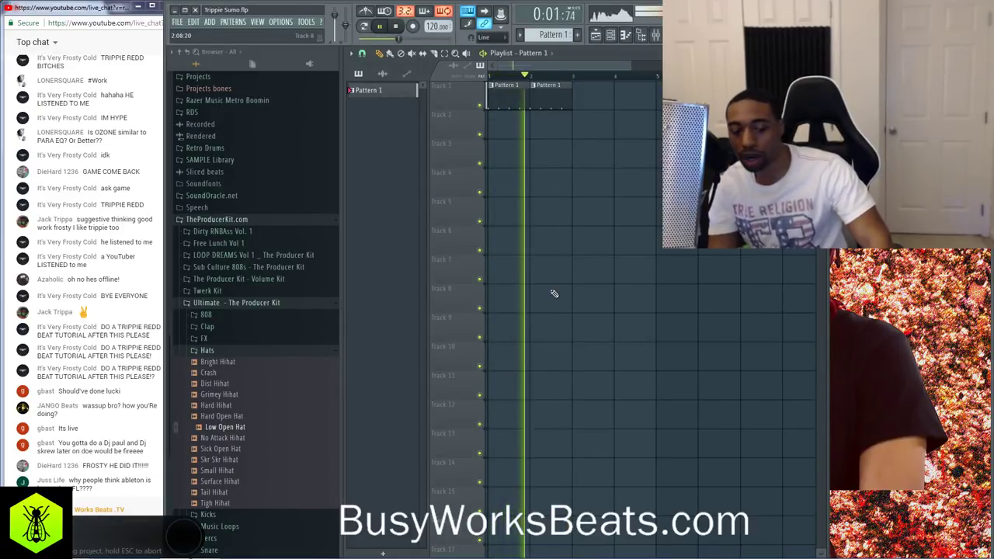
key(space)
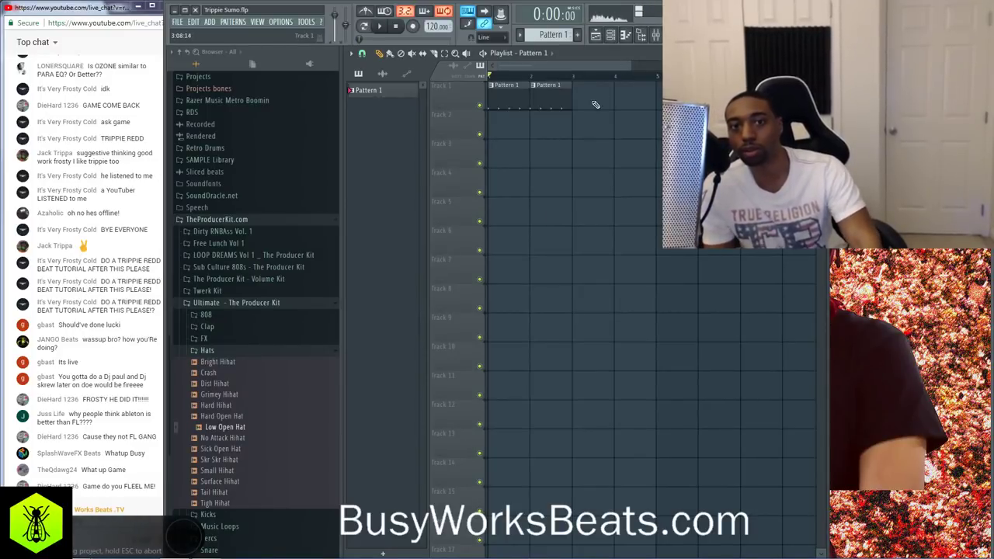
Duplicate the two Pattern 1 clips on Track 1 so they continue through bar 6, and check the playback
drag(587, 108, 519, 99)
key(ctrl+b)
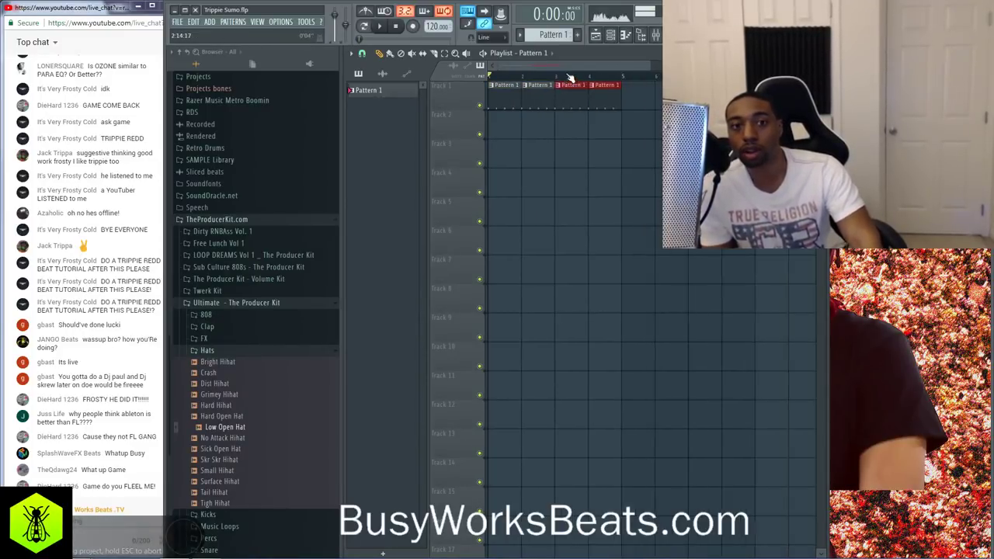
key(space)
key(ctrl+b)
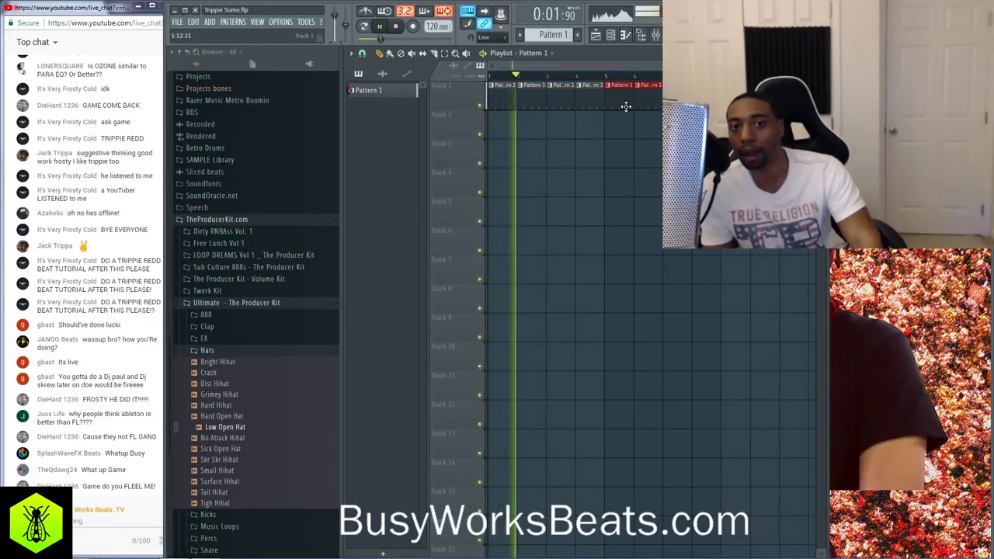
key(space)
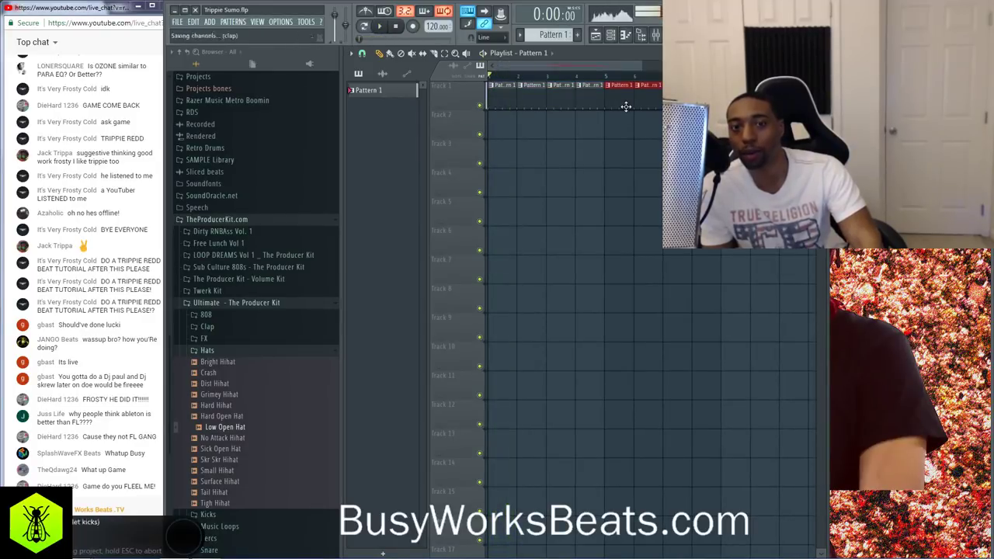
Show the channel rack and audition the Skr Skr Hihat sample from the Hats folder
click(611, 36)
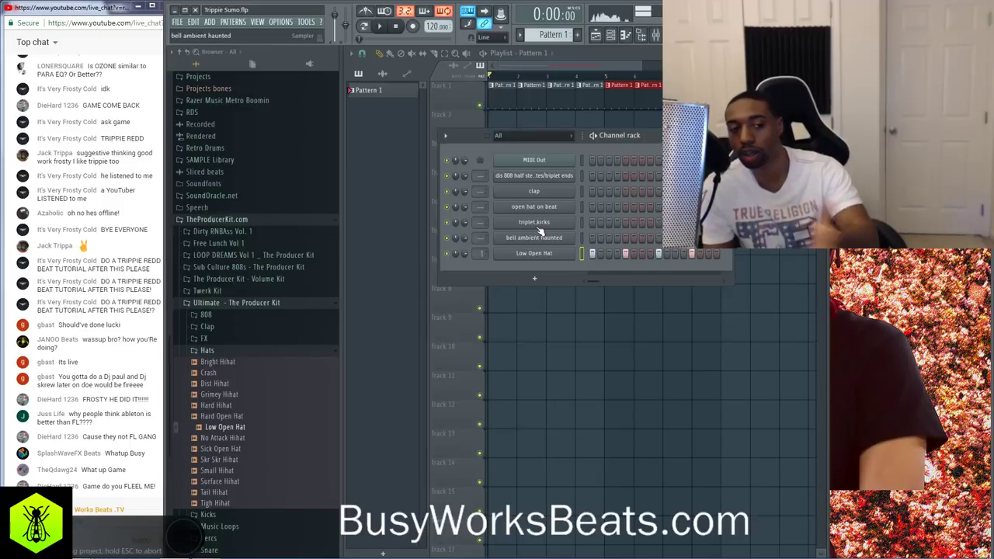
click(253, 459)
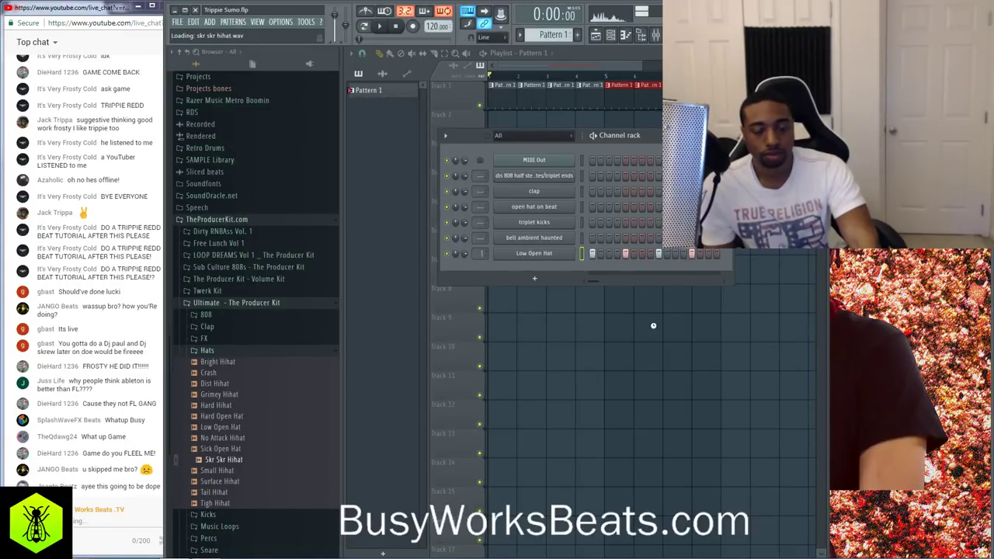
Post the message "fl froze up" in the YouTube live chat
click(89, 522)
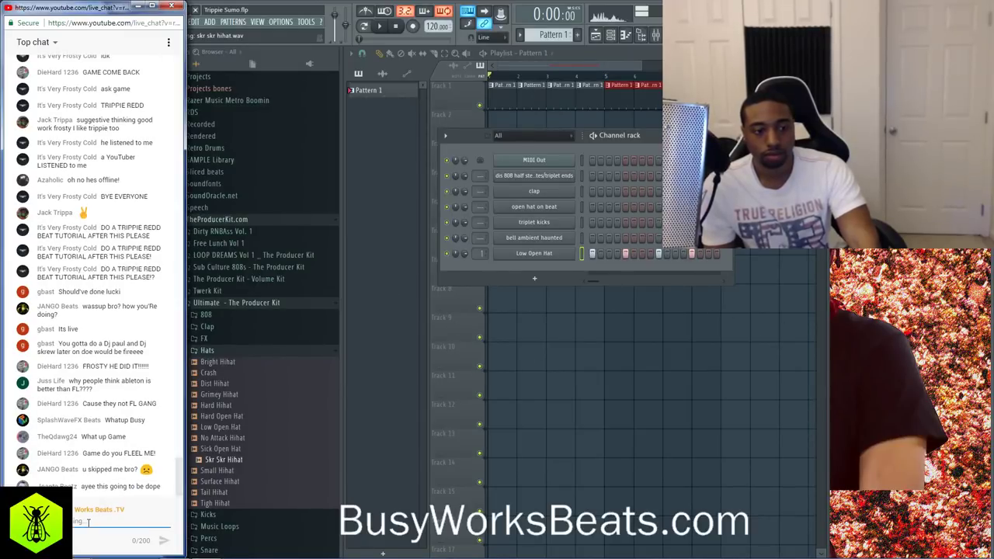
text(what)
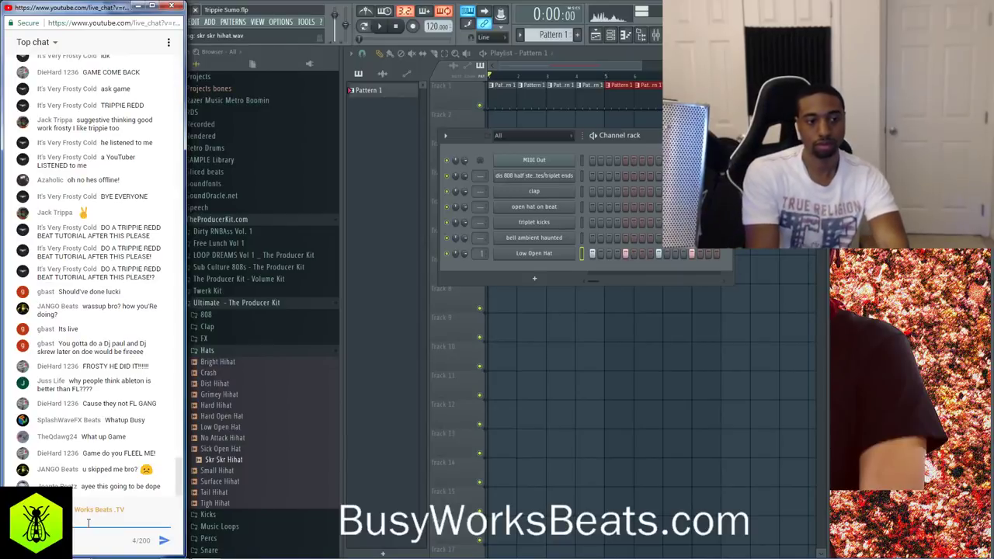
text(s good)
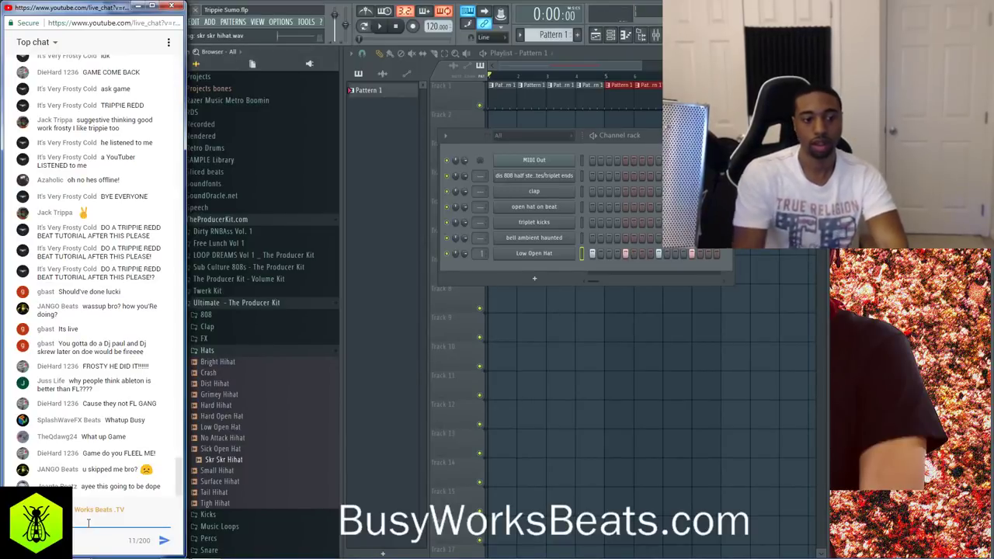
key(Return)
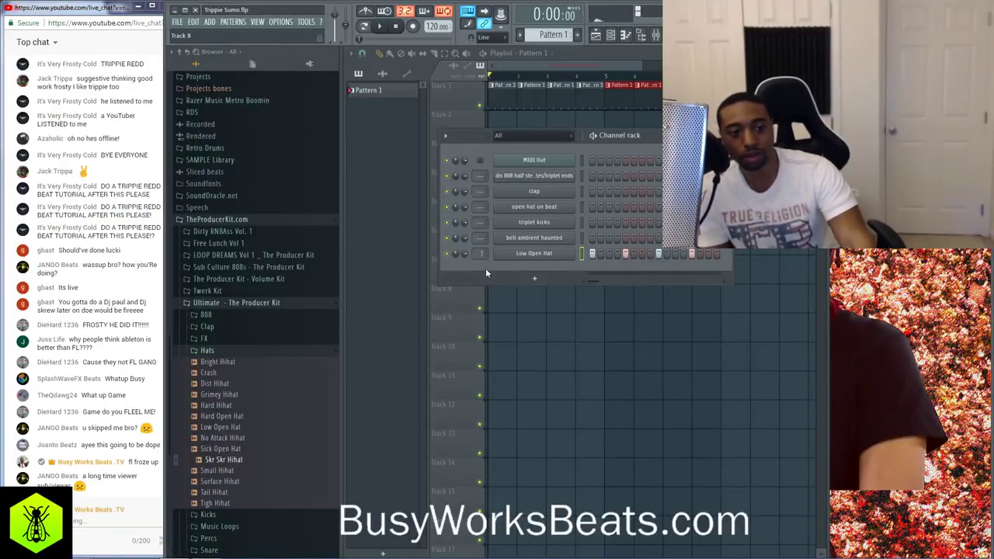
Save the project and load Skr Skr Hihat into a new channel routed to mixer track 2
key(ctrl+s)
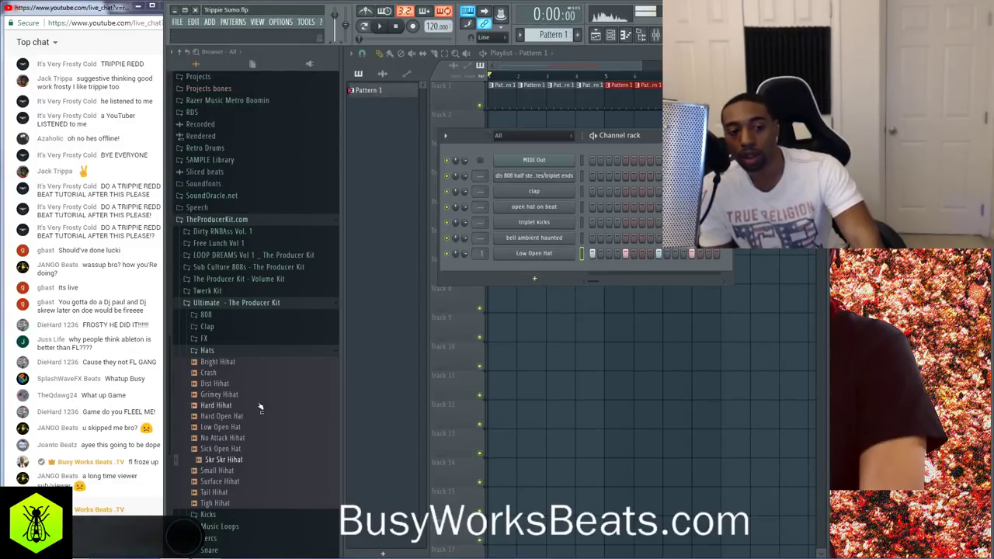
right_click(247, 463)
click(279, 448)
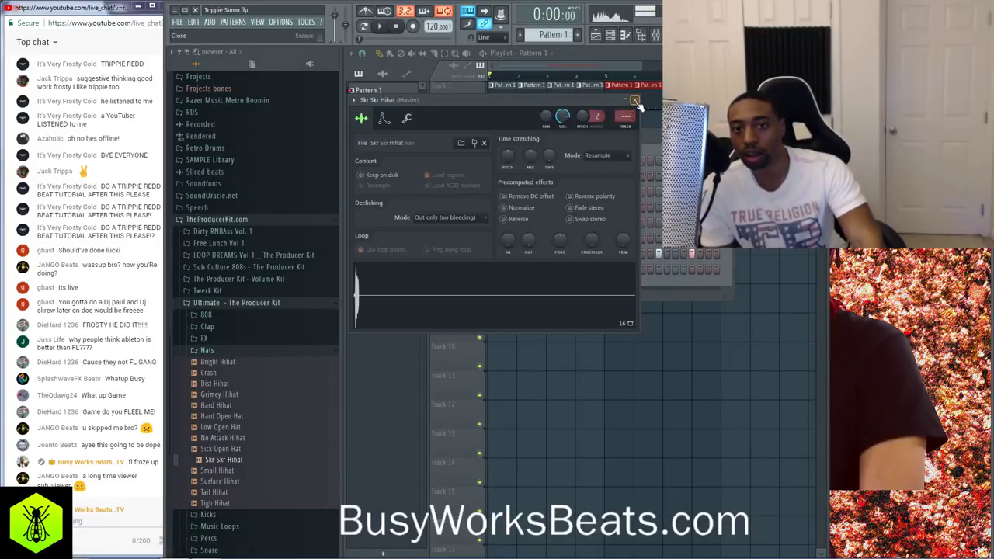
click(635, 101)
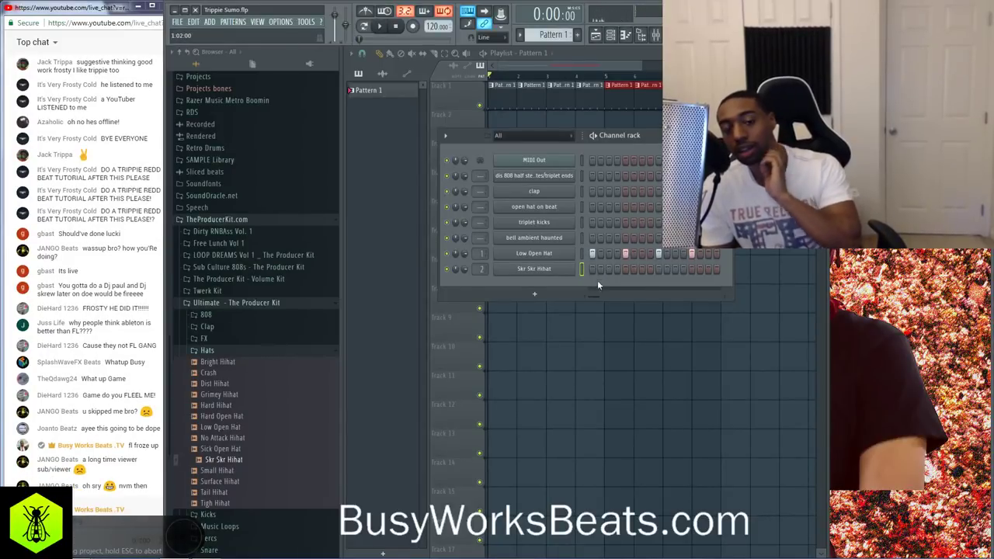
Create Pattern 2, place its clip at bar 1 on Track 2, and save the project
click(613, 38)
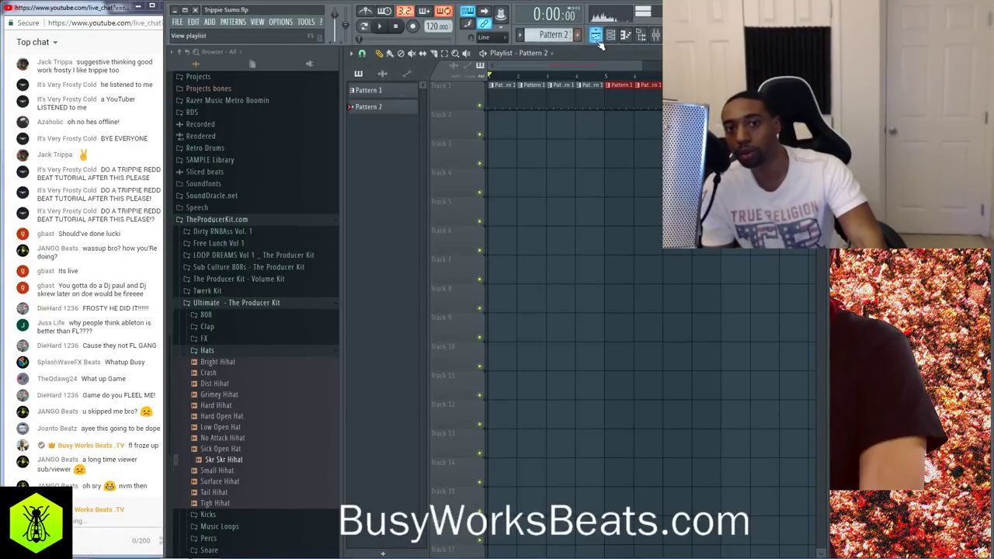
click(611, 36)
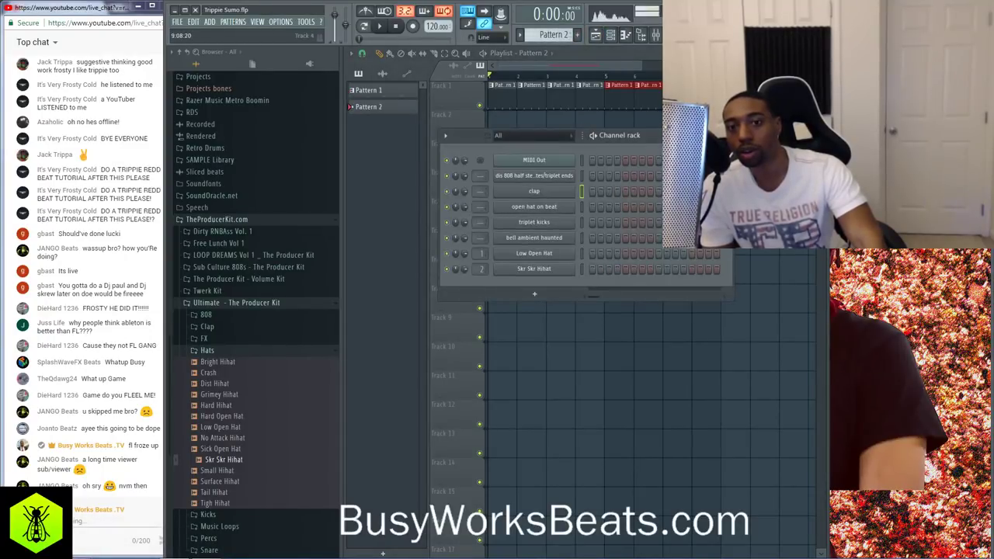
click(736, 182)
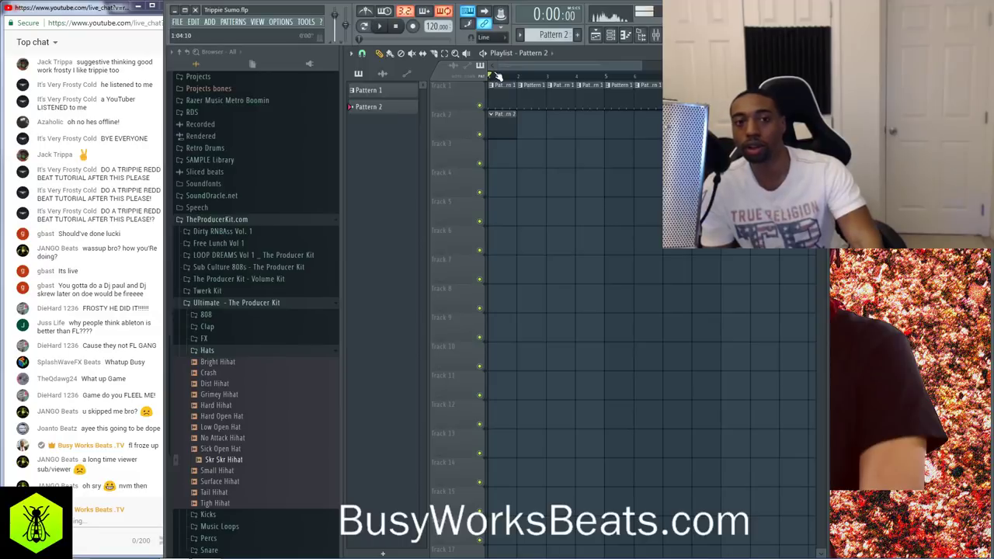
key(ctrl+s)
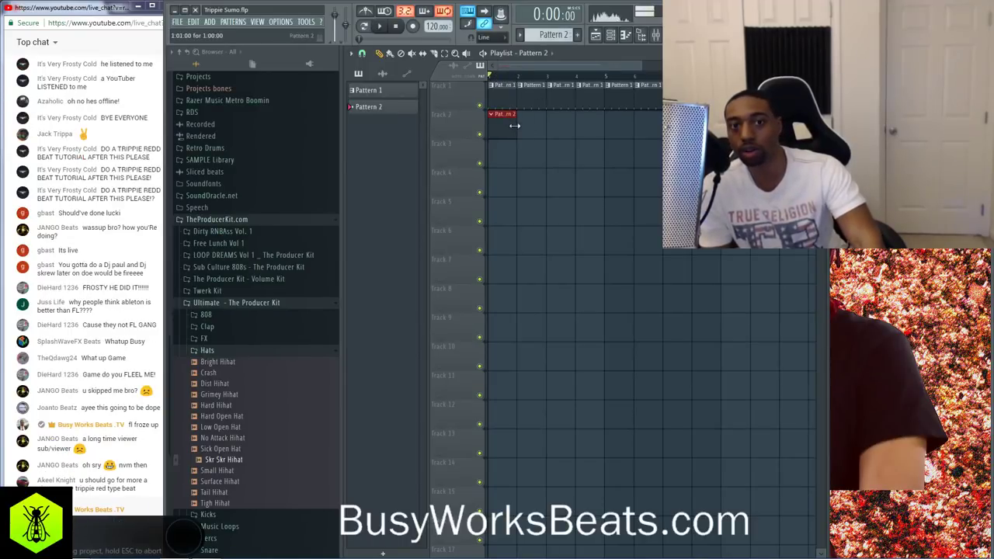
Fill bar 1 of the Skr Skr Hihat piano roll with C5 notes at 1/3 beat snap and save the project
click(612, 36)
right_click(545, 272)
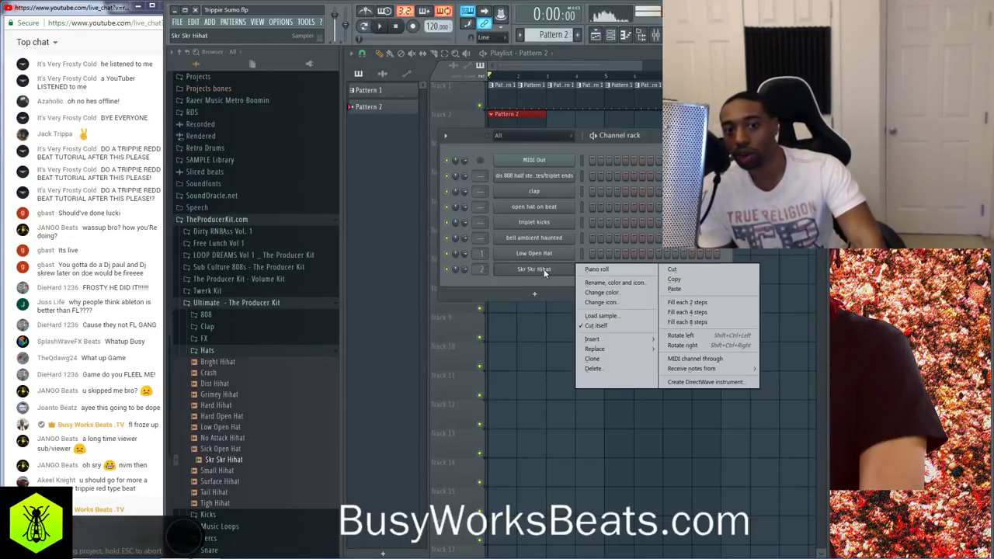
click(586, 269)
click(372, 51)
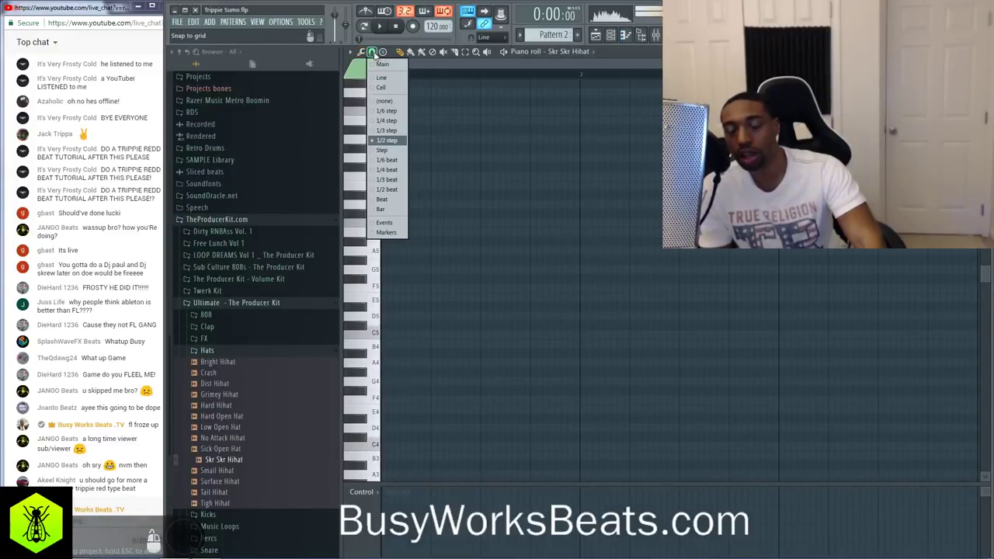
click(396, 183)
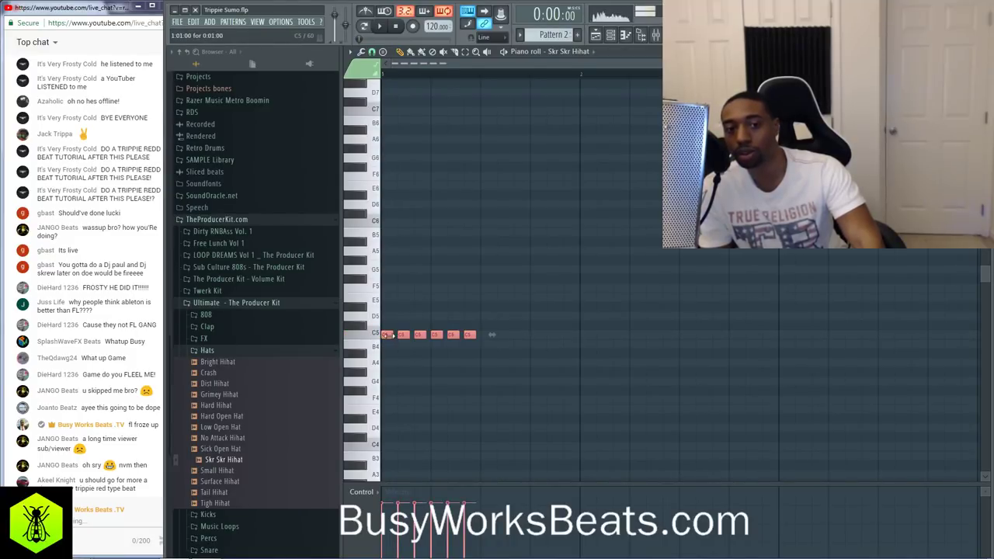
drag(389, 335, 469, 338)
key(ctrl+s)
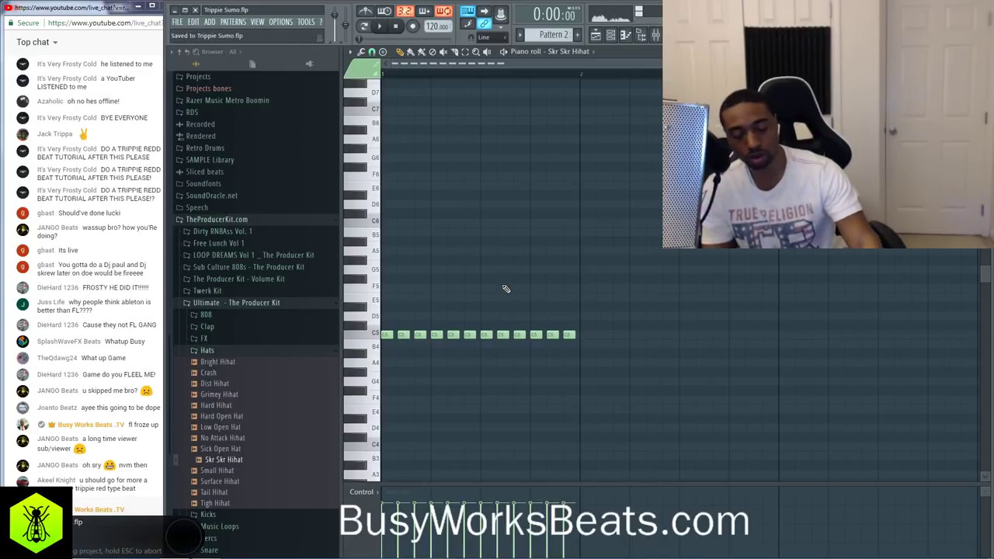
Play both hi-hat patterns together in the playlist and shorten the Pattern 2 clip to one bar
key(space)
click(984, 52)
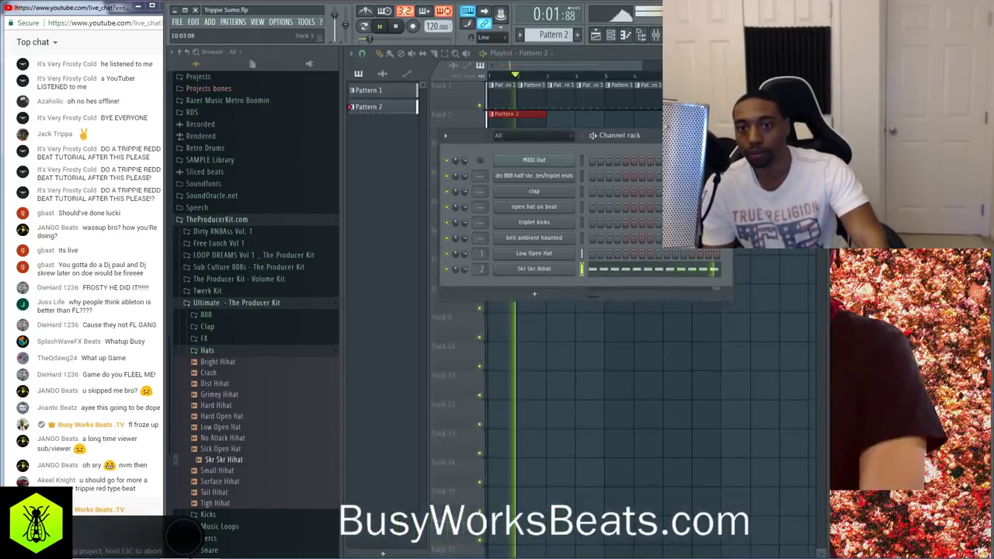
click(724, 135)
key(space)
click(611, 36)
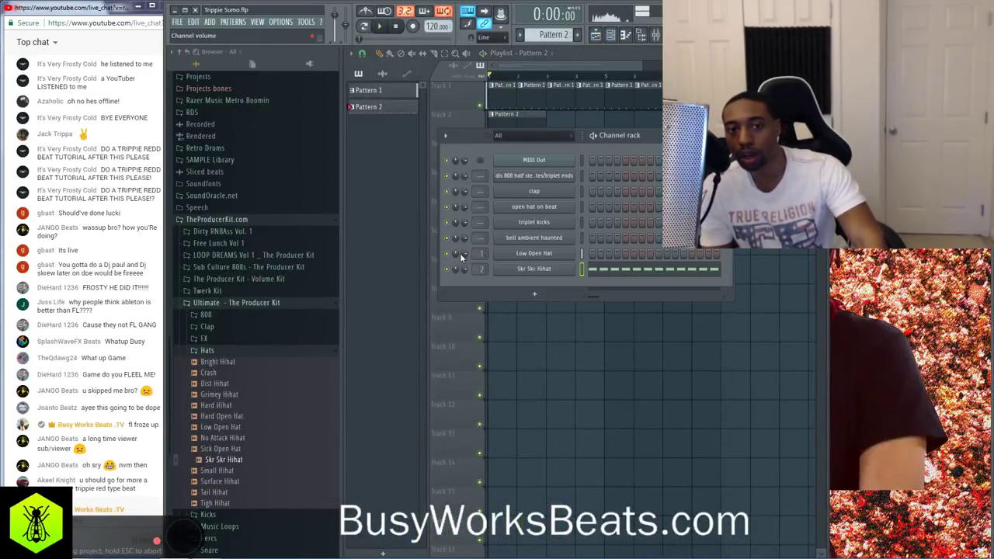
key(space)
click(564, 378)
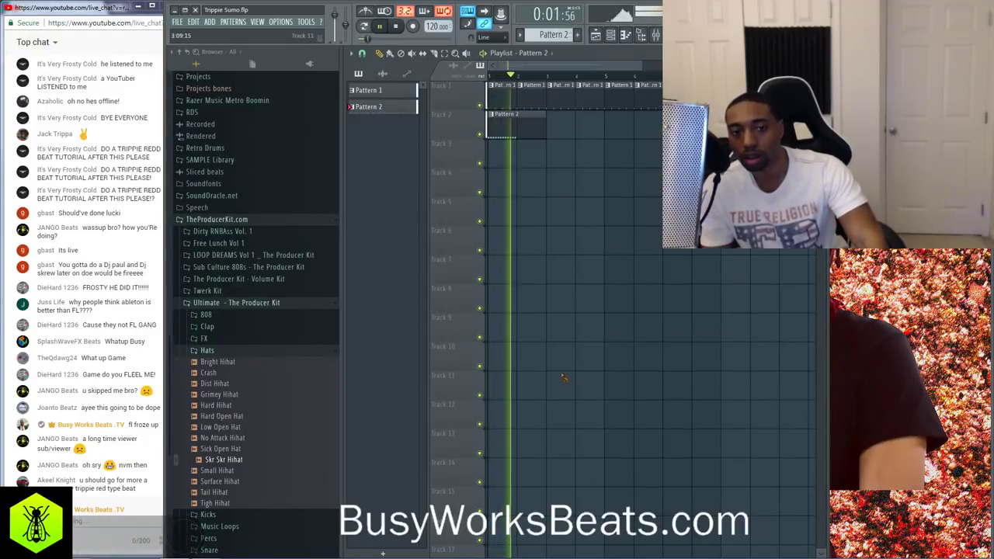
key(space)
Delete the seventh C5 note from the Skr Skr Hihat piano roll during playback
click(610, 35)
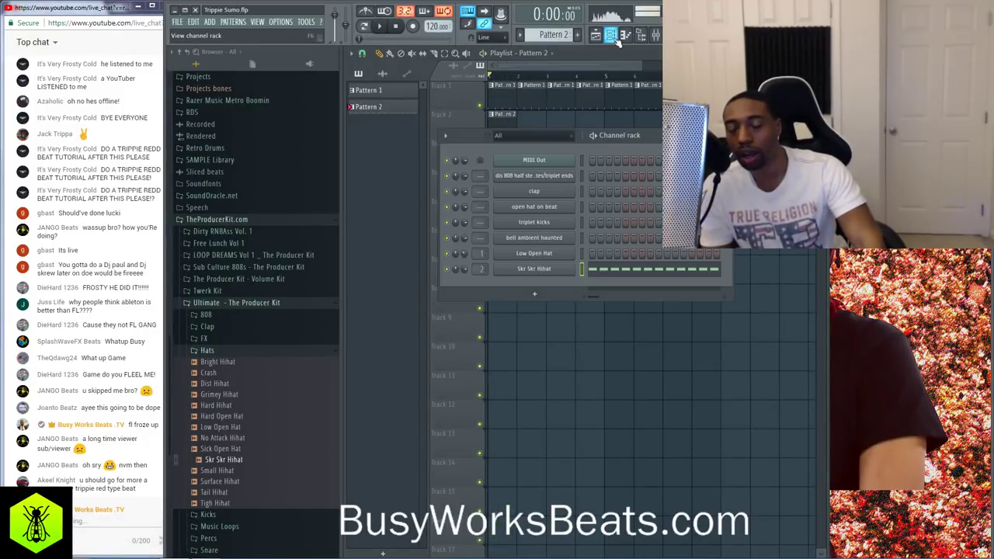
click(597, 271)
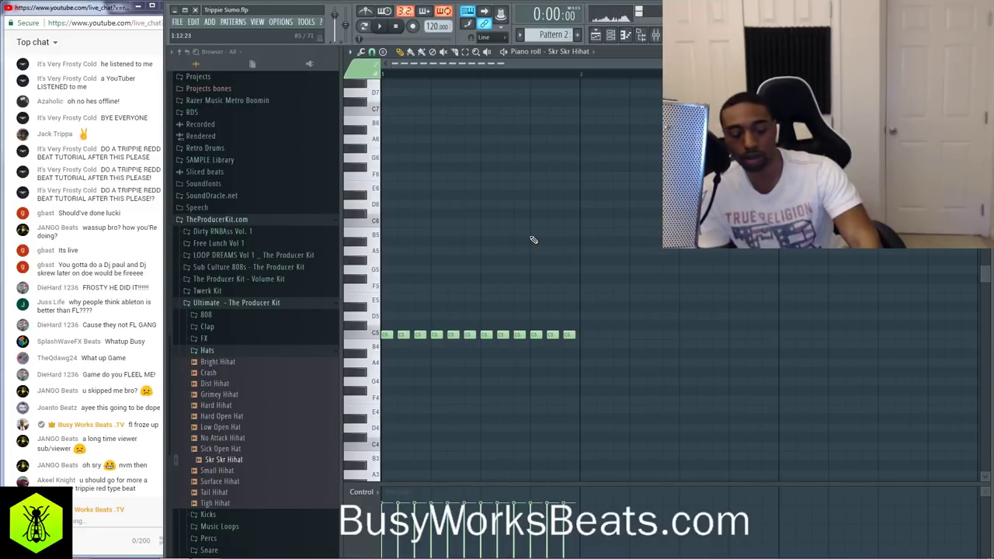
key(space)
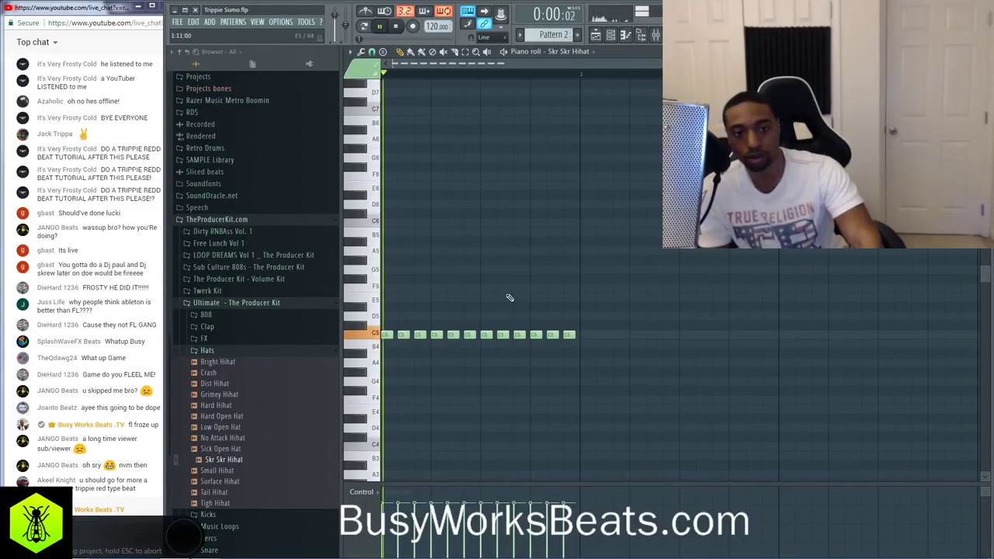
right_click(486, 334)
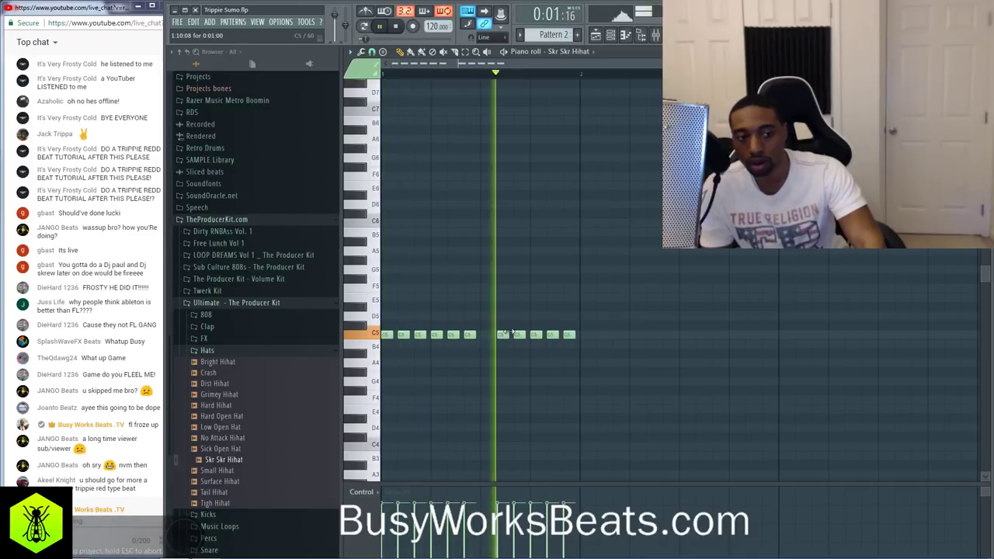
key(space)
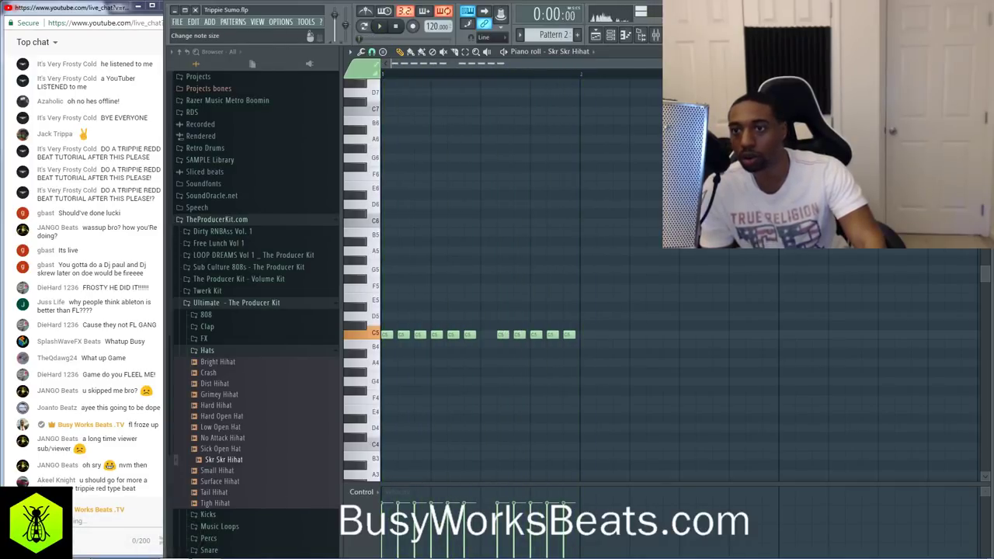
Duplicate the Pattern 2 clip along Track 2 so it repeats through bar 6
key(F7)
key(F6)
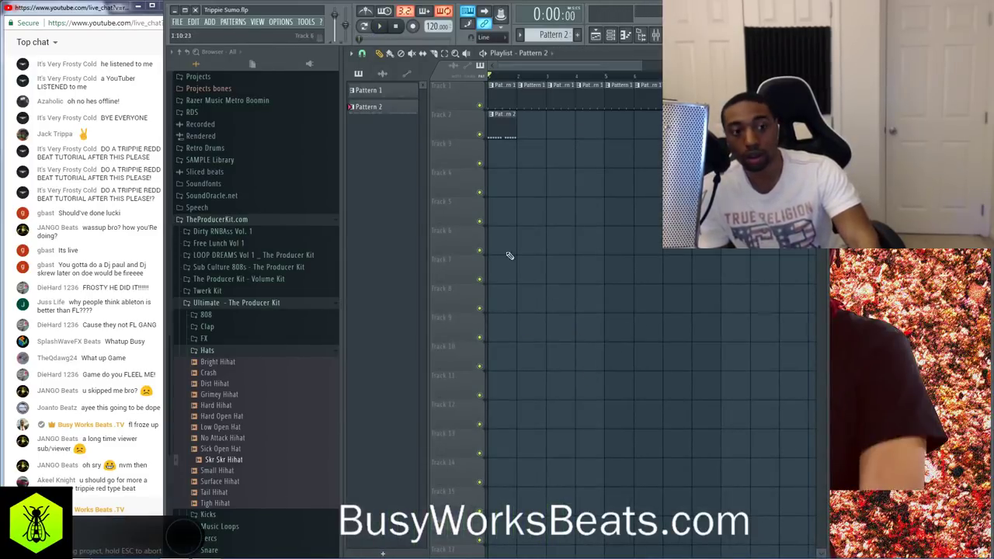
drag(547, 125, 501, 124)
key(ctrl+b)
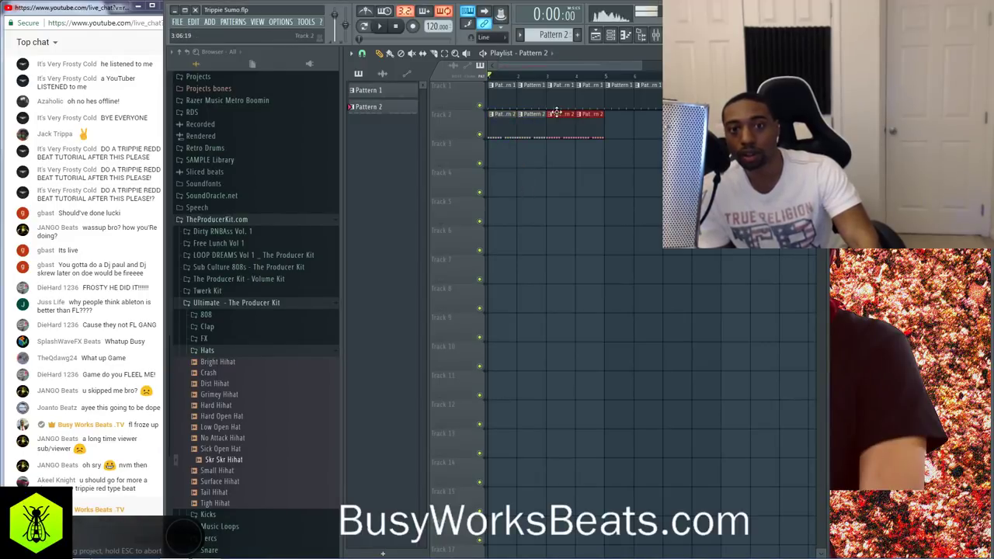
mouse_move(595, 126)
mouse_down()
mouse_move(502, 126)
mouse_move(617, 125)
mouse_up()
ctrl+click(631, 180)
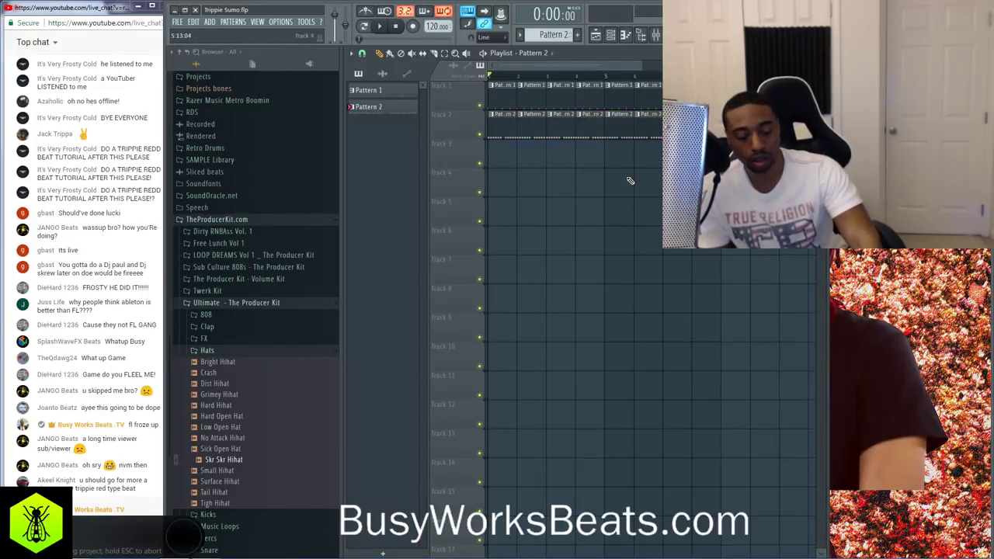
Audition Clave Clap and Clean Clap from the Clap folder and load Clean Clap into a new channel
click(625, 35)
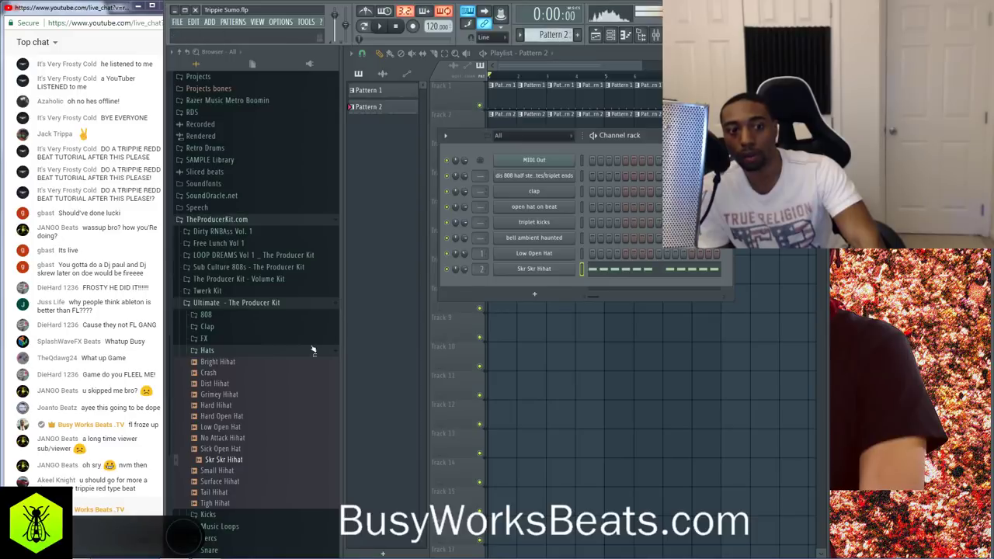
click(236, 328)
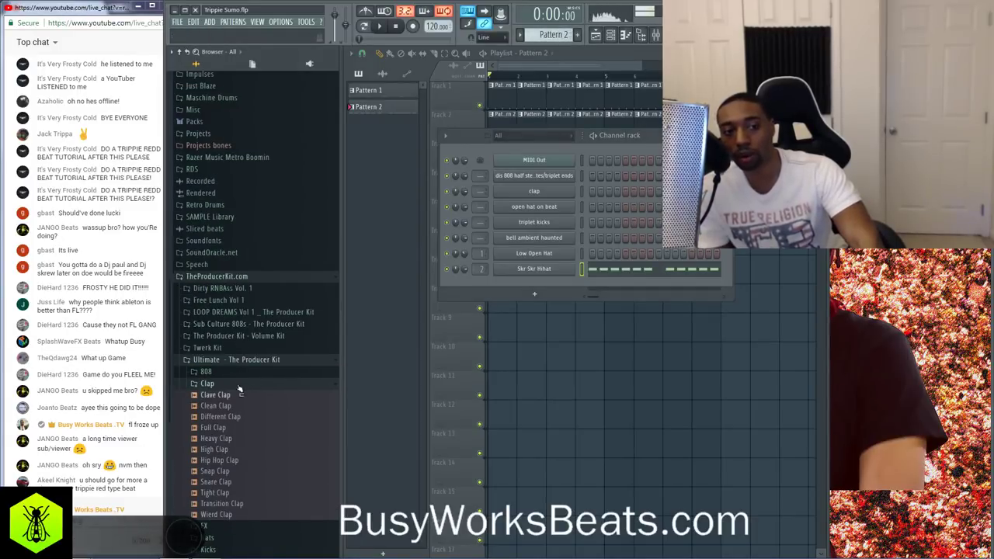
click(235, 395)
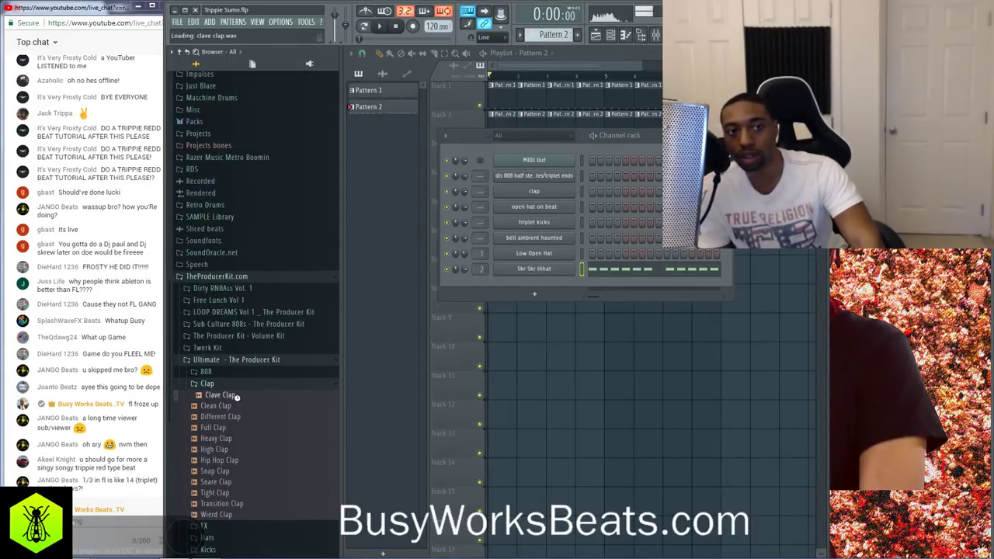
click(225, 406)
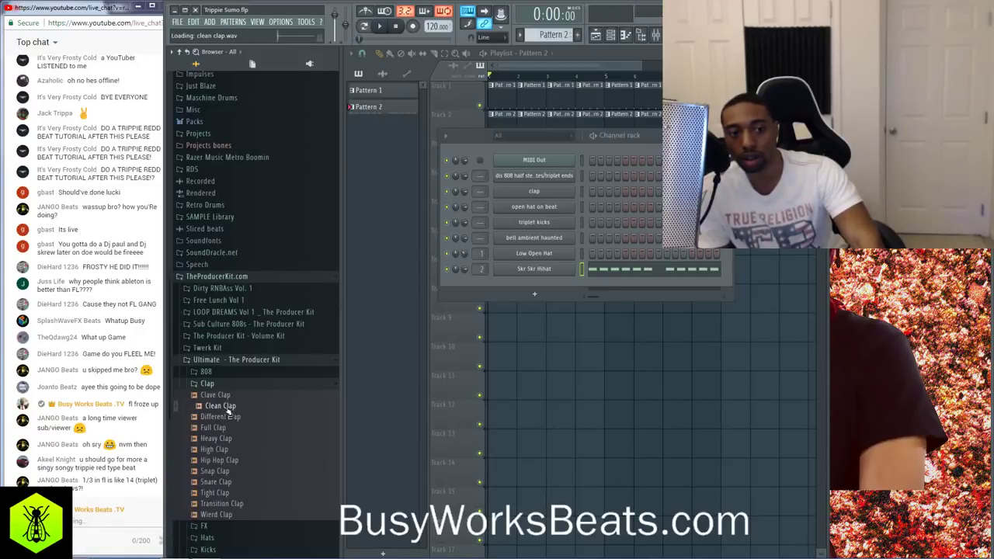
right_click(227, 412)
click(237, 439)
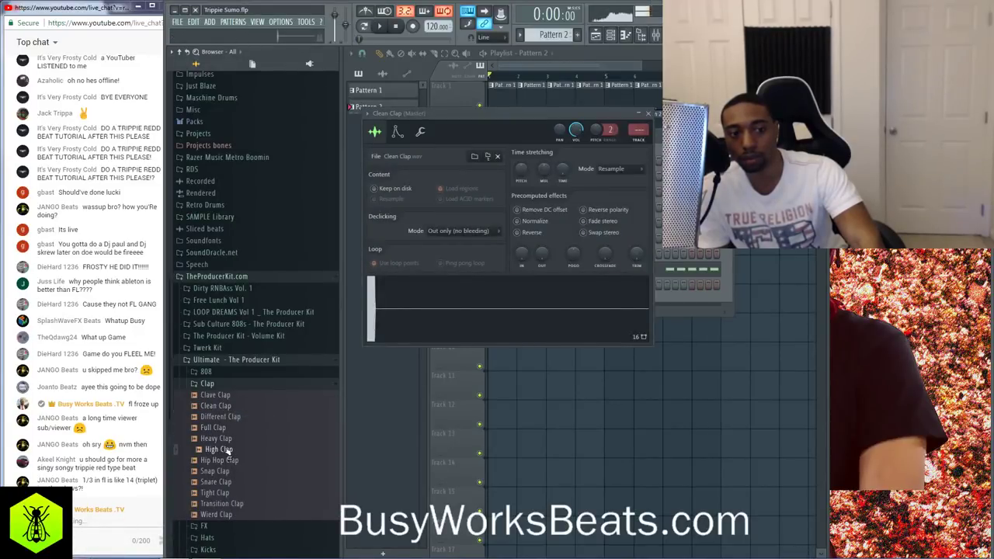
Audition more claps and load High Clap and Snare Clap into new channels
right_click(226, 457)
click(234, 453)
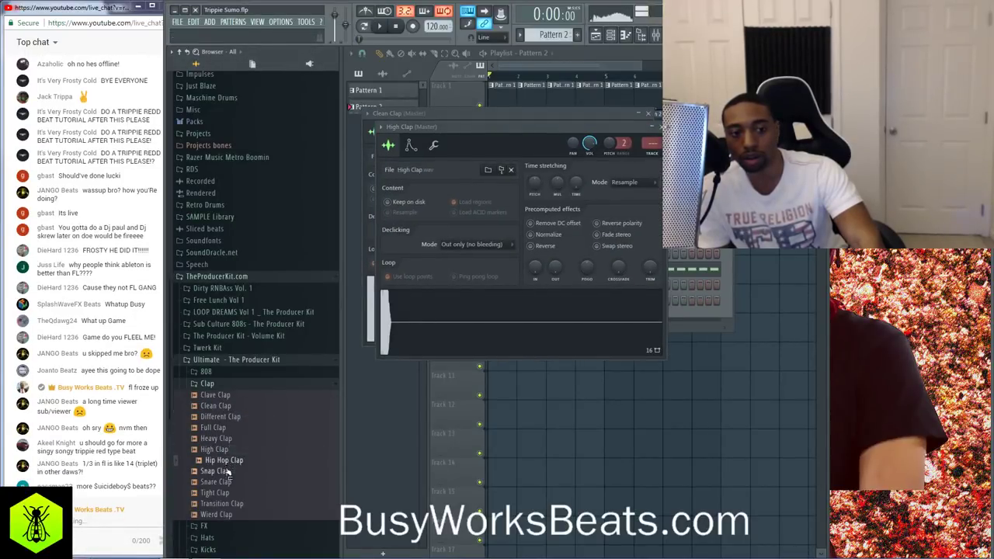
right_click(226, 484)
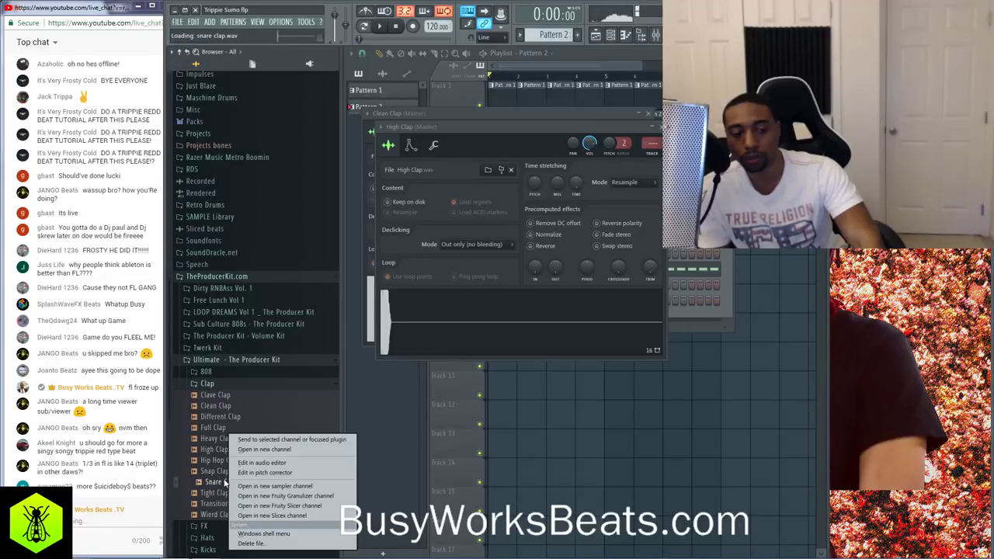
click(252, 452)
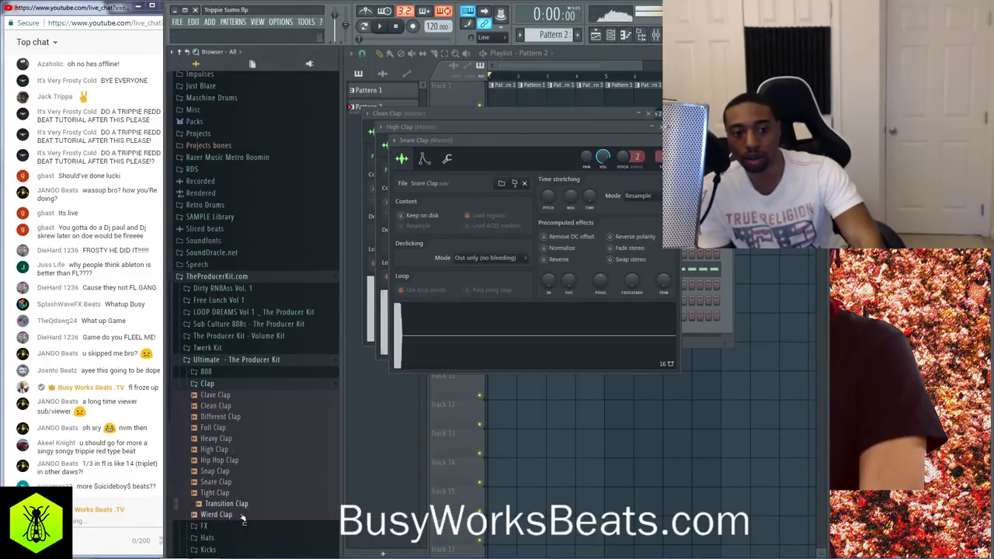
Create Pattern 3 with Clean, High and Snare Clap routed to mixer tracks 3 to 5, and play back with the metronome on
click(699, 136)
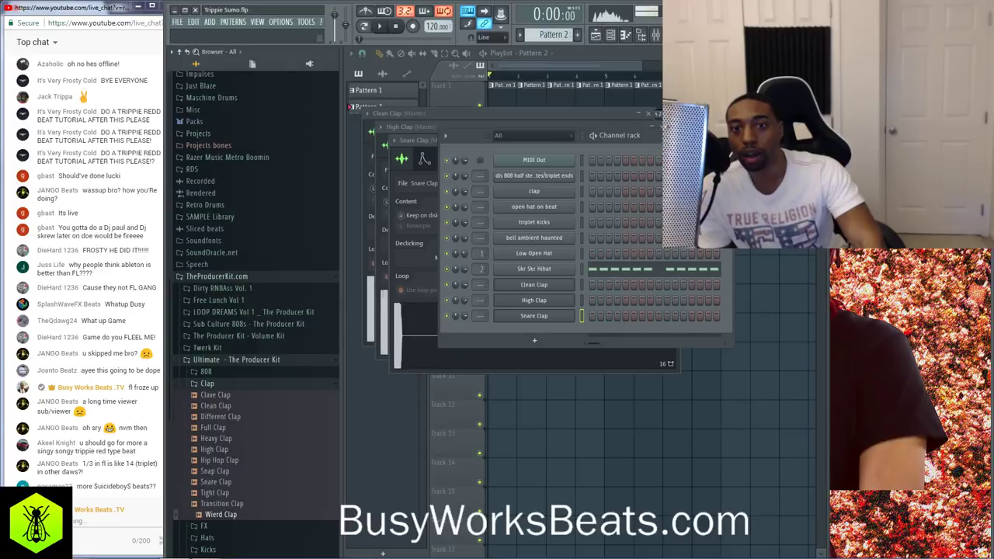
key(plus)
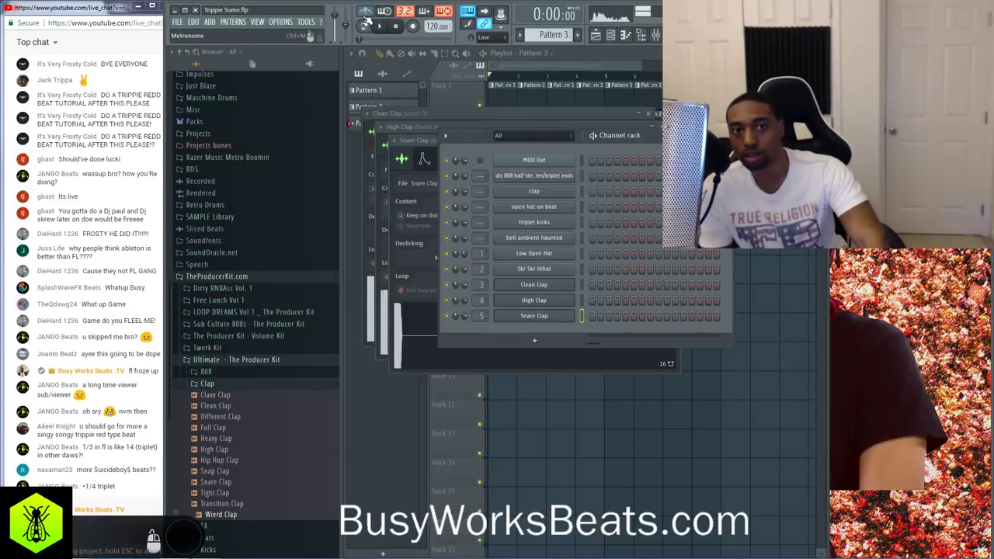
key(space)
key(space)
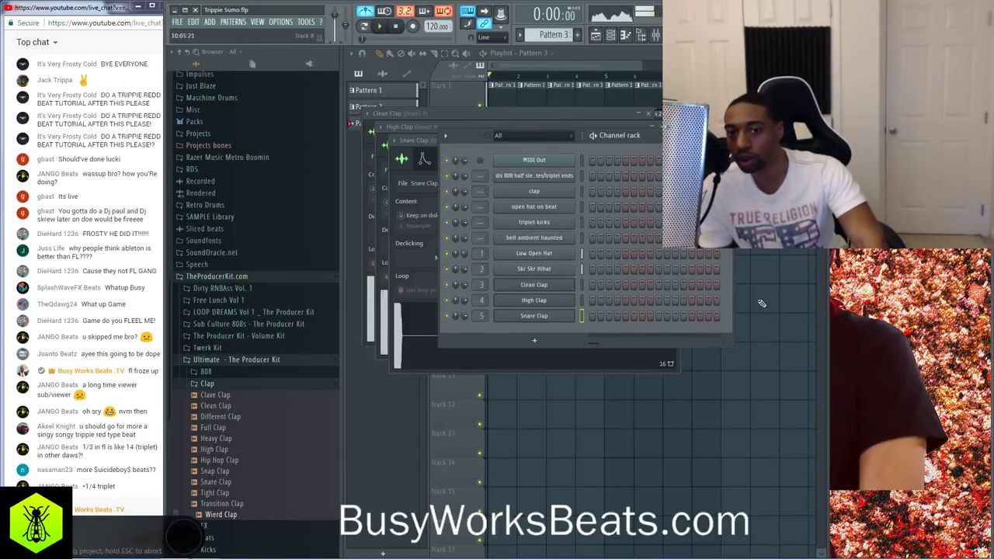
Close the open clap sampler windows and widen the channel rack, briefly playing back the hi-hats
click(762, 303)
click(610, 35)
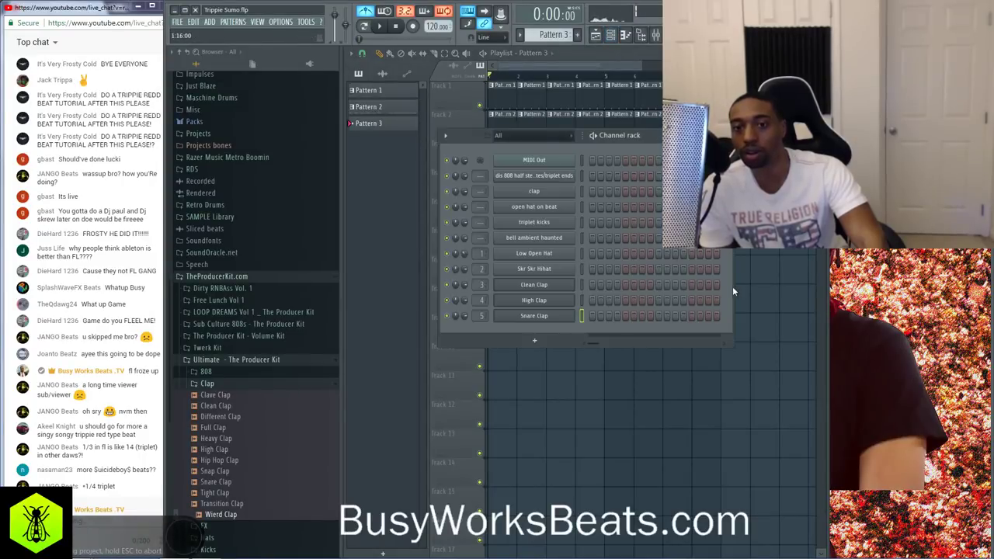
drag(732, 285, 850, 282)
key(space)
key(space)
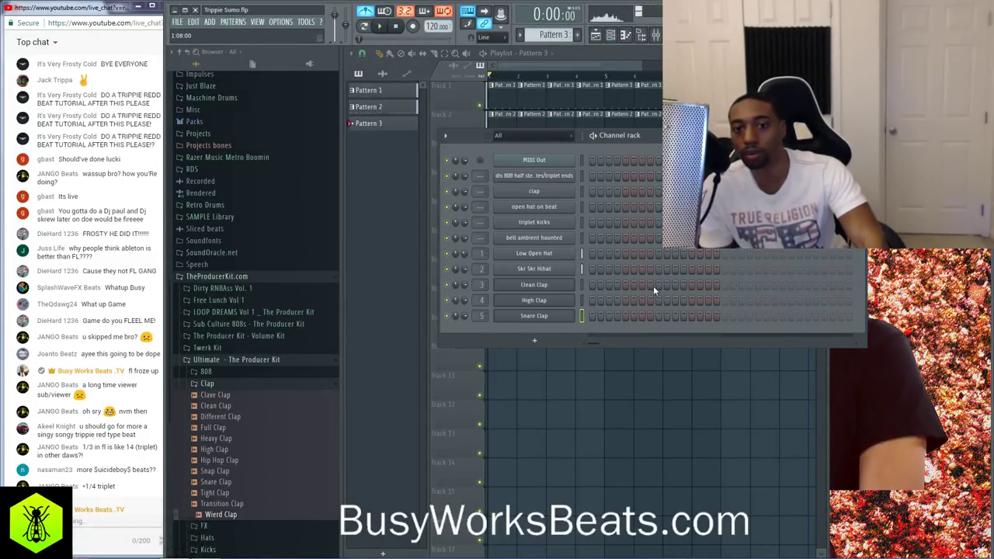
Compare Clean Clap, High Clap and Snare Clap in turn on step 9 of Pattern 3, playing back the song with each
key(space)
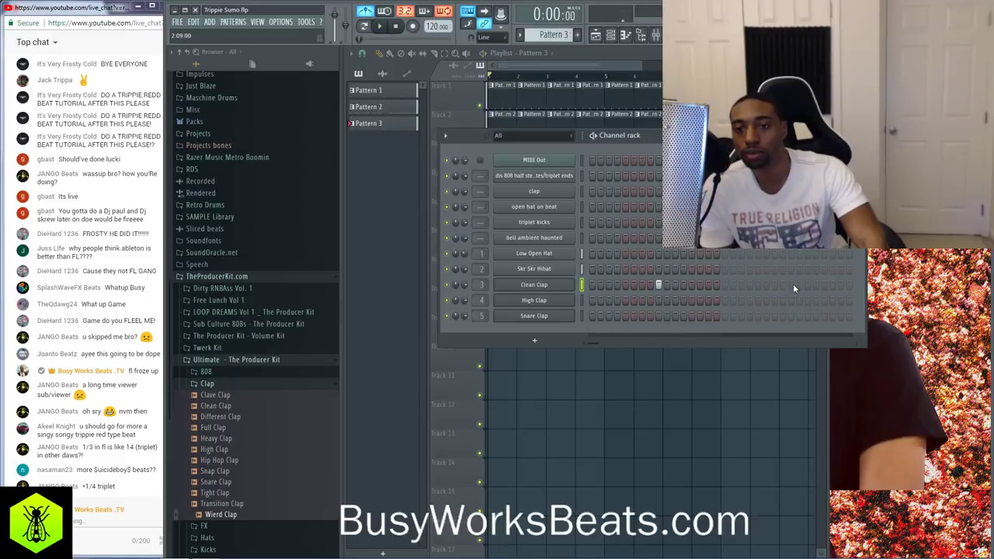
right_click(659, 287)
click(660, 297)
key(space)
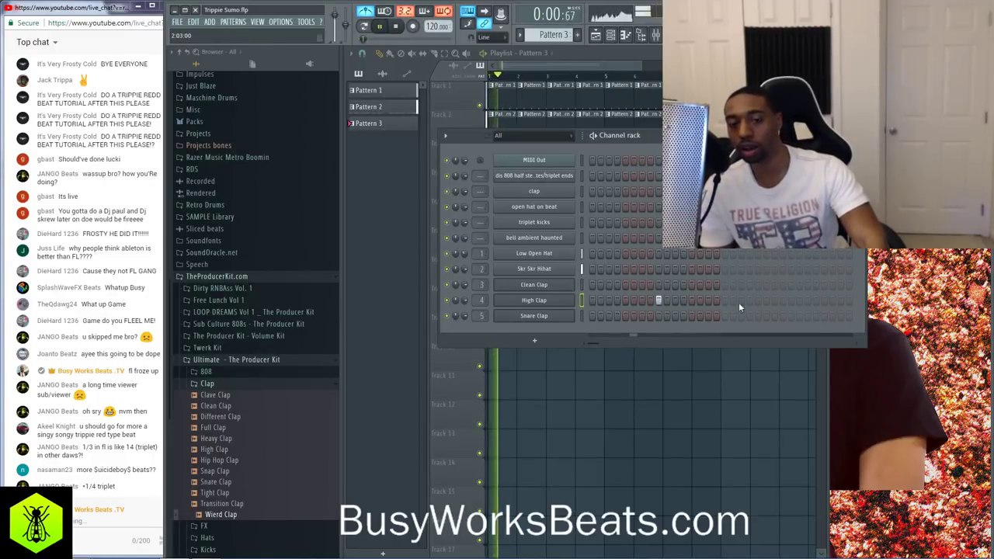
key(space)
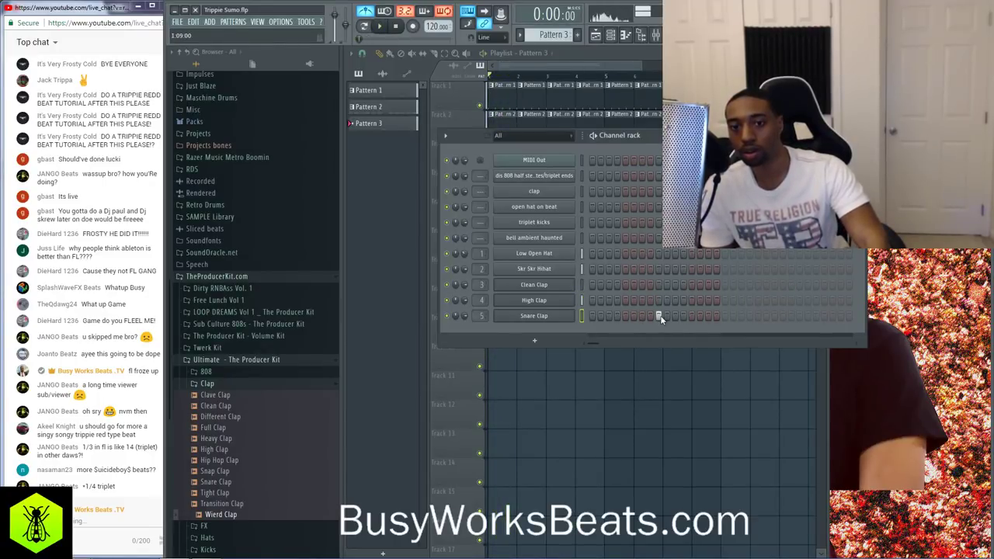
key(space)
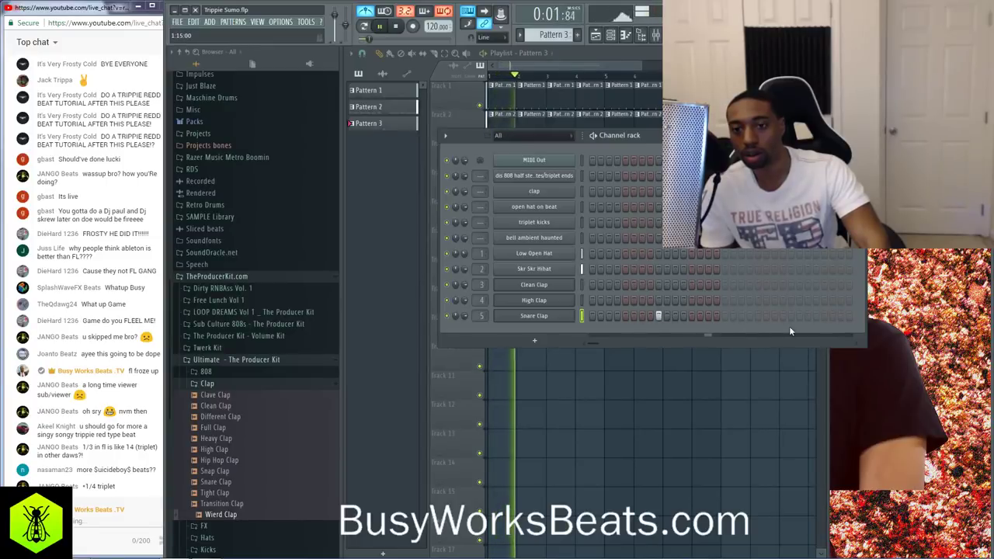
key(space)
Enable the Clean Clap's volume envelope and shorten it to a very brief decay with no attack, hold or sustain
click(536, 284)
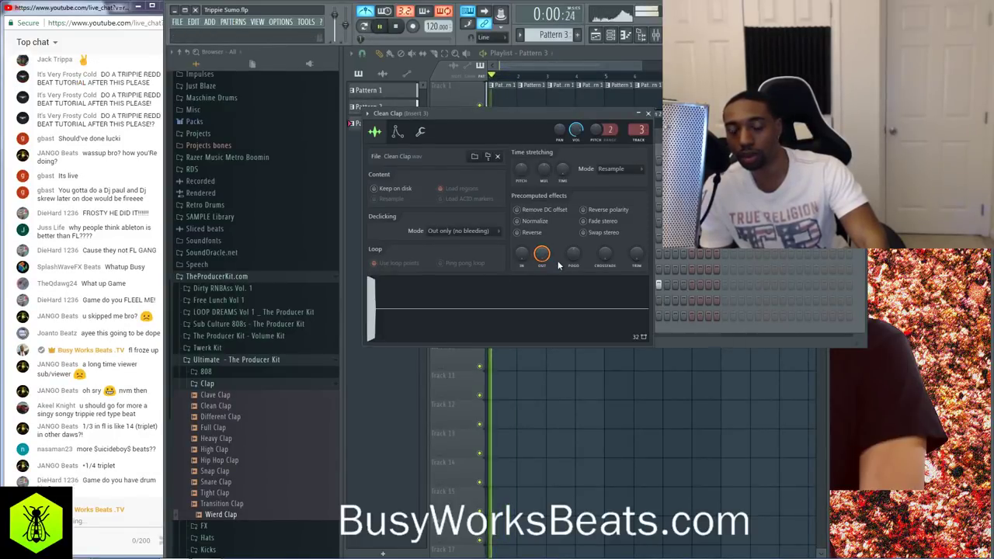
key(space)
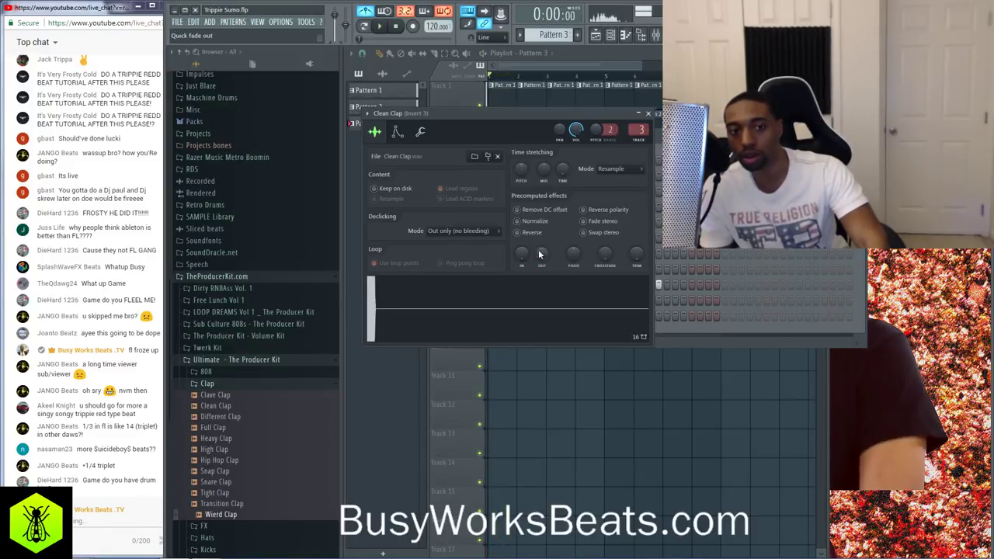
click(397, 132)
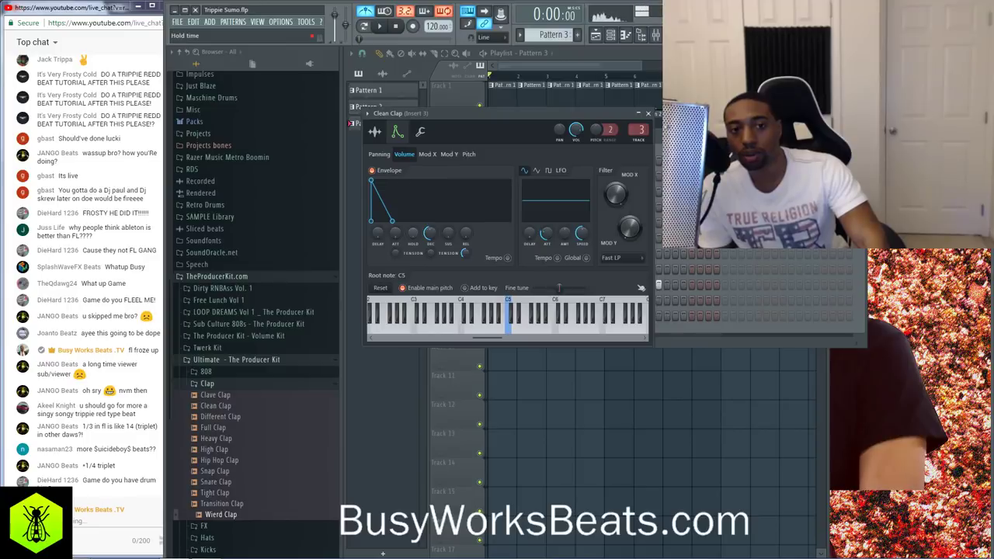
drag(382, 221, 373, 221)
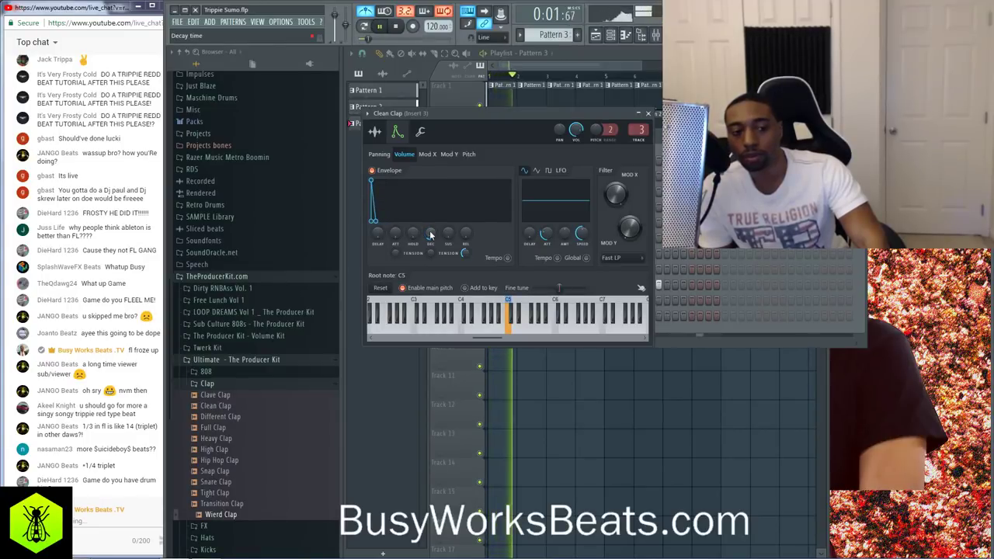
key(space)
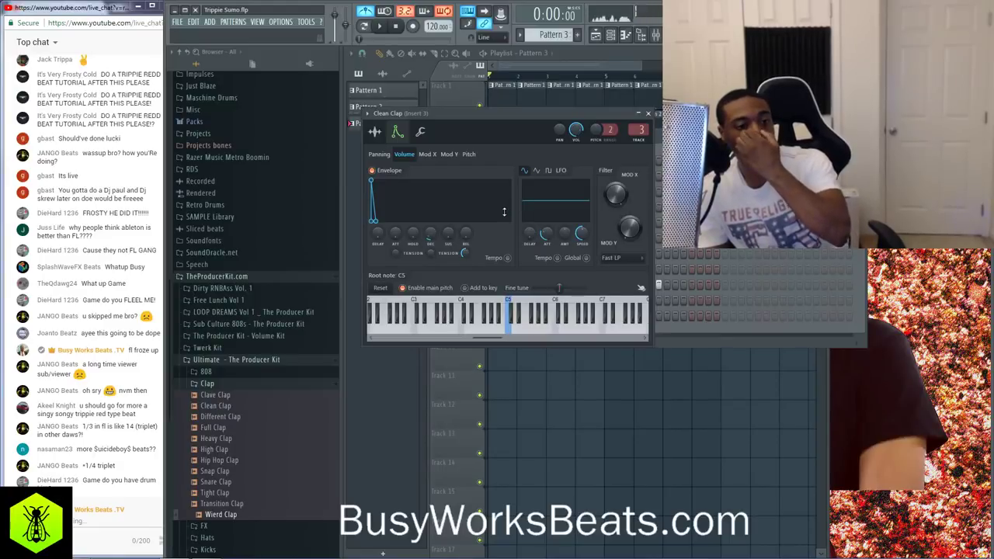
click(648, 114)
Add a second Clean Clap hit on step 25 of Pattern 3 and repeat the pattern along playlist track 3
key(space)
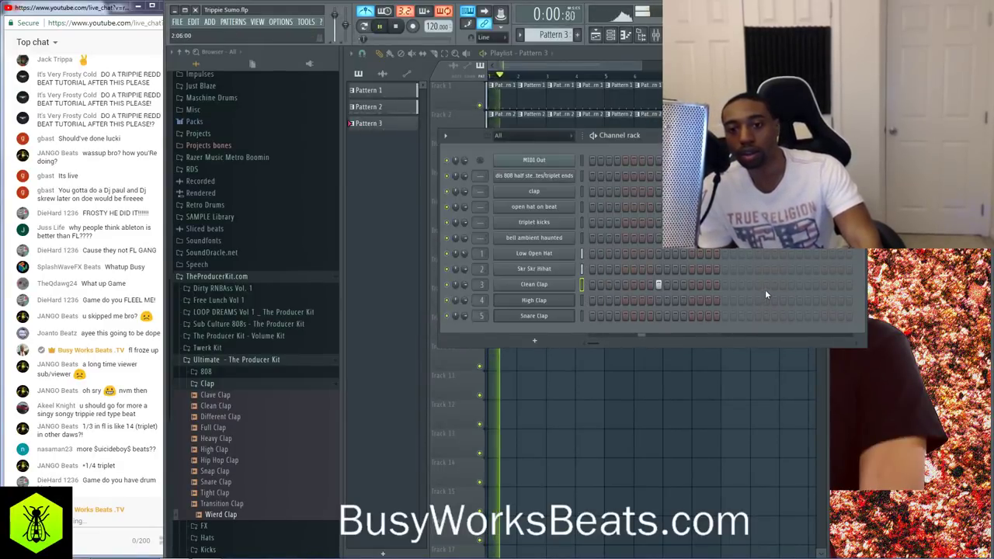
click(789, 287)
key(F5)
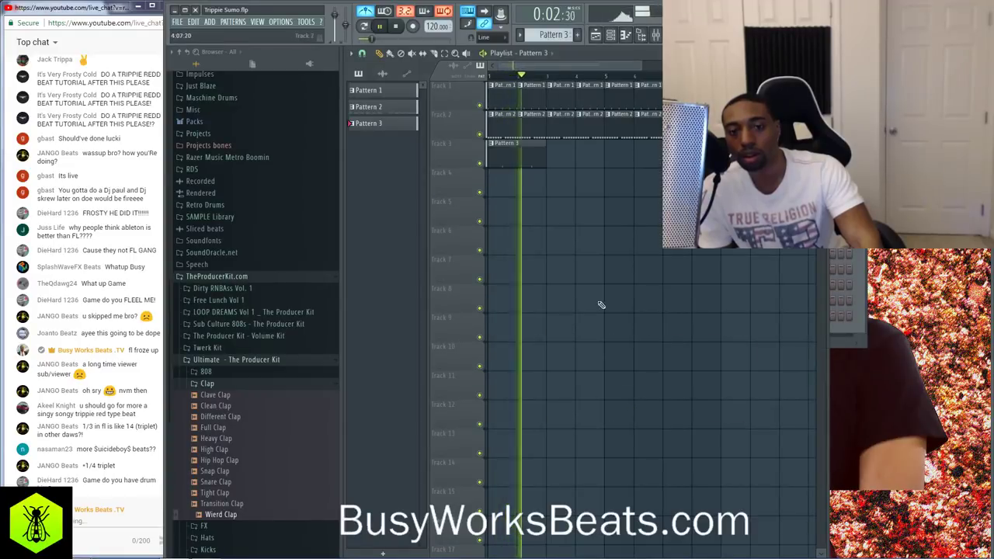
click(561, 152)
key(space)
drag(584, 152, 514, 153)
key(ctrl+b)
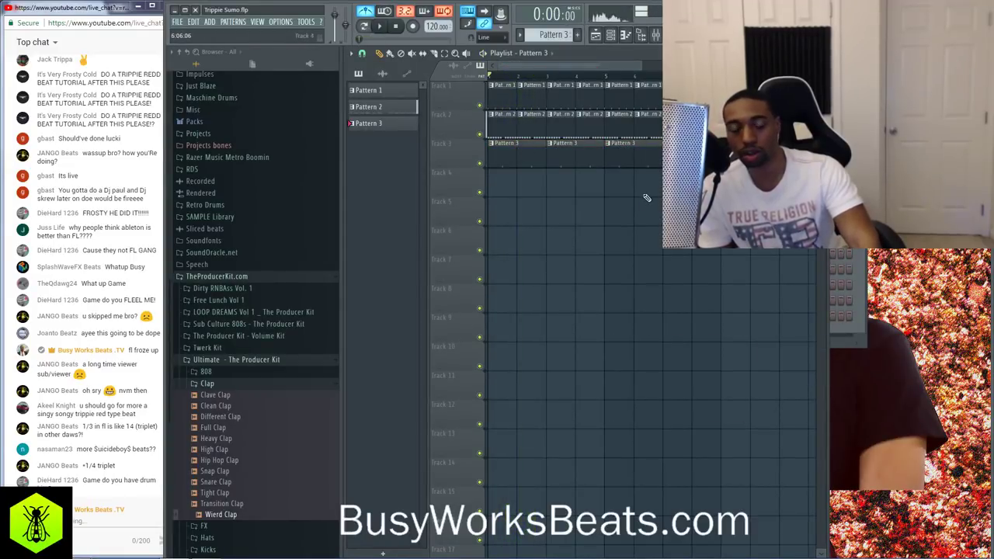
Save the project and switch to an empty Pattern 4 while playing back the arrangement
key(ctrl+s)
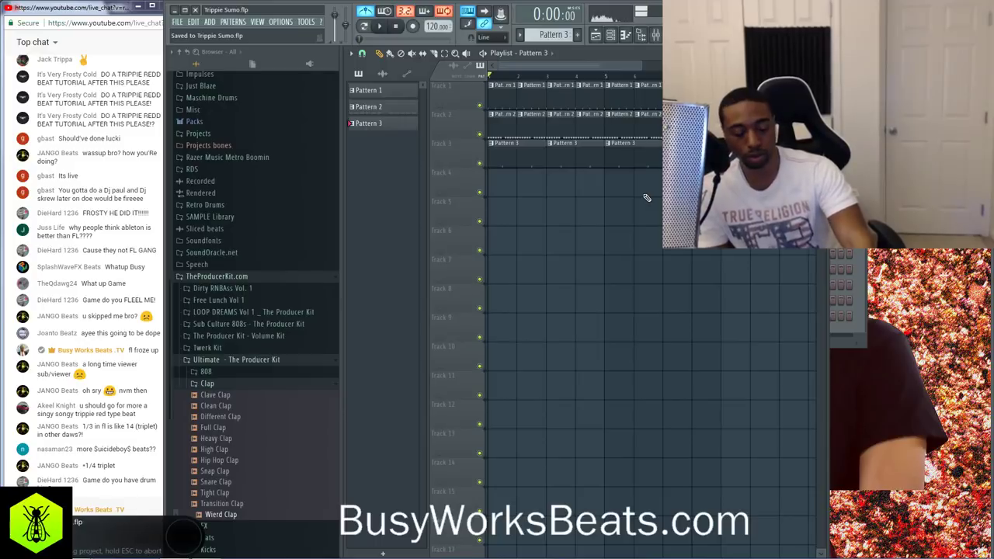
key(space)
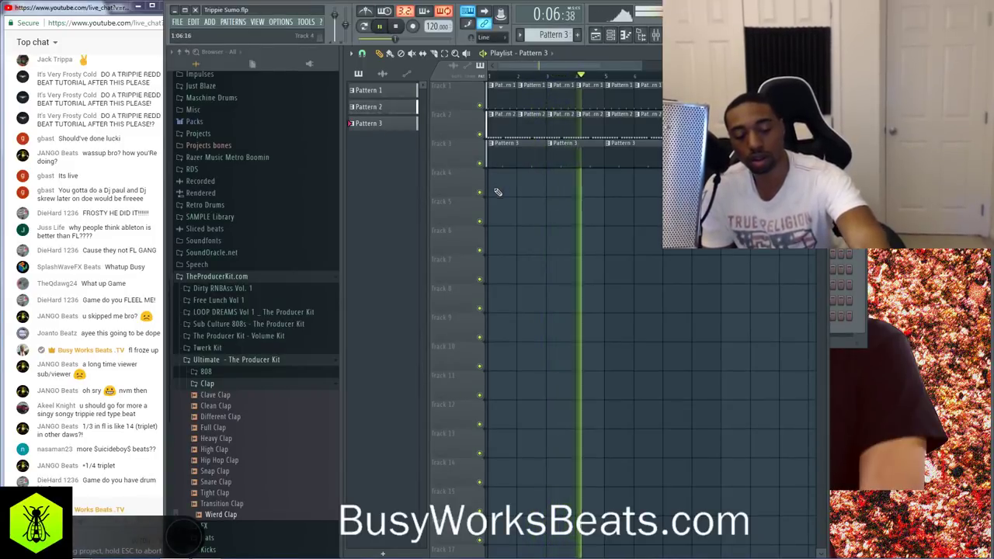
key(F6)
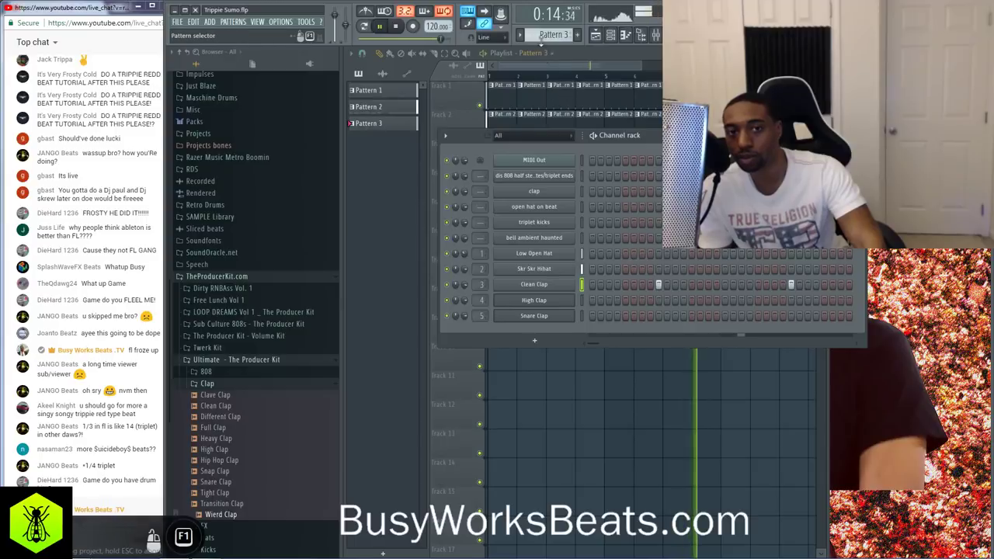
scroll(541, 38, up, 1)
key(space)
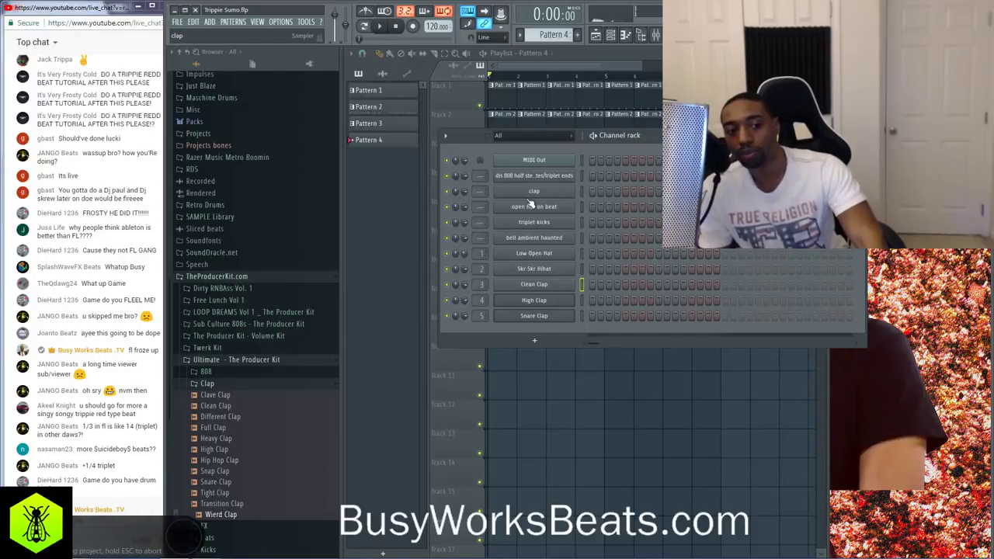
right_click(547, 175)
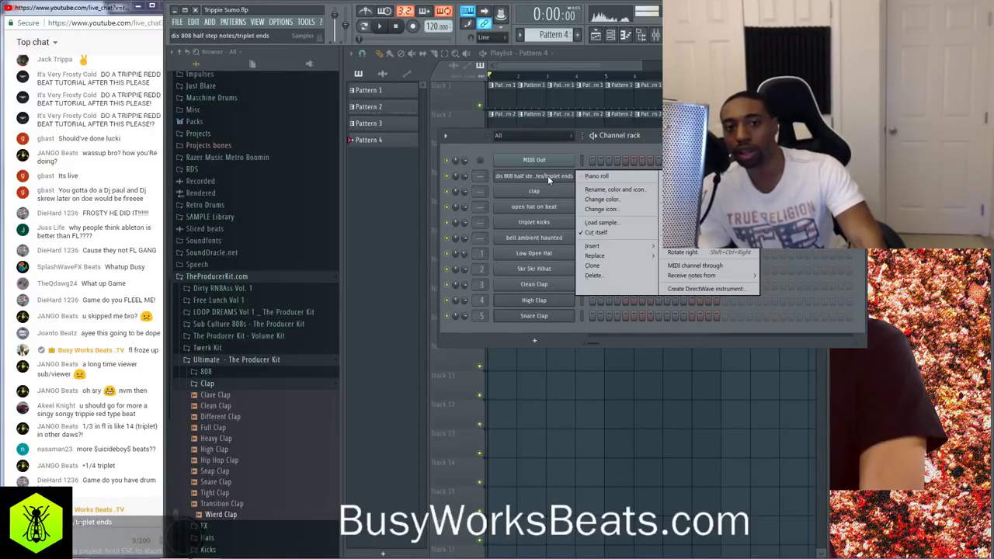
click(510, 329)
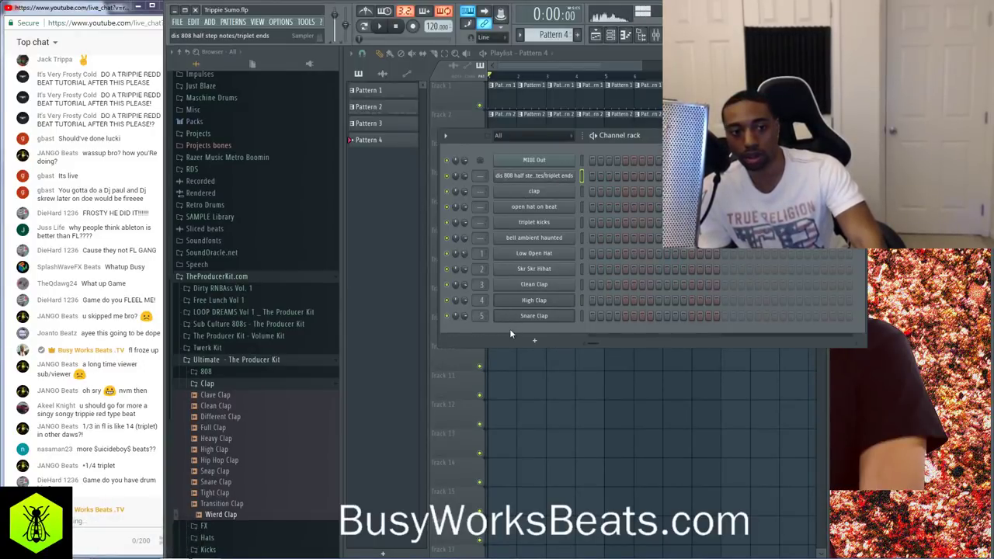
Audition the samples in the Ultimate kit's 808 folder, from ATL 808 C# to Vibe 808 E, over the playing beat
click(237, 373)
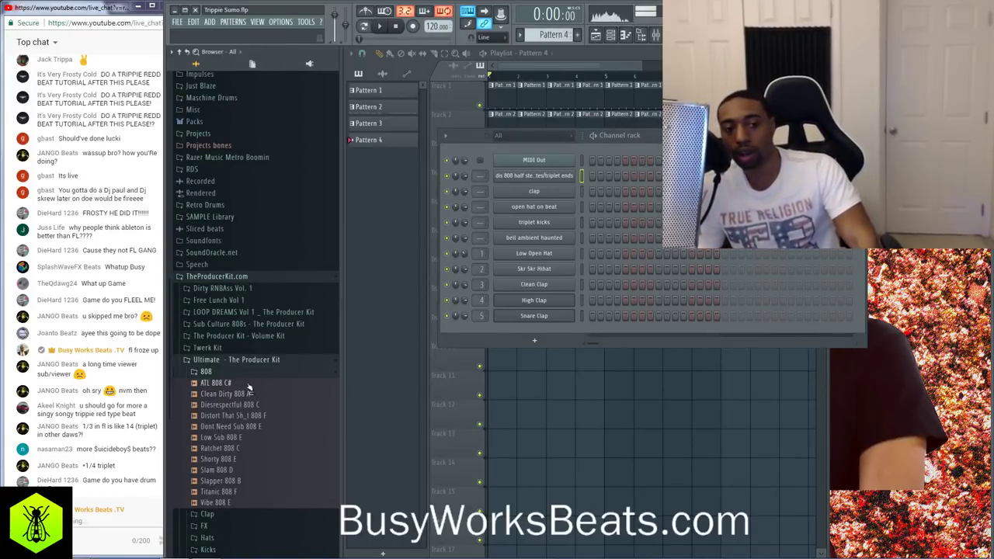
key(space)
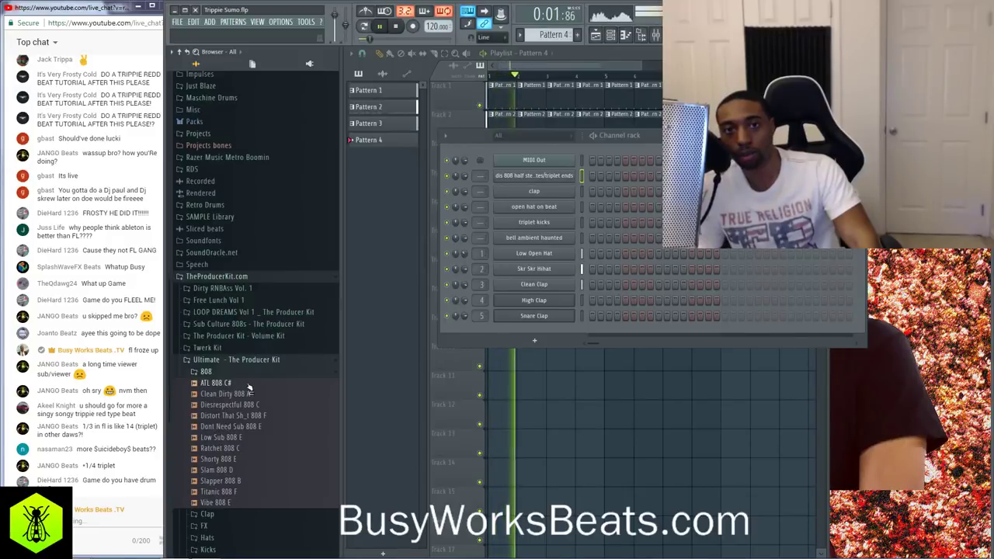
click(237, 394)
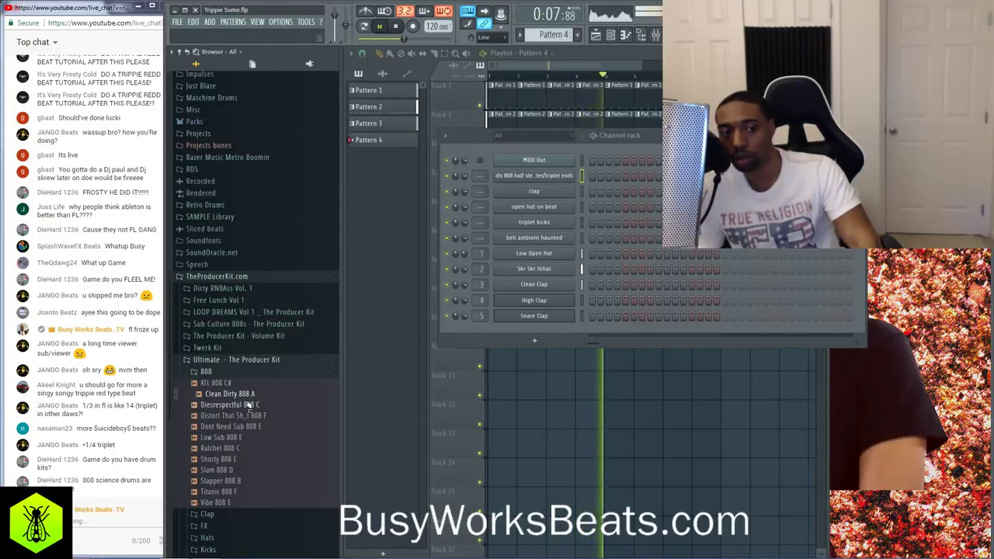
click(247, 405)
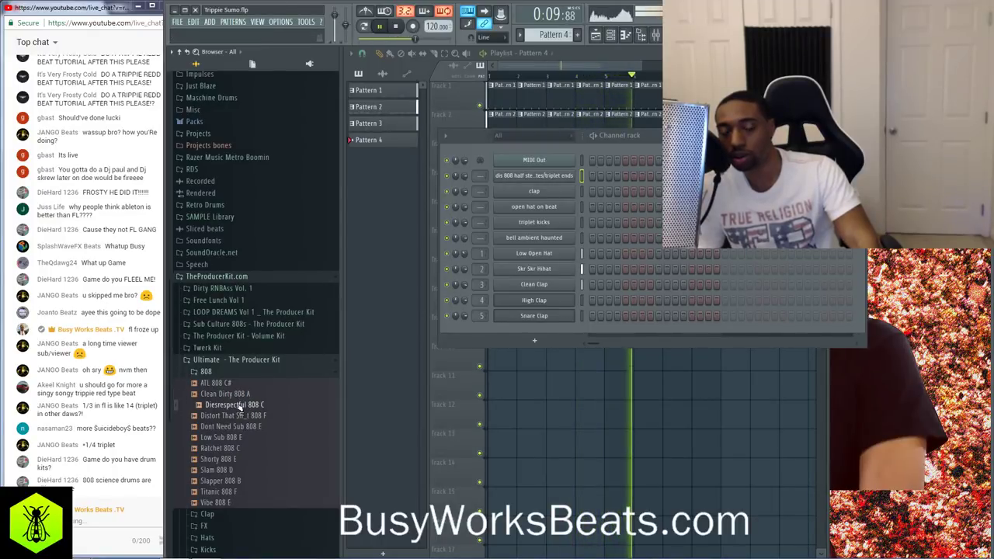
click(241, 416)
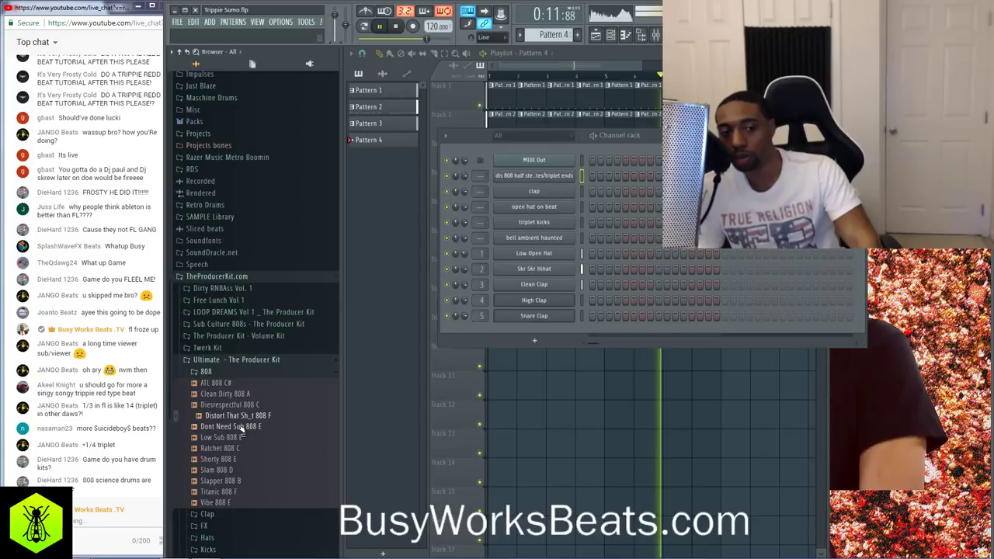
click(242, 428)
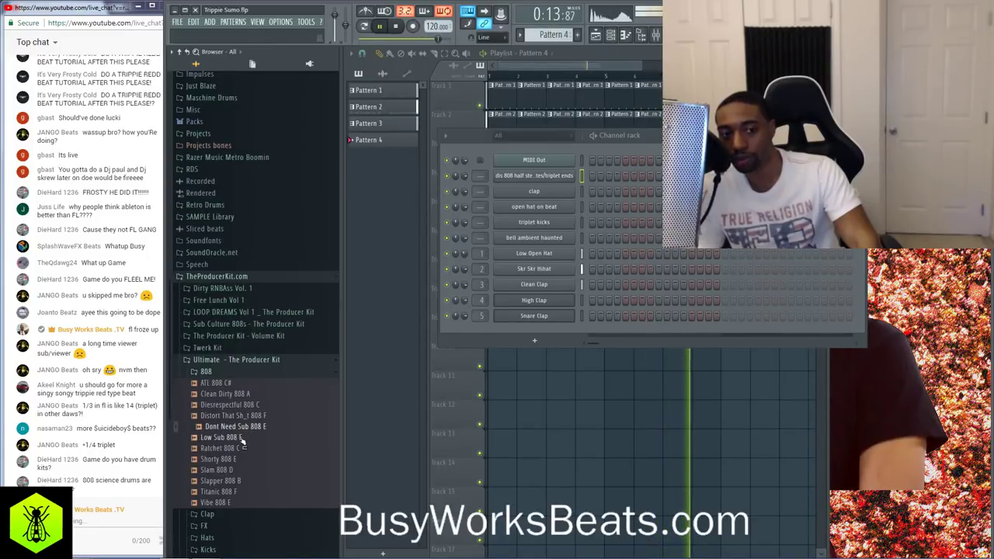
click(241, 438)
click(239, 450)
click(236, 460)
click(234, 471)
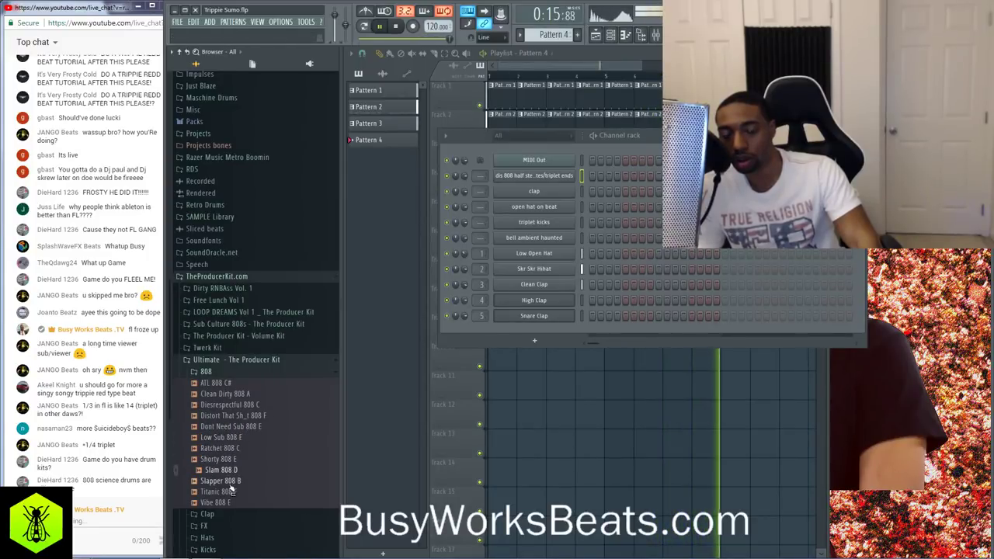
click(231, 482)
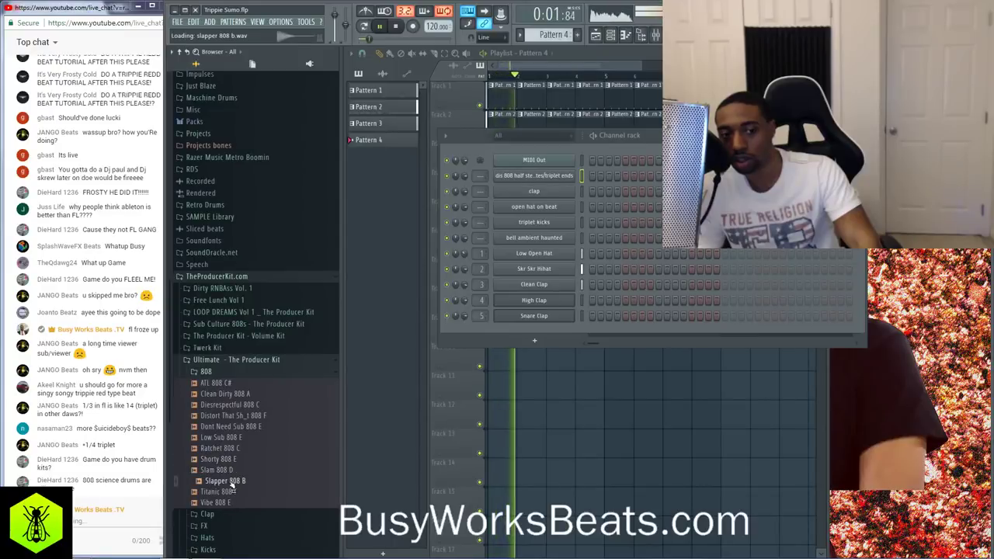
click(225, 492)
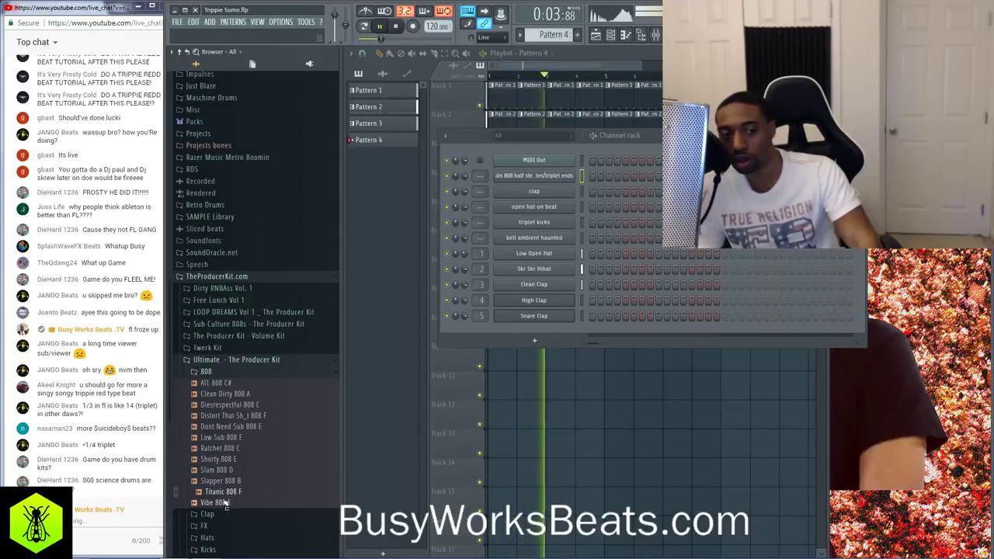
click(229, 504)
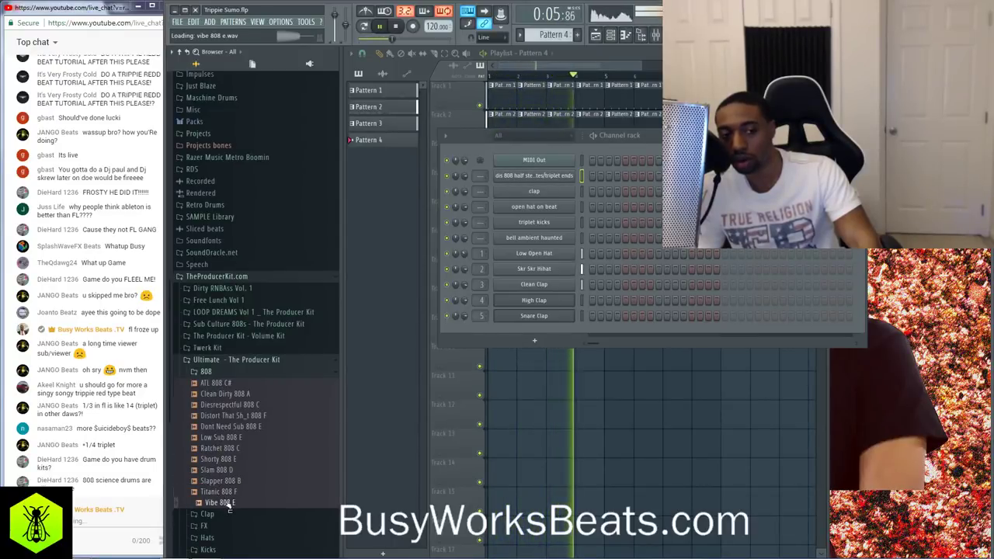
key(space)
Load Clean Dirty 808 A into a new channel and detect the sample's pitch regions in Edison
right_click(226, 395)
click(249, 460)
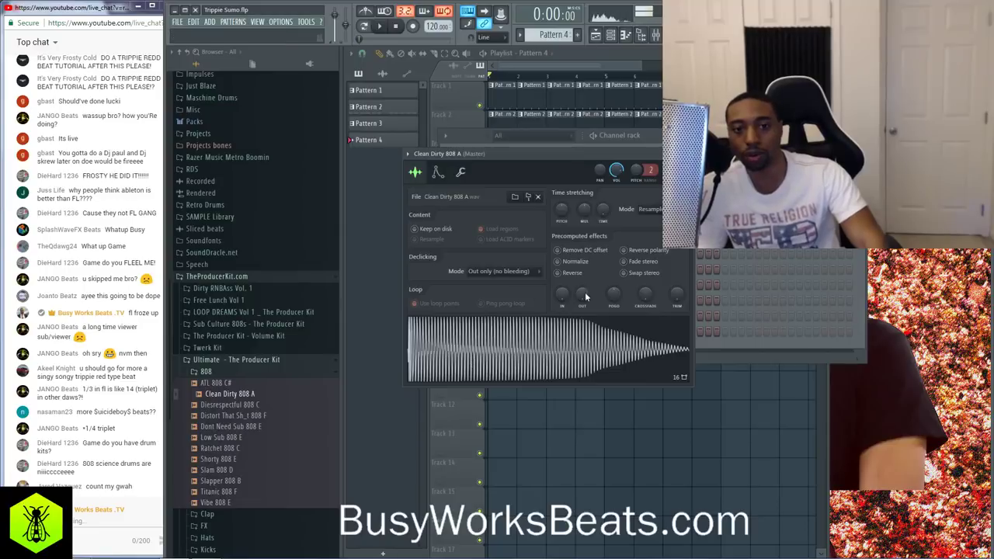
right_click(509, 353)
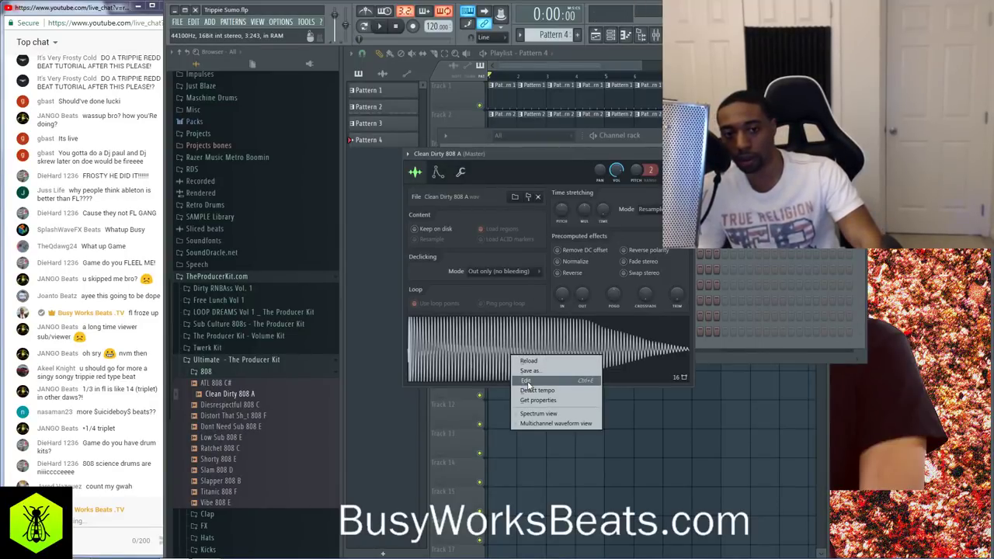
click(528, 381)
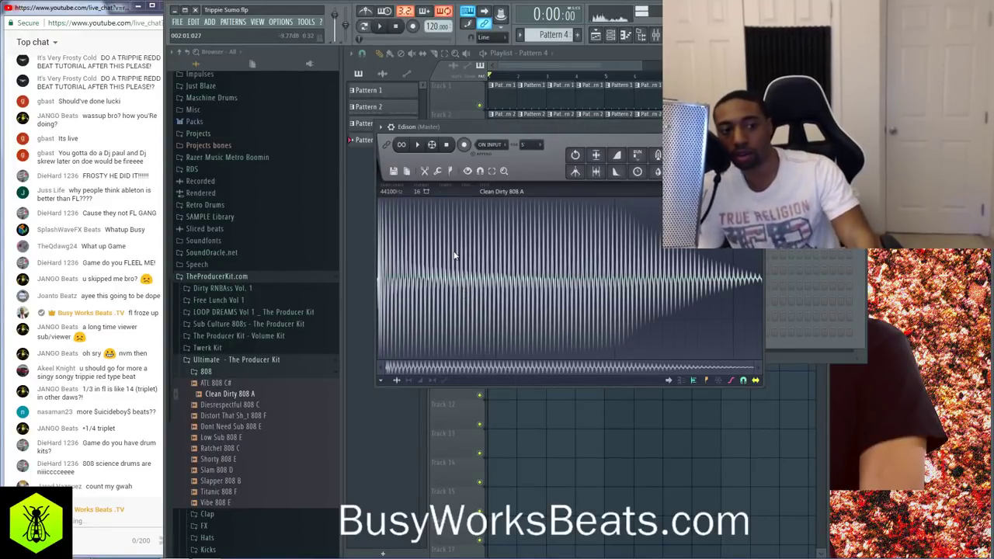
click(451, 171)
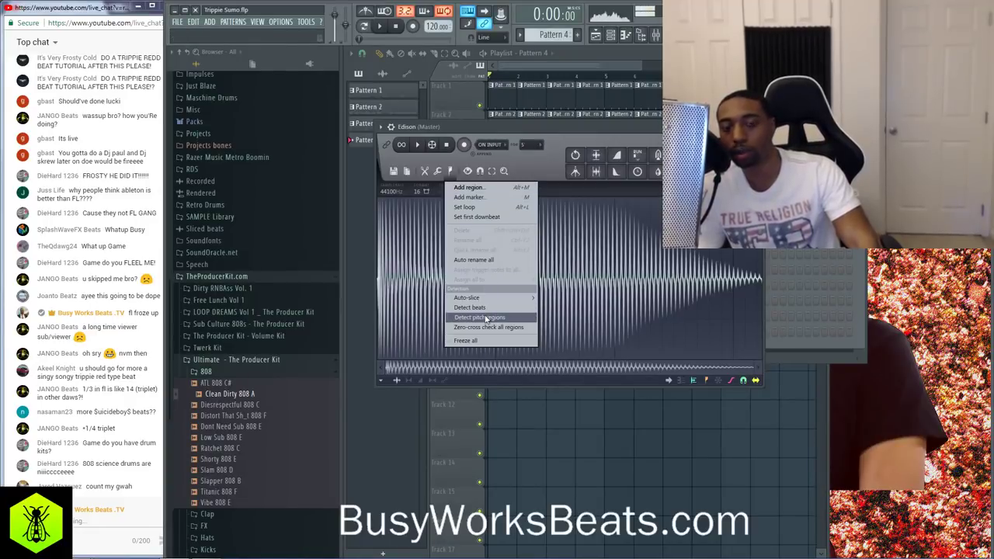
click(479, 317)
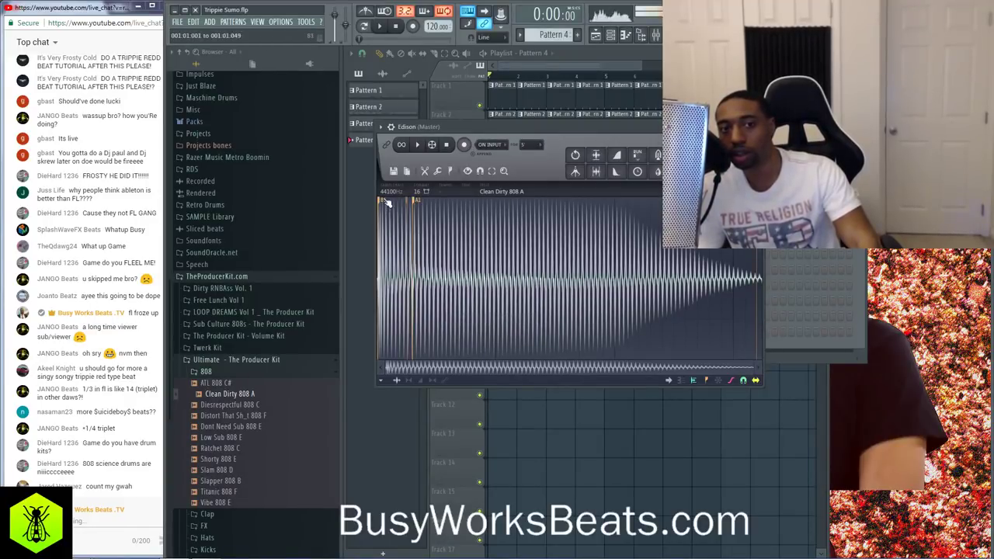
click(756, 126)
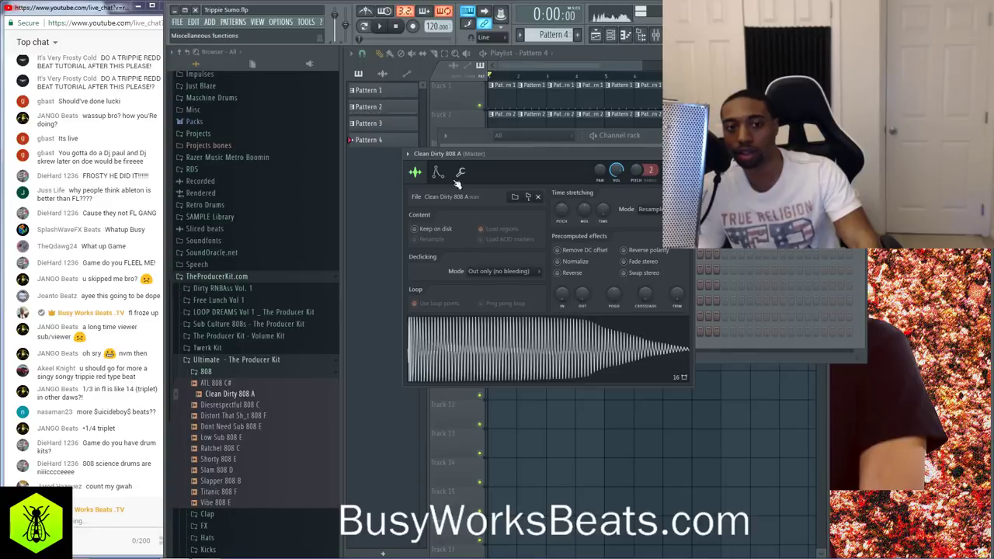
Set the root note of the Clean Dirty 808 A channel to A4 and route it to mixer insert 6
click(438, 173)
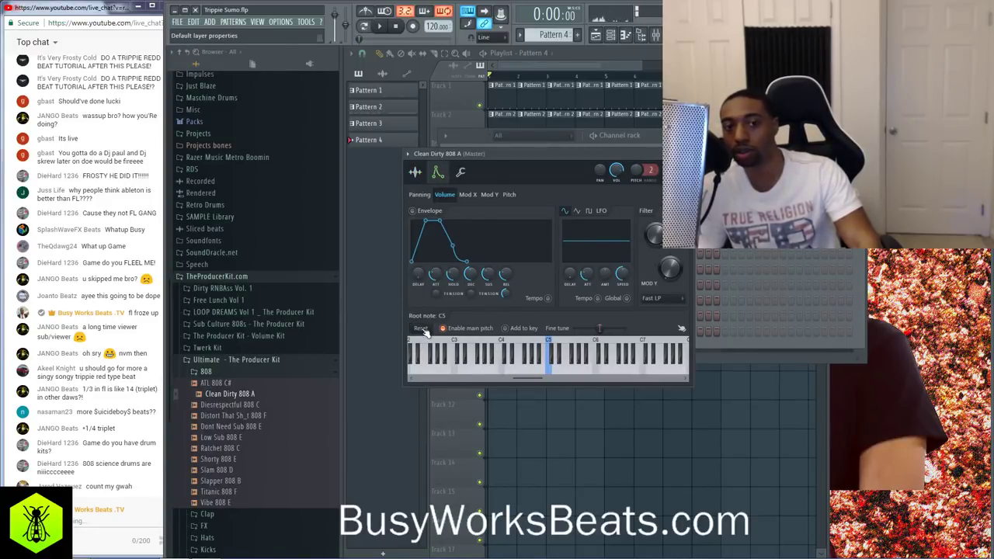
click(535, 349)
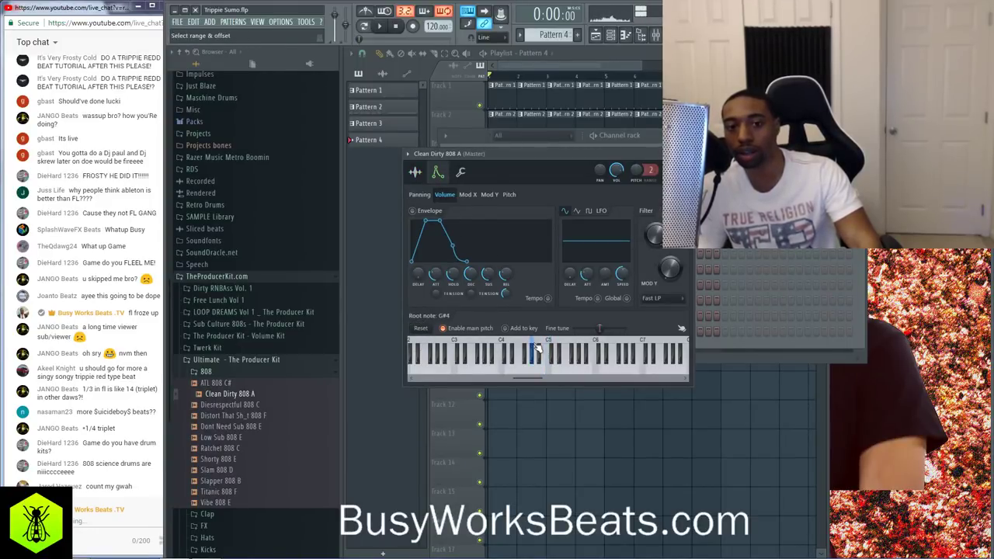
click(683, 154)
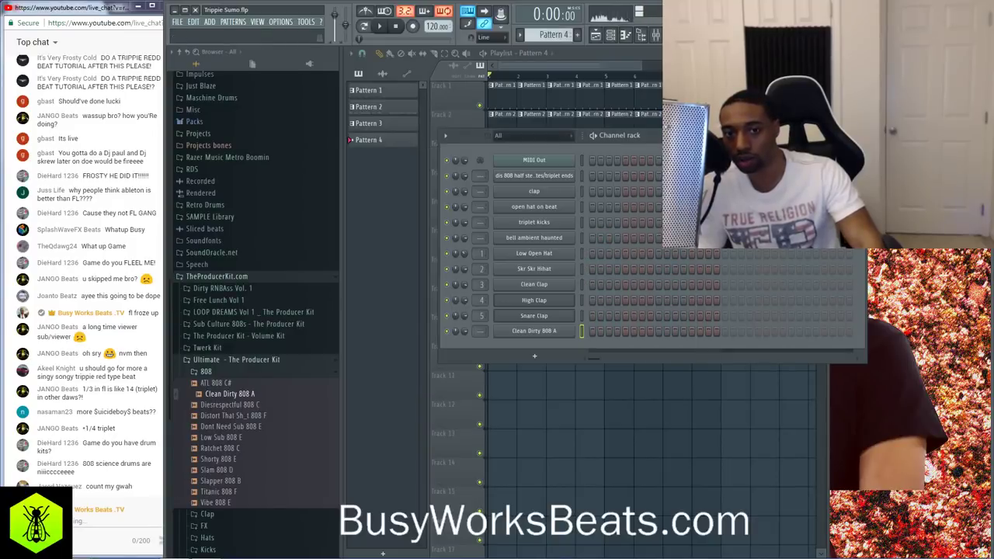
drag(481, 321, 481, 326)
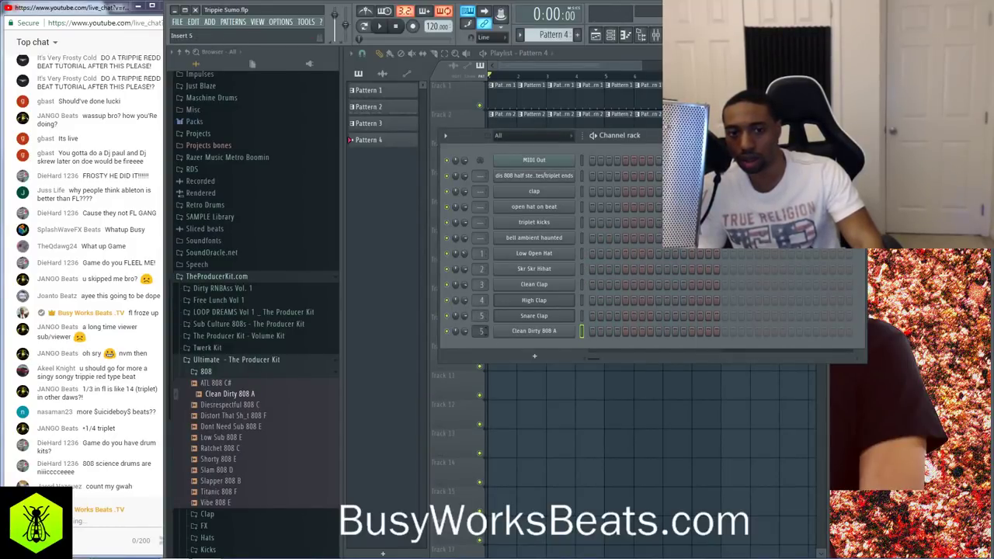
Place a two-bar Pattern 4 clip at the start of playlist track 4 and save the project
right_click(537, 414)
key(ctrl+s)
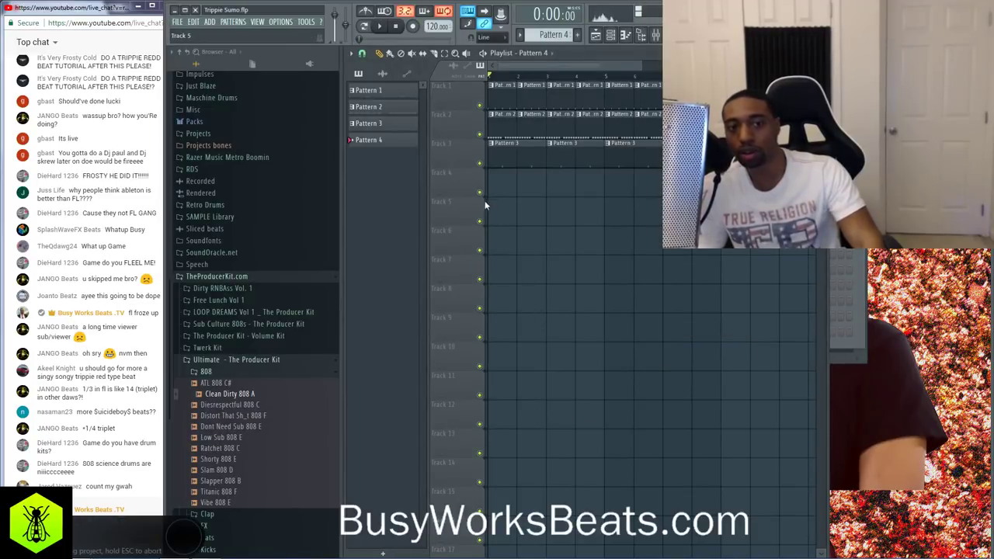
click(510, 185)
drag(517, 187, 559, 184)
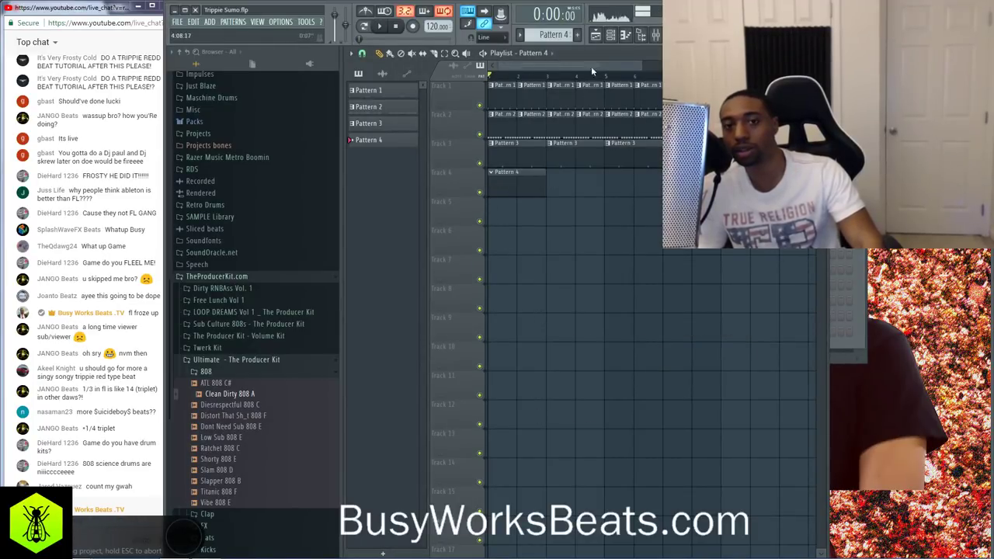
click(640, 34)
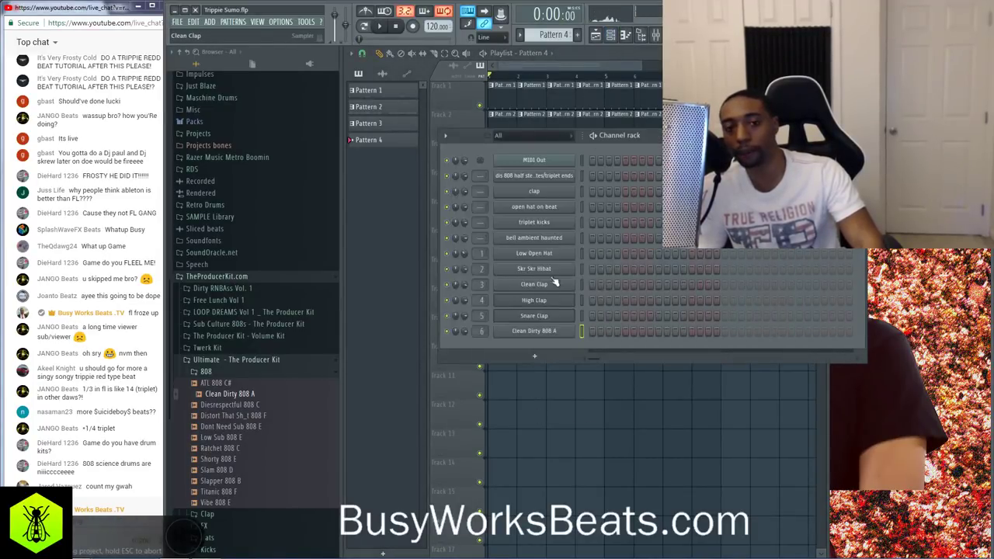
click(656, 39)
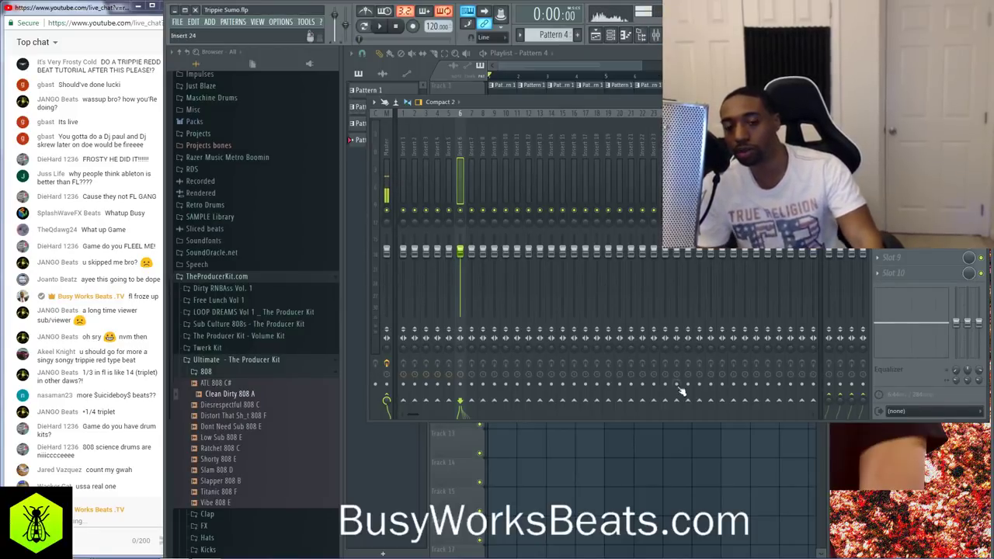
key(F9)
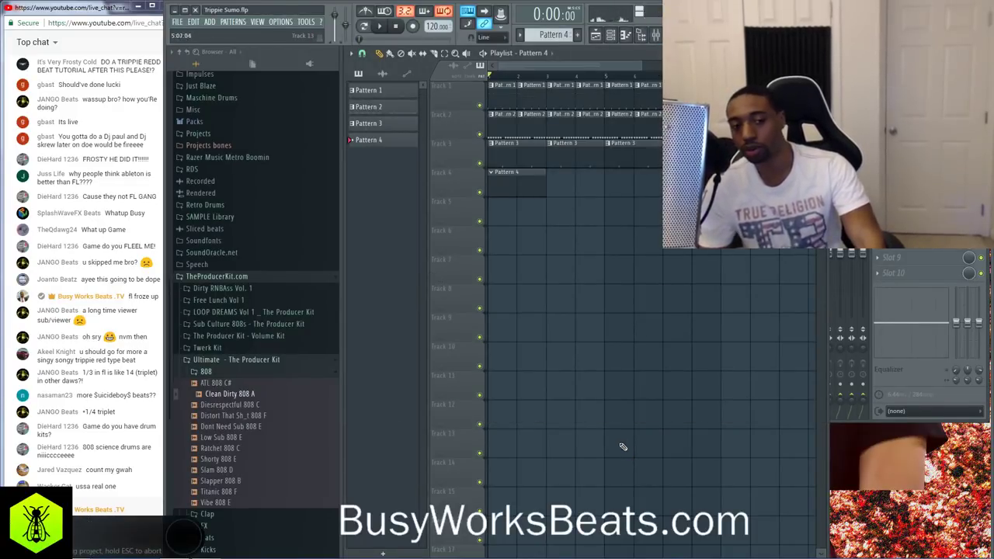
key(ctrl+s)
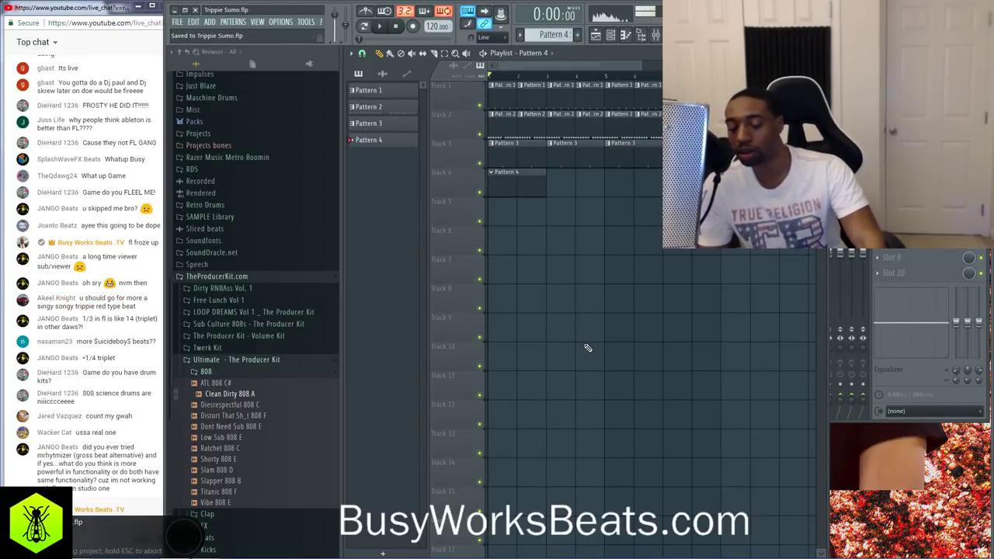
Add a Clean Dirty 808 A hit on step 1 of Pattern 4 and play it back with the beat
key(F6)
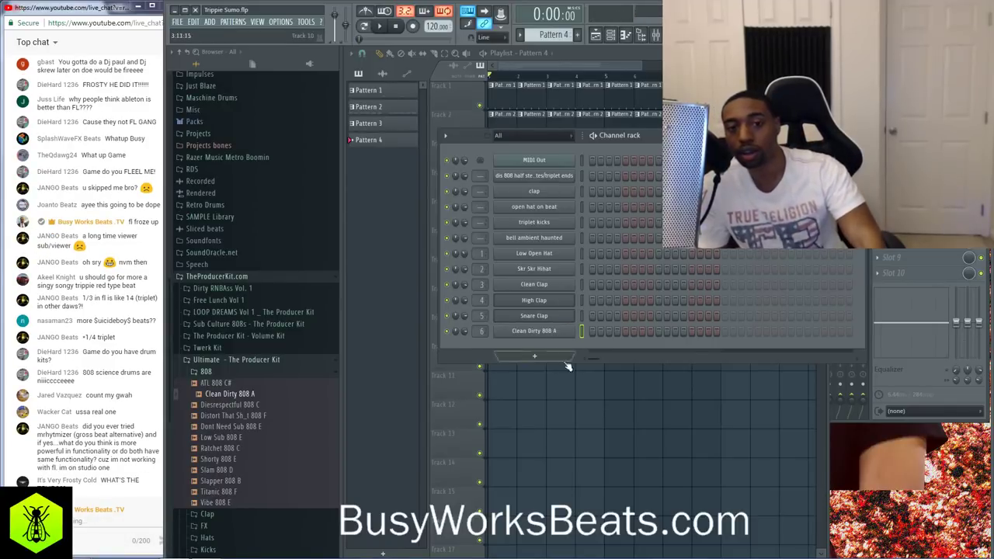
key(F6)
key(F9)
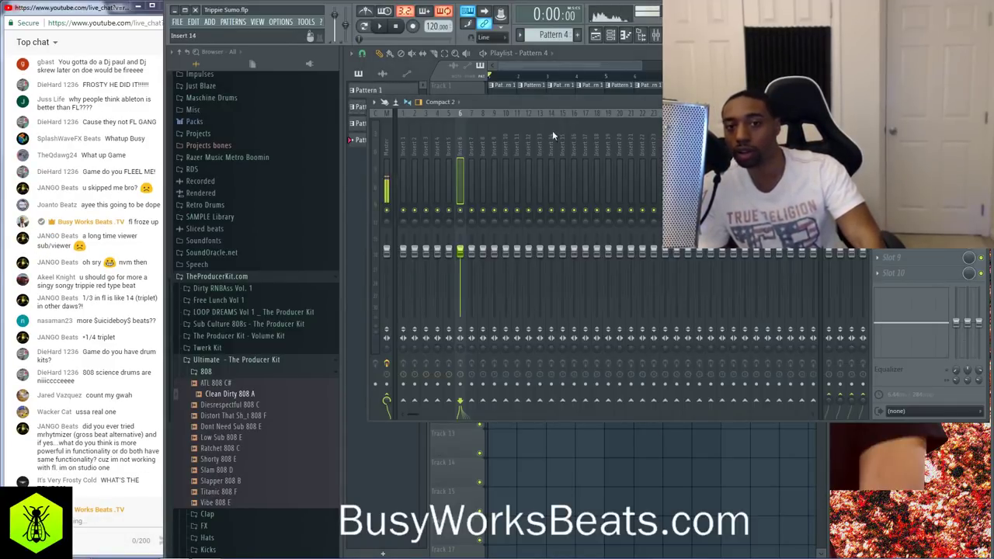
key(F9)
click(610, 36)
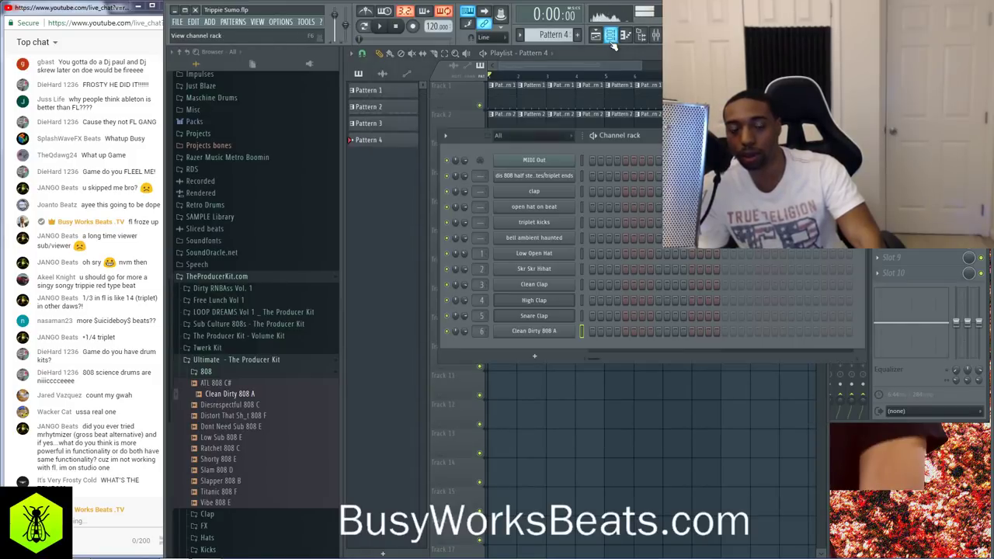
click(593, 332)
key(space)
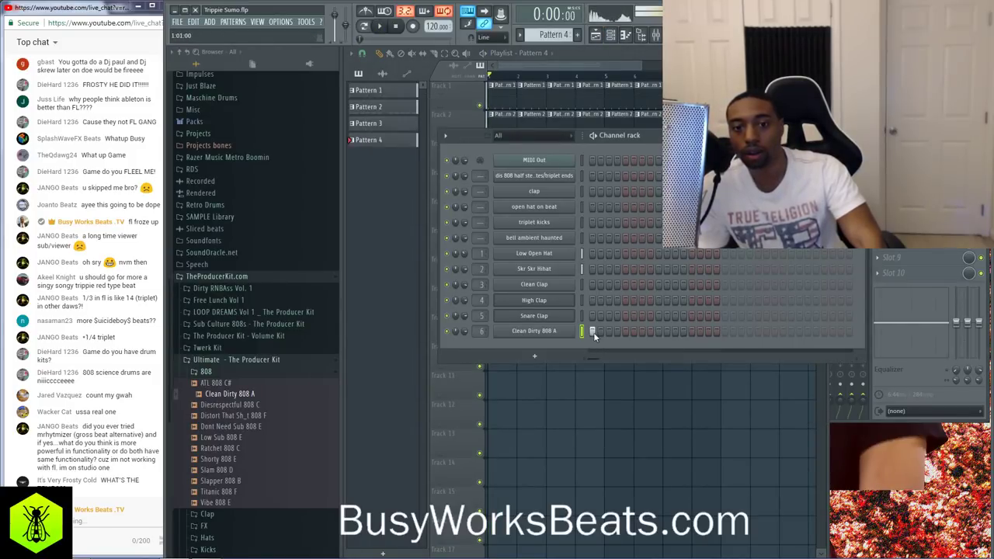
key(space)
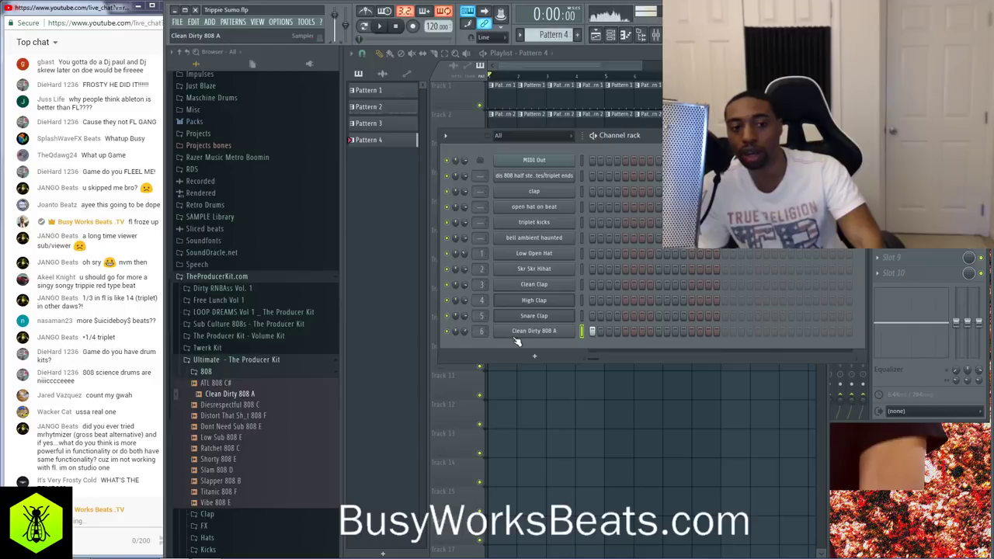
Retune the first 808 note to C#6 in the piano roll, checking the pitch against the playing beat
right_click(559, 332)
click(598, 334)
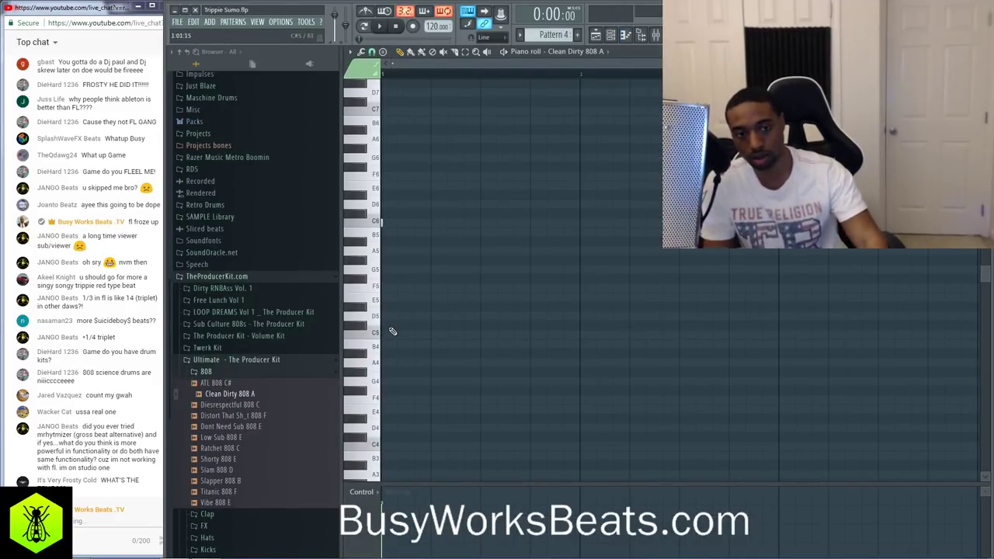
key(space)
key(space)
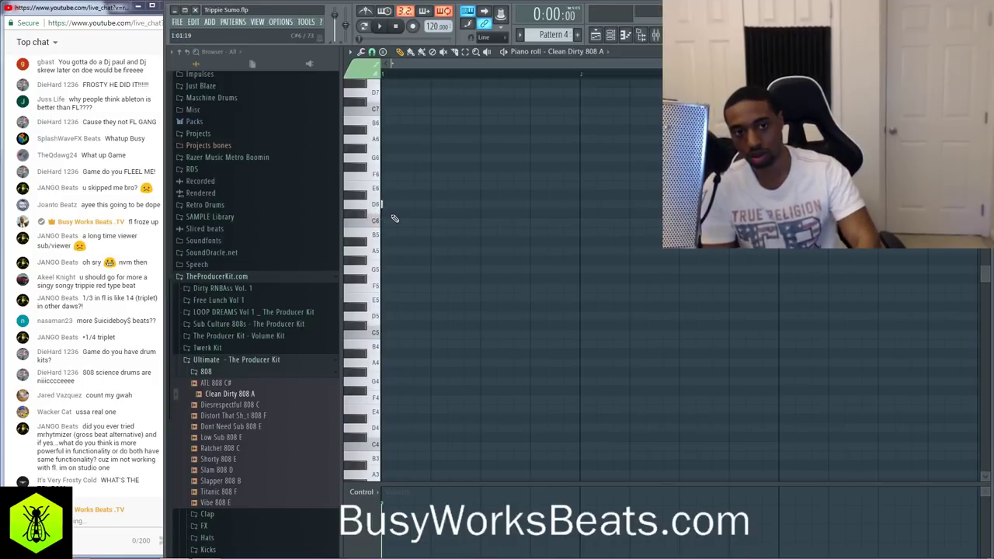
key(w)
key(space)
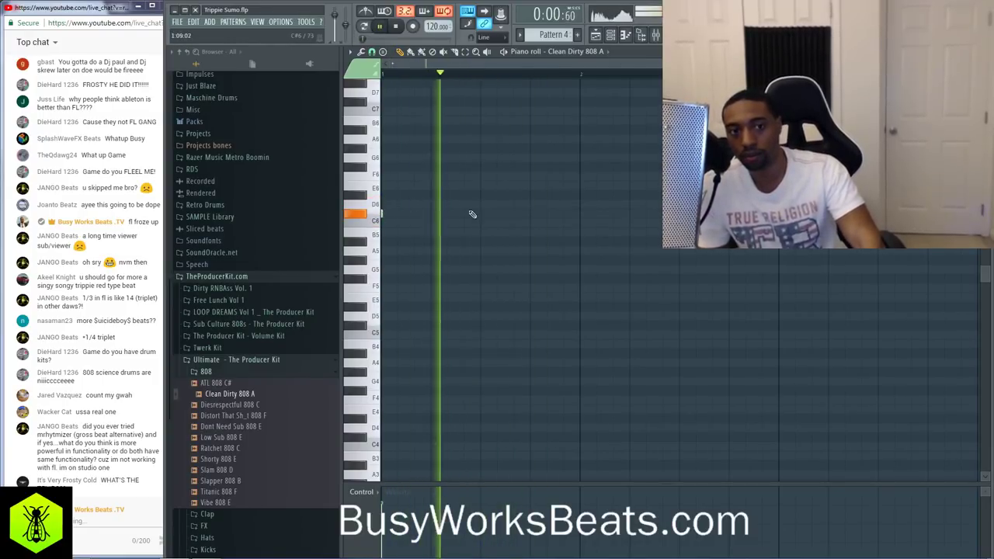
key(space)
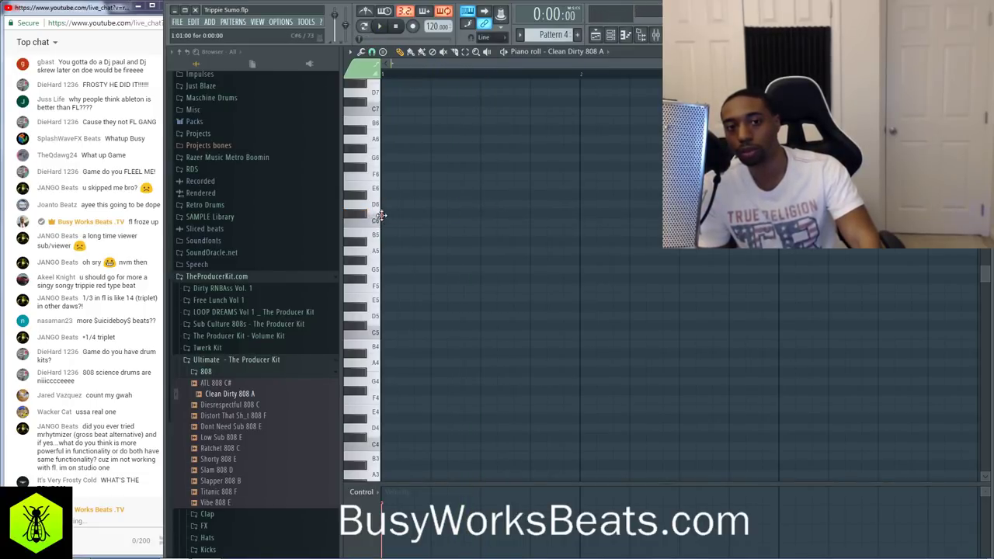
Add a second 808 note on B5 at step 13 of bar 1, save the project and play back the line
key(space)
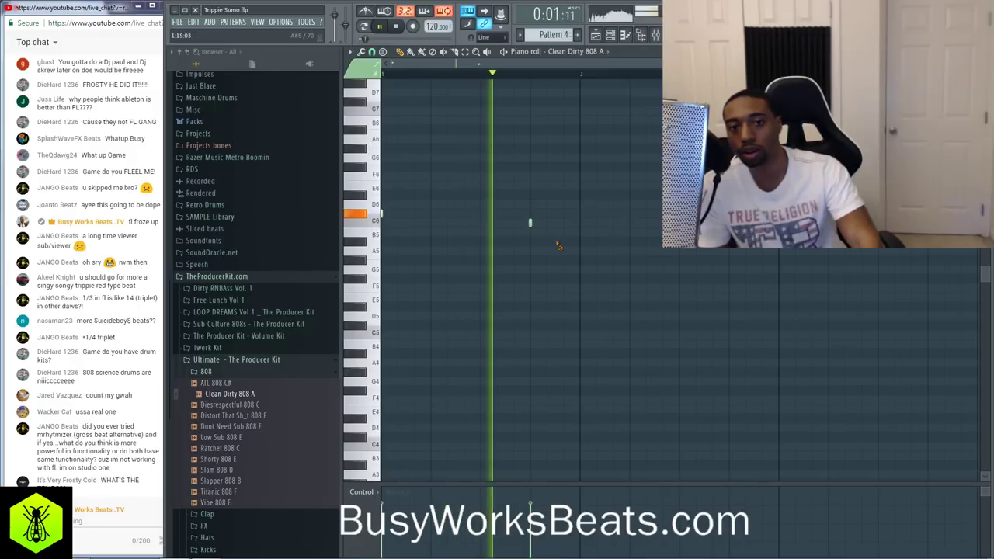
key(space)
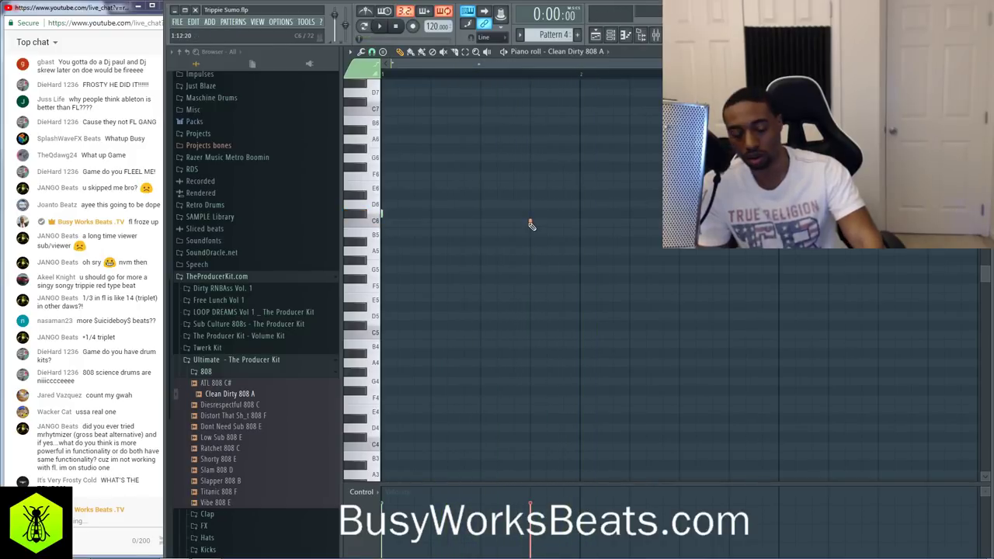
click(531, 228)
key(space)
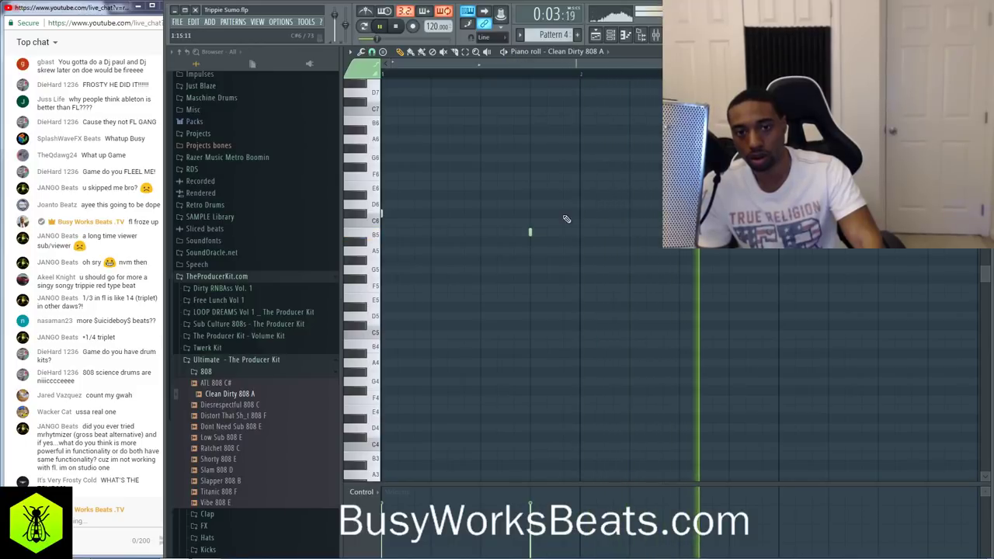
key(space)
key(ctrl+s)
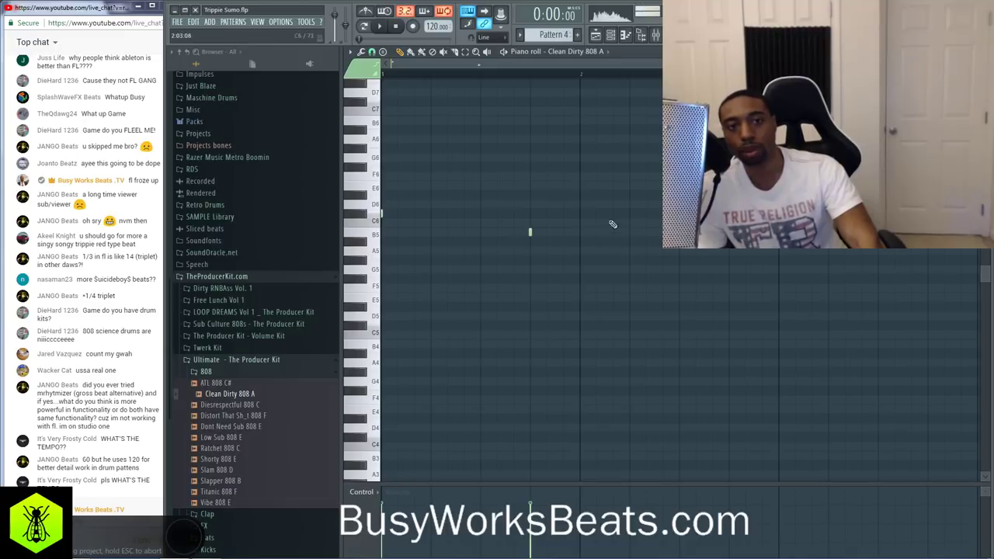
key(space)
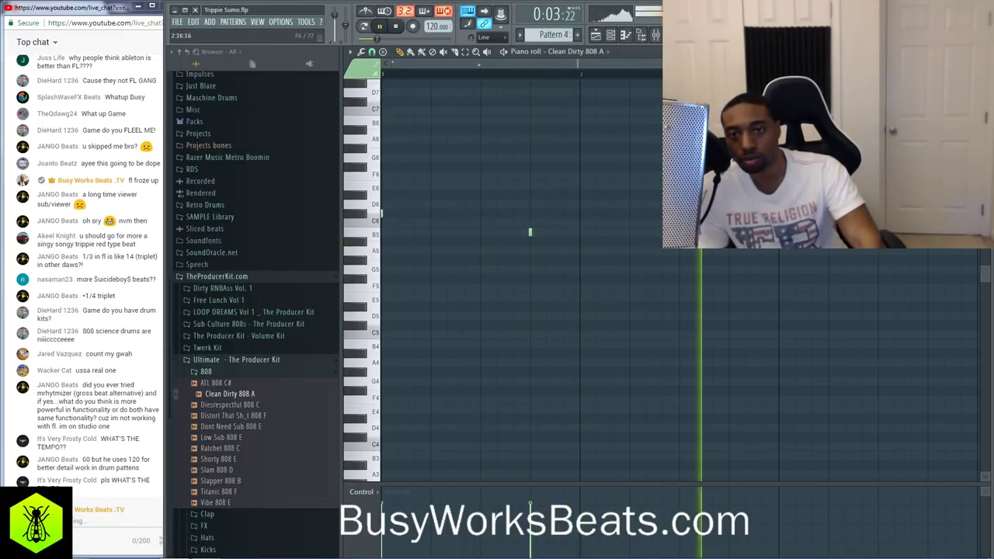
key(space)
key(Escape)
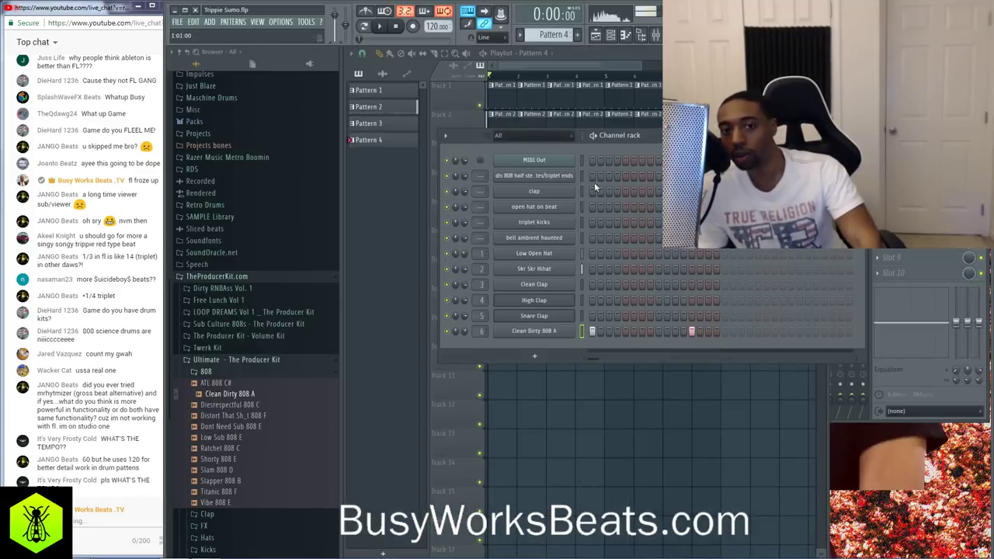
Load Supercharger GT [64bit] into the first effect slot of mixer insert 6
key(F9)
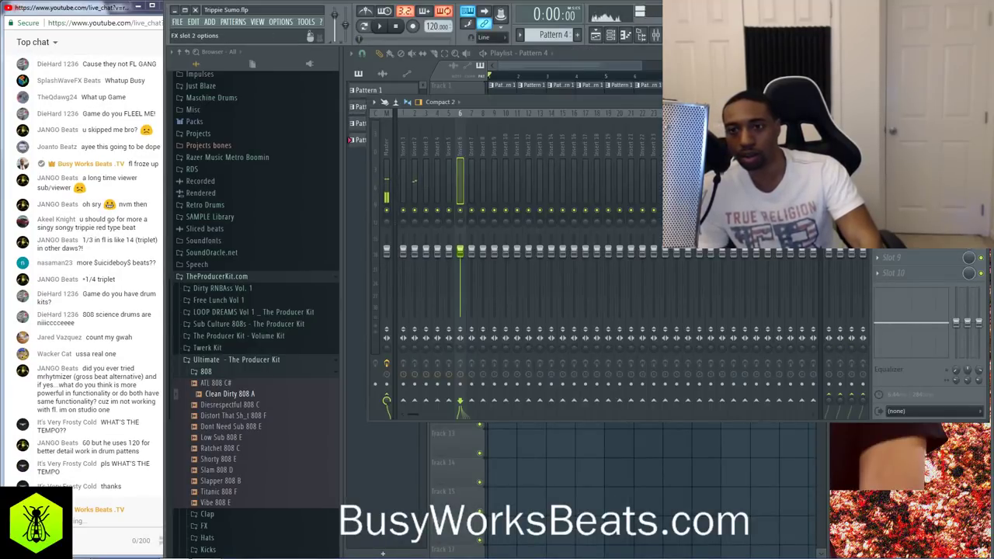
click(878, 133)
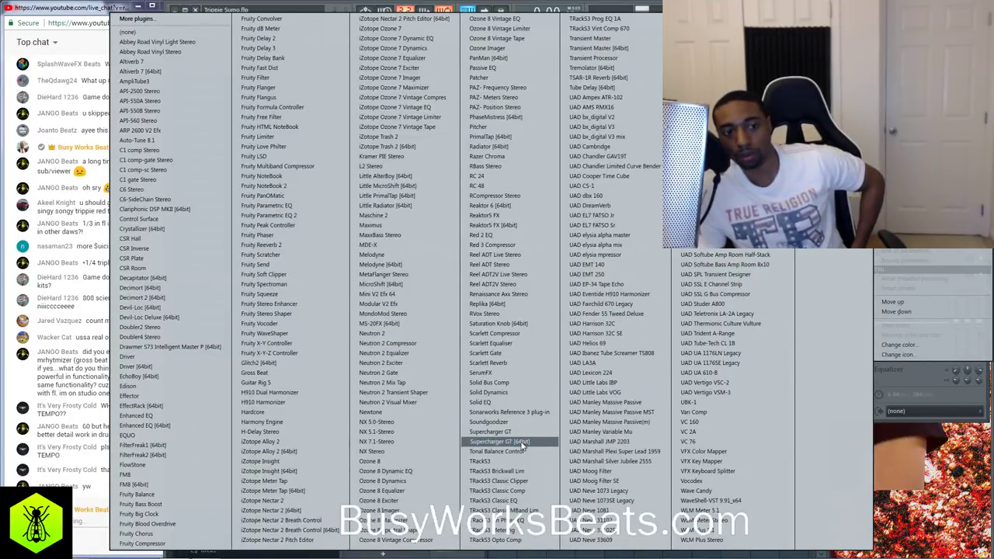
click(521, 443)
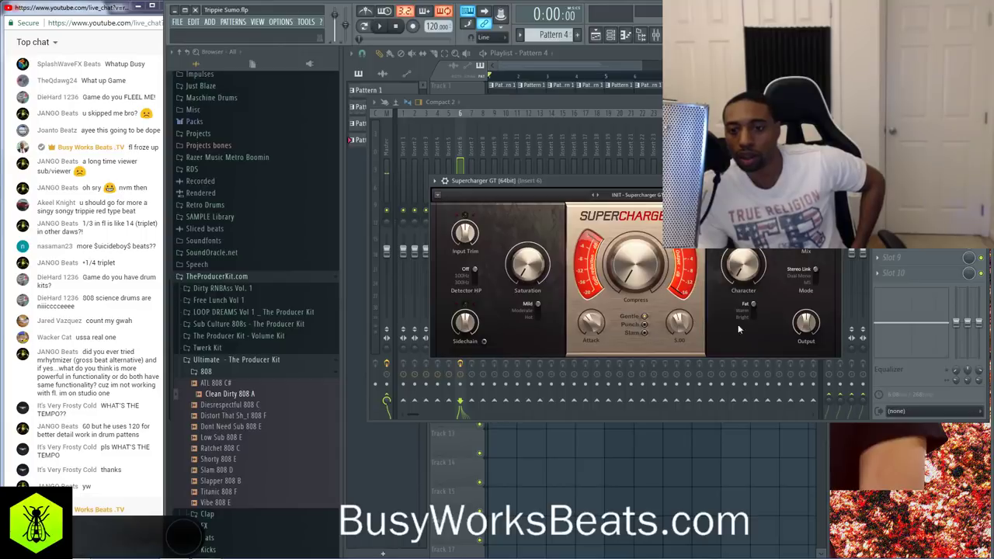
Set Supercharger GT's saturation mode to Hot and saturation to 8.45, and adjust its dry/wet mix while the beat plays
drag(806, 232, 806, 257)
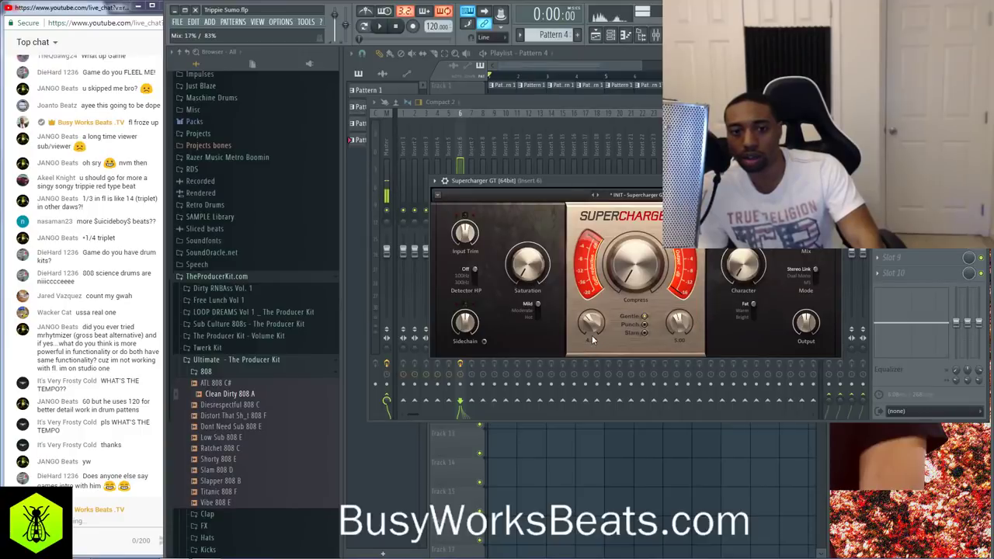
drag(540, 297, 539, 316)
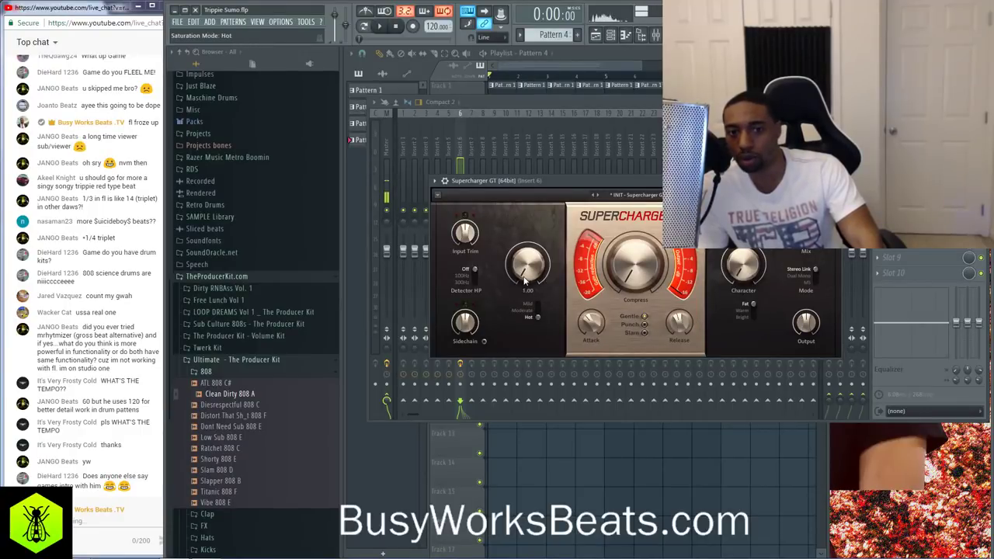
key(space)
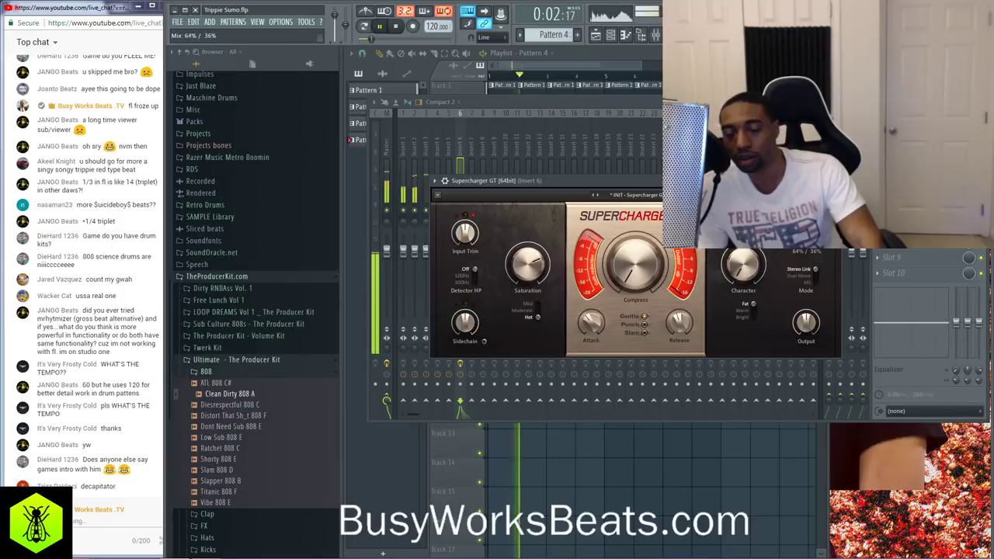
drag(529, 264, 528, 255)
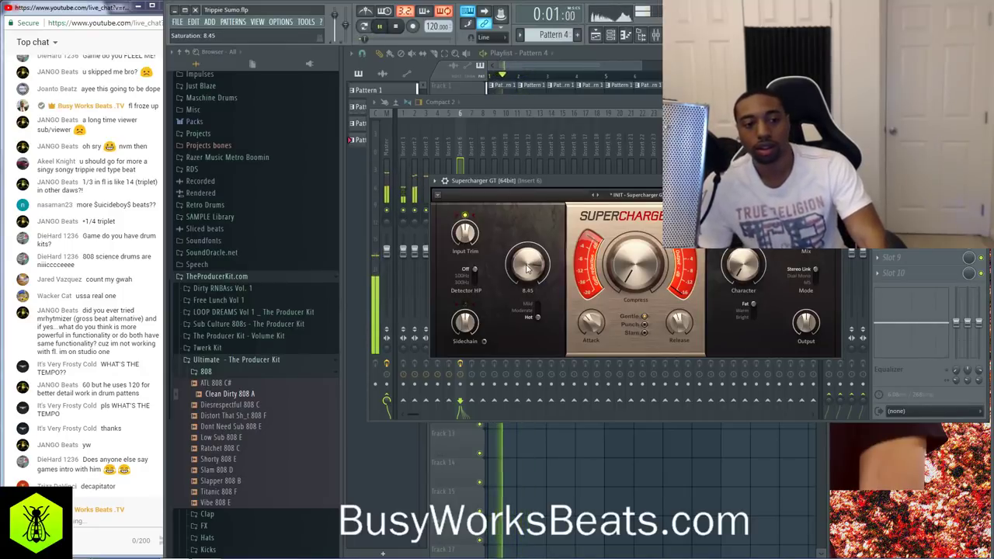
drag(806, 233, 806, 222)
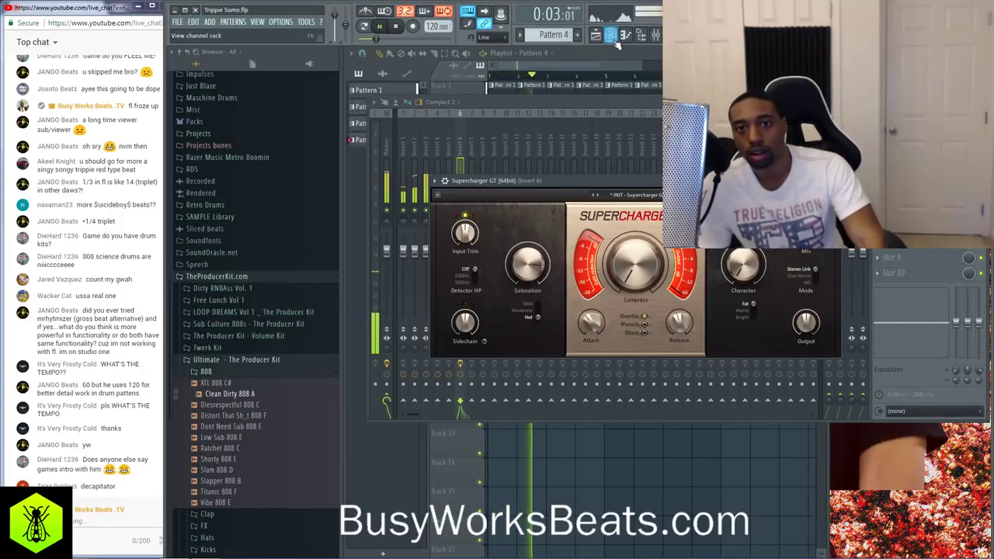
Check the root note in the Clean Dirty 808 A channel settings and stop playback
key(F6)
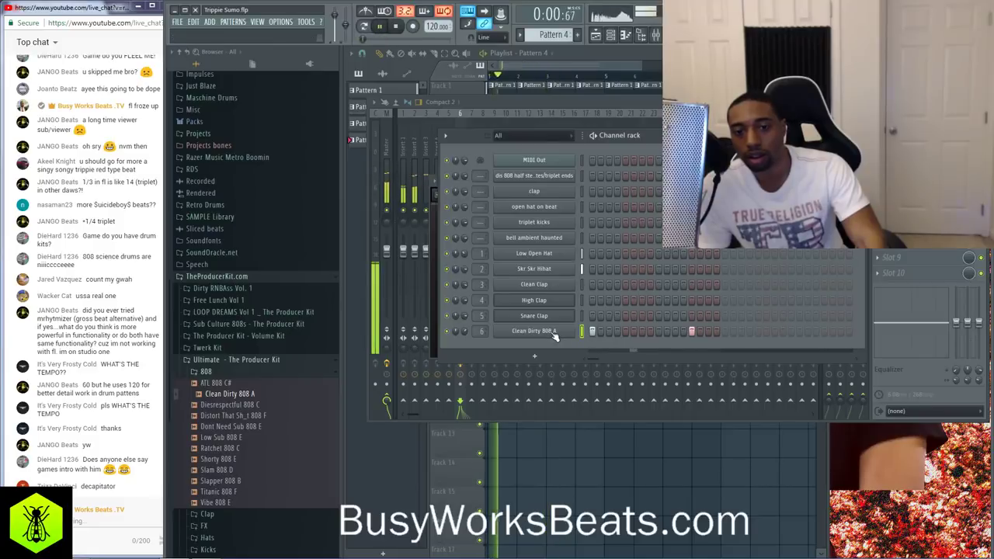
click(533, 331)
key(space)
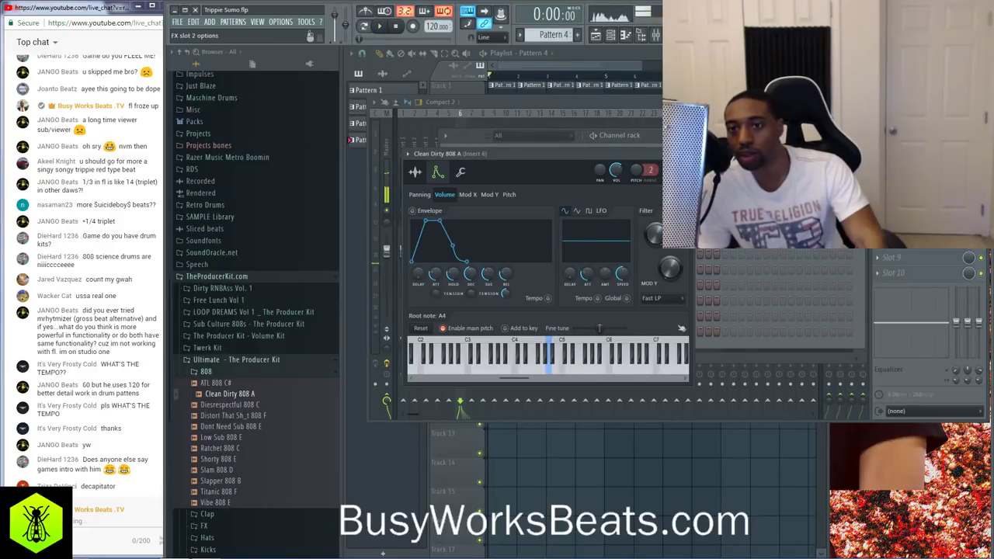
Set Supercharger GT's mix to 33% / 67% on insert 6 while the beat plays
click(905, 149)
click(905, 148)
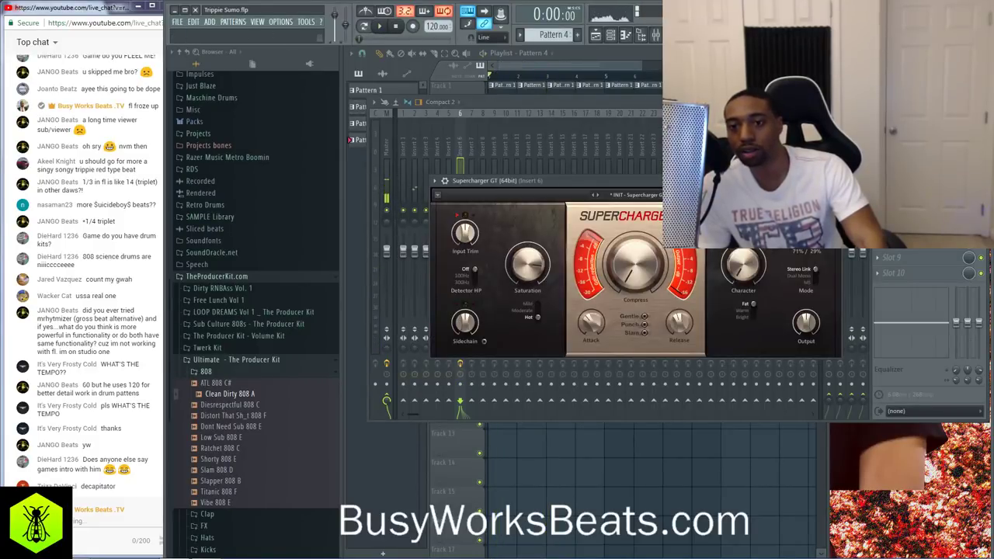
key(space)
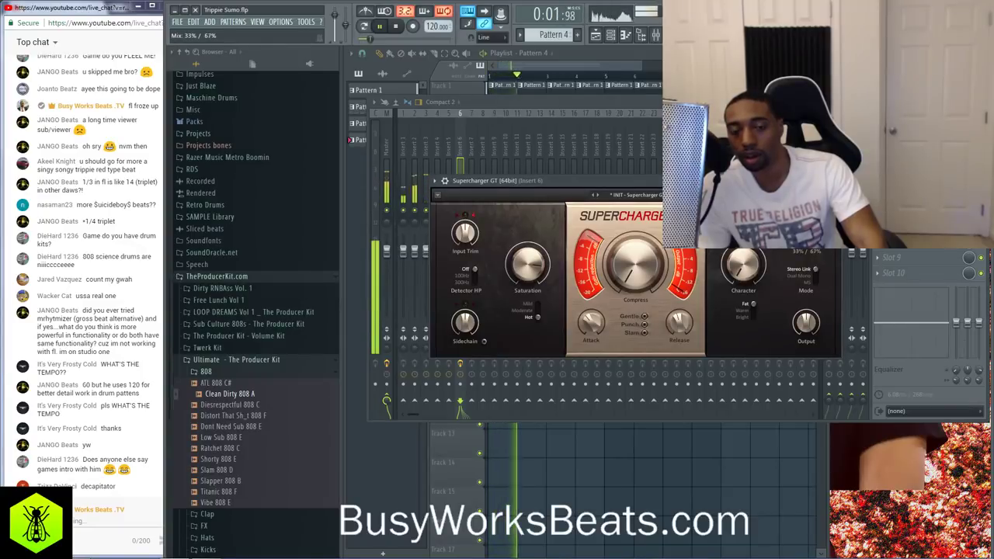
Transpose both Clean Dirty 808 A notes down one octave to C#5 and B4, and play them back
key(F6)
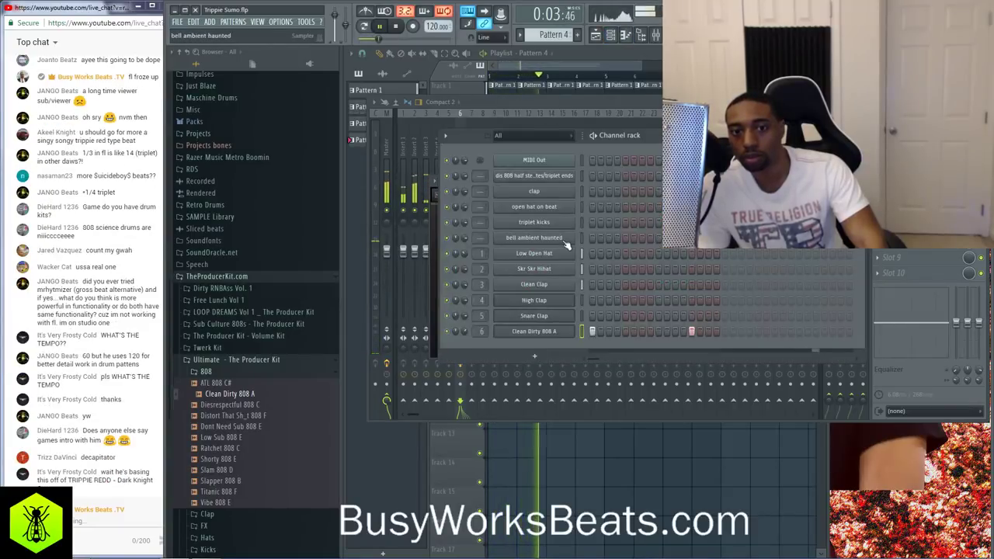
right_click(582, 331)
click(614, 340)
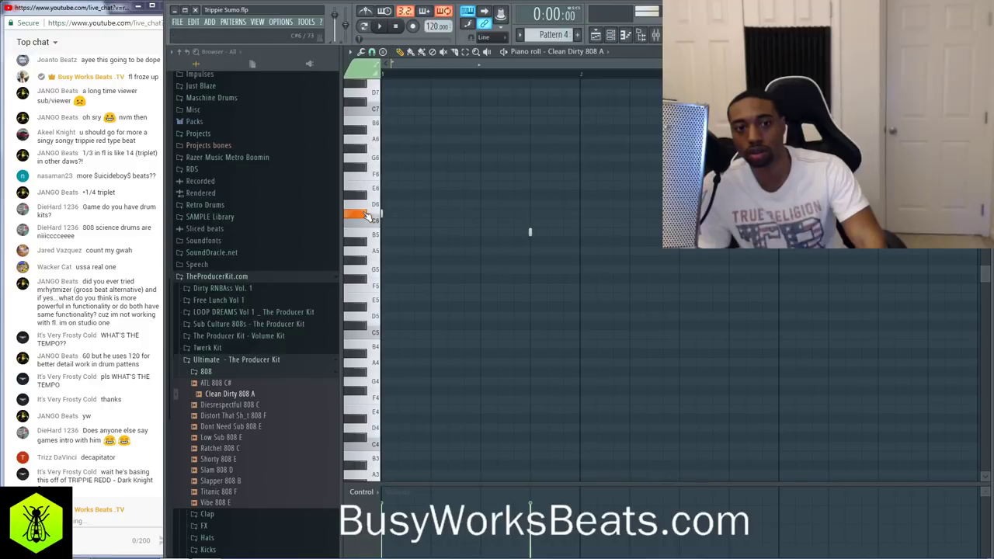
key(space)
key(space)
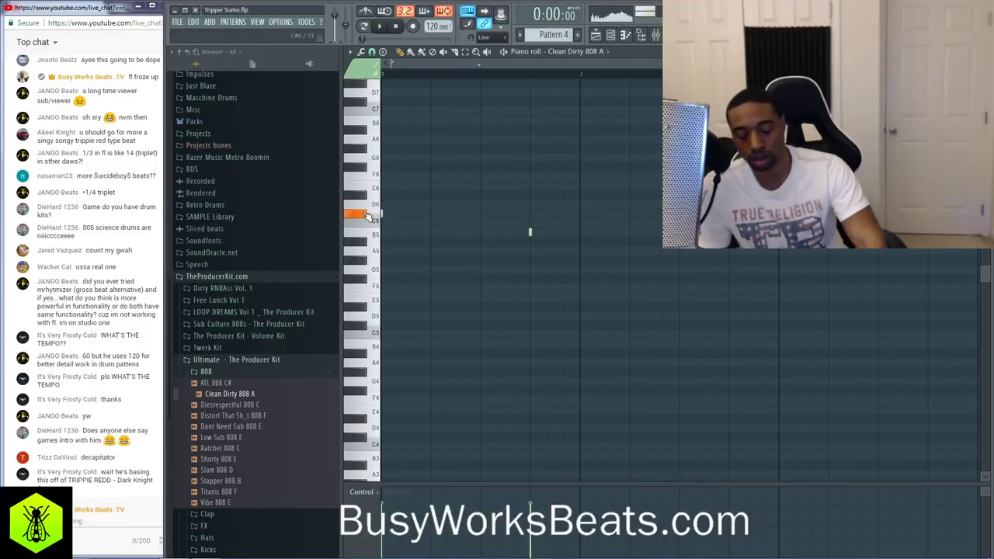
key(space)
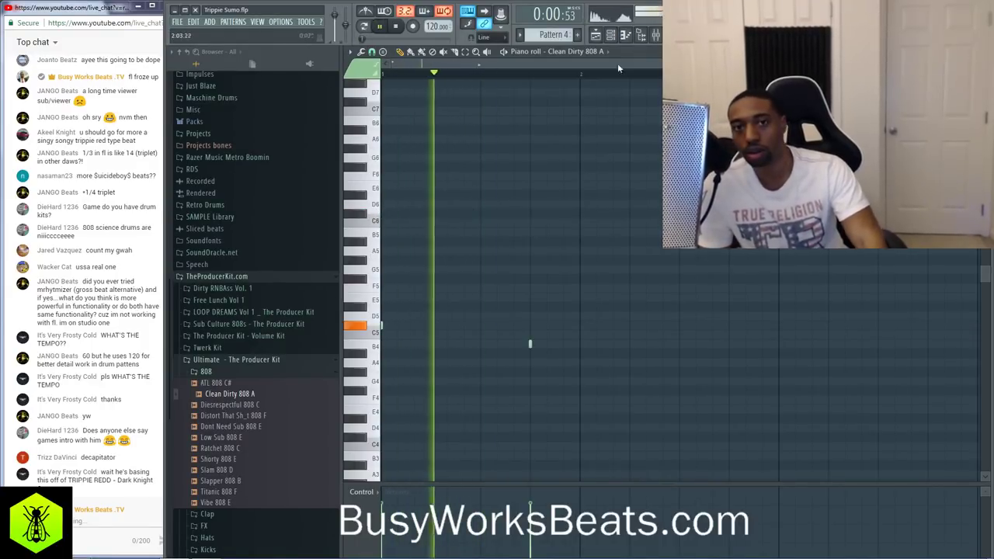
Set Supercharger GT's saturation to 9.00 and its mix to 79% / 21% while listening to the lowered 808 line
click(654, 37)
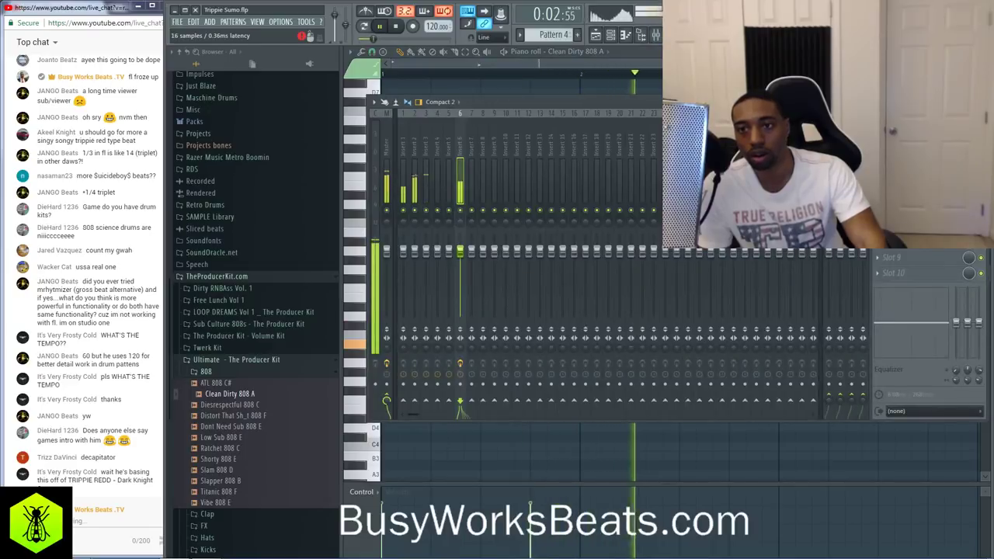
click(908, 133)
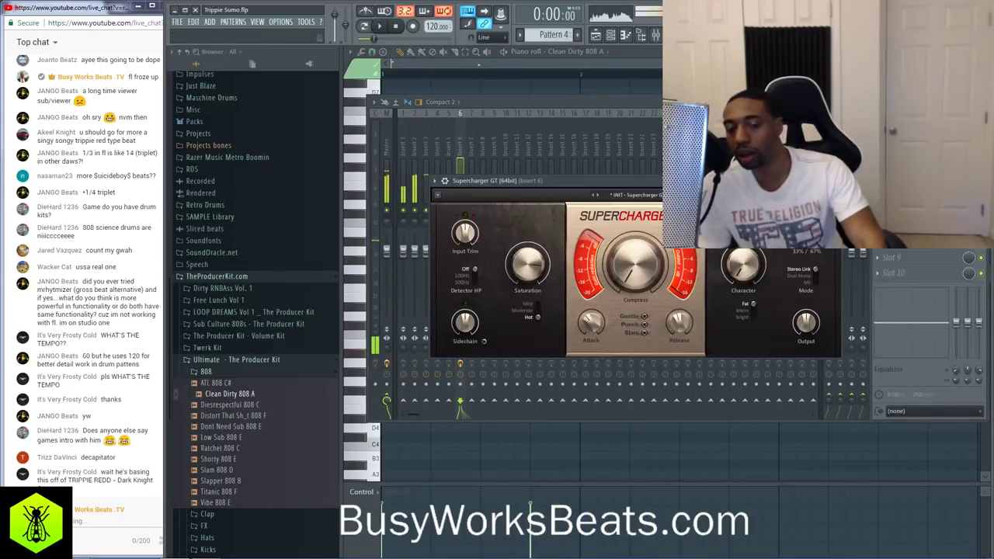
drag(806, 232, 806, 244)
drag(806, 322, 806, 307)
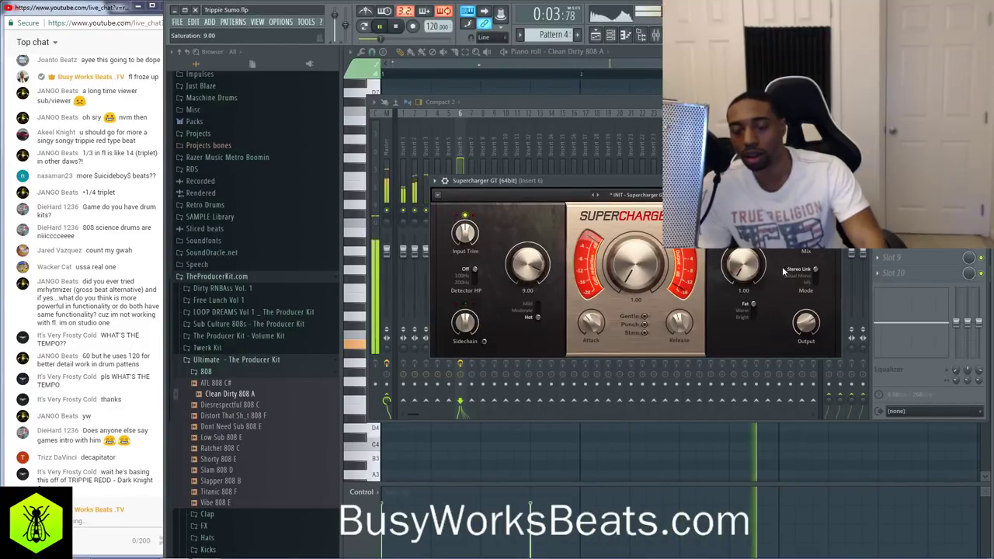
key(space)
key(space)
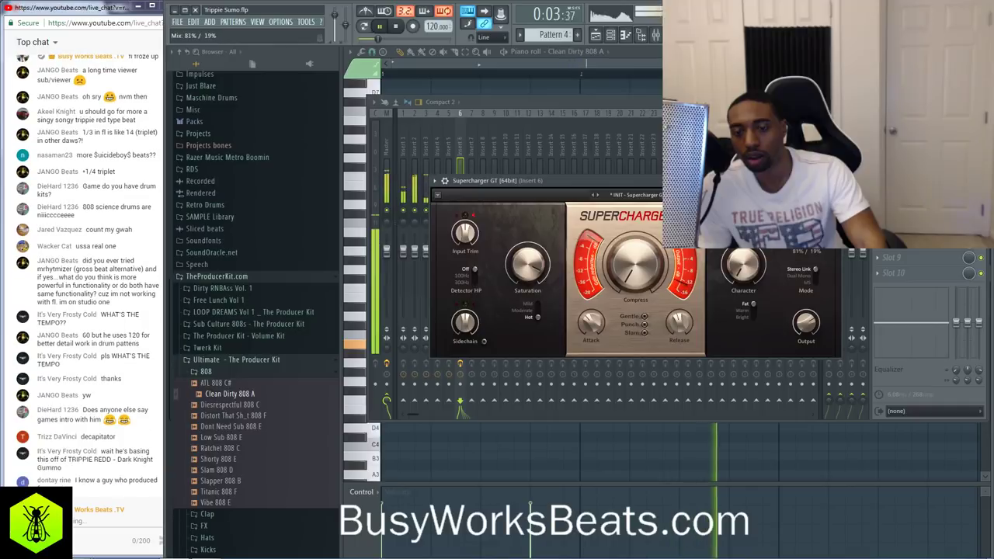
key(space)
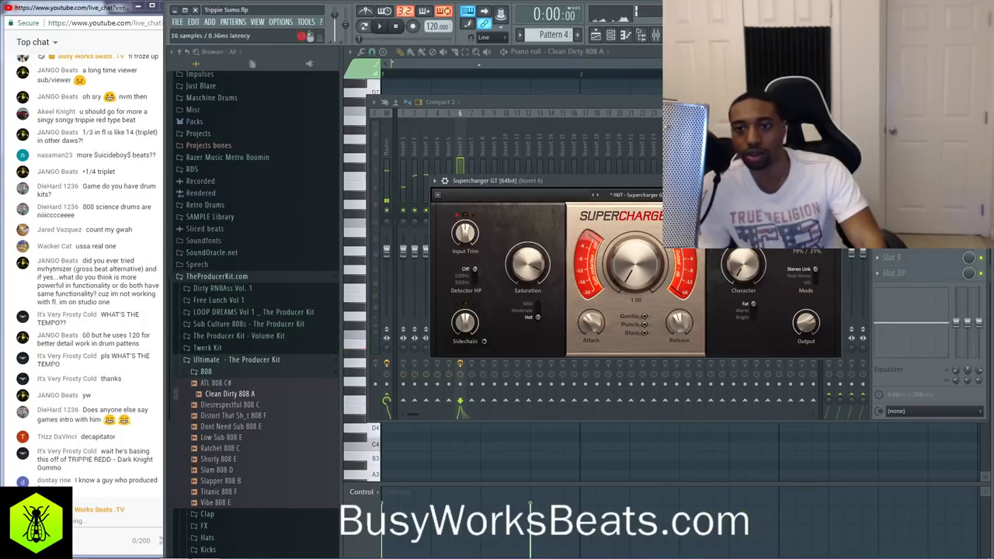
Replace Supercharger GT on mixer insert 6 with Decapitator [64bit]
click(878, 133)
mouse_move(900, 149)
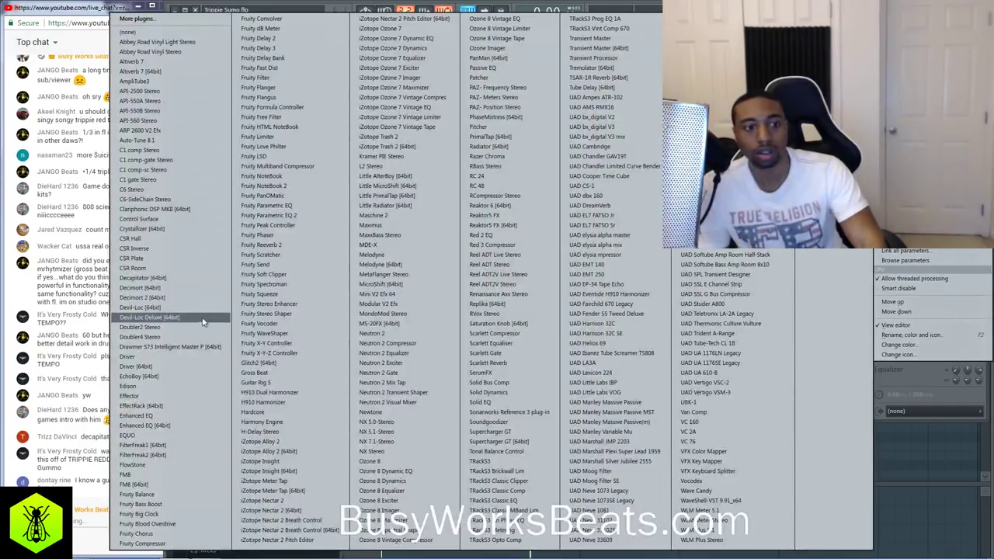
click(201, 277)
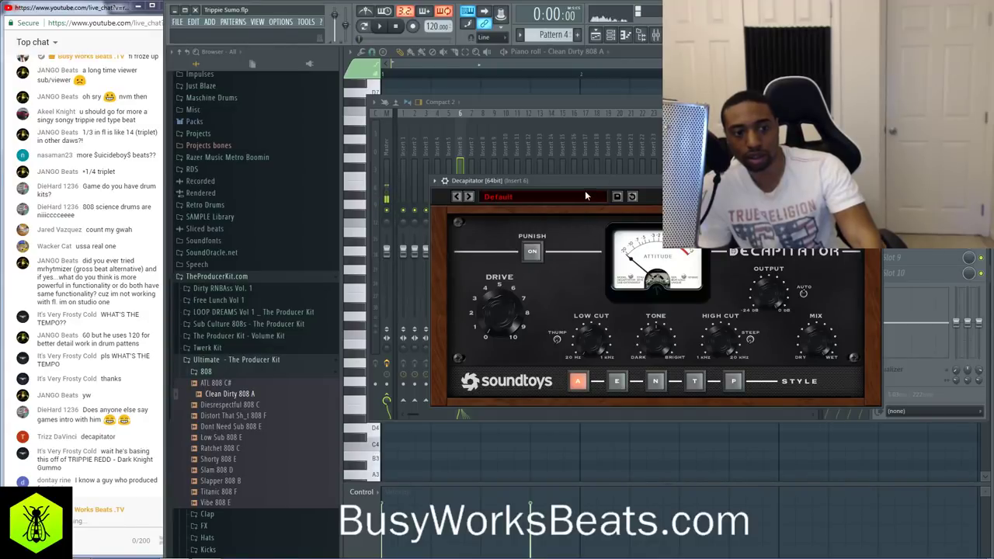
click(587, 149)
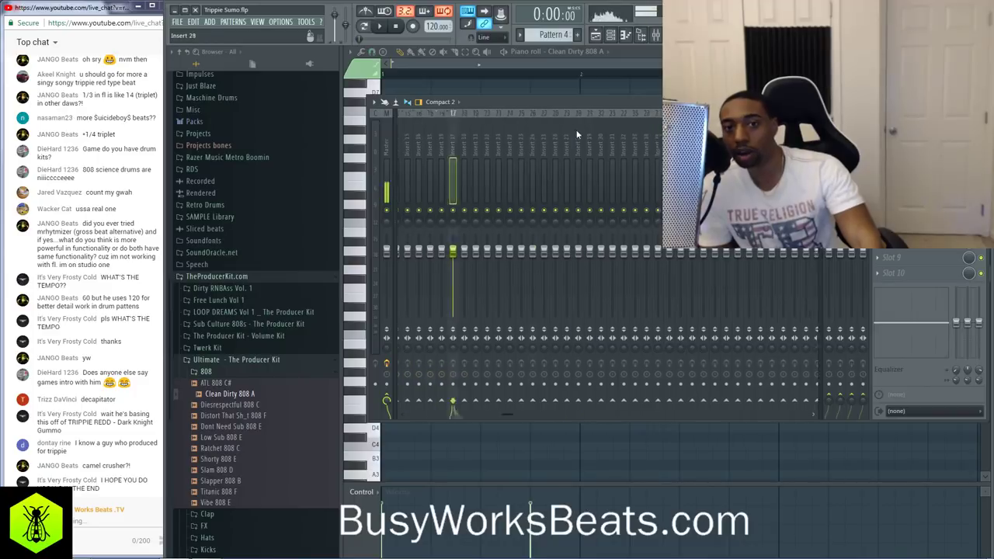
Move the second 808 note in bar 1 up to C5 and play back the line
scroll(577, 135, down, 3)
scroll(581, 138, up, 6)
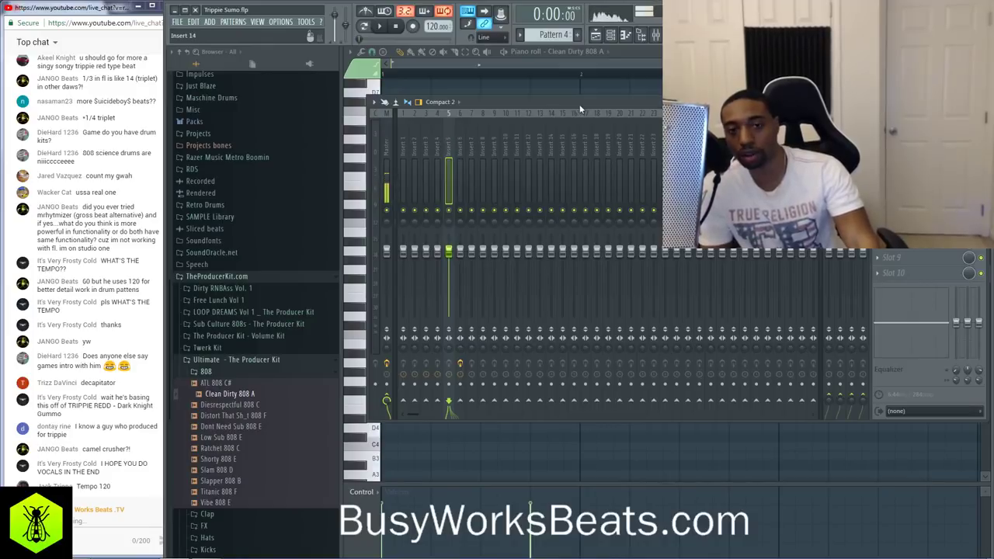
key(F9)
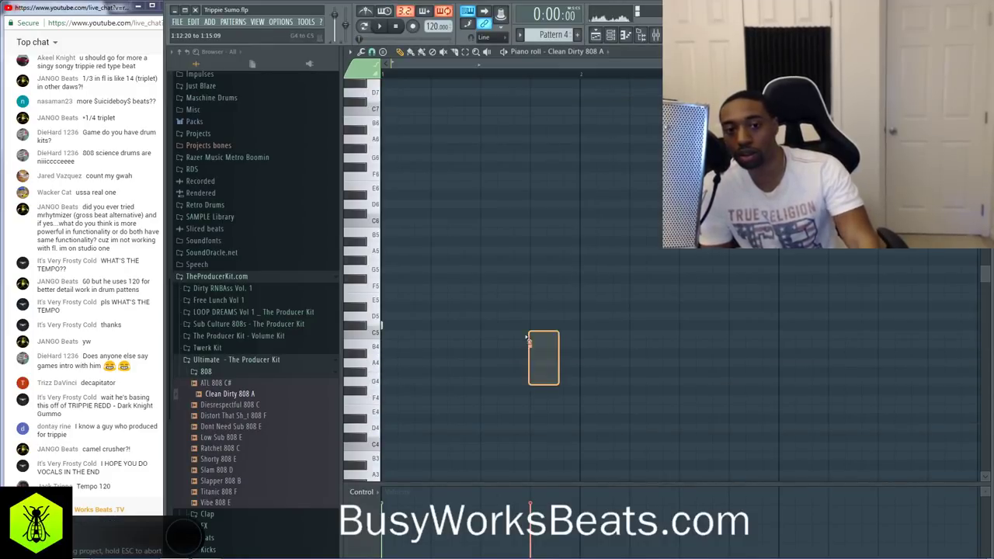
key(space)
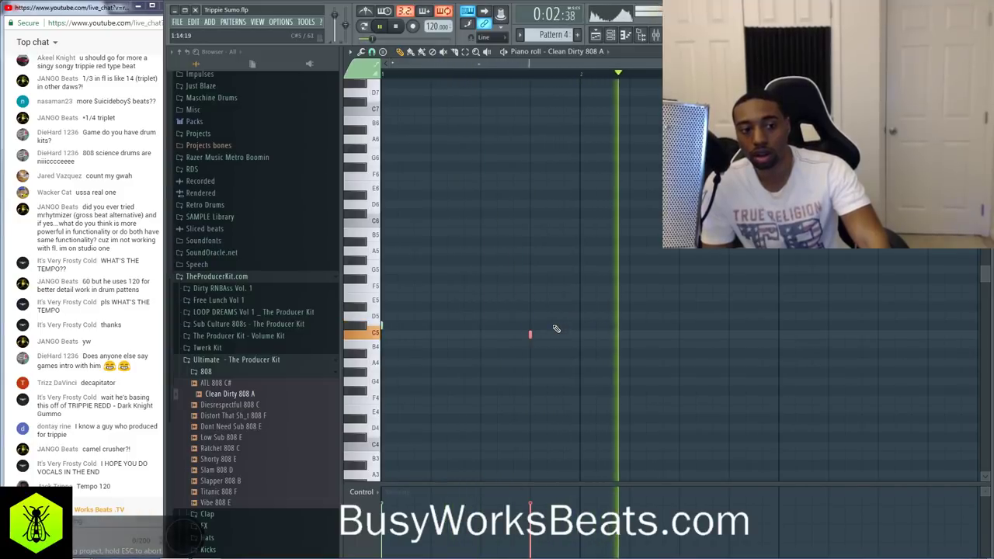
Enable Punish and set Drive to 7.0 in Decapitator on insert 6, and play back the distorted 808
key(F9)
key(space)
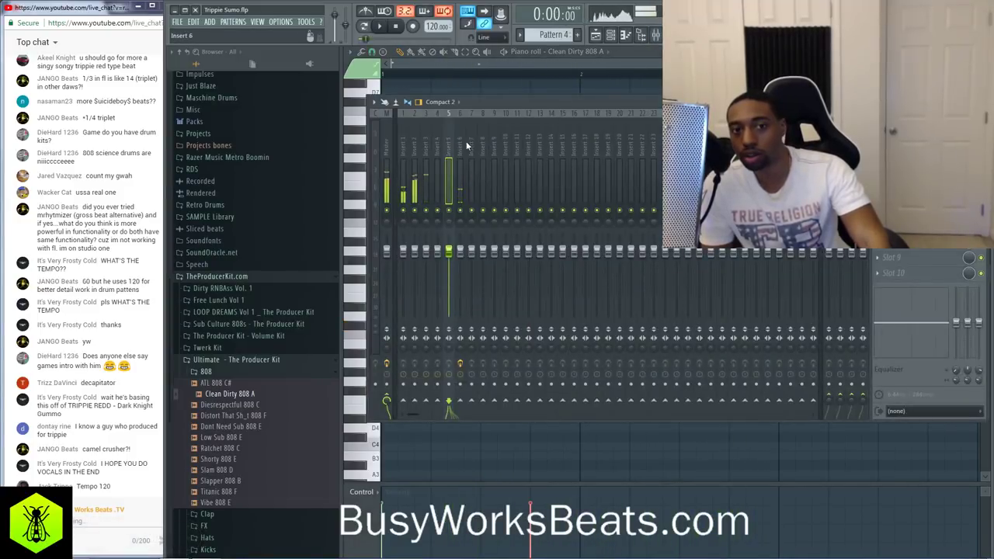
click(916, 133)
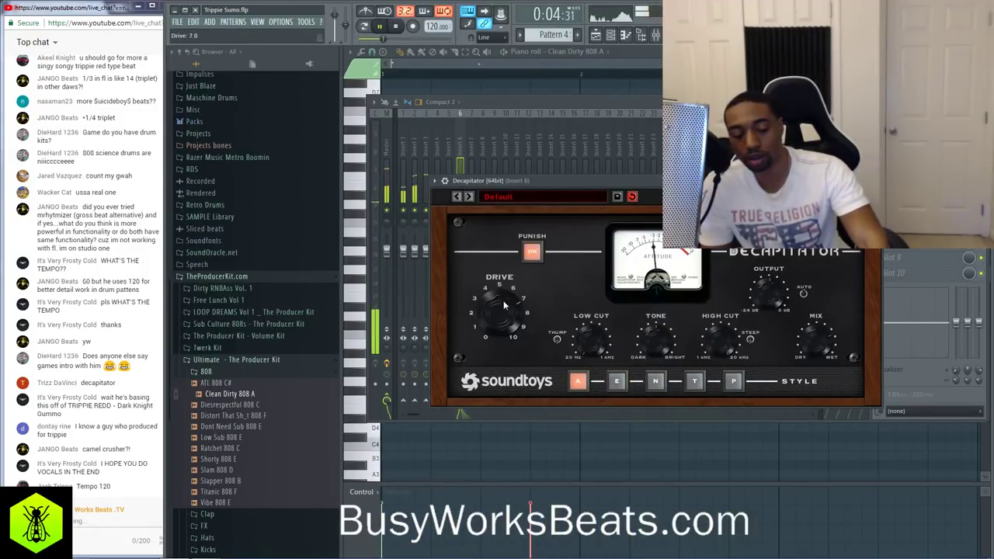
right_click(781, 440)
key(space)
key(space)
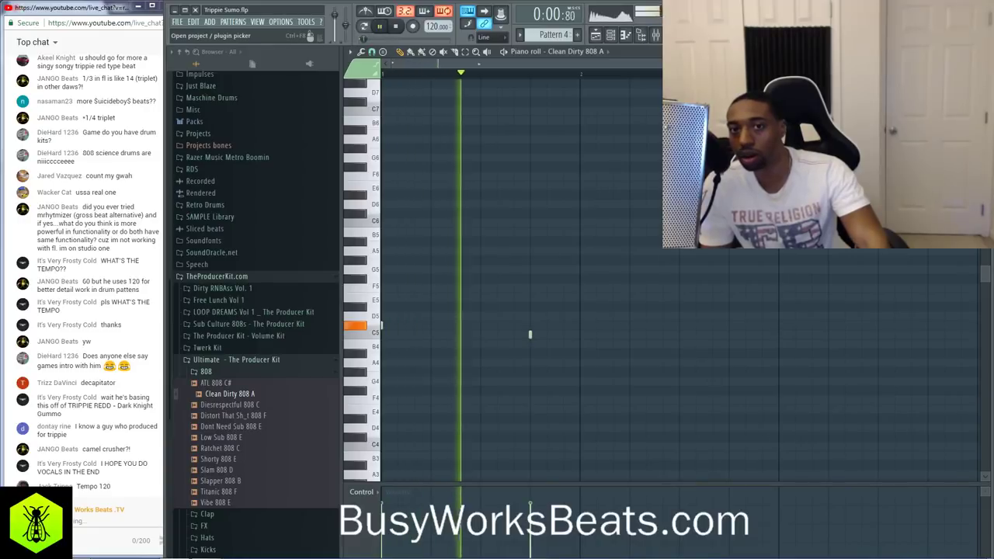
key(F9)
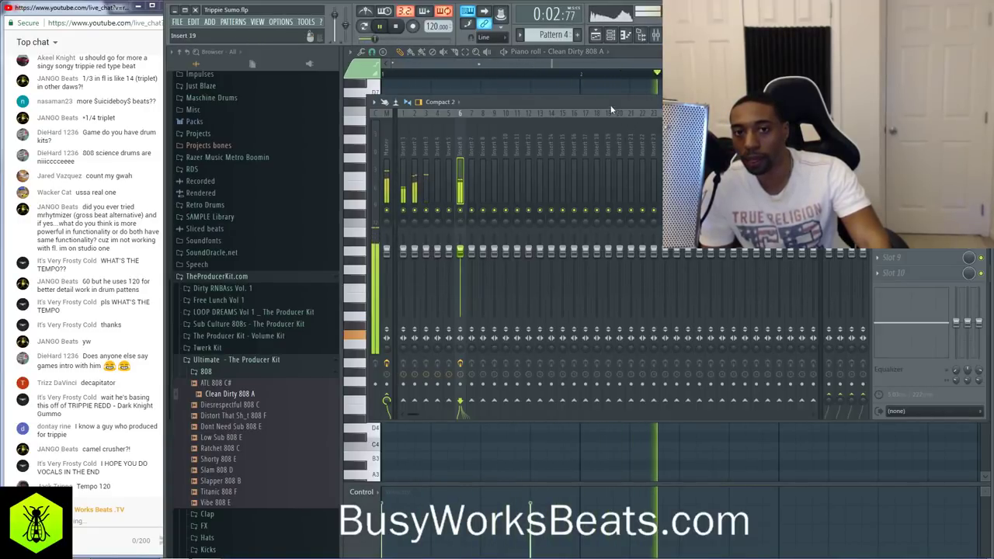
key(F9)
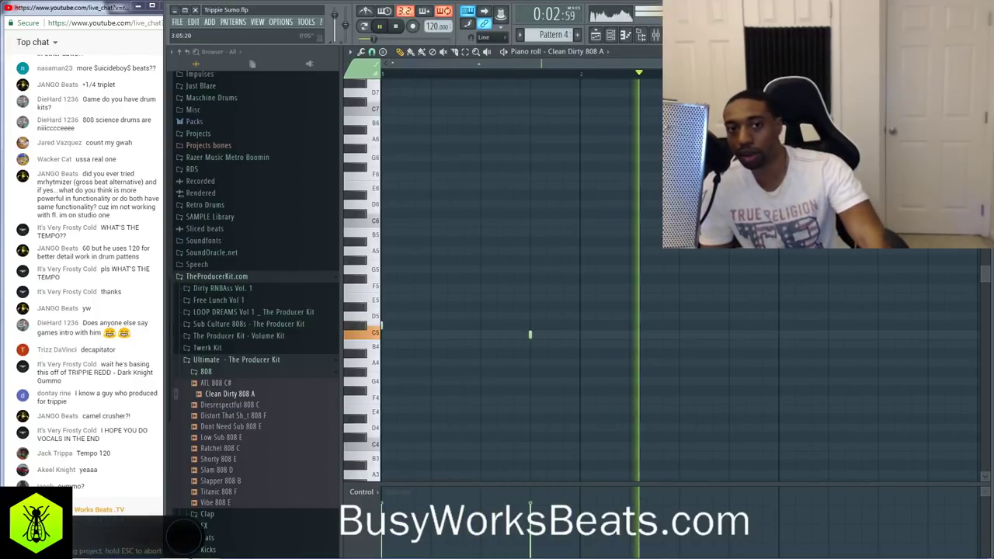
key(space)
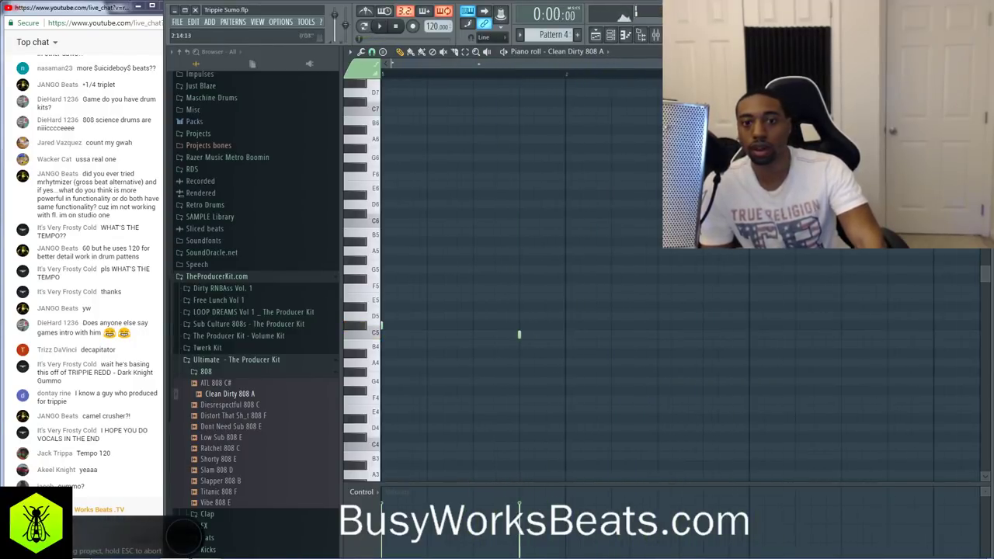
Duplicate the two 808 notes from bar 1 to bar 3 and check the piano roll's snap setting during playback
drag(688, 328, 384, 298)
drag(591, 336, 676, 326)
key(space)
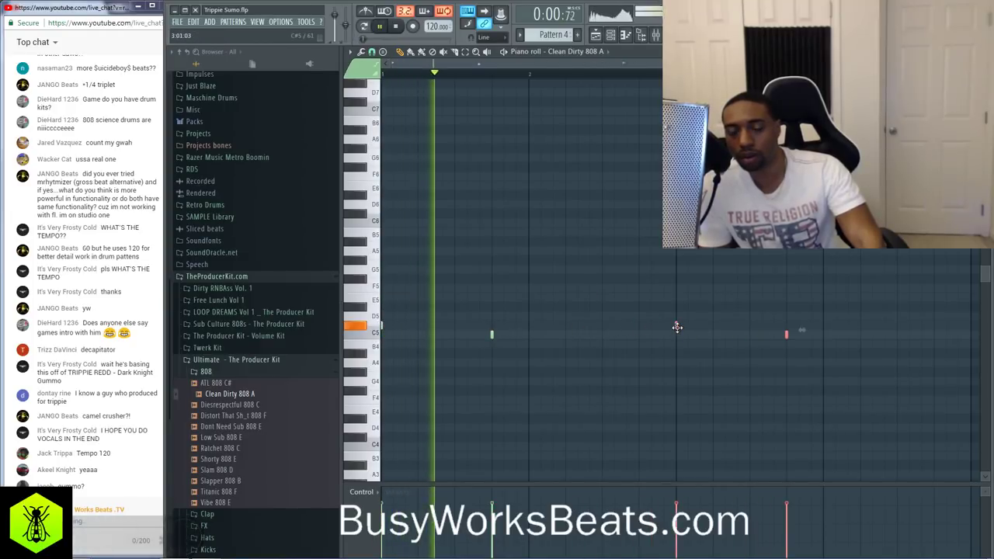
scroll(513, 85, down, 1)
click(372, 51)
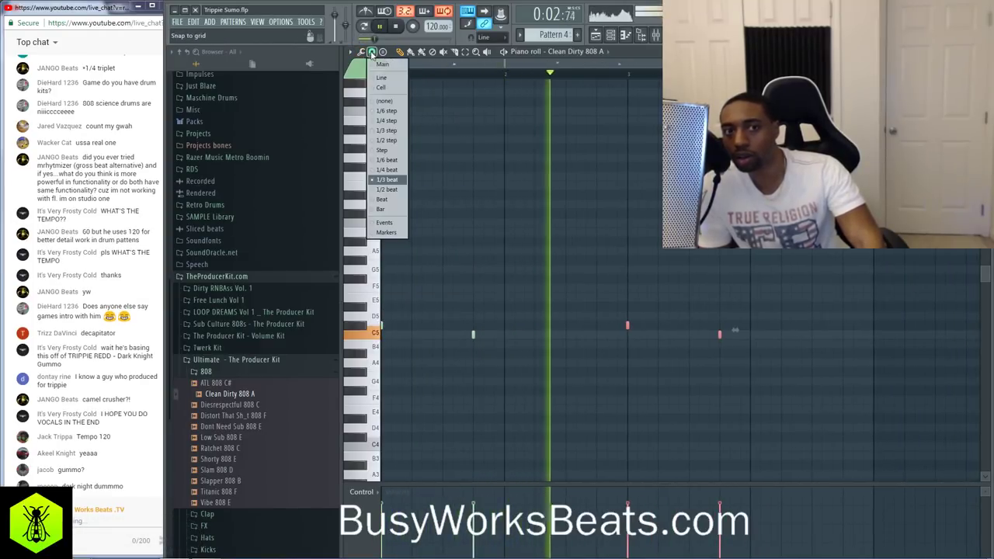
click(396, 199)
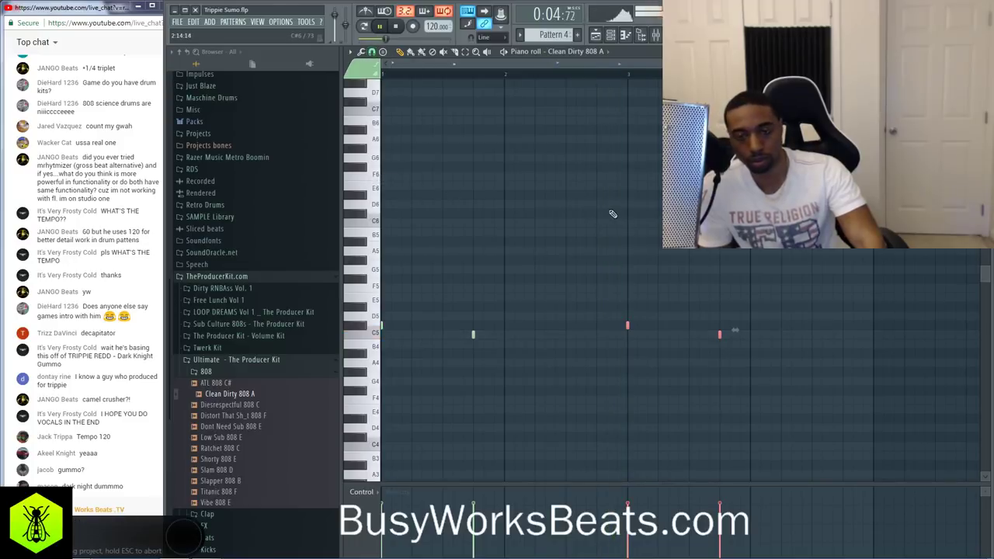
Stop playback and select the range from bar 3 to bar 5 in the playlist as the loop region
key(F7)
key(space)
key(F5)
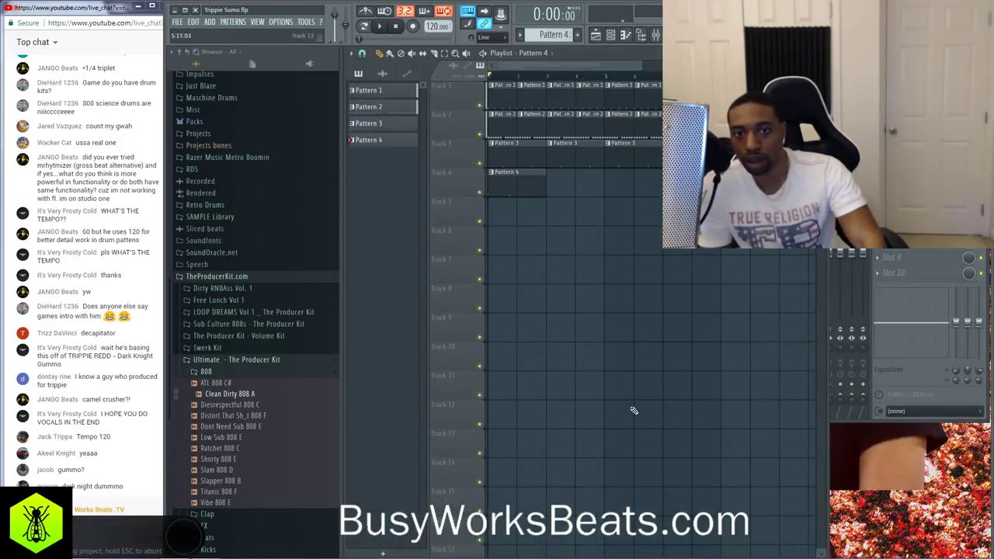
drag(555, 78, 604, 78)
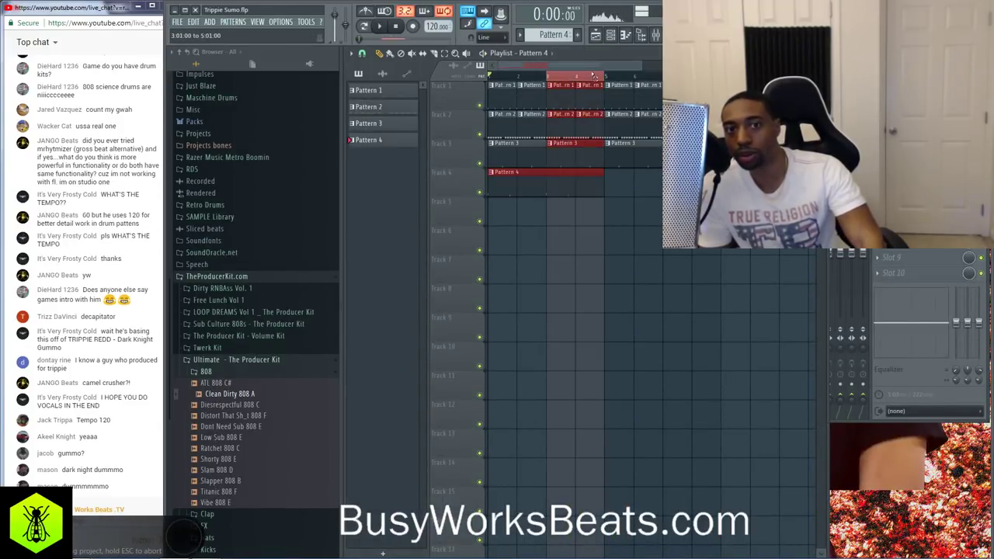
Add a descending 808 run in bar 4 with triplet spacing, starting with three D6 notes and ending with three G#5 notes
key(F6)
right_click(570, 333)
click(594, 334)
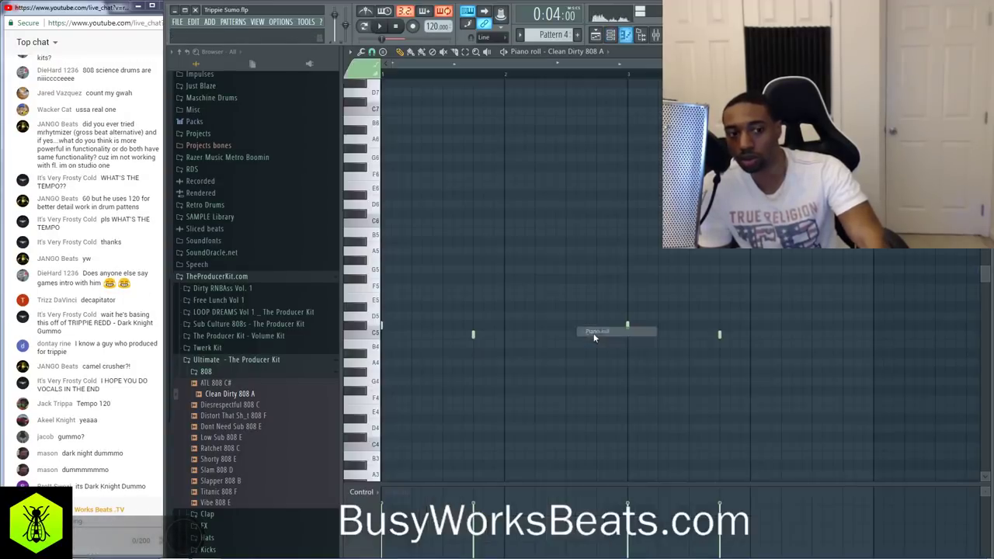
key(space)
scroll(521, 78, down, 2)
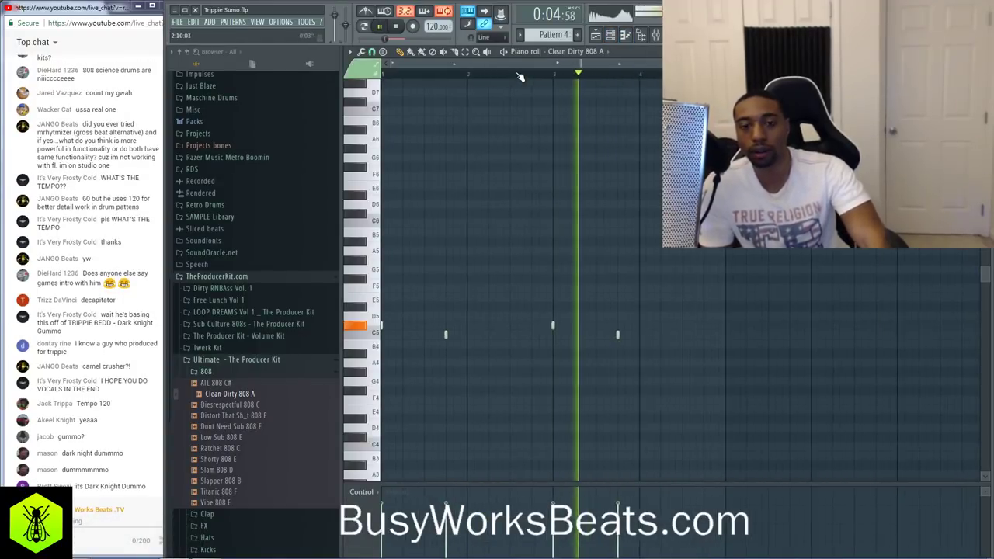
key(space)
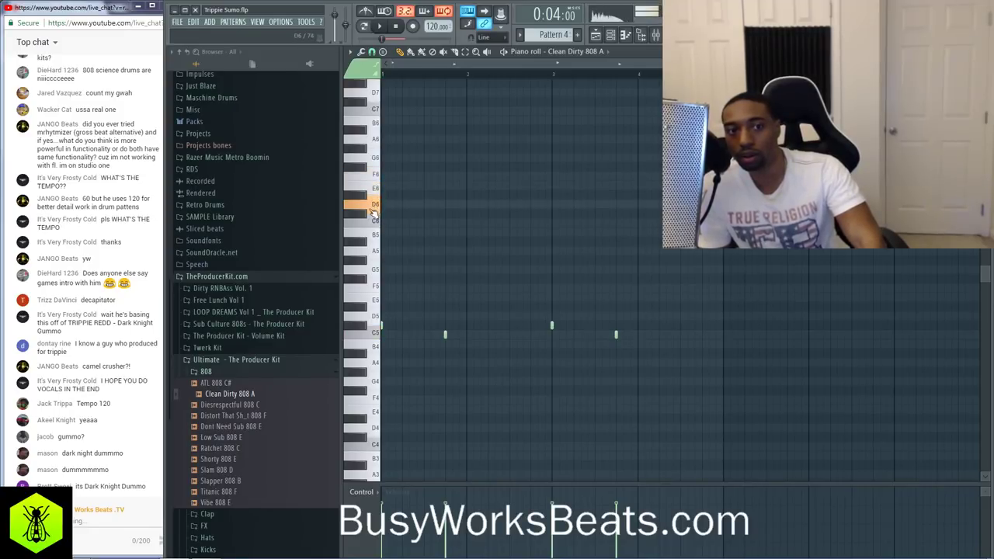
key(space)
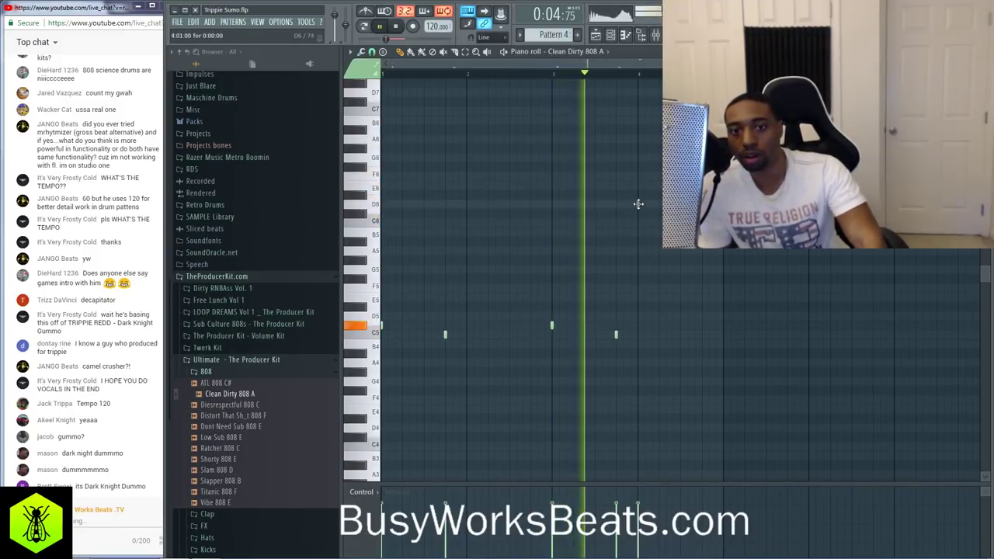
click(645, 204)
click(650, 204)
key(space)
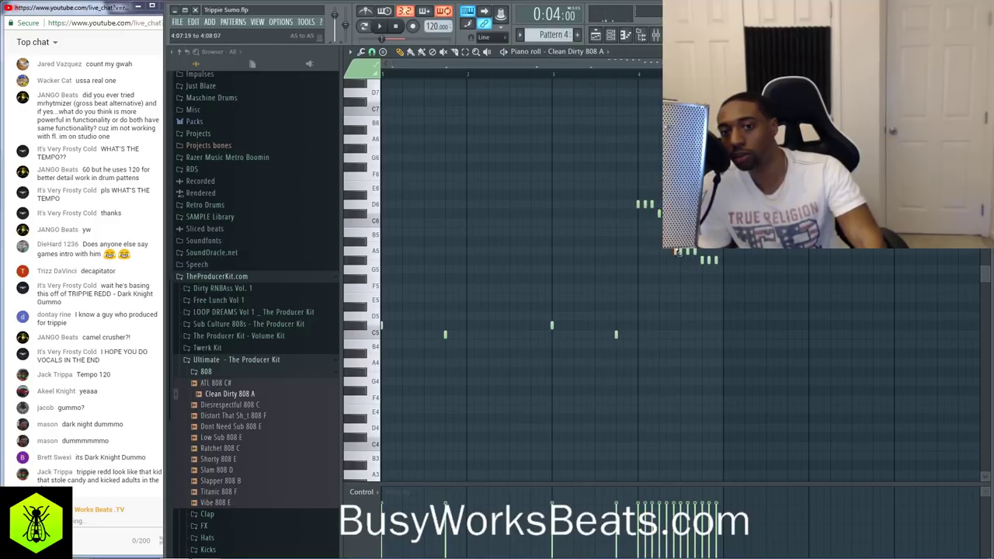
Play back the descending 808 run in the loop, stop, and return to the playlist
key(space)
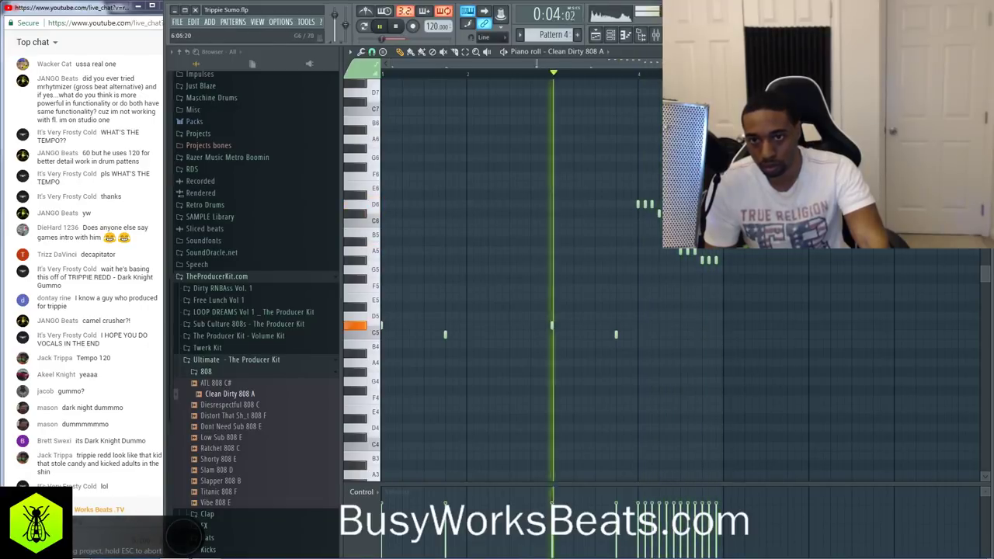
click(984, 52)
key(space)
click(632, 390)
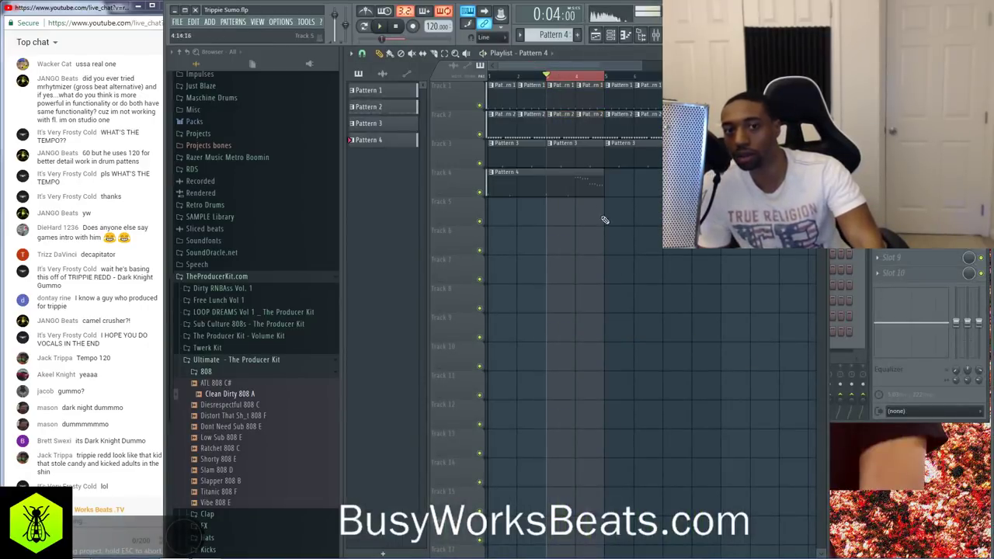
Duplicate the Pattern 4 clip to bar 5 on Track 4 as a unique pattern and loop from bar 5 to bar 9
mouse_move(550, 187)
mouse_down()
mouse_move(691, 180)
mouse_move(661, 172)
mouse_up()
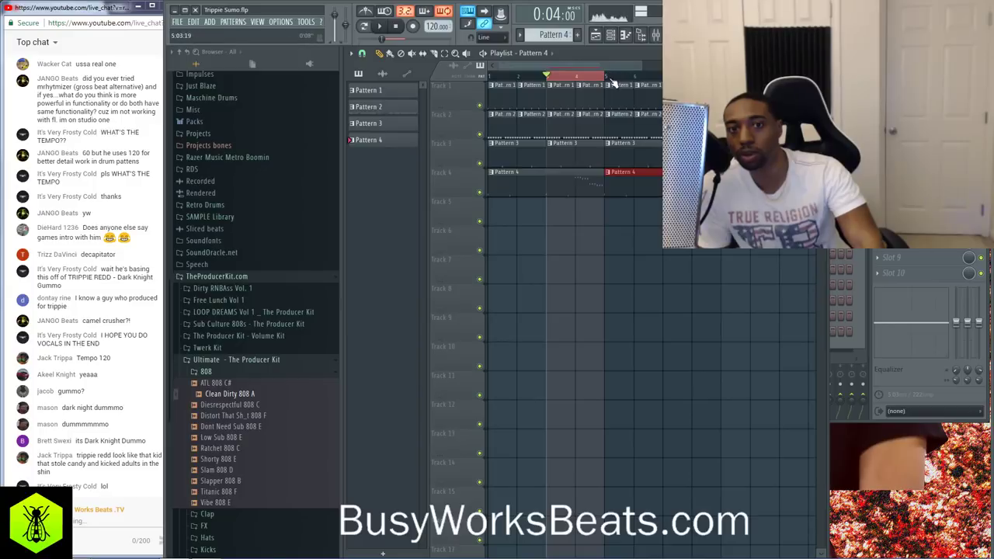
drag(611, 81, 721, 77)
right_click(609, 175)
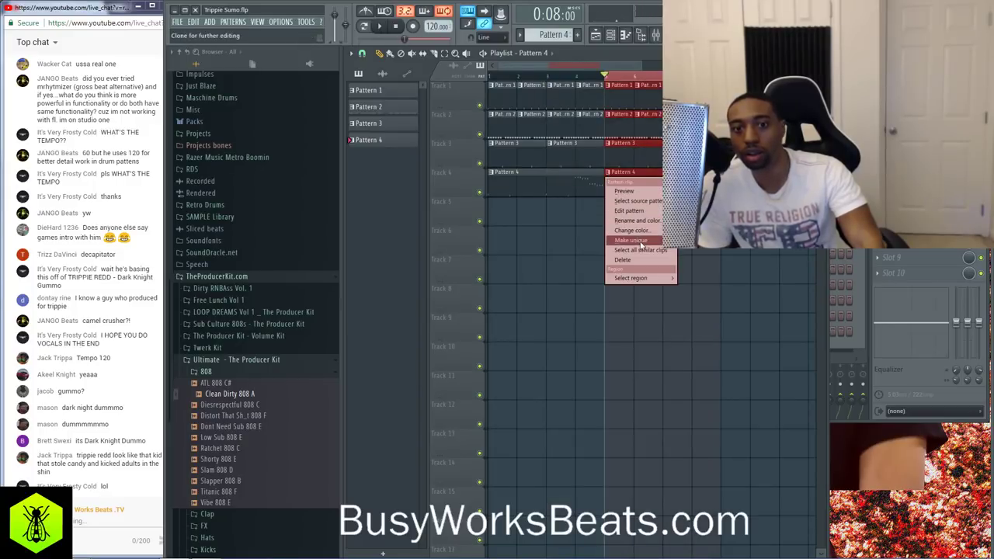
click(642, 242)
Audition the loop and add a triplet of C#5, C#6 and C#5 notes at the end of bar 2 in the Clean Dirty 808 A piano roll
key(space)
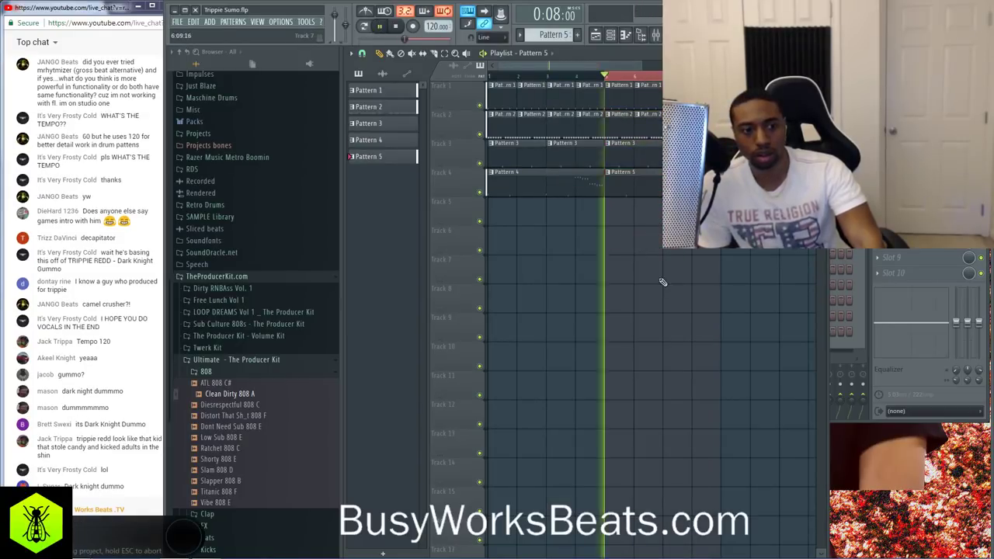
click(622, 39)
right_click(570, 334)
click(594, 340)
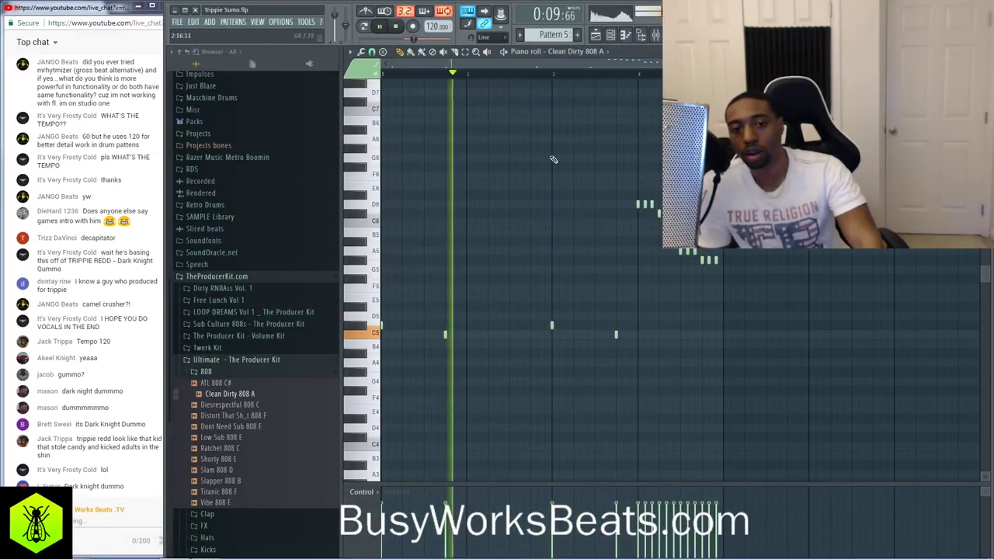
key(space)
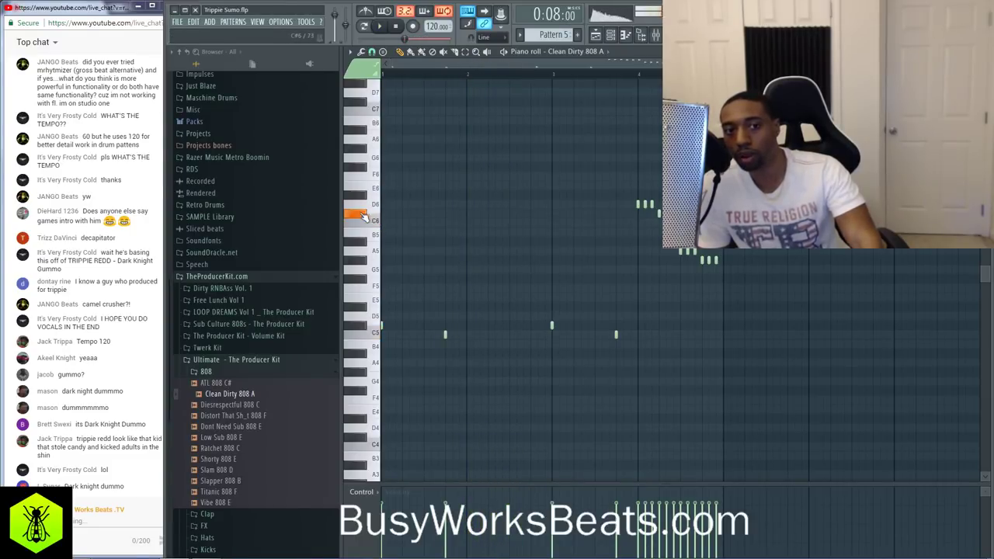
key(space)
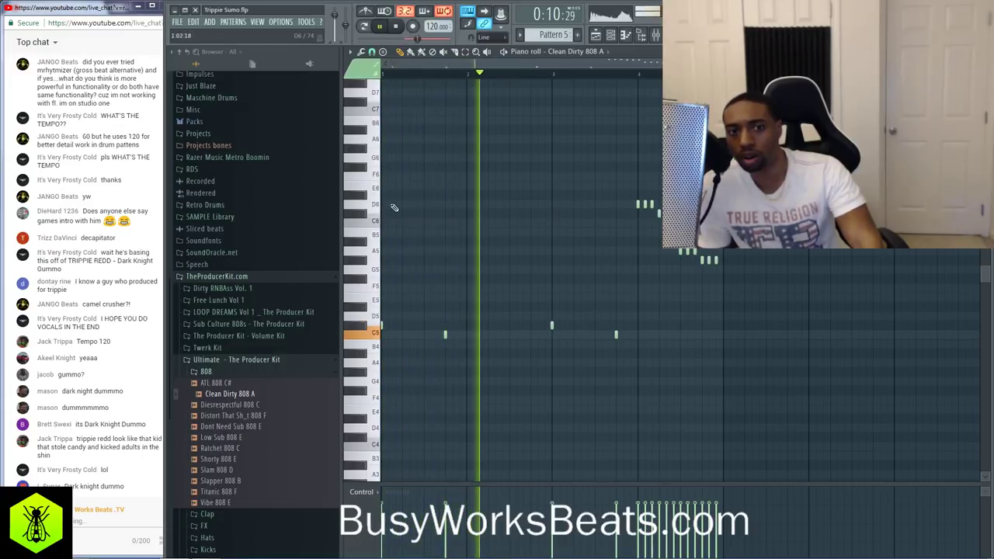
key(space)
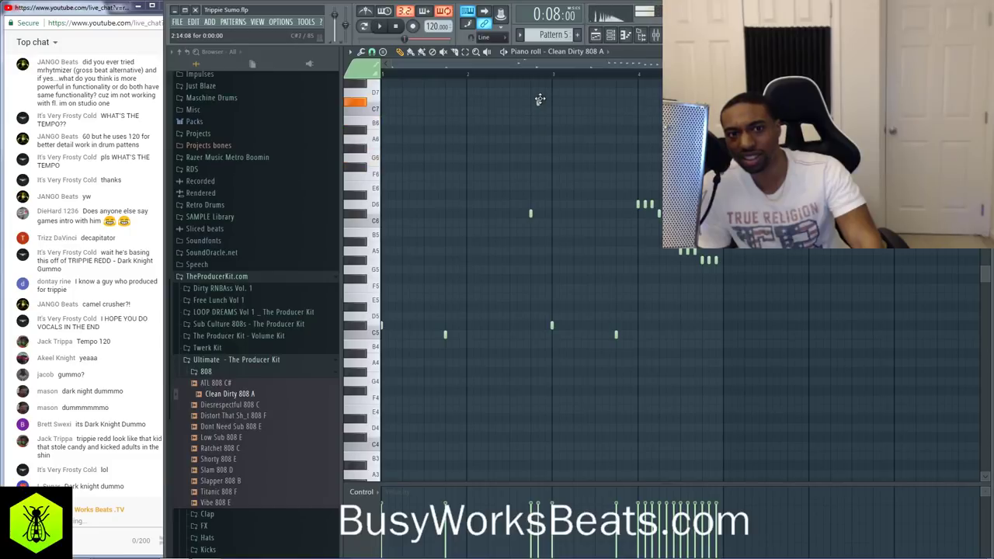
drag(565, 235, 522, 78)
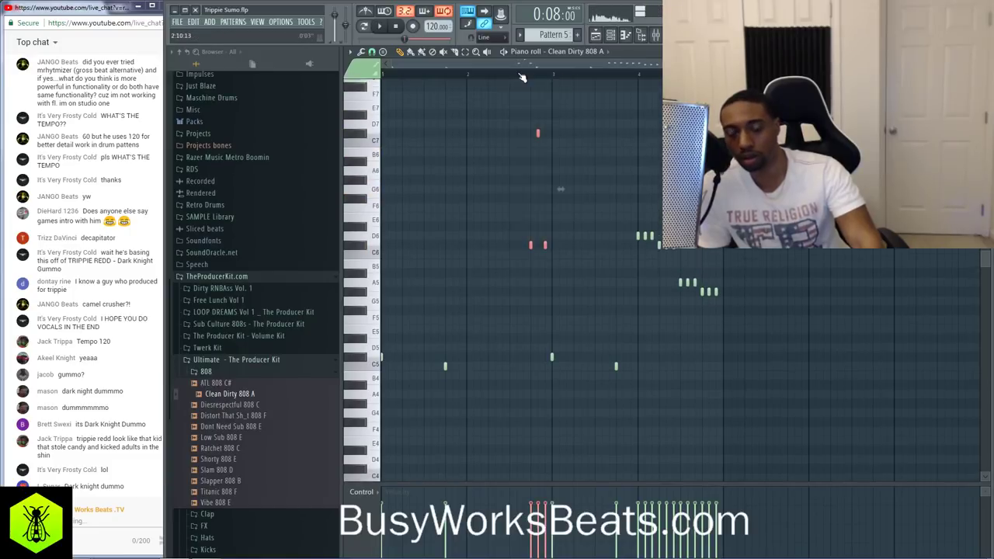
key(space)
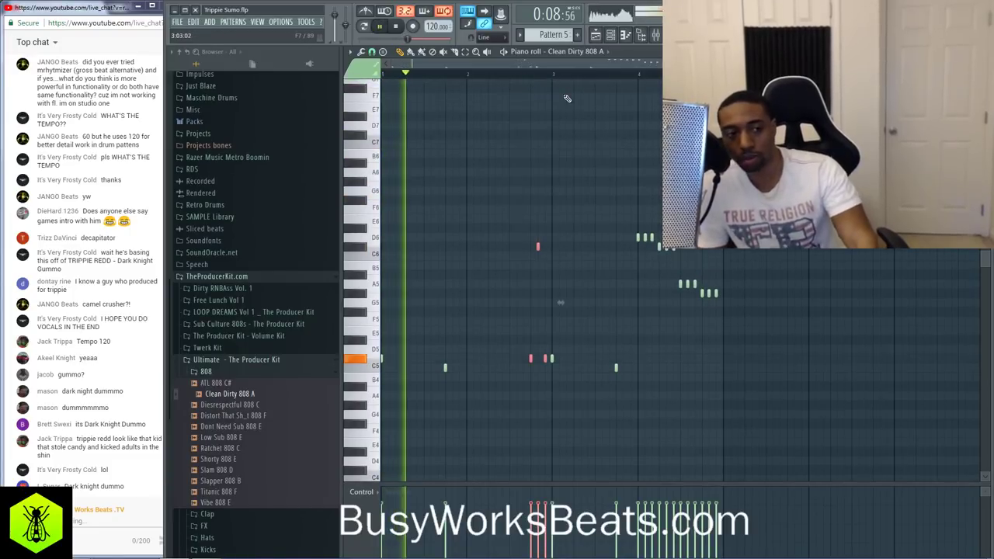
ctrl+click(501, 170)
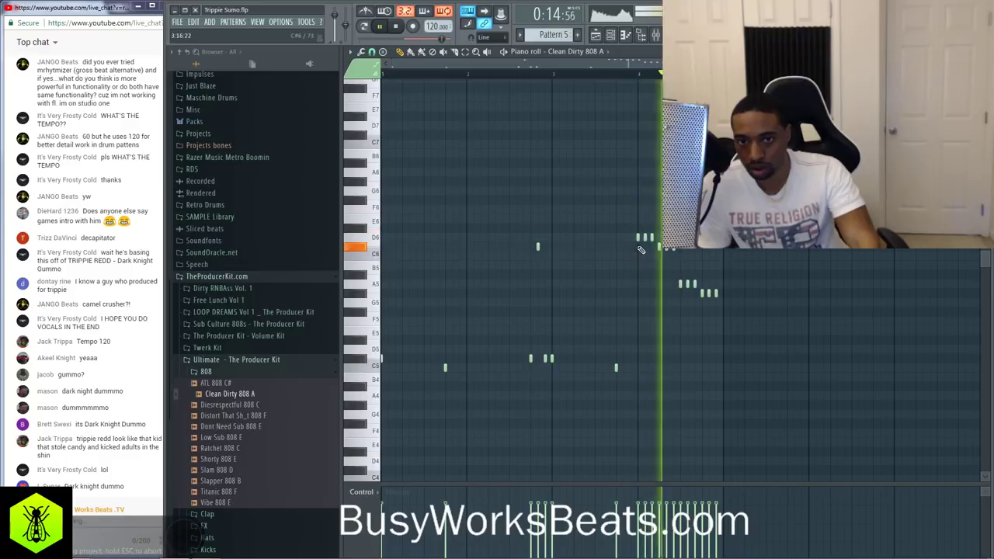
Raise the middle note of each three-note group in the bar 4 descending 808 run by one octave
ctrl+shift+click(709, 294)
ctrl+shift+click(688, 285)
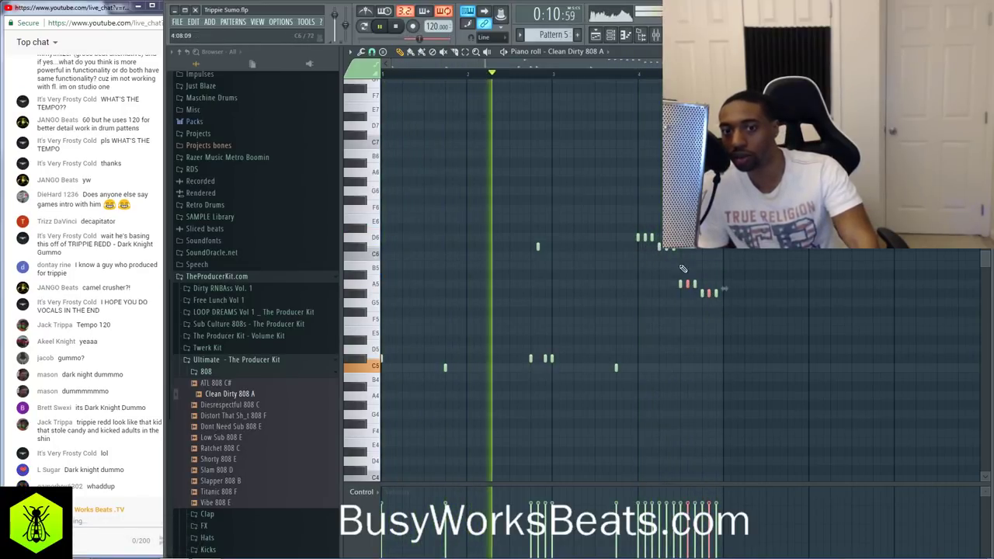
ctrl+shift+click(666, 247)
ctrl+shift+click(647, 240)
key(ctrl+Up)
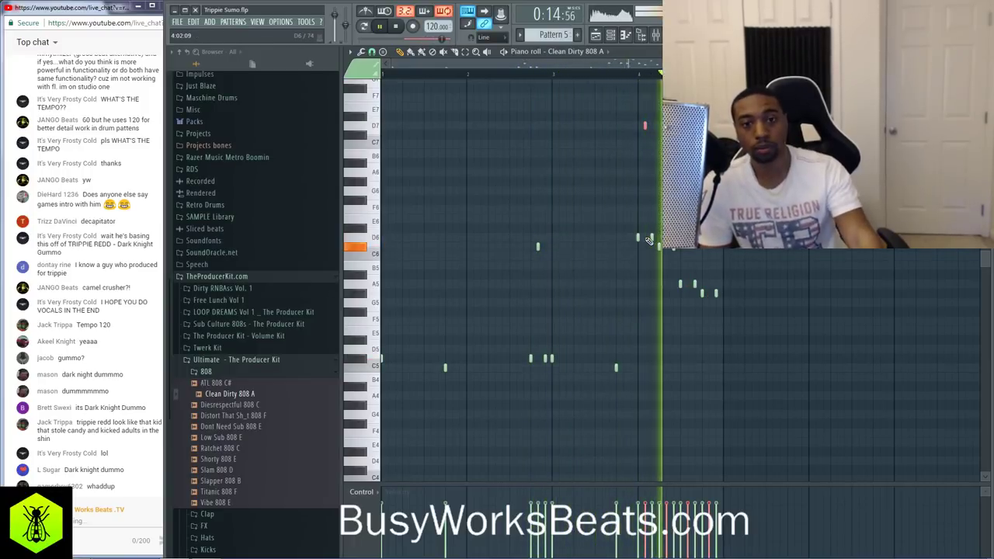
Lower the raised middle notes of the run's first two groups by one octave and clear the note selection
drag(674, 141, 643, 115)
key(ctrl+Down)
key(ctrl+d)
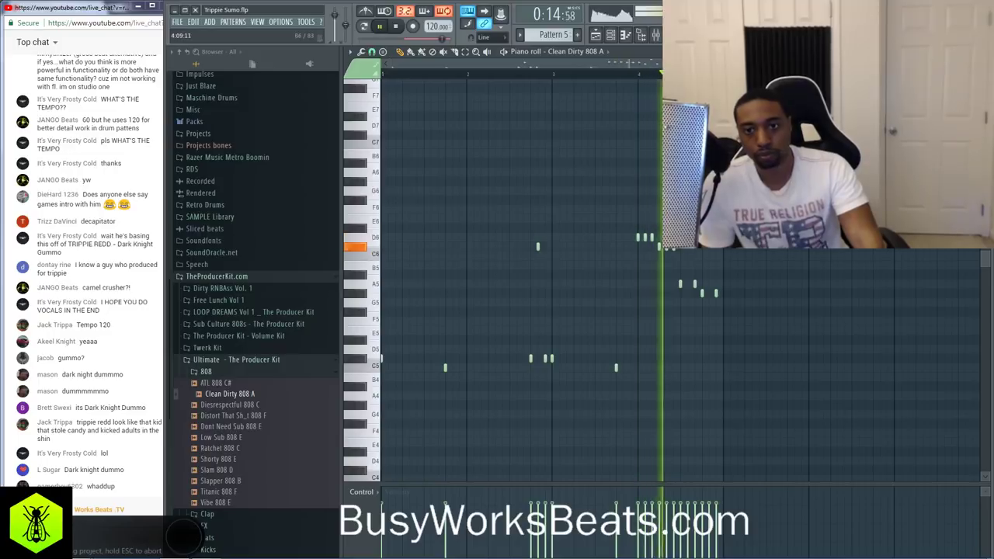
Return to the playlist, clear the loop region and audition the arrangement from bar 1
click(983, 52)
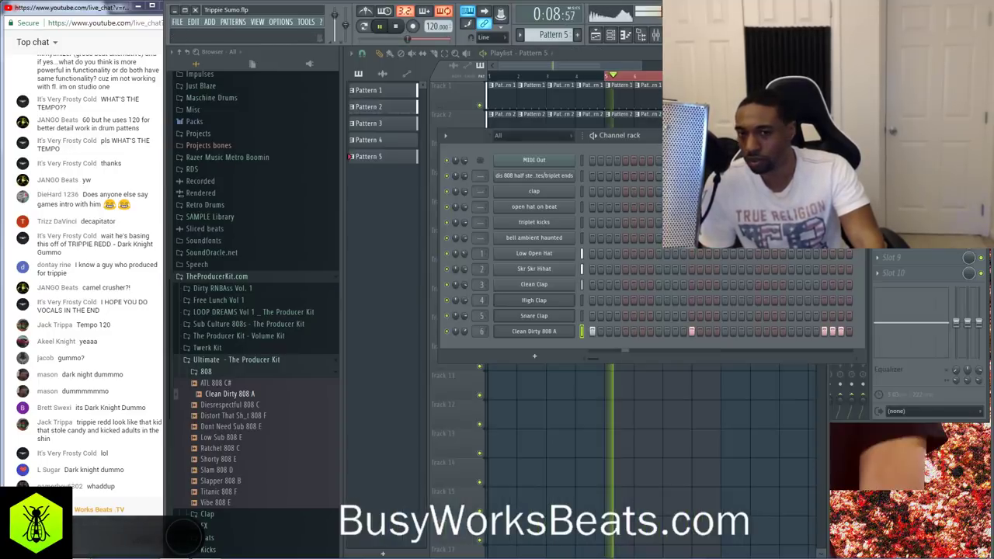
click(588, 53)
key(space)
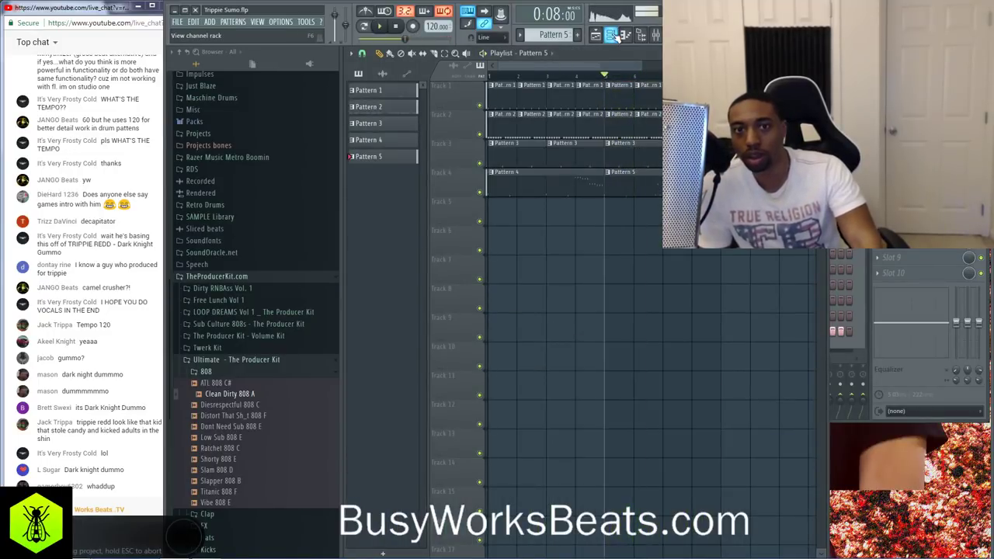
key(space)
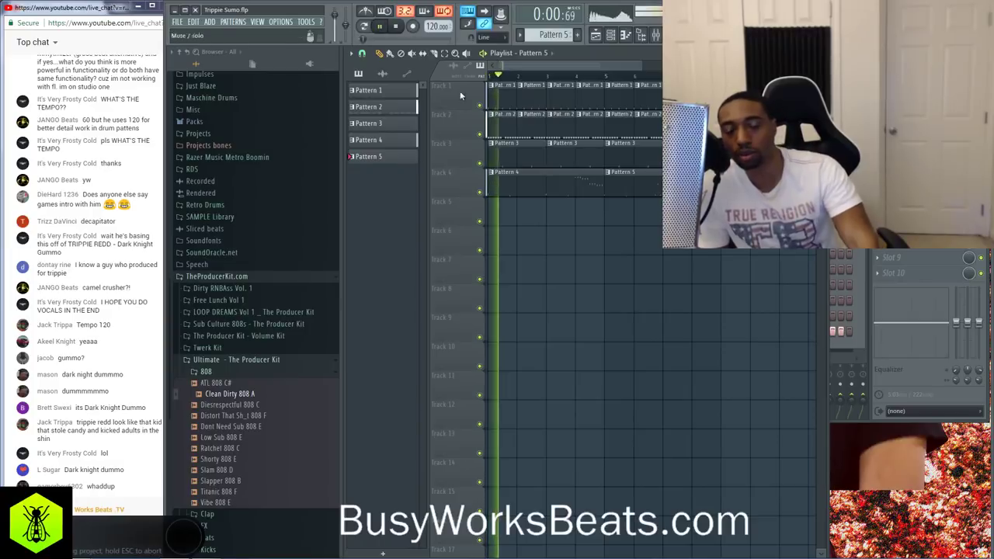
key(space)
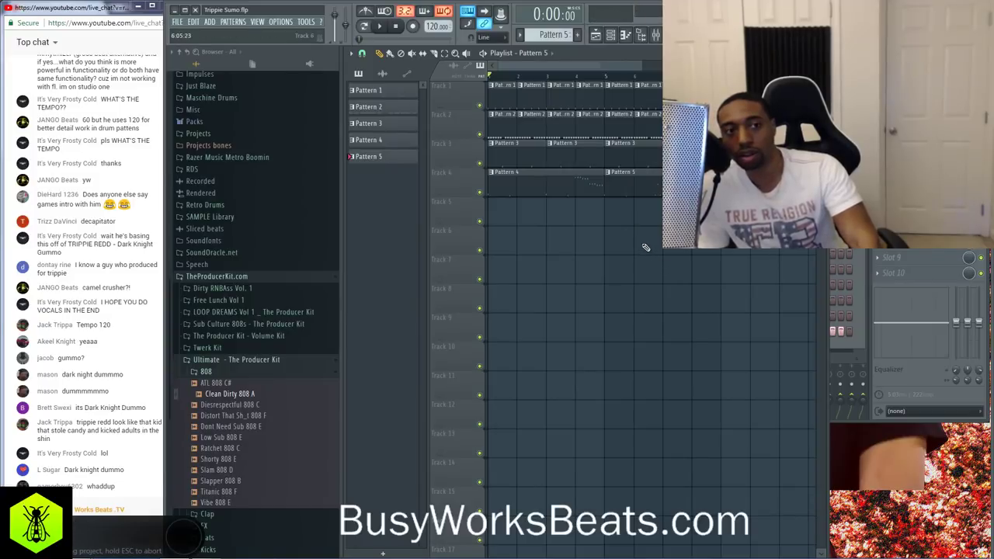
Check the mixer's insert tracks during playback, close the mixer and save the project
key(F9)
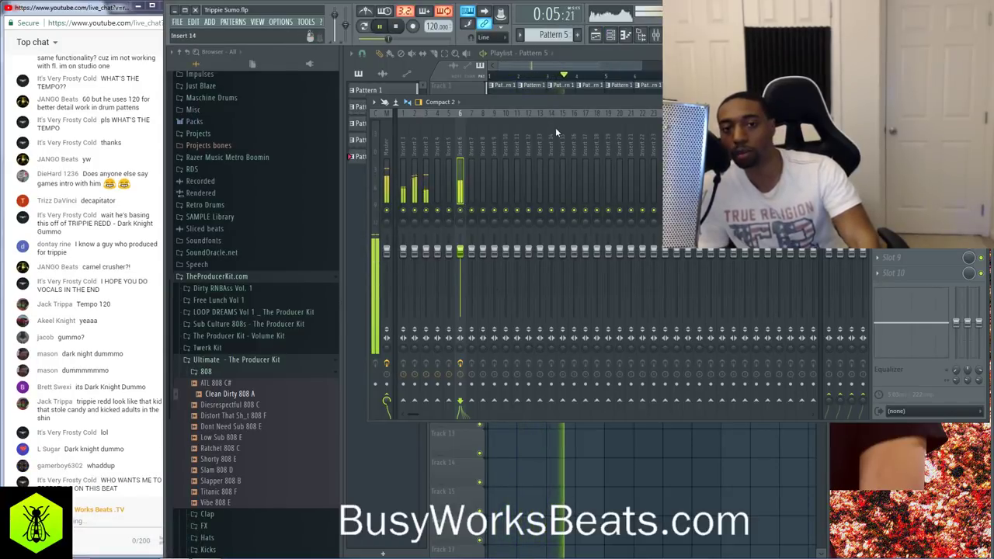
scroll(557, 132, down, 15)
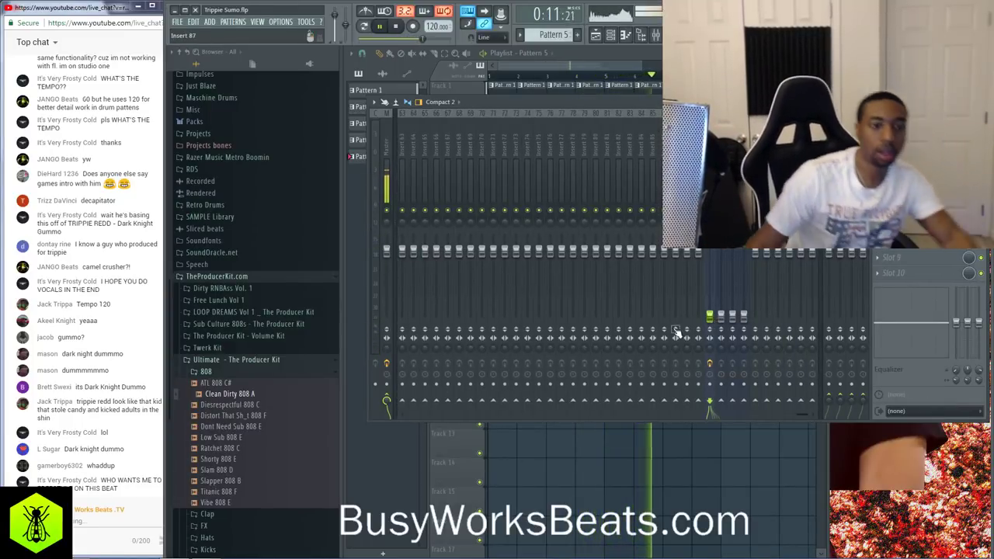
key(F9)
key(ctrl+s)
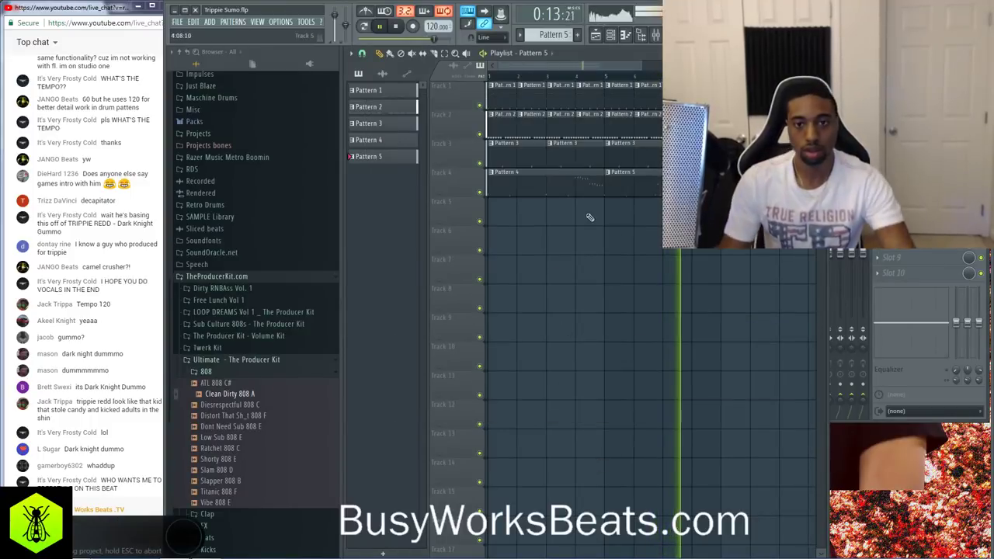
Audition Classic Kick from the Ultimate kit's Kicks folder and load it into a new sampler channel
click(205, 372)
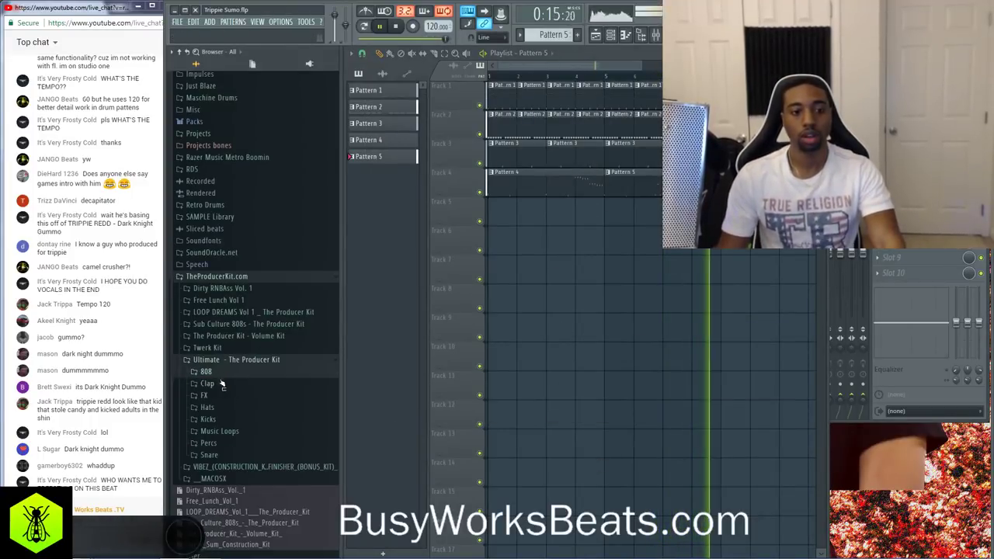
click(209, 419)
key(space)
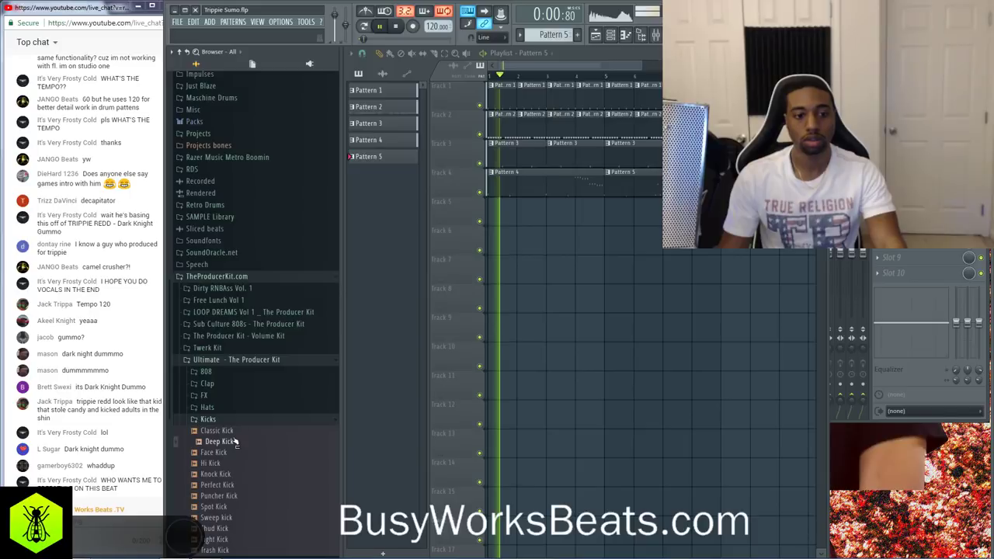
click(237, 432)
scroll(238, 436, down, 3)
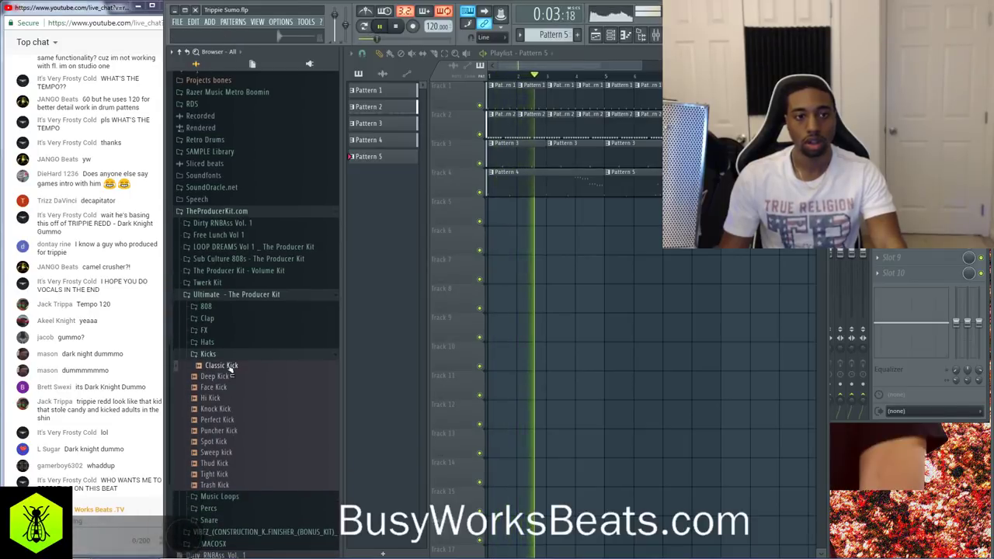
right_click(230, 367)
click(269, 375)
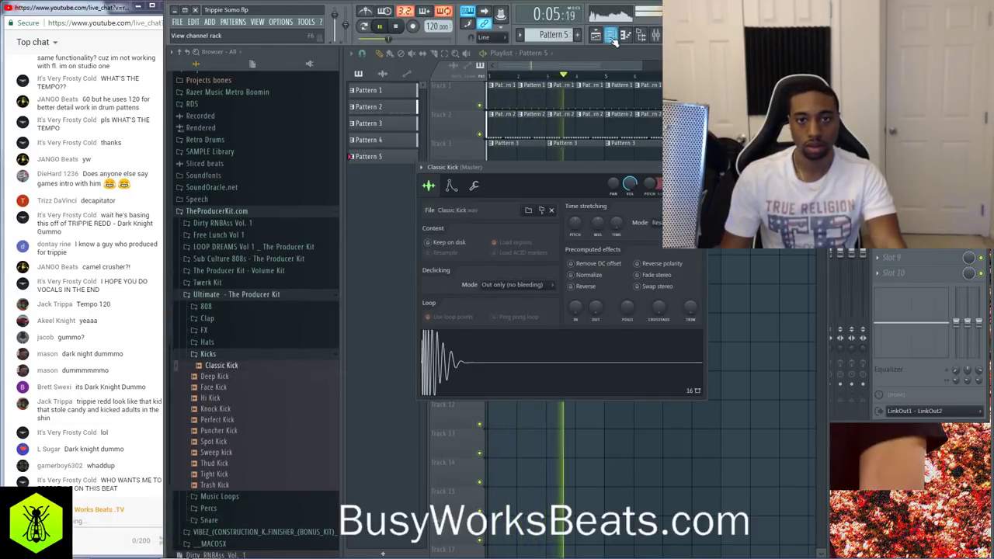
Create a new pattern and place Classic Kick hits on steps 1, 13 and 25 of the channel rack
click(611, 36)
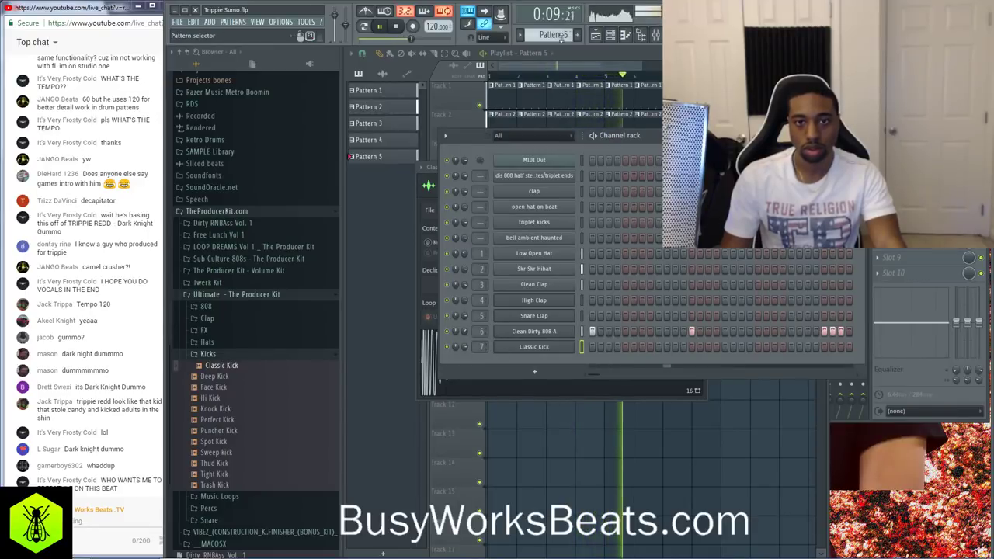
key(F4)
click(624, 460)
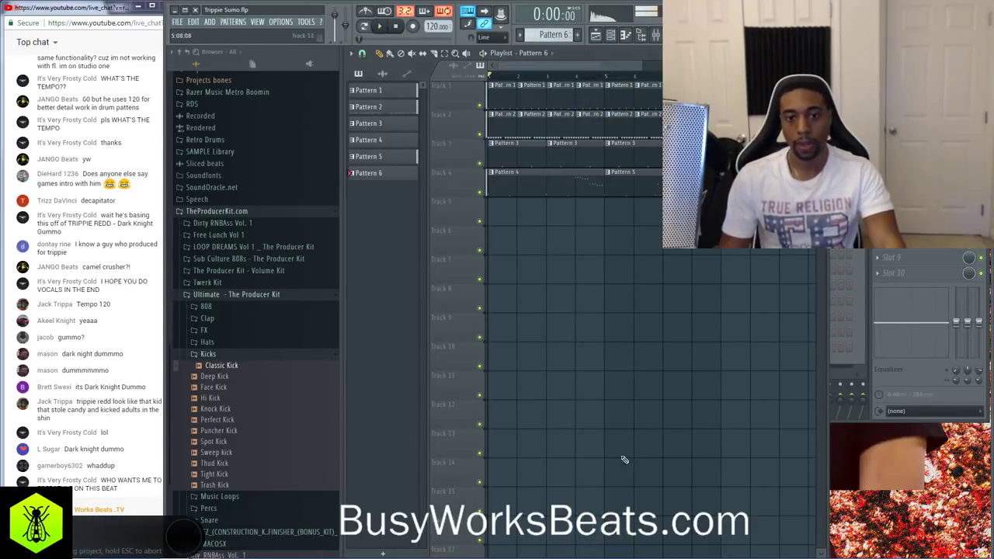
click(610, 36)
click(695, 345)
key(space)
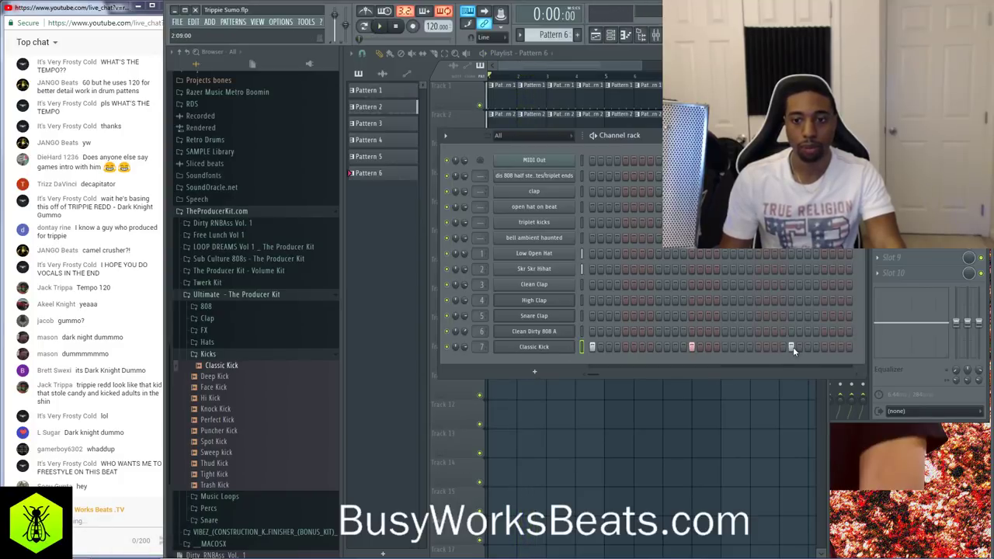
Open the Classic Kick channel's piano roll and set its grid snap to 1/3 beat
right_click(572, 346)
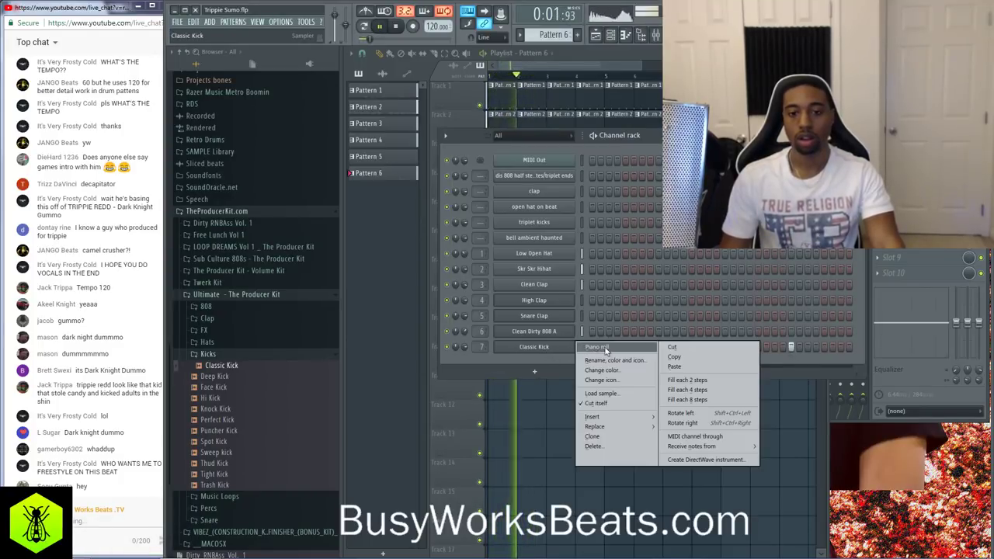
click(598, 351)
key(space)
click(372, 52)
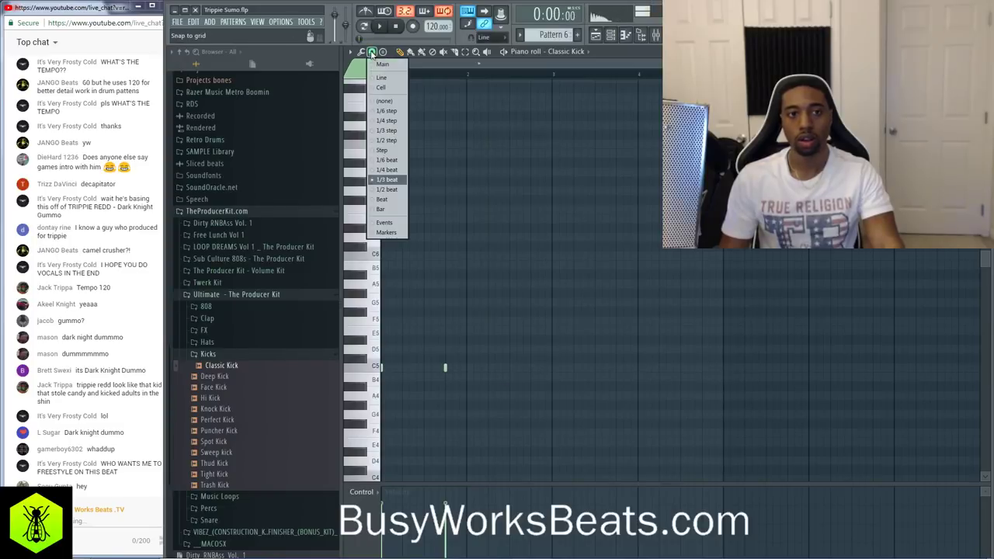
click(392, 180)
Add three C5 kick notes with triplet spacing in the second half of bar 2 during playback
key(space)
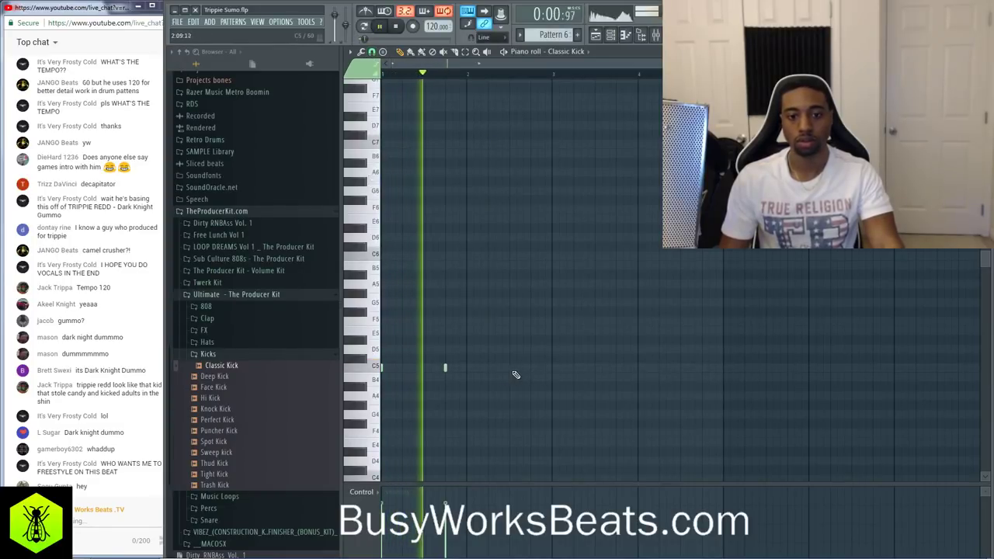
click(514, 367)
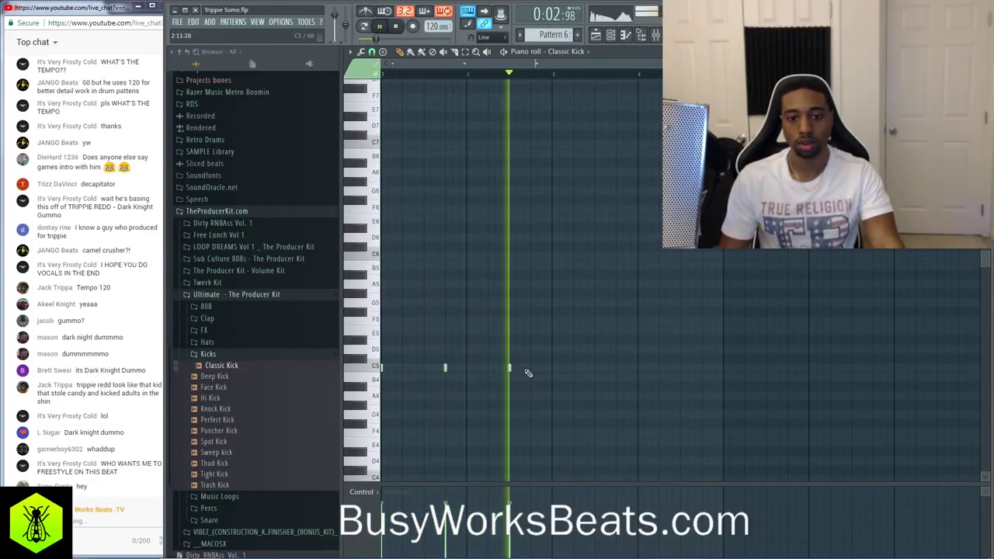
click(523, 367)
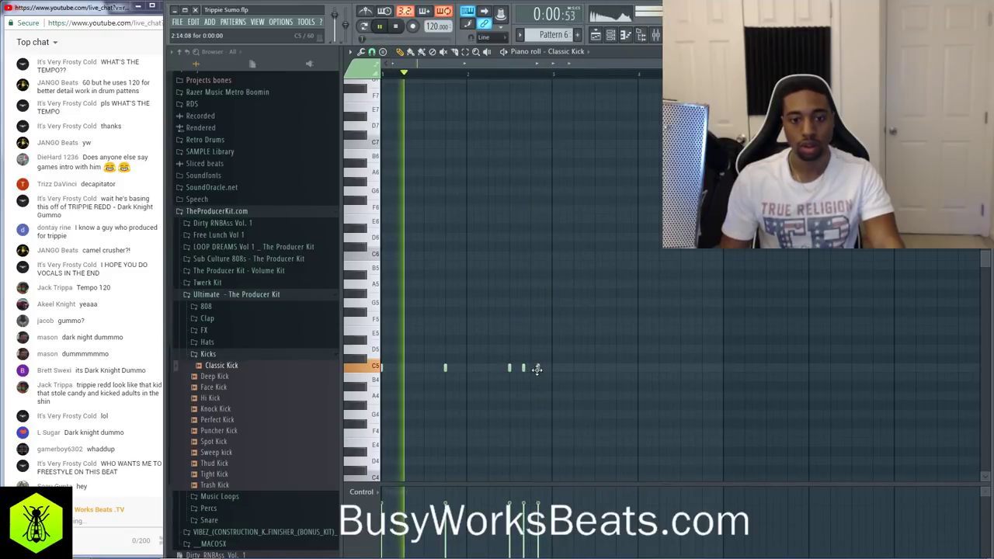
click(537, 368)
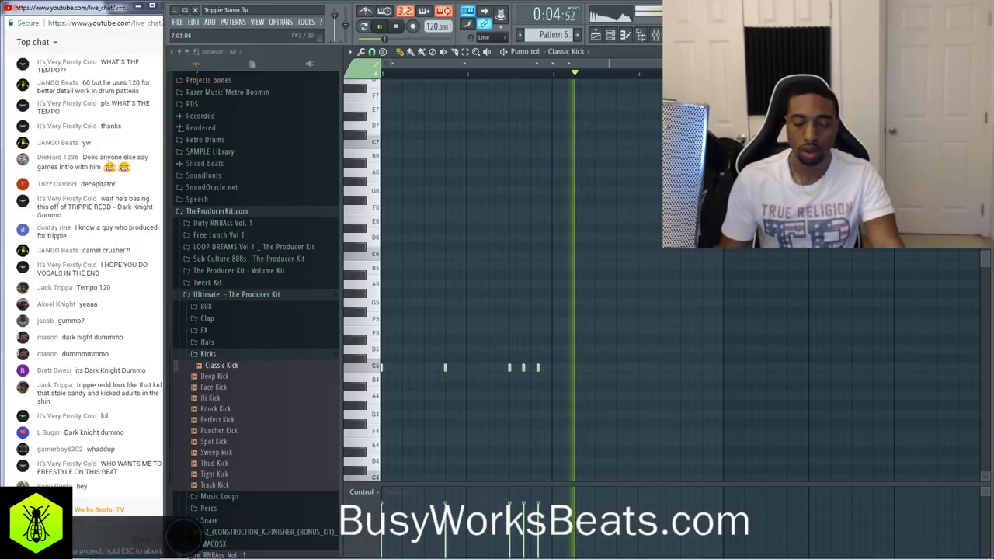
Add Pattern 6 clips on Track 5 at bars 3 and 5, trim the bar 3 clip to one bar, and save the project
key(Escape)
key(Escape)
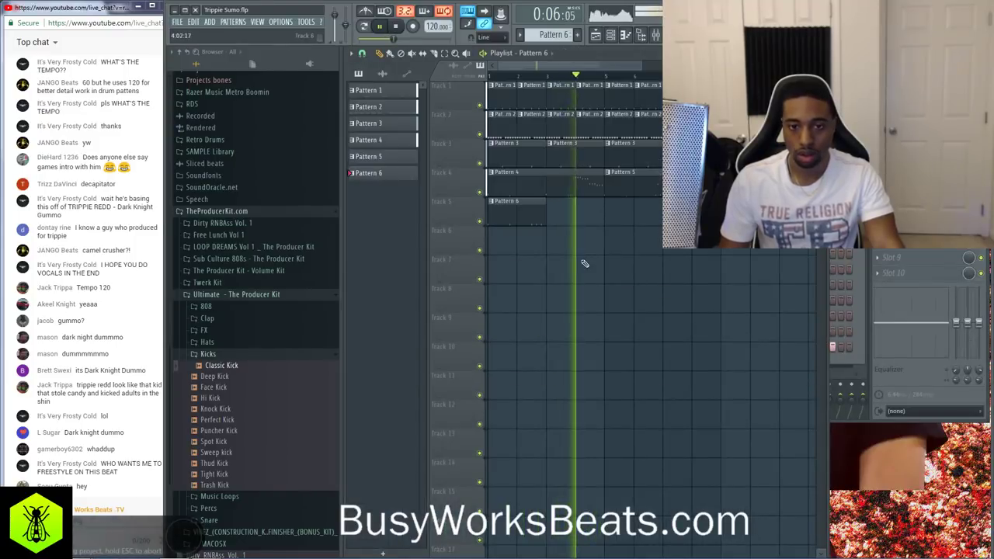
click(552, 208)
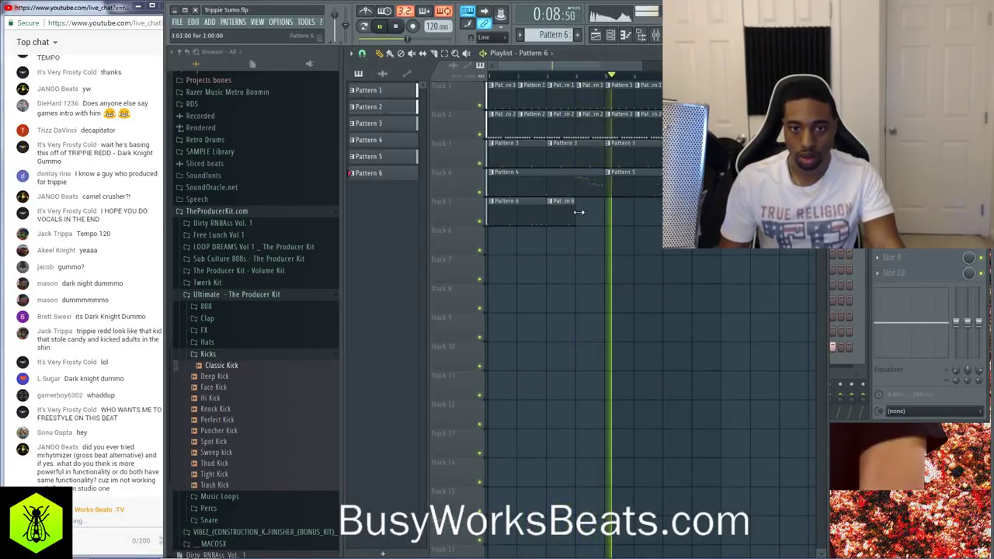
drag(603, 213, 575, 213)
click(625, 211)
key(ctrl+s)
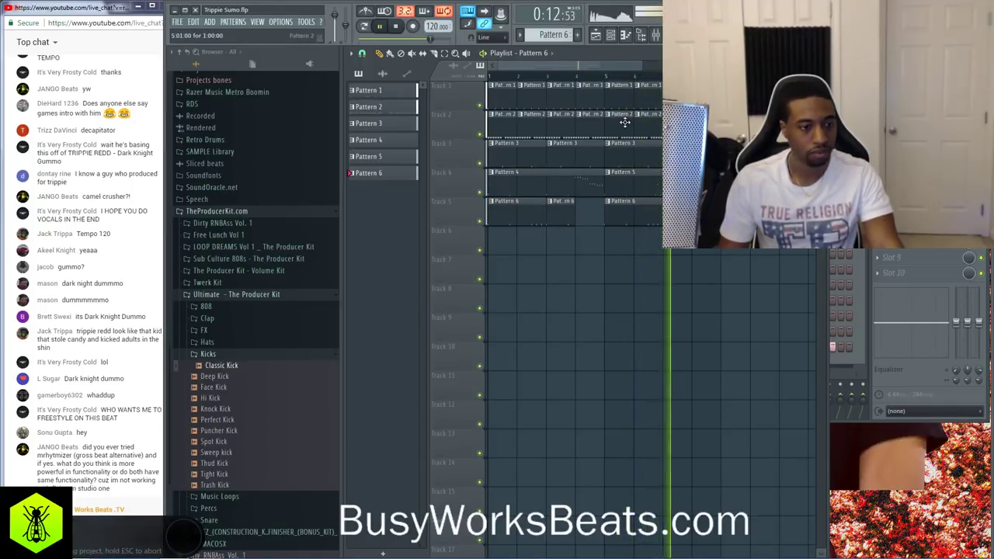
Lower the mix of the Decapitator on mixer Insert 6 to 92.5% while the beat plays, and close the plugin
key(F9)
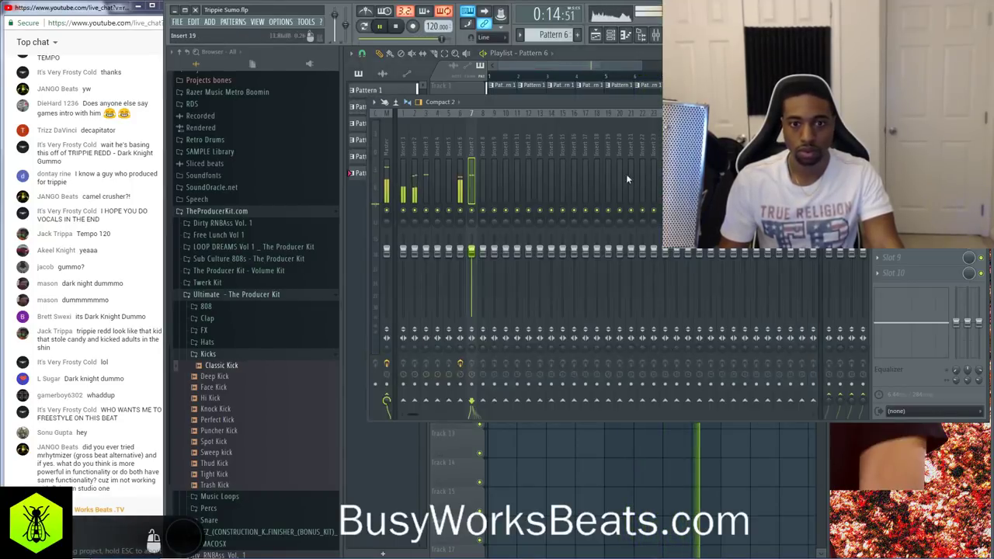
click(913, 132)
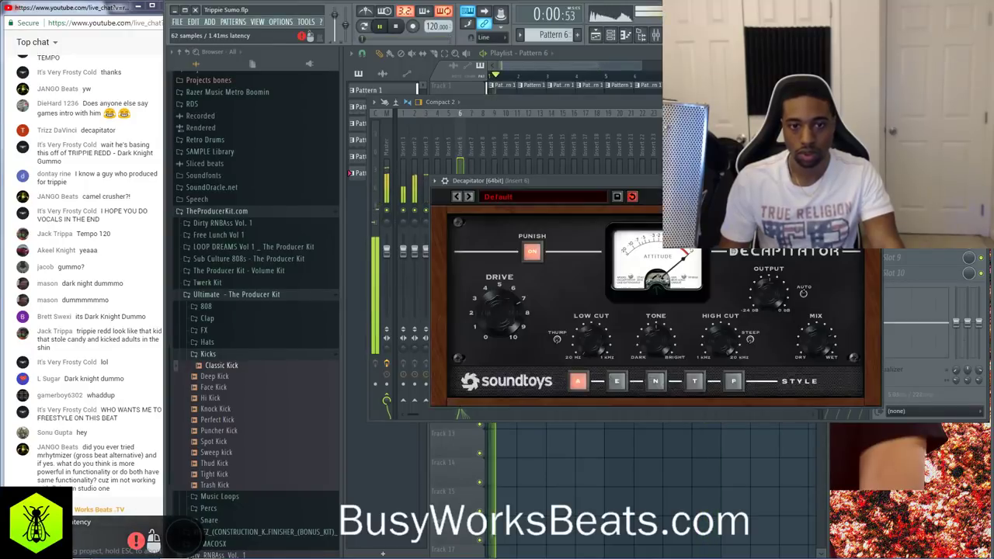
drag(824, 326, 823, 332)
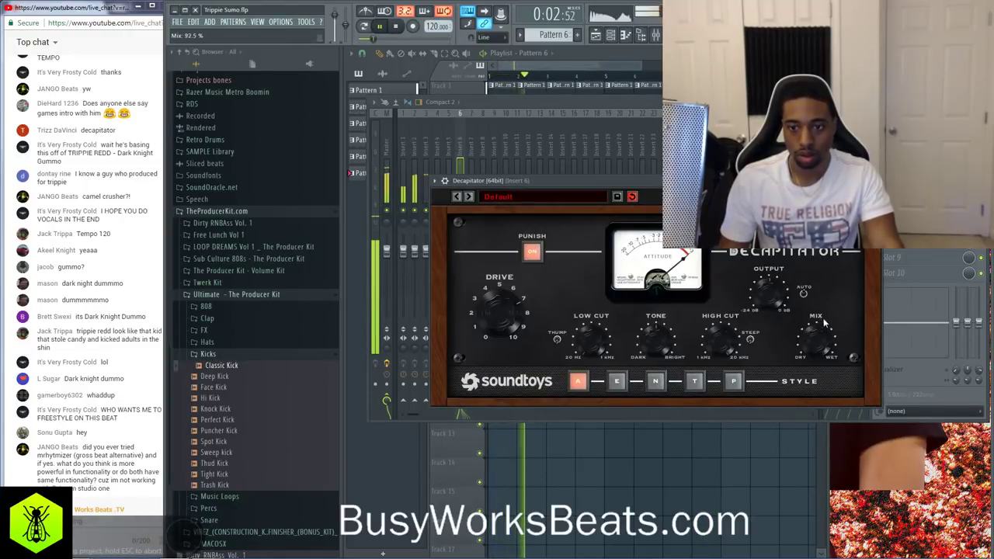
right_click(704, 451)
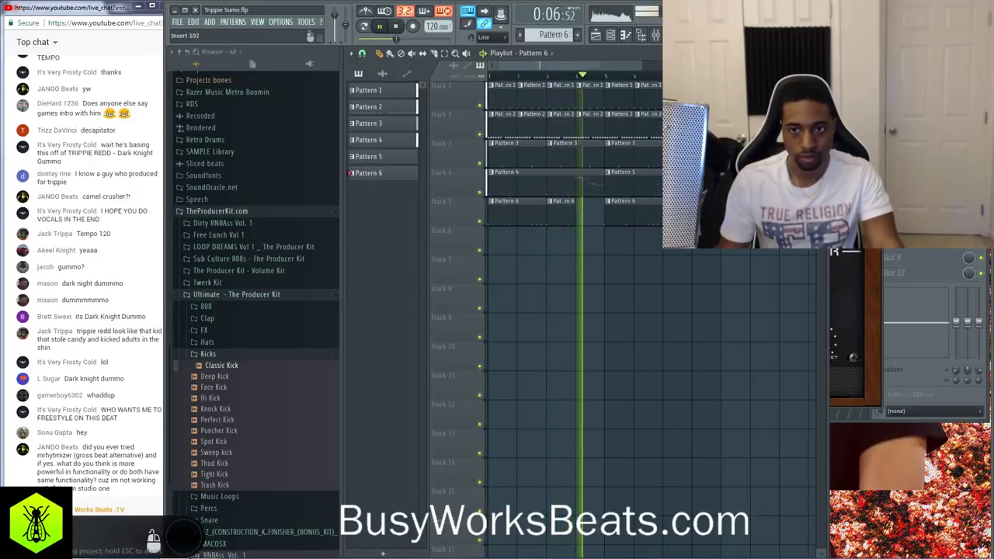
Examine the higher-numbered insert tracks in the mixer and return to the playlist
key(F9)
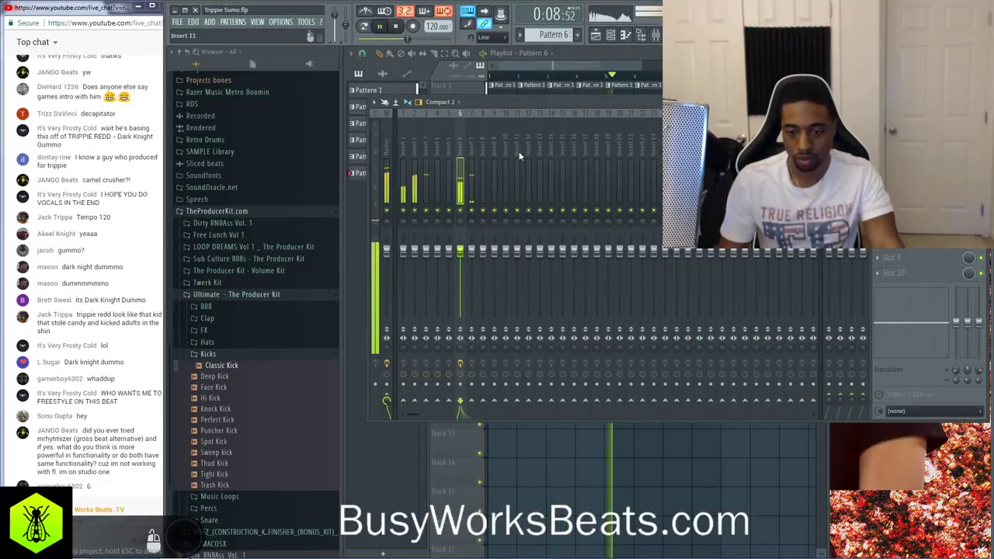
scroll(517, 155, down, 10)
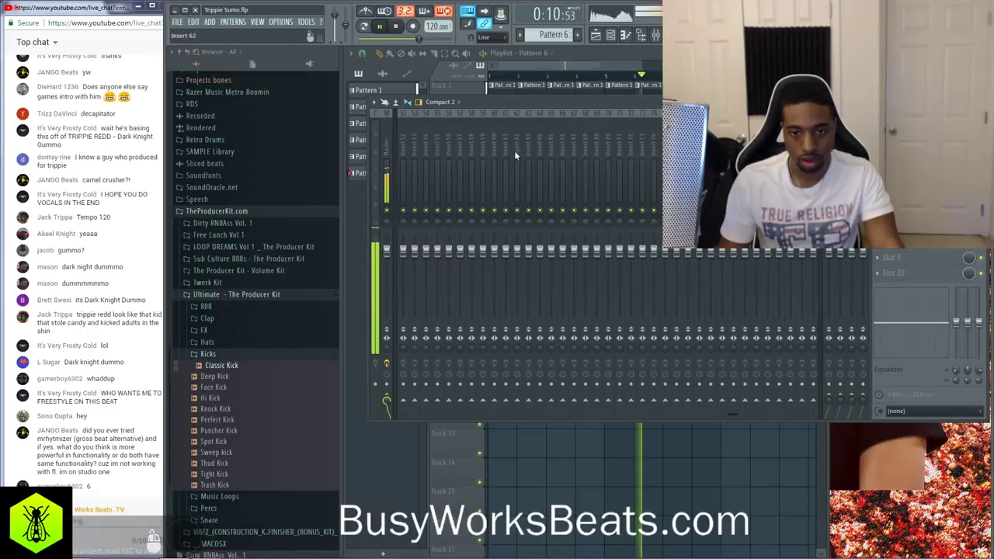
scroll(521, 148, down, 4)
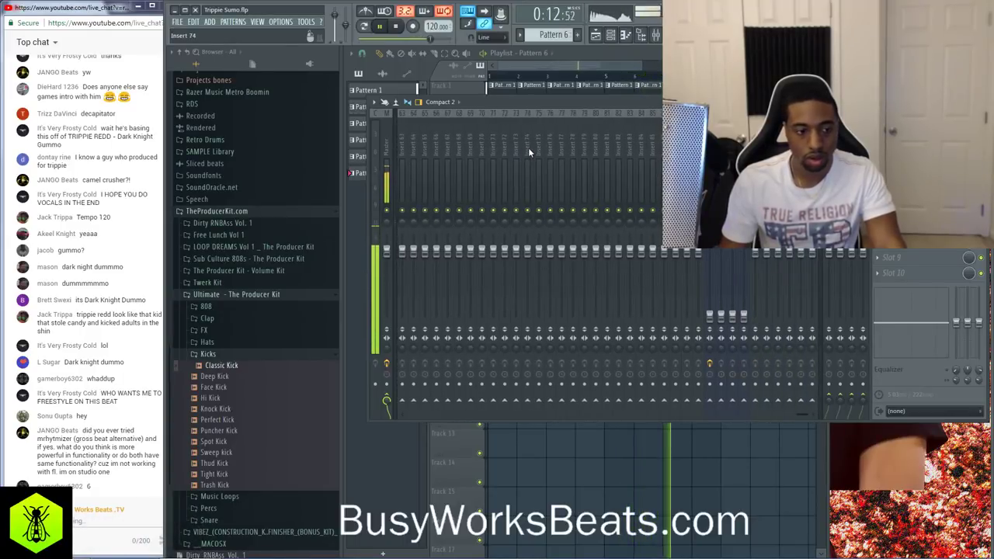
right_click(565, 458)
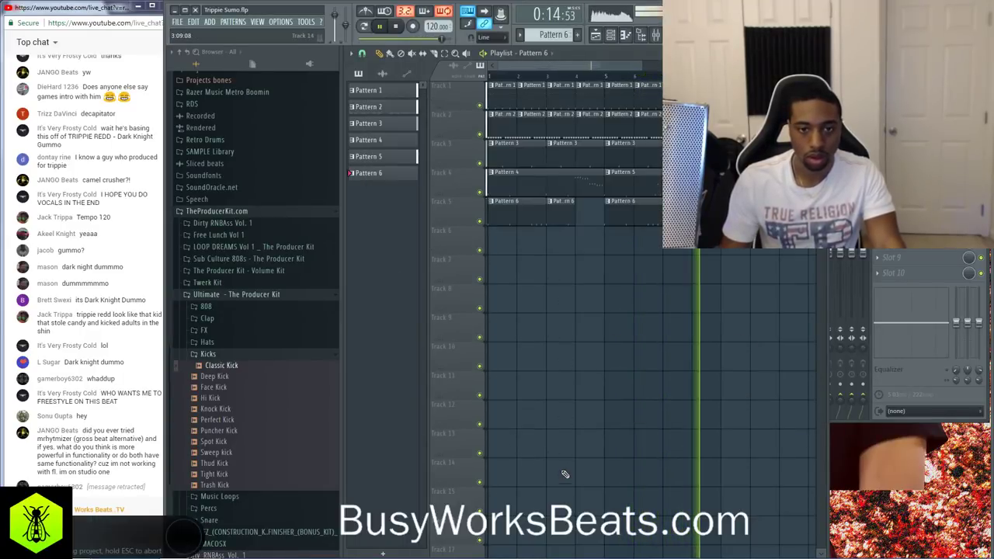
key(F9)
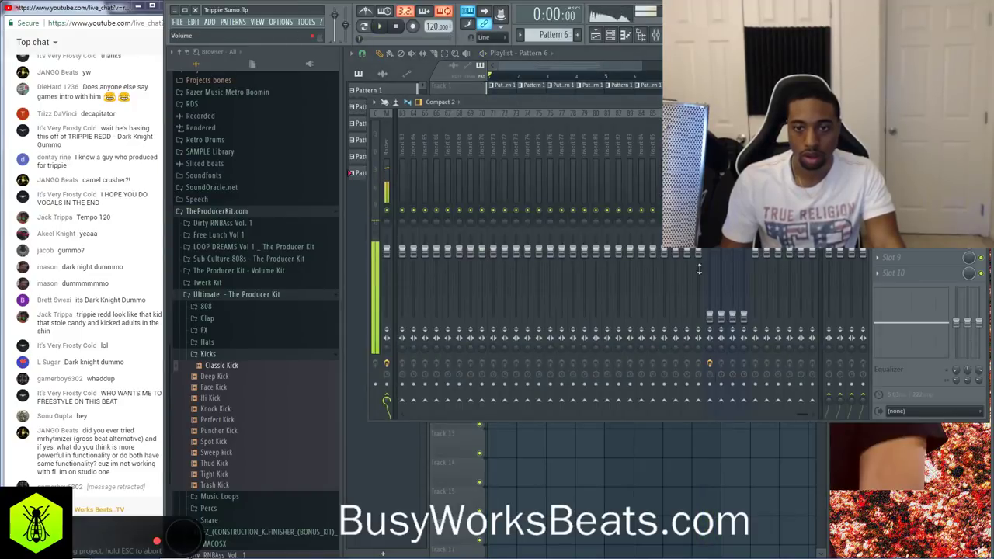
right_click(709, 317)
click(722, 328)
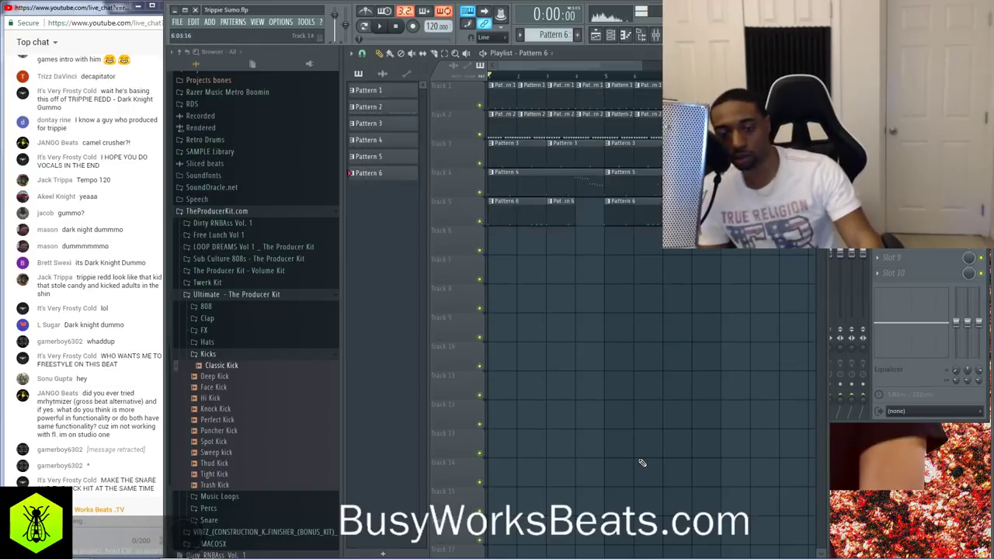
click(640, 461)
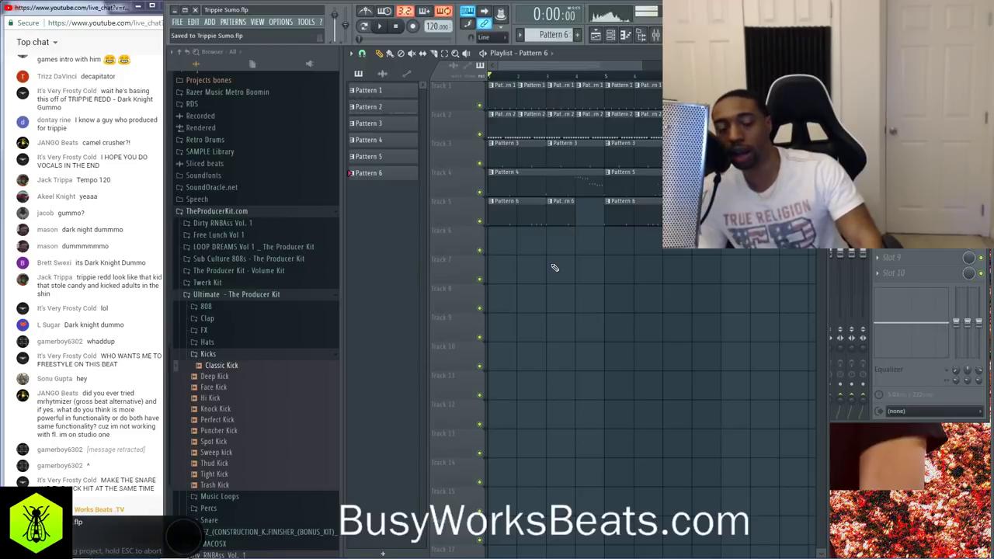
Duplicate the whole drum arrangement repeatedly along the playlist, past bar 25, and deselect the clips
drag(762, 283, 747, 88)
scroll(751, 147, down, 4)
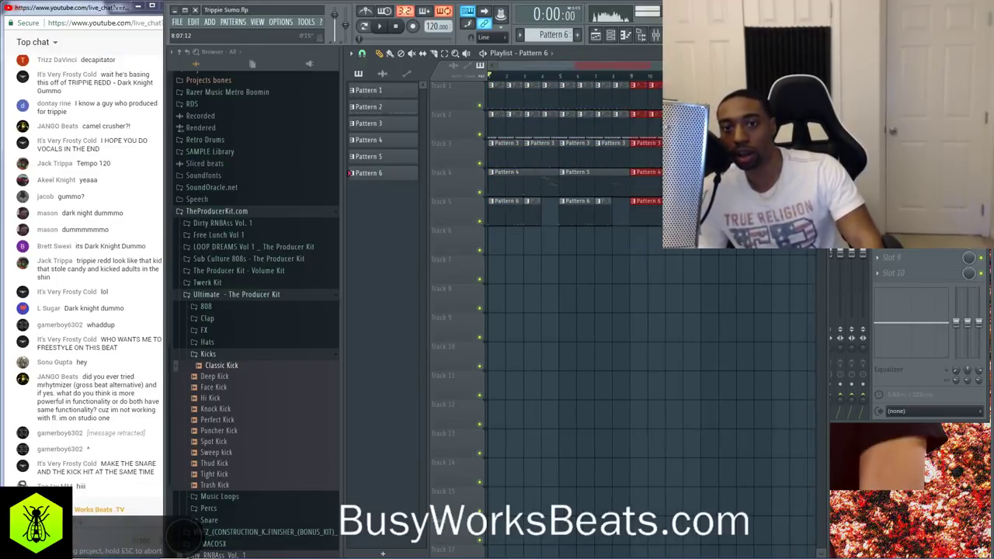
key(ctrl+a)
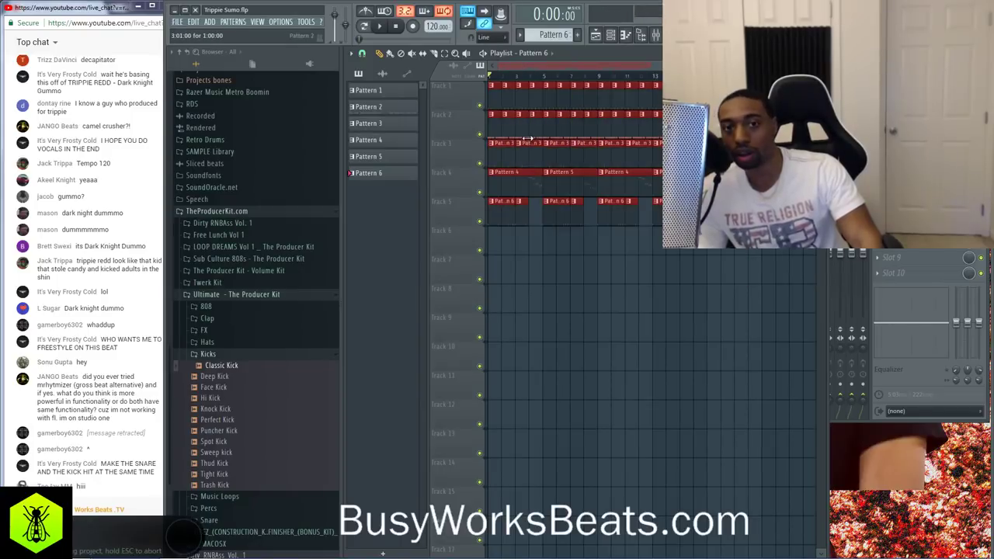
drag(500, 175, 650, 185)
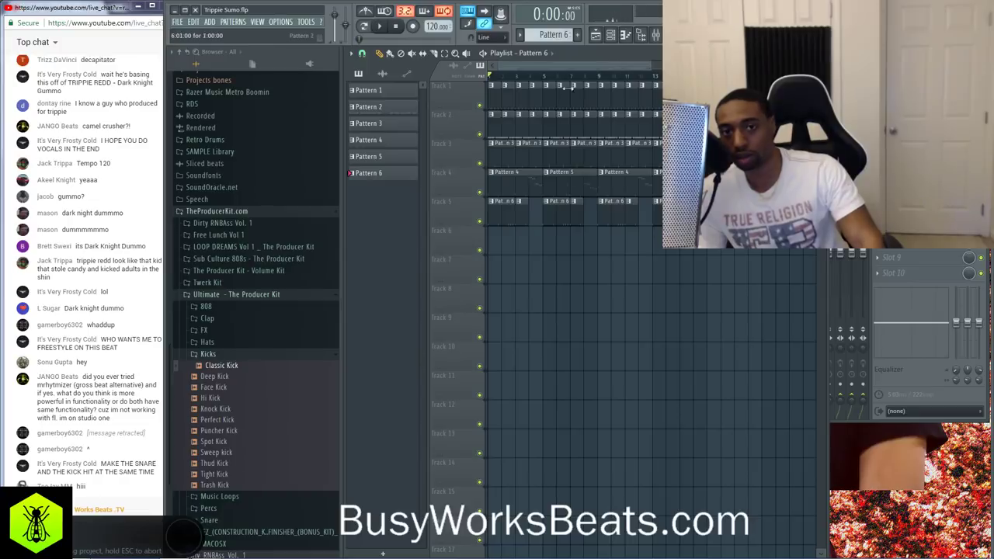
scroll(571, 87, down, 3)
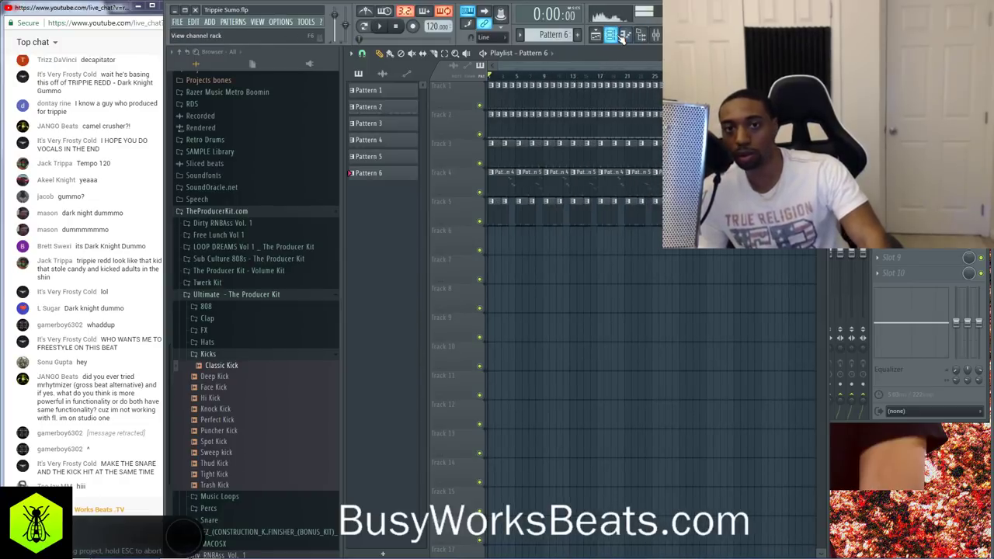
Add an Omnisphere [64bit] channel to the channel rack and clone the current kick pattern as a new pattern
click(621, 37)
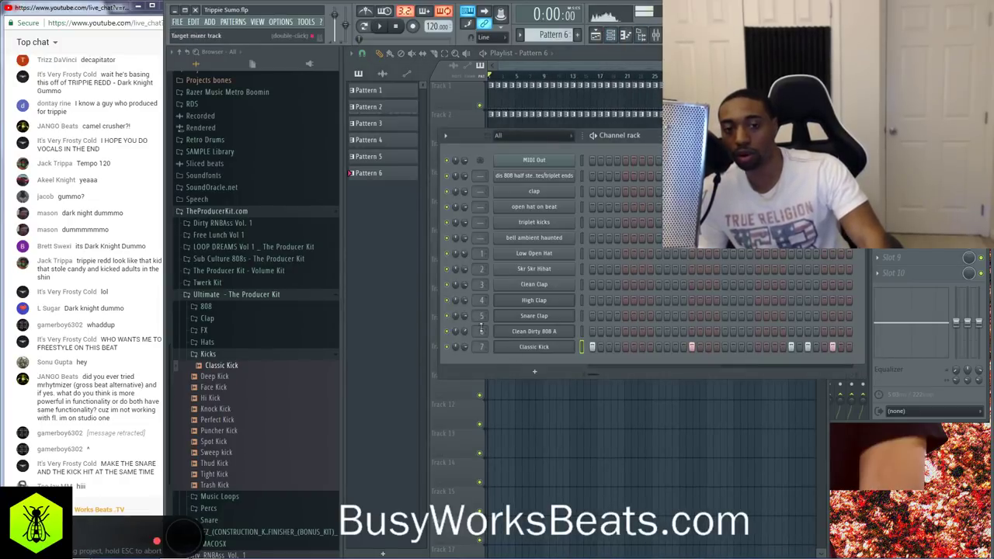
click(536, 372)
click(644, 264)
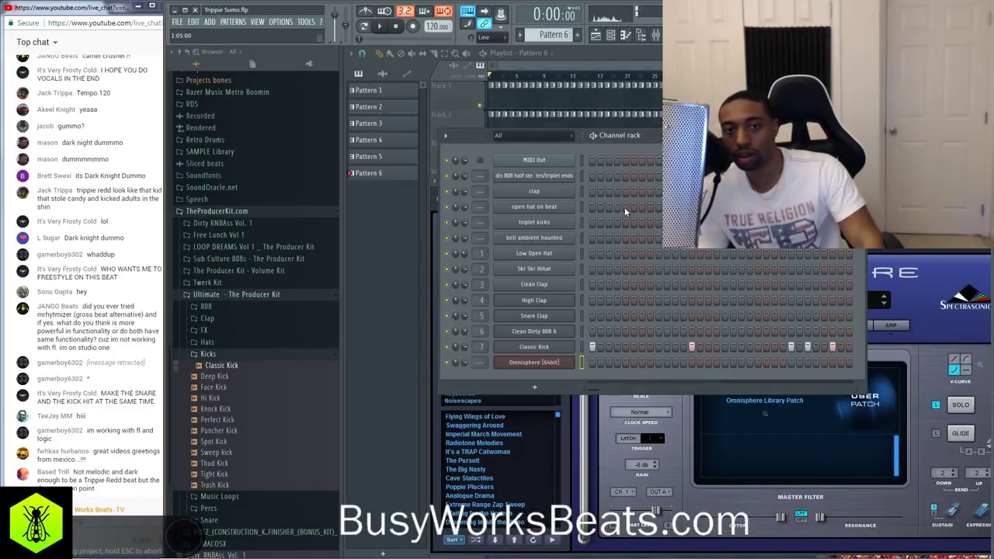
right_click(534, 39)
click(577, 134)
click(769, 96)
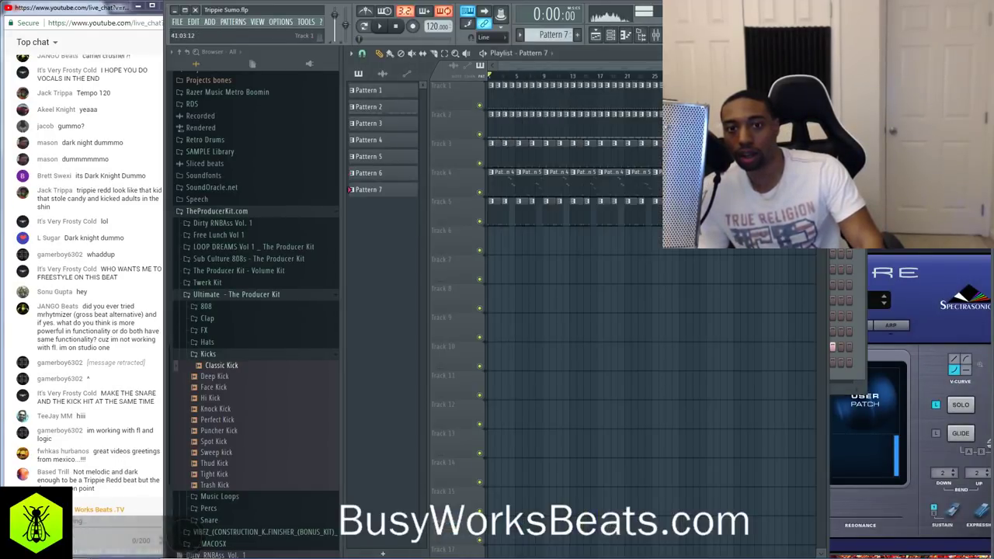
Play the arrangement from the start and route the Omnisphere channel to mixer track 8
scroll(510, 77, up, 4)
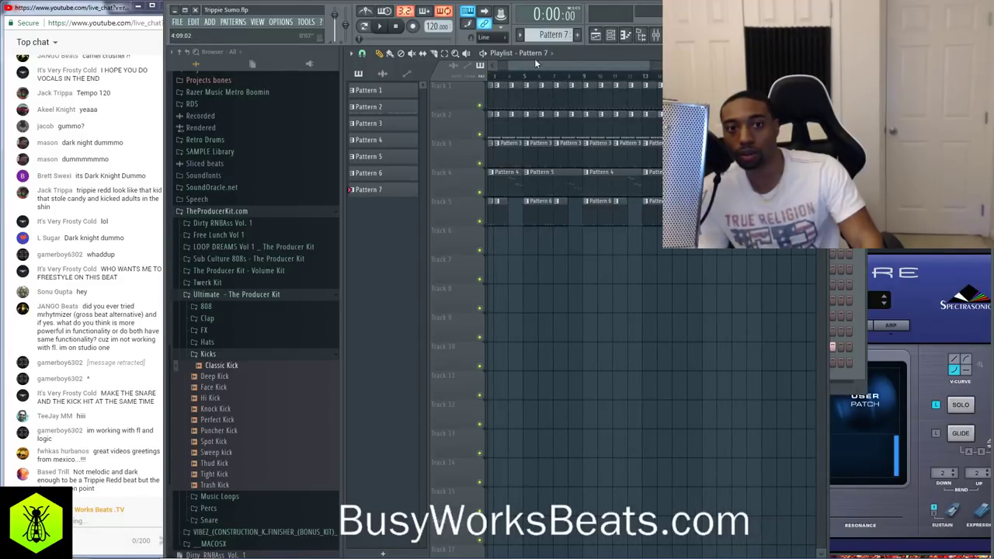
drag(535, 65, 459, 73)
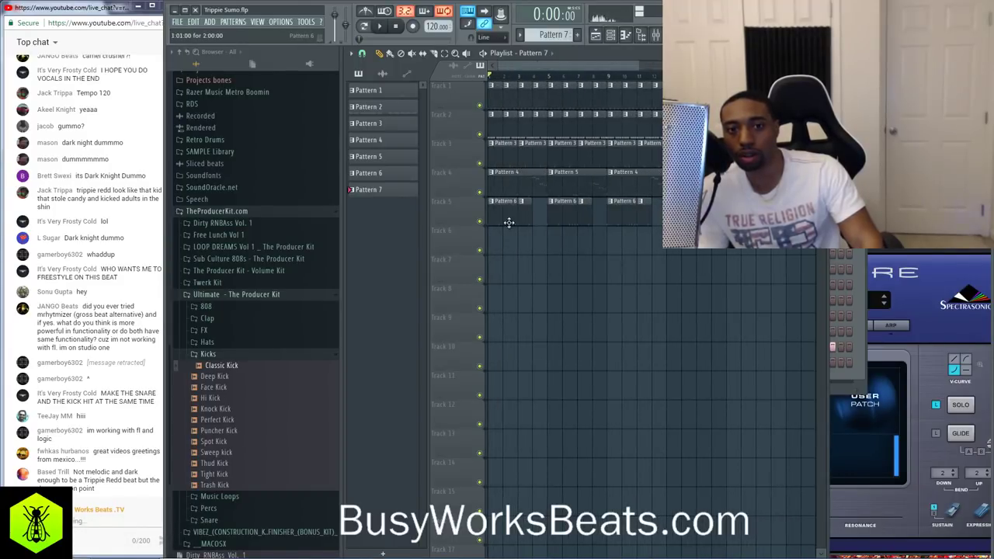
key(space)
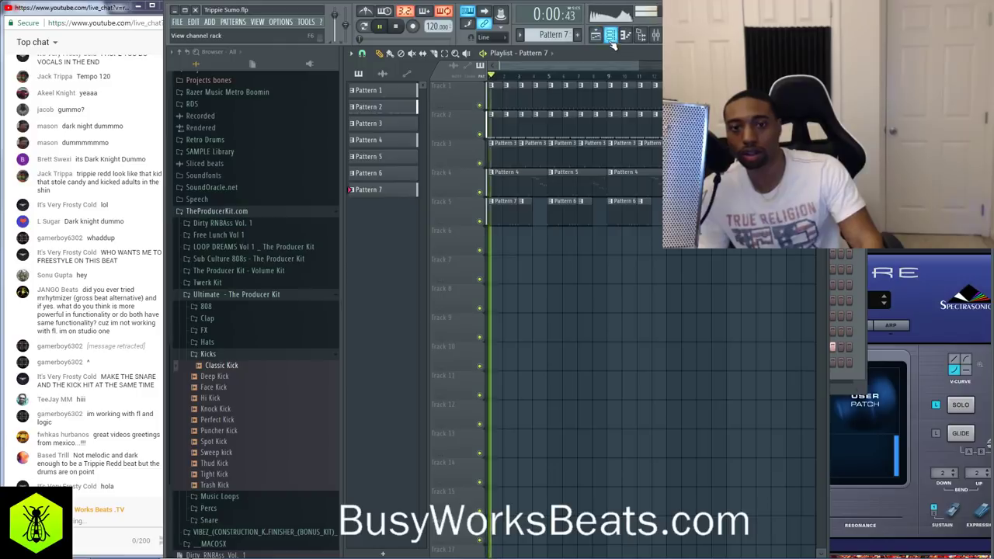
key(F6)
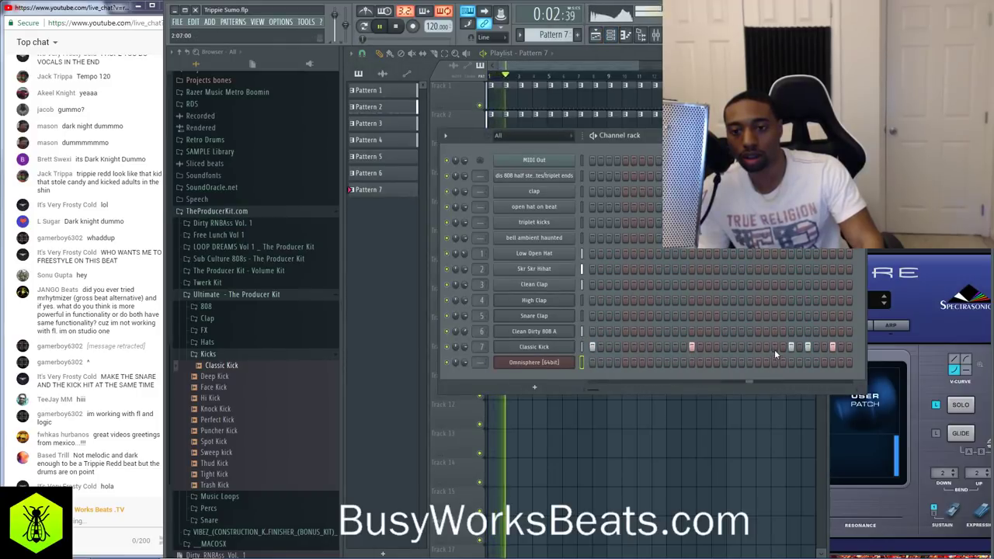
key(space)
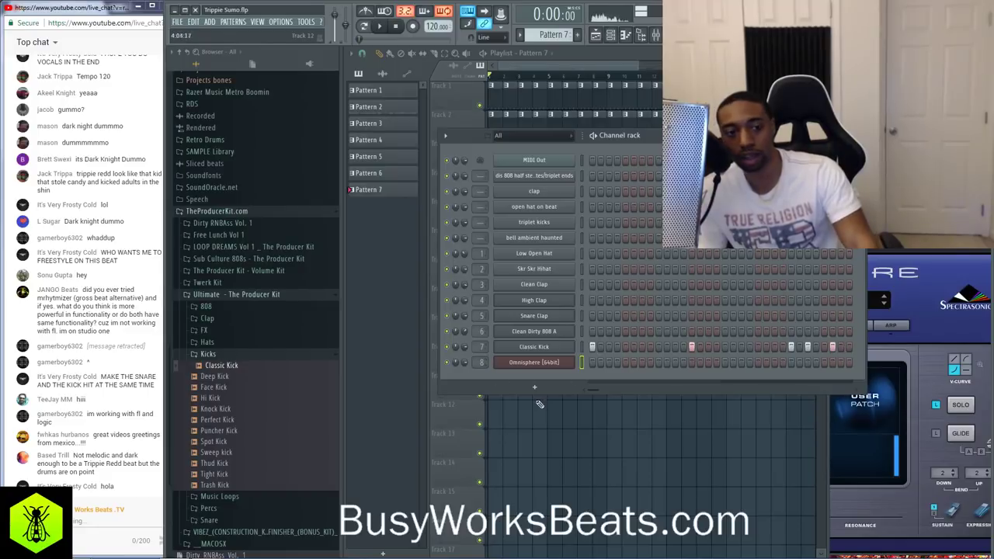
Replace the Pattern 7 clip at bar 1 of Track 5 with Pattern 6 and save the project
right_click(578, 435)
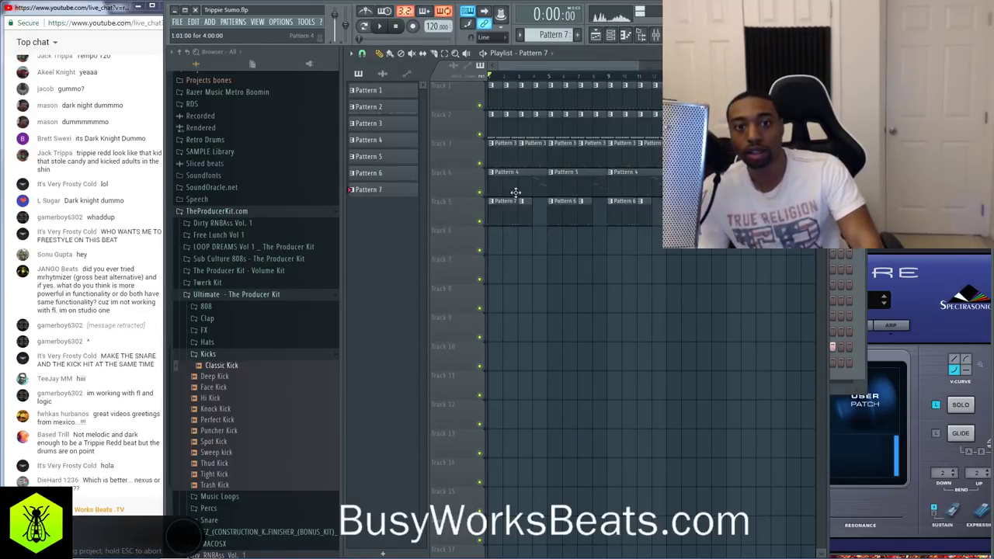
right_click(511, 213)
click(563, 216)
click(496, 213)
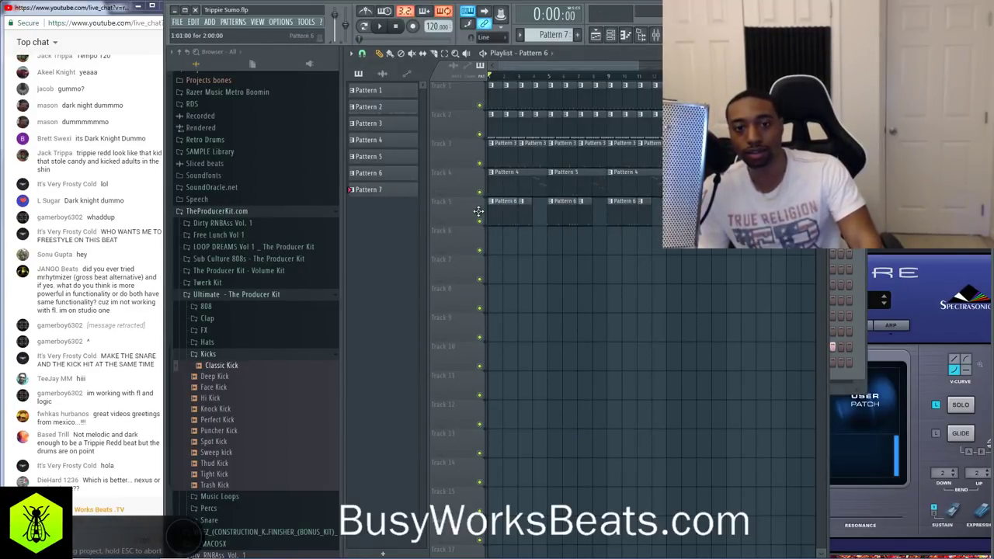
key(ctrl+s)
Check mixer Insert 8, bring up the Omnisphere window and move it so its patch browser and controls are fully in view
key(F9)
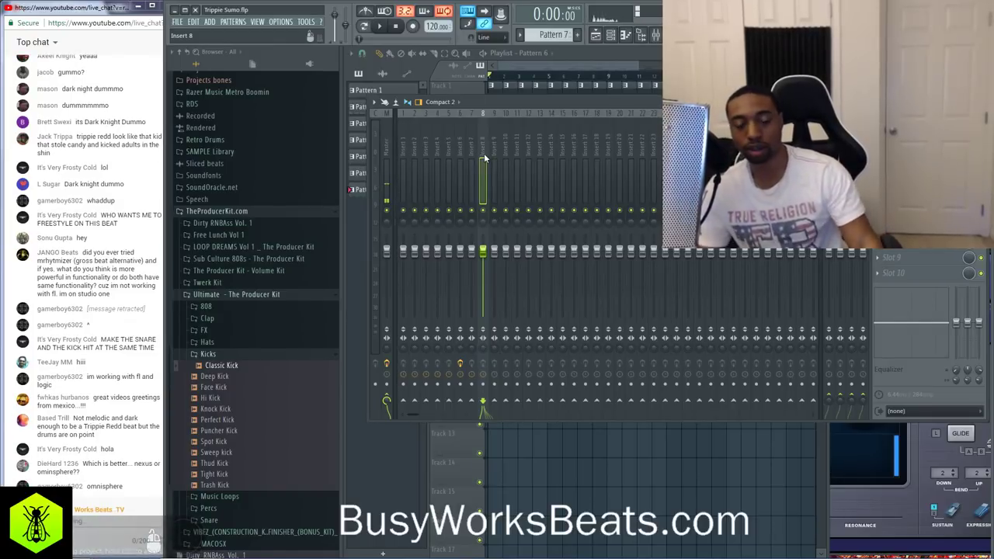
click(918, 491)
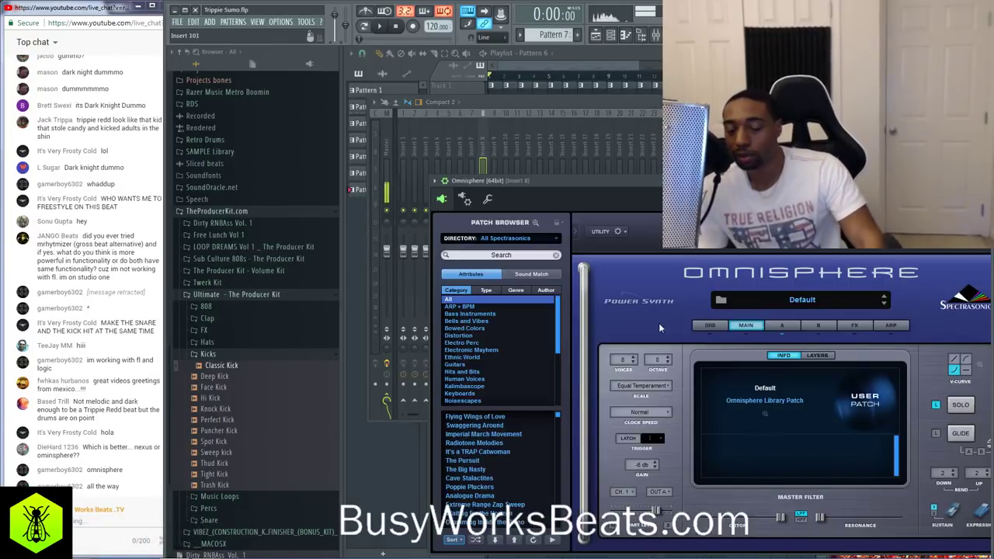
drag(559, 193, 483, 123)
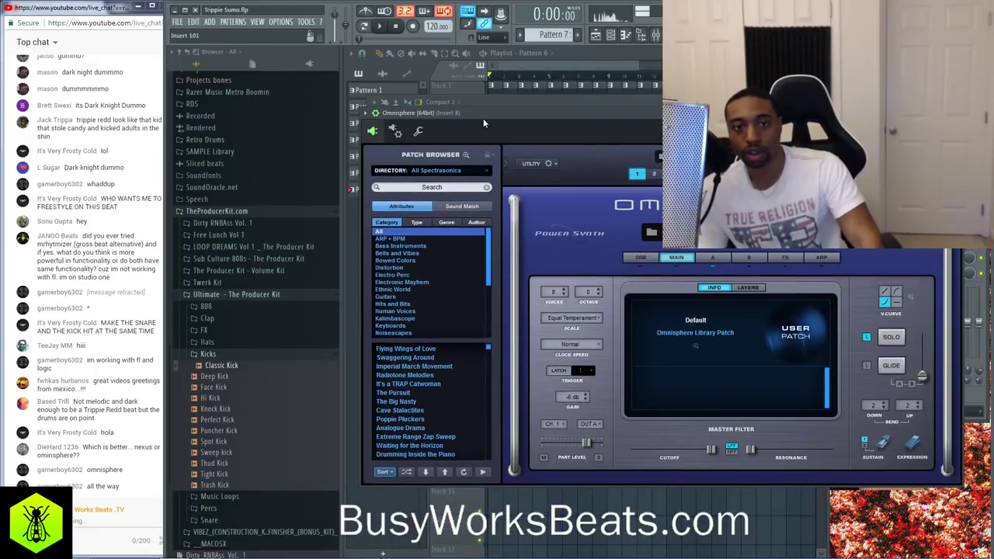
click(640, 36)
drag(398, 120, 473, 119)
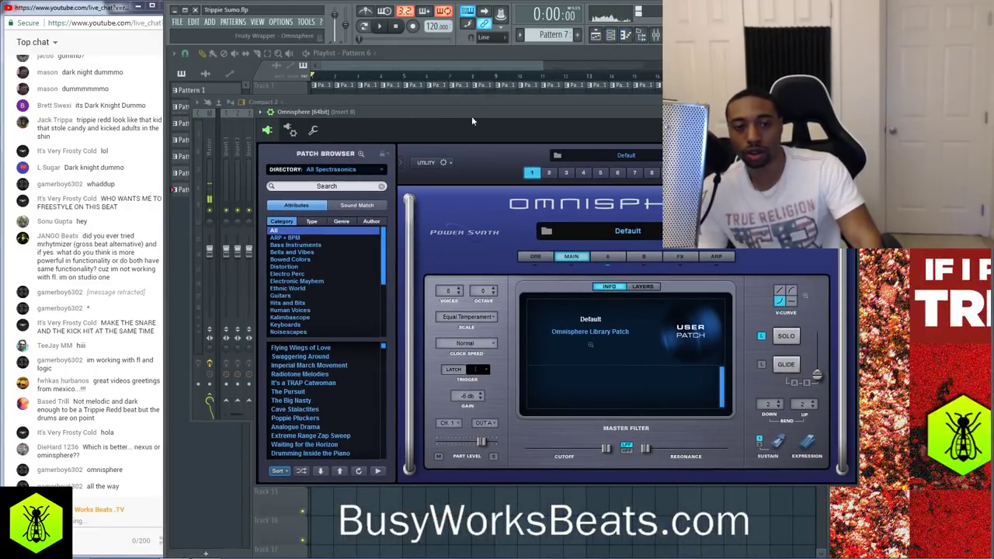
Search Omnisphere's patches for "haunted" and load the Haunted Belltones patch
click(326, 186)
text(ha)
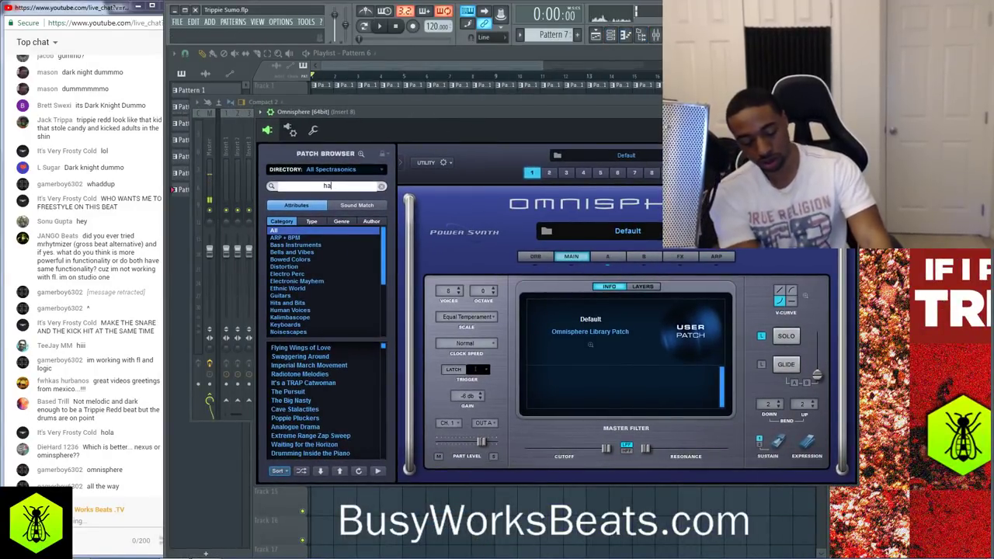
text(unted)
key(Return)
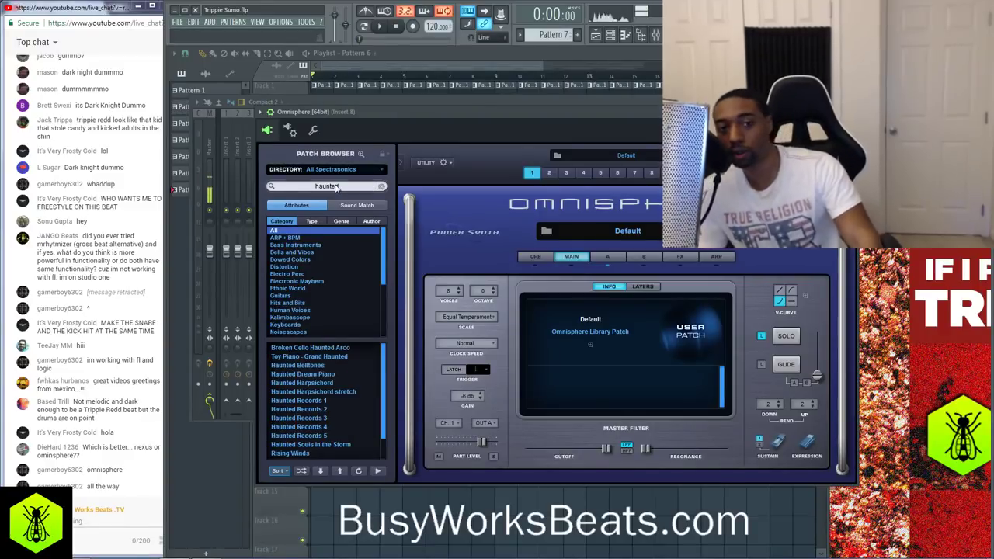
click(317, 365)
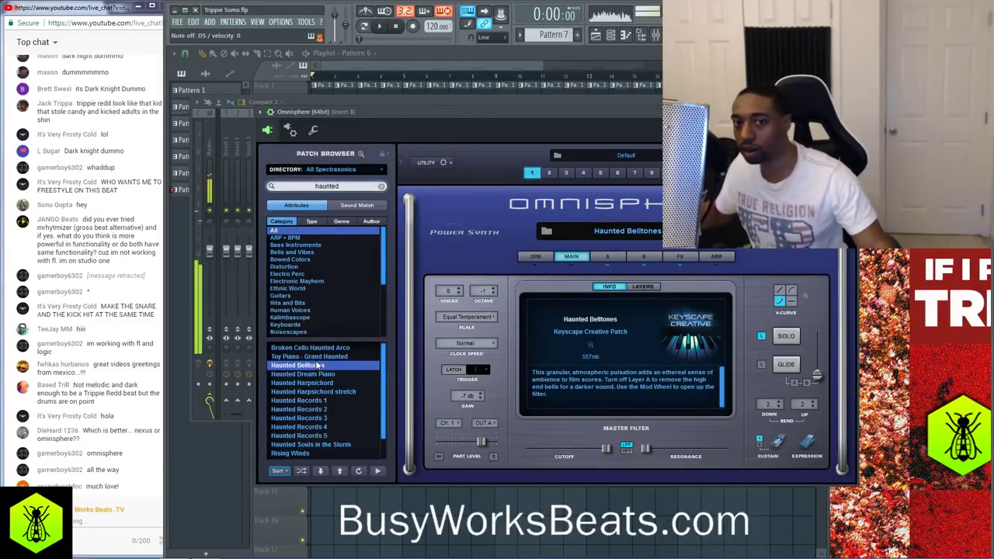
Set the MIDI channel of part 2 in Omnisphere's multi mixer to CH. 1, matching part 1
click(672, 172)
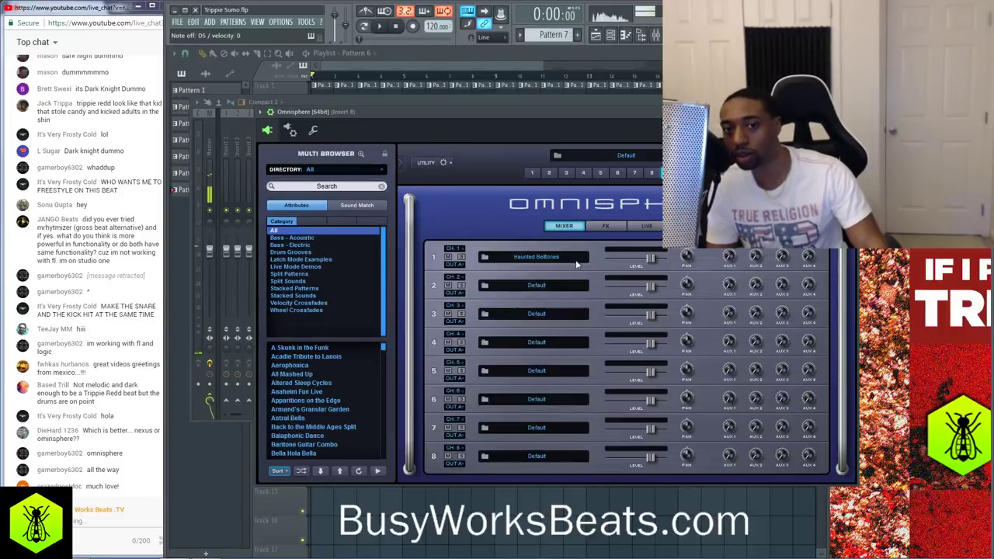
click(458, 278)
click(463, 286)
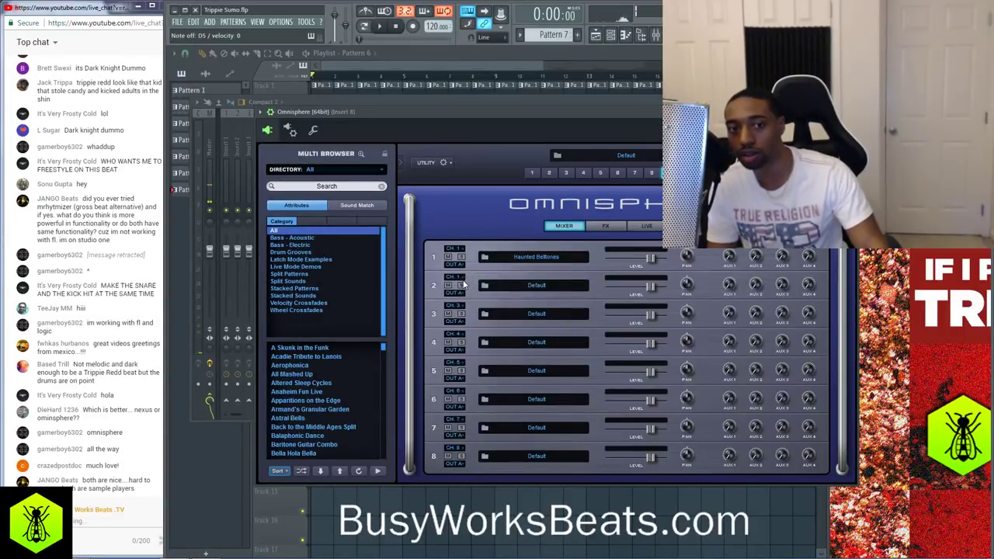
click(456, 277)
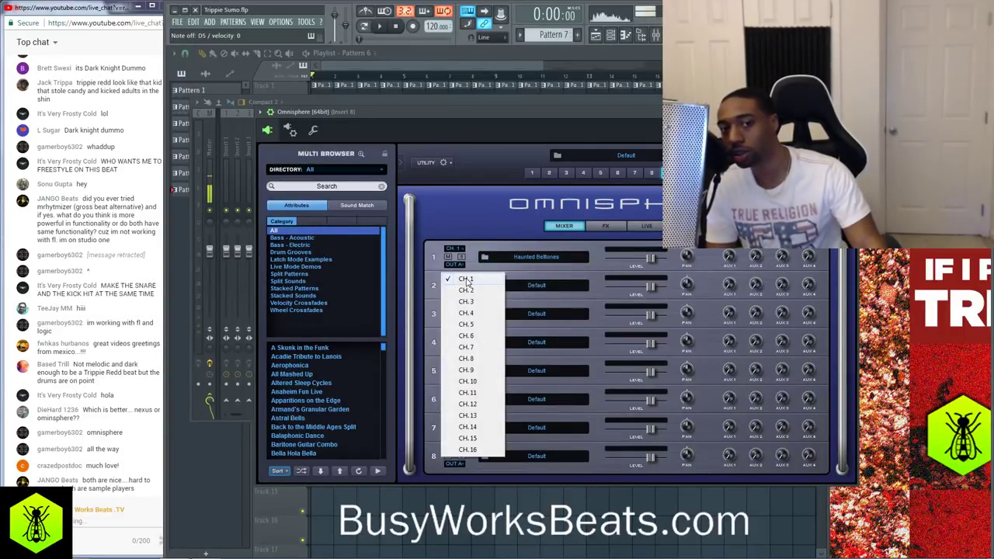
click(467, 280)
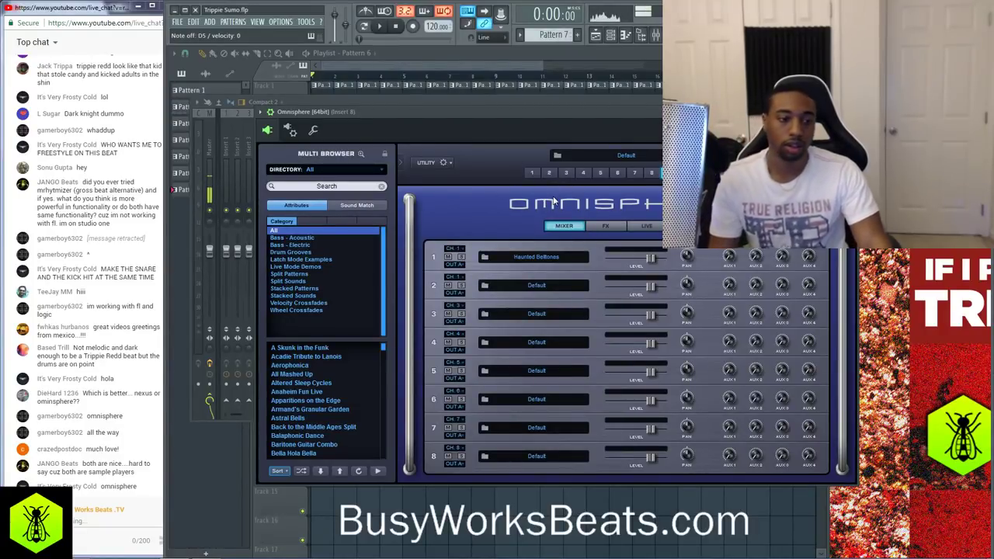
Search the patches for "haunted" in Omnisphere part 2 and load Haunted Records 1
click(549, 173)
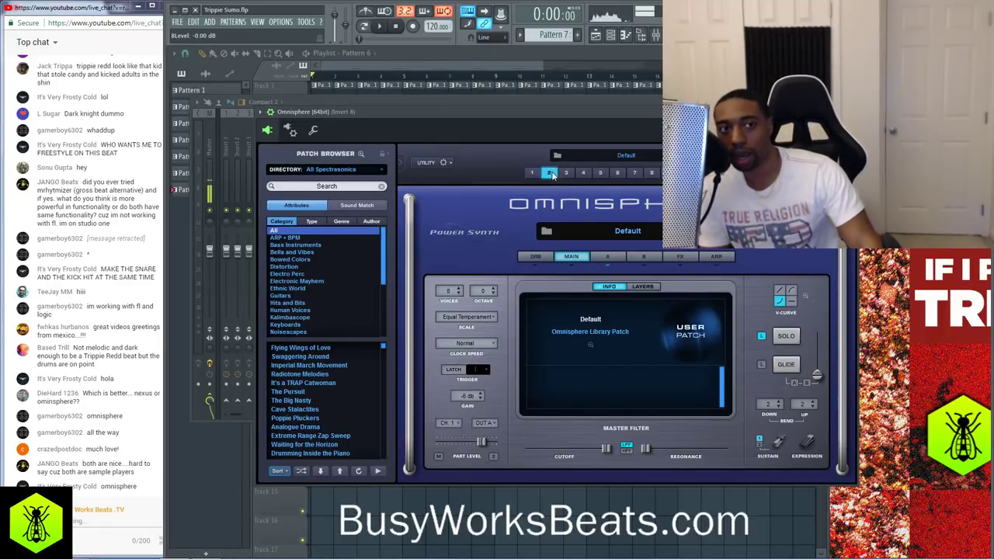
click(308, 189)
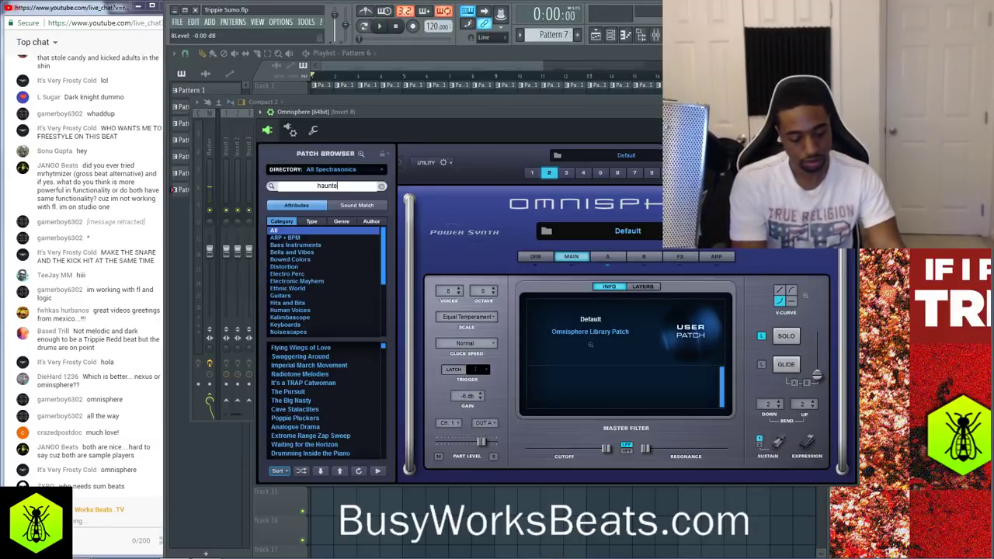
text(haunted)
key(Return)
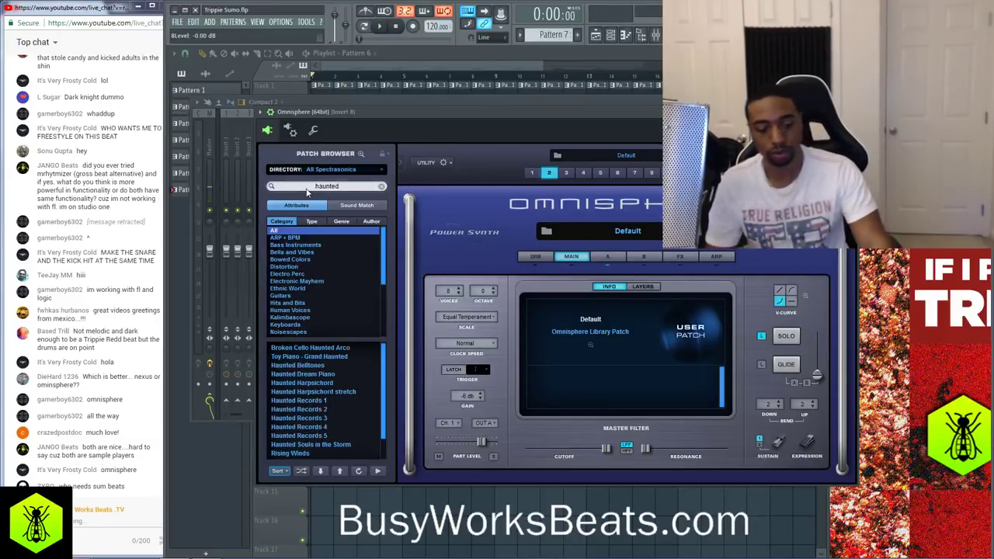
click(316, 402)
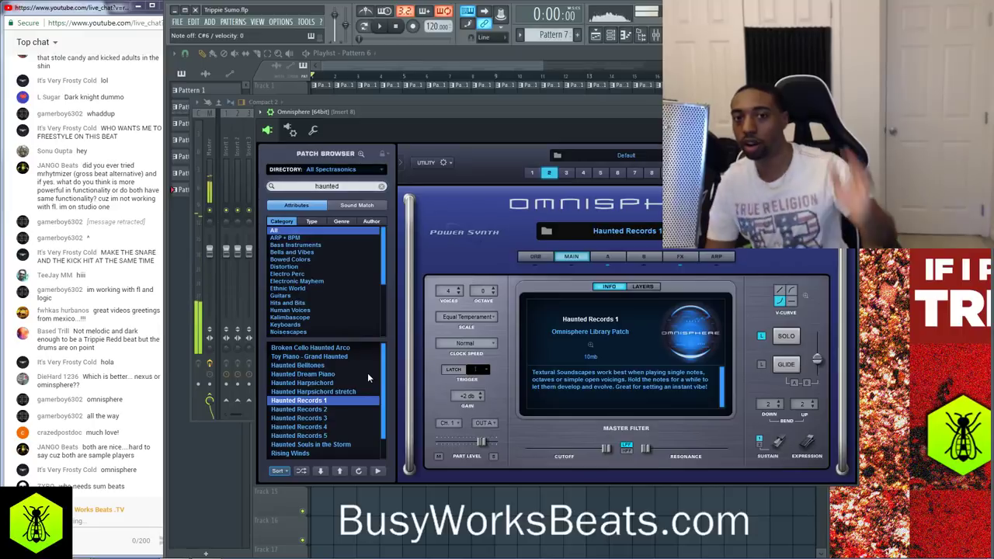
Move the Omnisphere window down, bring the mixer forward and lower the Microphone track's fader all the way
drag(511, 114, 519, 169)
click(528, 106)
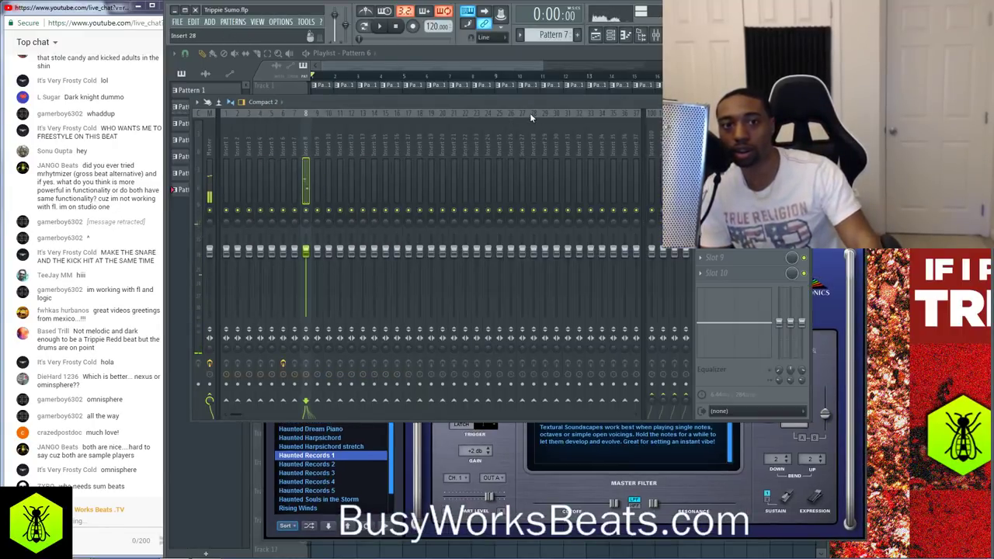
scroll(547, 128, down, 10)
scroll(548, 127, down, 10)
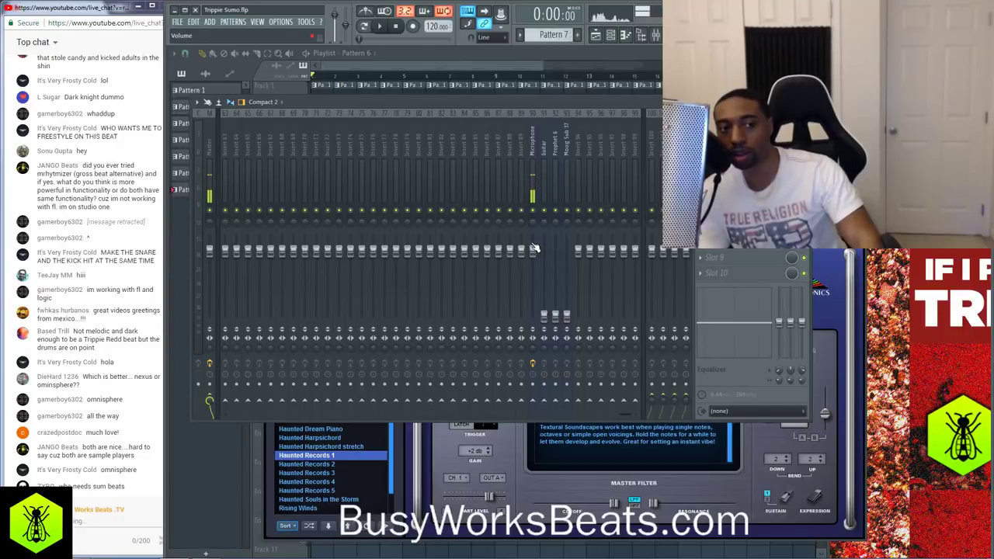
drag(534, 256, 537, 324)
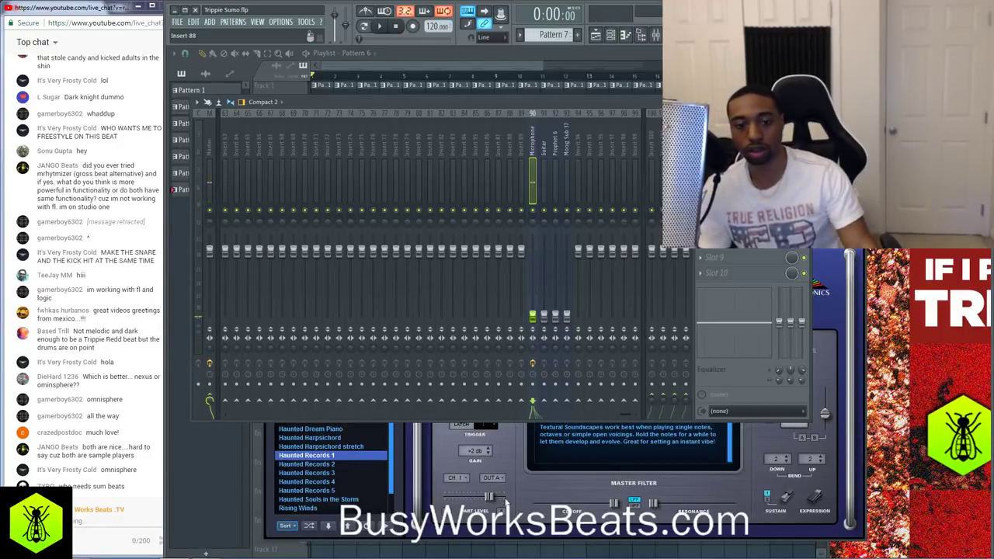
Play the arrangement and swap Omnisphere part 2's patch for Haunted Souls in the Storm
click(503, 550)
key(space)
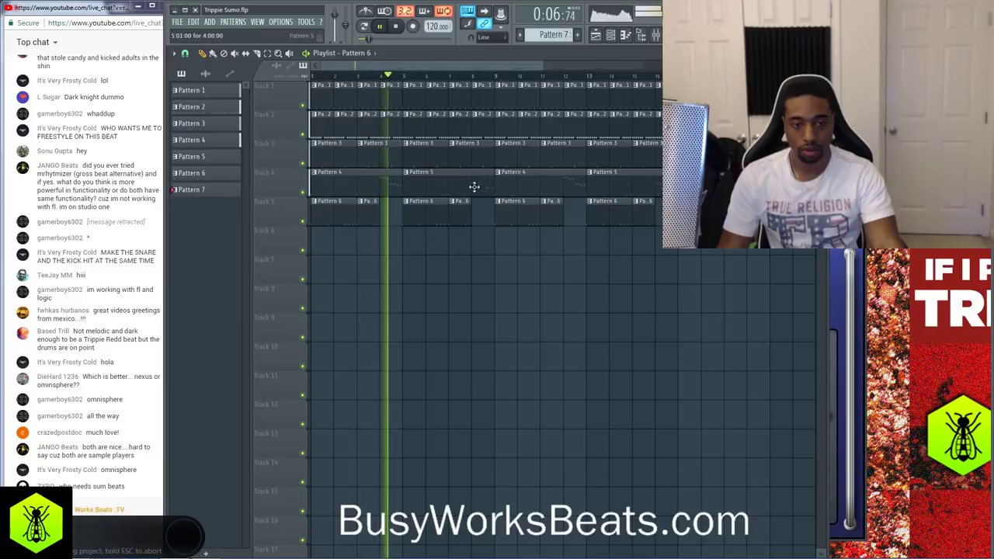
click(655, 35)
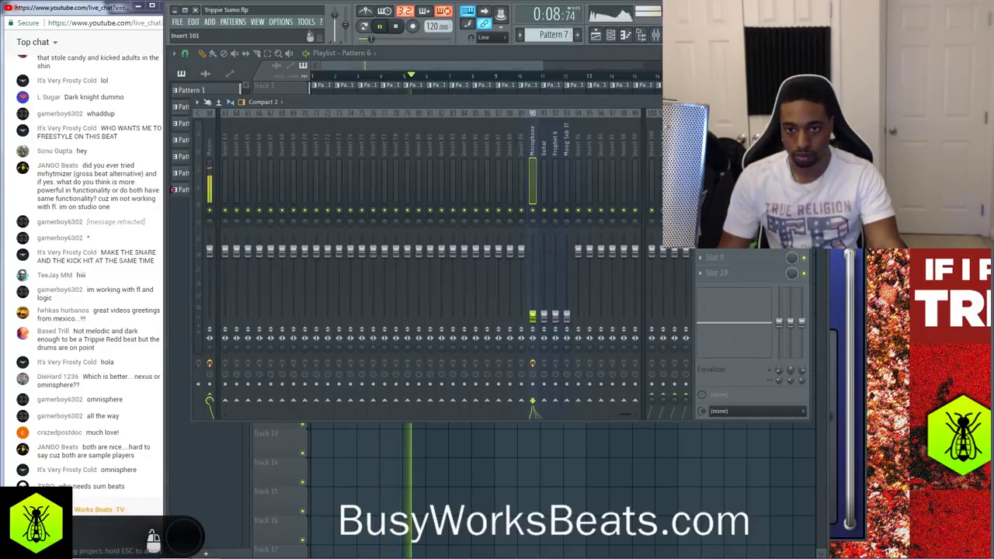
click(783, 371)
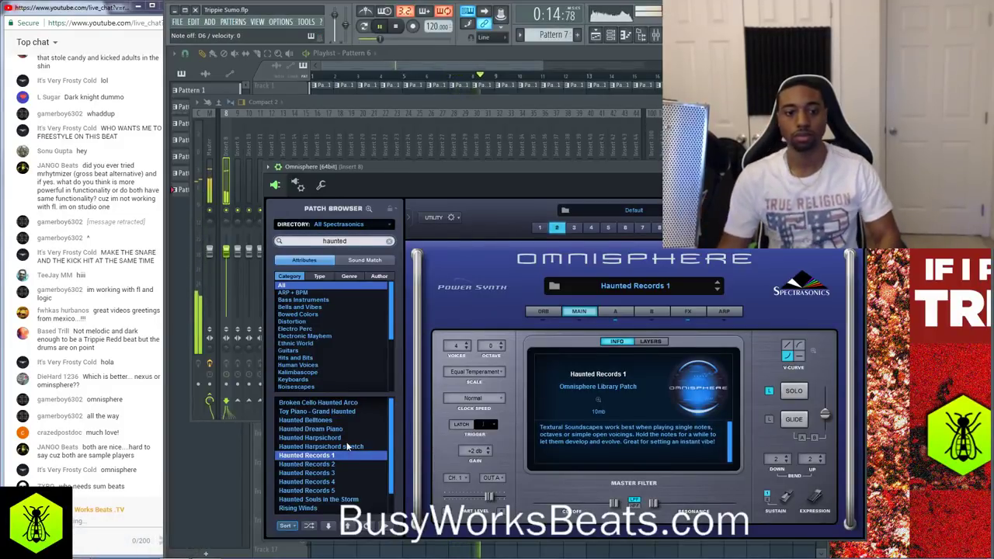
scroll(329, 484, down, 1)
click(329, 472)
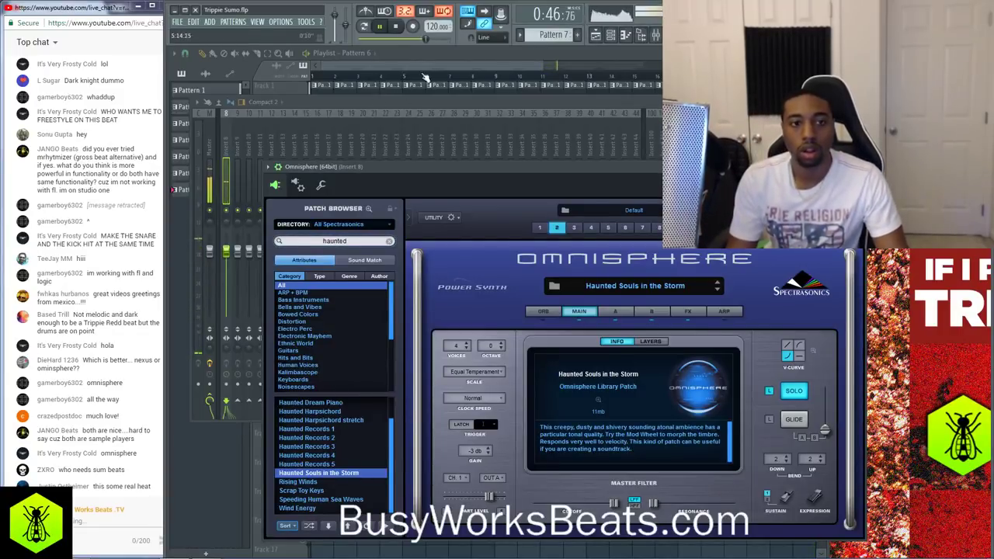
Record the layered Omnisphere melody over the arrangement into Pattern 7 for about 8 bars, capturing notes and automation
click(400, 27)
click(412, 27)
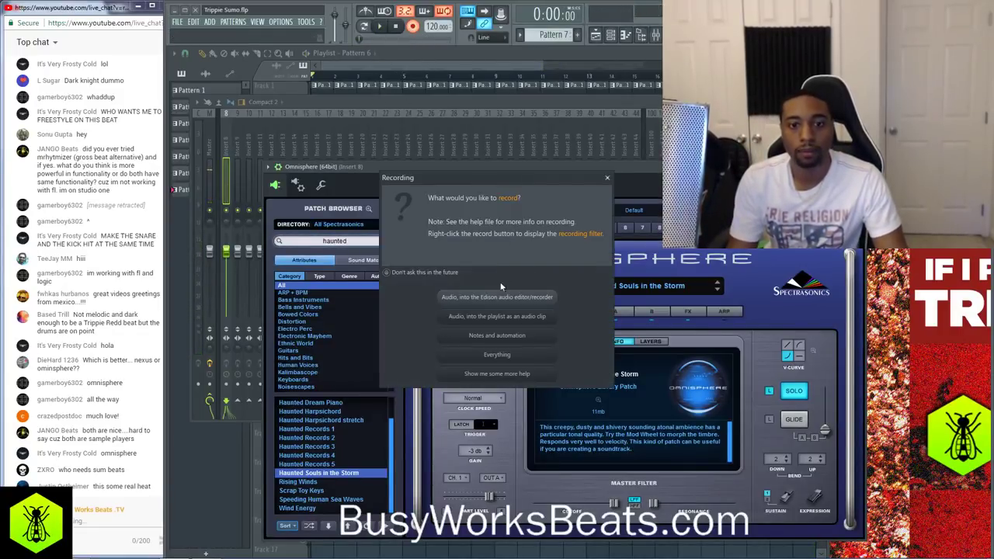
click(489, 340)
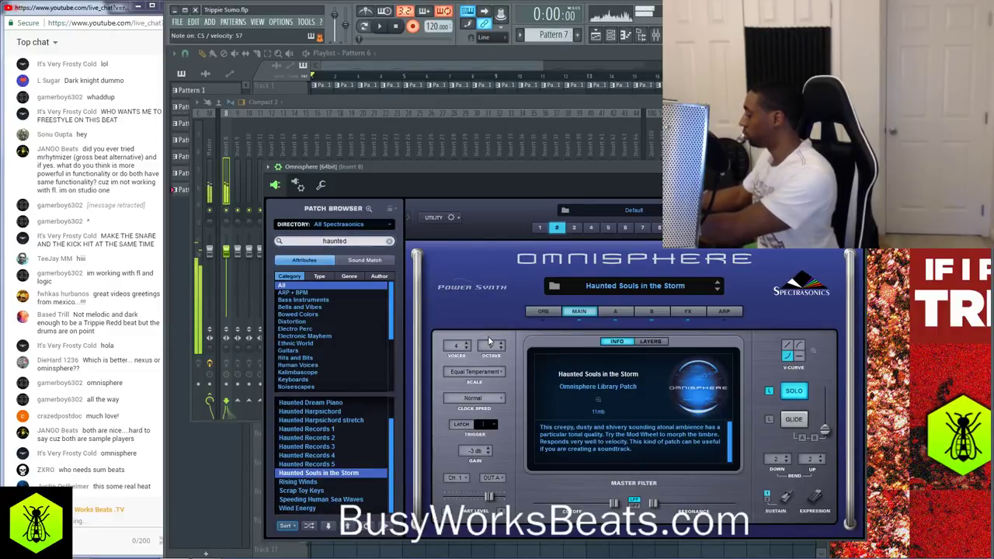
key(space)
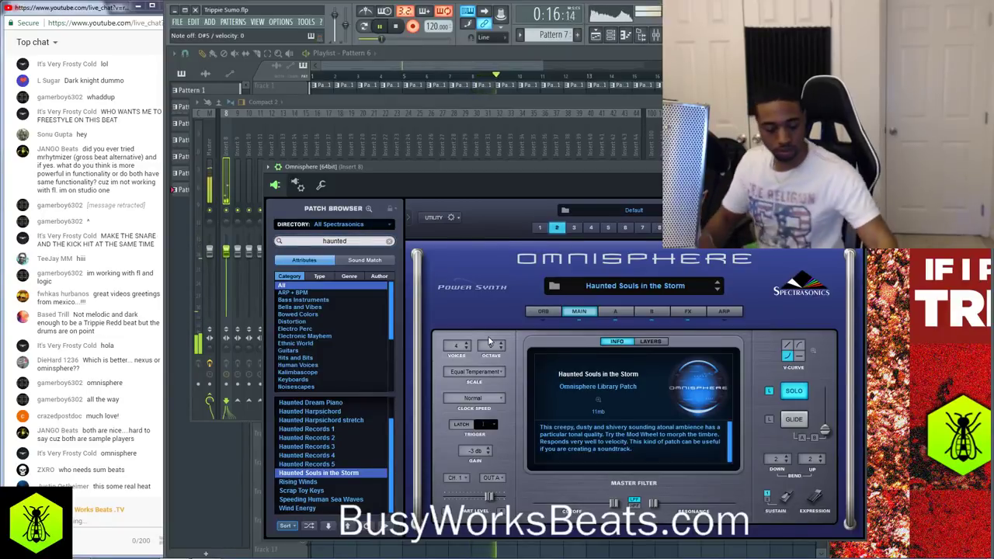
key(space)
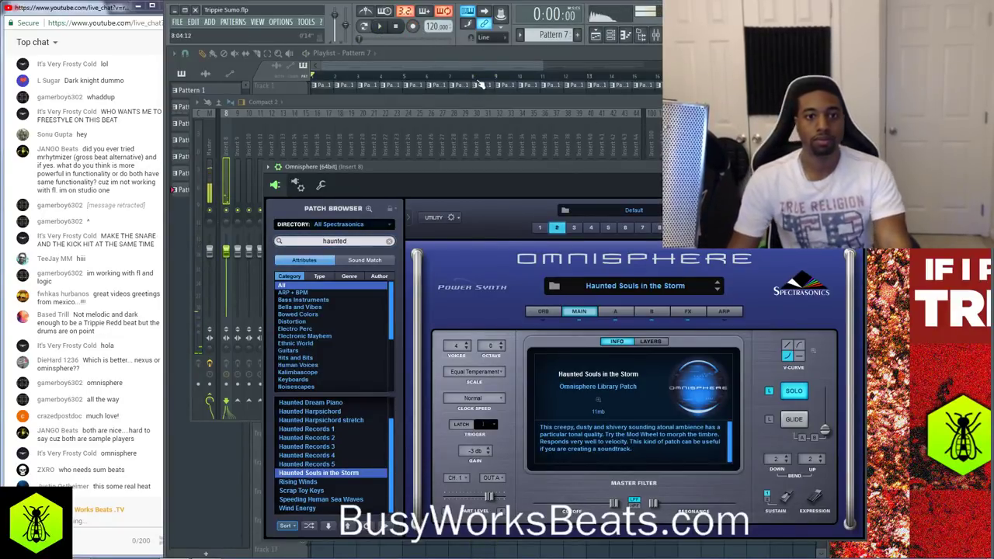
Check the recorded Pattern 7 clip in the playlist and reset the Microphone mixer track's volume to its default level
click(480, 111)
click(472, 62)
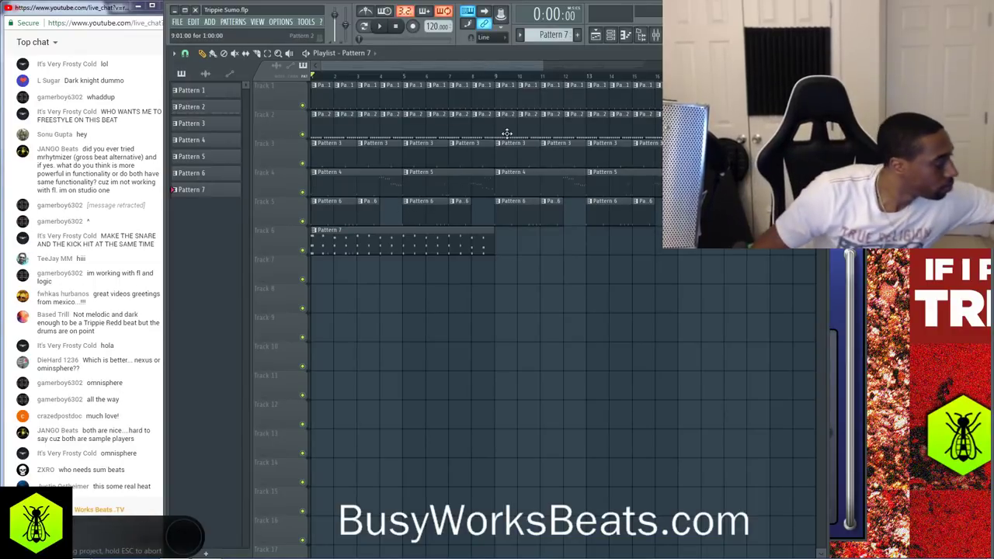
click(655, 35)
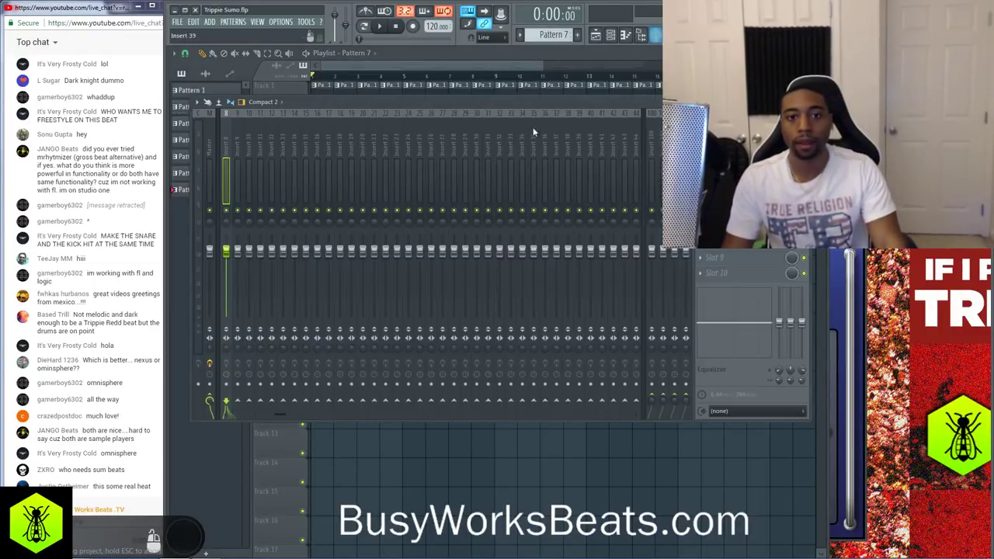
scroll(429, 153, down, 4)
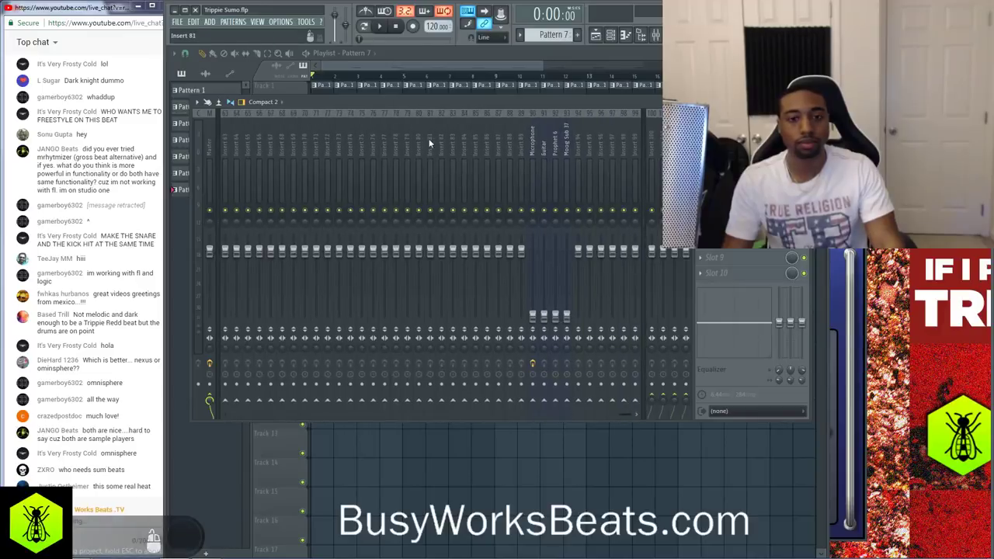
right_click(533, 313)
click(546, 321)
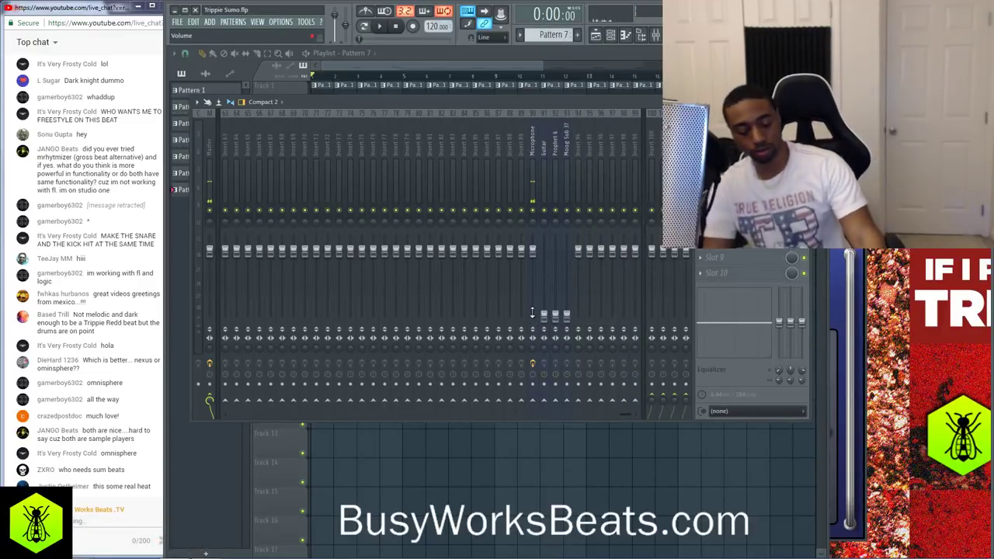
click(470, 461)
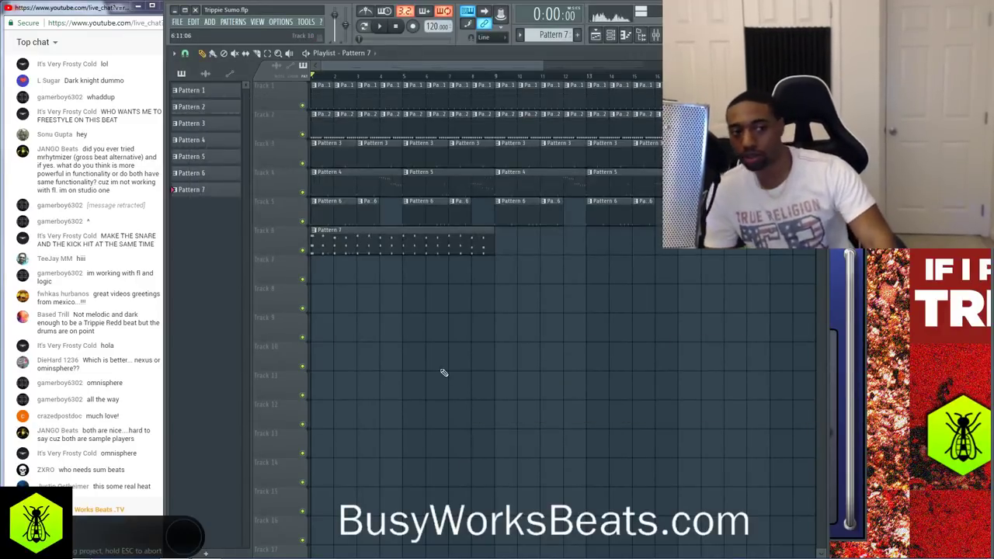
Open the Pattern 7 clip on Track 6 for editing in the piano roll
right_click(310, 250)
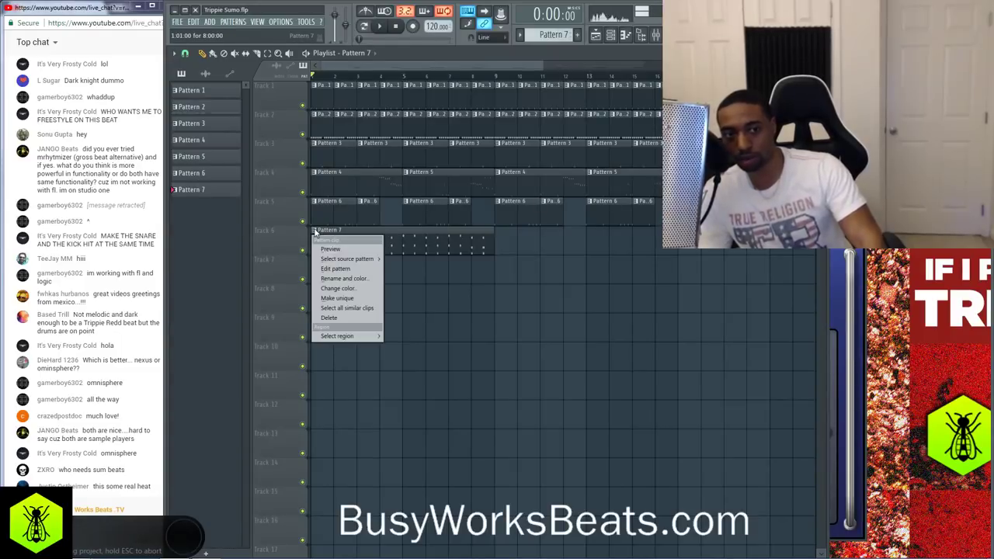
click(344, 269)
scroll(340, 271, down, 2)
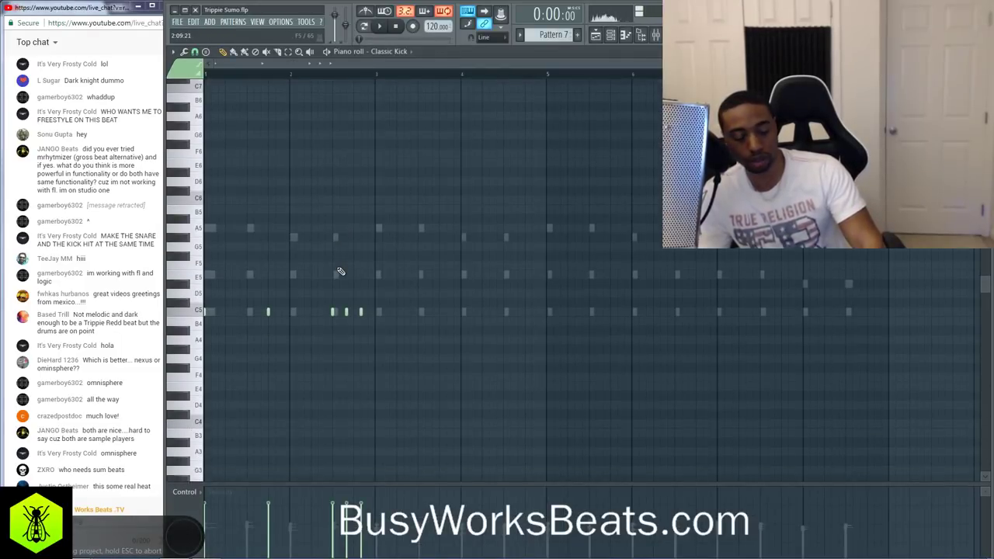
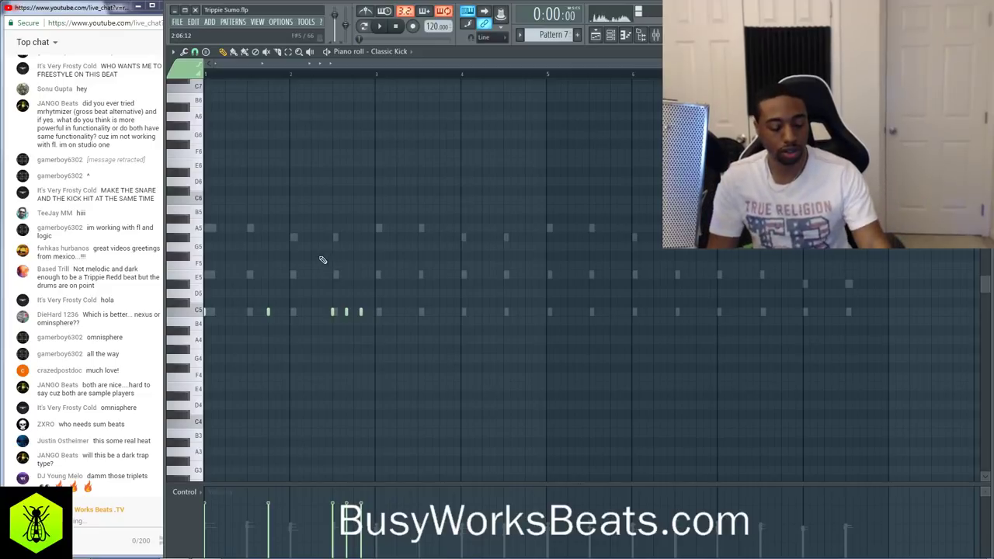
Turn the Microphone mixer track all the way down and briefly play the arrangement
click(659, 34)
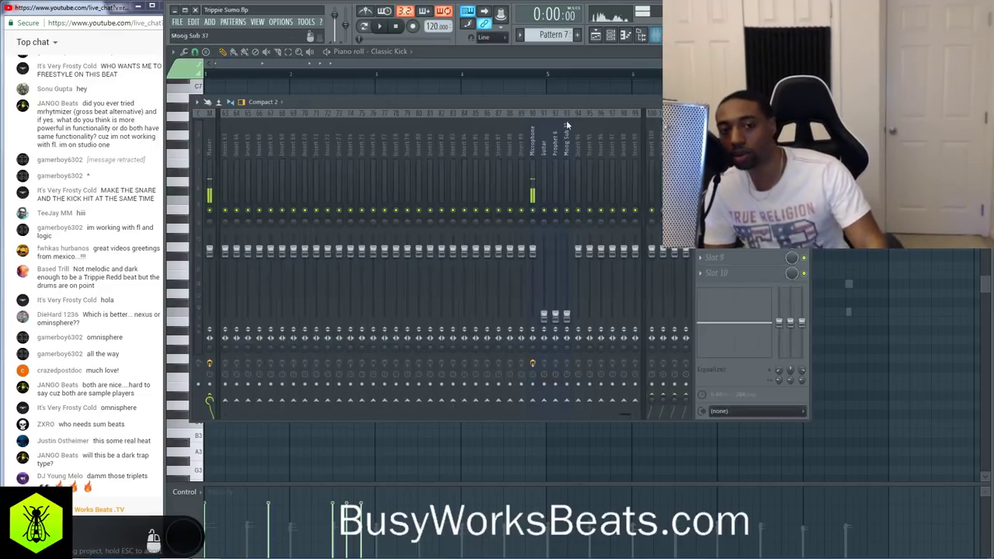
click(535, 253)
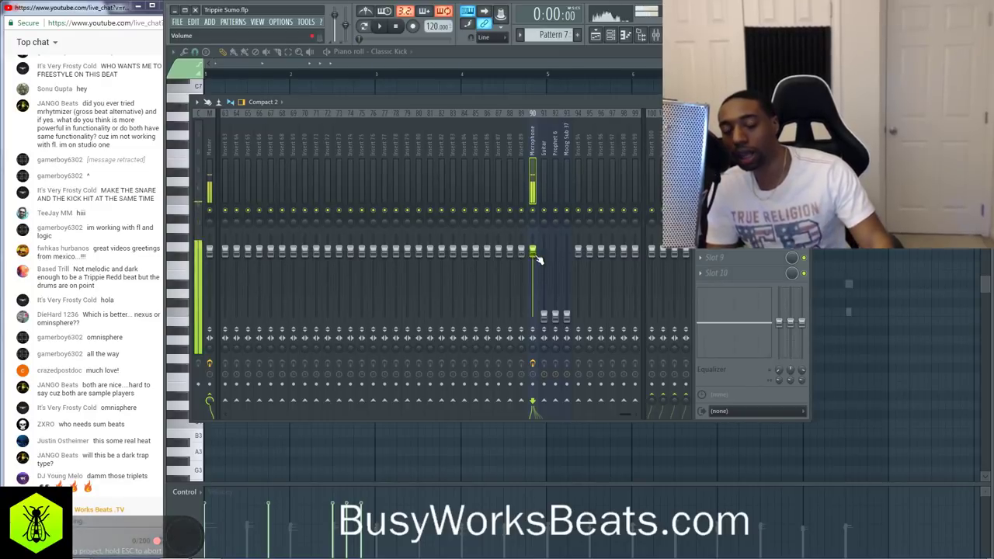
drag(535, 257, 533, 318)
key(F9)
key(space)
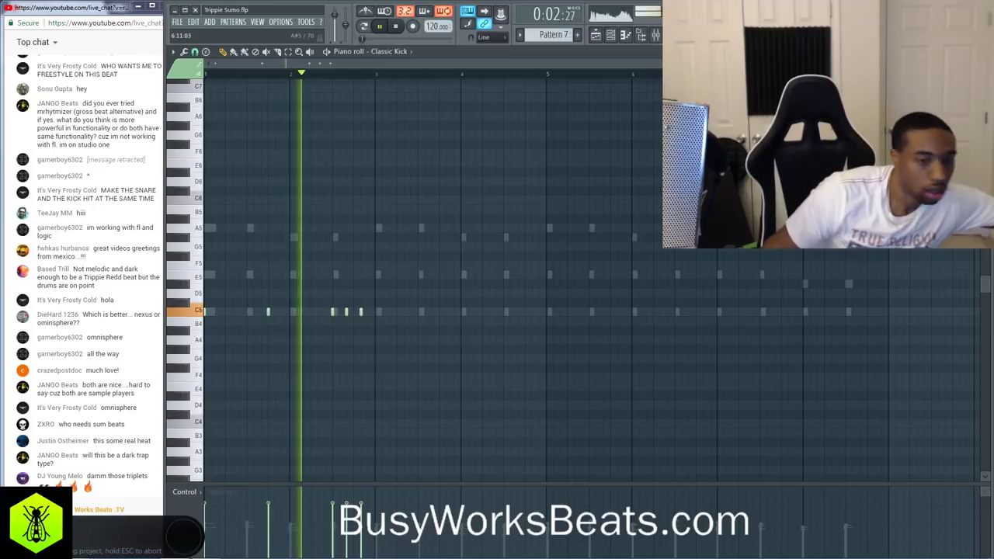
key(space)
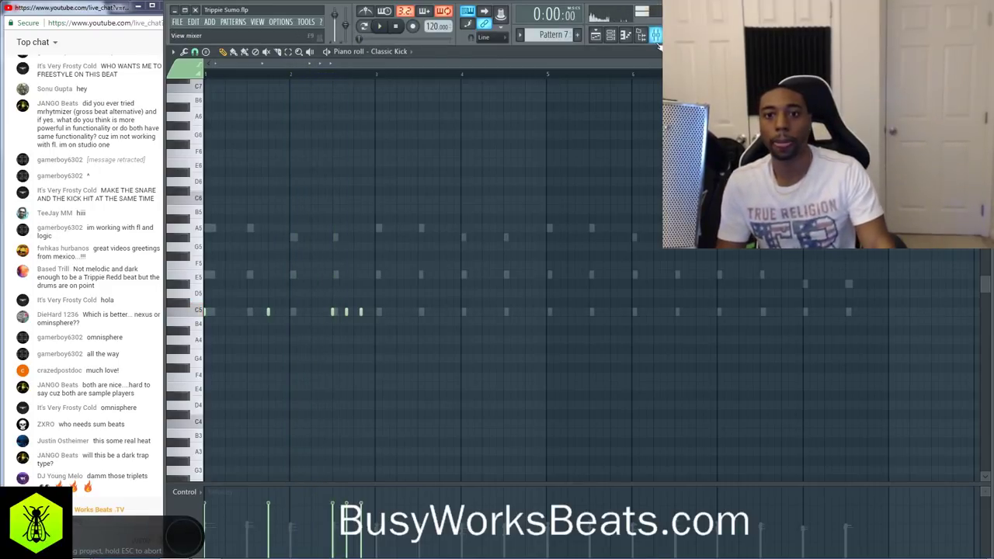
Restore the Microphone track's level, then check the channels' mixer routing and select mixer Insert 6
key(F9)
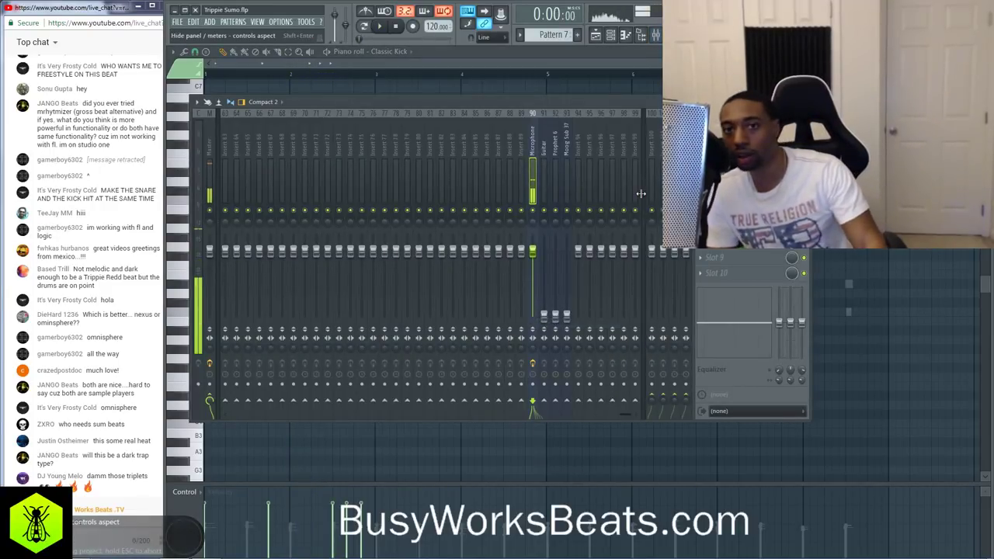
click(611, 36)
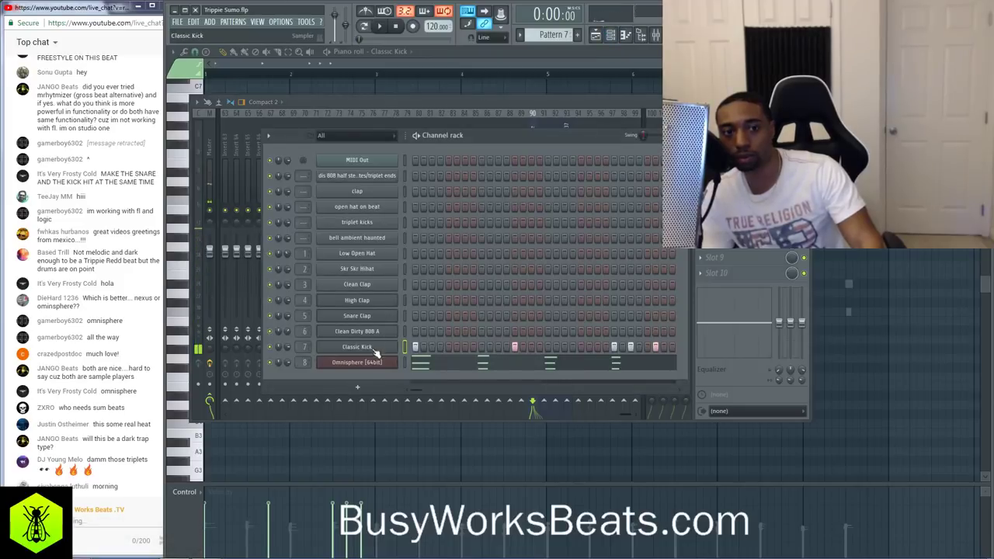
click(467, 104)
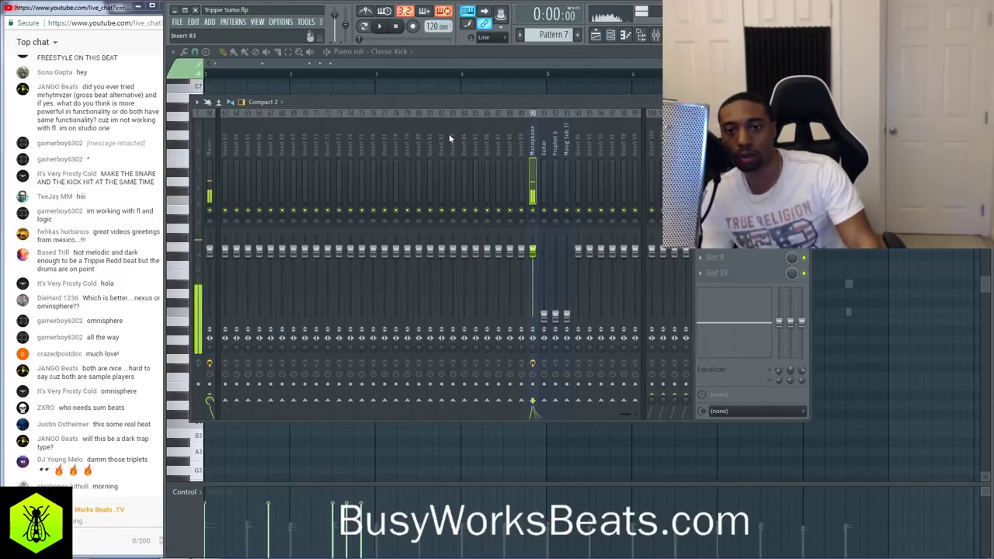
scroll(450, 138, up, 5)
scroll(449, 135, up, 8)
click(293, 149)
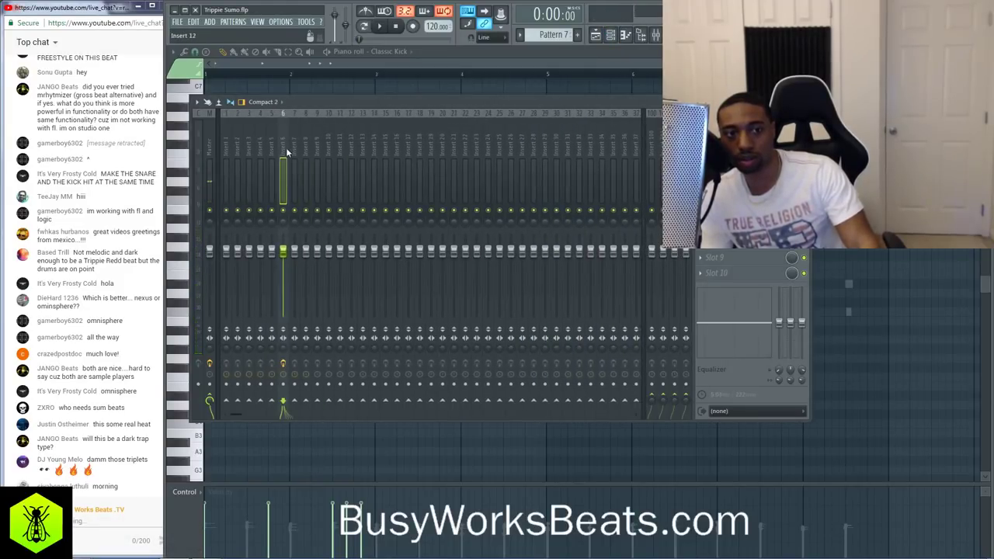
Select the Microphone track in the mixer, then look over the Classic Kick notes in the piano roll
click(231, 152)
drag(199, 151, 534, 150)
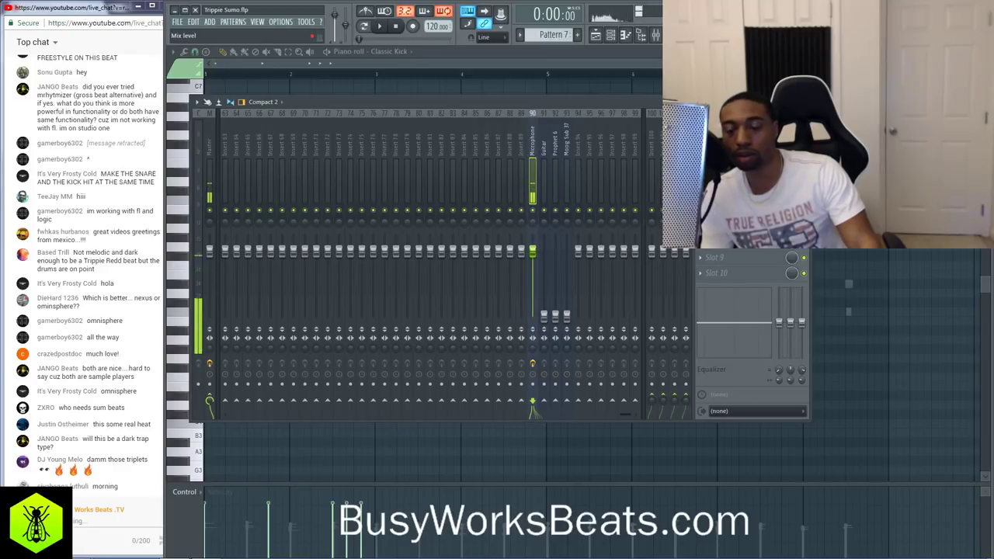
key(F9)
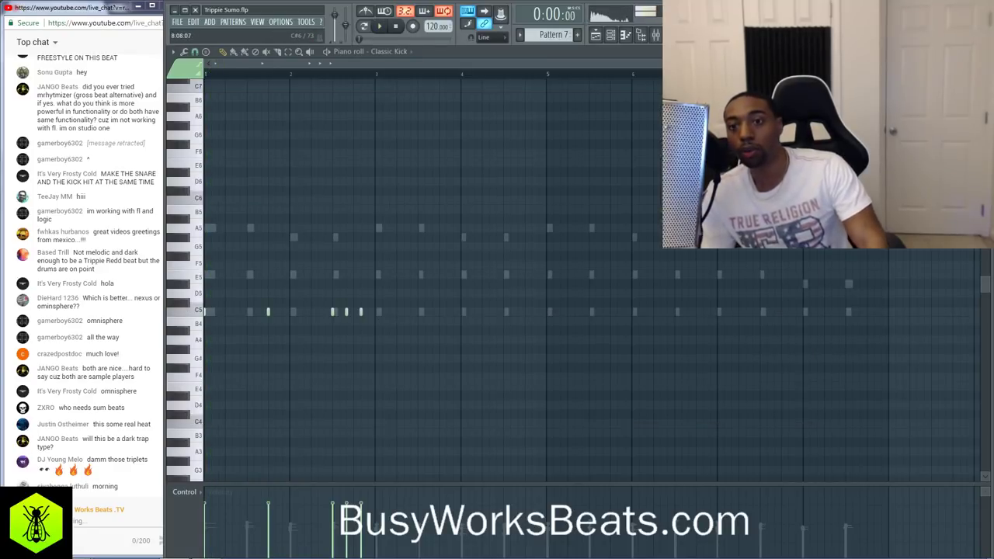
scroll(286, 295, down, 3)
scroll(321, 310, up, 3)
scroll(324, 311, up, 6)
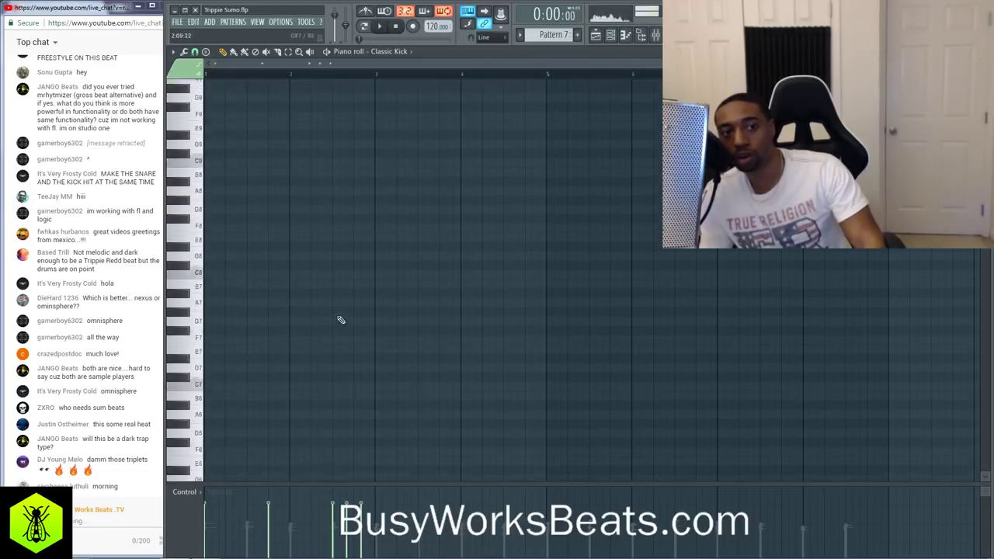
Cut the Omnisphere notes out of Pattern 7 and paste them into Pattern 8
click(612, 34)
click(436, 362)
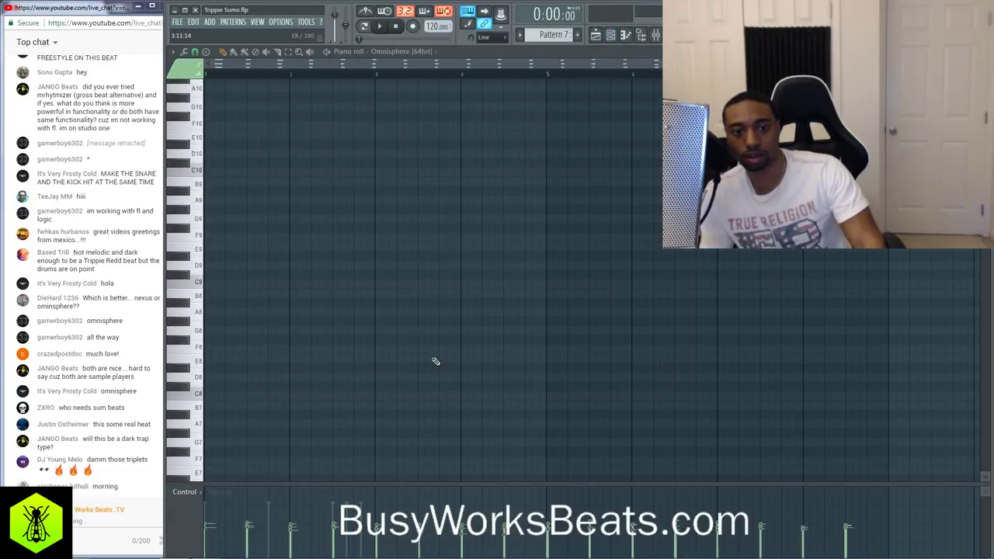
click(611, 35)
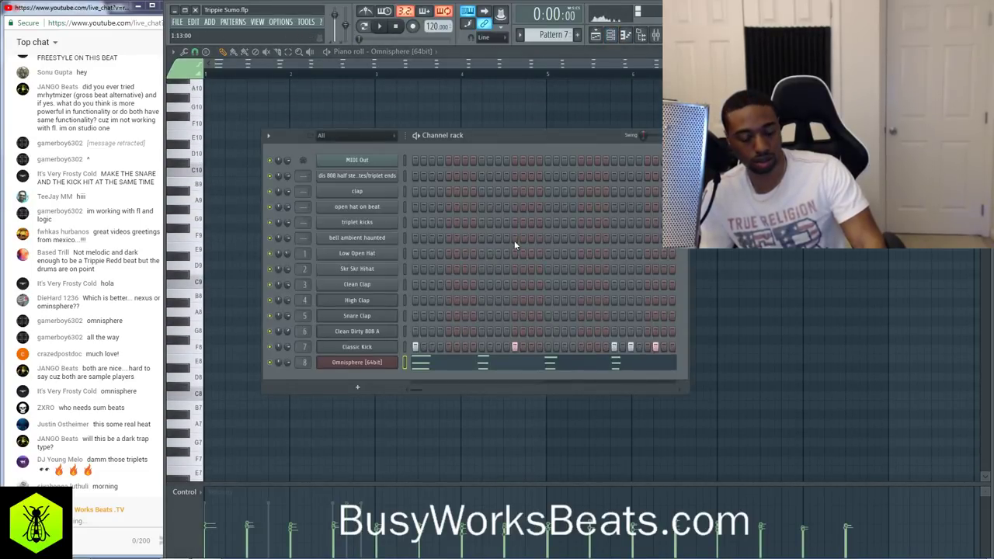
key(ctrl+x)
scroll(555, 27, down, 1)
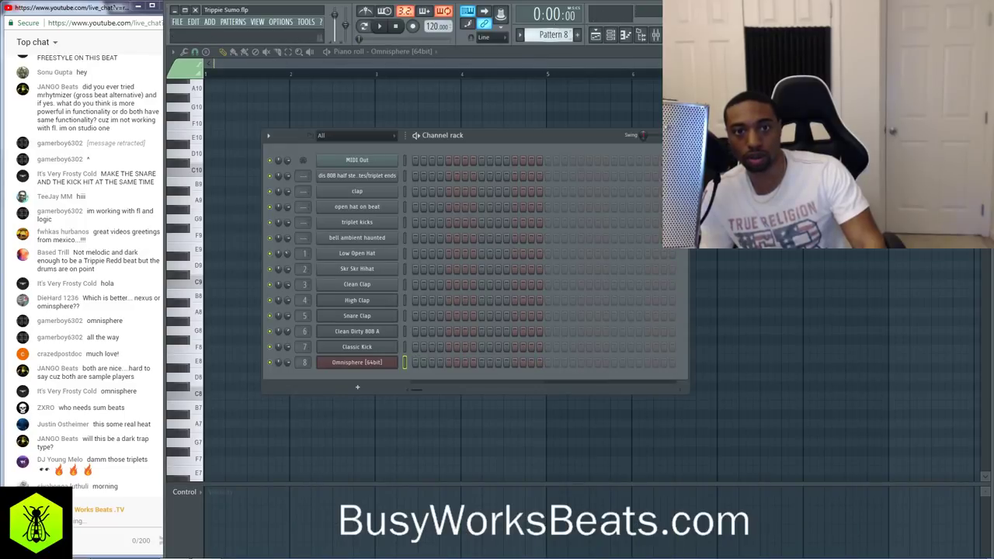
key(ctrl+v)
Open the Omnisphere notes of Pattern 8 in the piano roll and examine the opening and closing chords
click(469, 366)
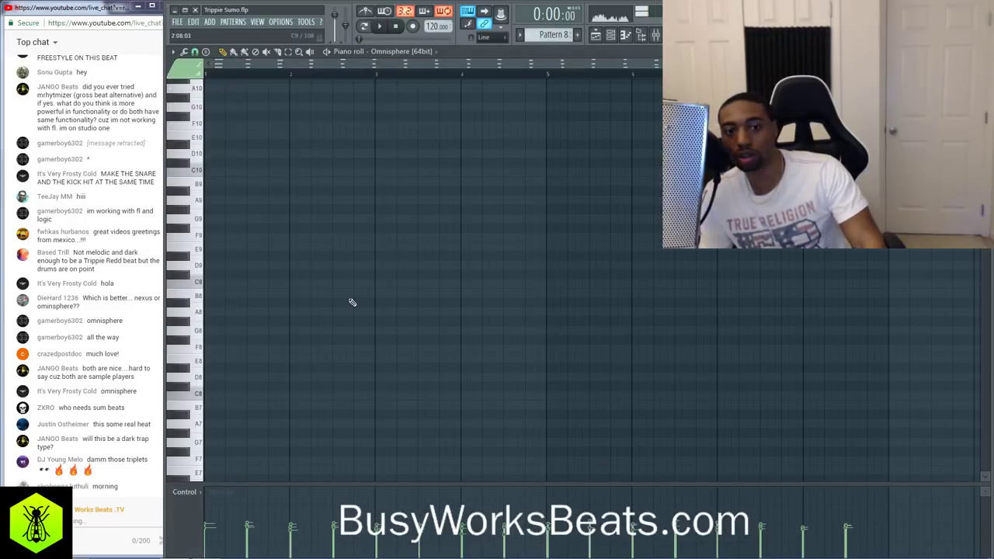
scroll(312, 300, down, 6)
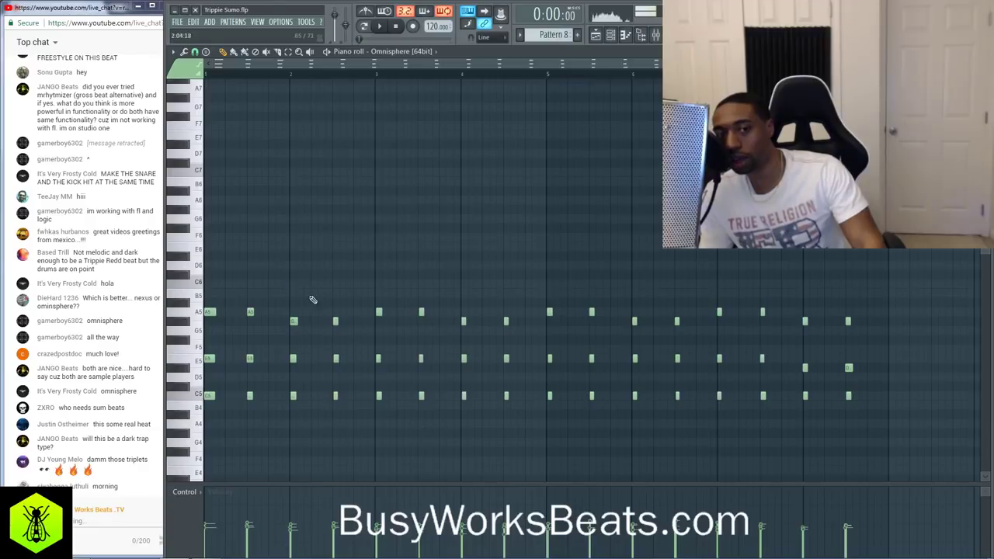
drag(260, 308, 205, 325)
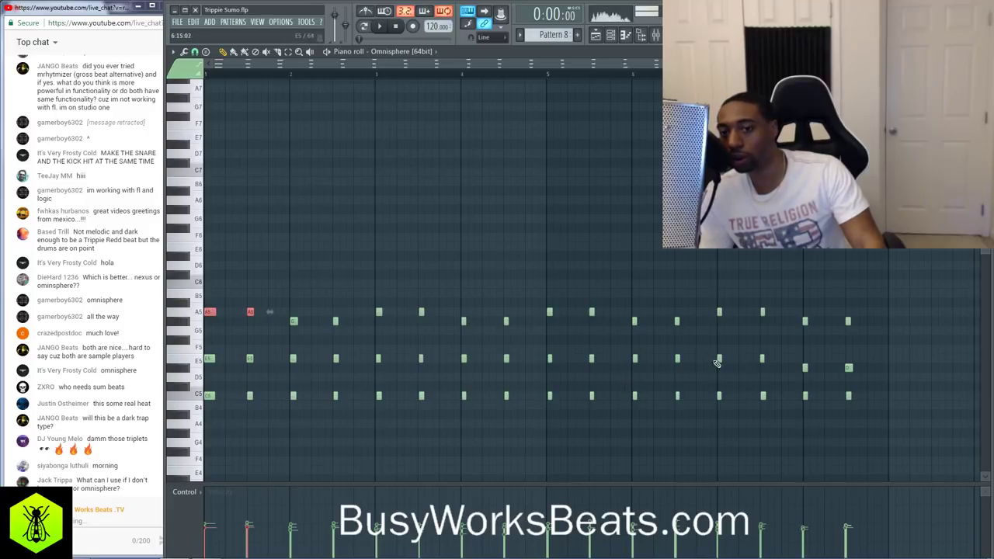
drag(781, 280, 859, 374)
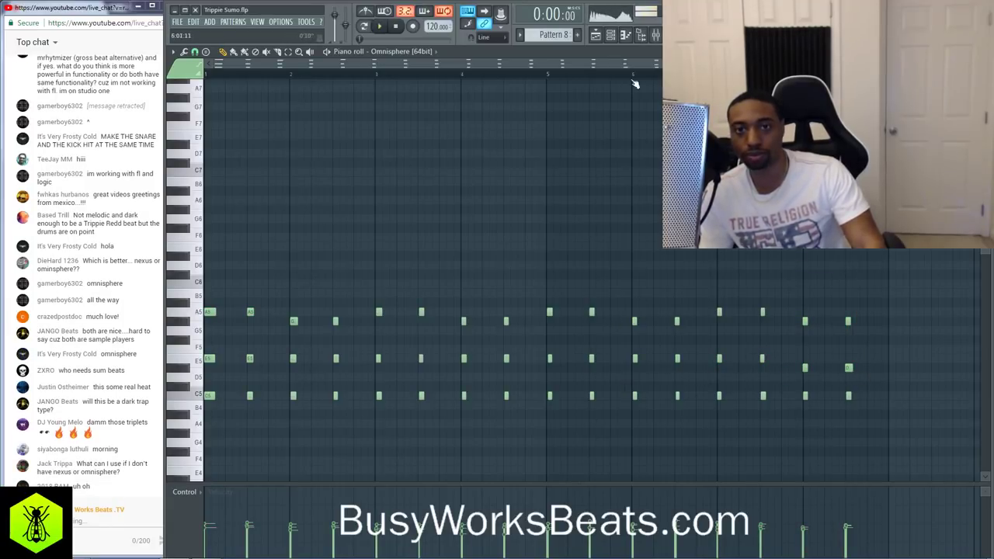
Pull the Microphone mixer track's volume all the way down and play the playlist arrangement without it
click(656, 36)
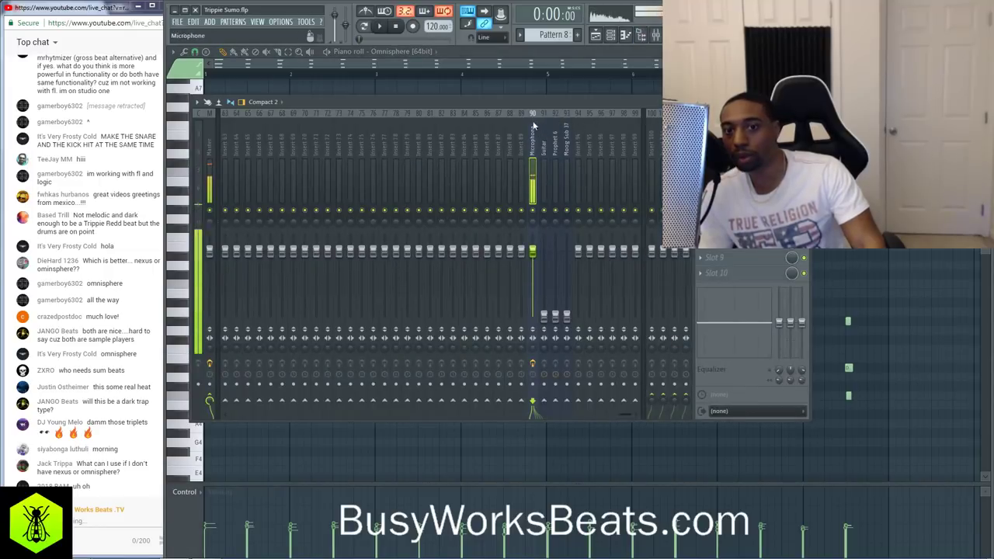
click(656, 36)
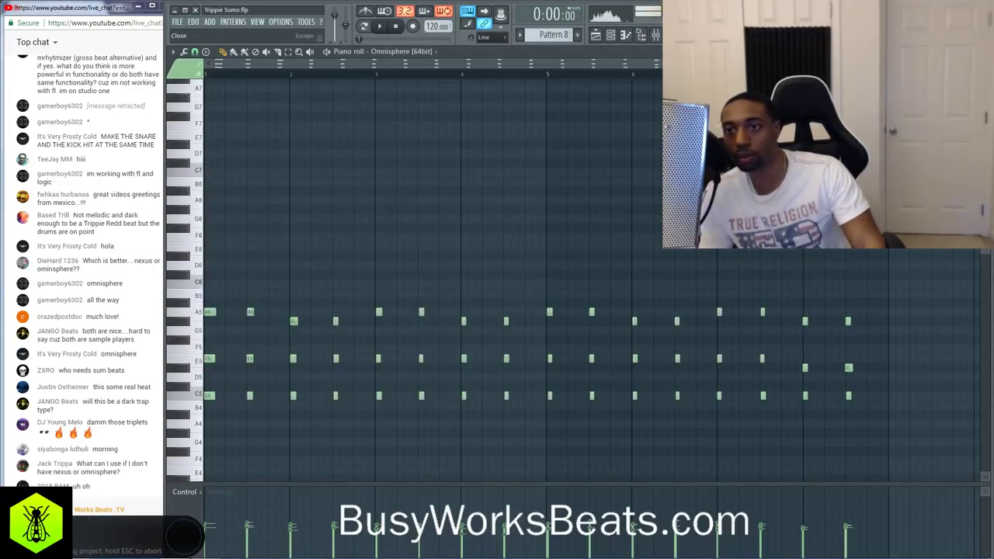
click(984, 52)
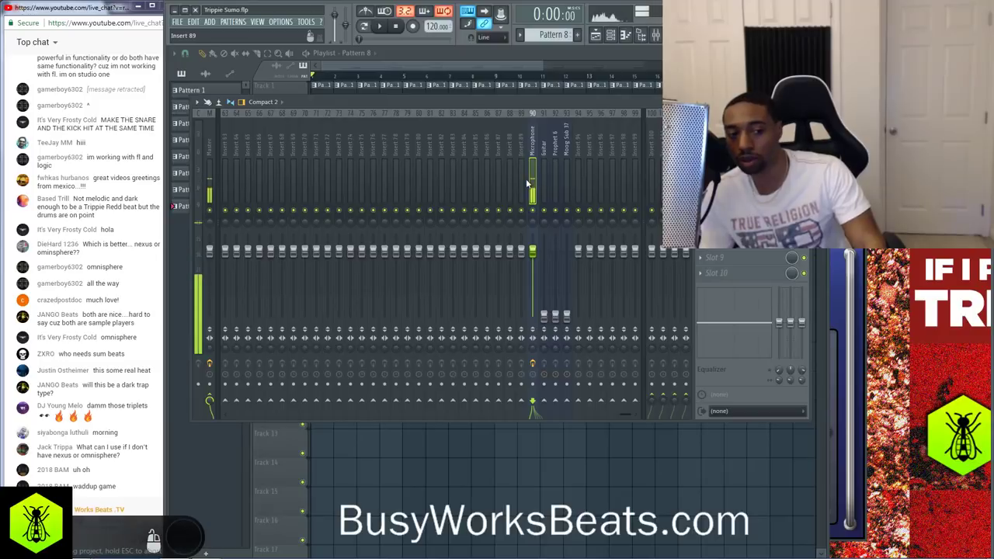
drag(534, 251, 536, 319)
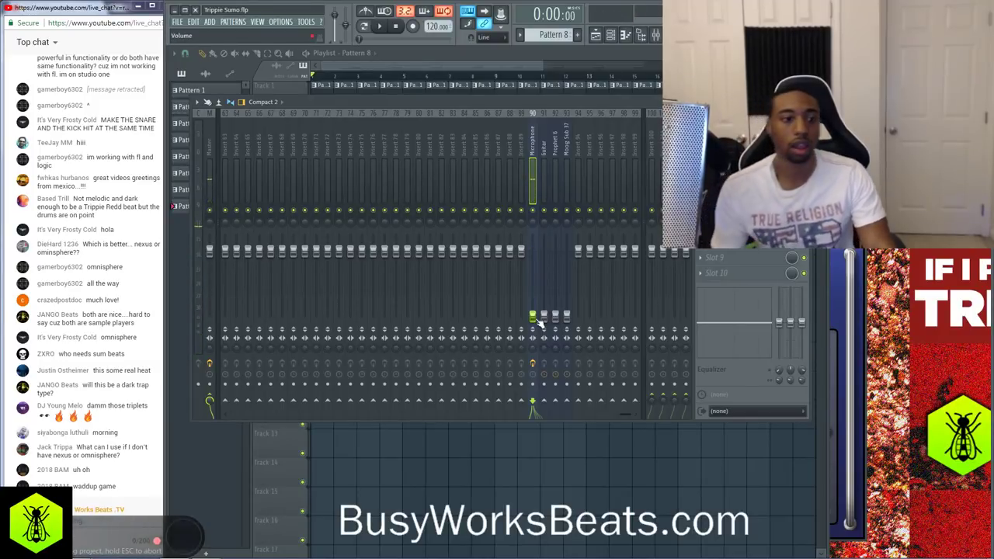
key(F9)
key(space)
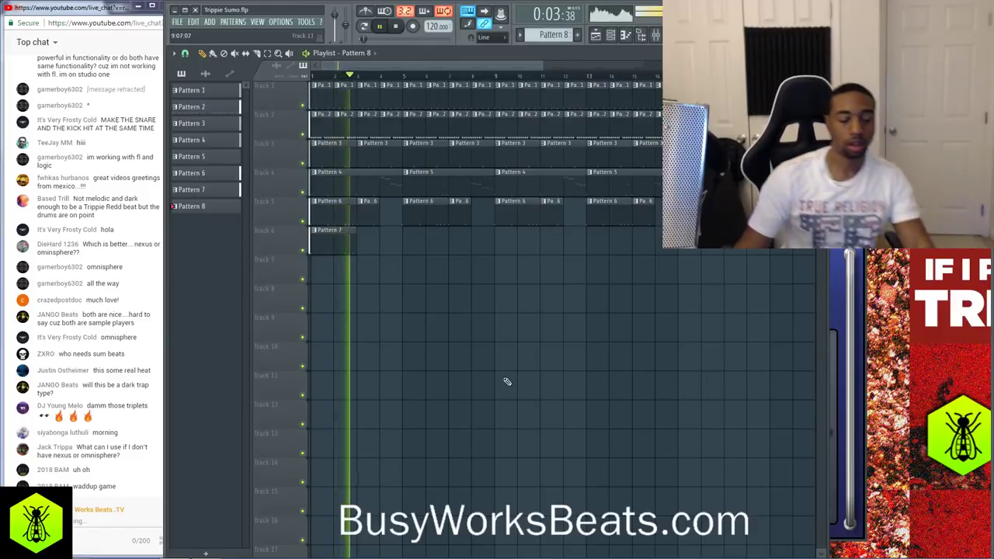
click(655, 36)
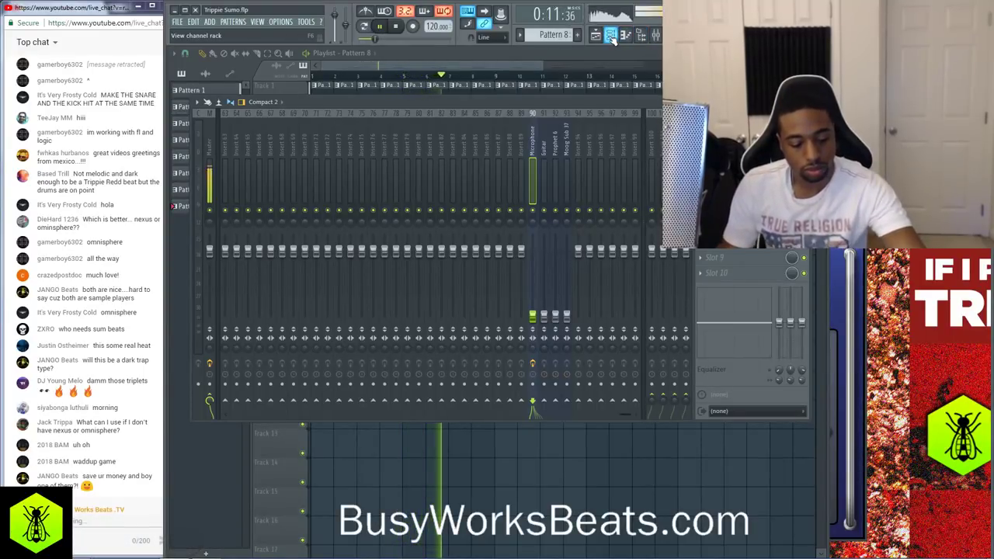
right_click(528, 471)
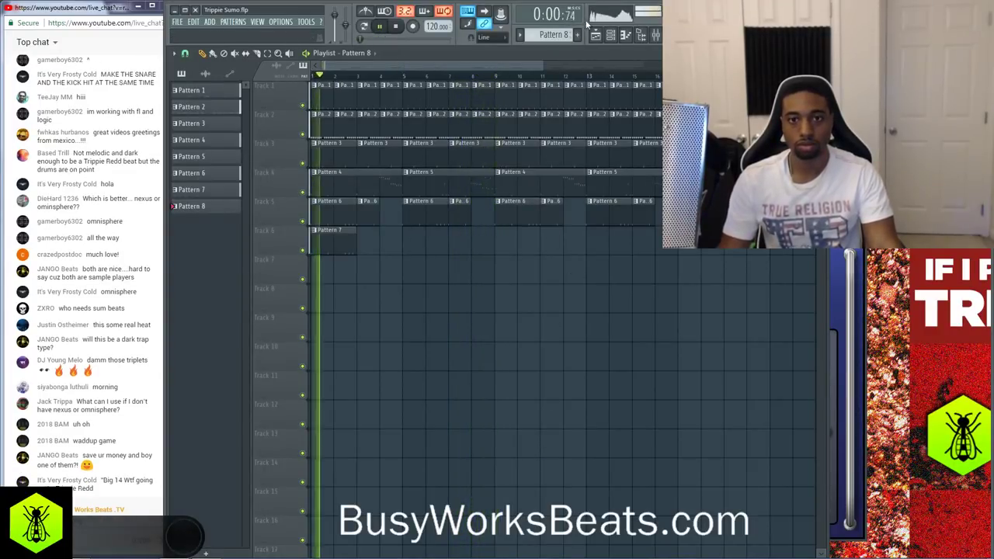
Place a Pattern 8 clip at the start of Track 7 in the playlist and play it with the arrangement
click(610, 36)
click(610, 35)
click(317, 267)
key(space)
key(space)
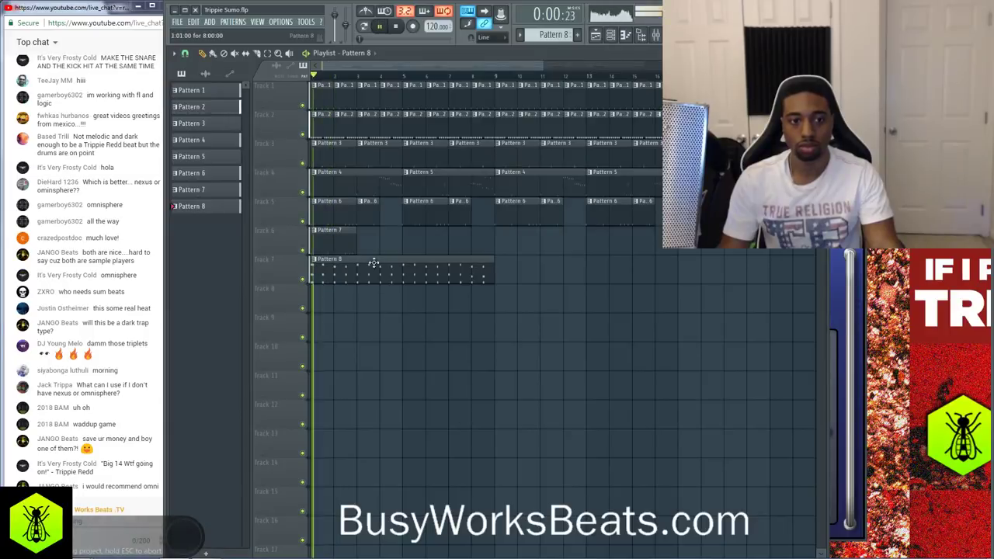
Try transposing all the Omnisphere notes in Pattern 8 up one semitone in the piano roll
click(610, 36)
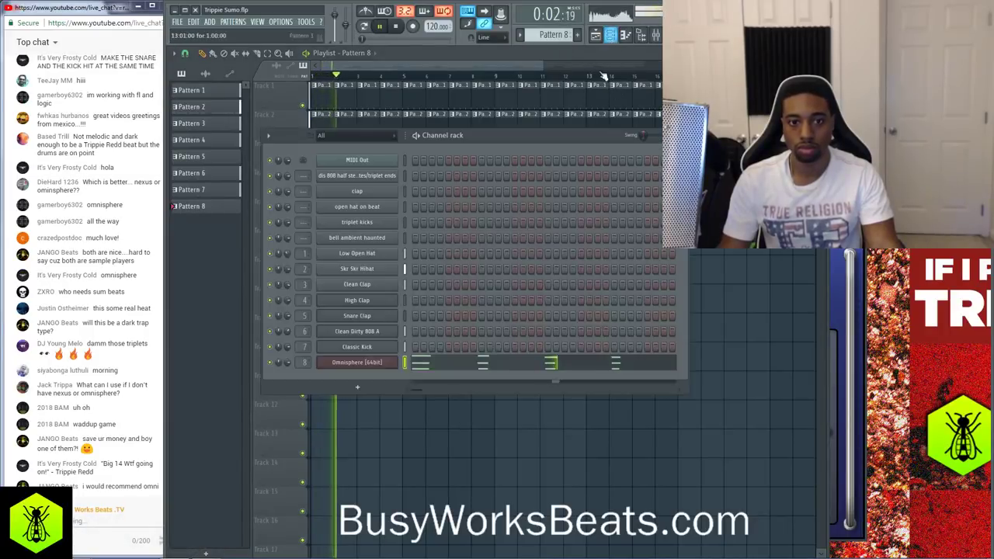
click(445, 364)
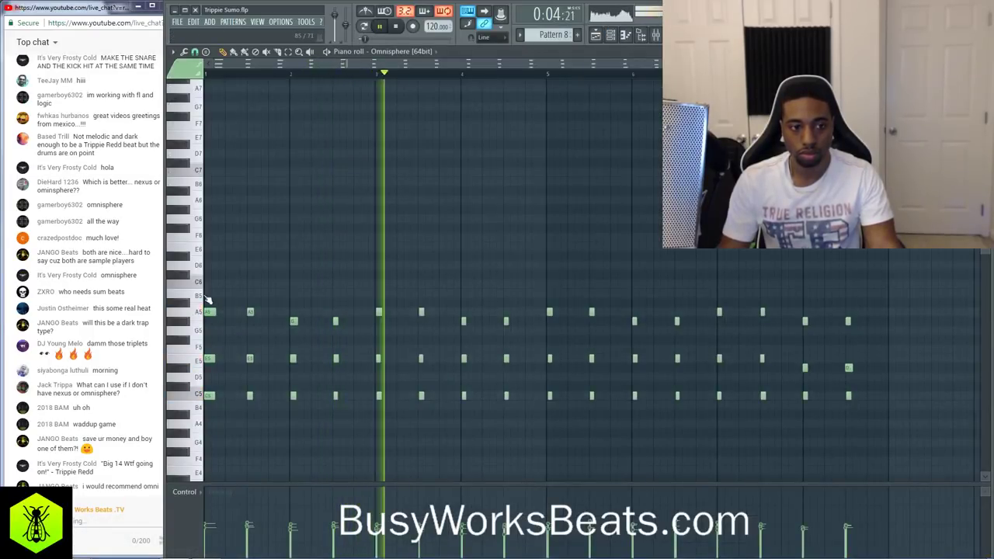
key(space)
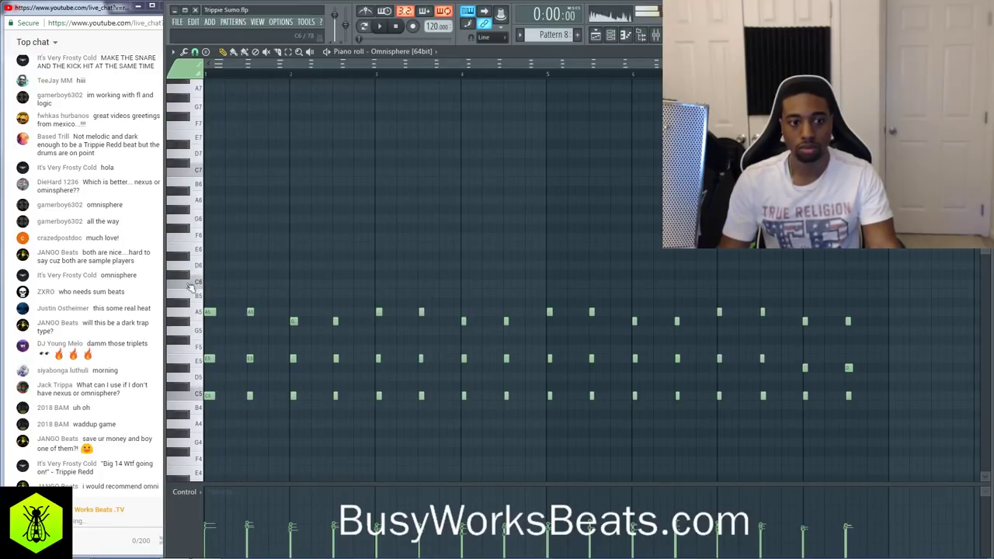
key(Up)
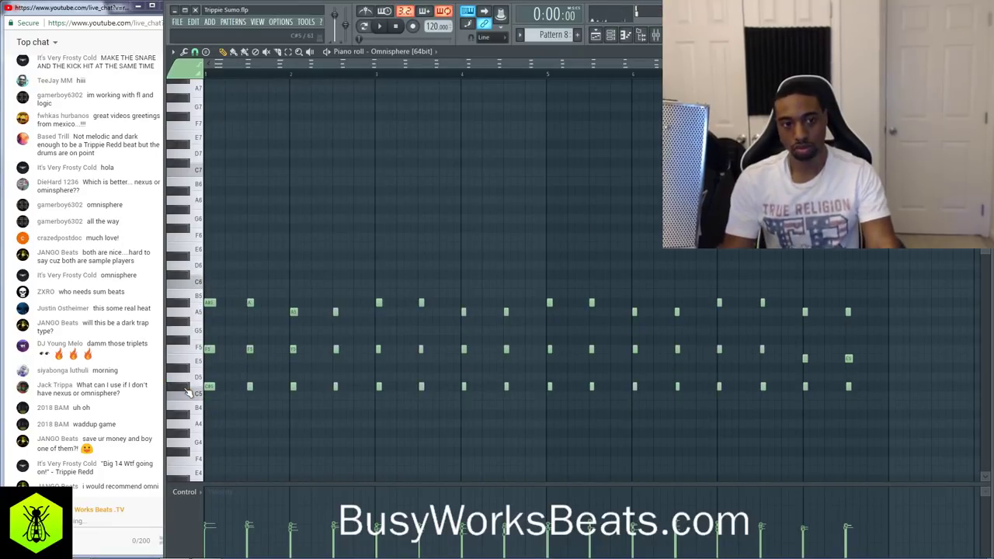
key(space)
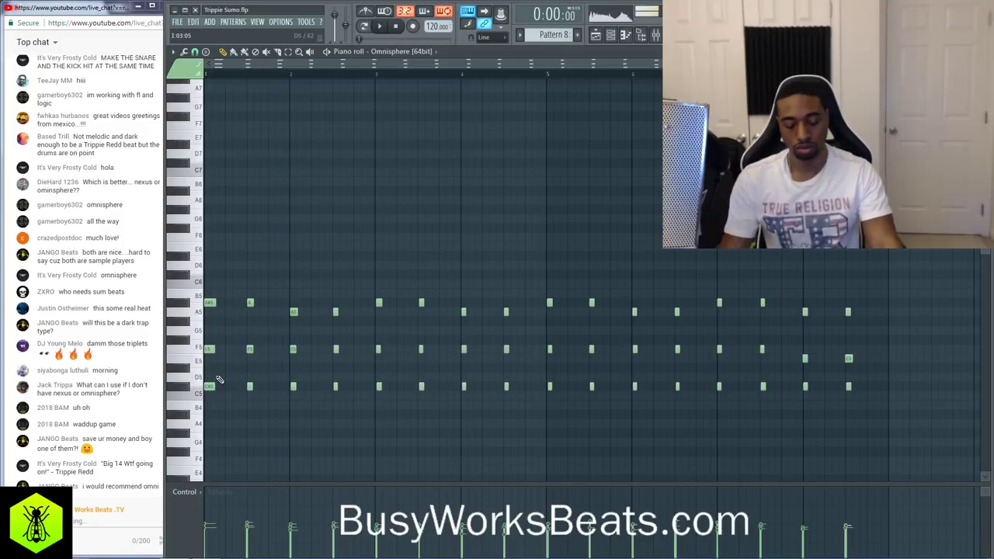
Transpose the Omnisphere notes back down one semitone and listen to them against the arrangement
key(space)
key(Down)
key(space)
key(space)
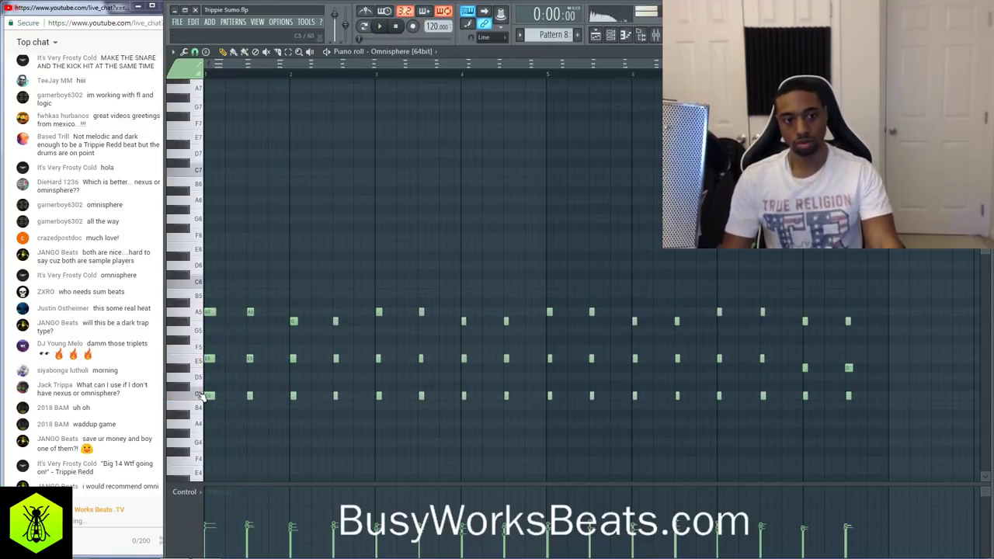
key(space)
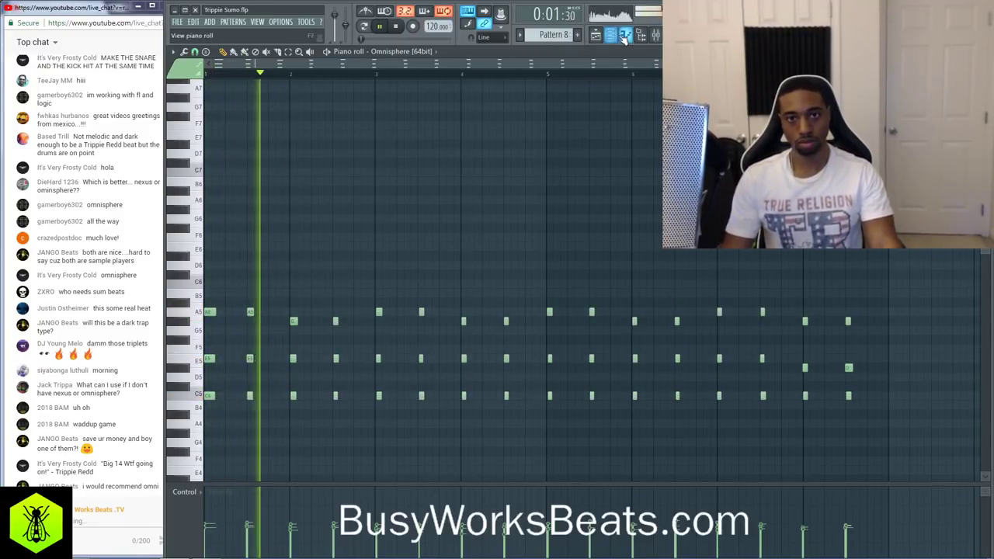
key(F6)
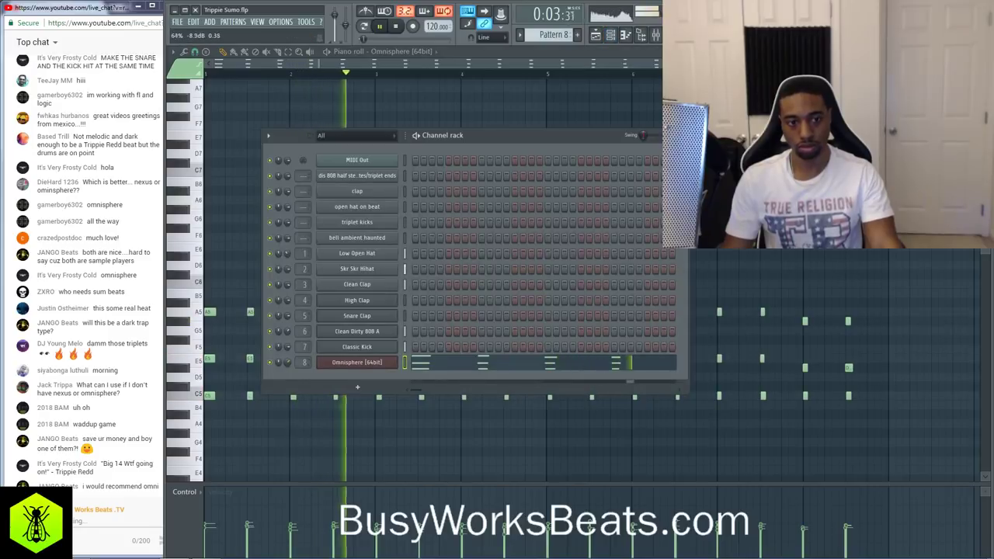
click(231, 337)
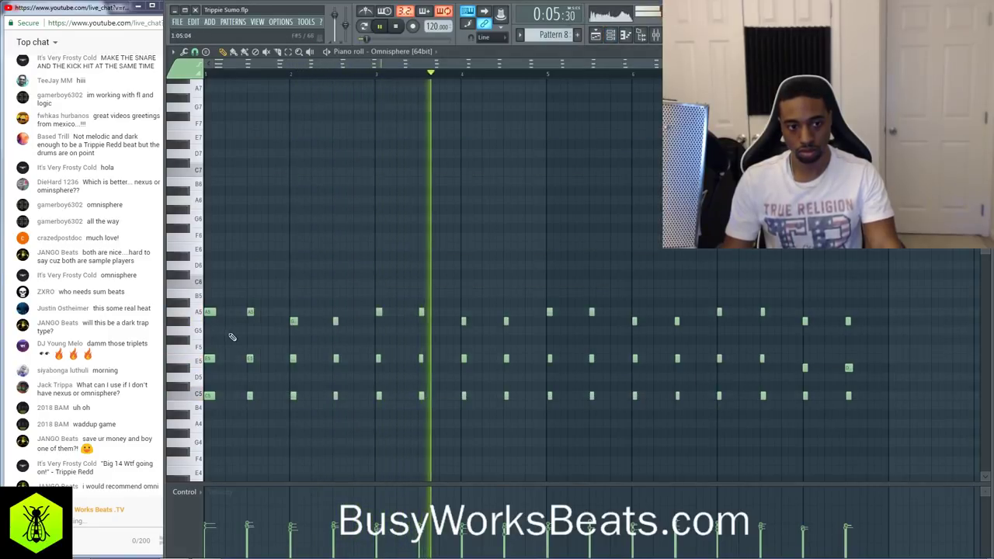
key(space)
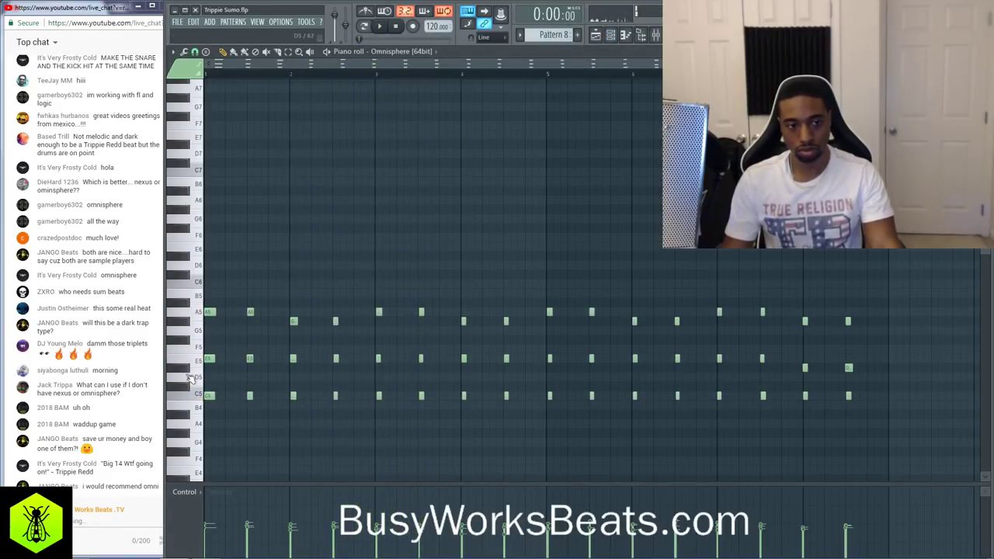
Try the first two C5 and E5 note pairs a semitone higher, then move them back down
drag(263, 398, 207, 327)
key(shift+Up)
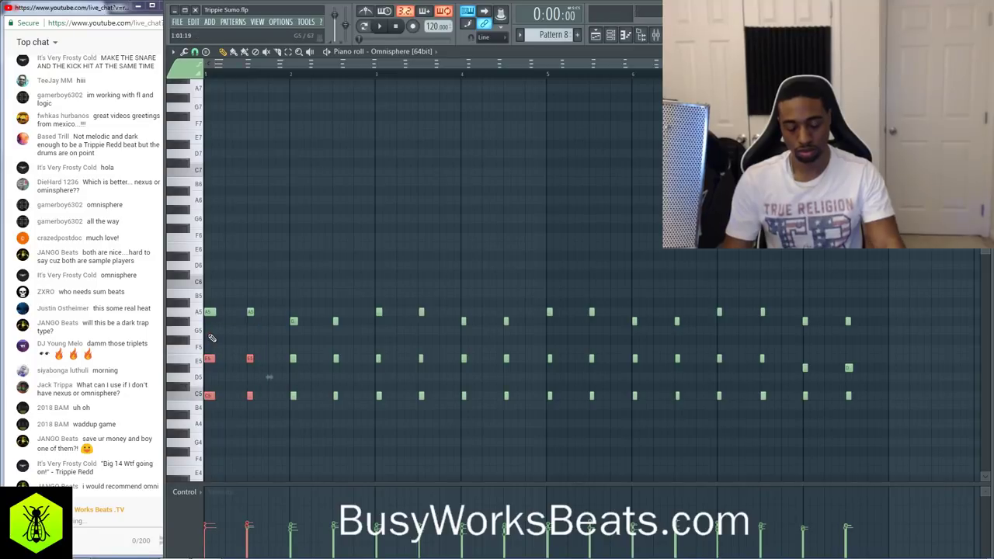
key(space)
key(shift+Down)
key(space)
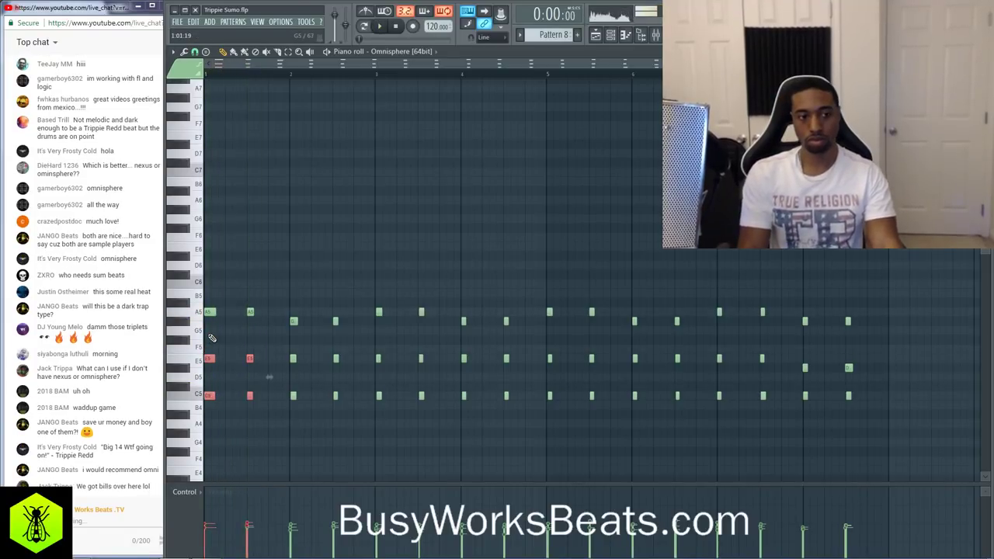
Try raising only the first two C5 notes to C#5 during playback, then return them to C5
drag(259, 406, 182, 403)
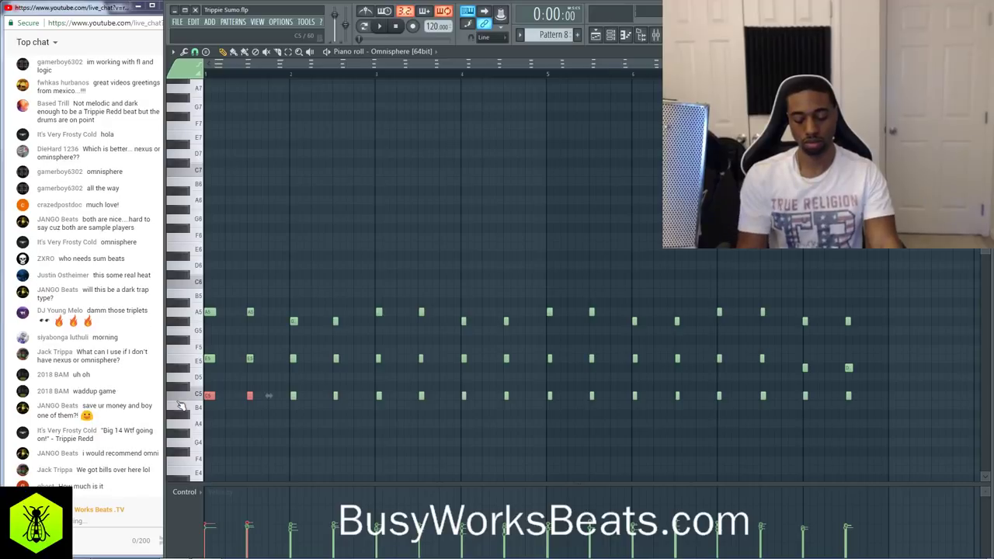
key(shift+Up)
key(space)
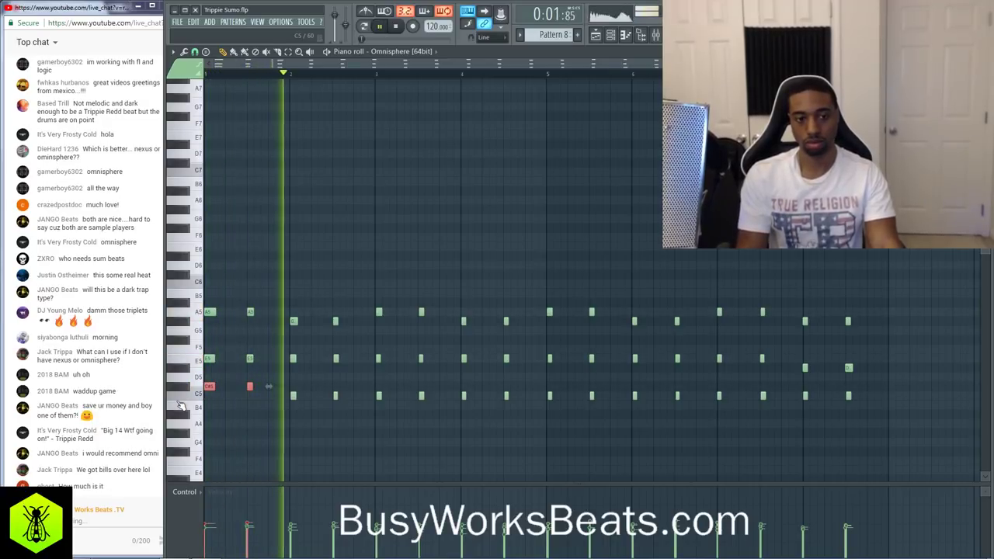
key(shift+Down)
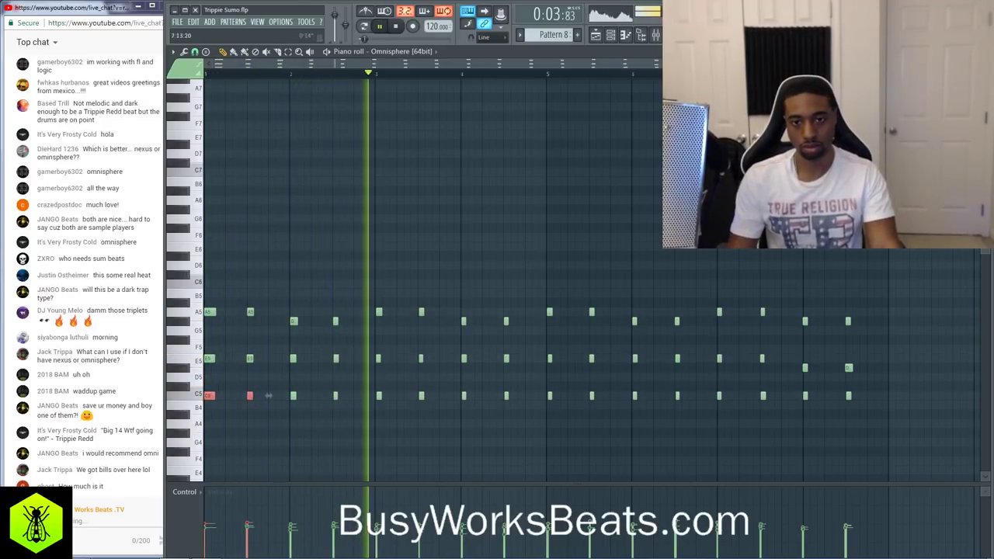
Mute the Omnisphere channel in the channel rack and listen to the arrangement without it
key(Escape)
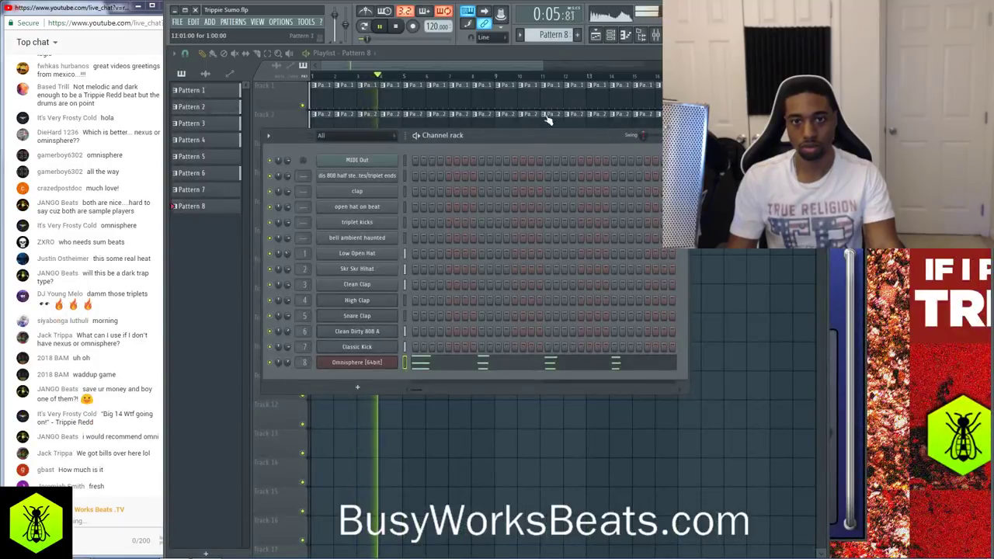
click(656, 37)
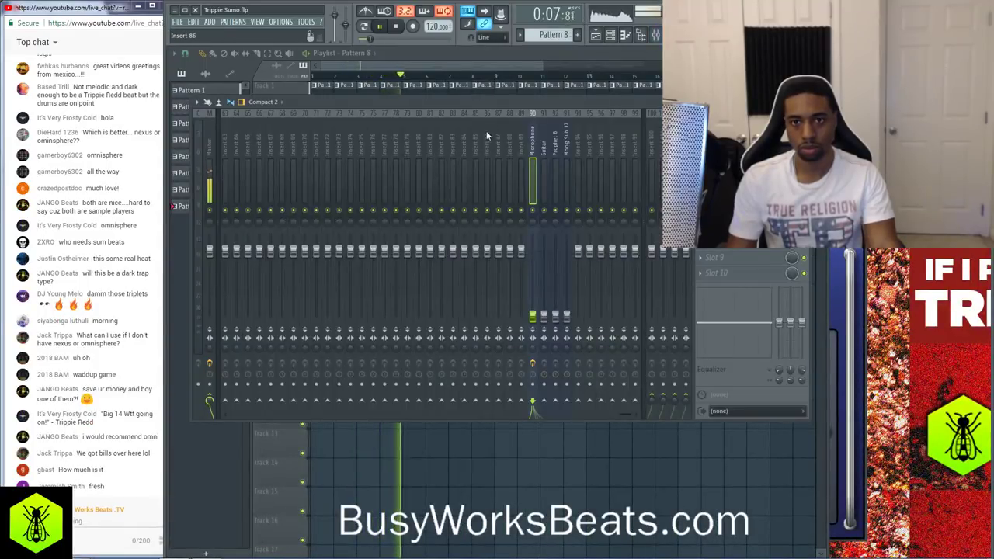
click(612, 36)
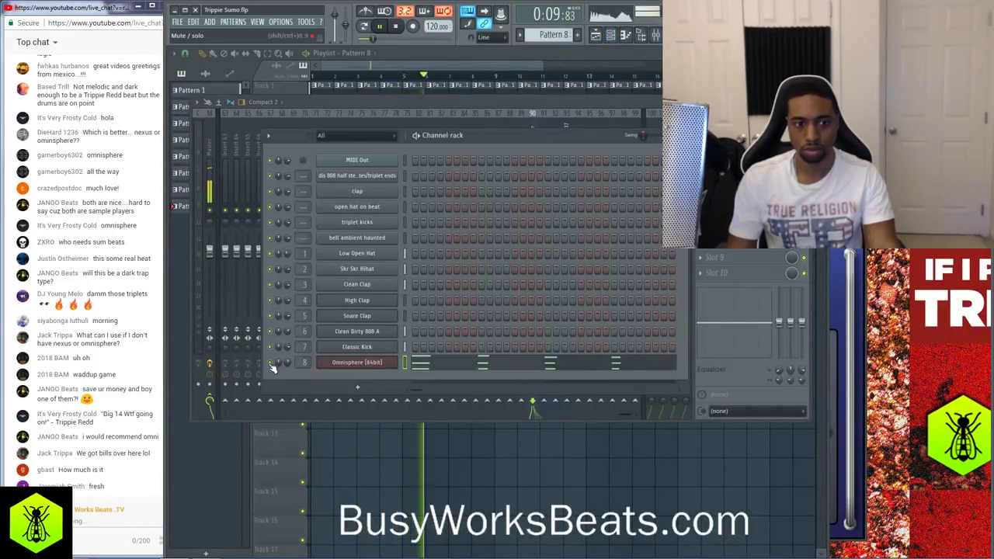
click(271, 365)
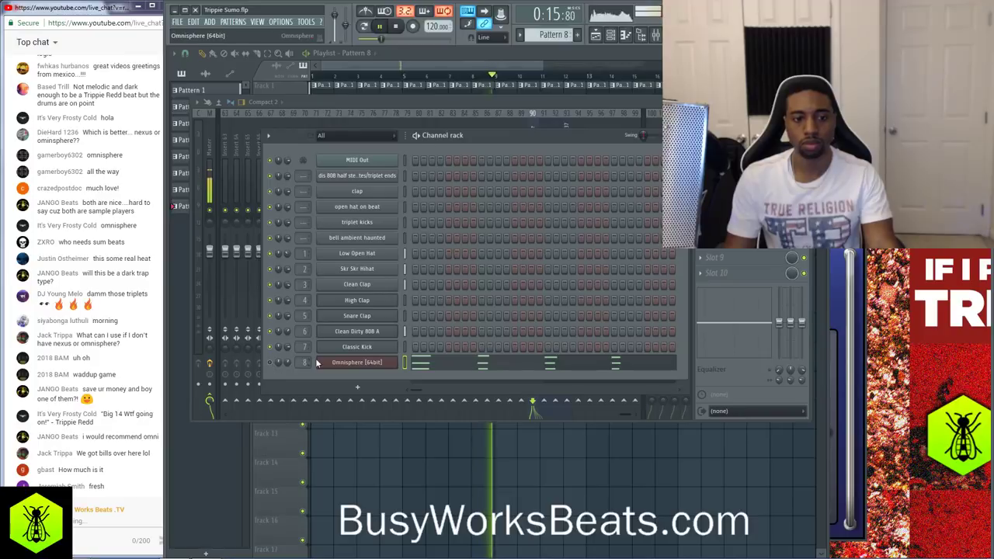
Stop playback and replace the Omnisphere channel with reFX Nexus [64bit], keeping its notes
key(space)
right_click(357, 362)
mouse_move(438, 432)
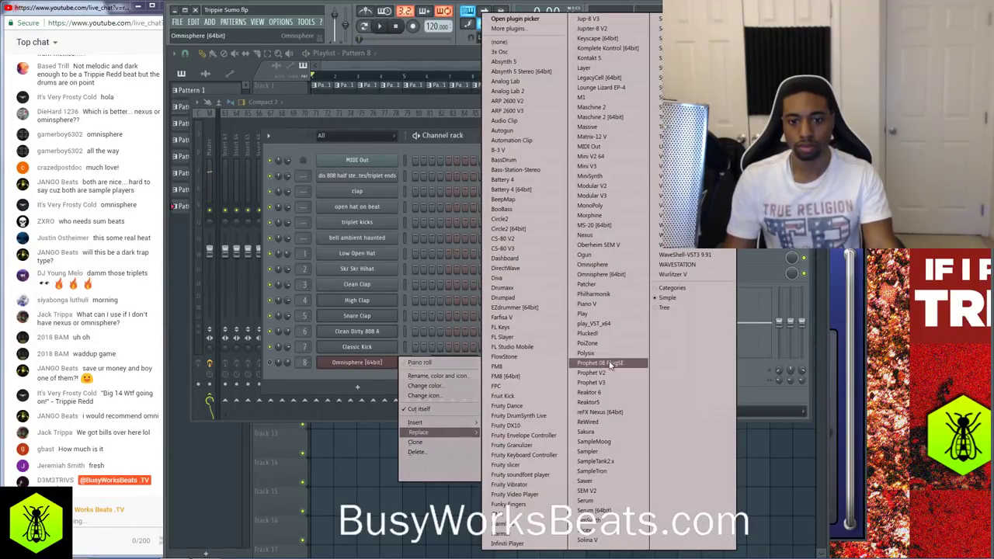
click(614, 412)
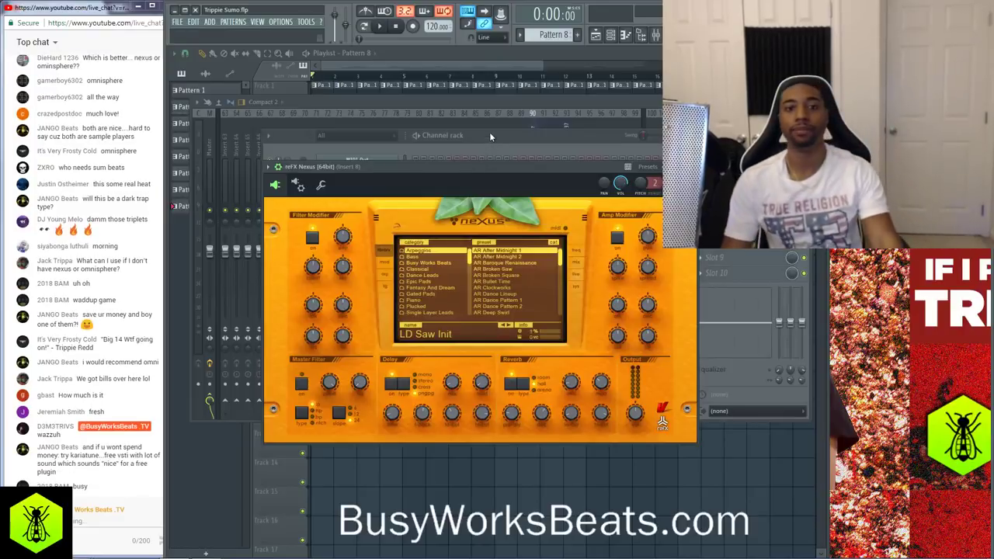
Raise the Microphone track's volume in the mixer to match the level of the regular insert tracks
click(490, 136)
click(501, 105)
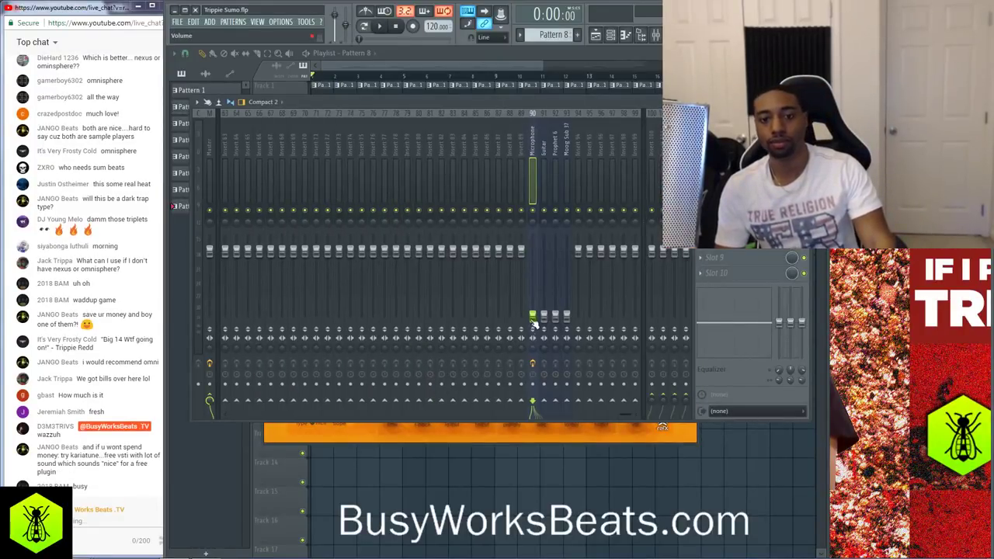
drag(533, 323, 525, 293)
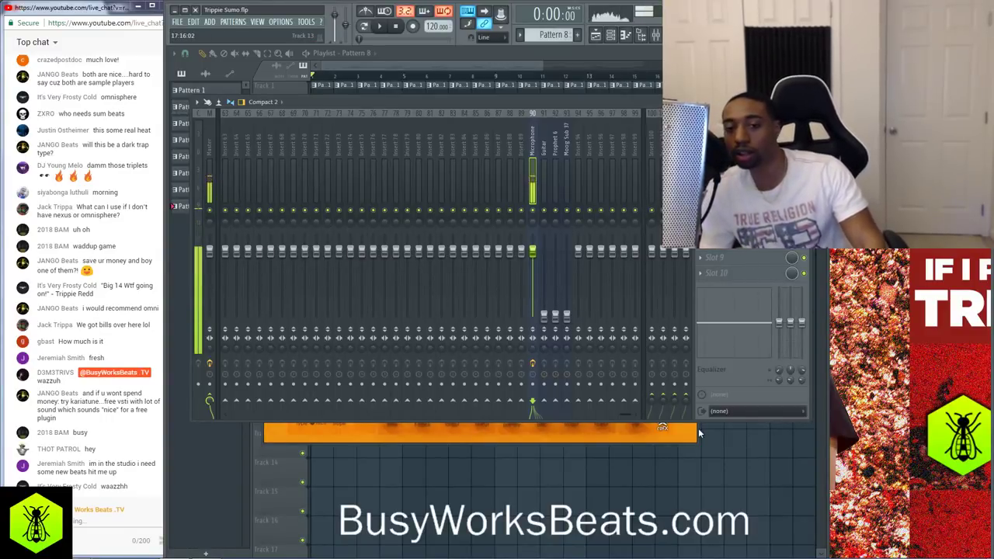
Audition the Nexus piano presets PN Ballad Epiano 2 and PN Ballad Epiano 3, and lower the Nexus mixer track to about 75%
click(675, 432)
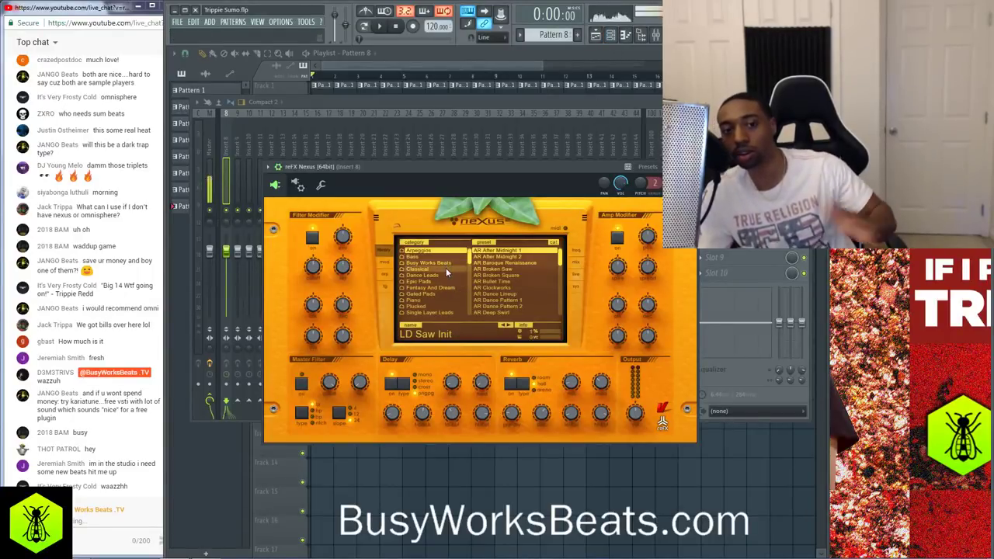
click(432, 294)
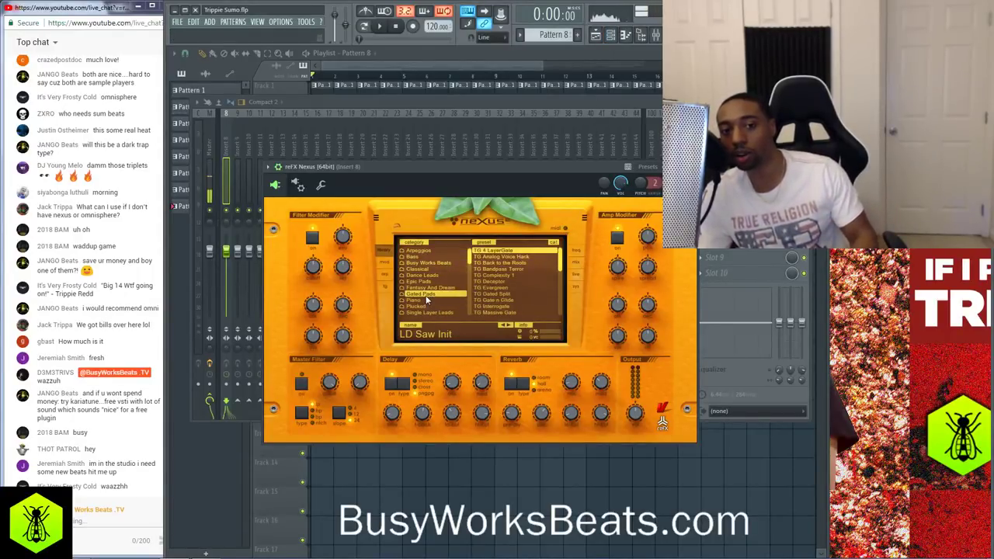
click(426, 300)
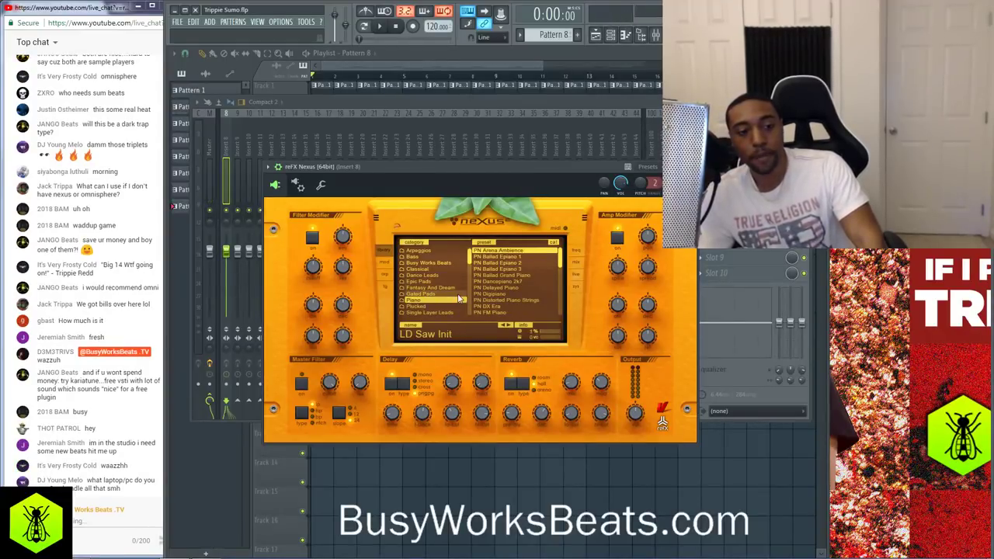
click(501, 263)
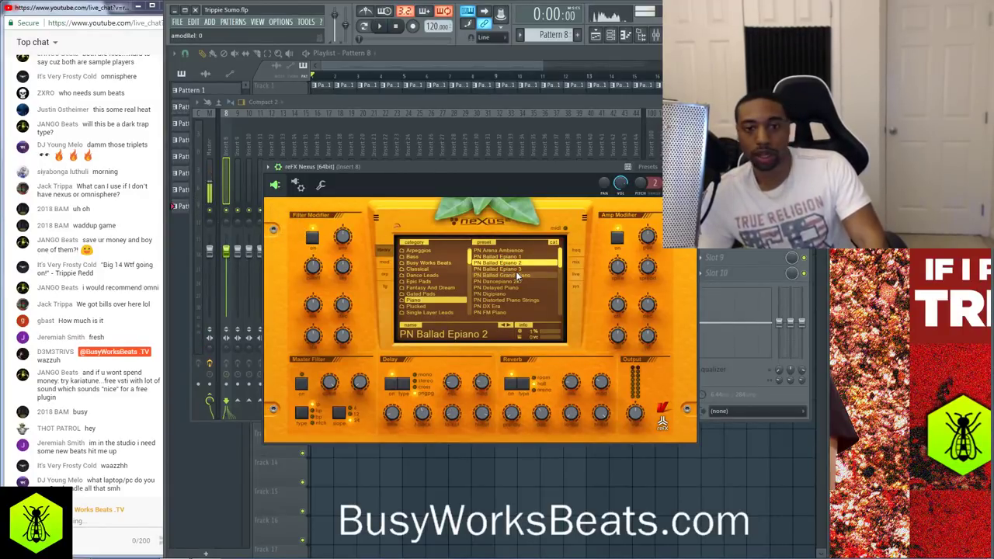
key(space)
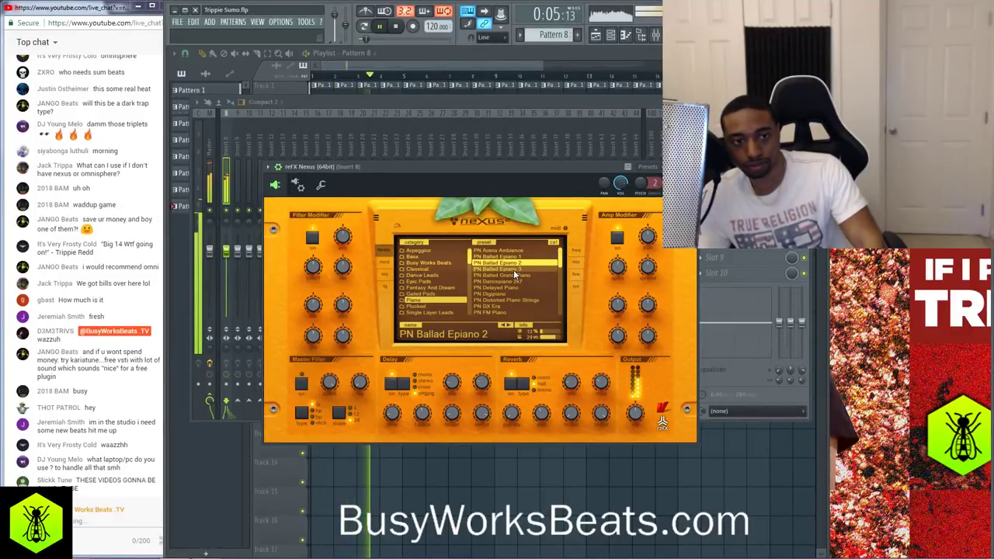
click(513, 269)
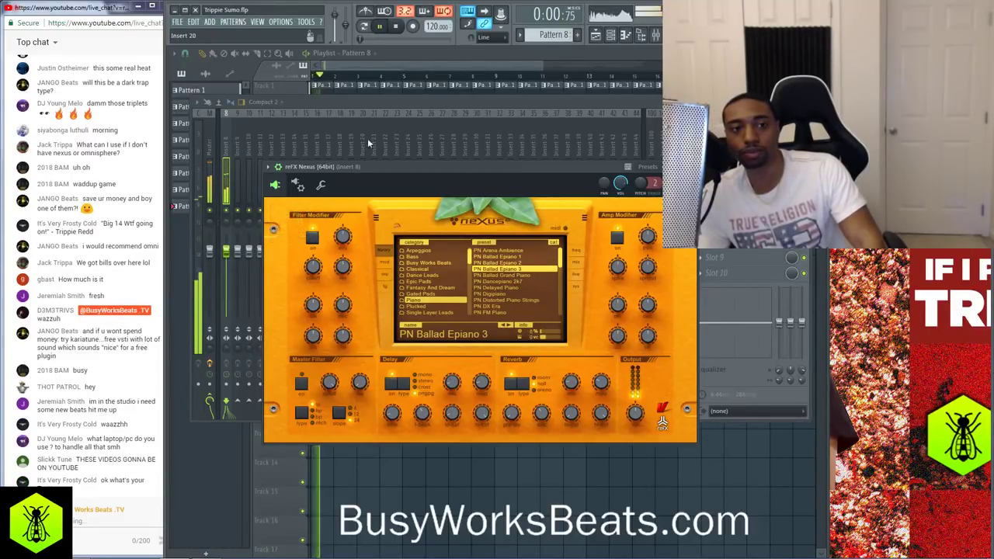
drag(226, 250, 227, 269)
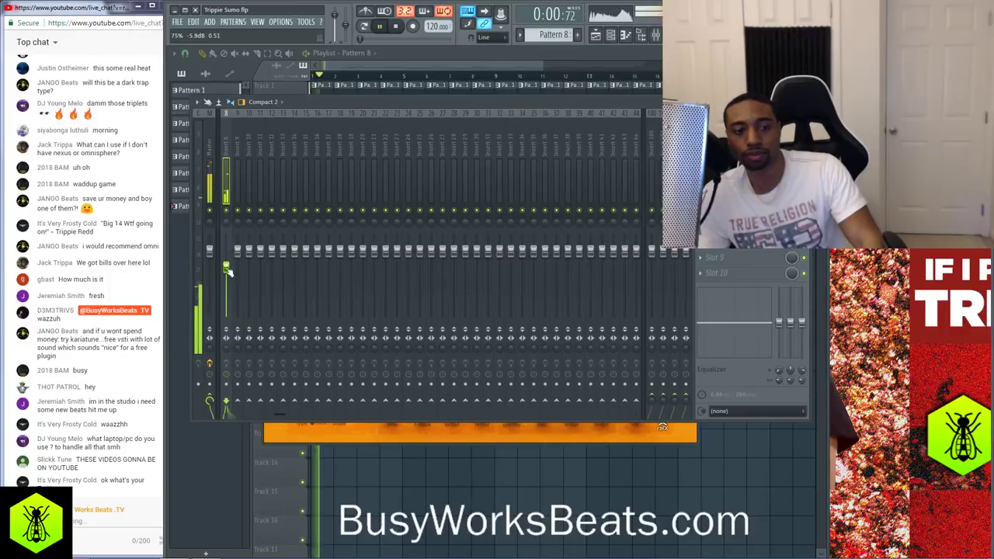
Raise the first two C5 notes of the Nexus part to C#5 in the piano roll and listen
click(610, 36)
click(457, 363)
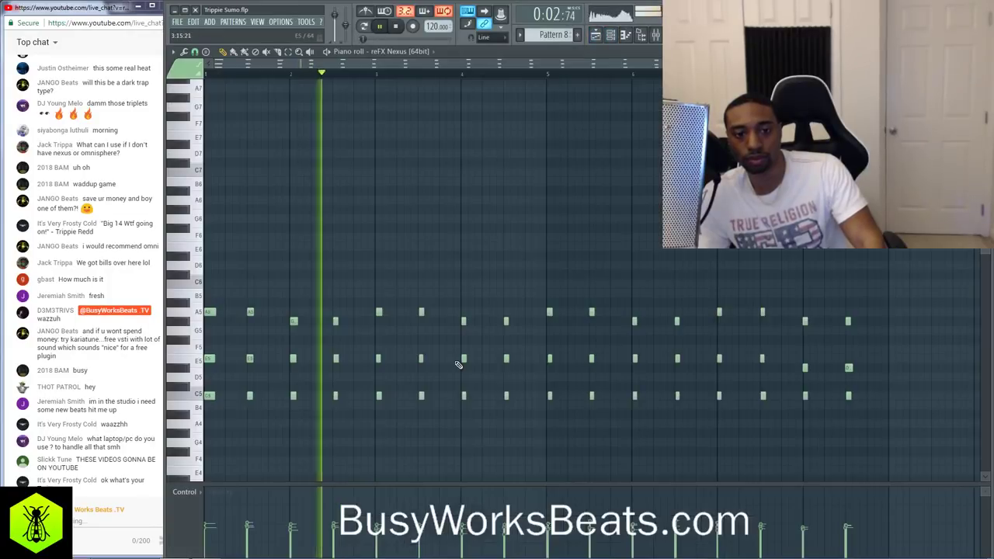
key(space)
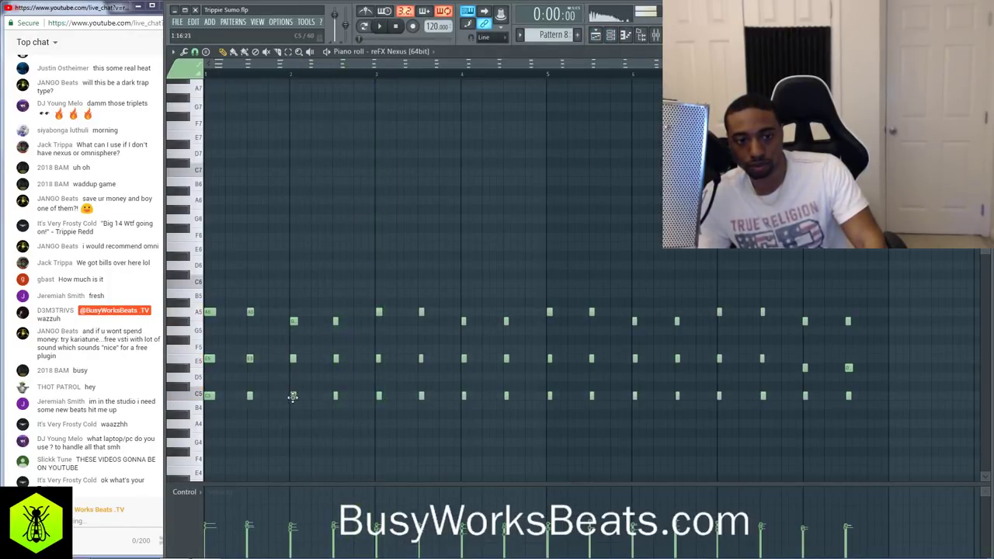
drag(274, 391, 194, 410)
key(space)
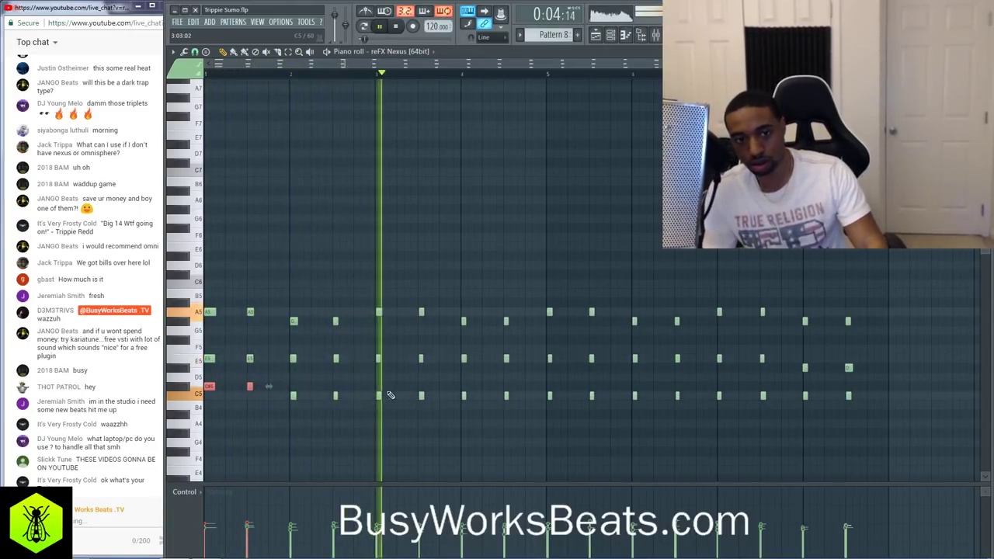
Raise the C5 note pairs in bars 3, 5 and 7 to C#5, keeping the bar 1 pair at C#5, and play the result
key(space)
drag(374, 387, 439, 401)
drag(542, 389, 603, 410)
drag(766, 405, 775, 398)
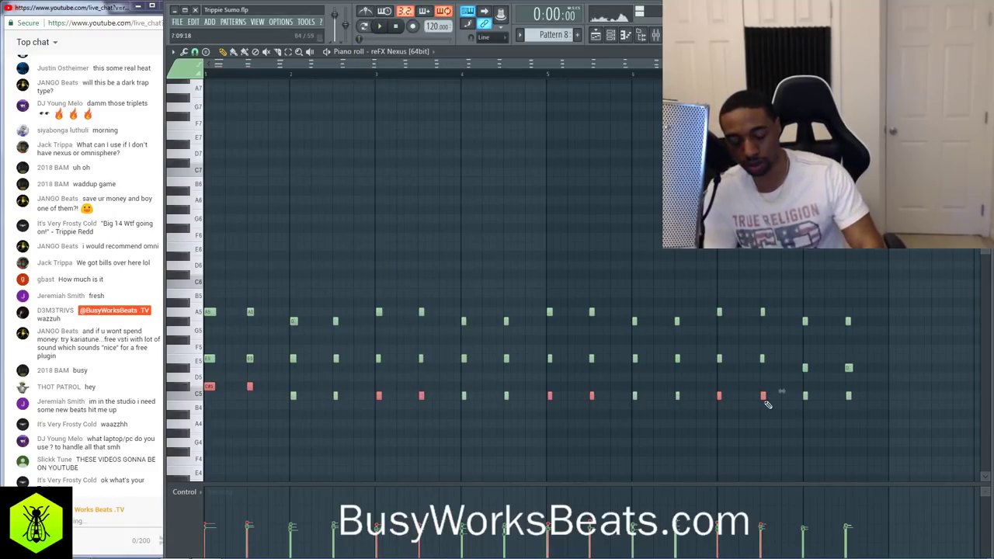
key(shift+Up)
key(space)
drag(268, 369, 208, 391)
key(shift+Down)
key(space)
key(space)
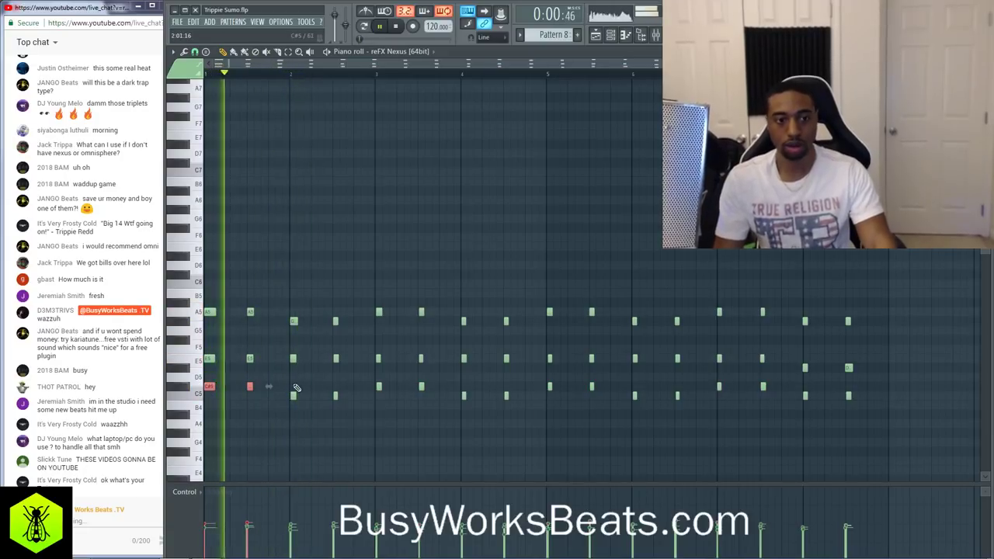
ctrl+click(337, 181)
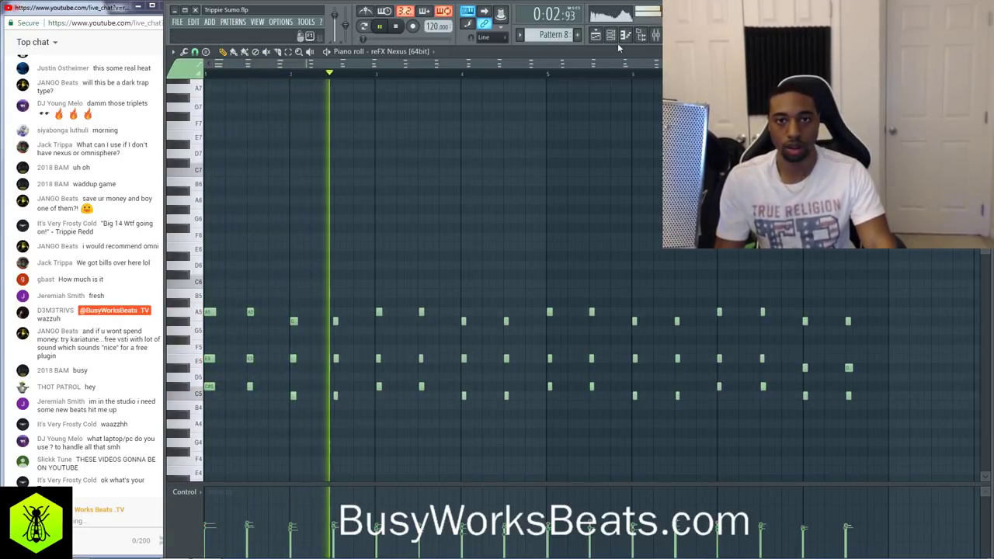
Audition PN Dancepiano 2k7 and PN Delayed Piano in Nexus, load PN Digipiano, and replay the pattern from the start
key(F6)
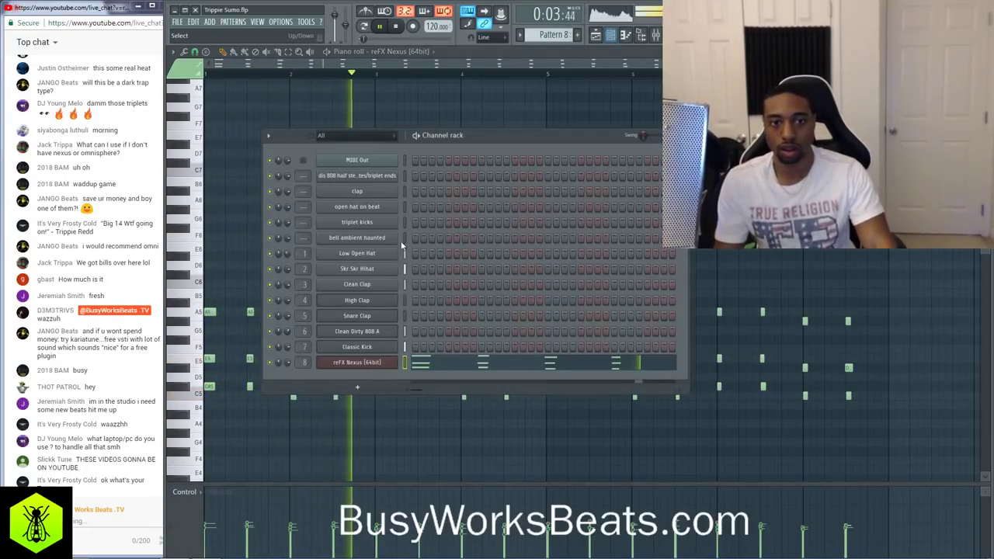
click(376, 362)
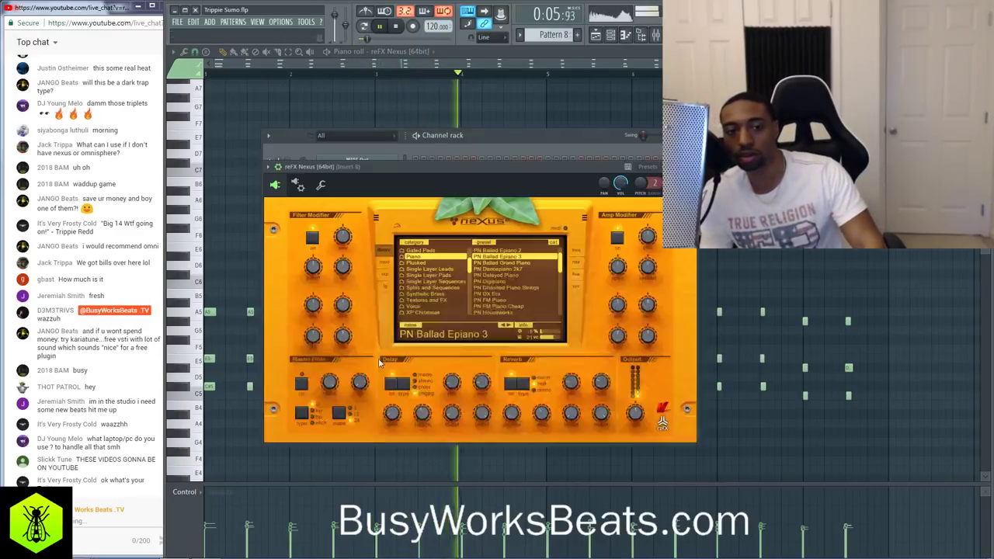
click(501, 269)
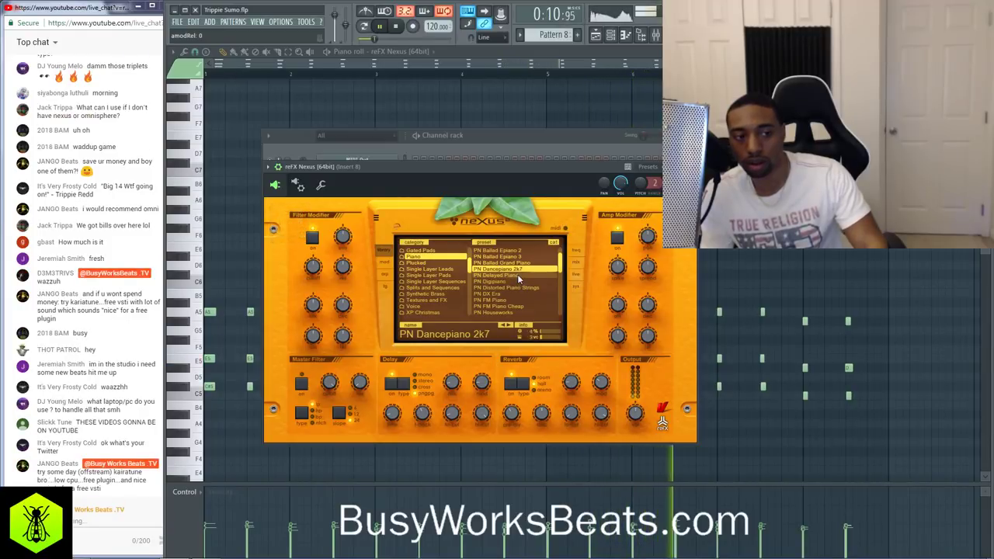
click(517, 275)
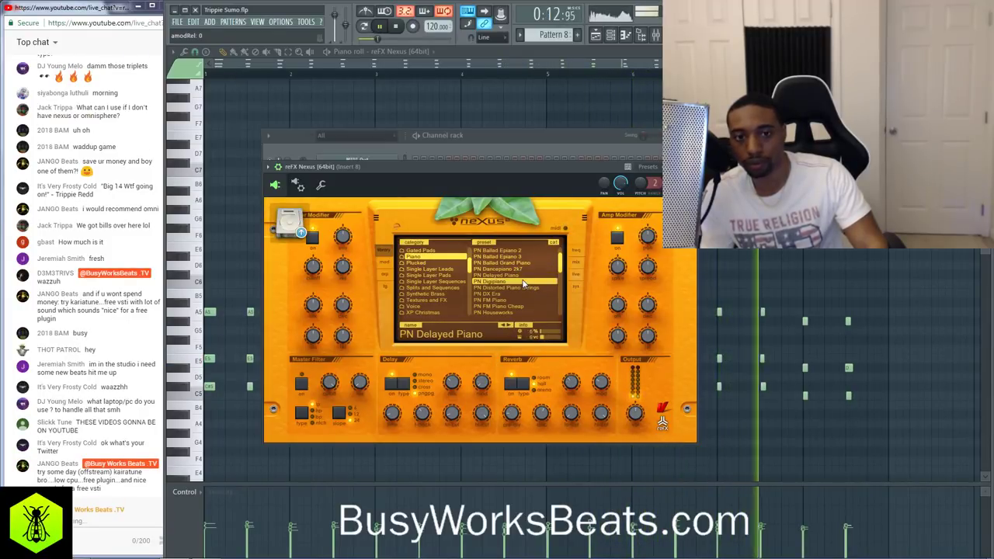
click(518, 281)
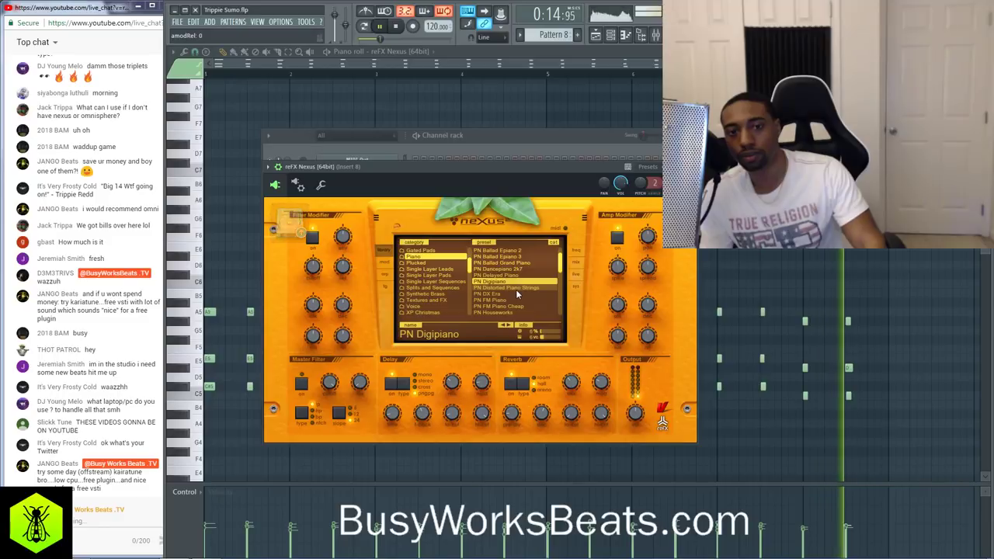
key(space)
key(space)
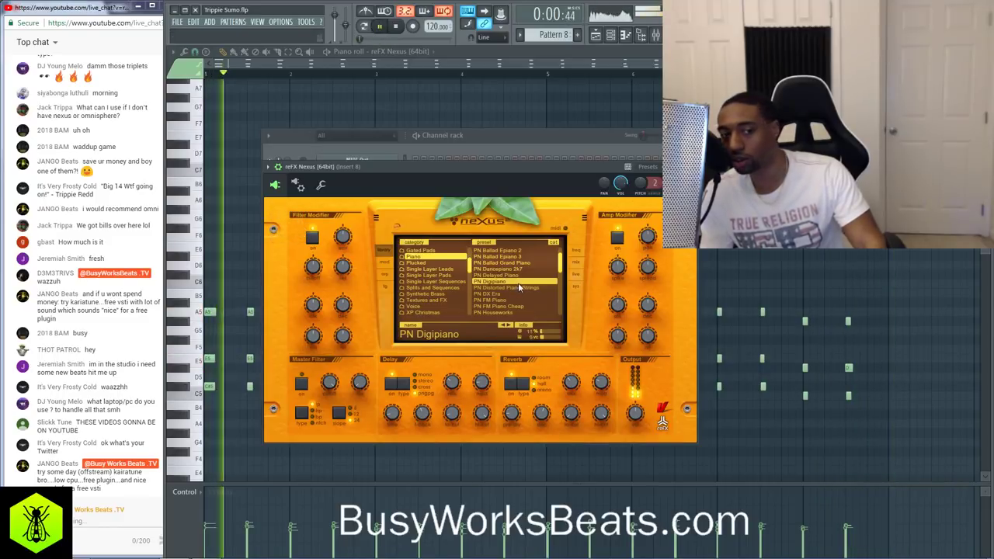
Check the Nexus track in the mixer during playback and save the project
key(F9)
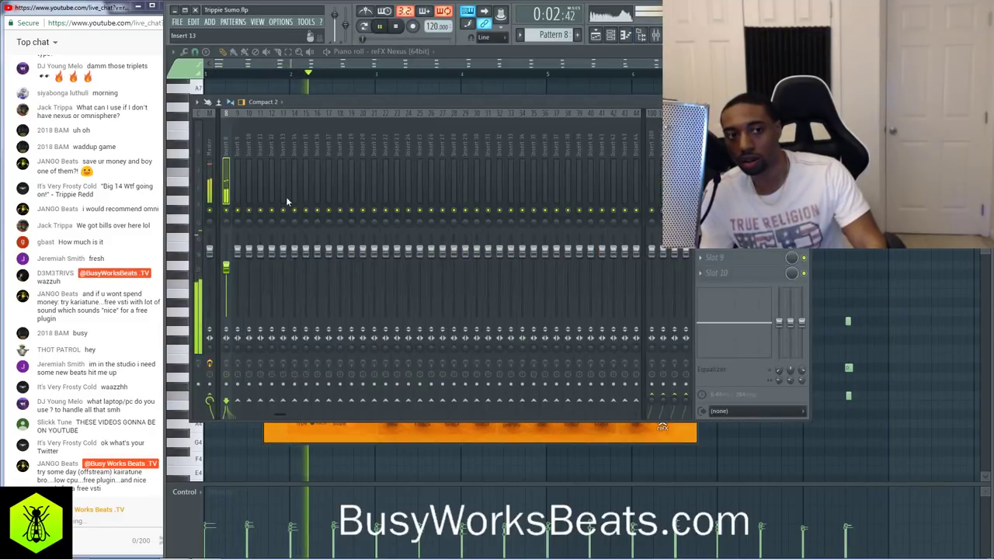
key(F9)
key(ctrl+s)
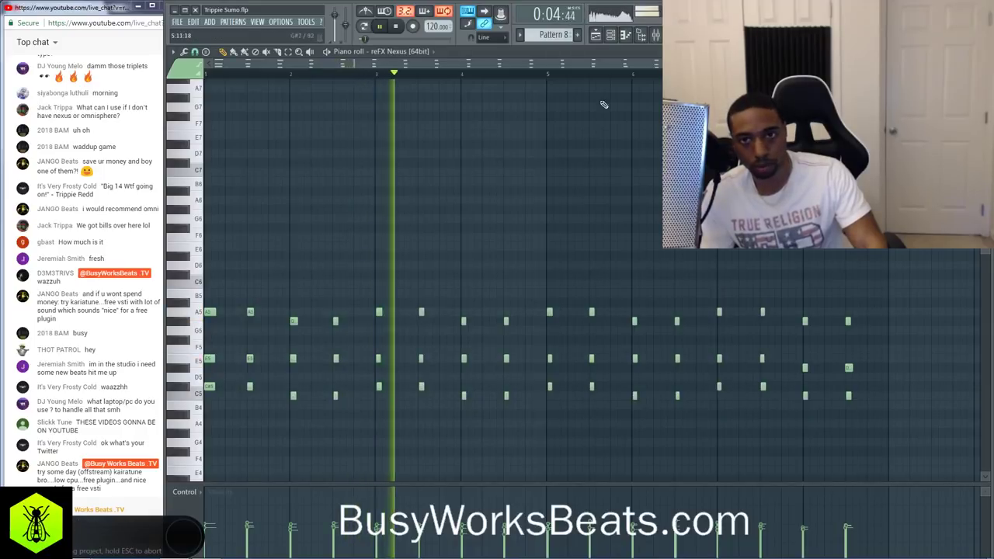
Lower the Nexus mixer track to about 64%, stop playback and save the project again
key(F9)
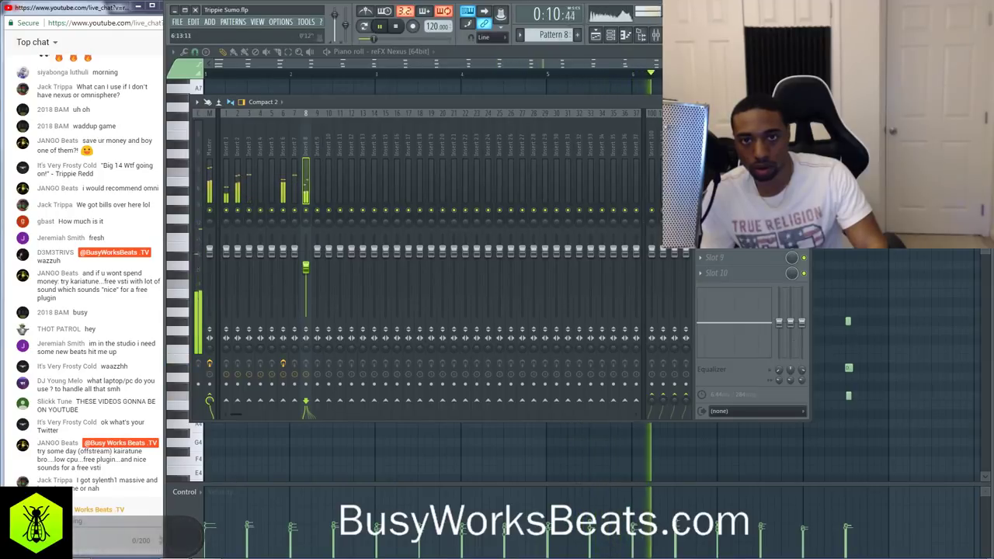
key(space)
key(F6)
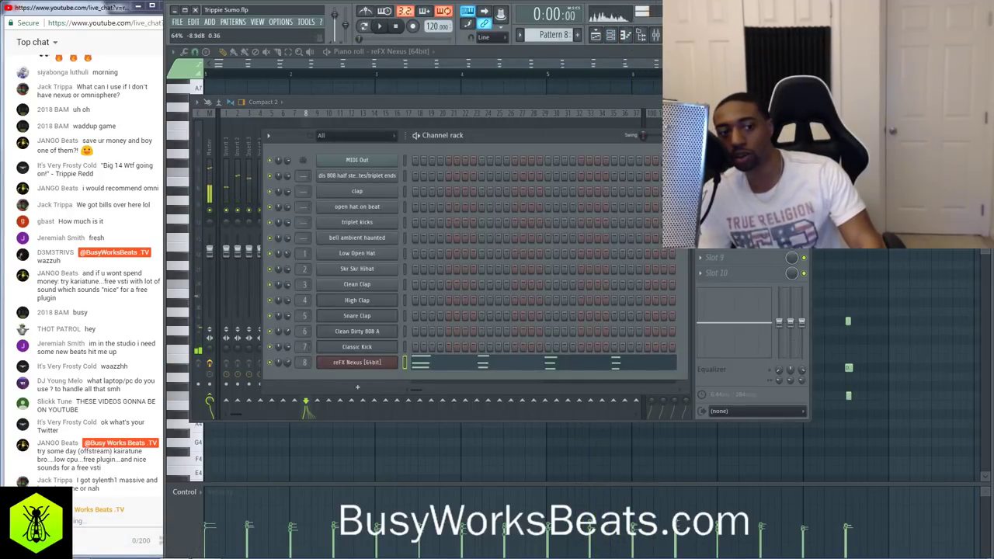
click(848, 200)
key(ctrl+s)
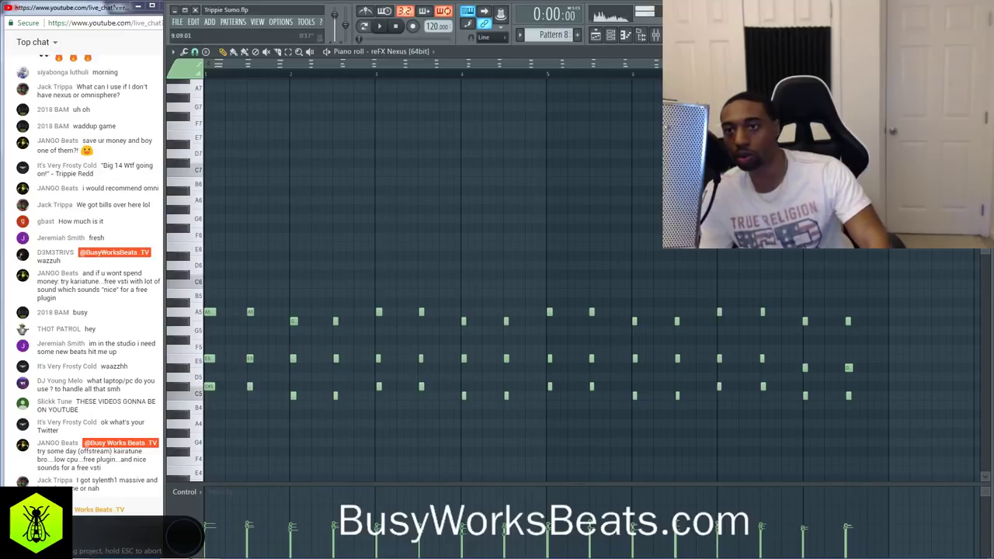
Close the piano roll and play the arrangement briefly to hear the Nexus melody with the drums
click(986, 52)
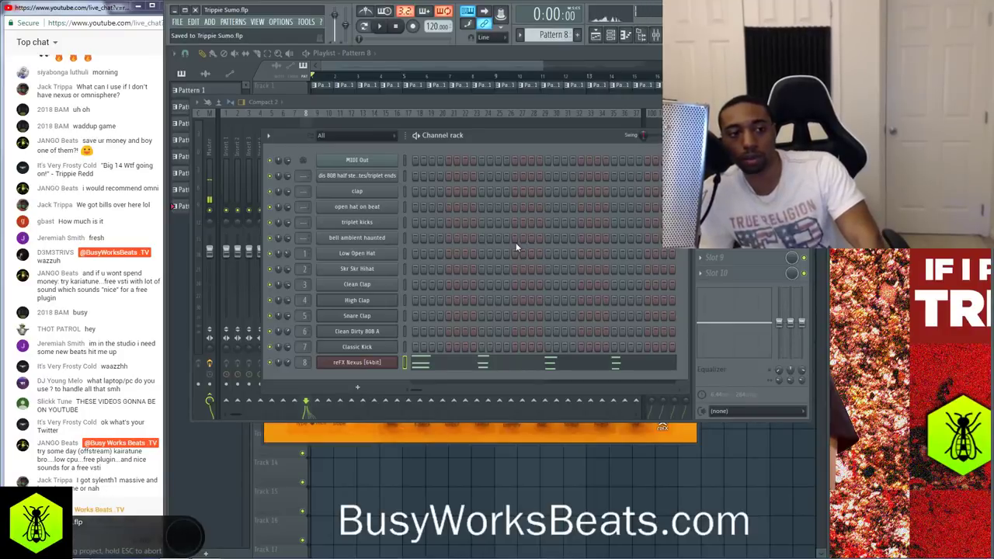
key(space)
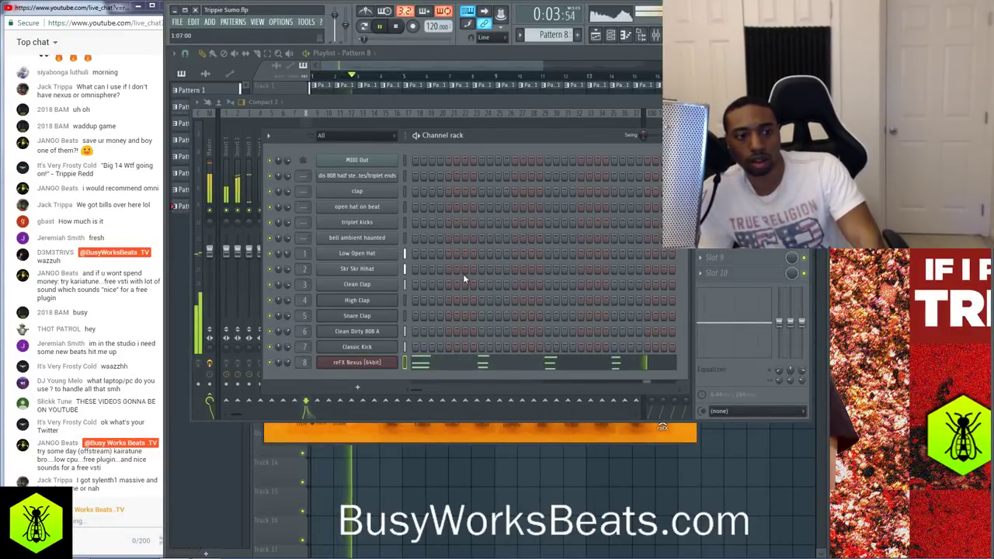
key(space)
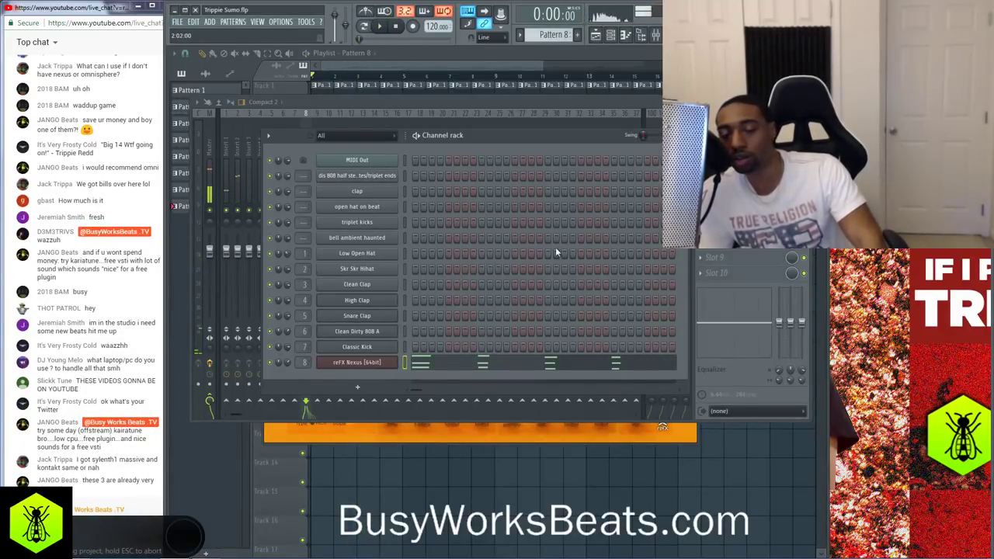
Select empty Pattern 9, play the arrangement briefly from the playlist, and add an Omnisphere [64bit] channel
drag(560, 35, 561, 29)
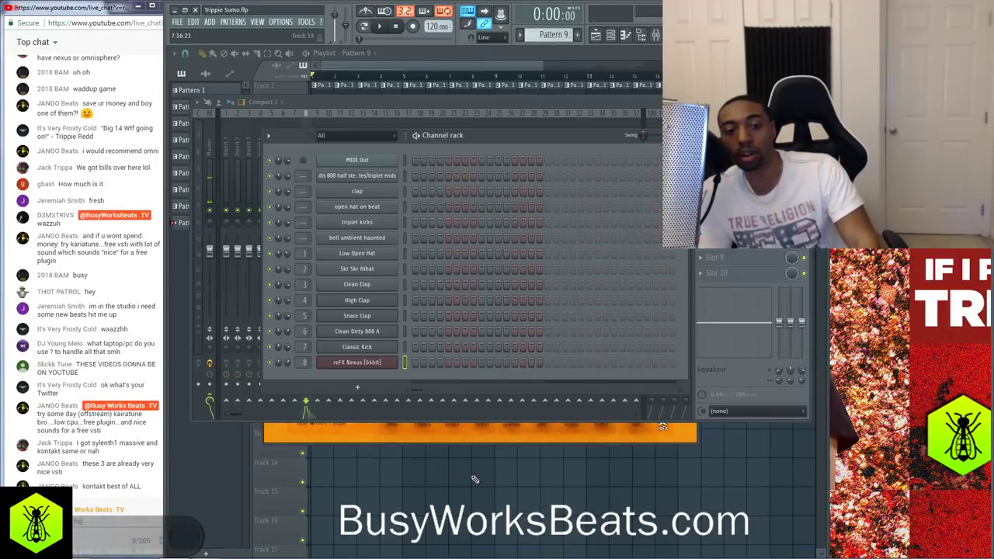
key(F12)
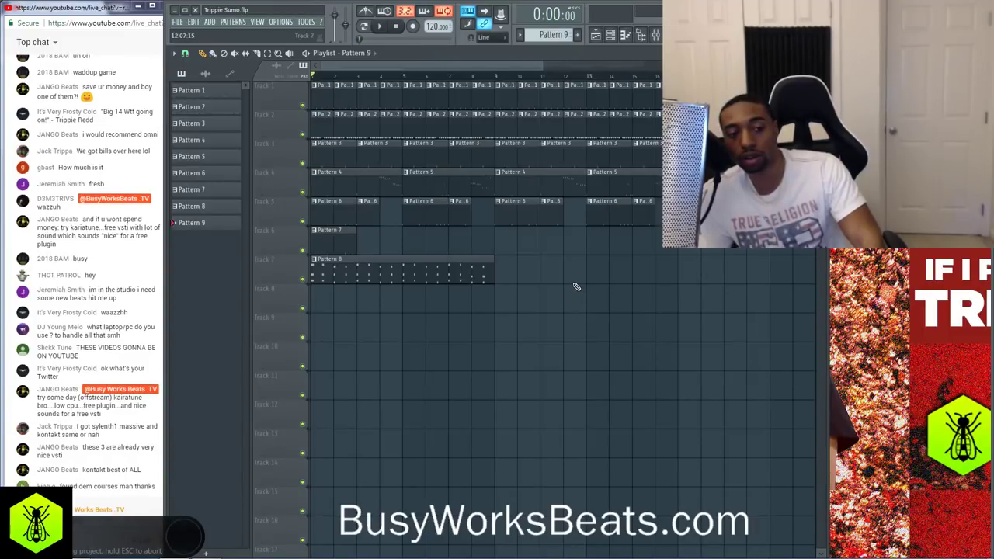
key(space)
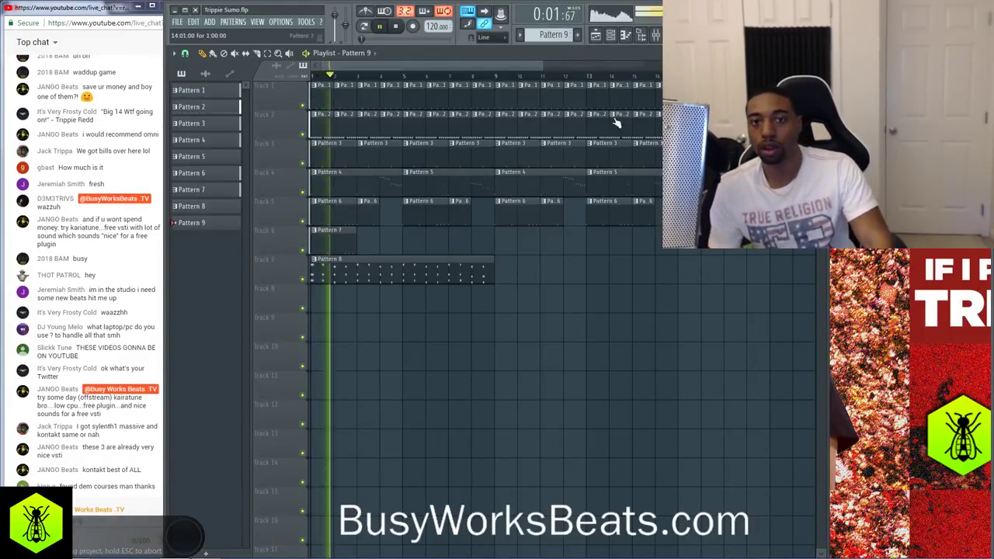
click(610, 35)
click(324, 383)
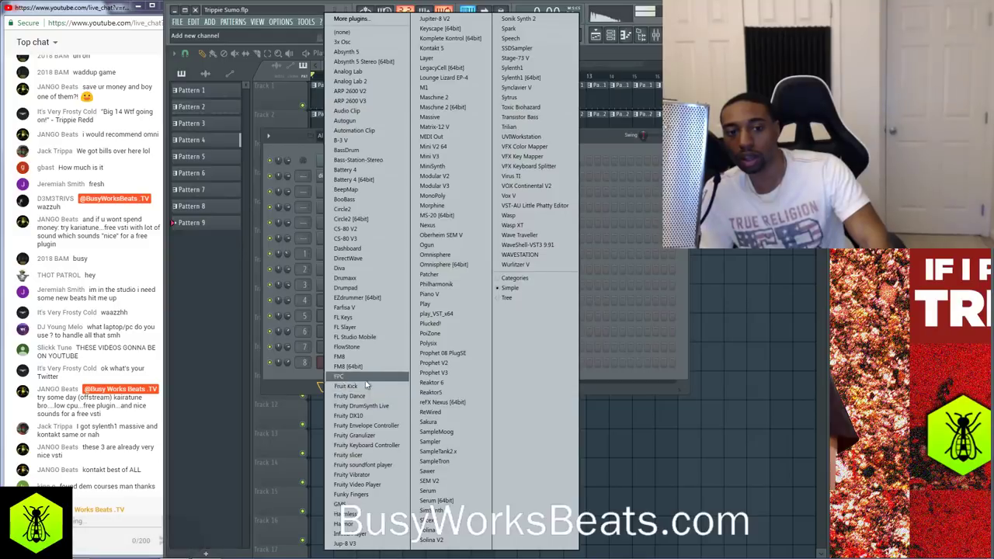
click(444, 265)
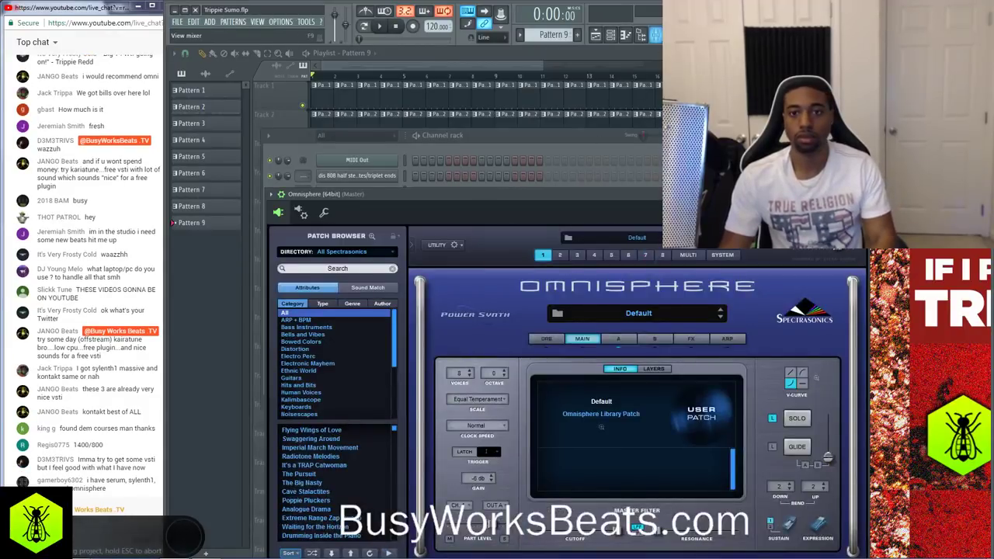
Pull the Microphone mixer track's volume all the way down and close the mixer
click(656, 35)
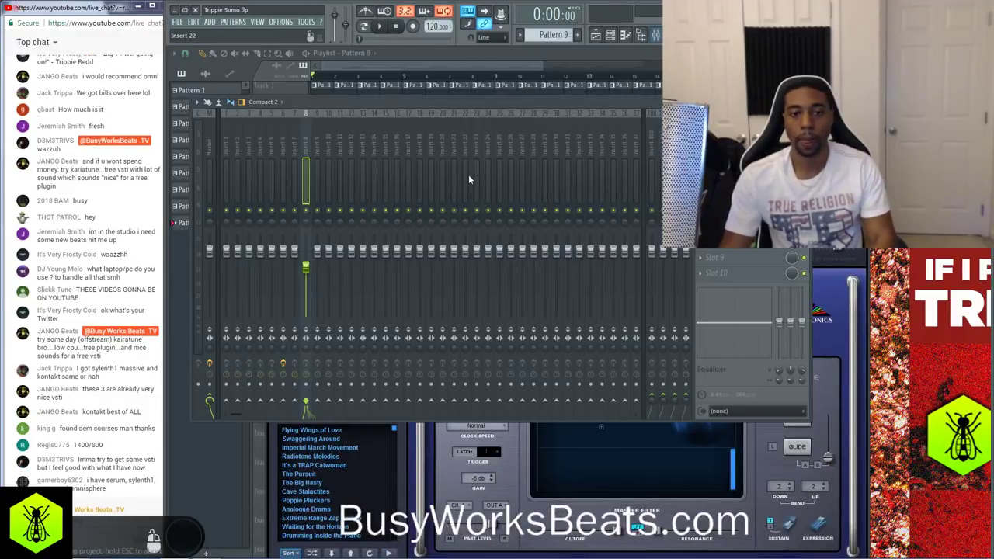
scroll(438, 149, right, 10)
click(533, 263)
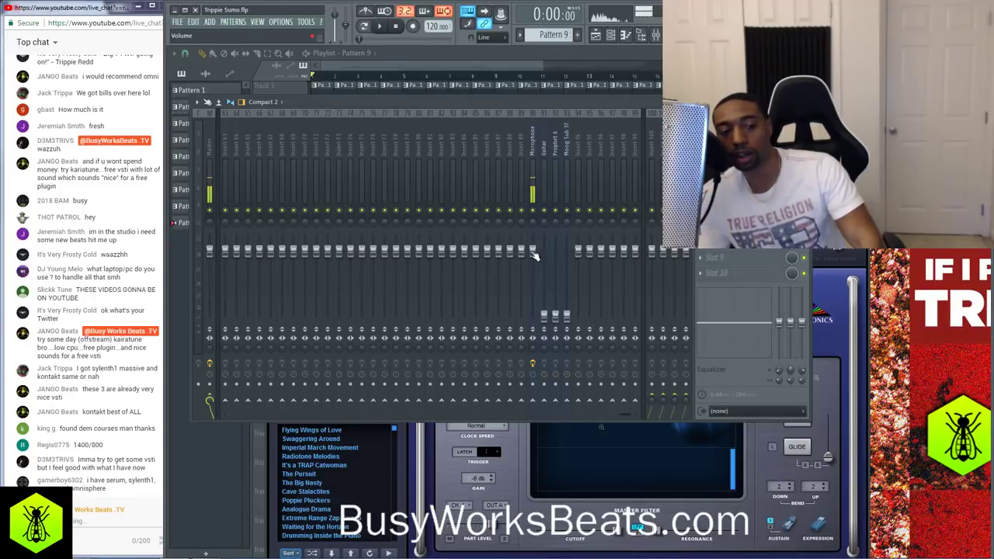
drag(534, 253, 534, 318)
key(F9)
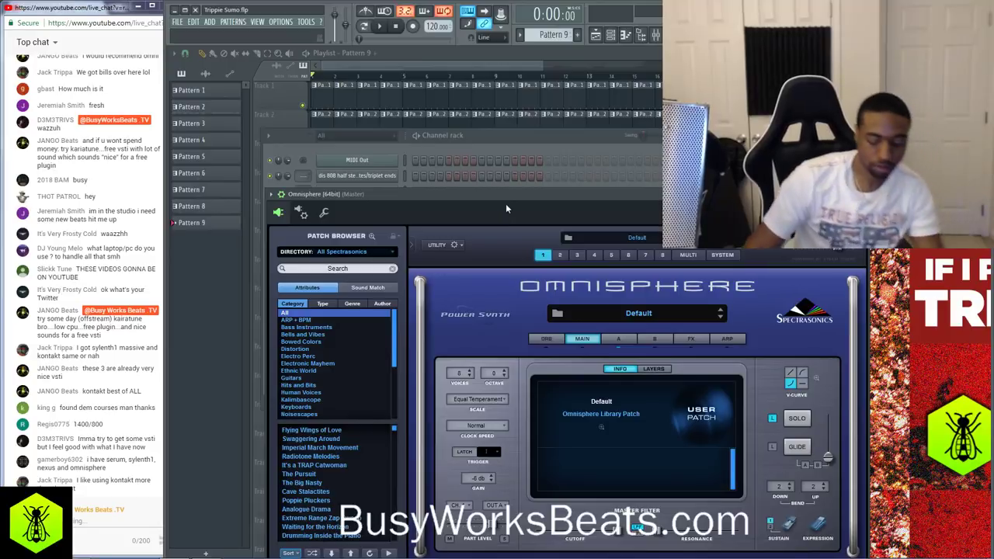
Delete the Pattern 4 and Pattern 6 clips from the first four bars plus the Pattern 7 clip, and start playback
click(442, 63)
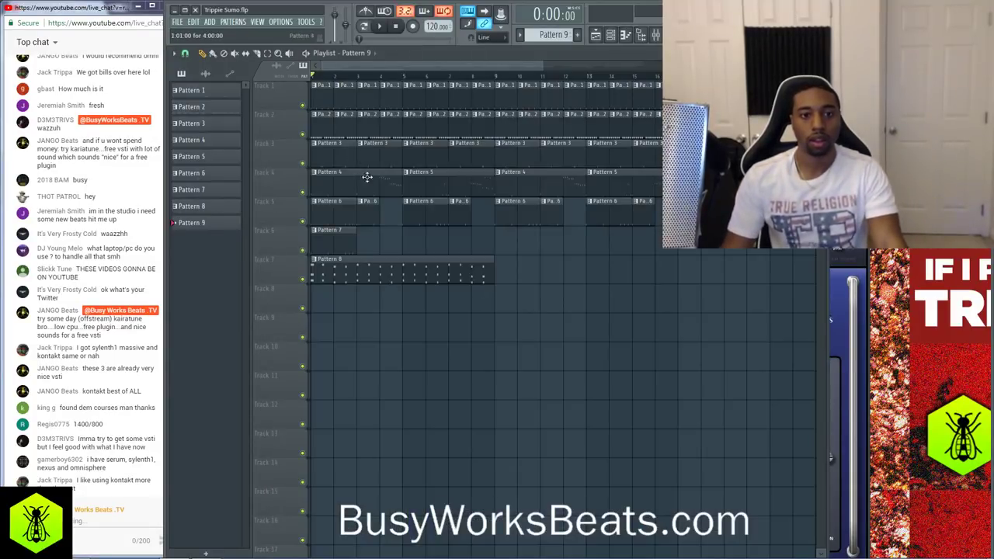
drag(380, 182, 313, 205)
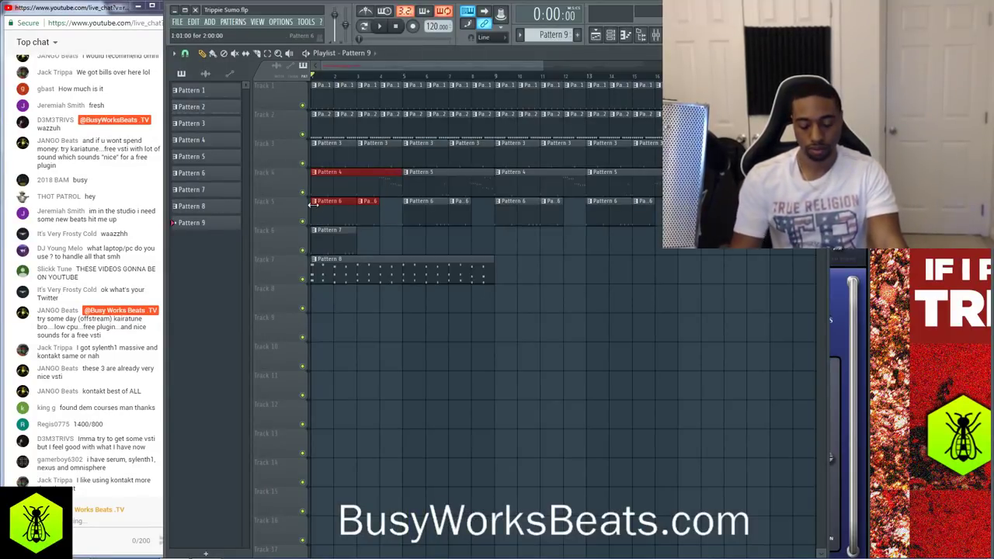
key(Delete)
key(space)
right_click(347, 246)
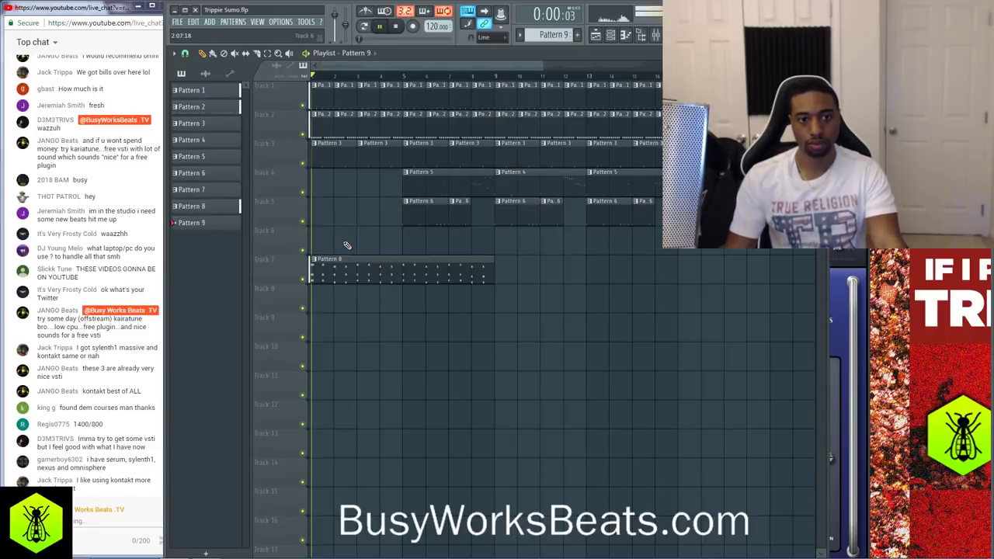
Duplicate the Pattern 8 clip on Track 7 so the copy starts at bar 9
scroll(420, 81, down, 1)
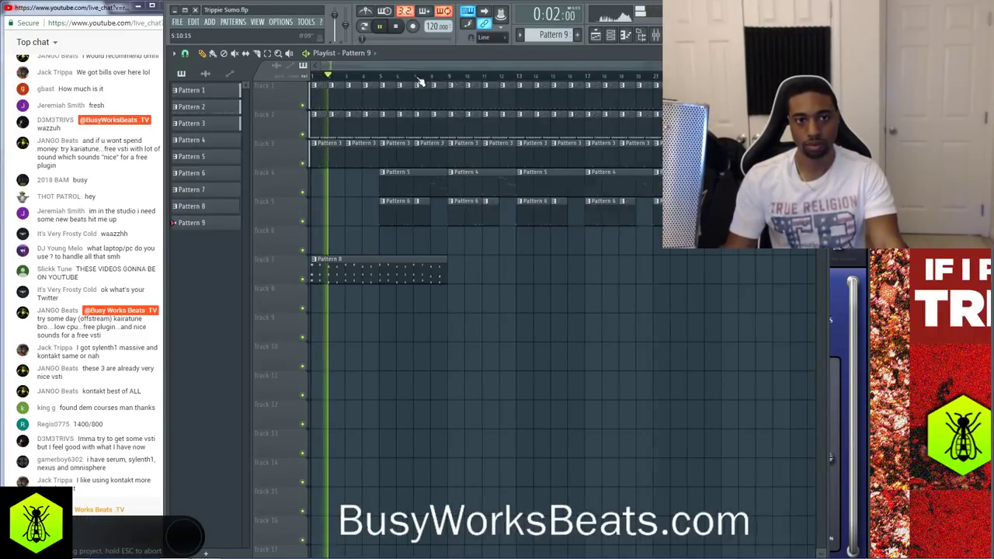
scroll(420, 81, down, 1)
drag(356, 273, 452, 249)
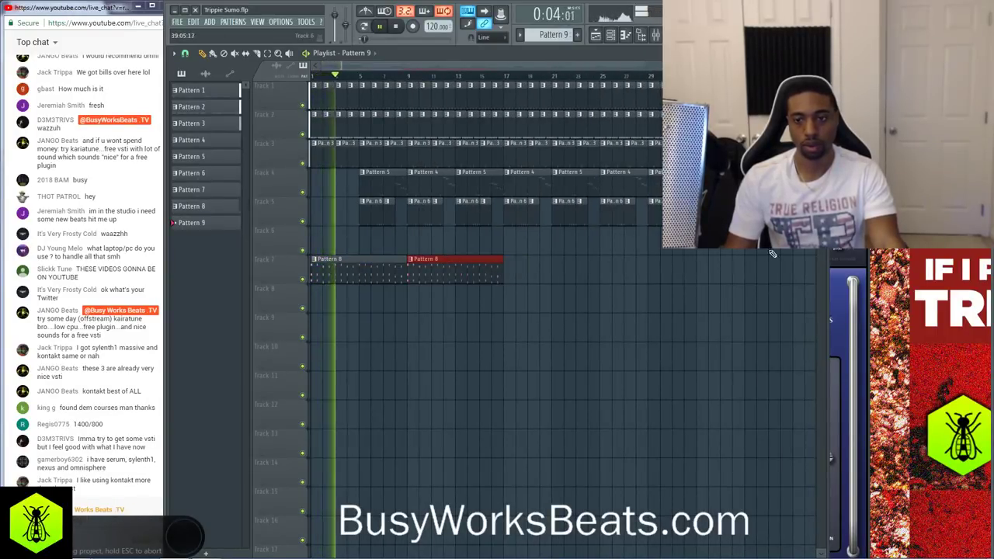
Open the Nexus channel, adjust its amp modifier attack, and restart playback to hear the change
click(845, 266)
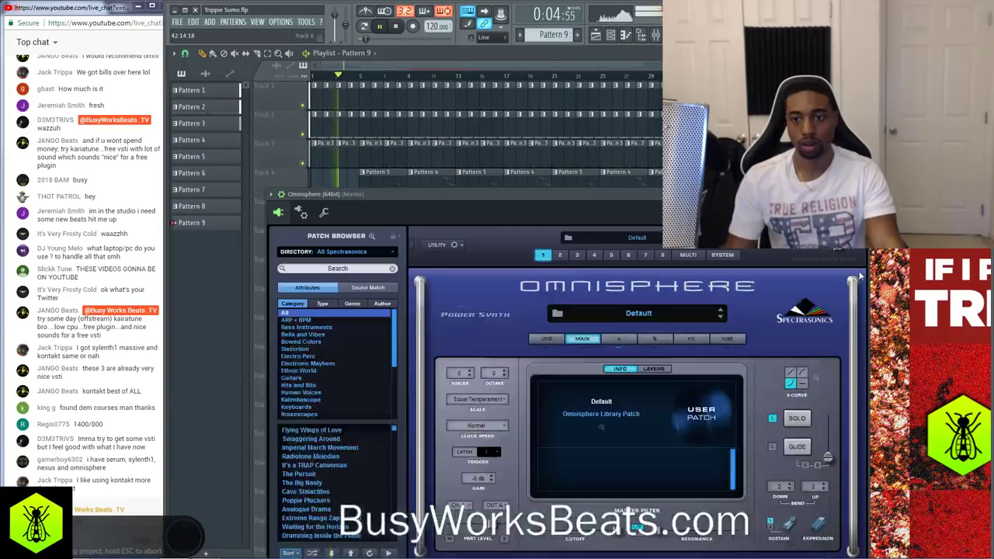
click(611, 35)
click(371, 362)
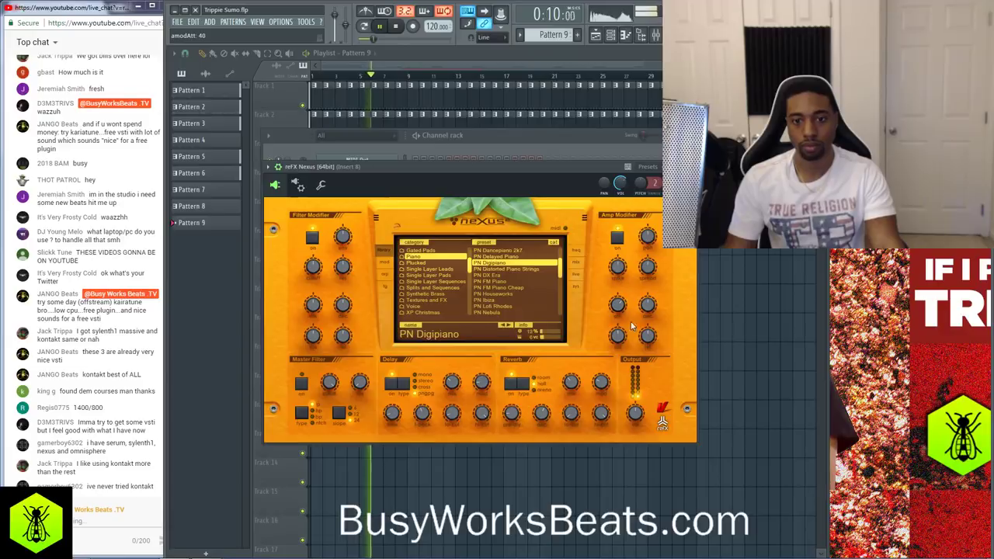
drag(618, 305, 619, 317)
key(space)
key(space)
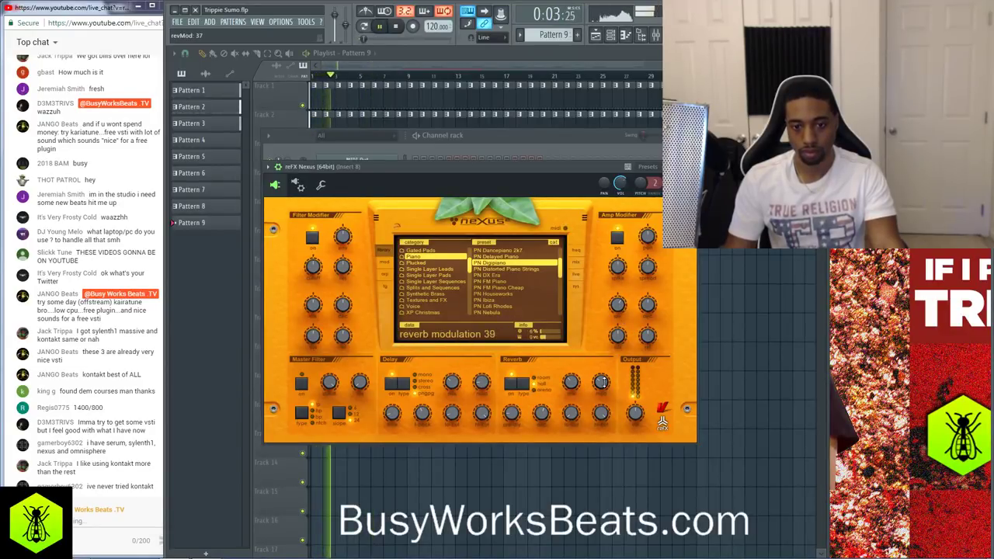
Adjust the reverb modulation and reverb low-cut of PN Digipiano during playback and close Nexus
drag(602, 382, 603, 349)
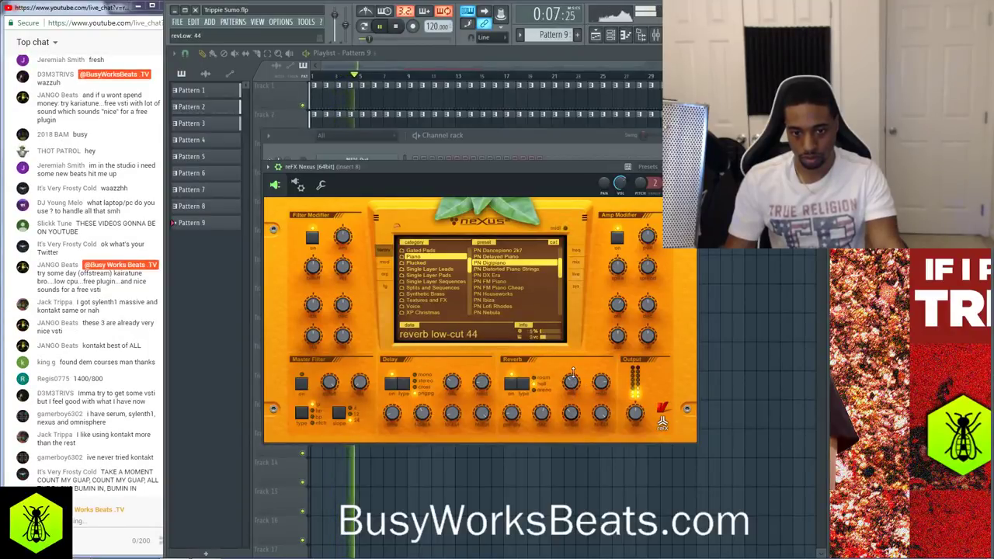
drag(572, 373, 570, 392)
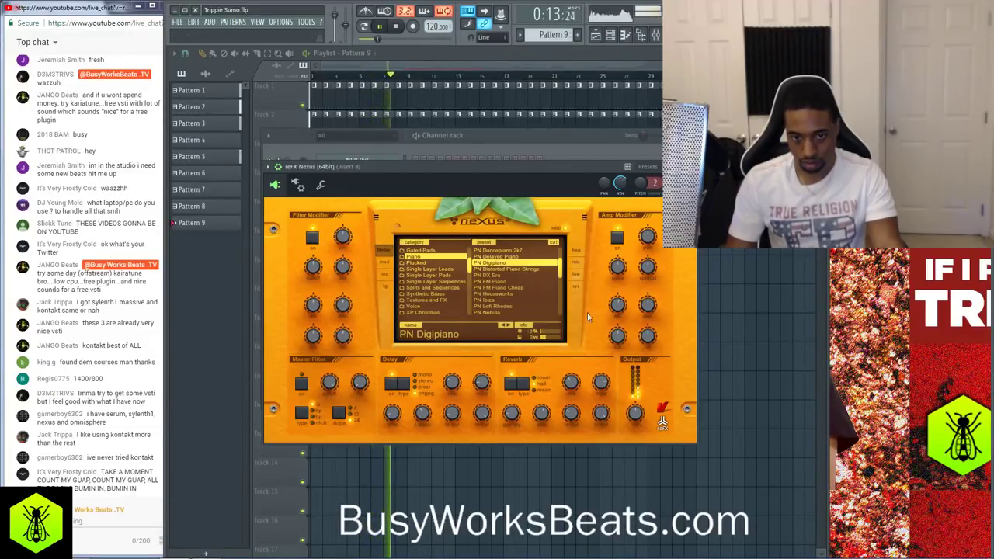
click(688, 167)
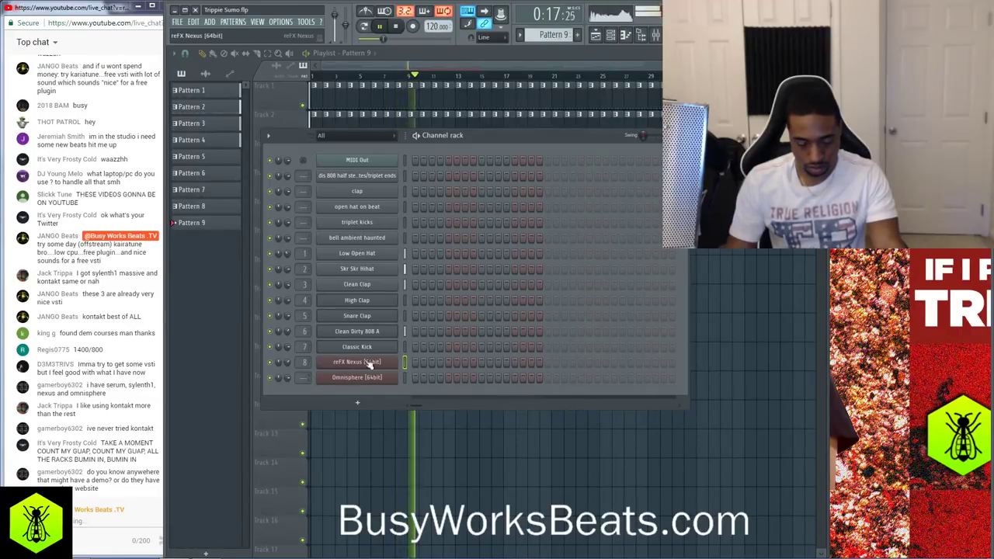
Route the Omnisphere channel to mixer track 9 and close the channel rack
drag(308, 378, 307, 365)
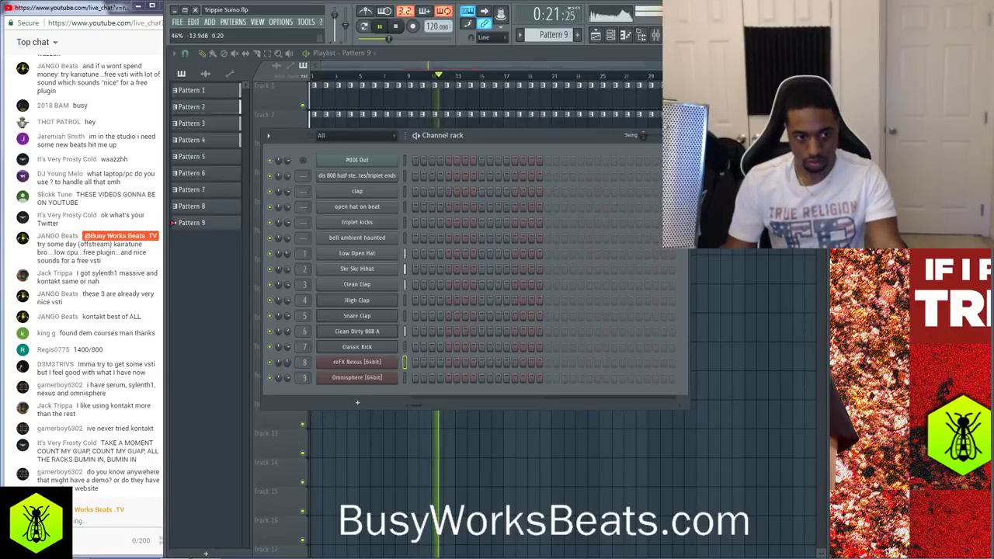
key(F6)
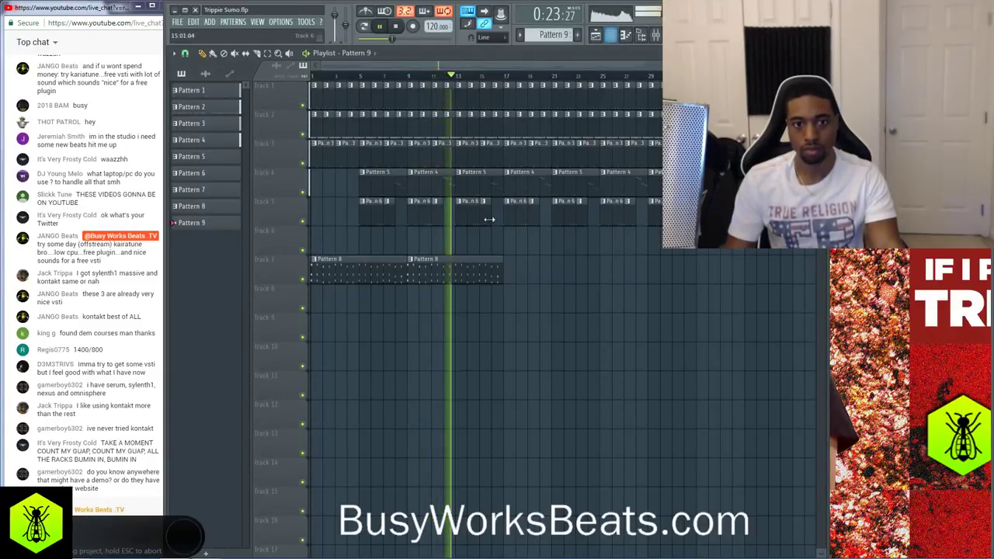
Duplicate the two Pattern 8 clips on Track 7 from bar 17 onward and check the mixer levels during playback
drag(520, 253, 561, 249)
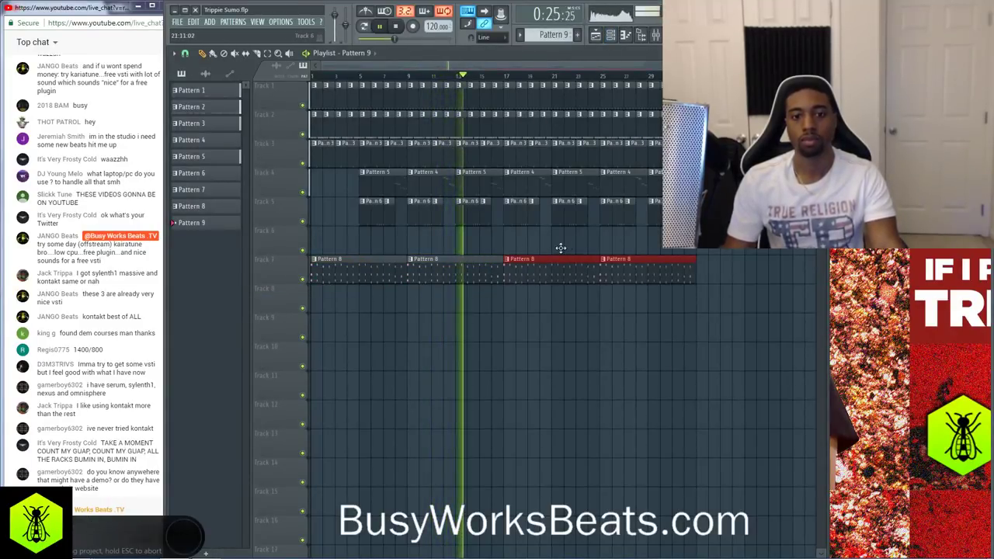
key(F9)
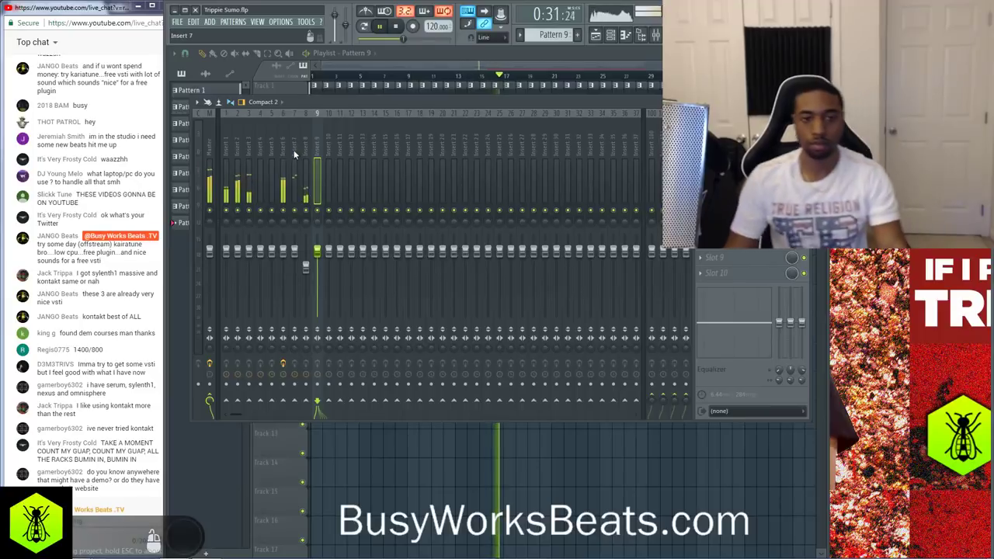
key(F9)
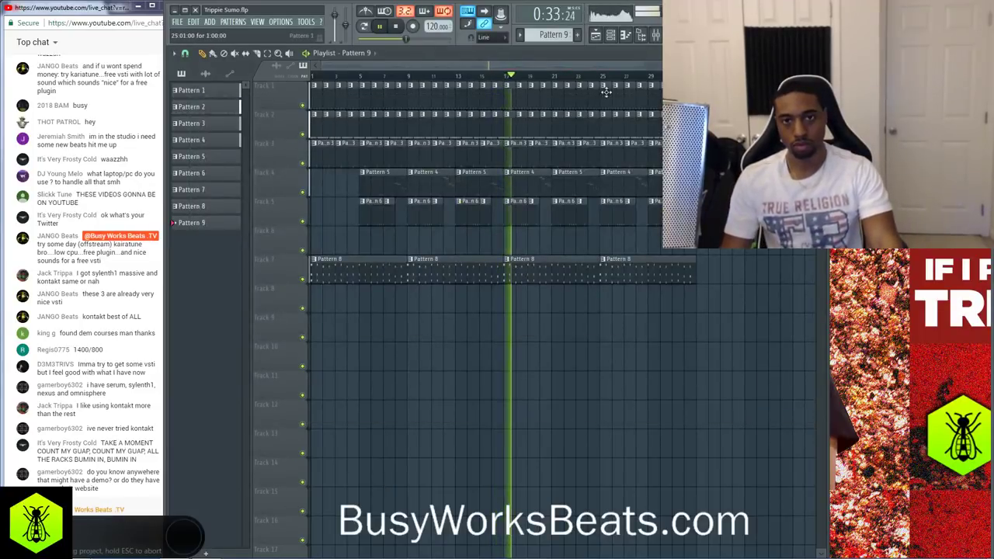
Open Omnisphere from the channel rack and search its patch browser for "haunt"
key(F6)
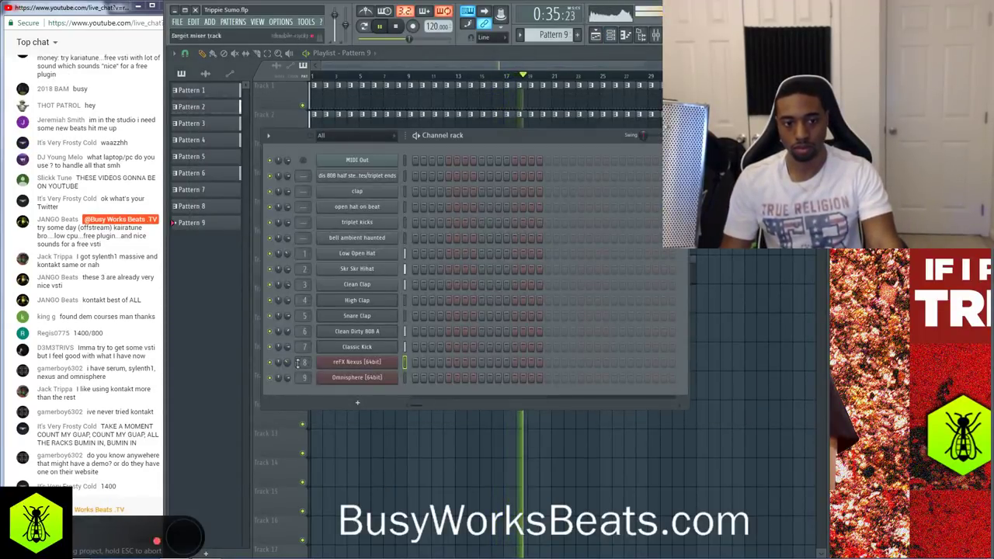
click(341, 376)
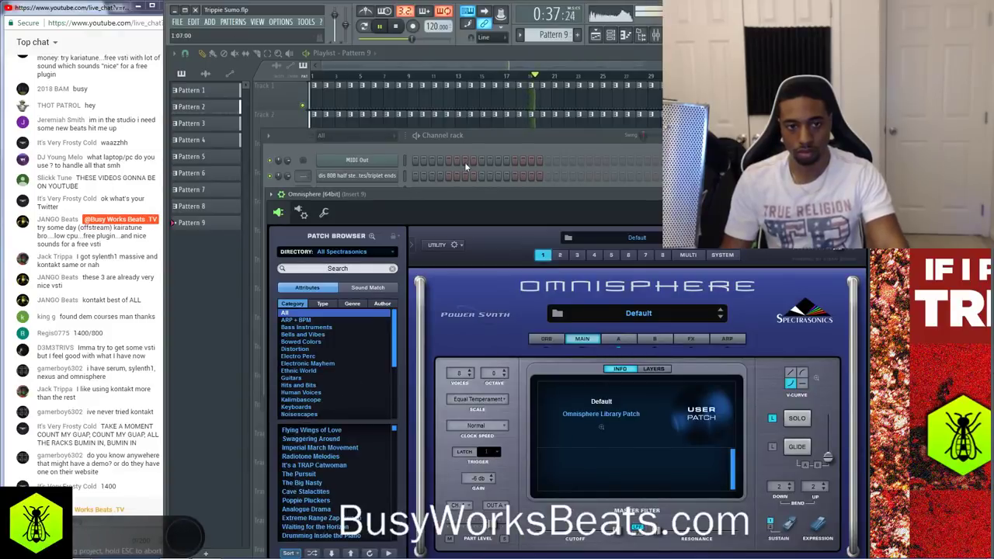
click(332, 269)
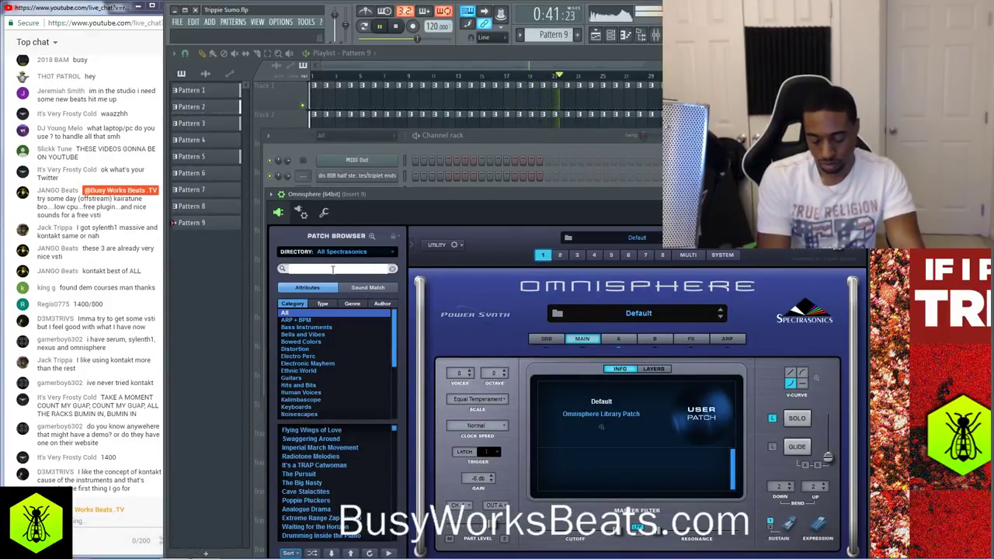
key(Return)
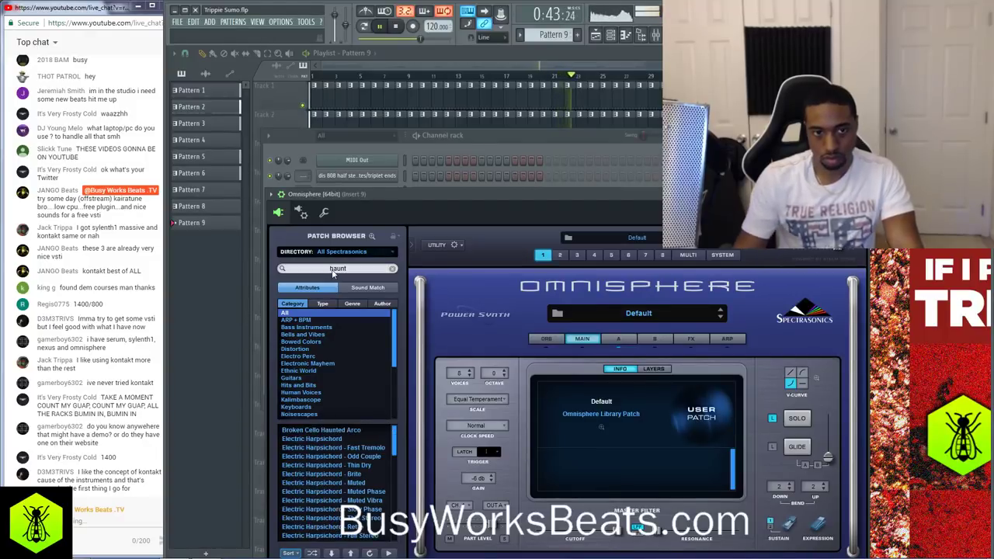
Audition Broken Cello Haunted Arco and Electric Harpsichord - Thin Dry, and browse further down the patch results
click(322, 430)
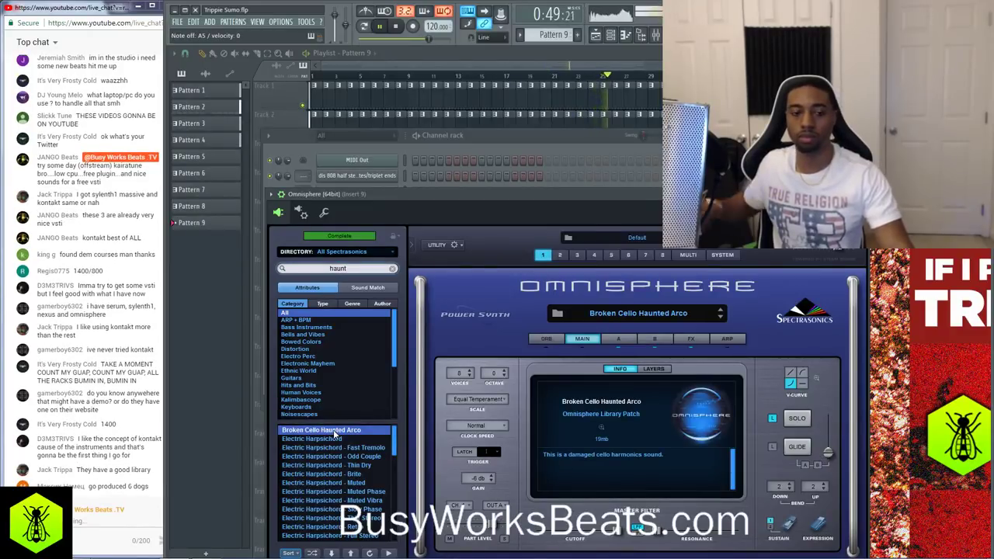
click(344, 464)
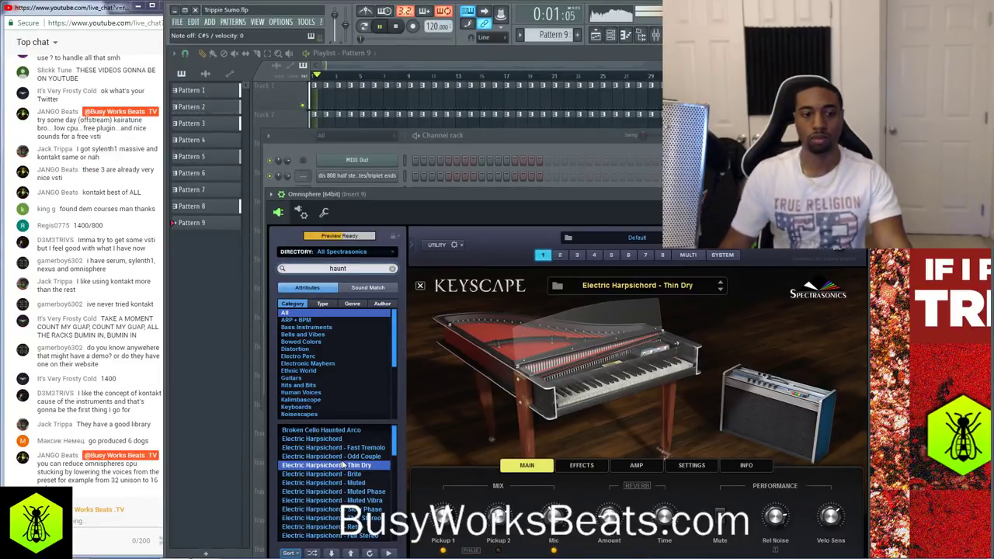
scroll(343, 465, down, 10)
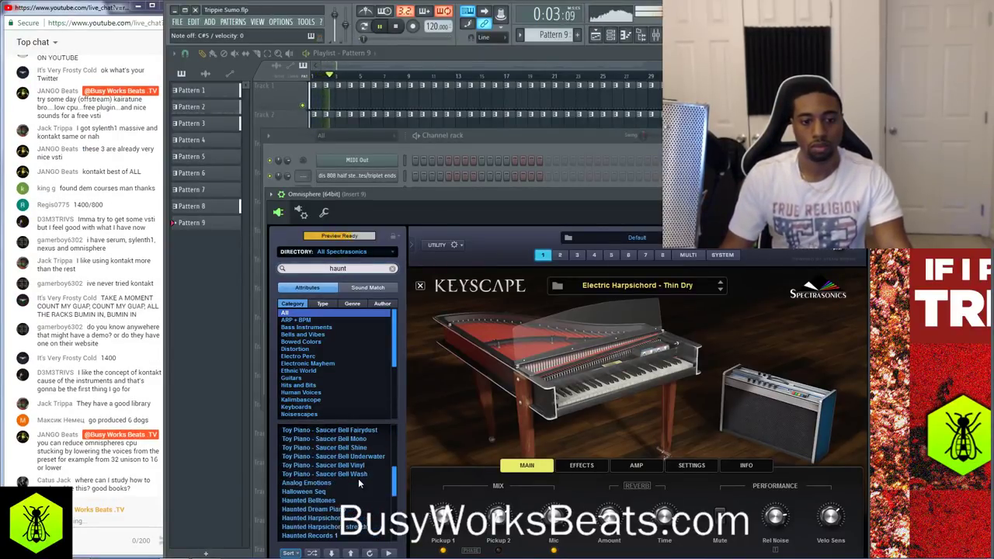
Audition the "haunt" patches Haunted Belltones and Mournful Eighties Child for part 1, and load Moody Greens
click(316, 502)
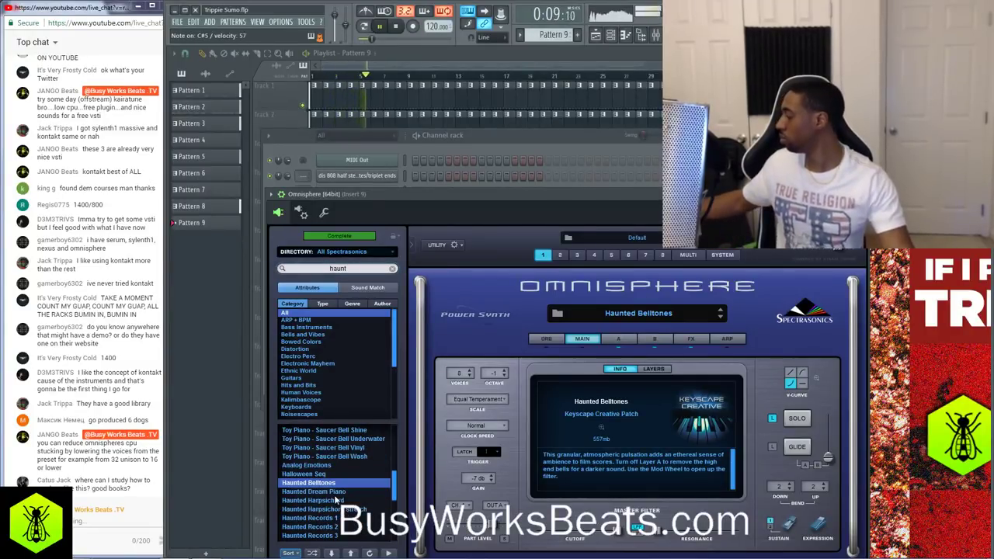
scroll(330, 505, down, 3)
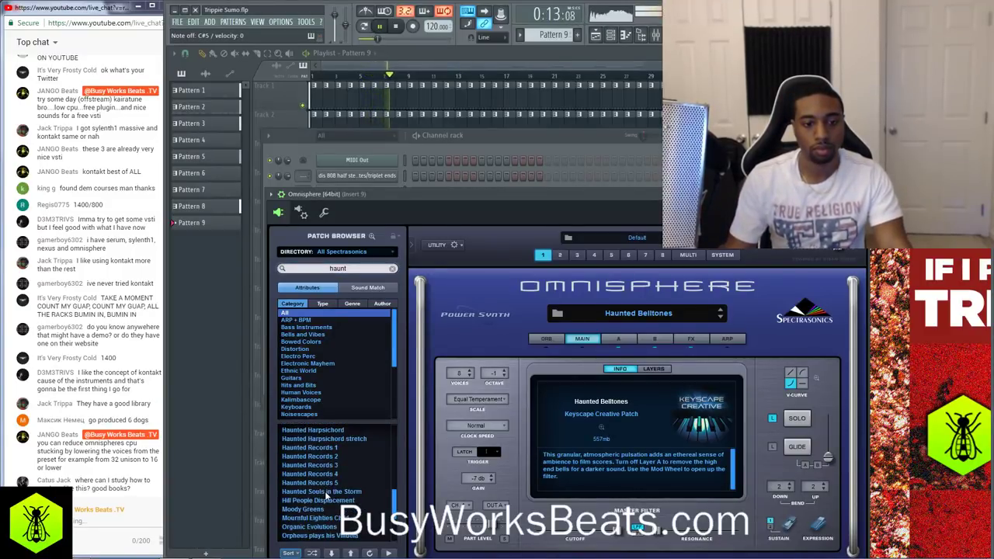
click(319, 511)
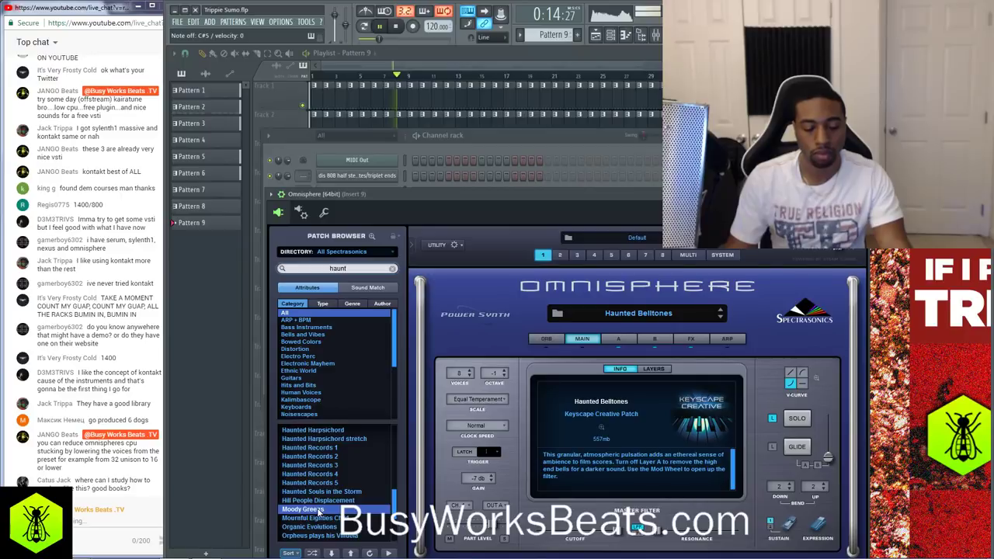
drag(460, 196, 468, 122)
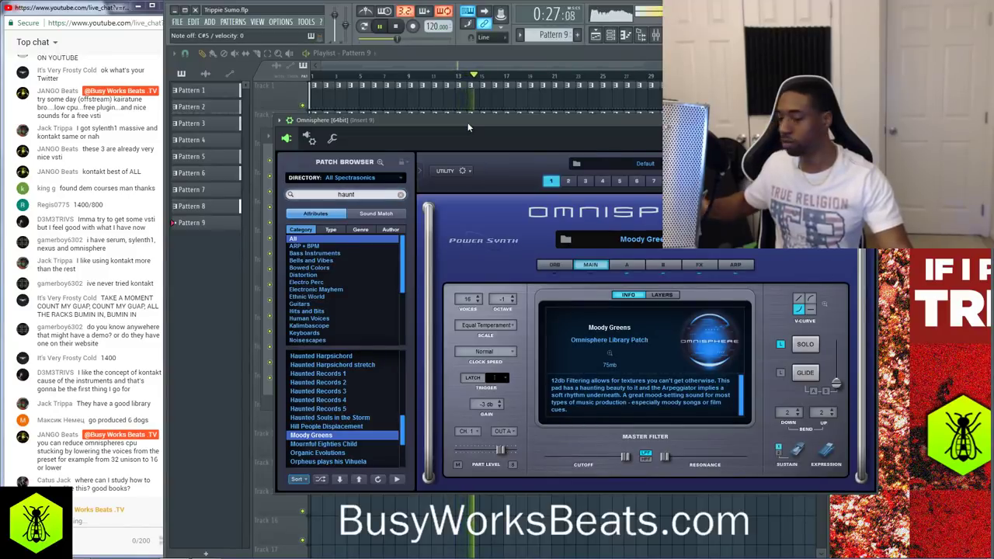
click(335, 443)
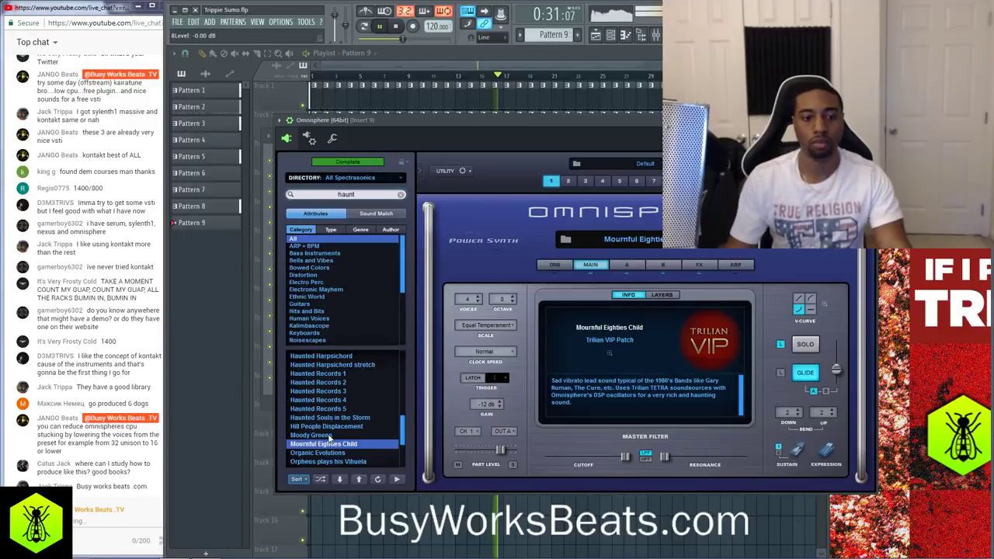
Assign Omnisphere part 2 to MIDI channel 1 in the multi mixer, and open part 2 for patch selection
click(694, 181)
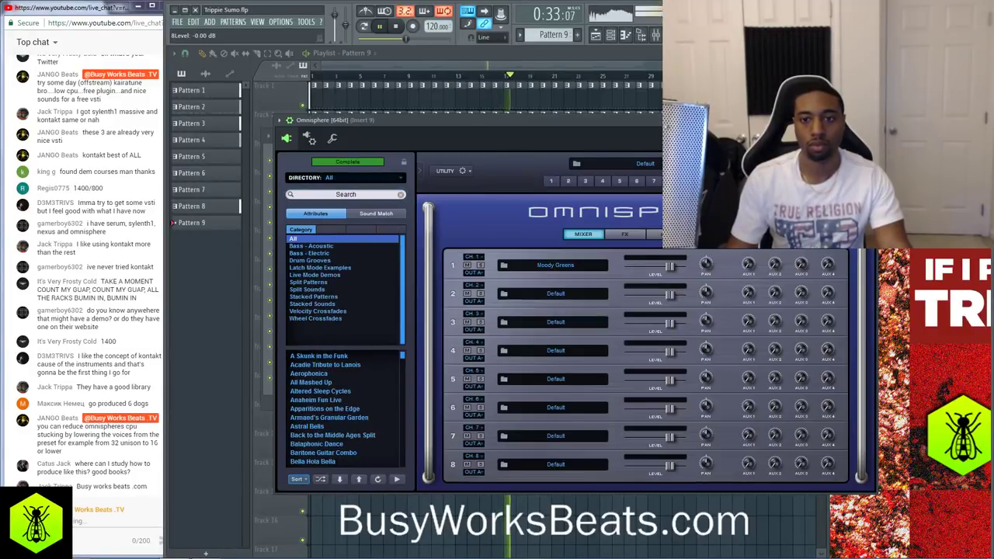
click(474, 286)
click(477, 285)
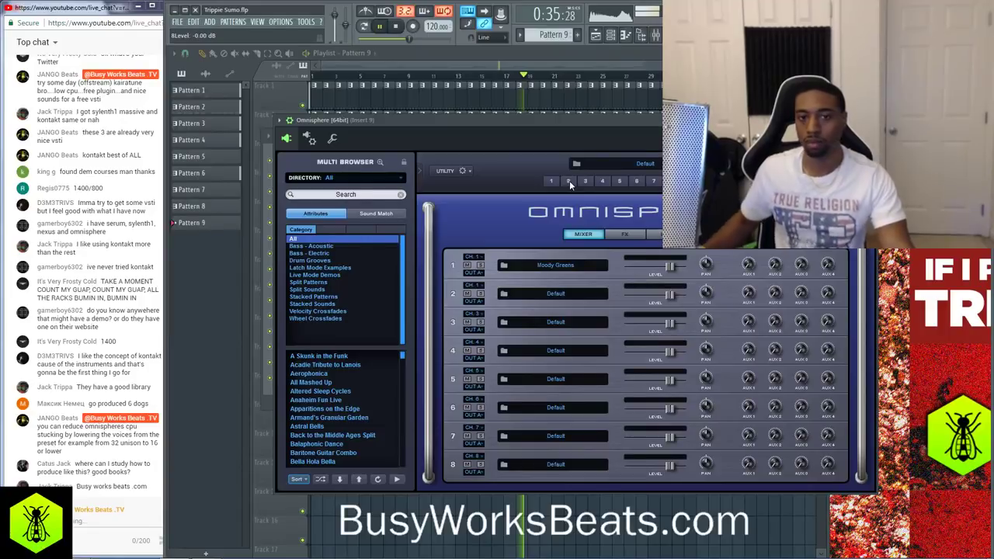
click(569, 180)
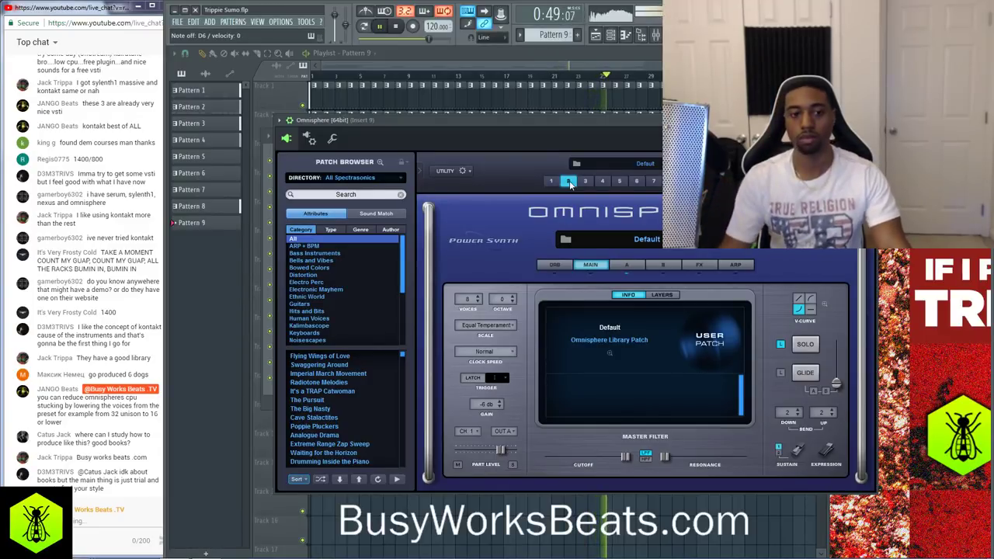
click(339, 195)
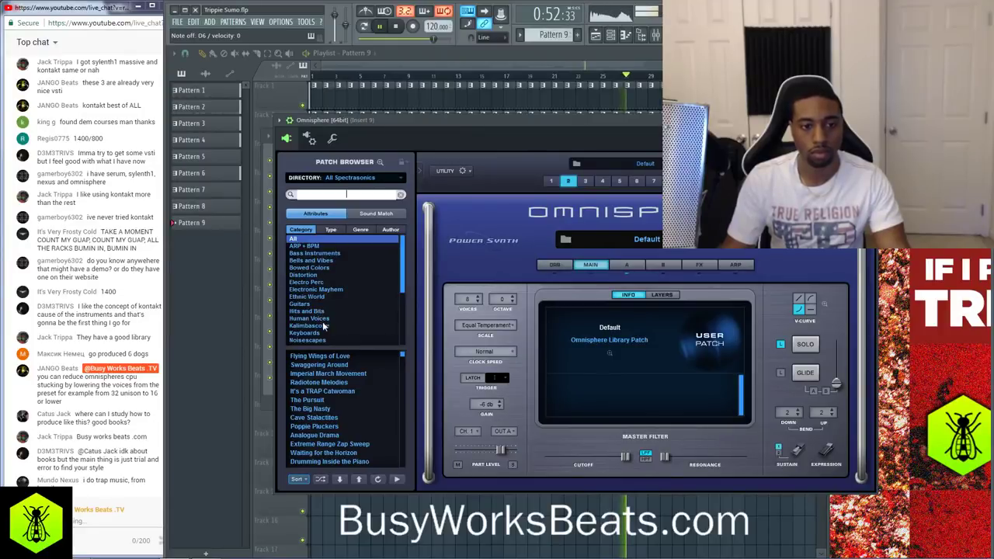
scroll(324, 326, down, 5)
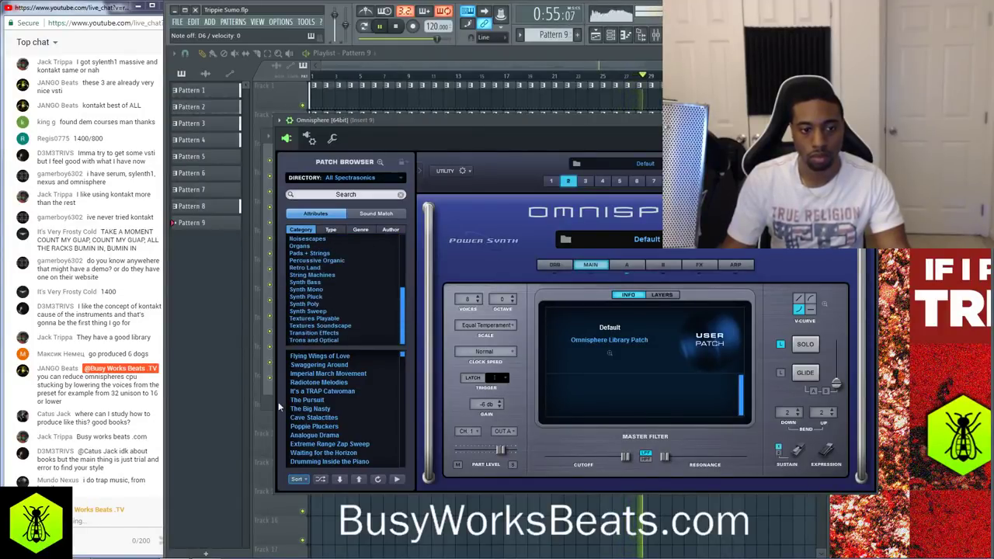
Mute the Clean Dirty 808 A channel and return to the Omnisphere patch browser
key(F6)
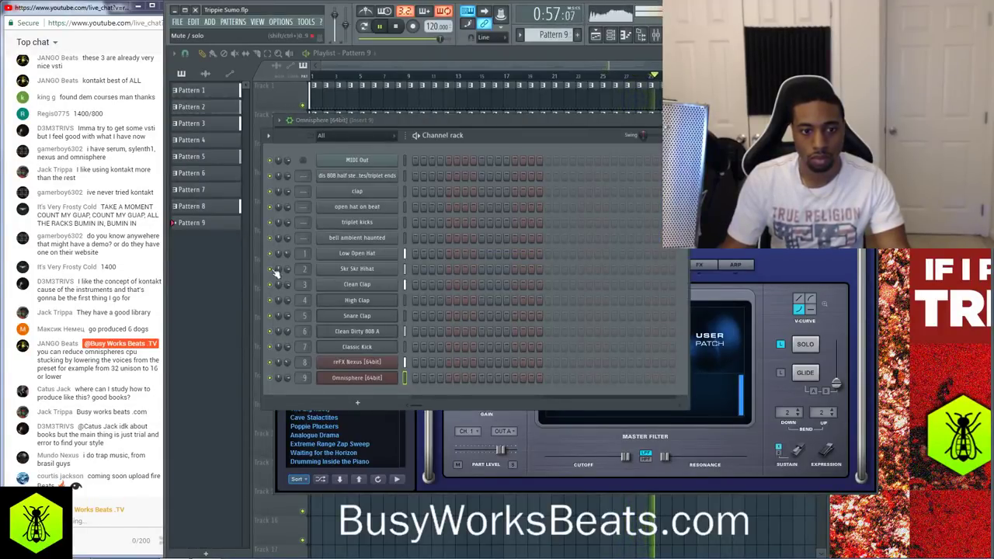
click(270, 331)
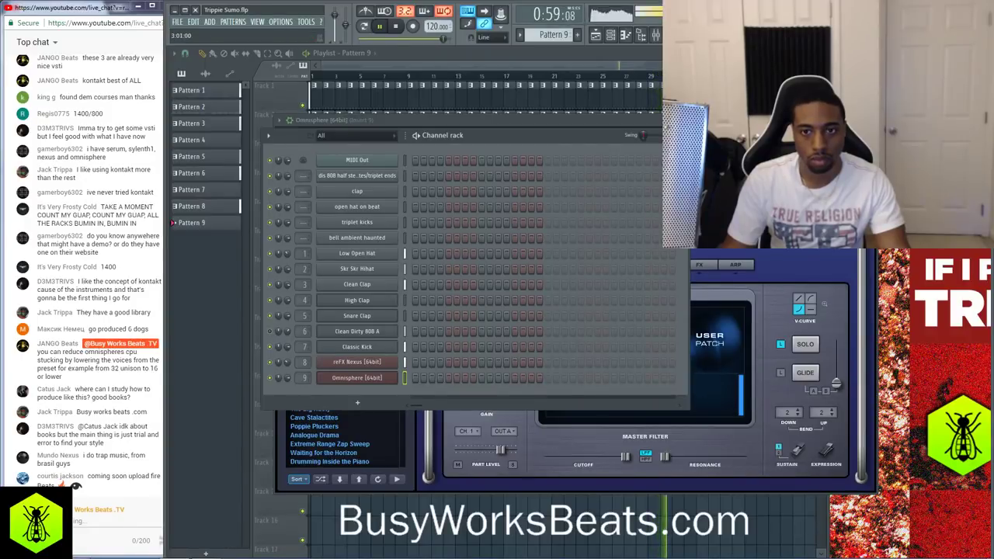
key(F6)
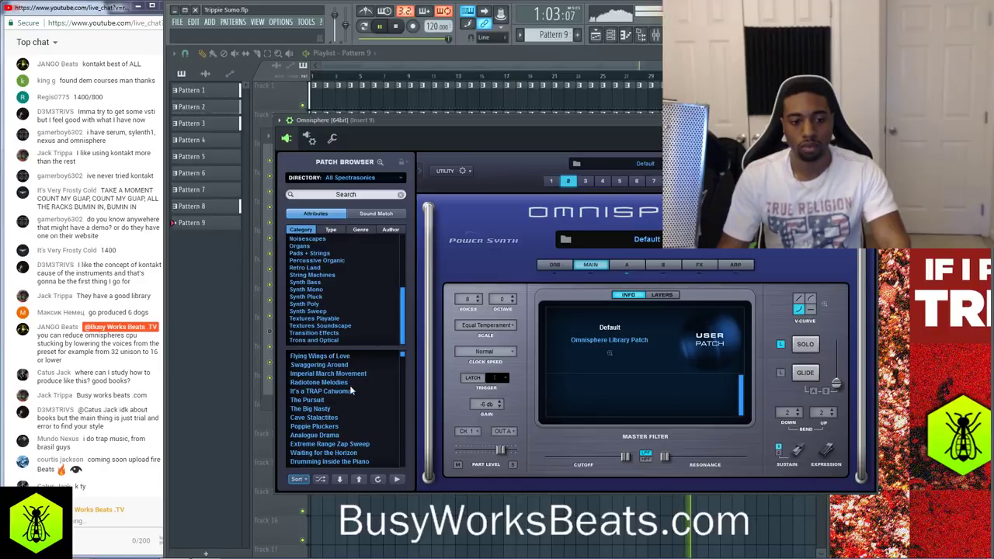
Filter part 2's patches to the Synth Poly category and the Analog Classics type
scroll(346, 392, up, 10)
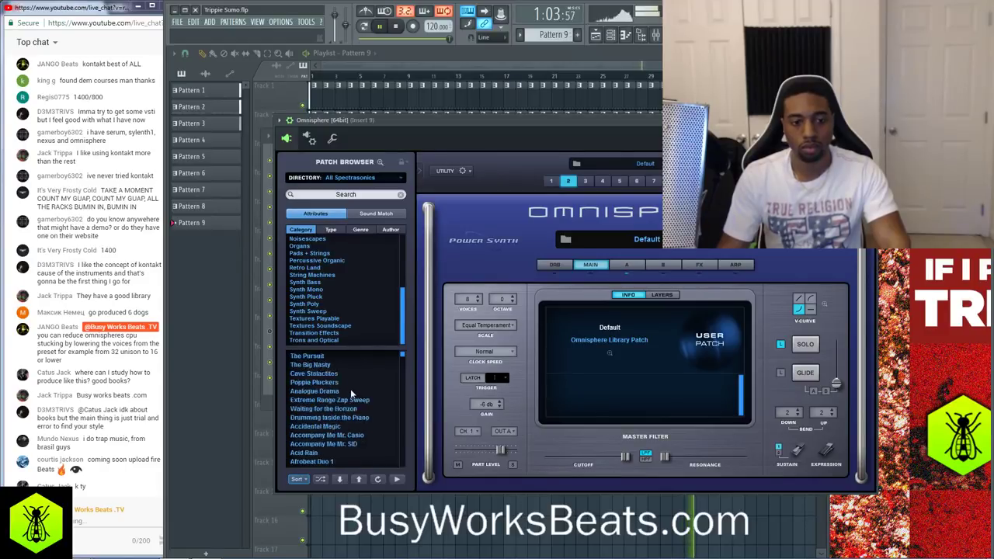
click(318, 303)
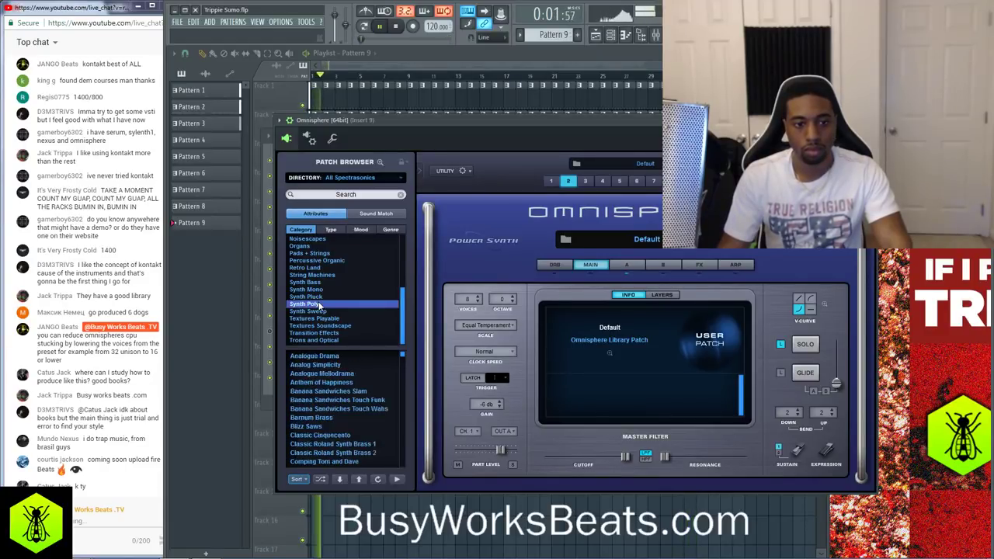
click(333, 230)
click(321, 261)
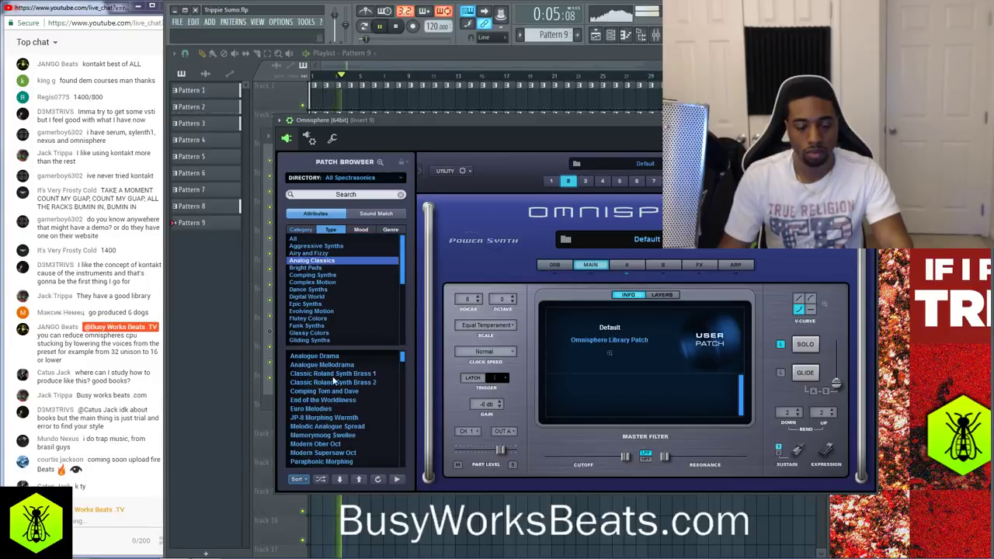
Audition Analogue Drama and Modern Ober Oct, shuffle the patch list, and try Melodic Analogue Spread
click(330, 357)
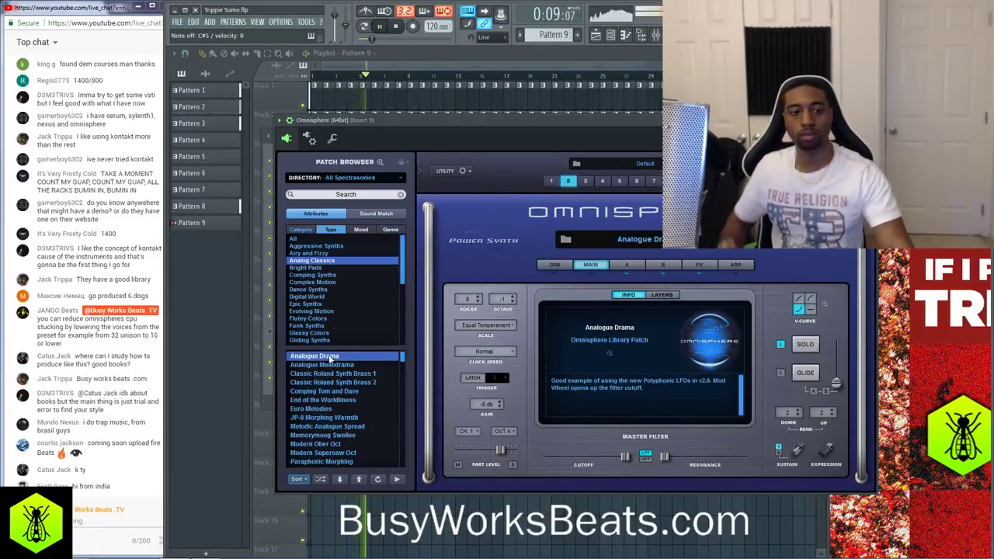
click(351, 445)
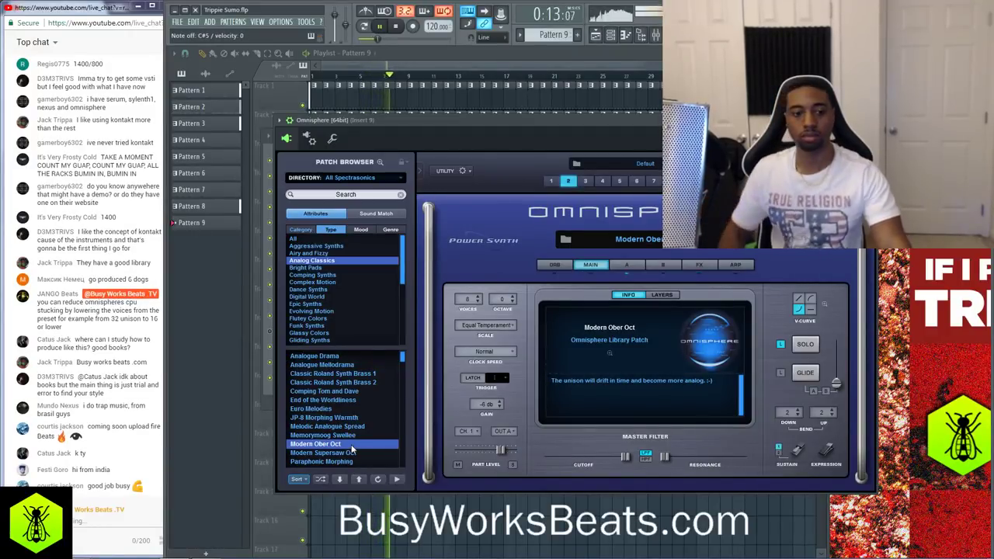
scroll(318, 450, down, 2)
click(320, 479)
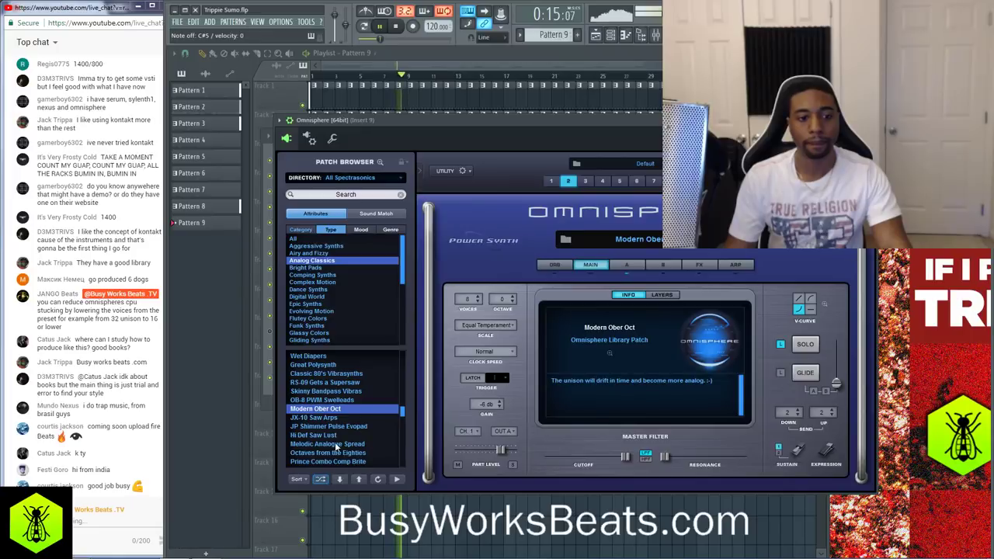
click(335, 443)
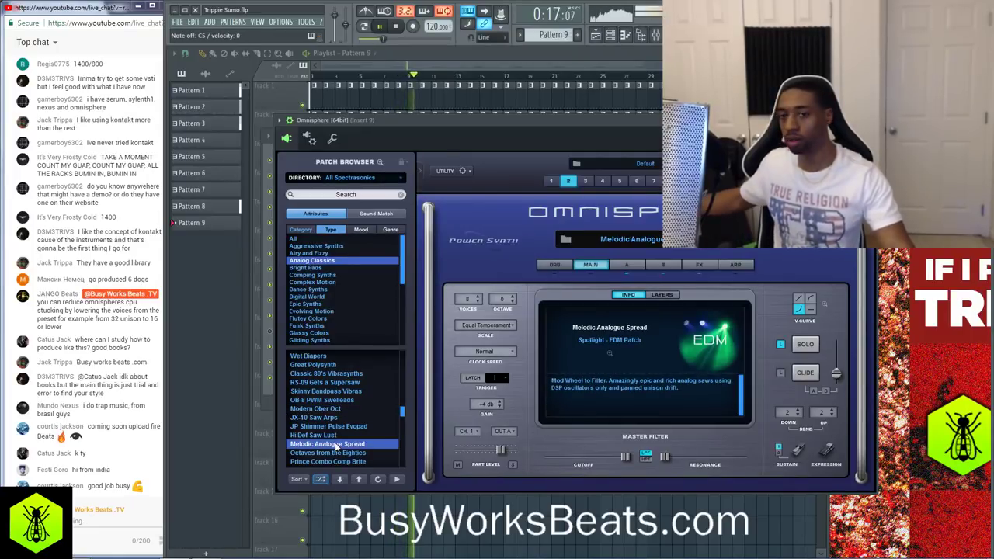
Limit the patch directory to Omnisphere Library and audition Analog Classics patches for part 2, loading Epic Analog Feelings
click(365, 177)
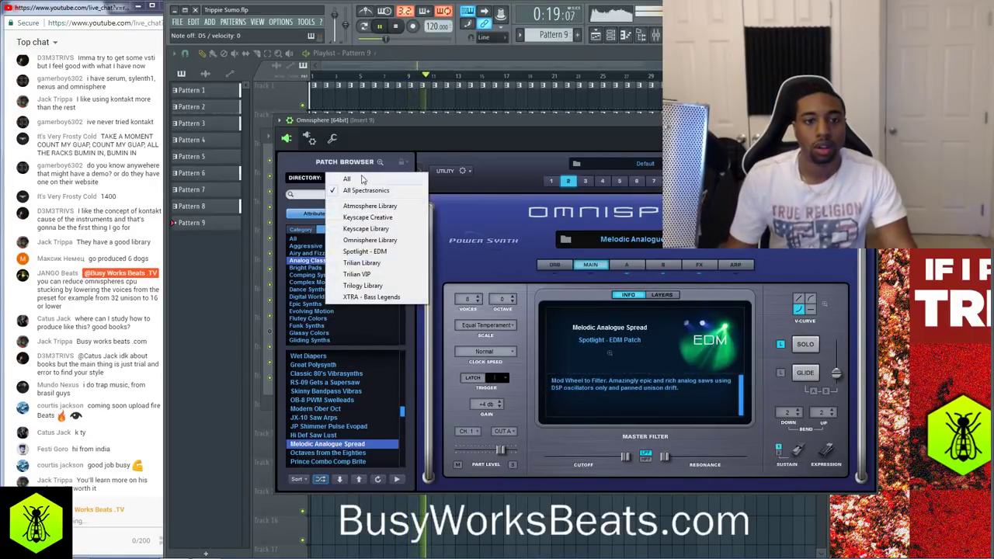
click(361, 206)
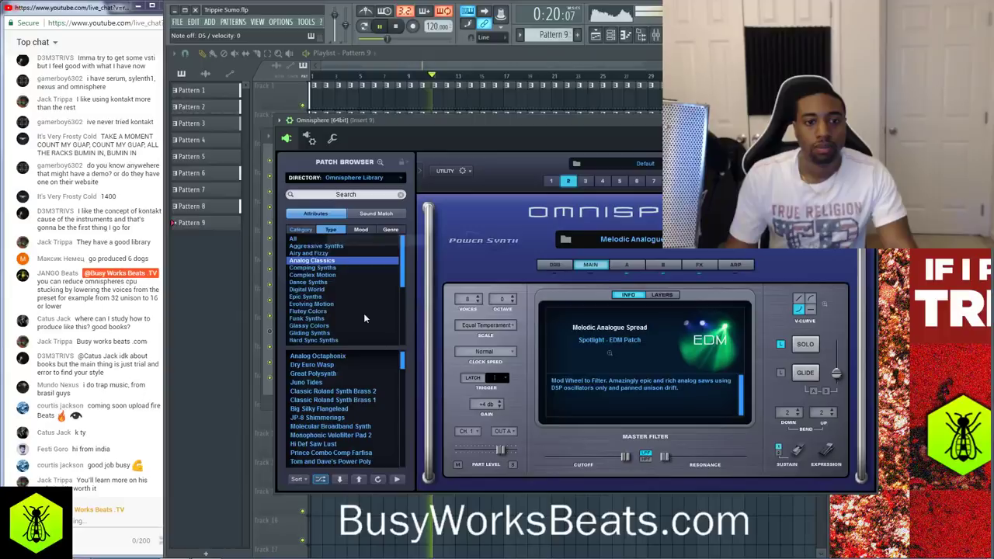
click(342, 435)
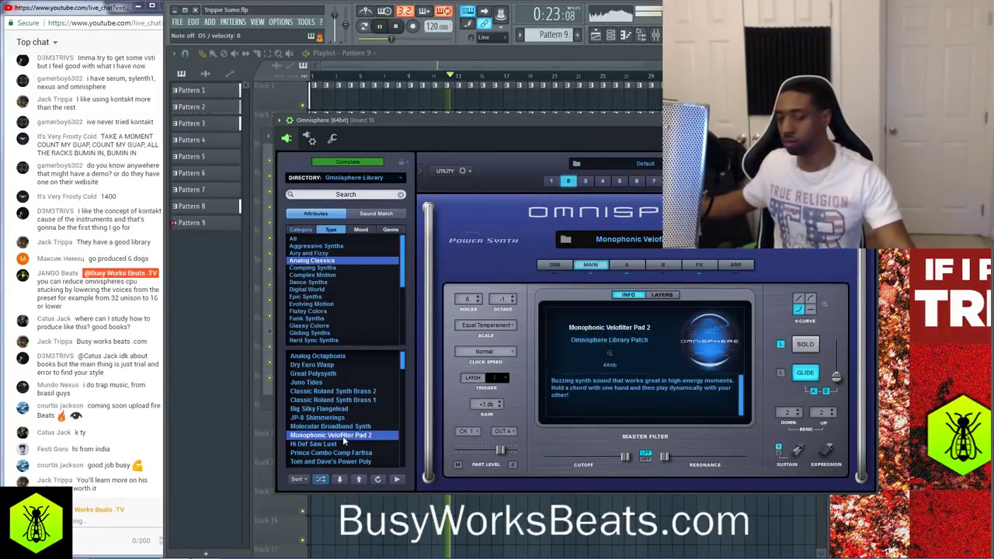
scroll(340, 429, down, 2)
click(335, 417)
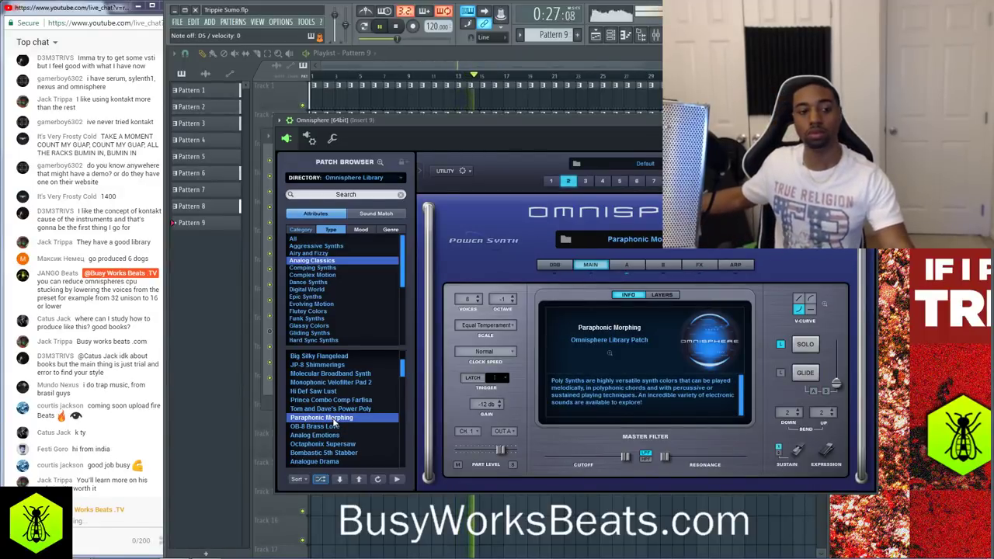
scroll(336, 421, down, 2)
click(335, 418)
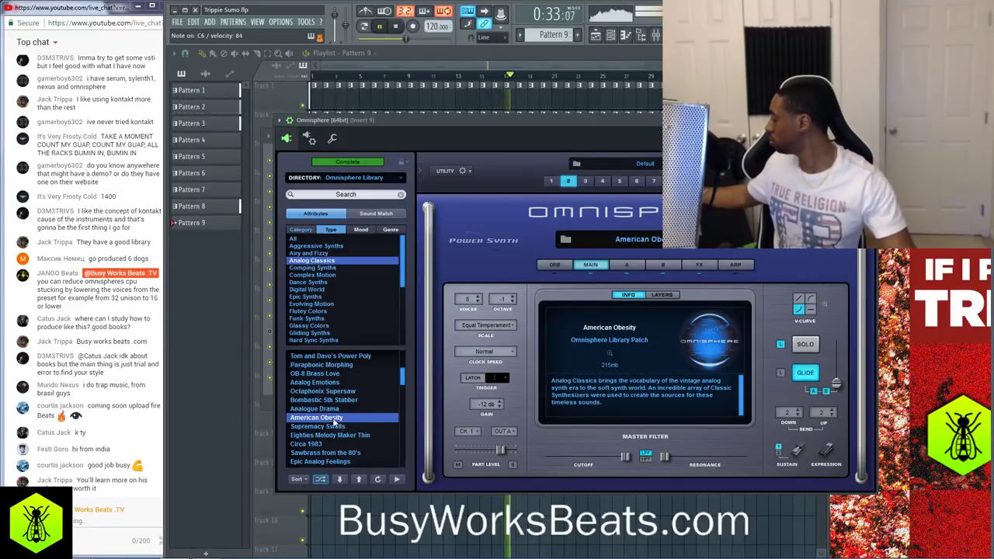
scroll(299, 452, down, 1)
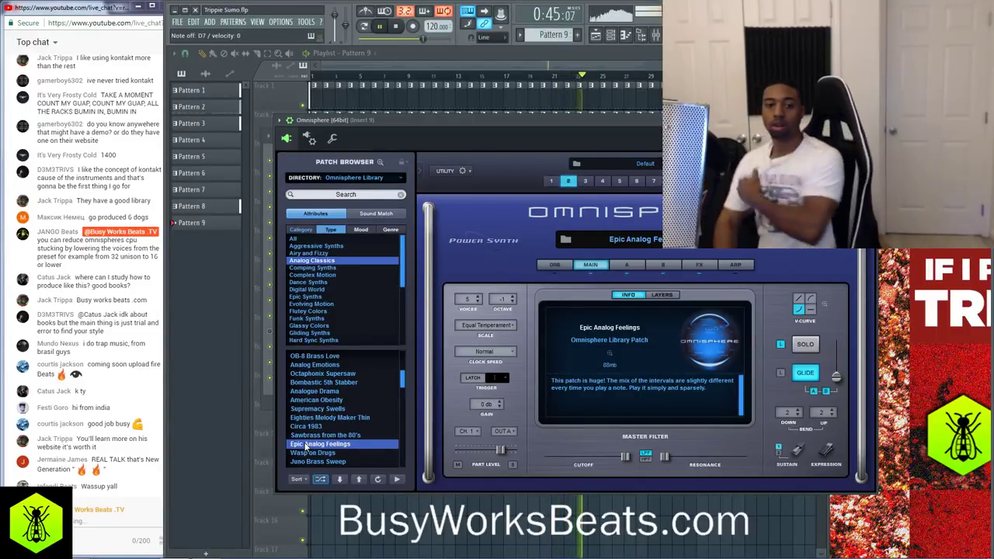
Mute the reFX Nexus channel and record a played part on the Omnisphere channel in Pattern 9
click(611, 35)
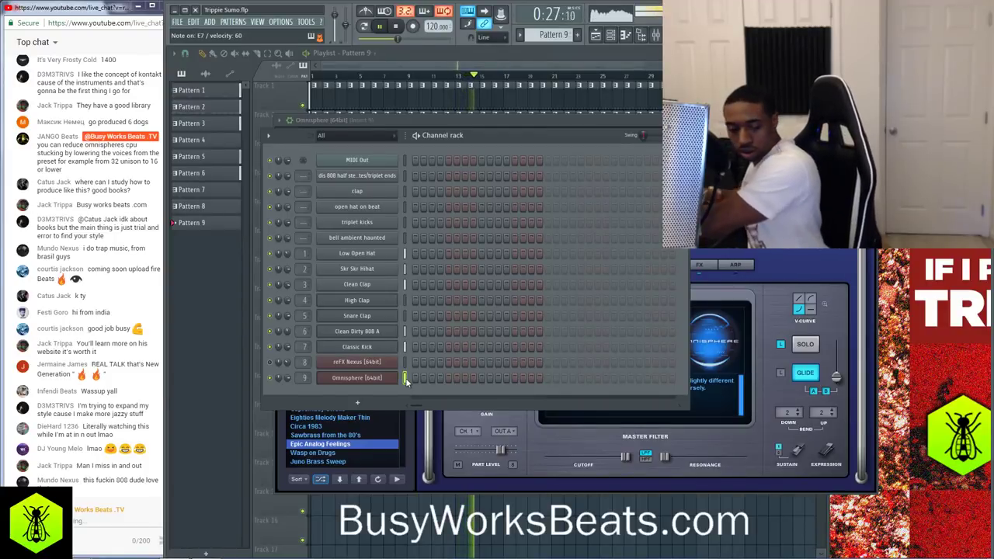
key(space)
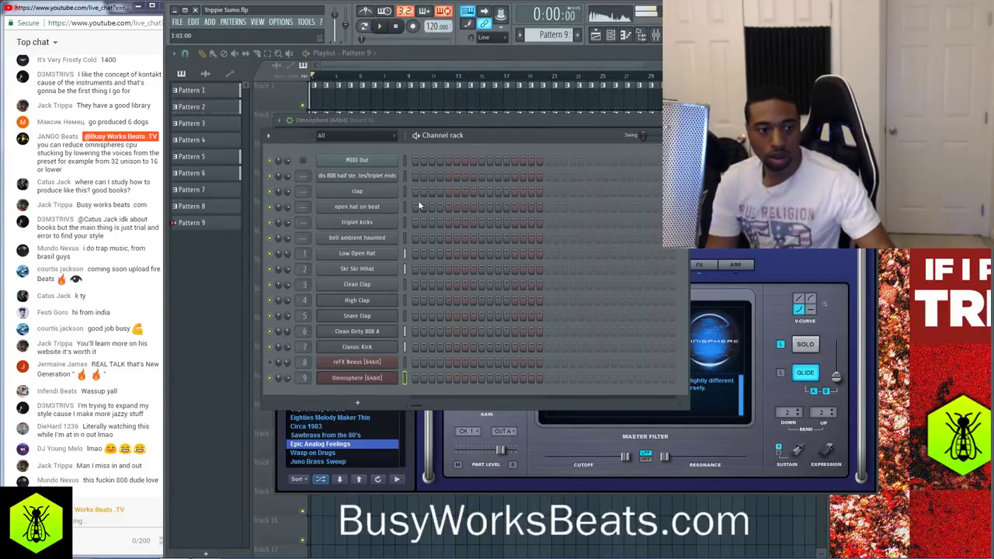
click(413, 26)
click(528, 329)
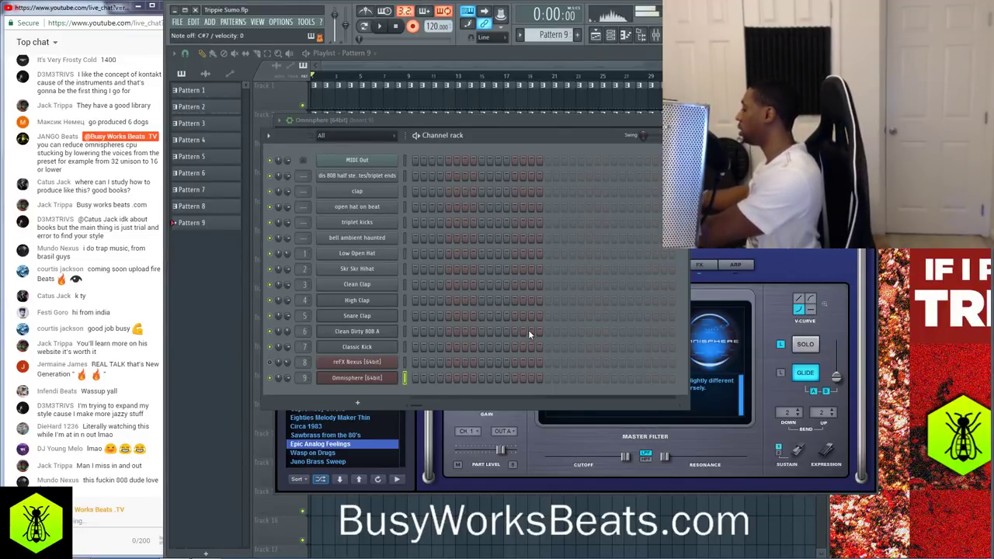
key(space)
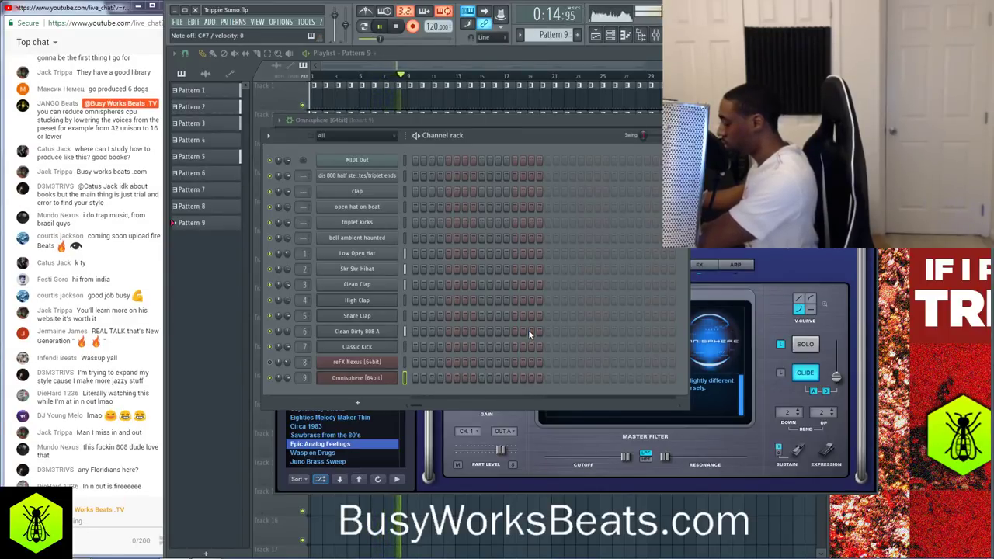
key(space)
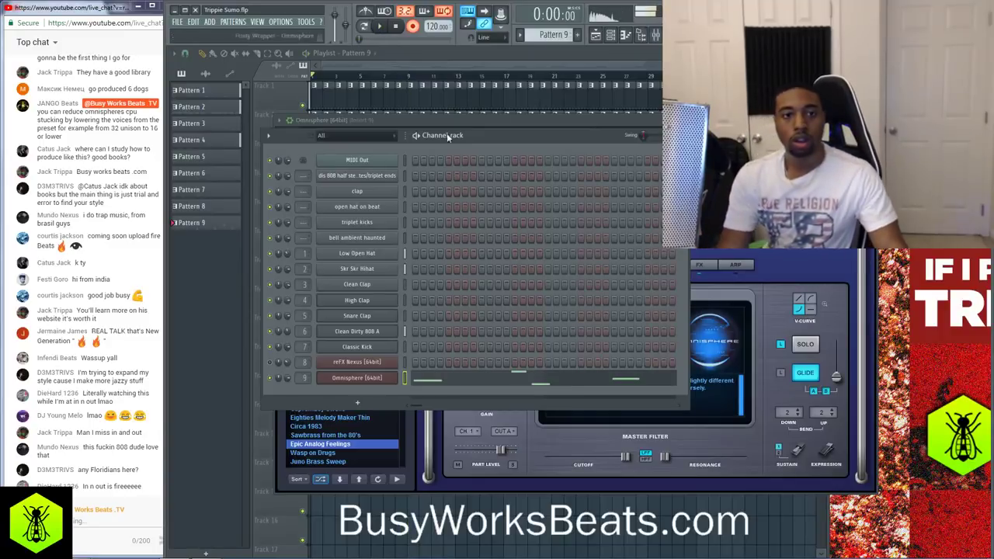
Audition Wasp on Drugs and Paraphonic Octobrass as part 2's patch while the recorded pattern plays
click(376, 377)
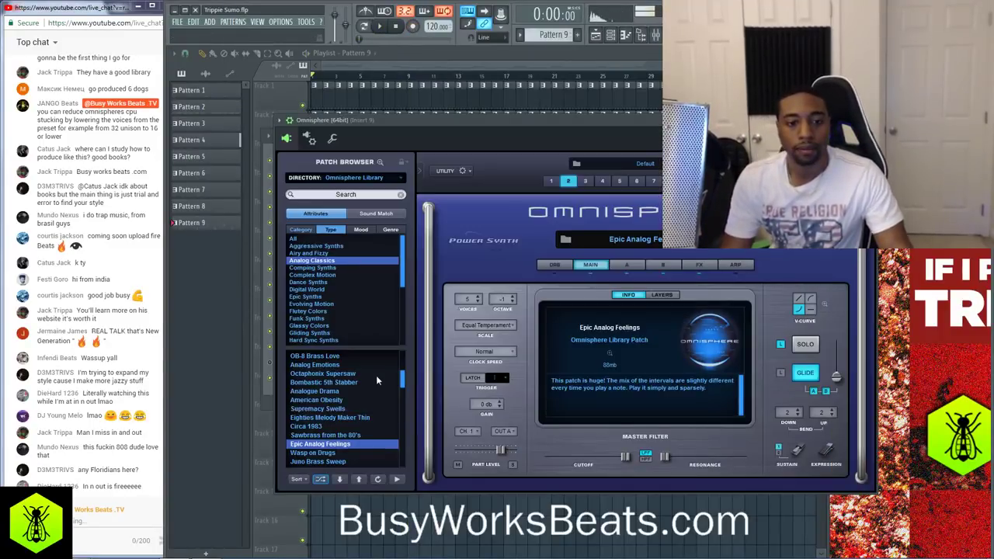
click(336, 453)
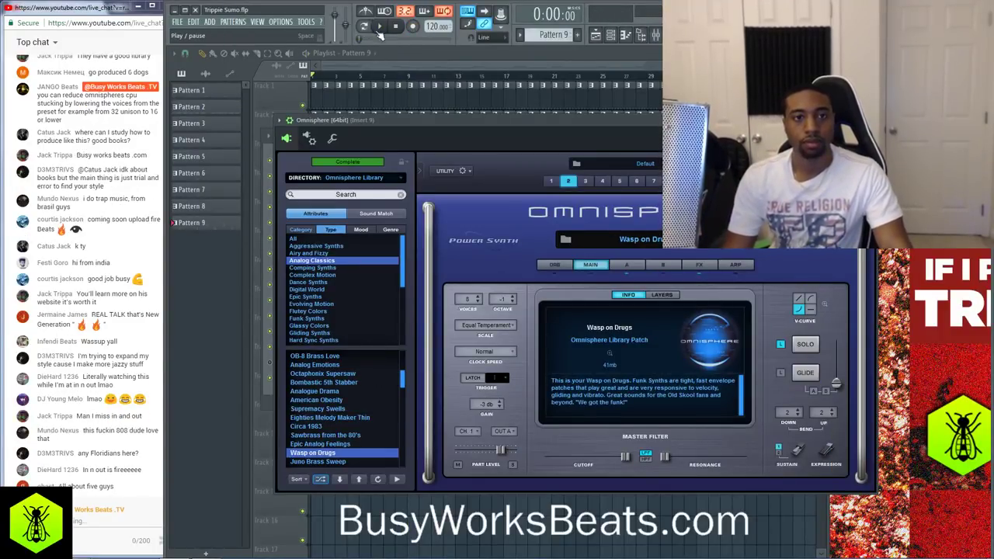
key(space)
scroll(343, 427, down, 4)
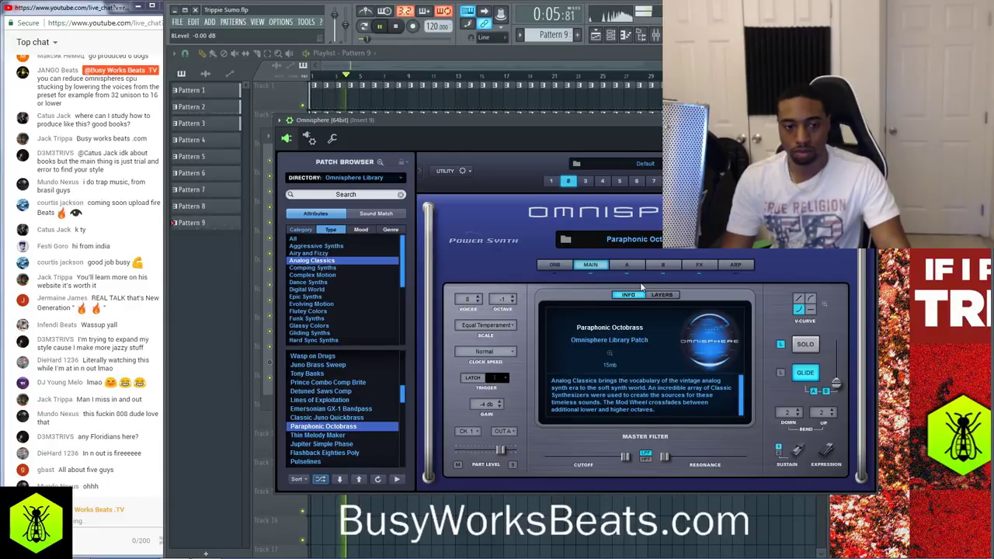
scroll(352, 431, down, 2)
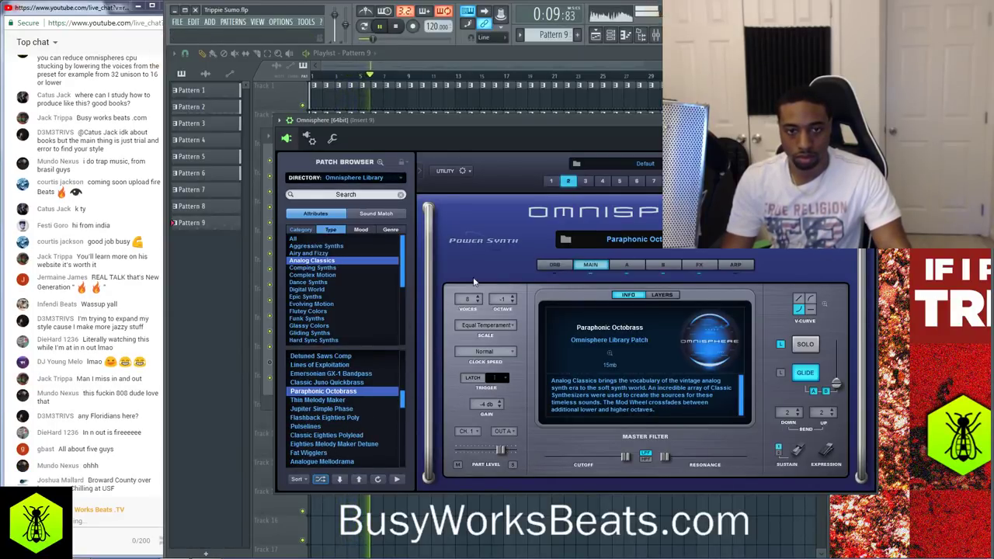
Compare parts 1 and 2, and audition Eighties Melody Maker Detune as part 2's patch
click(552, 181)
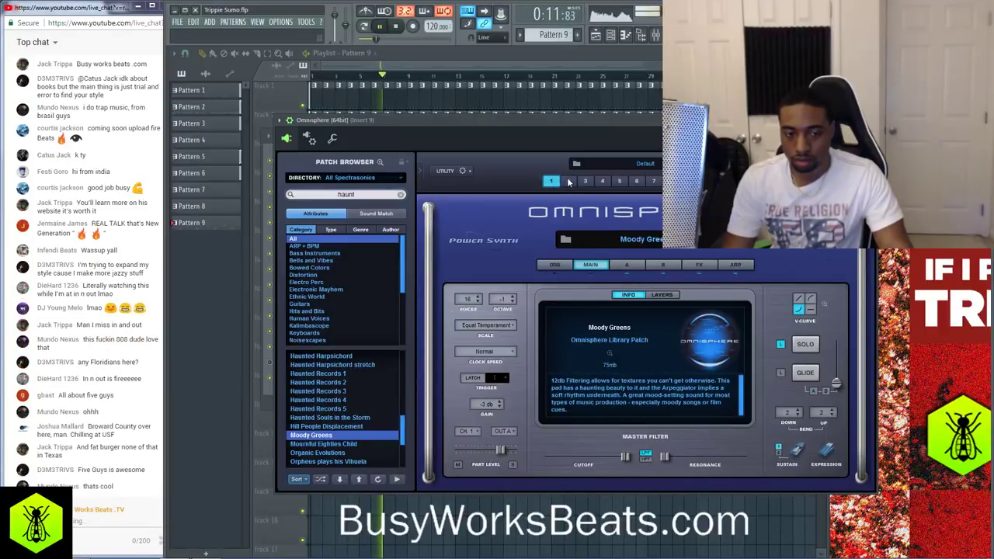
click(571, 182)
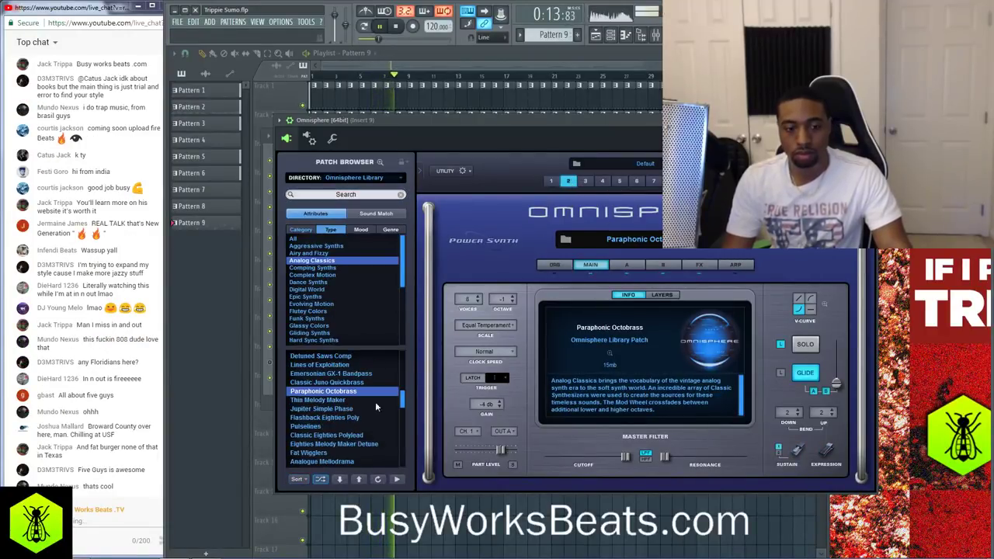
click(338, 442)
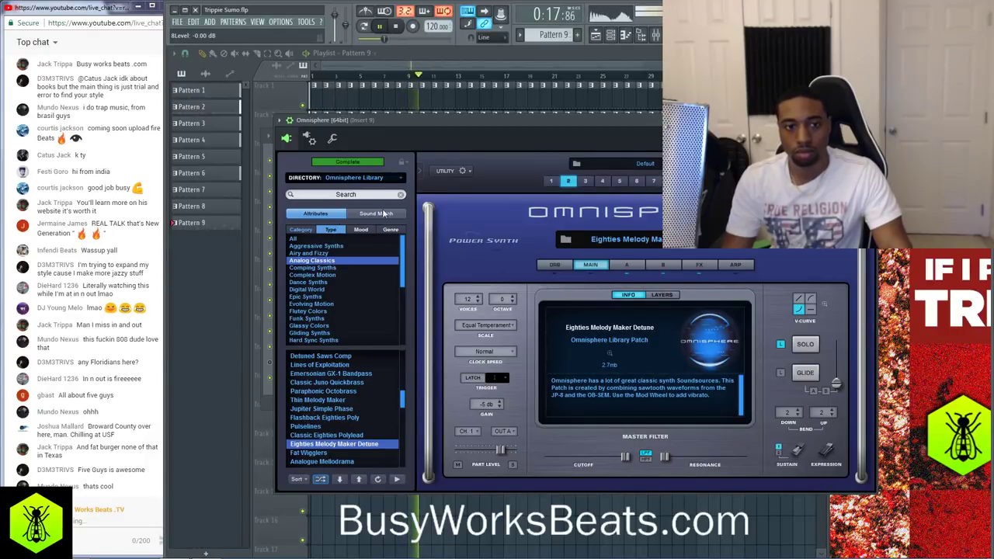
Lay out repeated Pattern 9 clips along Track 6 of the playlist and save the project
click(462, 498)
mouse_move(384, 250)
mouse_down()
mouse_move(365, 234)
mouse_move(436, 231)
mouse_move(381, 244)
mouse_move(570, 222)
mouse_up()
key(space)
key(space)
key(ctrl+d)
key(ctrl+s)
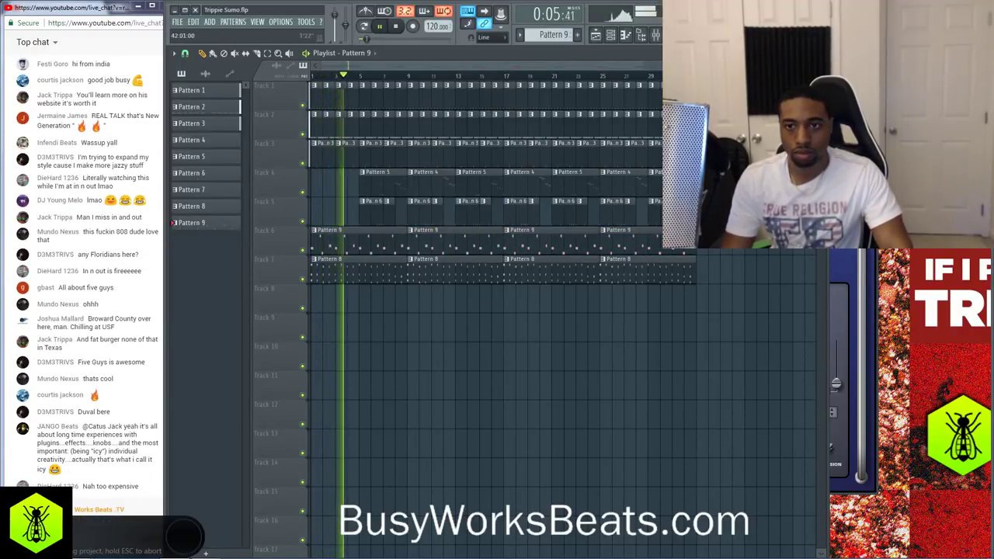
Load Altiverb 7 [64bit] into the first effect slot of mixer Insert 100
key(F9)
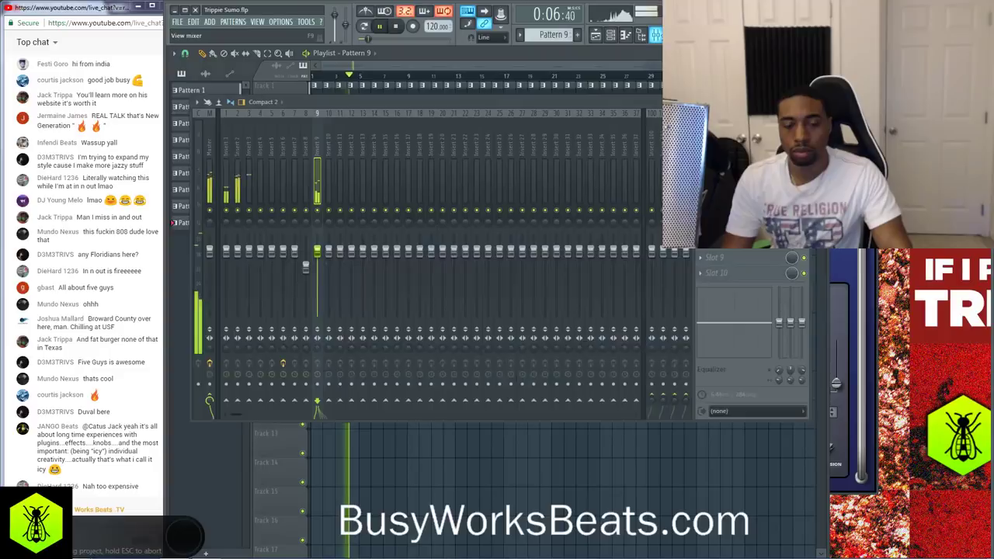
click(652, 140)
click(700, 133)
mouse_move(730, 270)
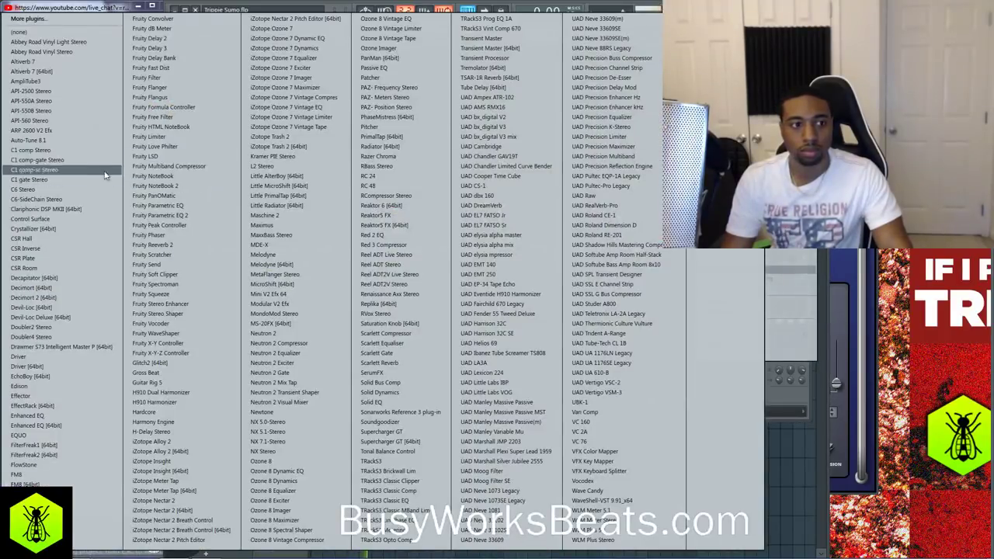
click(69, 73)
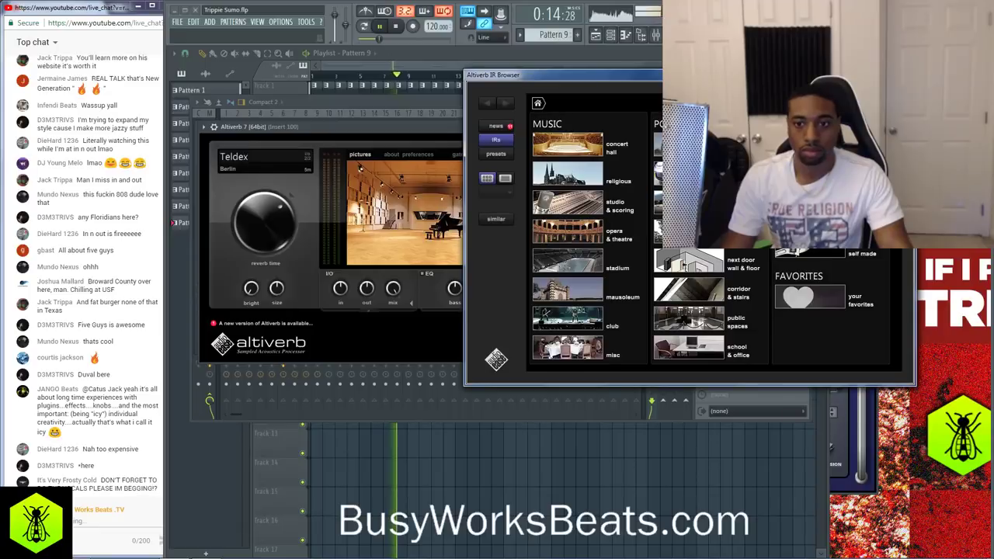
Load the L224 impulse response 1 concert hall 1 v7 in Altiverb and cut its EQ treble to about -5.8 dB
click(810, 144)
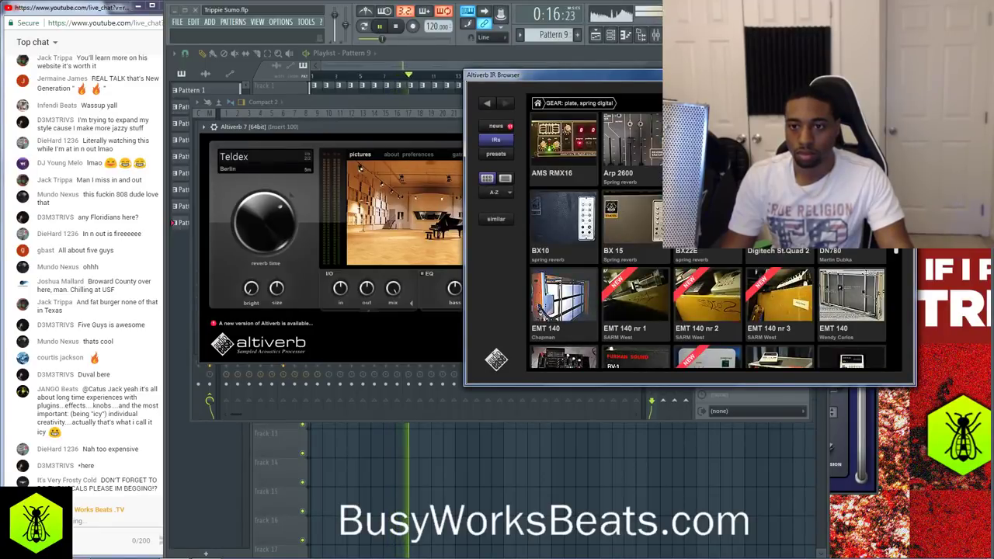
scroll(808, 171, down, 3)
scroll(777, 233, down, 2)
click(779, 175)
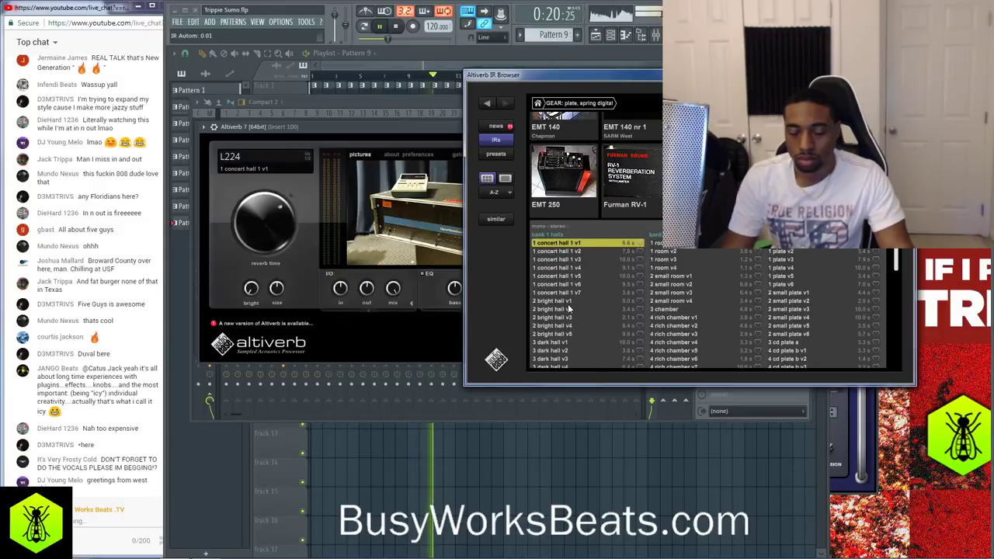
click(565, 293)
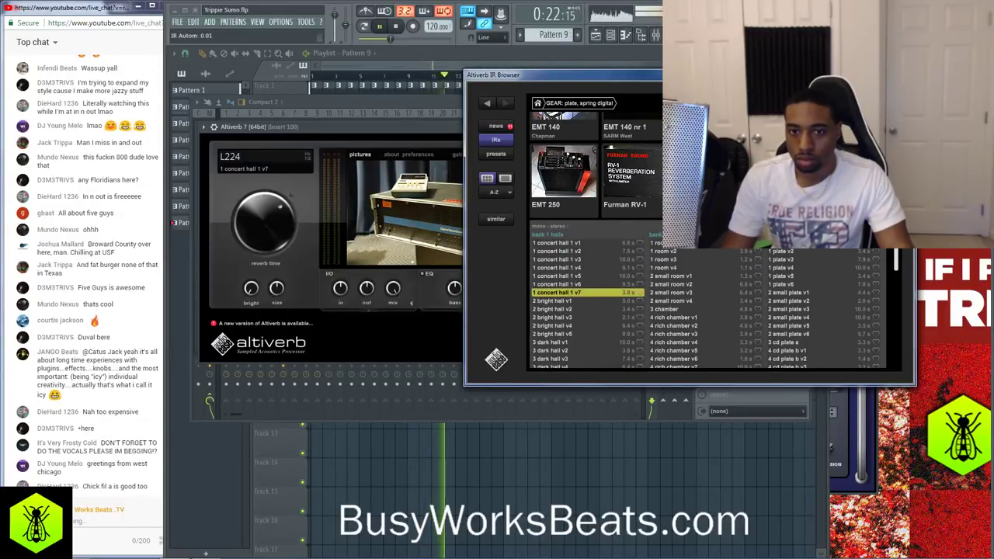
click(465, 224)
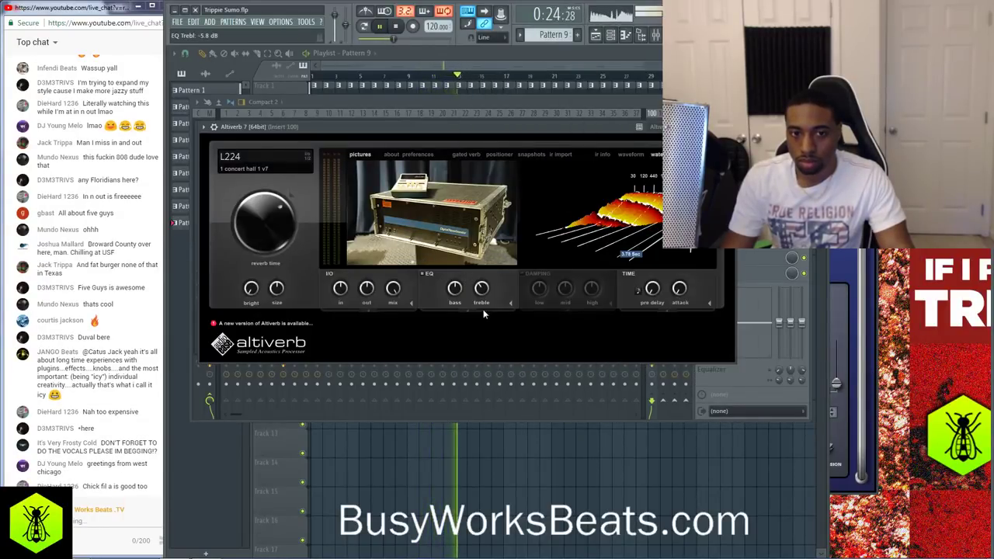
click(730, 126)
Lower the fader of Insert 9 and send Inserts 9 and 1 to the reverb on Insert 100
drag(318, 251, 360, 299)
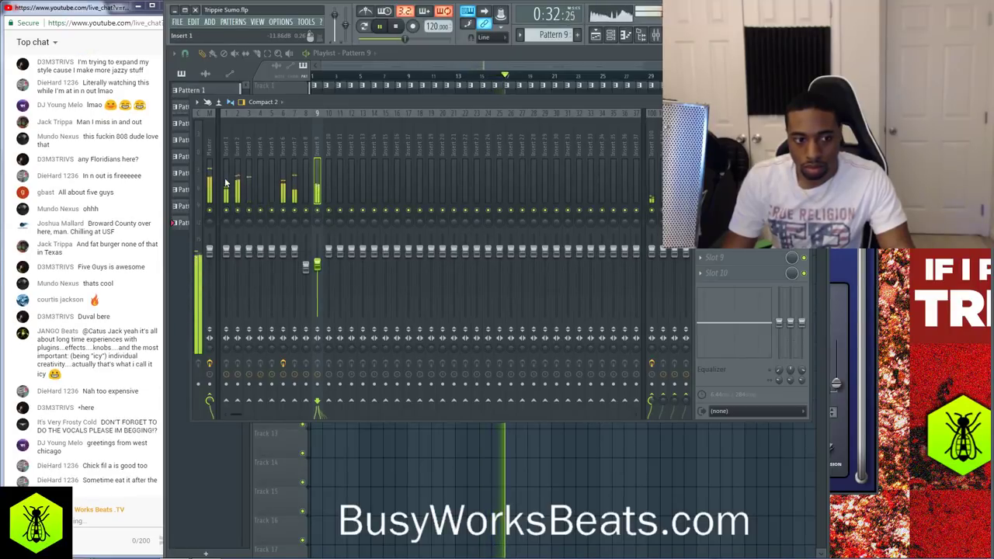
click(223, 149)
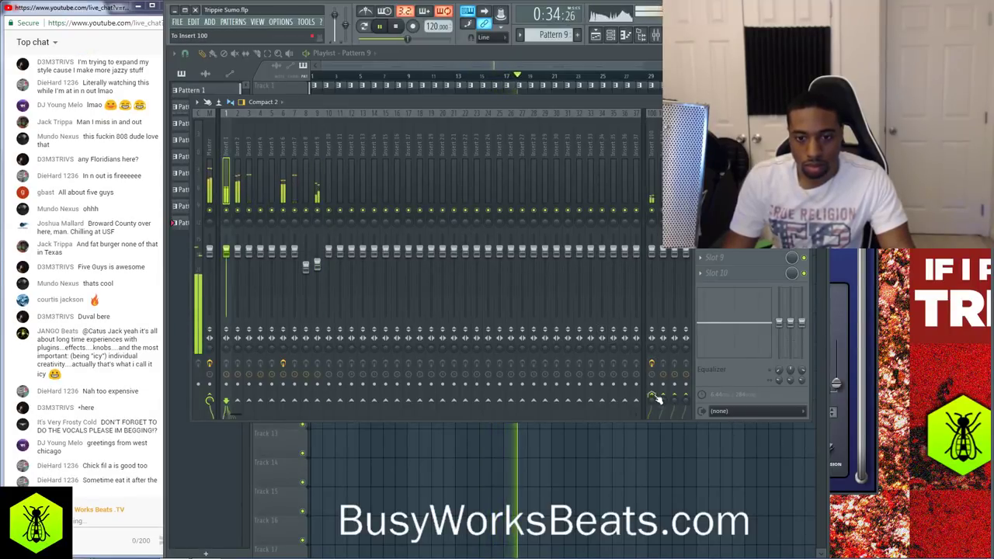
key(F9)
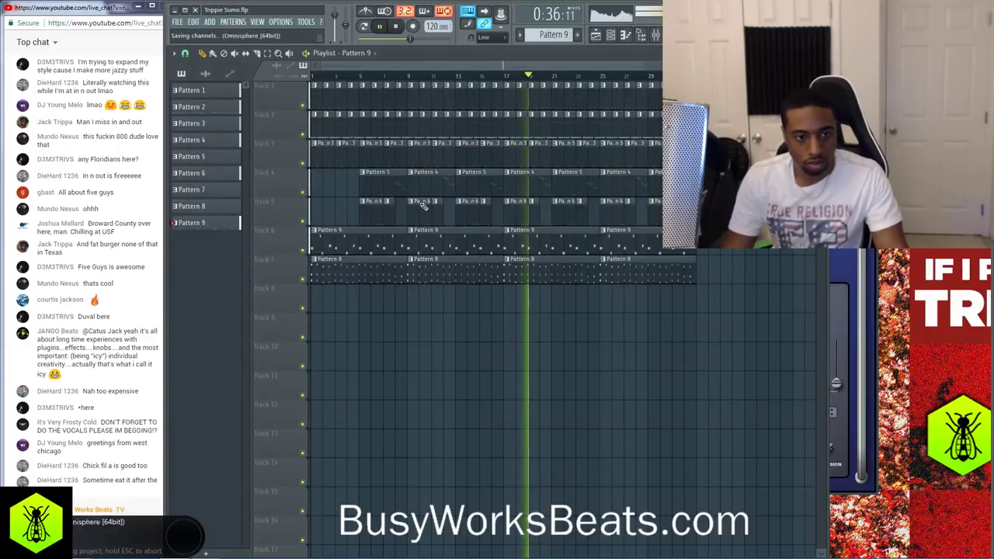
key(space)
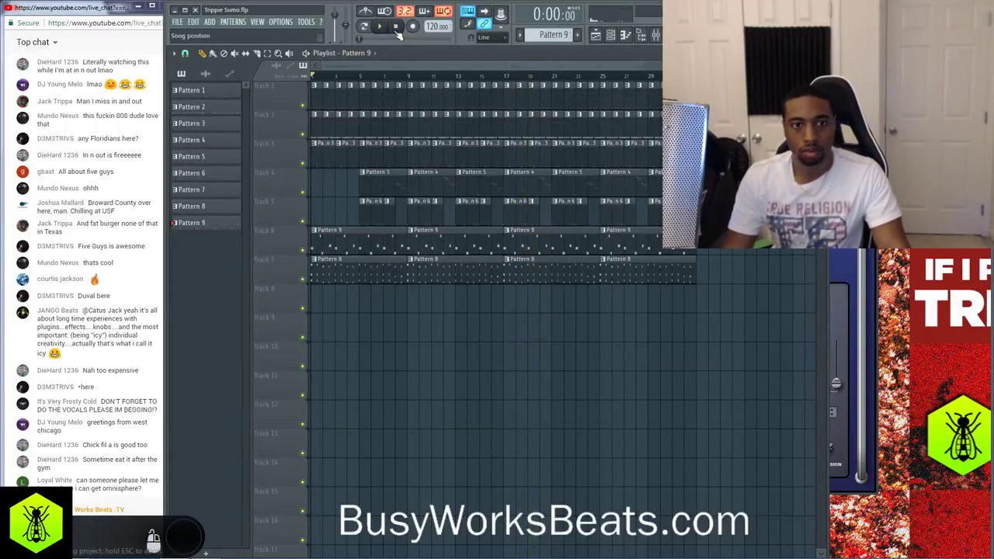
Restart song playback from the beginning and reopen Omnisphere from the channel rack
key(space)
click(611, 36)
click(357, 375)
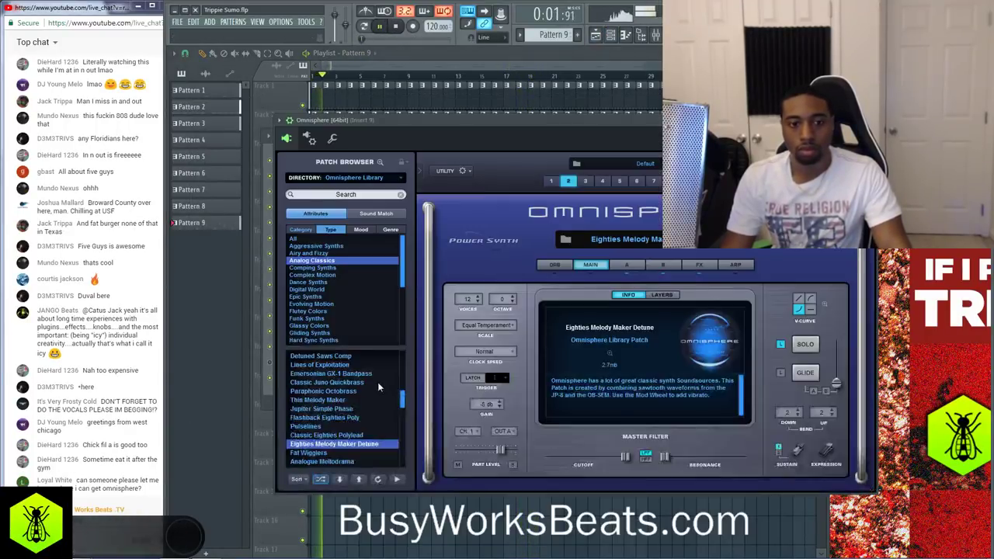
click(275, 365)
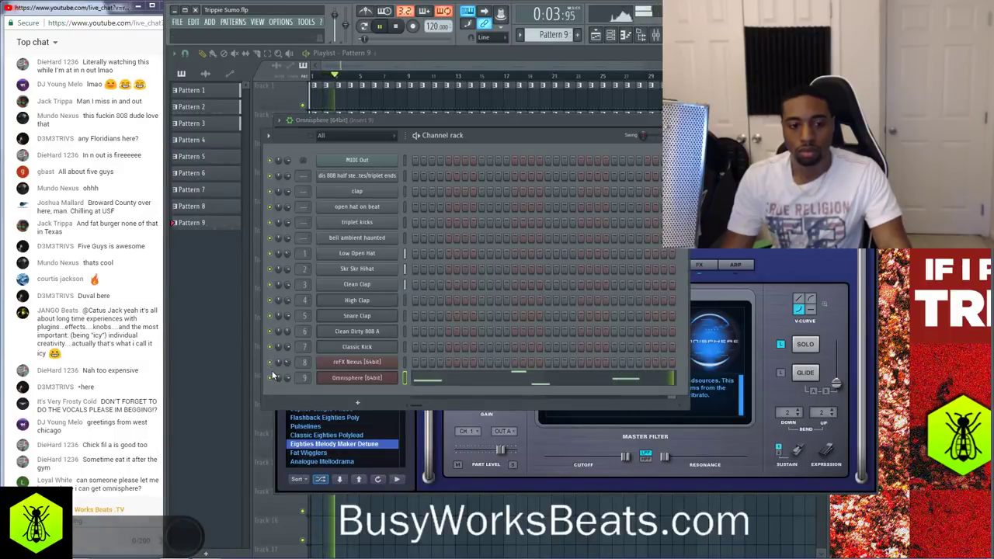
click(372, 378)
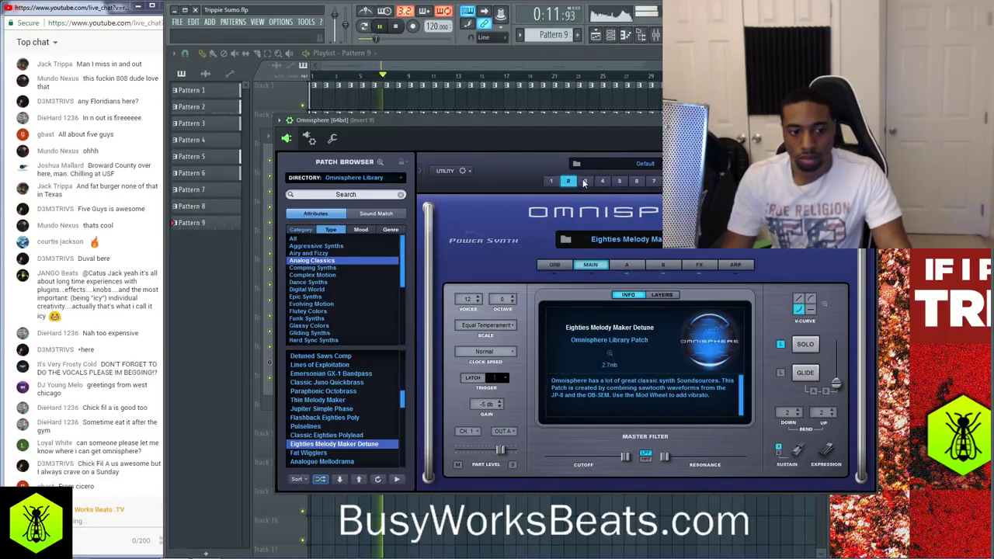
Audition Fat Wigglers and Big Ol' Oberheim Swell as part 2's patch while the song plays
scroll(337, 438, down, 1)
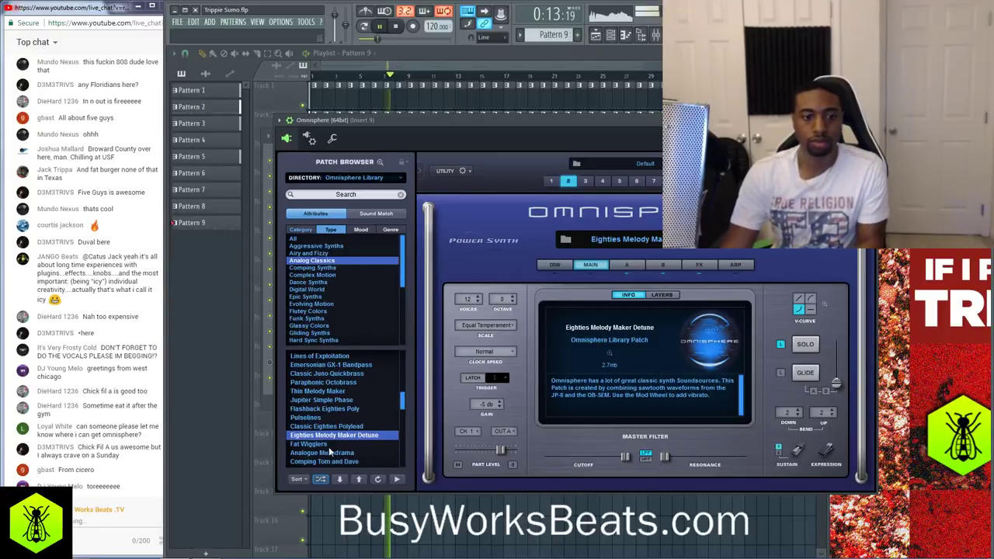
click(329, 445)
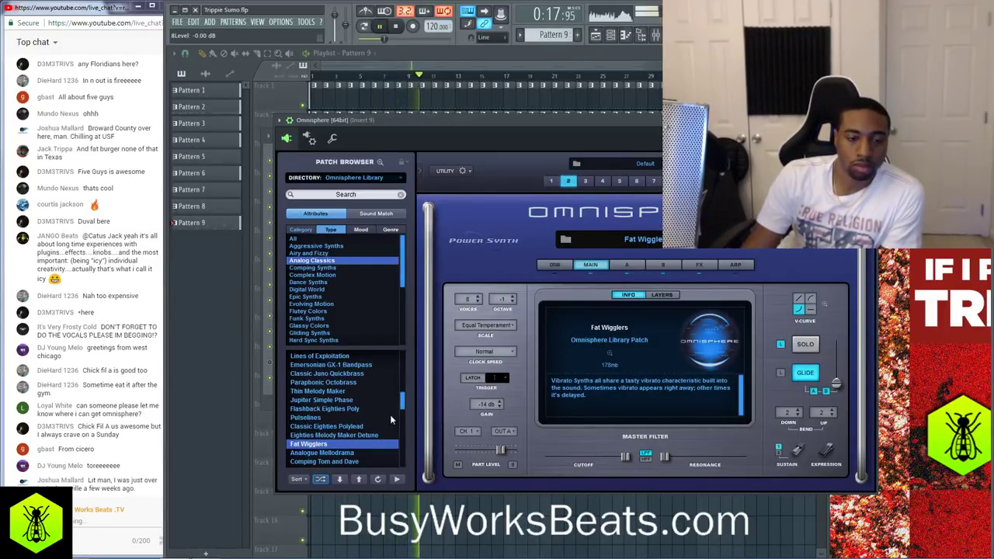
scroll(380, 423, down, 2)
click(351, 436)
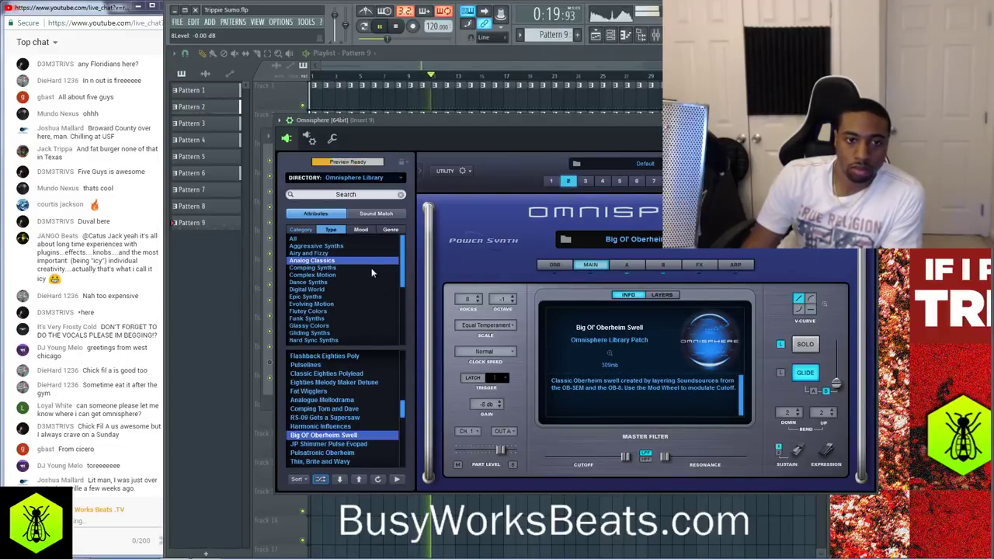
Limit part 2's patches to the Synth Mono category and load Fat Cycle Moog
click(309, 230)
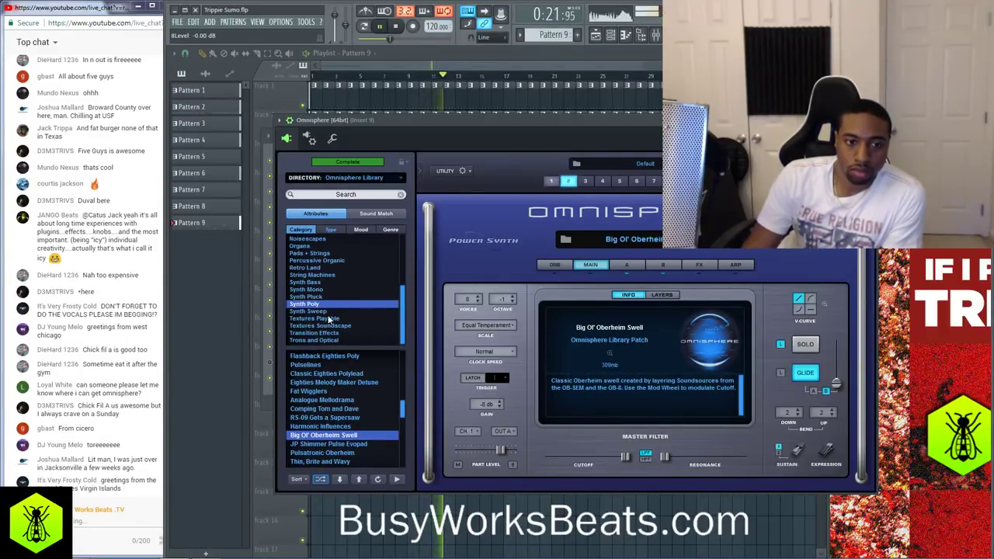
click(324, 289)
click(322, 383)
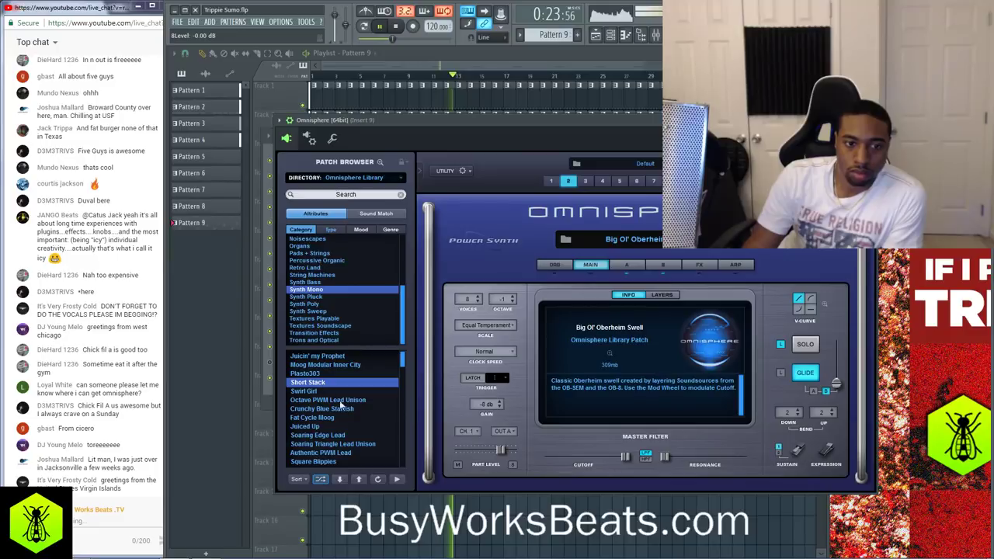
click(338, 417)
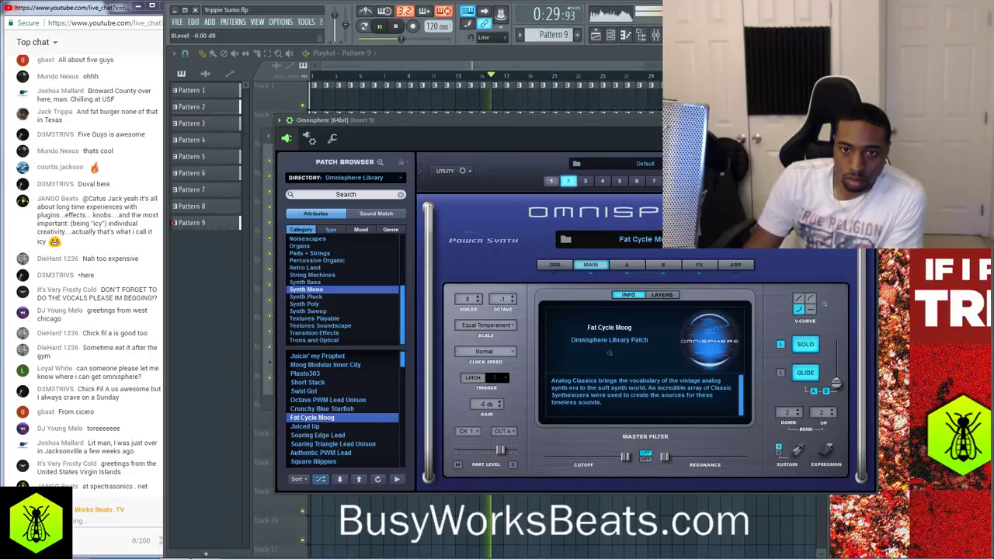
Lower the Fat Cycle Moog and Moody Greens levels in Omnisphere's multi mixer and review the channel's time settings
click(694, 181)
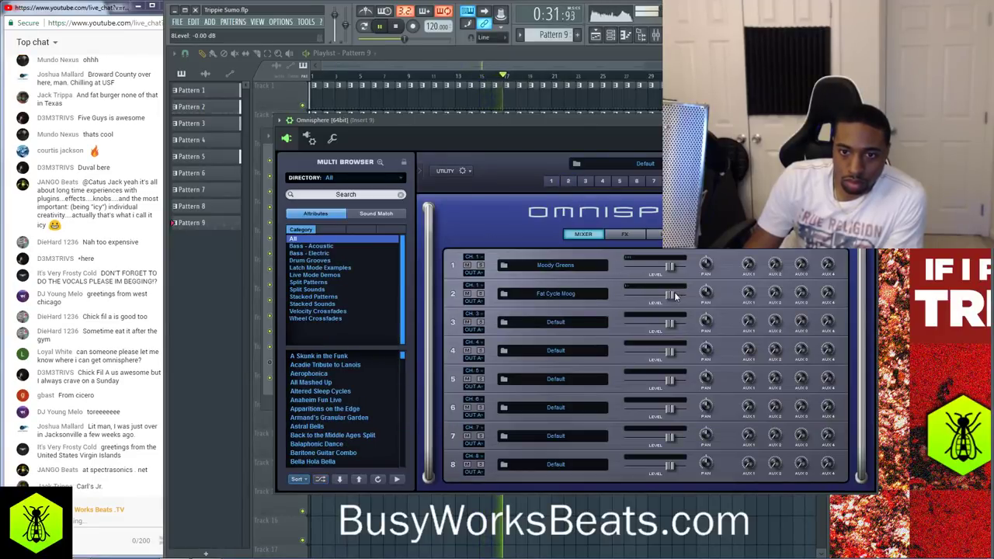
drag(675, 295, 667, 286)
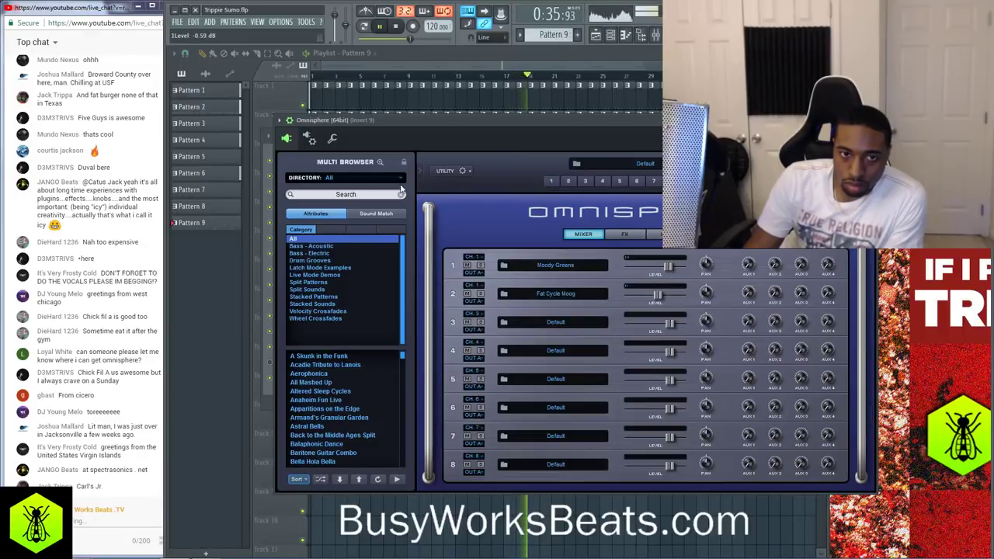
click(331, 138)
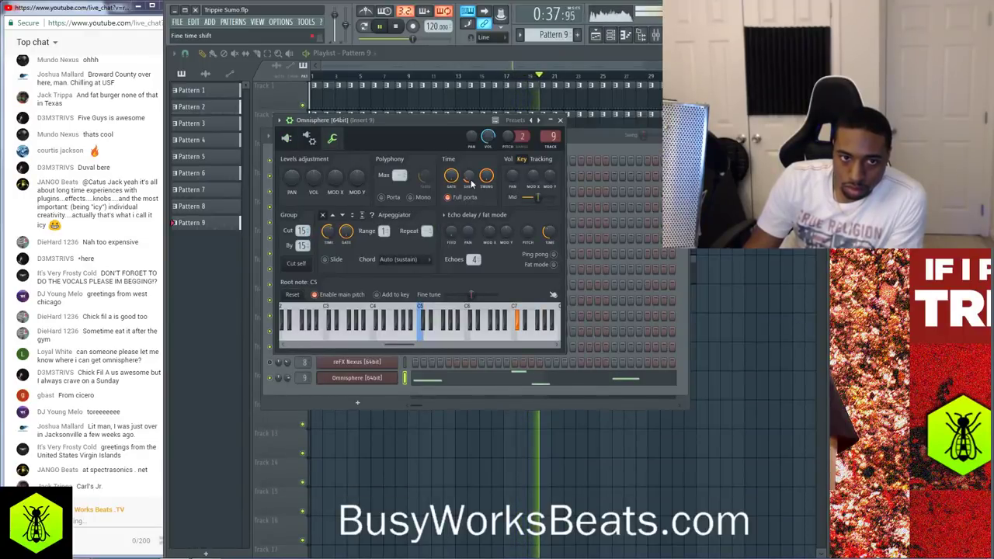
click(287, 138)
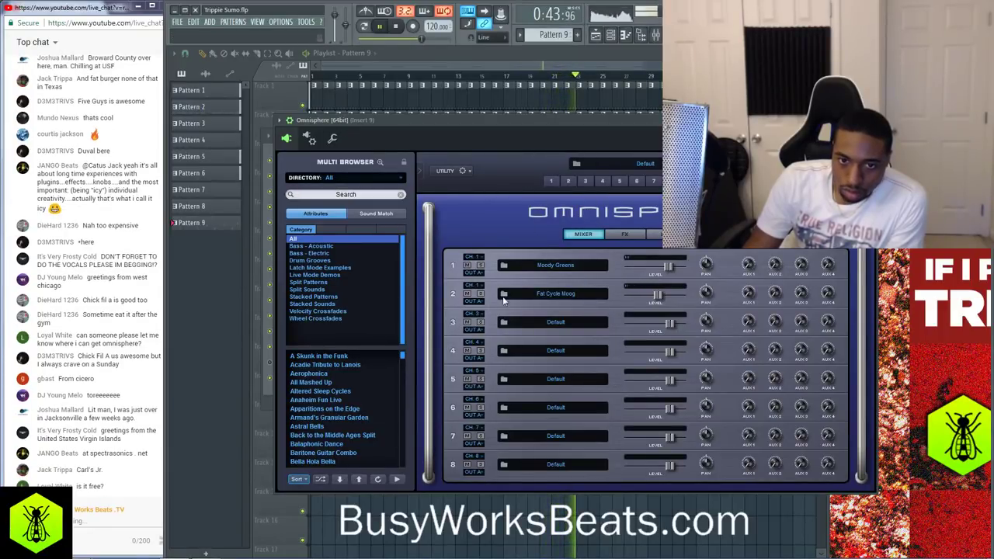
Audition Rusty Swings and Speeding Human Sea Waves as part 1's patch from the "haunt" search
click(568, 181)
click(552, 181)
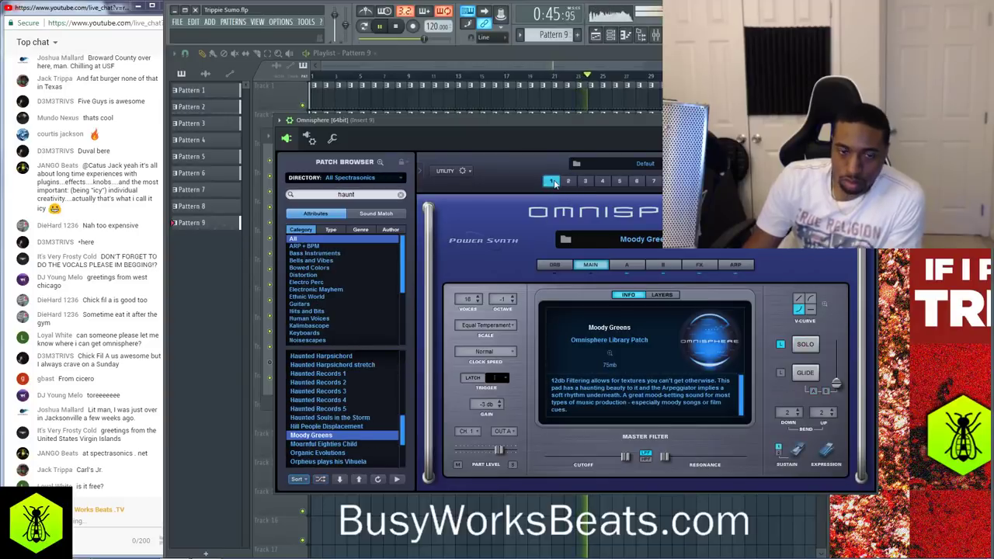
scroll(341, 401, down, 2)
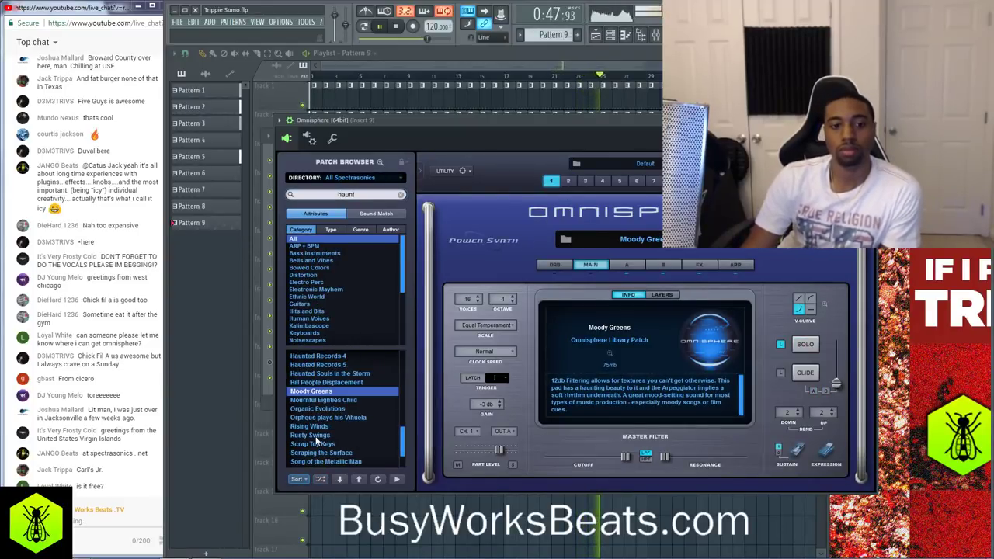
click(326, 437)
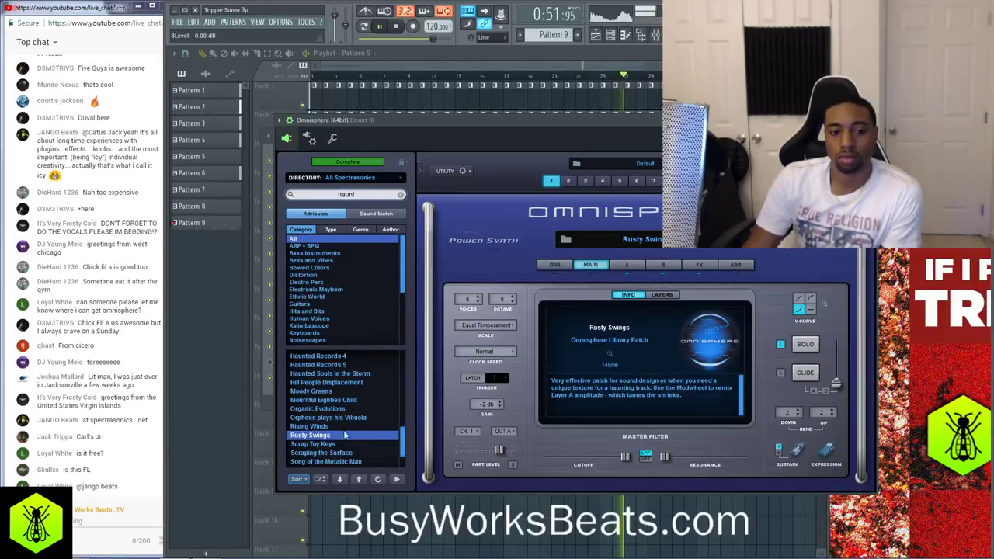
scroll(342, 404, down, 2)
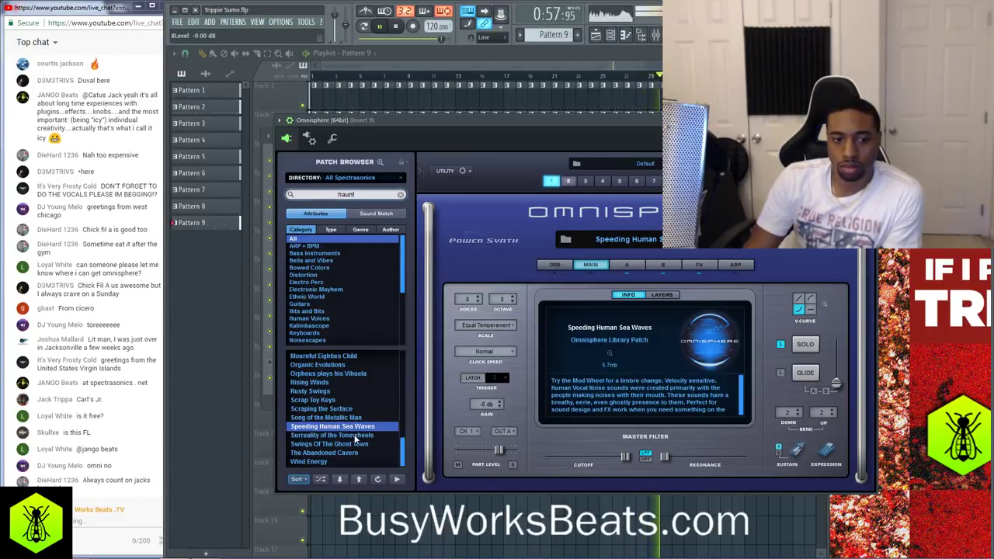
Audition The Abandoned Cavern for part 1 and load Swings Of The Ghost Town
click(347, 452)
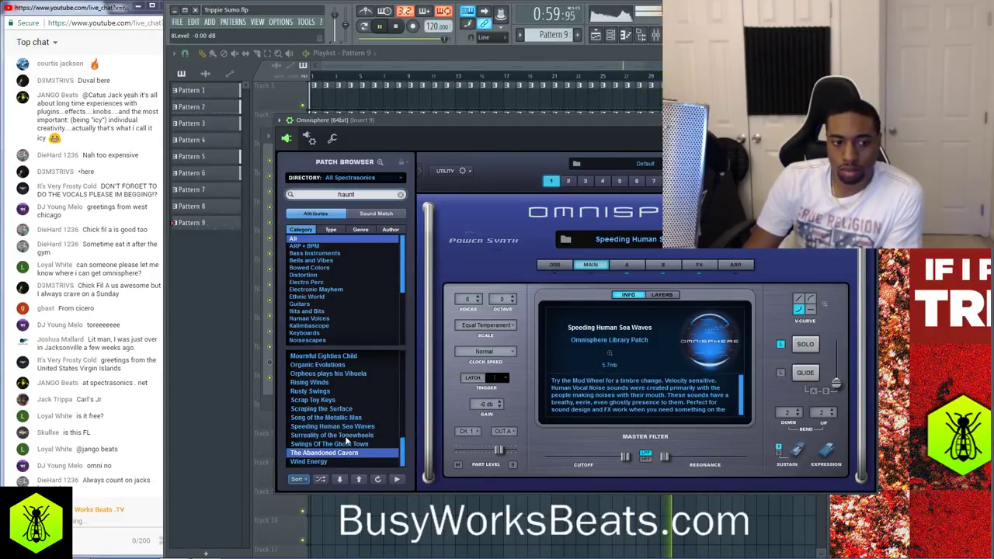
click(349, 444)
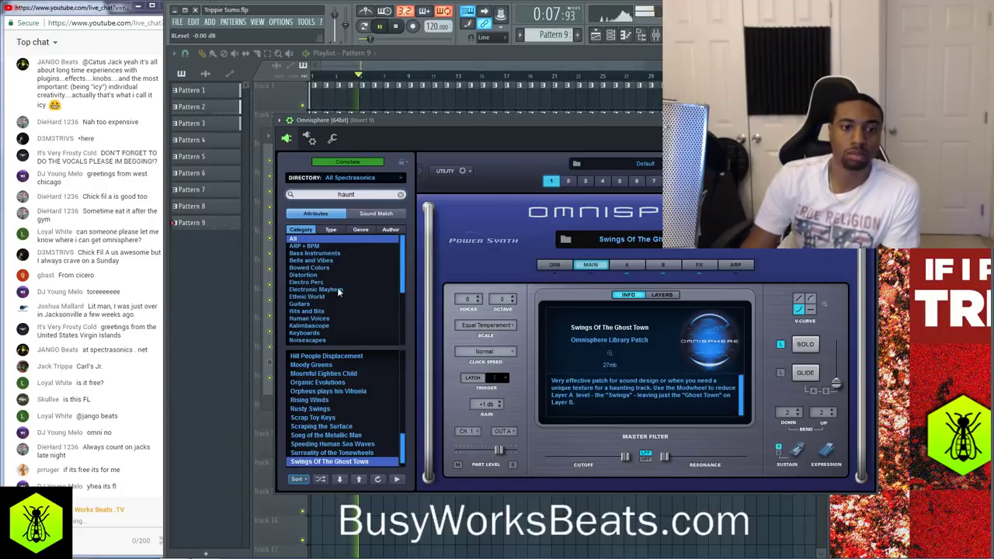
scroll(318, 278, down, 2)
scroll(319, 256, up, 2)
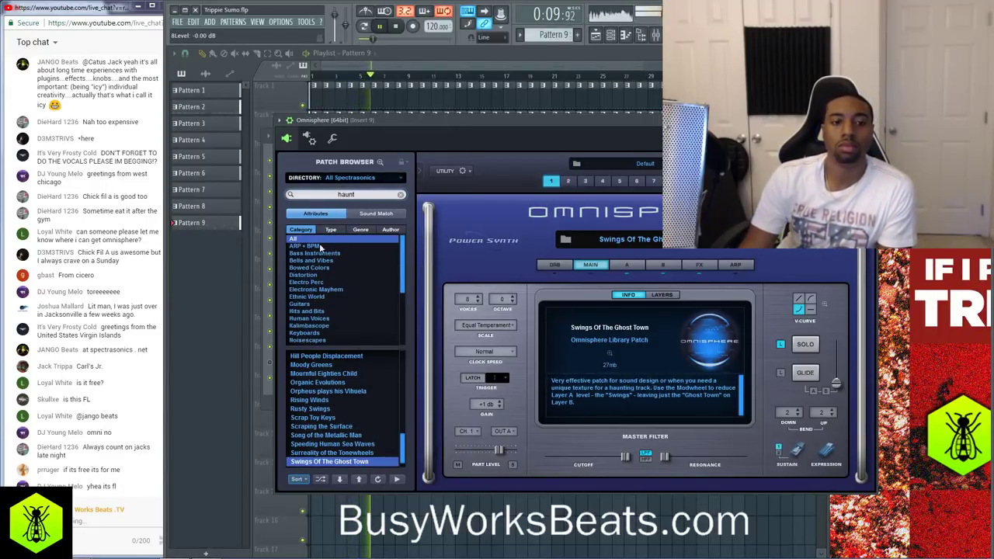
Clear the "haunt" search, limit part 1's patches to Synth Poly and the Bright Pads type, and load UK Brasstrings
click(401, 195)
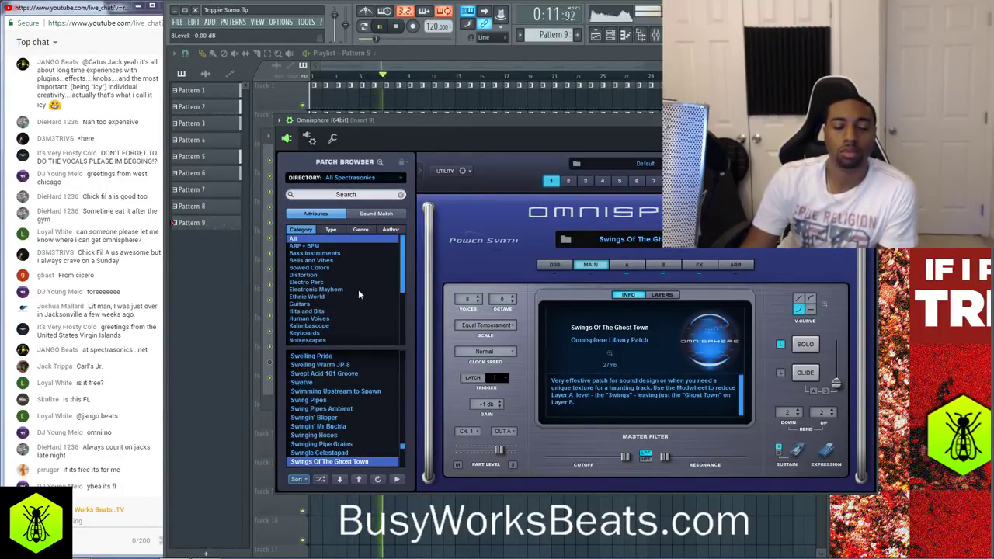
scroll(334, 313, down, 10)
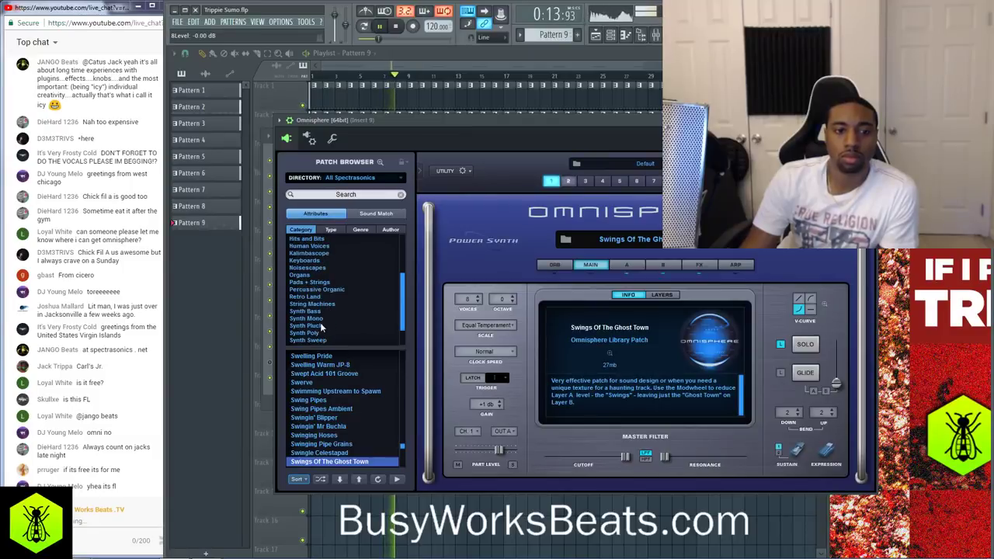
scroll(321, 329, down, 2)
click(314, 319)
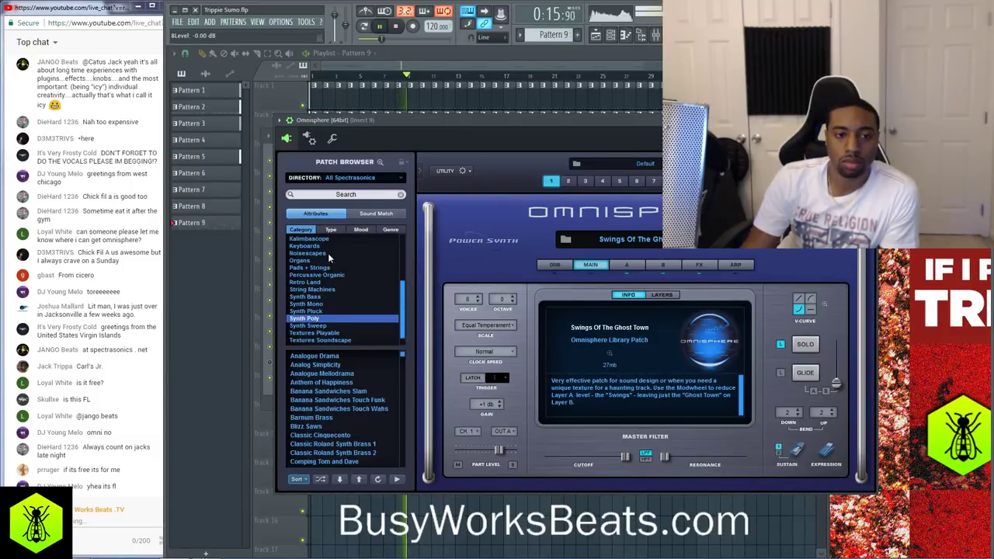
click(330, 230)
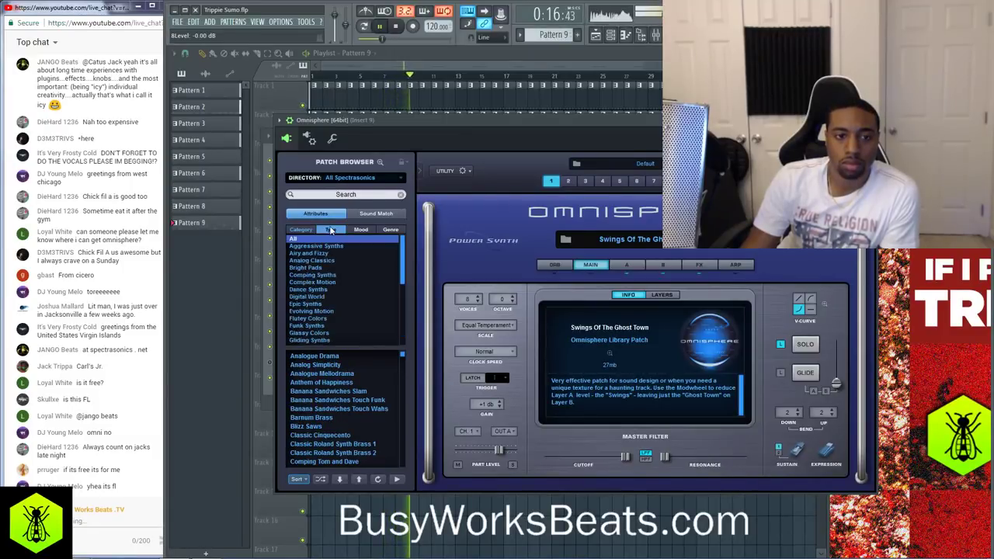
click(306, 267)
click(330, 383)
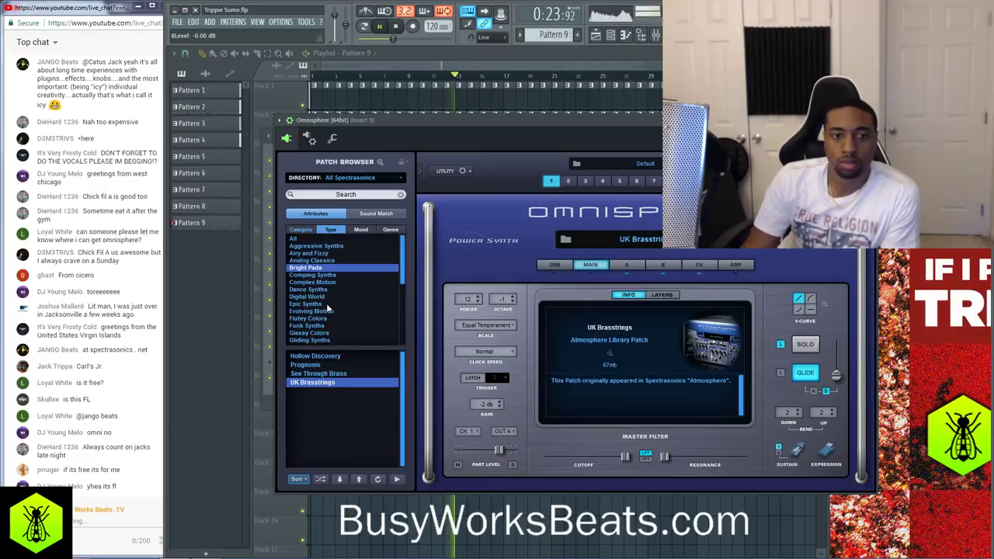
Switch the type filter to Hard Sync Synths and audition Proghead Basher for part 1
scroll(326, 303, down, 2)
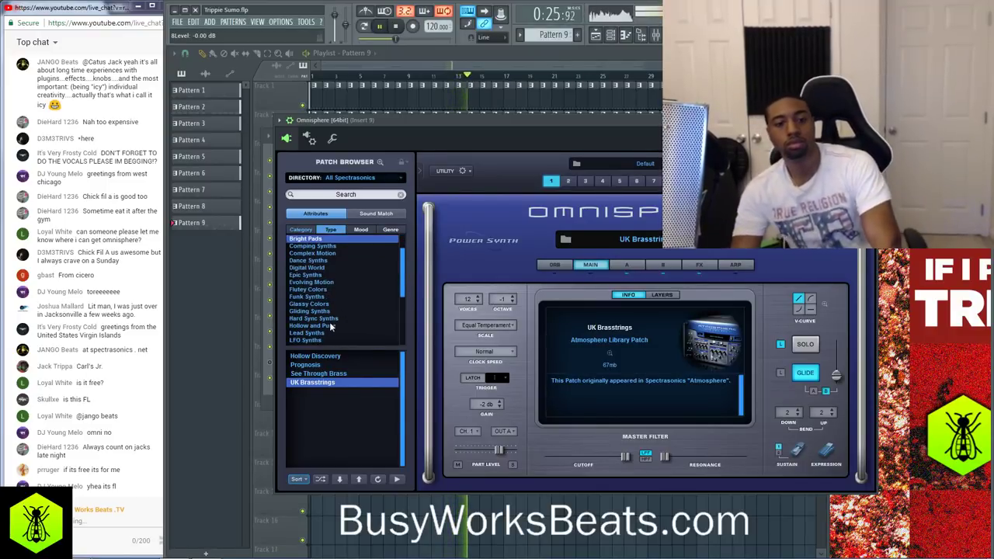
click(318, 319)
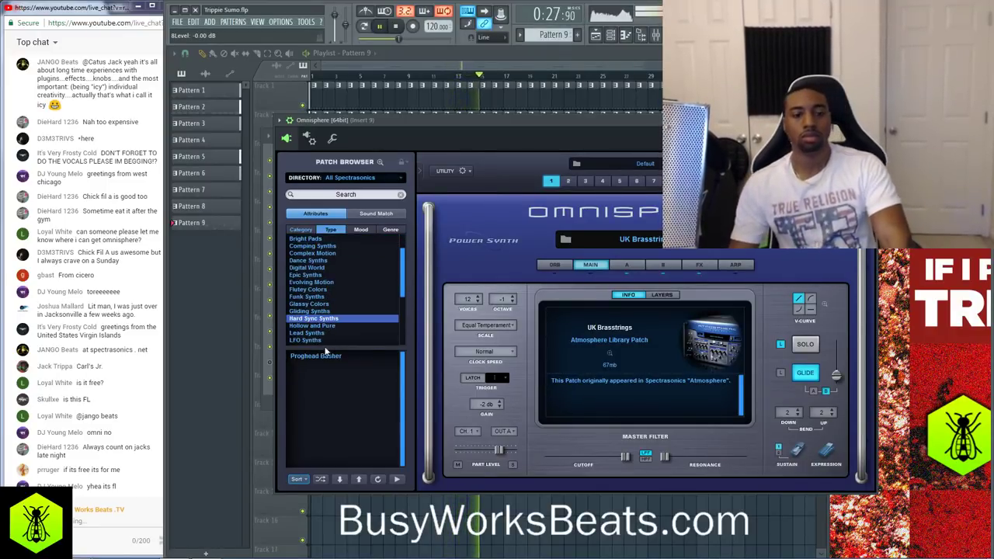
click(365, 195)
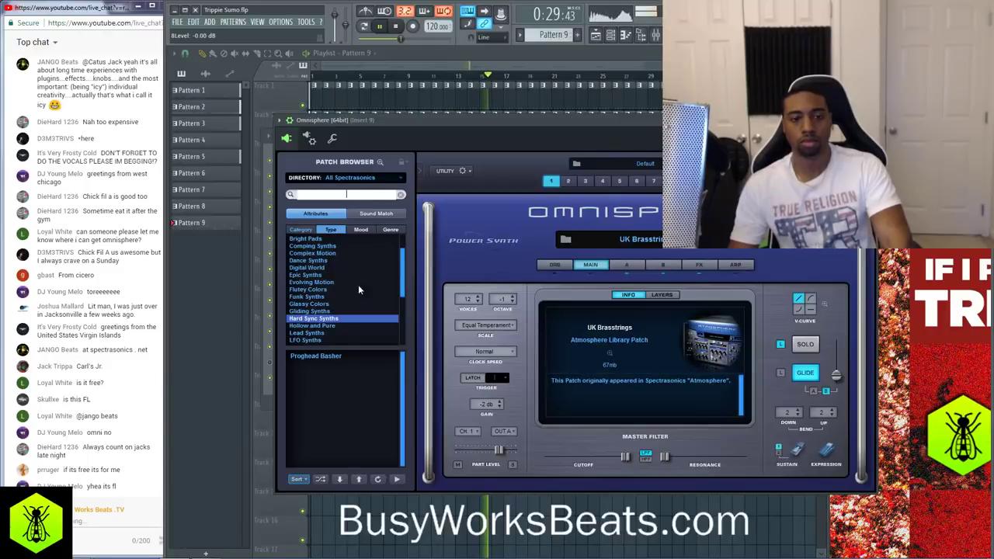
click(330, 356)
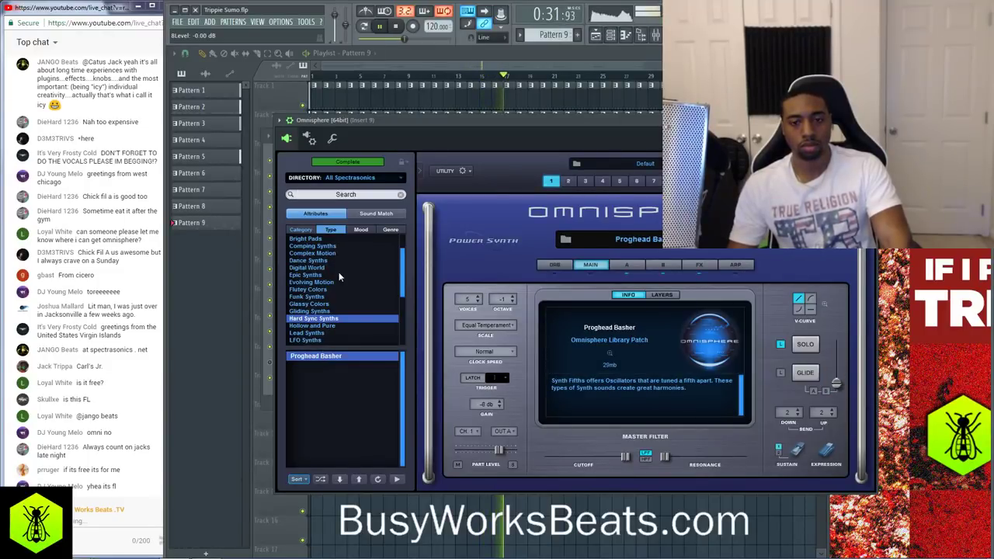
Look through the patch types, filter to Analog Classics and load End of the Worldliness
scroll(330, 264, up, 2)
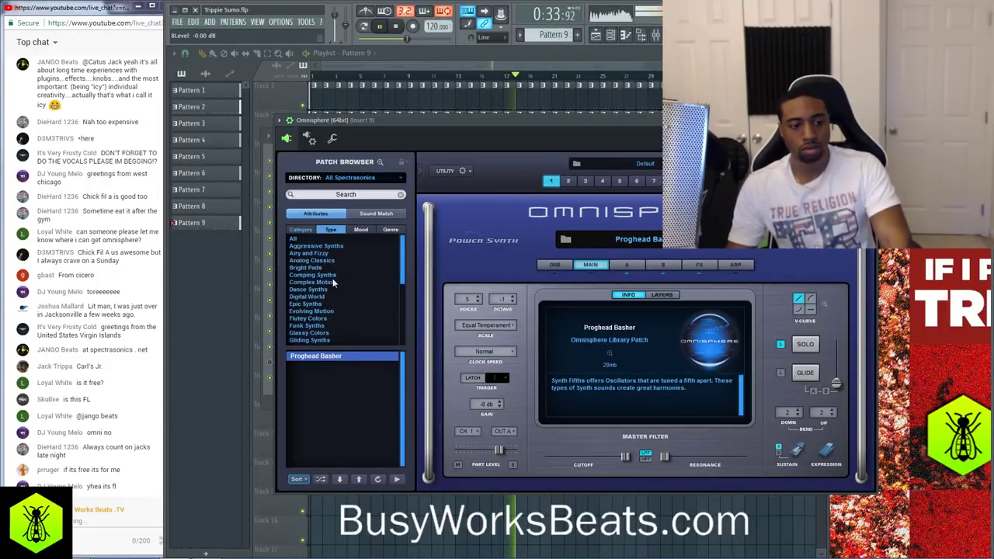
scroll(332, 285, down, 5)
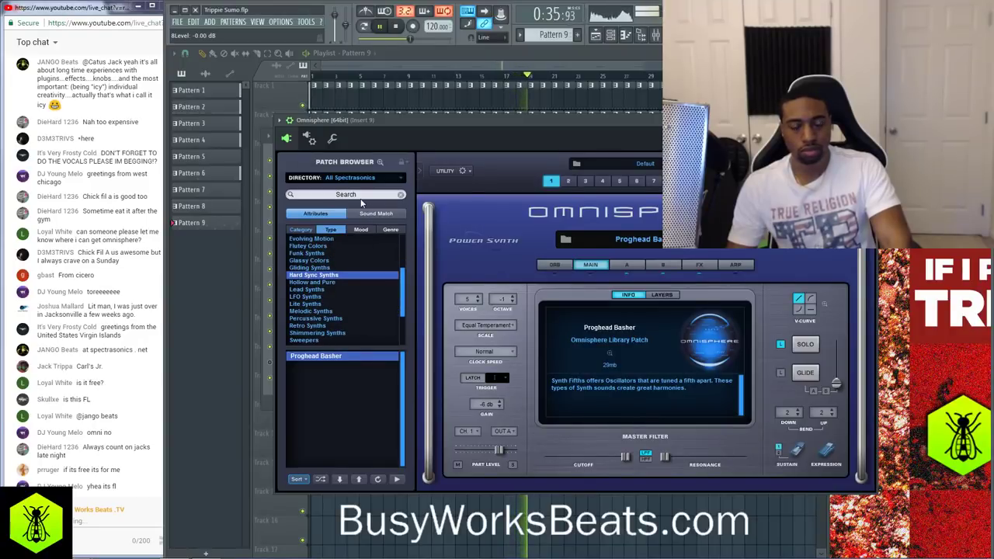
scroll(336, 319, down, 3)
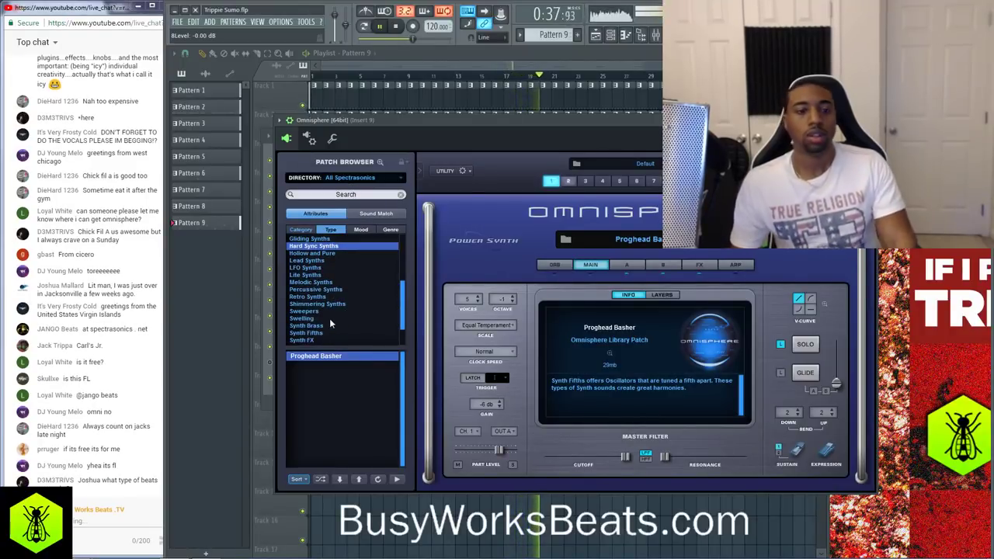
scroll(329, 319, down, 3)
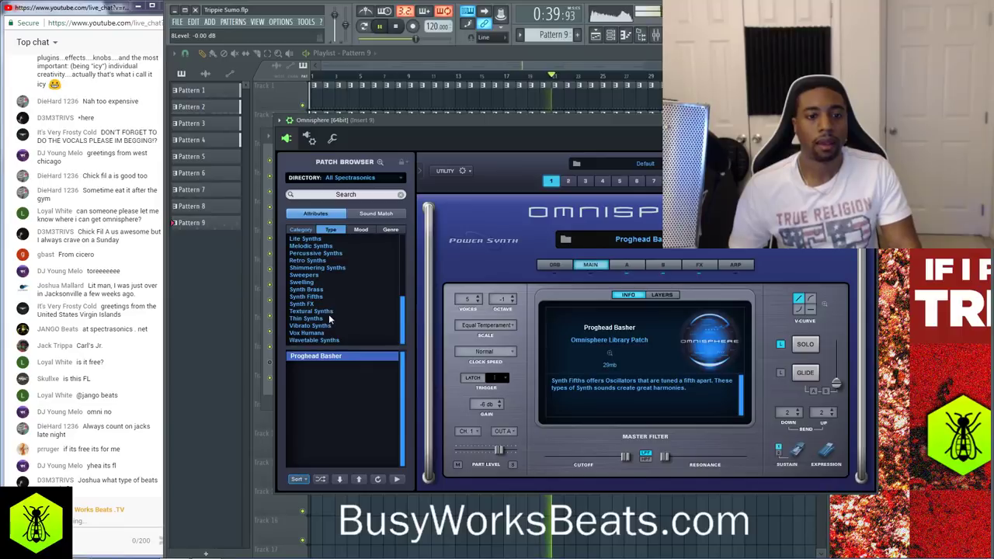
scroll(334, 311, up, 10)
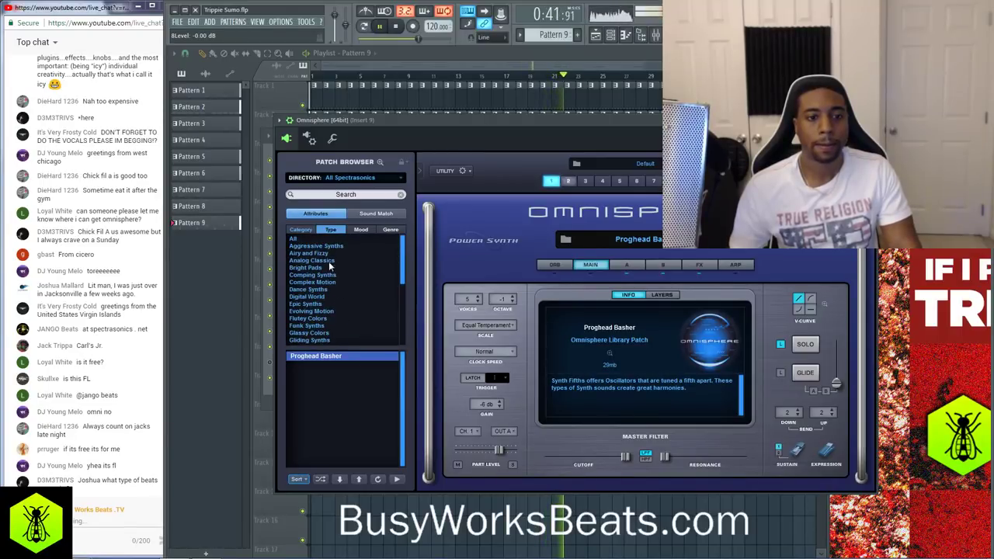
click(329, 261)
click(326, 400)
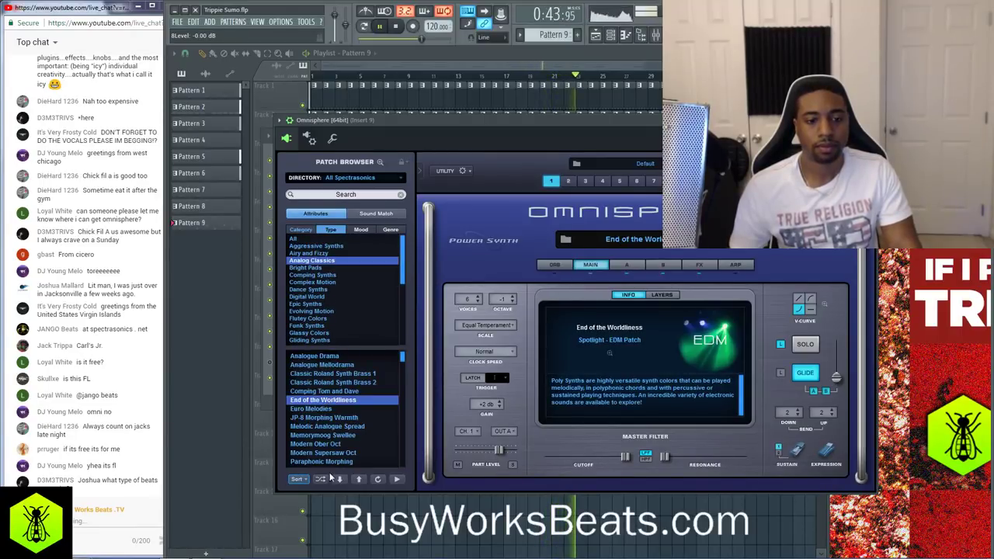
Set the patch directory to Omnisphere Library and audition Detuned Saws Comp from the Analog Classics type
click(365, 178)
click(349, 204)
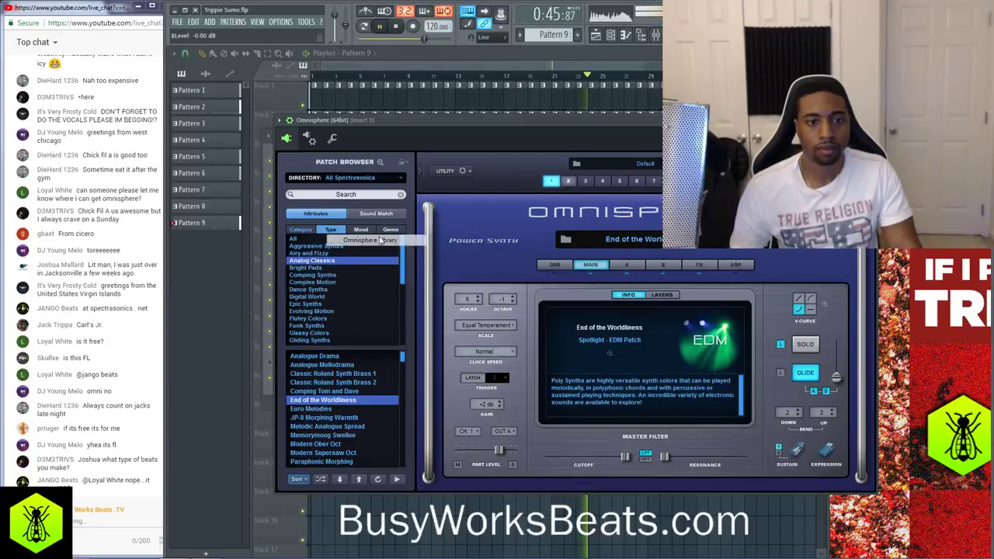
click(342, 418)
scroll(341, 420, down, 5)
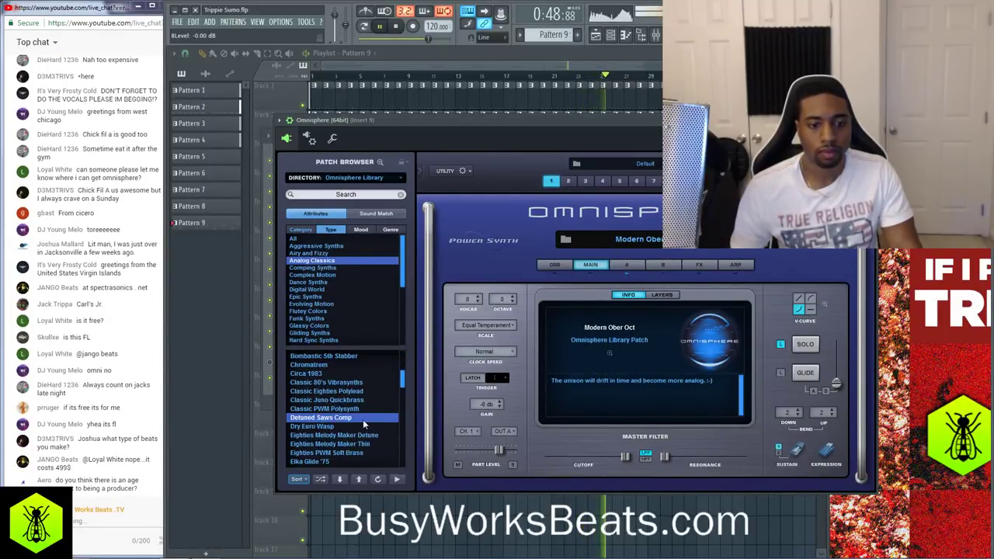
scroll(363, 420, down, 2)
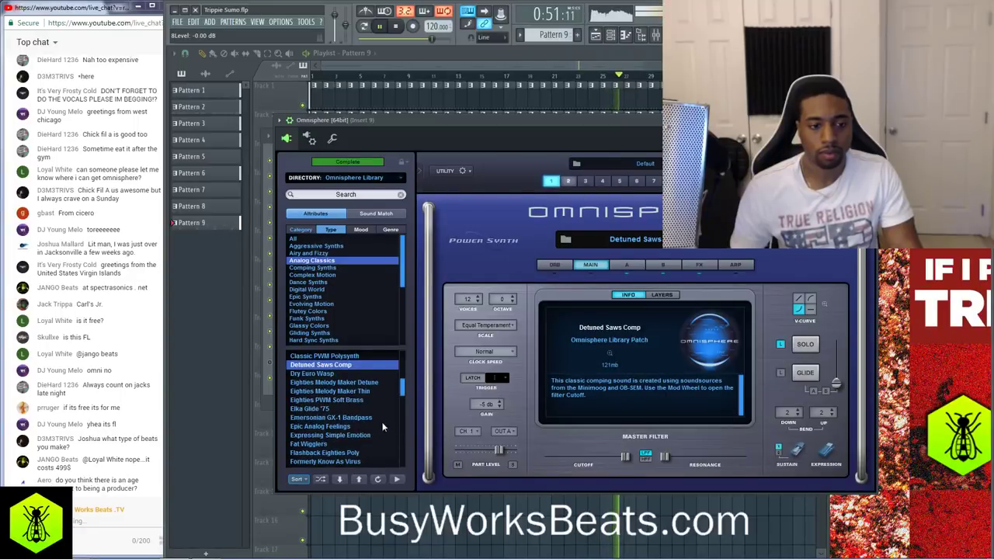
Audition Epic Analog Feelings for part 1 and load JP-8 Shimmerings
click(341, 426)
scroll(389, 394, down, 1)
scroll(343, 421, down, 3)
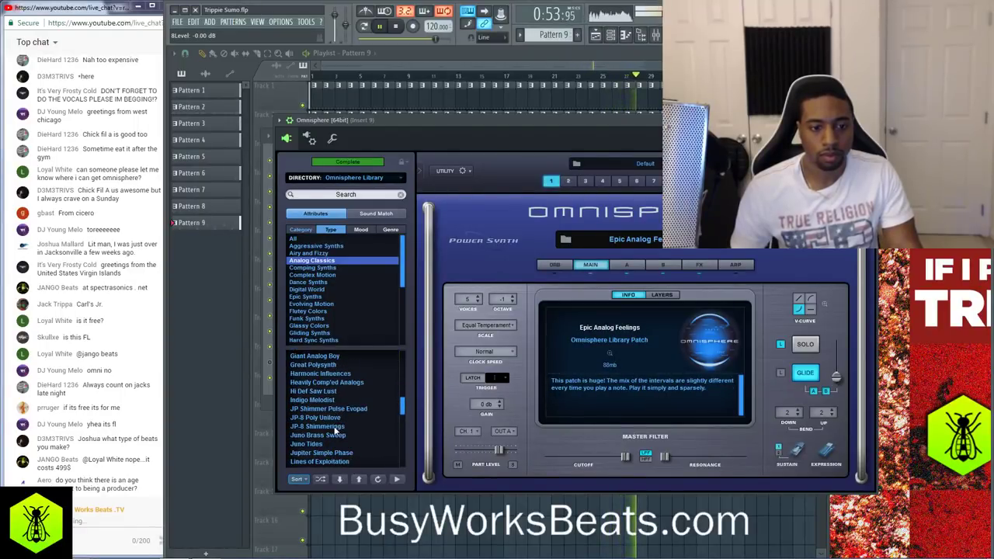
click(336, 428)
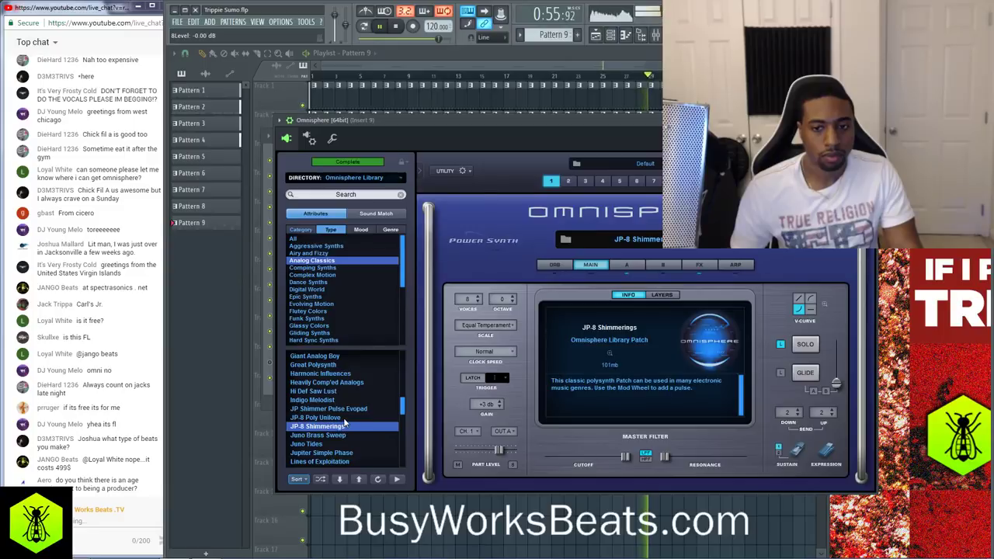
Close Omnisphere and add the MondoMod Stereo effect to mixer track Insert 9
click(869, 120)
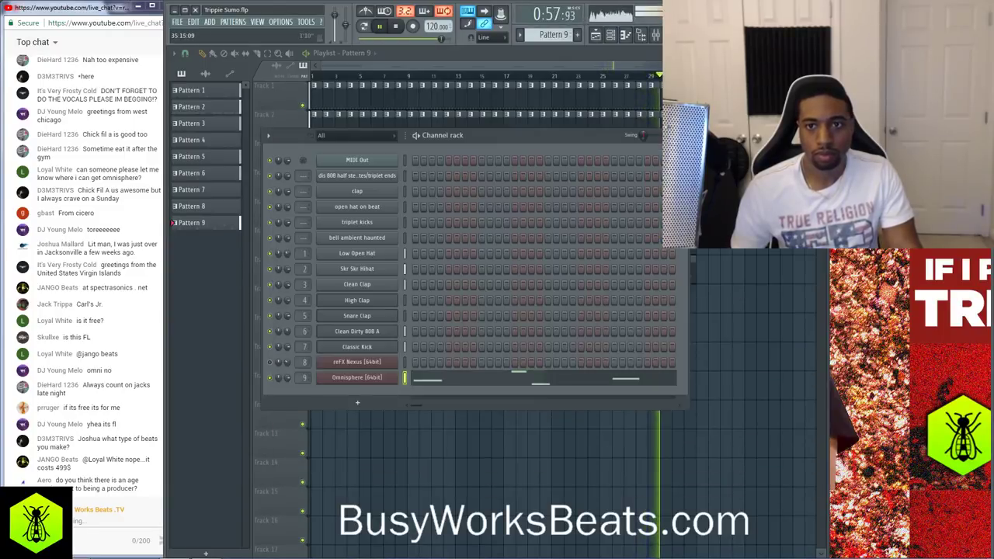
click(656, 35)
click(701, 134)
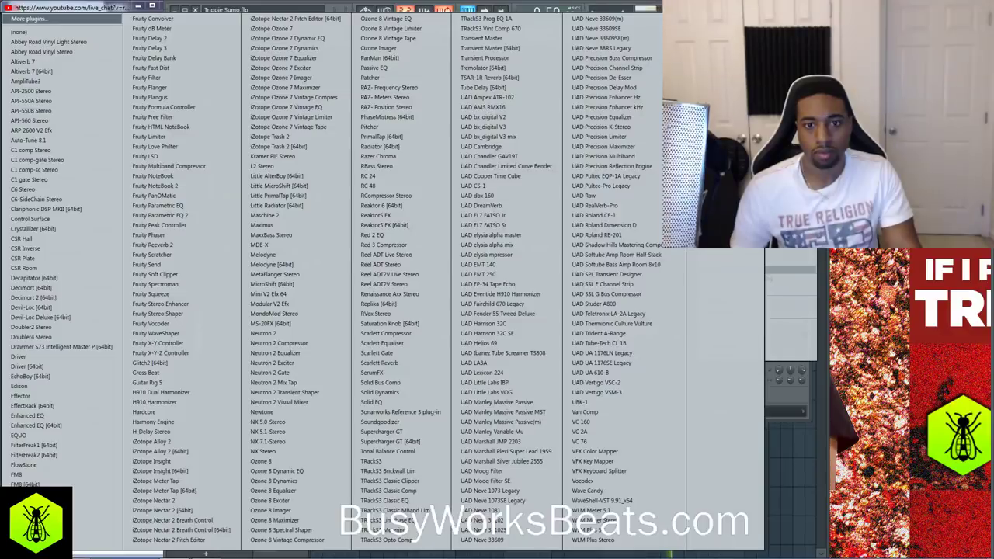
click(324, 310)
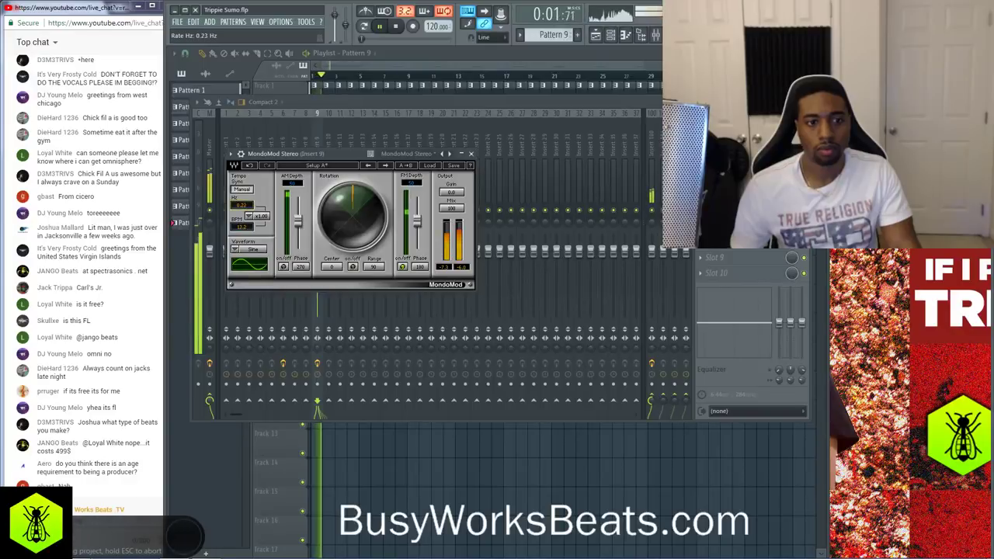
Set MondoMod's rate to 1.19 Hz, its FM phase to 270 and its FM depth to about 25%
drag(242, 205, 242, 190)
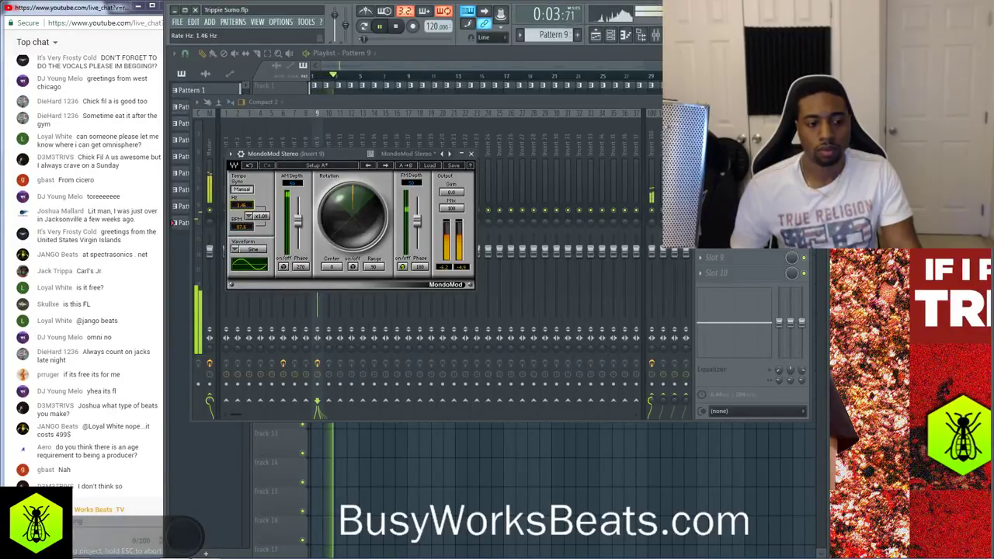
click(420, 268)
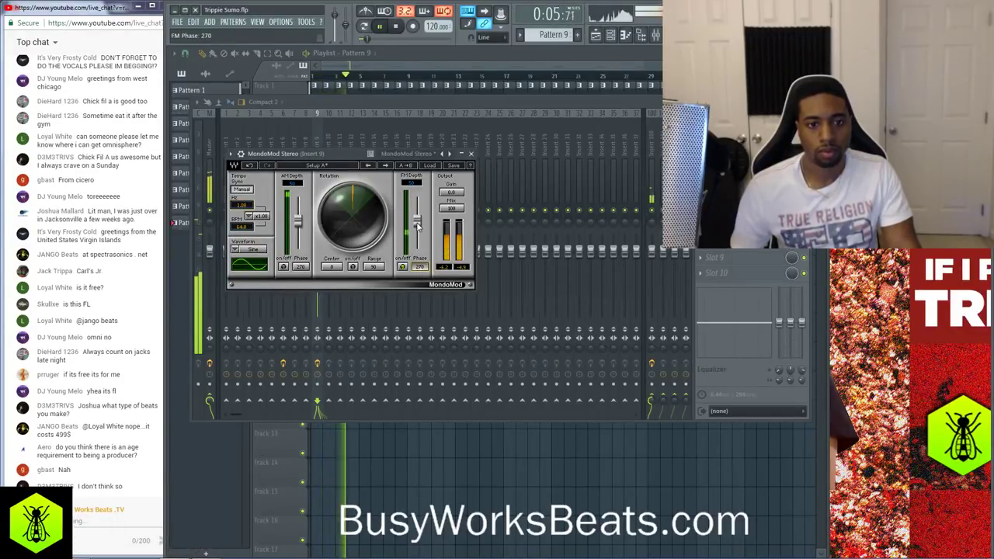
drag(417, 224, 418, 236)
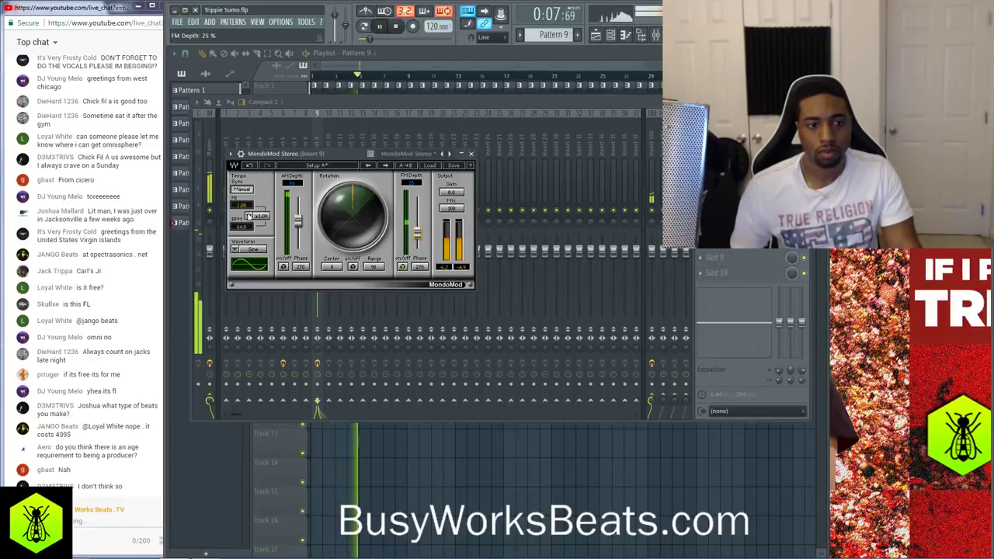
drag(241, 205, 241, 202)
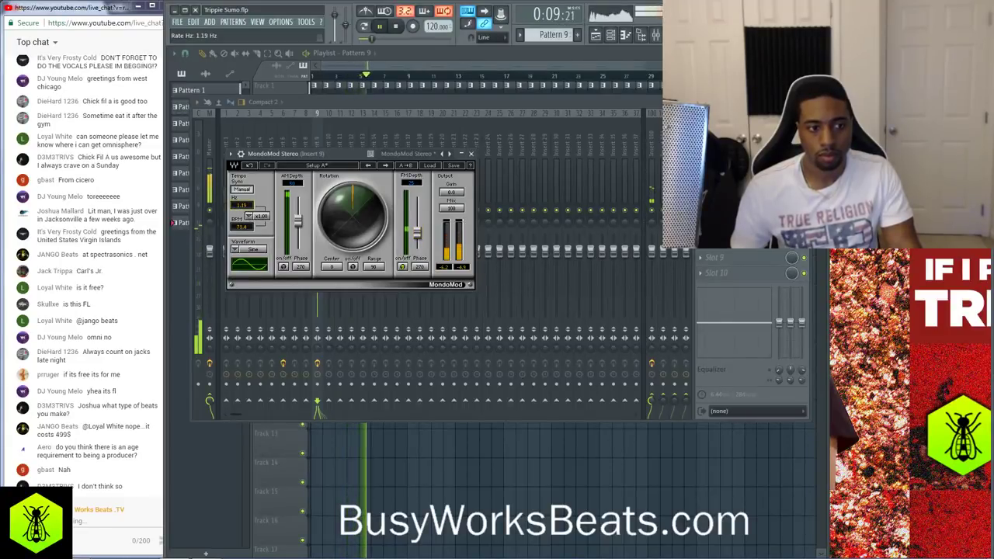
click(471, 154)
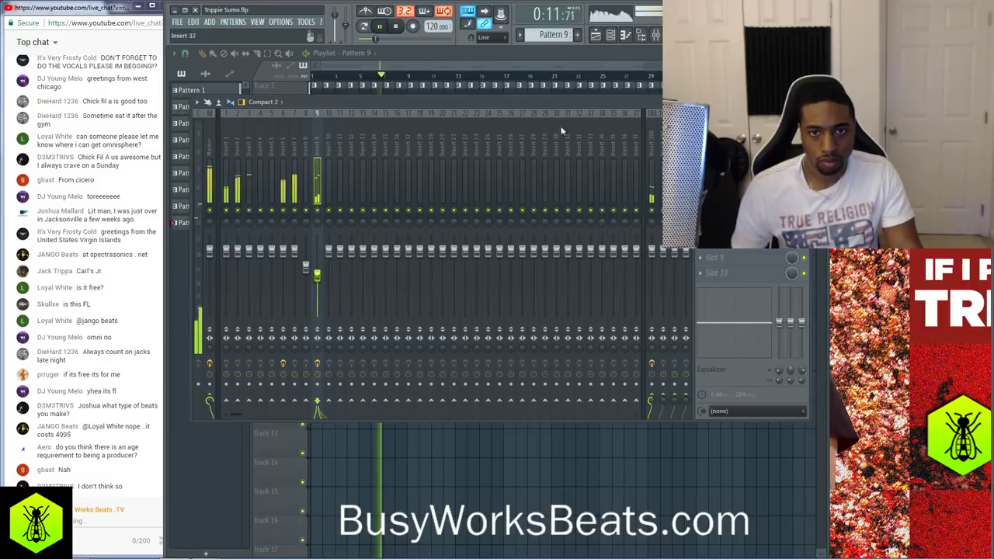
Reopen the Omnisphere channel and review its arpeggiator and echo delay settings
click(610, 35)
click(355, 378)
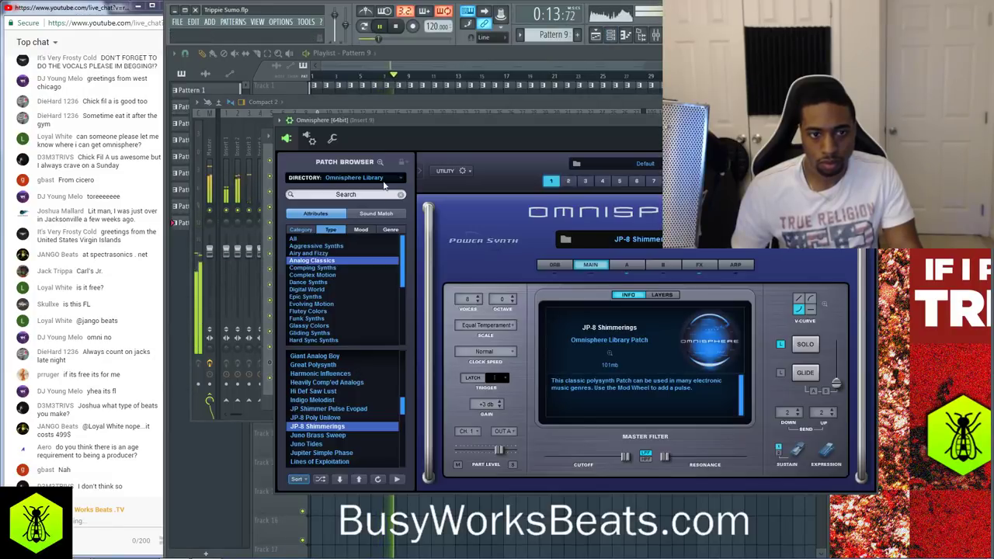
click(332, 138)
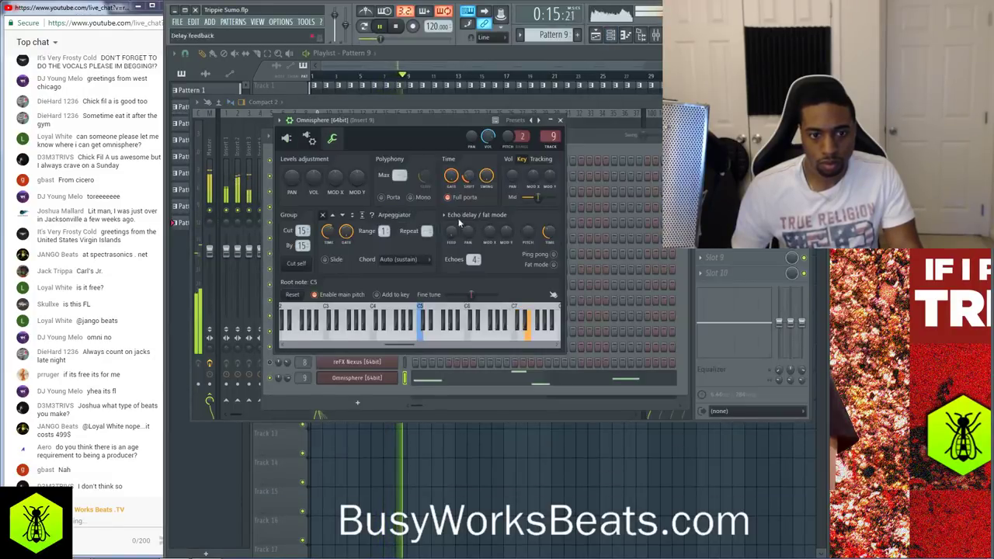
click(286, 138)
Audition Soaring Edge Lead and Soaring Triangle Lead Unison as part 2's patch and load Square Blippies
click(568, 182)
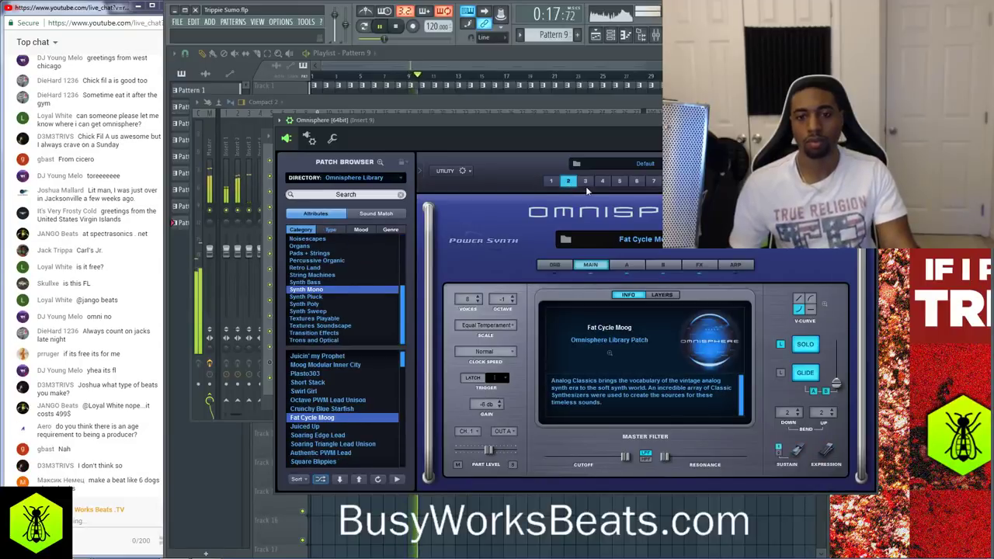
click(318, 429)
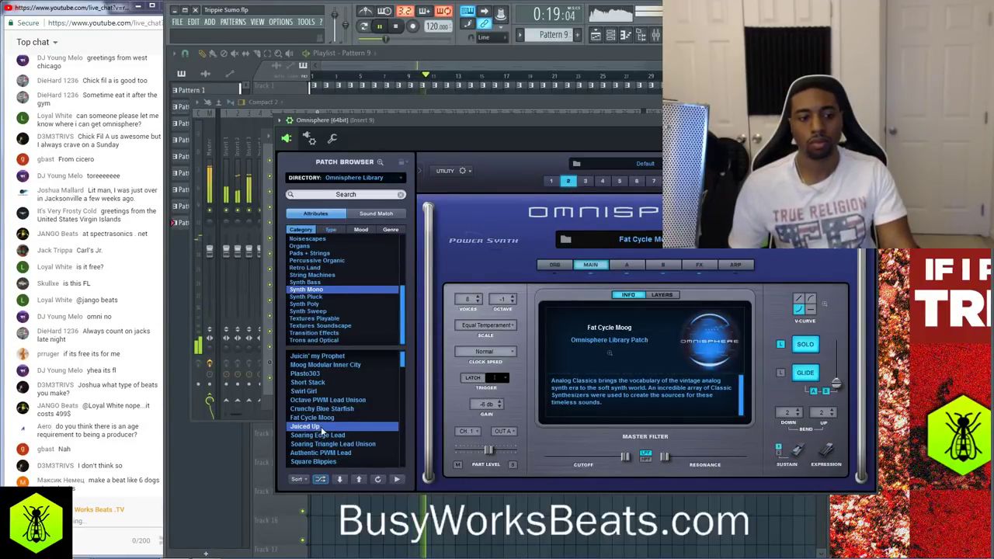
click(336, 434)
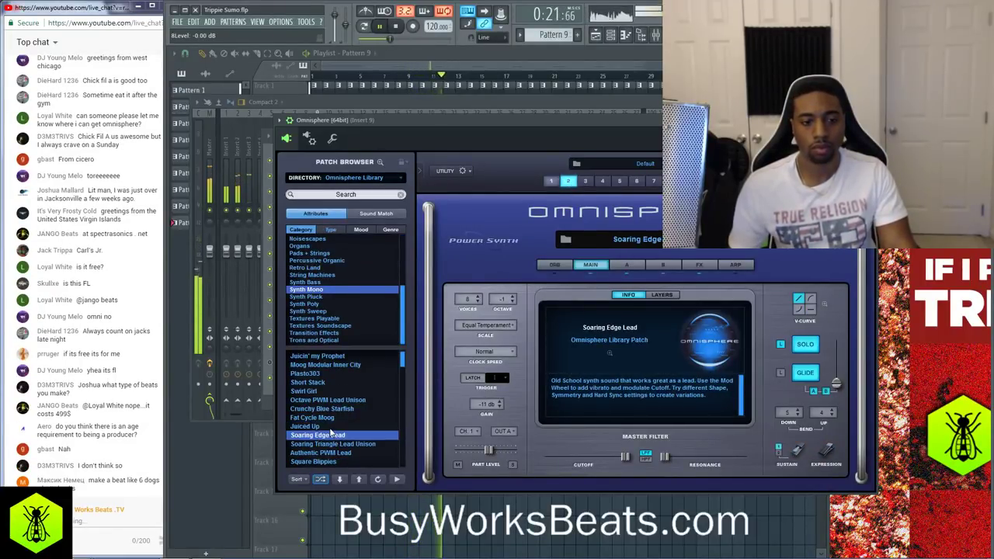
click(339, 443)
scroll(344, 436, down, 1)
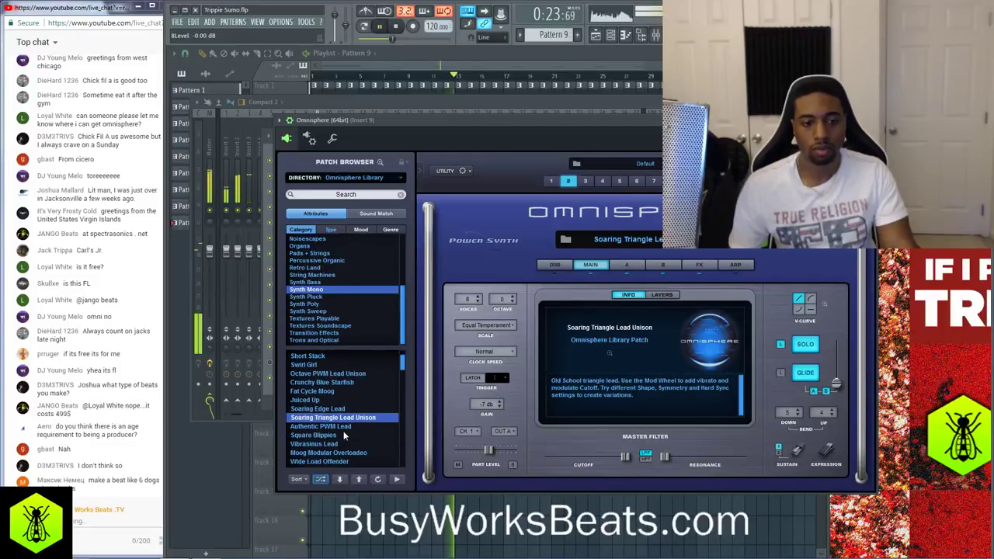
click(330, 435)
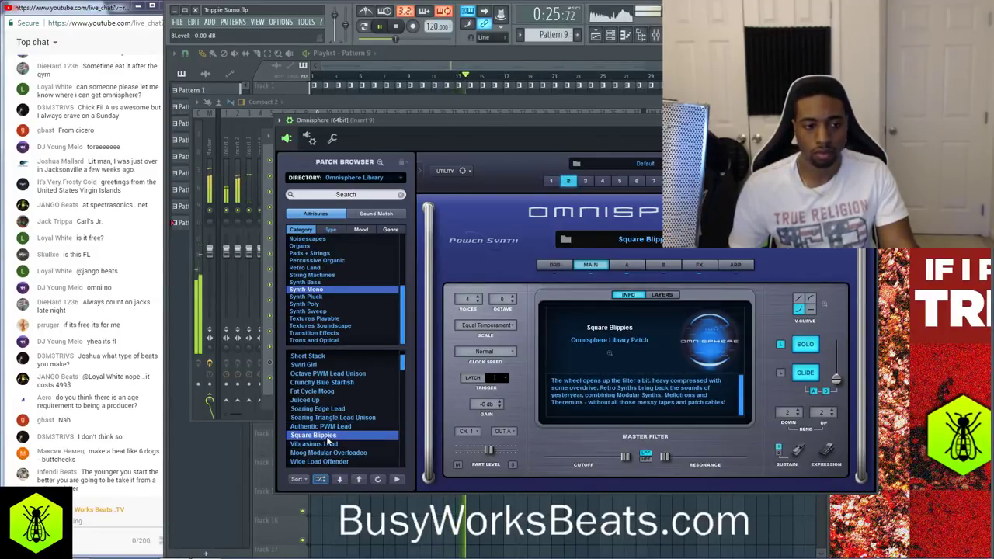
Audition Roger Comes Alive and Prophet Cycling Lead as part 2's patch and load Energizer Synth
scroll(332, 437, down, 1)
click(332, 435)
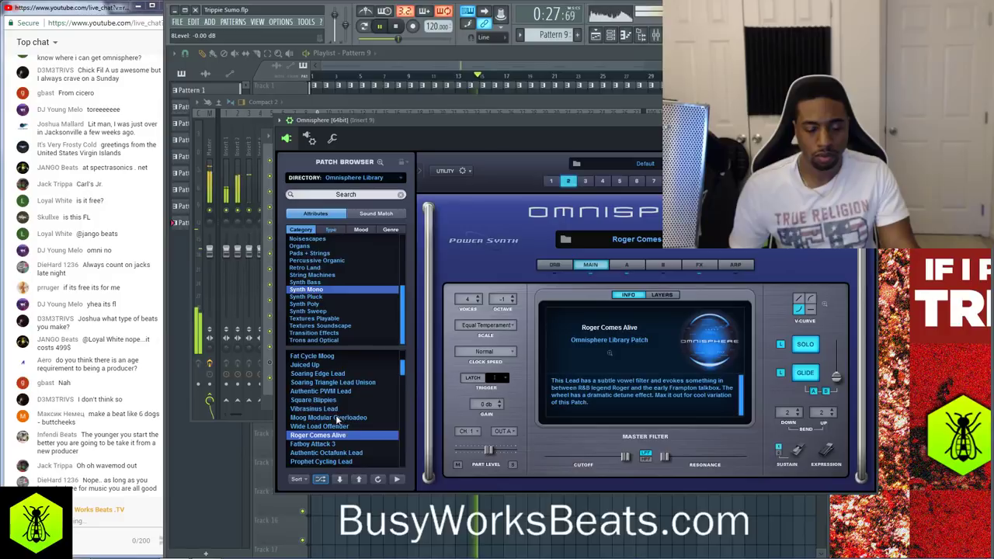
scroll(334, 431, down, 1)
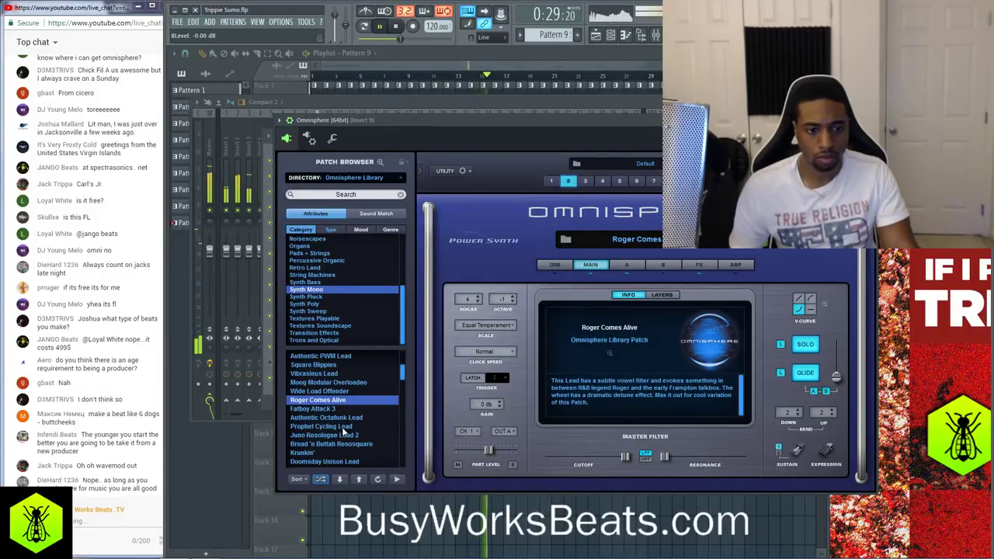
click(342, 428)
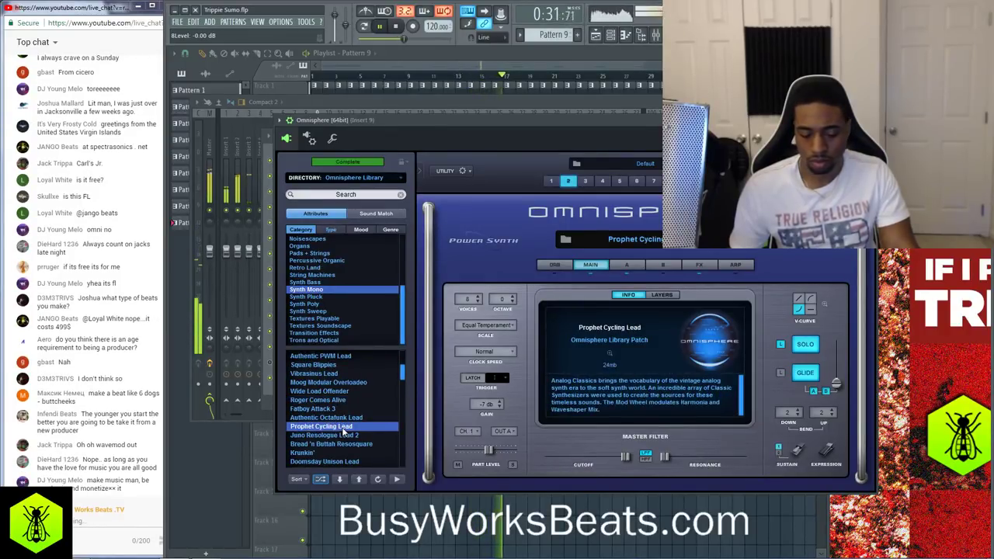
scroll(341, 416, down, 1)
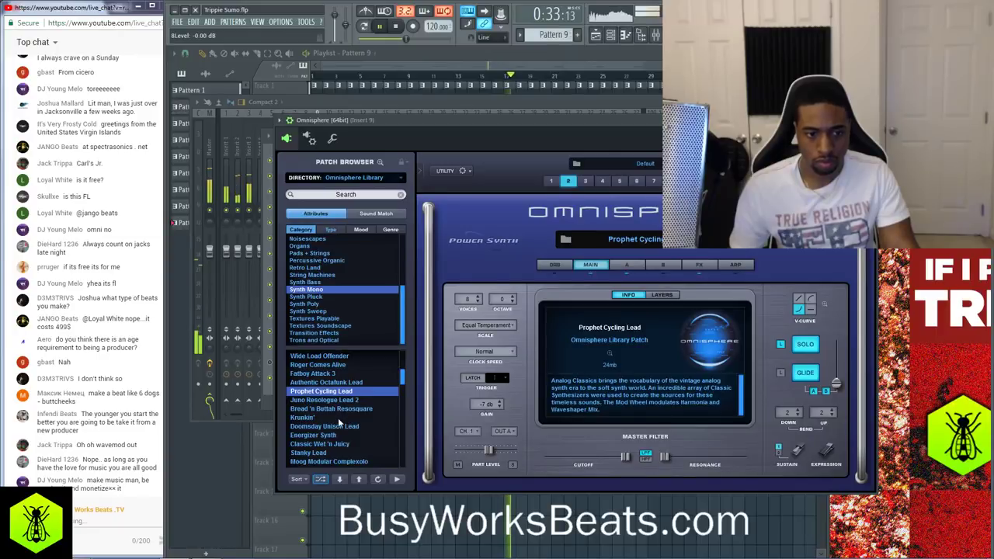
click(340, 419)
click(342, 435)
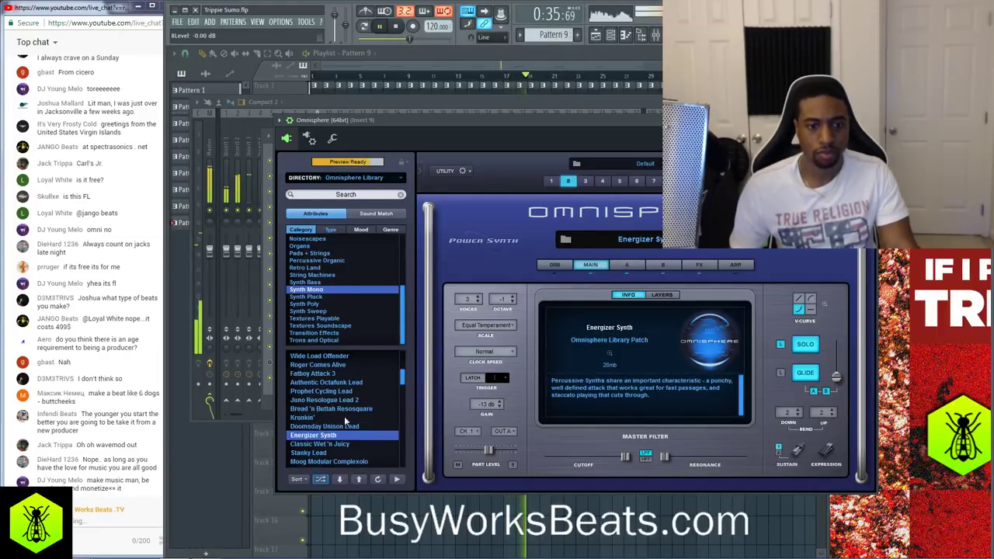
Reset the Microphone mixer track's volume to its default level and stop playback
key(F9)
scroll(543, 135, down, 15)
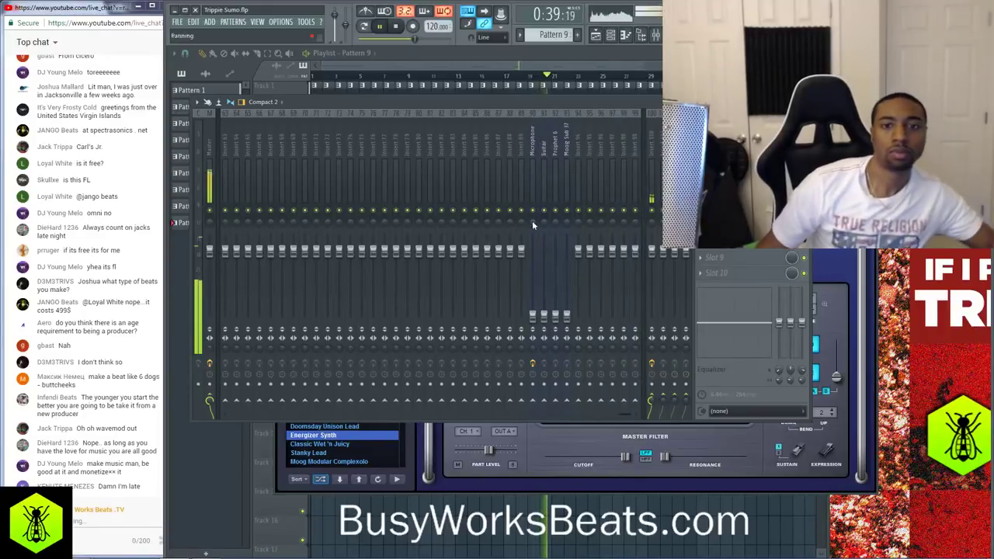
right_click(533, 318)
click(540, 327)
key(space)
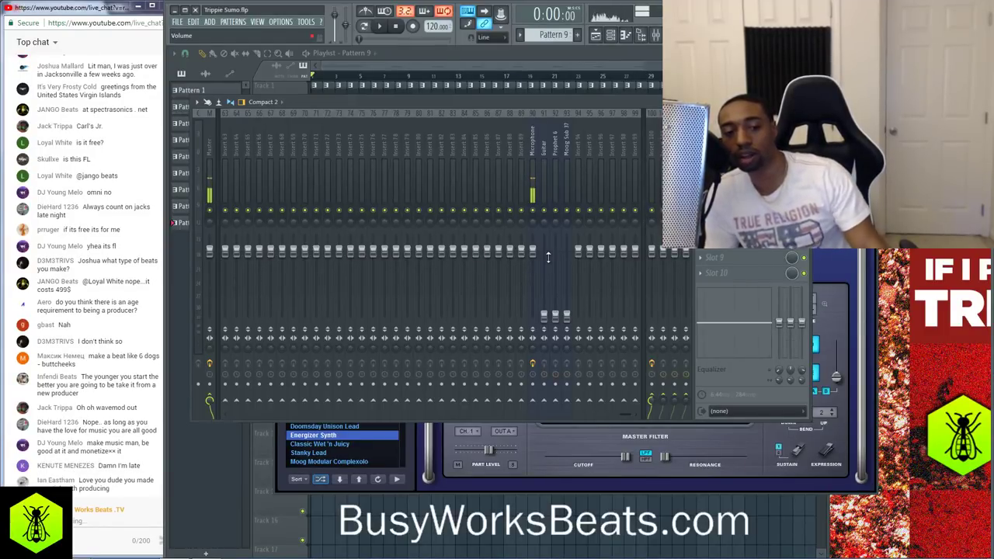
Browse the Synth Mono patches and the genre and type attribute lists in Omnisphere's patch browser for another sound
click(868, 303)
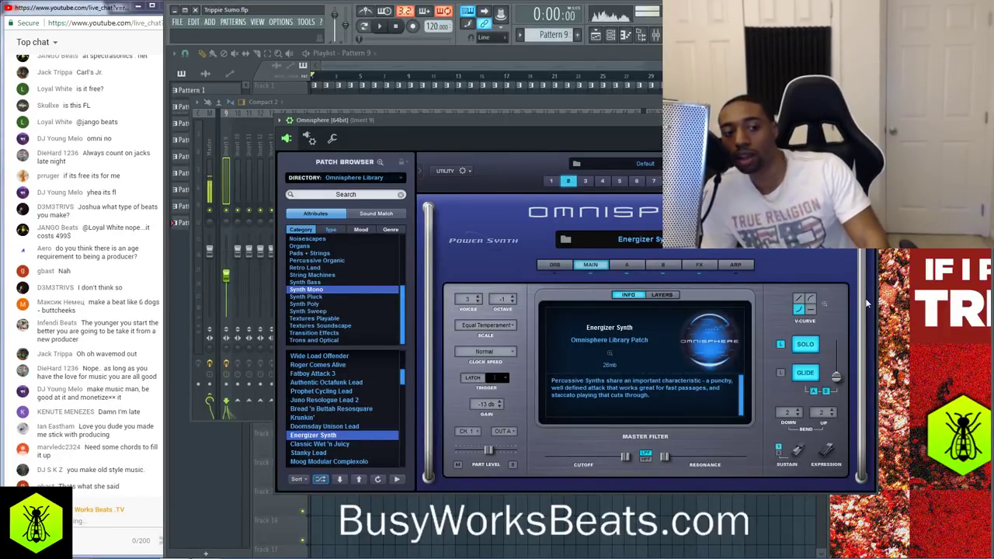
scroll(358, 443, down, 3)
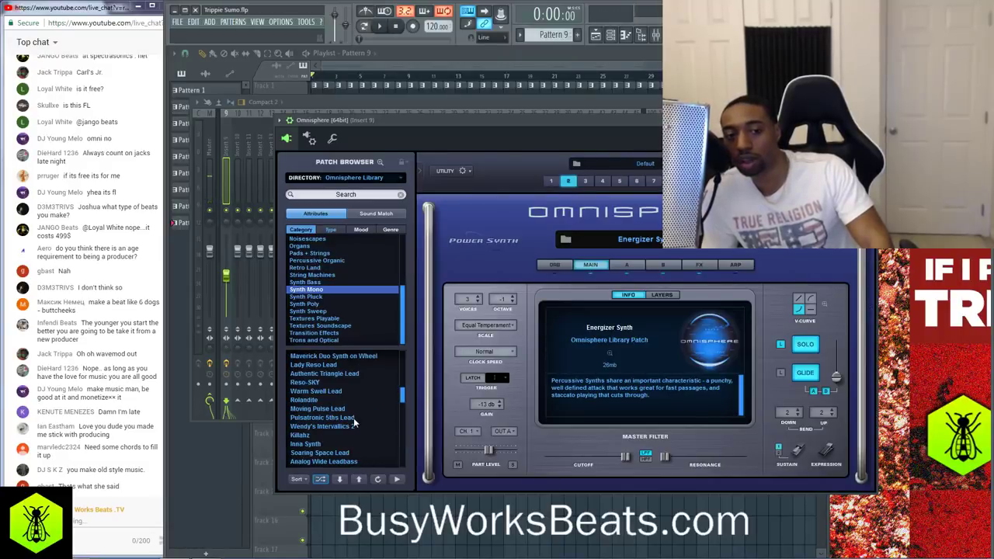
scroll(318, 425, up, 1)
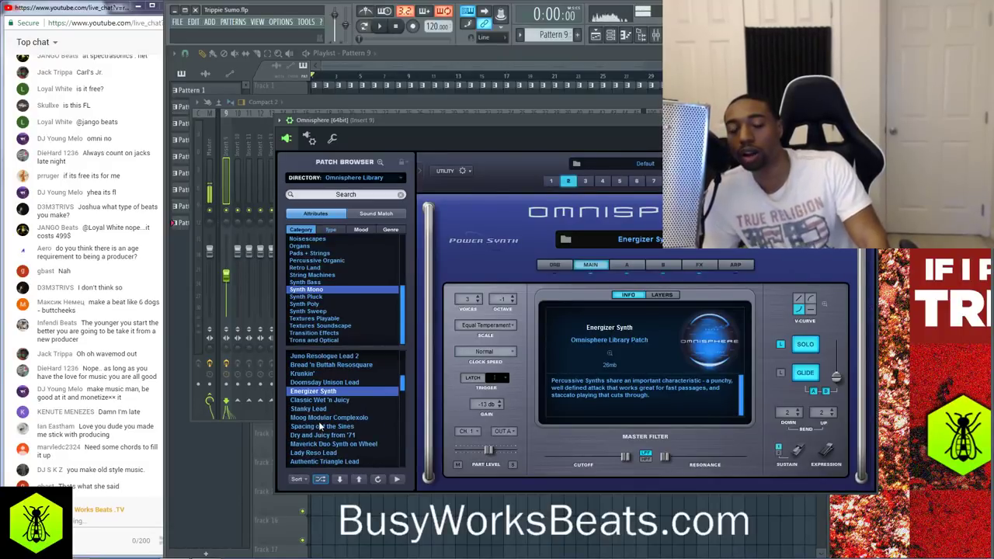
click(390, 230)
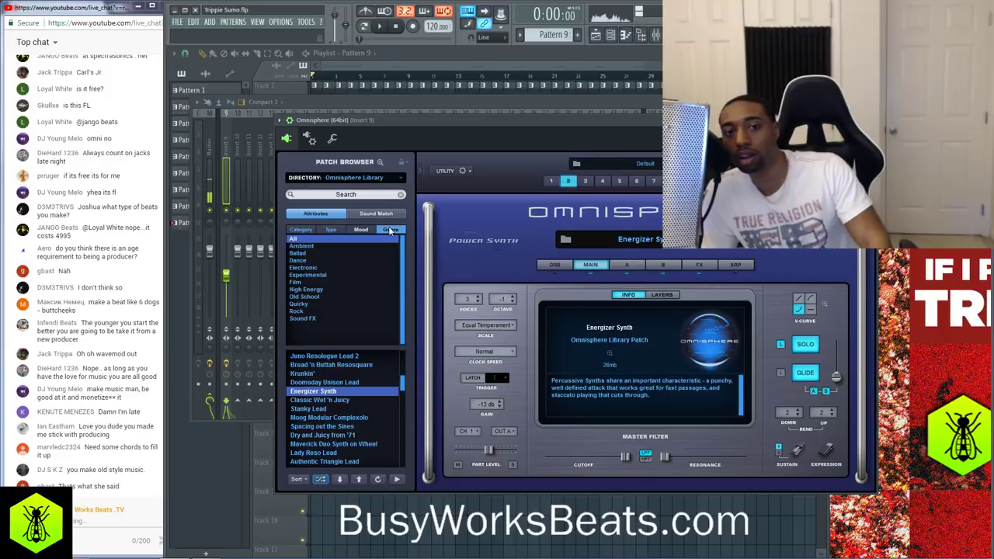
click(331, 232)
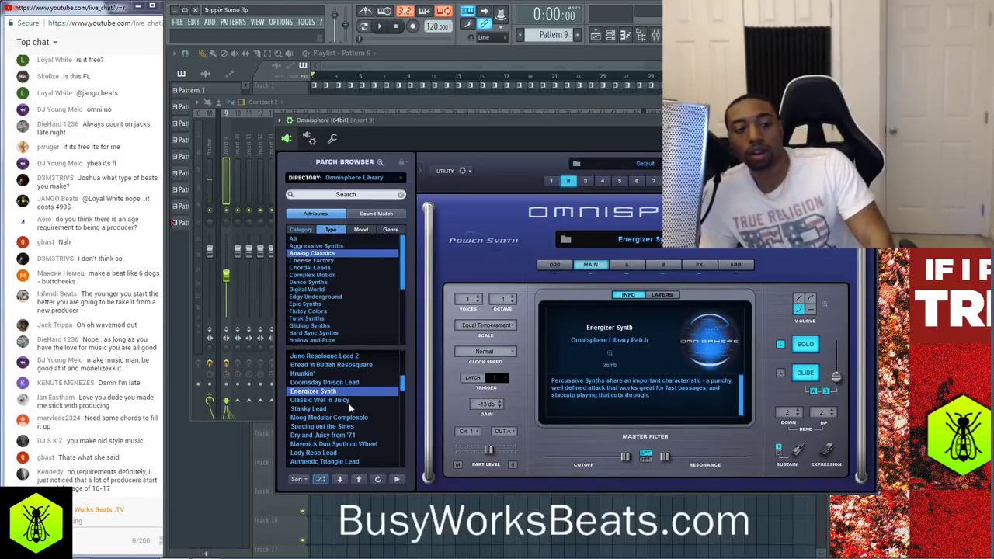
scroll(350, 407, down, 3)
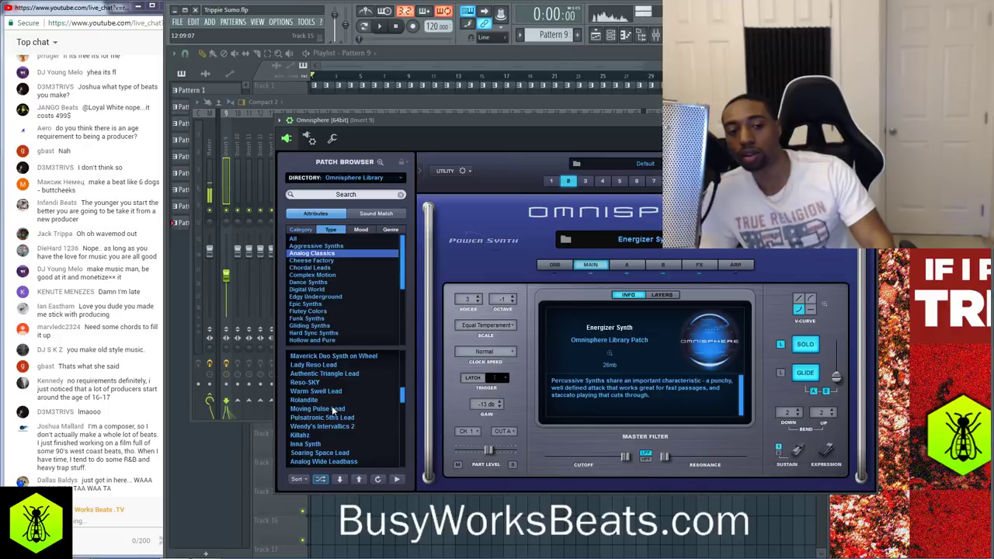
scroll(332, 410, down, 2)
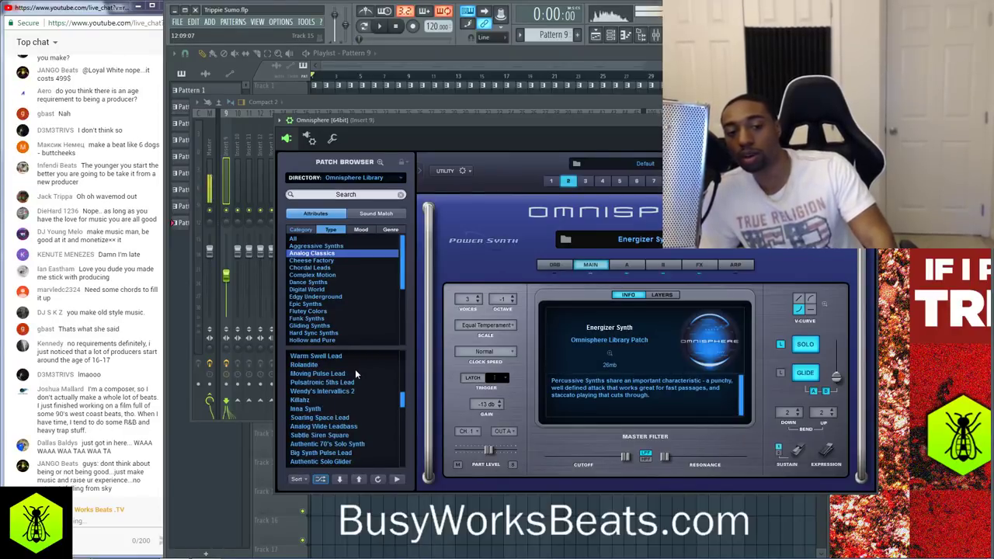
click(499, 515)
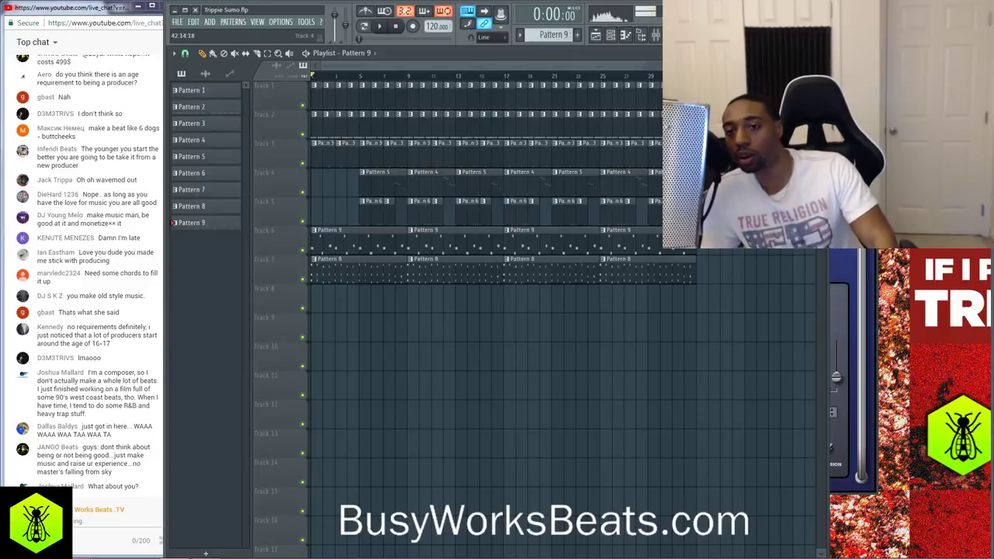
click(852, 140)
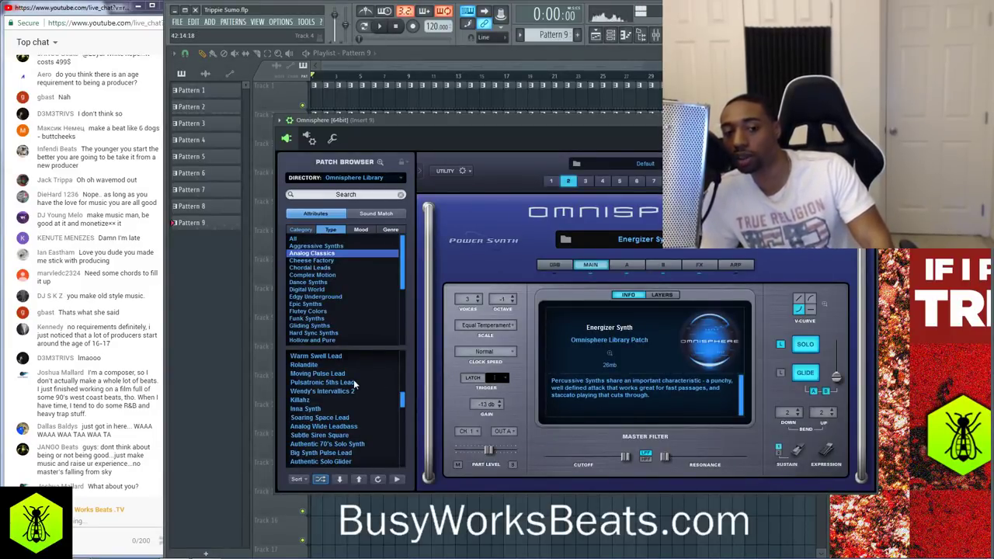
Restart playback and lower the Microphone mixer track's volume all the way down
click(392, 495)
key(space)
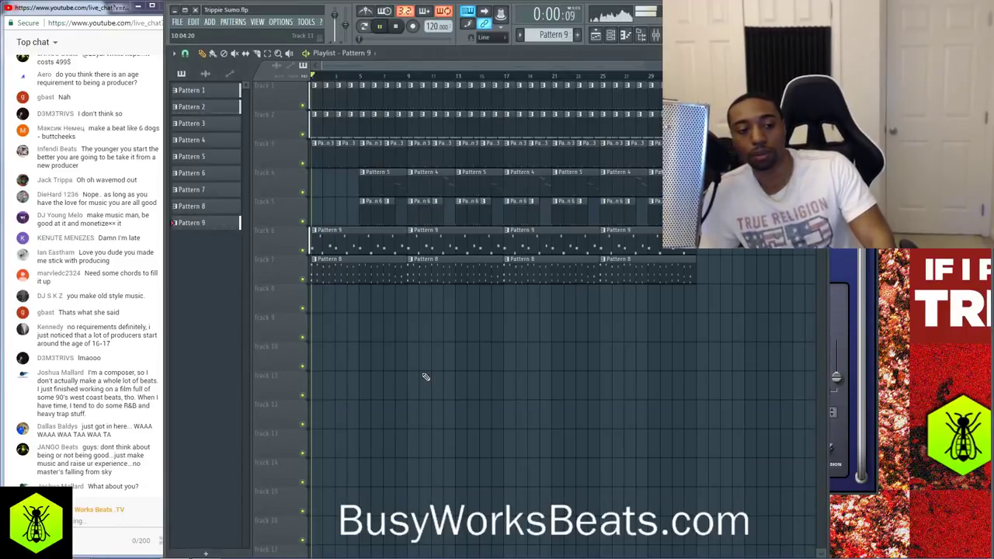
click(656, 35)
scroll(459, 146, down, 10)
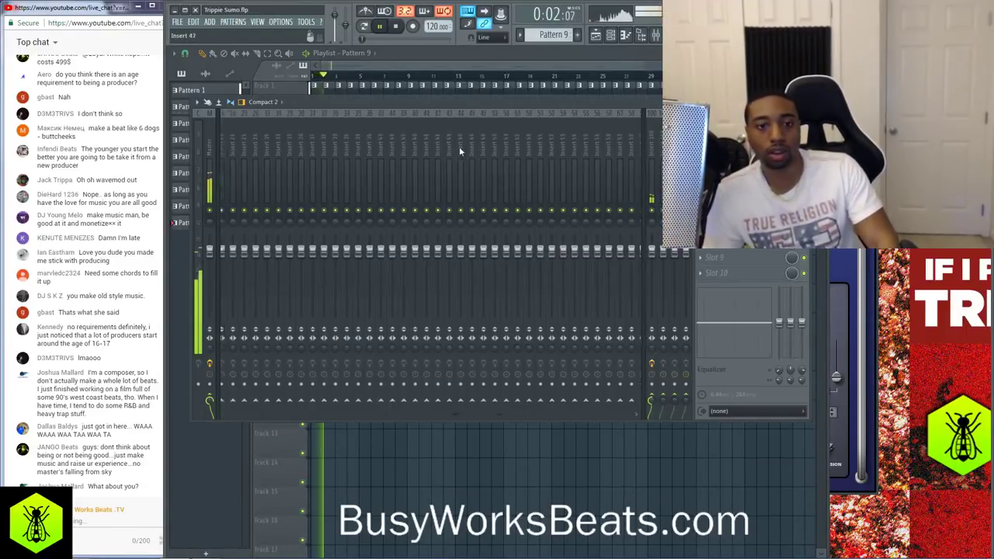
middle_click(443, 143)
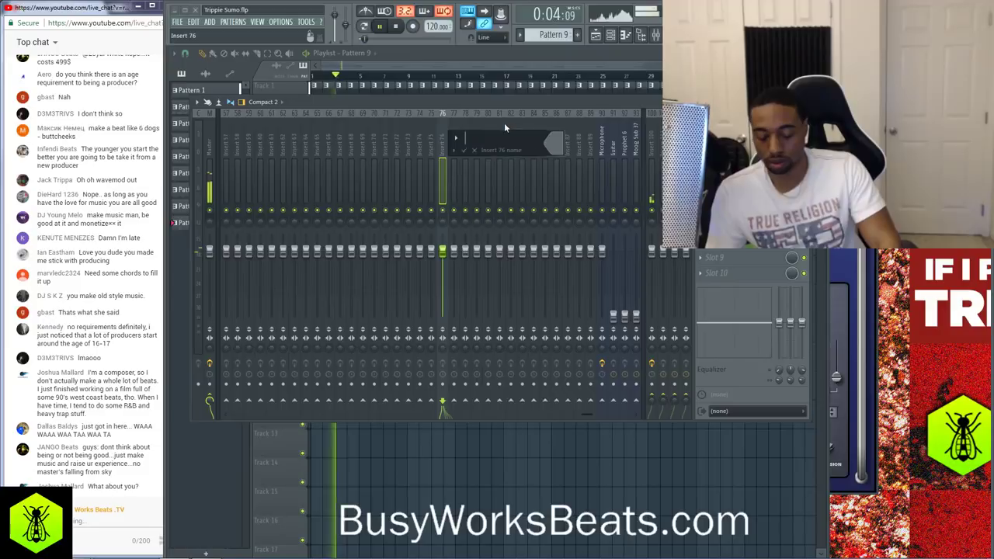
key(Escape)
scroll(504, 127, down, 5)
click(532, 179)
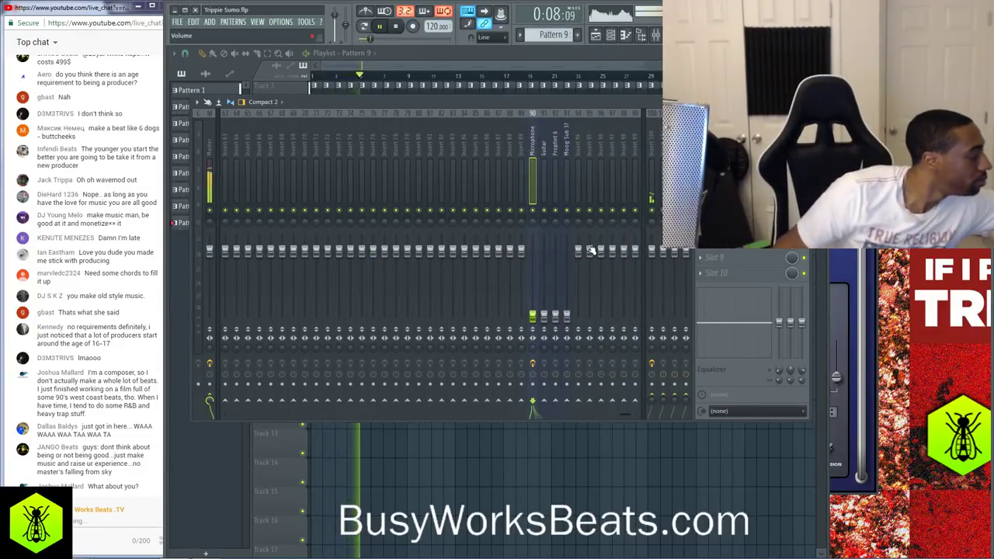
key(F9)
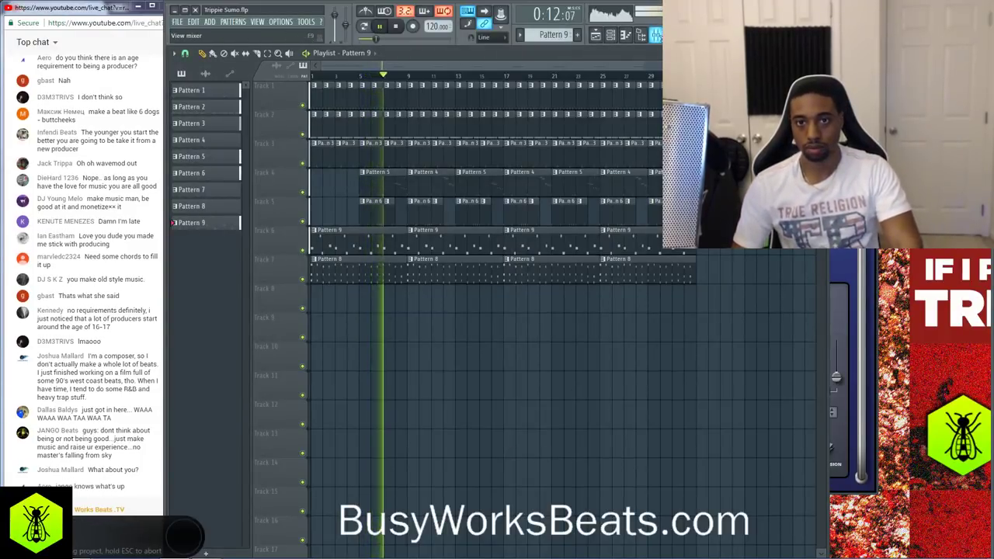
Lower the volume of mixer track Insert 9 slightly
key(F9)
scroll(347, 162, up, 15)
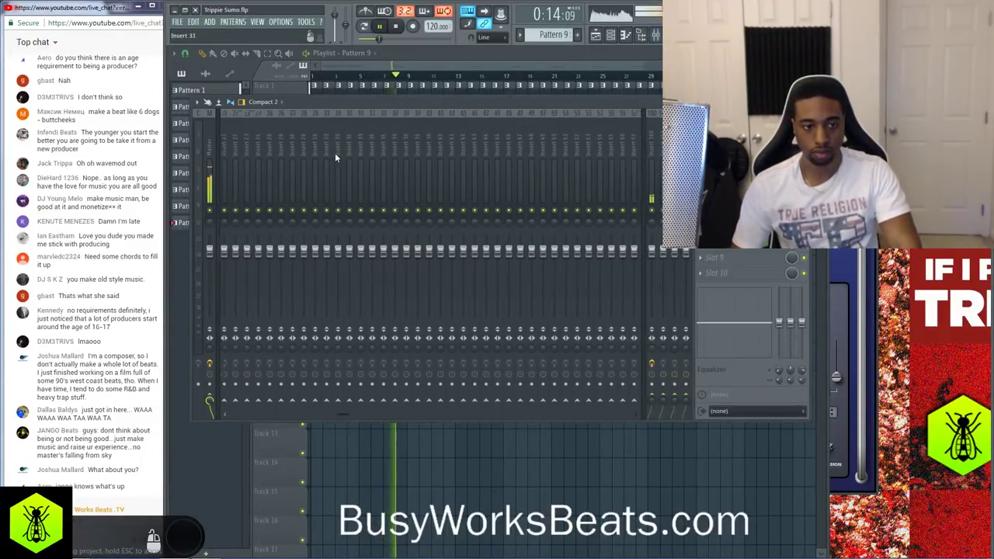
click(320, 182)
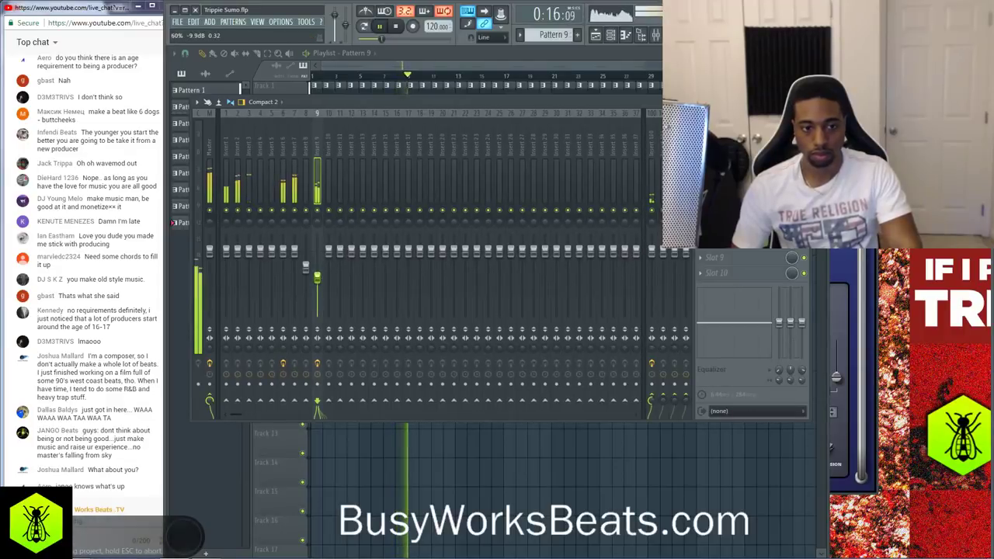
drag(318, 277, 318, 282)
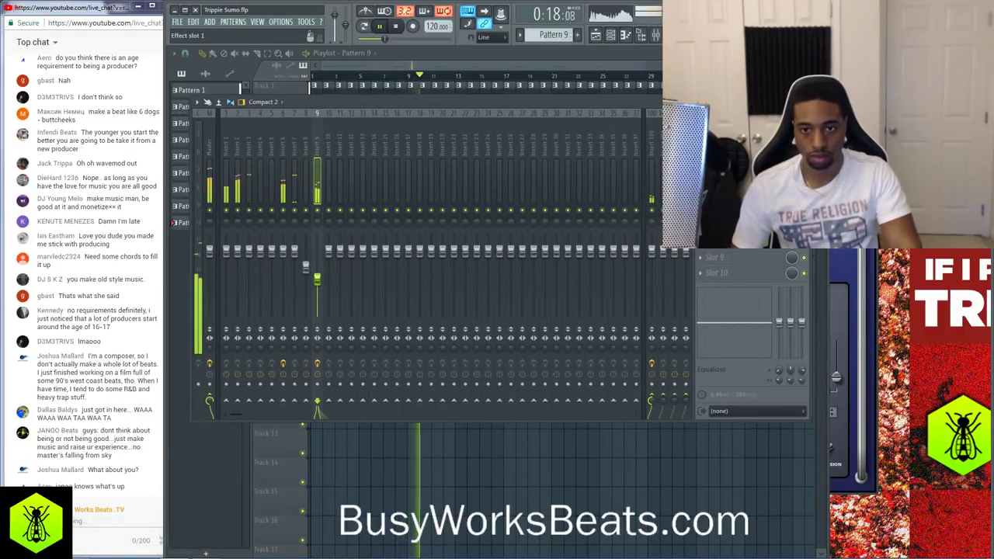
Transpose all notes of the Omnisphere melody in Pattern 9 down one octave
click(611, 35)
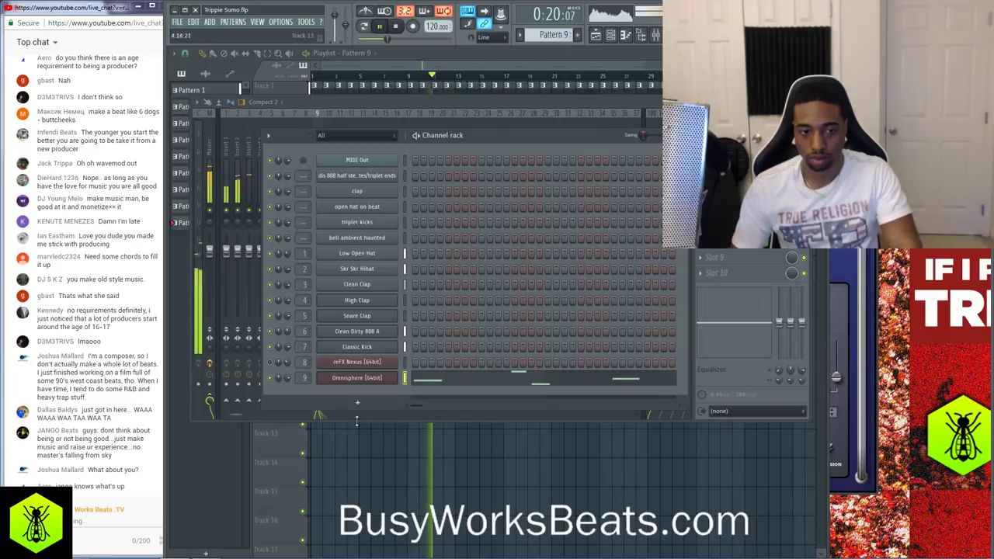
click(438, 381)
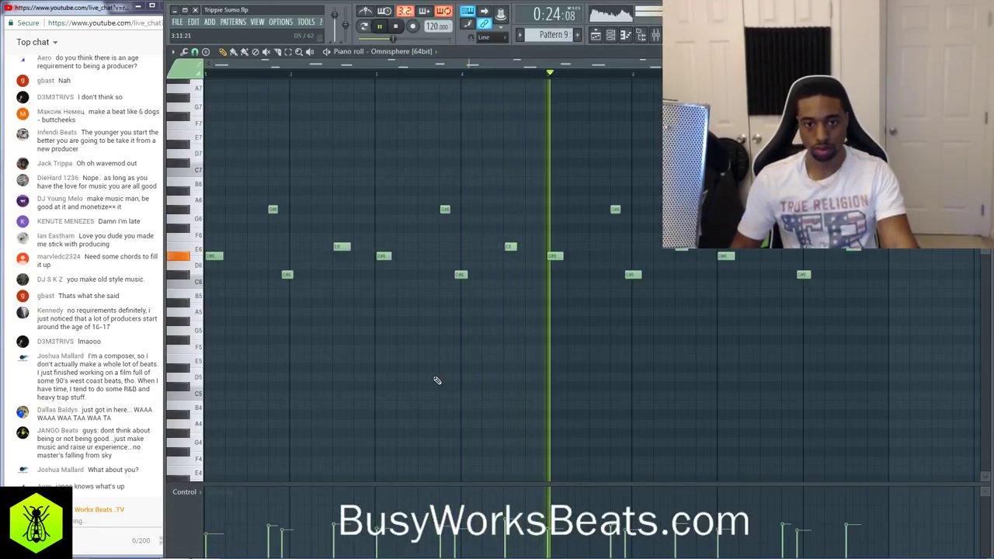
key(ctrl+Down)
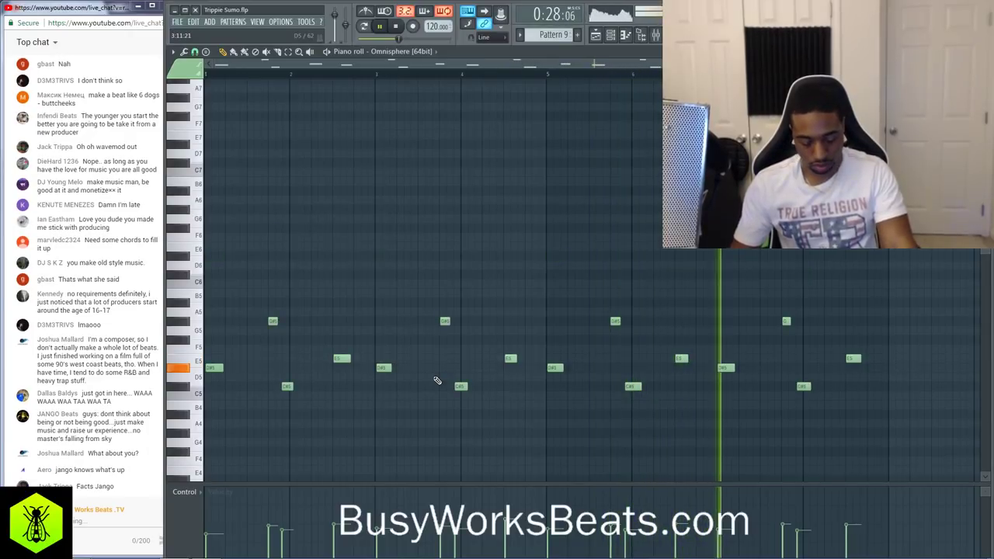
scroll(437, 380, up, 2)
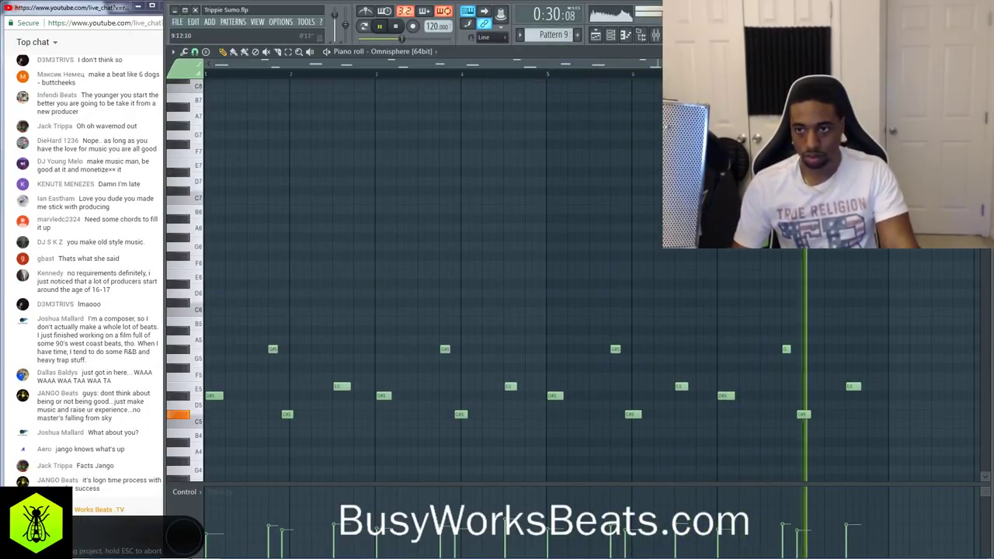
key(Escape)
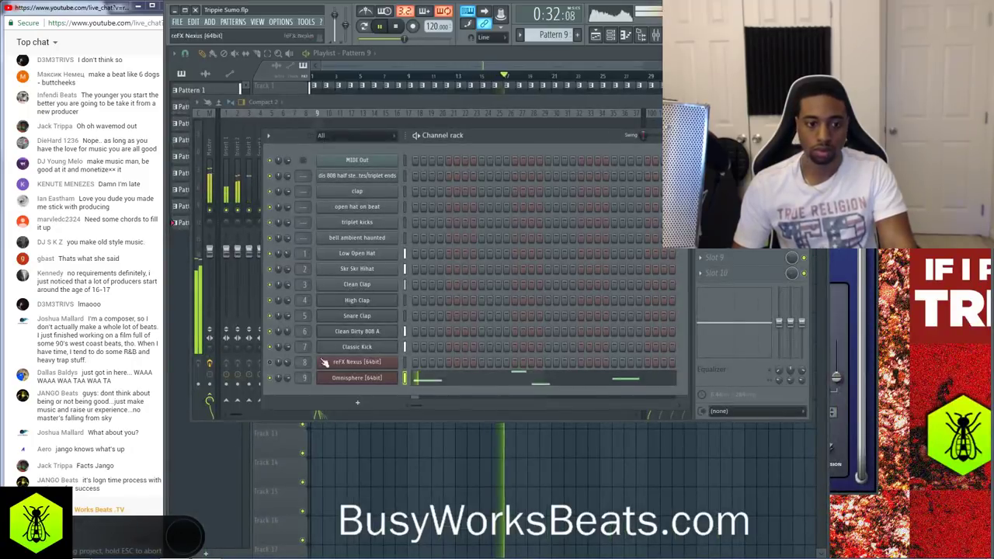
Set the reverb time of the Altiverb on mixer track Insert 100 to 137.55% and its size to 100%
click(603, 118)
click(319, 156)
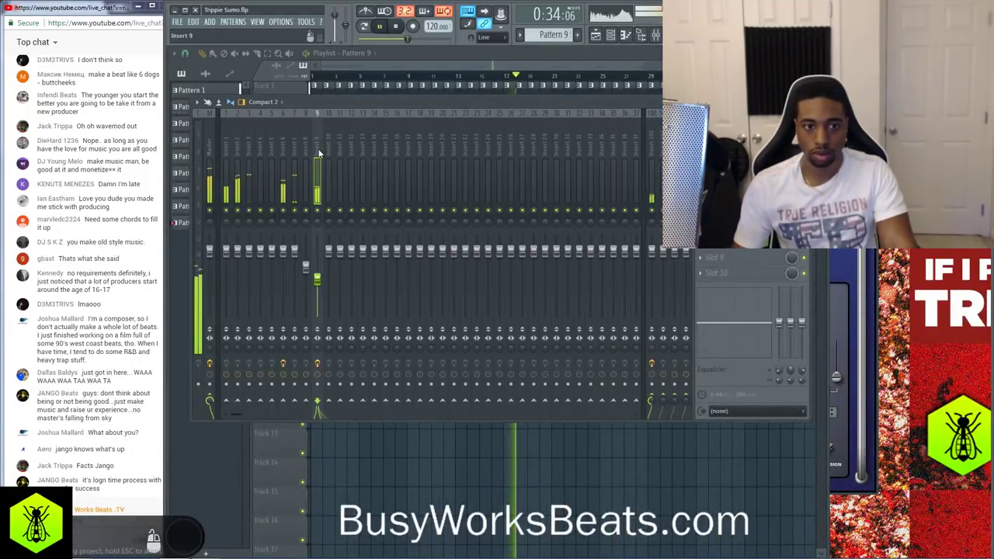
click(653, 201)
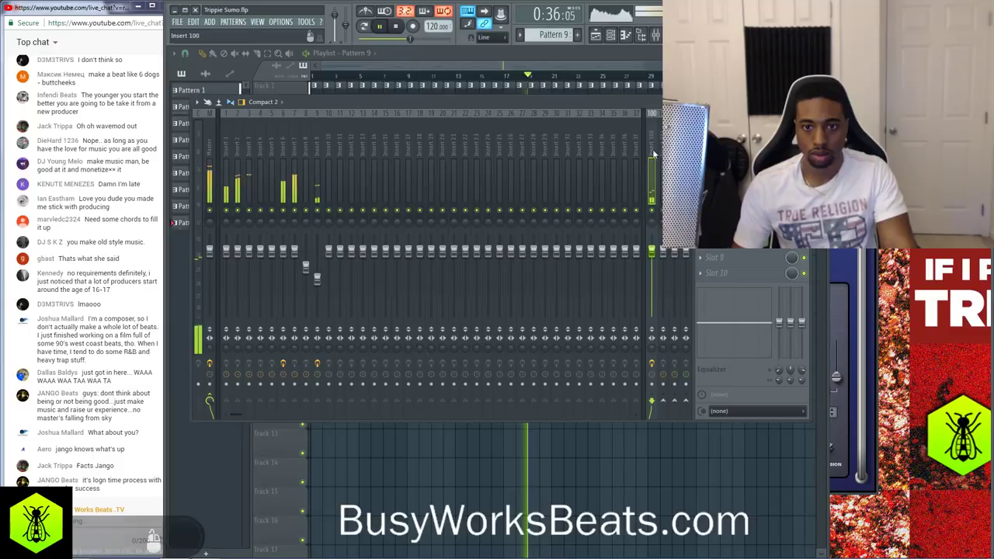
click(730, 131)
drag(279, 289, 283, 233)
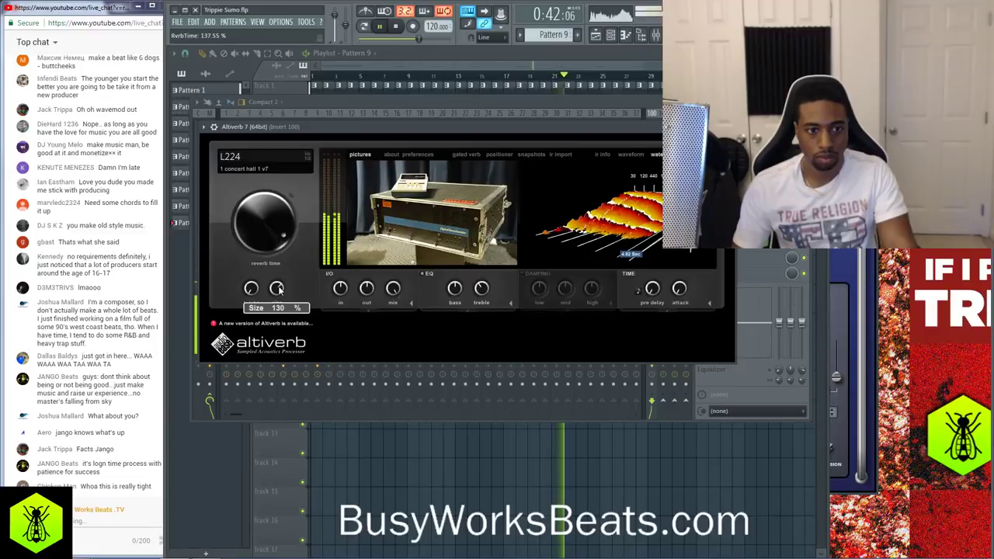
click(279, 305)
text(100)
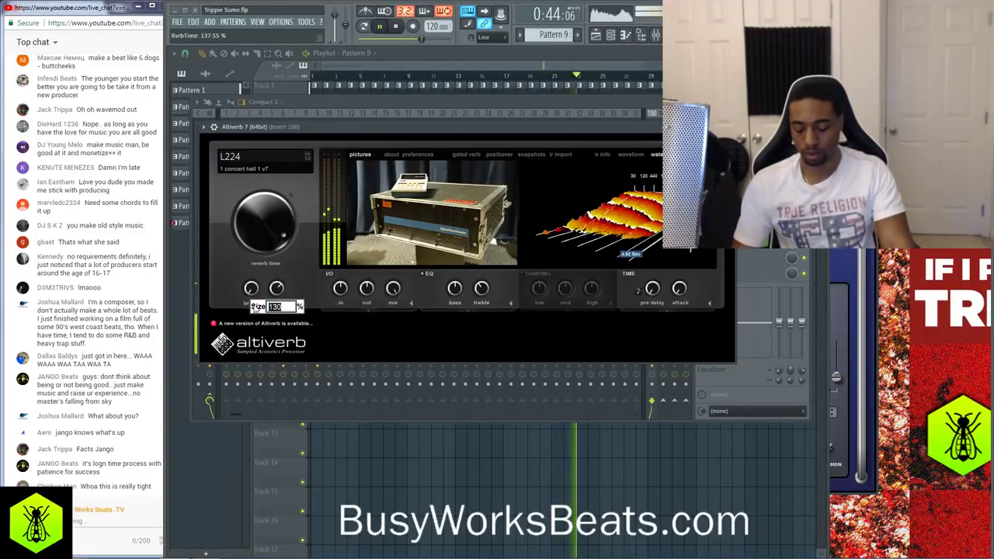
key(Return)
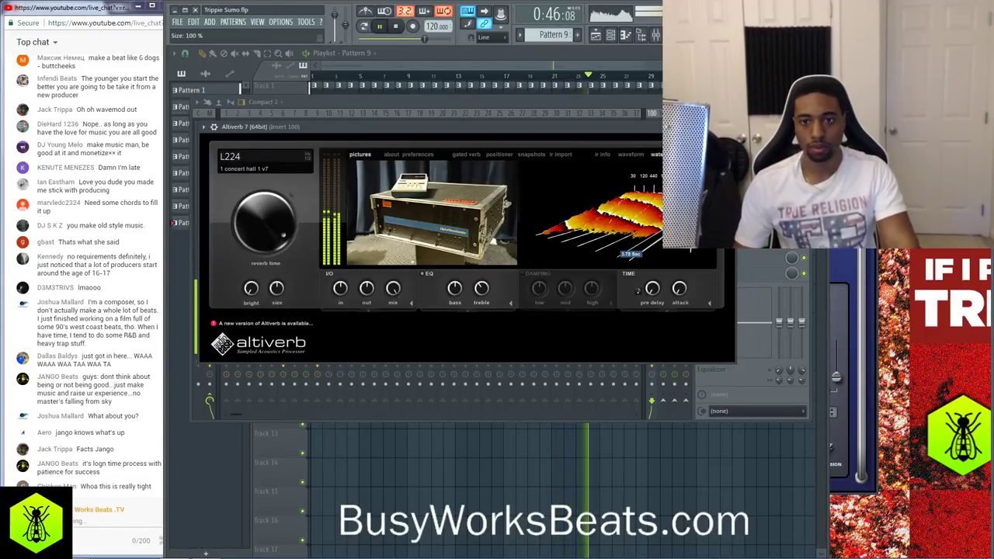
click(727, 127)
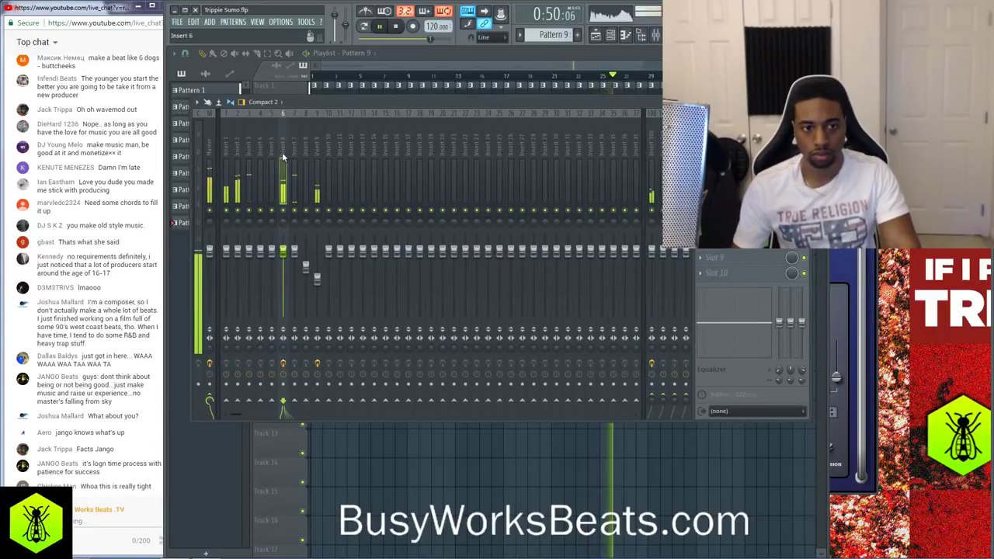
Delete all Pattern 8 clips from playlist Track 7 and stop playback
click(282, 153)
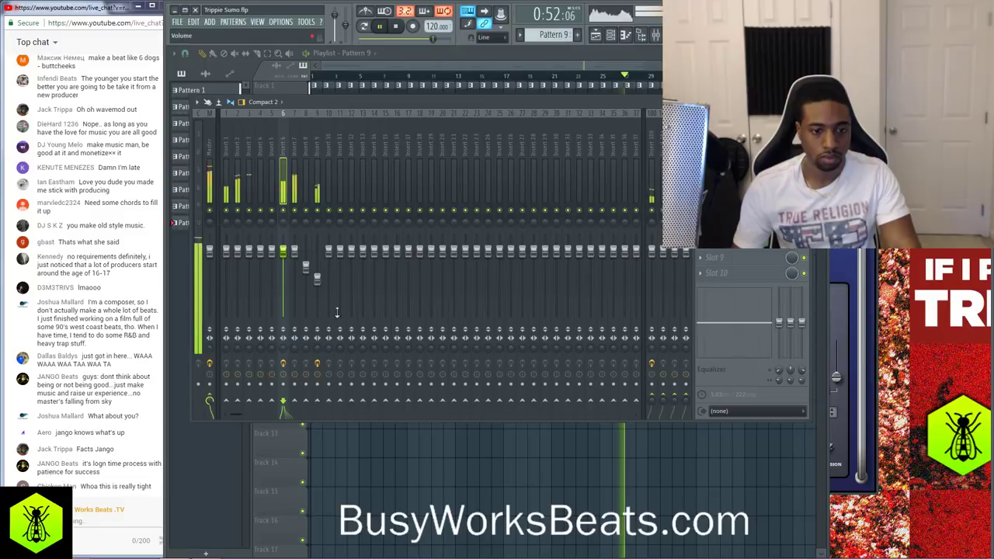
key(F9)
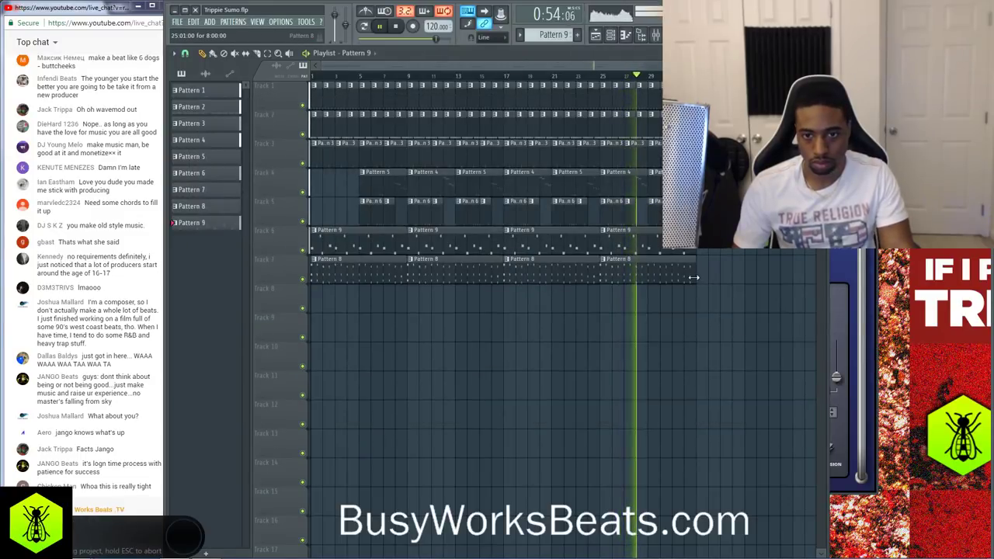
right_click(654, 275)
right_click(368, 272)
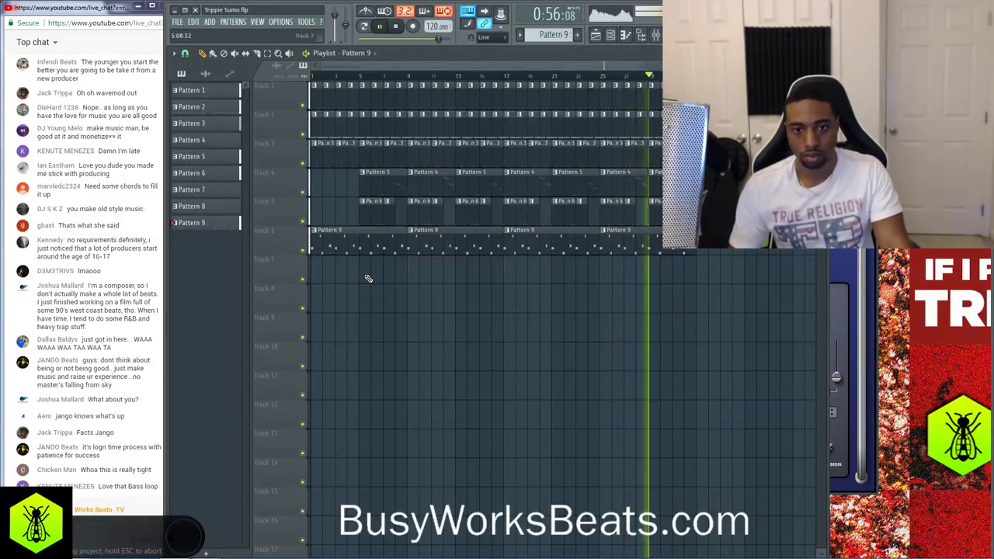
key(space)
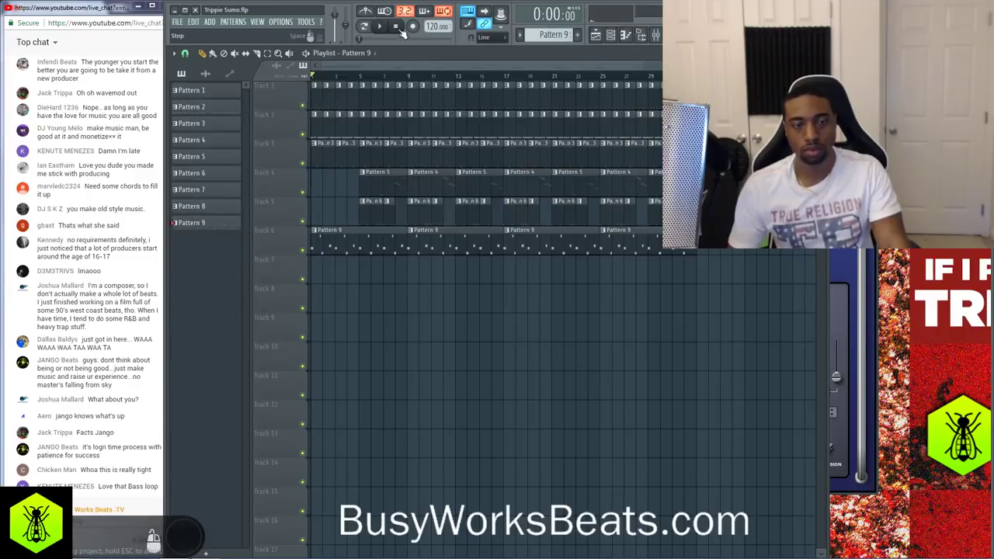
Reset the Microphone mixer track's volume to its default level and return to the playlist
click(656, 35)
scroll(537, 128, down, 8)
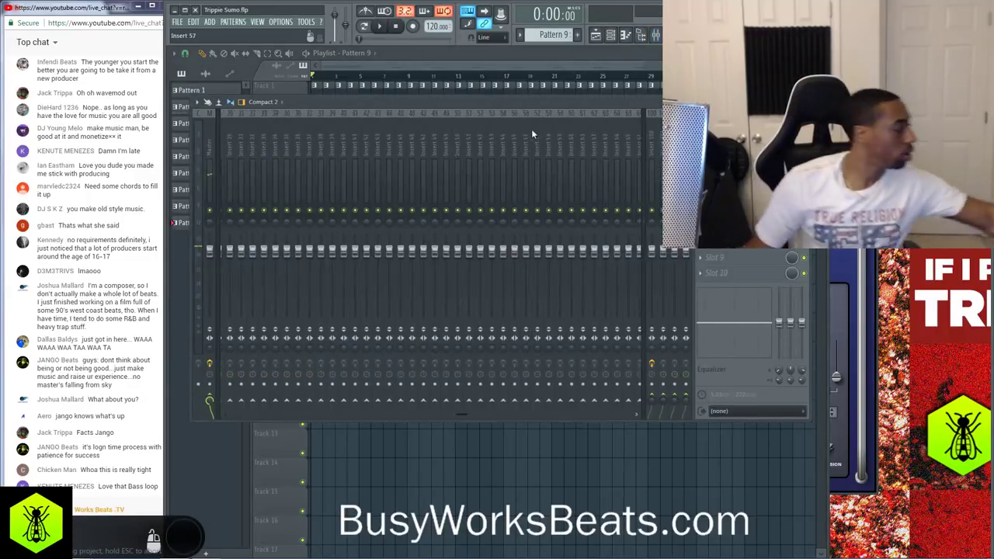
scroll(532, 134, down, 10)
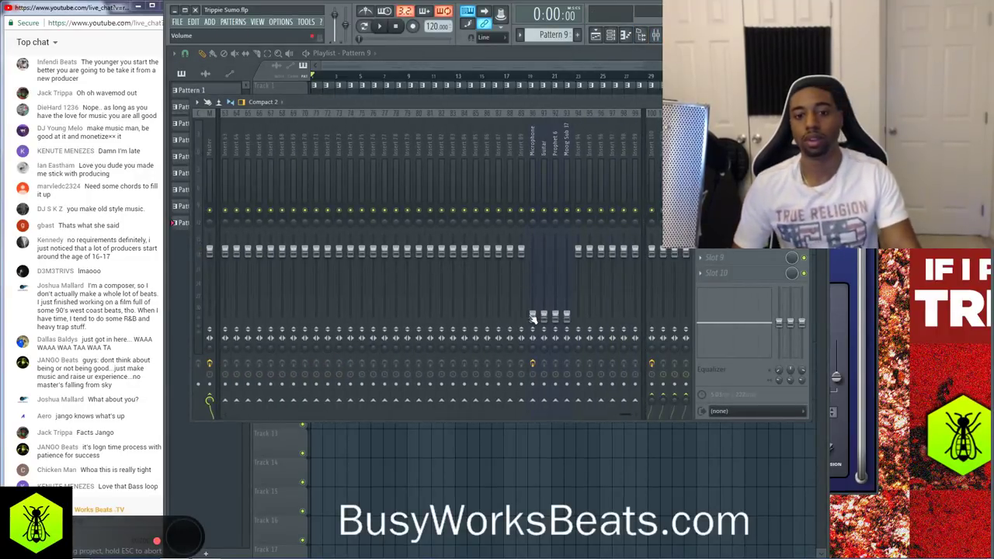
right_click(535, 317)
click(550, 325)
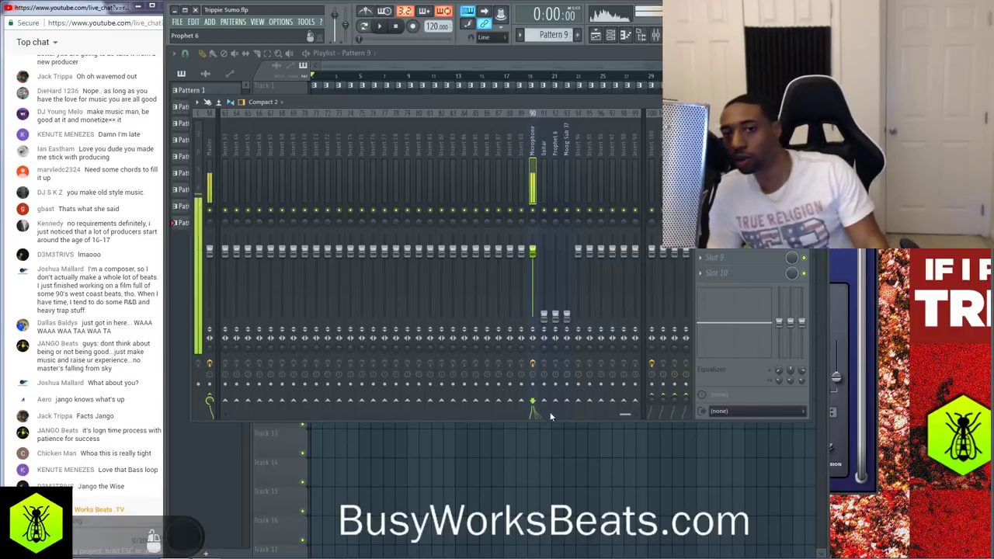
key(F9)
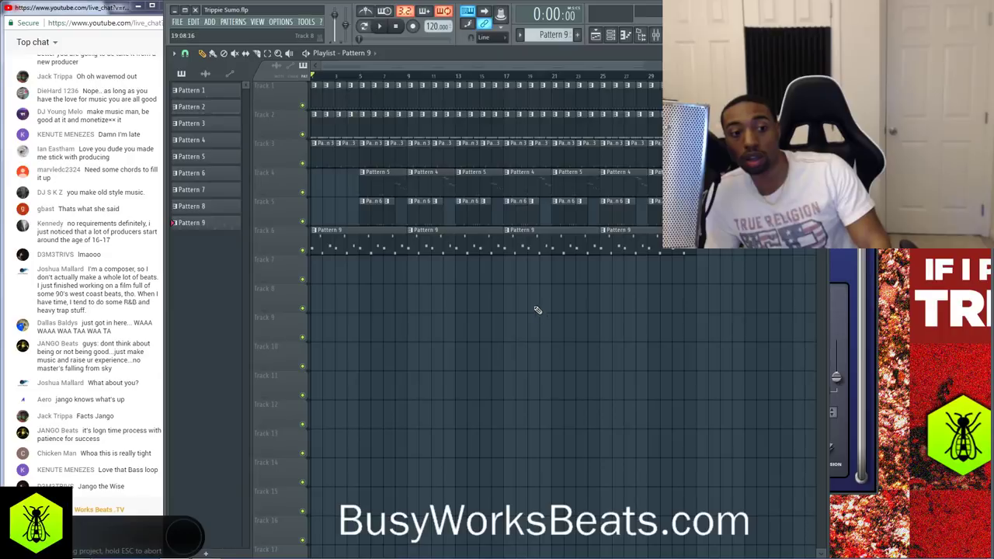
Save the project and briefly play the arrangement from the start before stopping it
key(space)
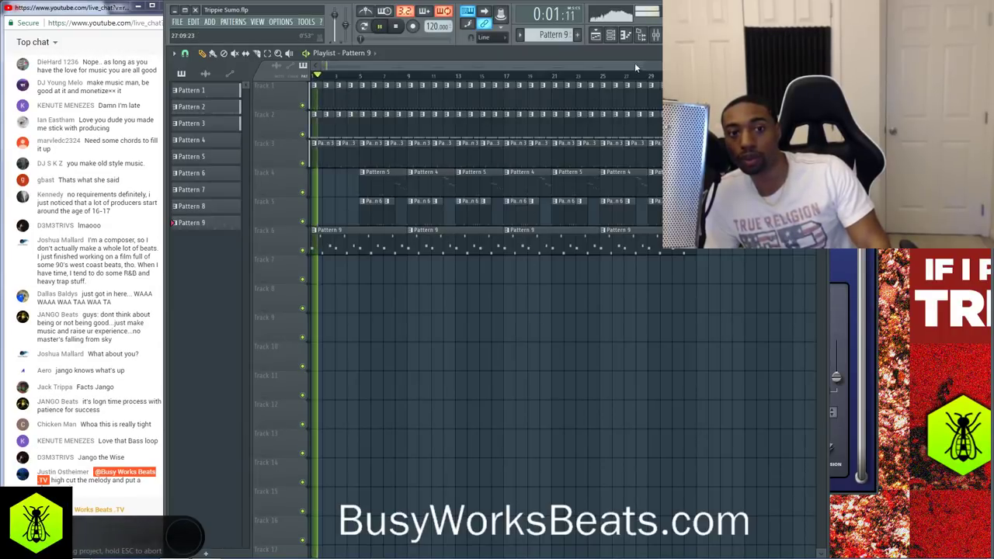
key(space)
key(ctrl+s)
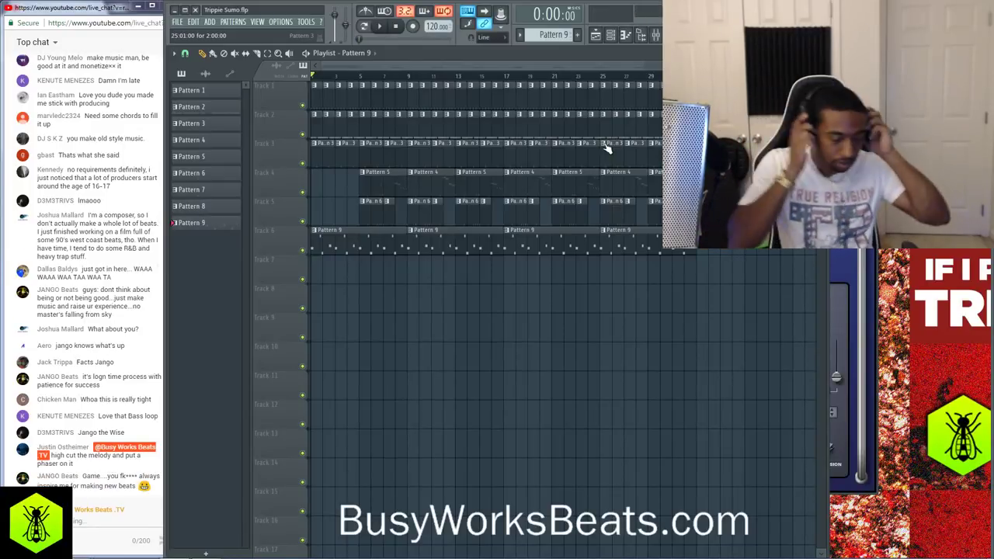
key(space)
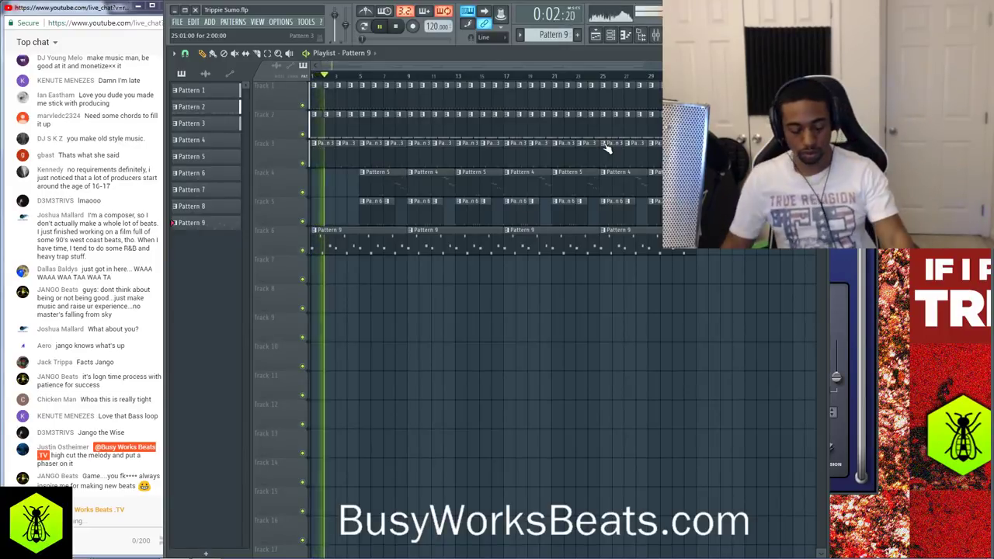
key(space)
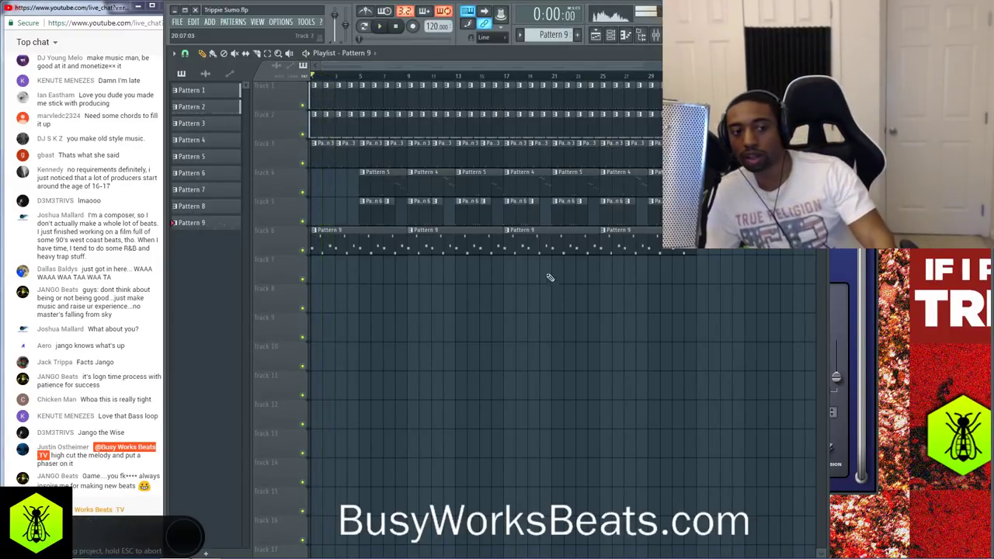
Load Auto-Tune 8.1 on the Microphone track with Low Male input, low latency on and retune speed 0
click(655, 34)
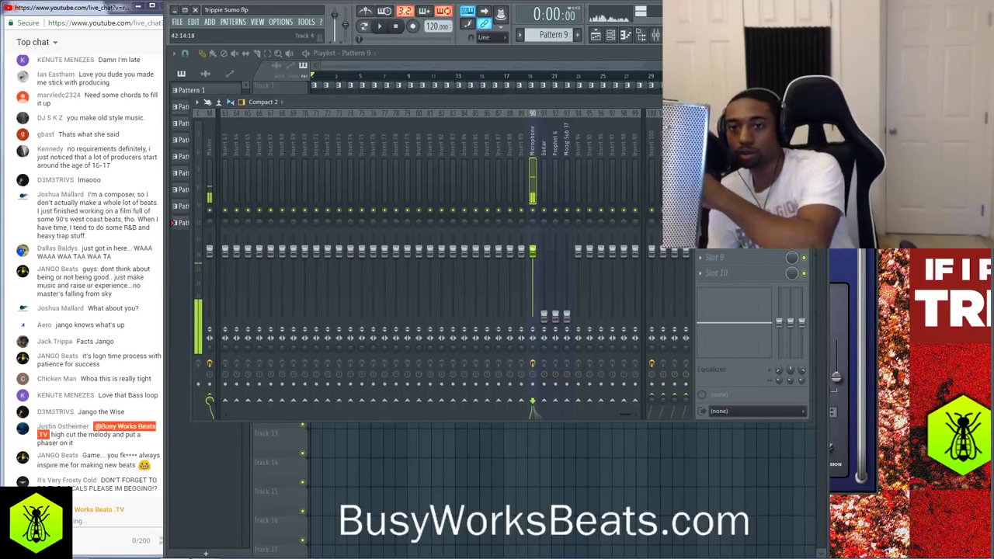
click(700, 179)
mouse_move(722, 194)
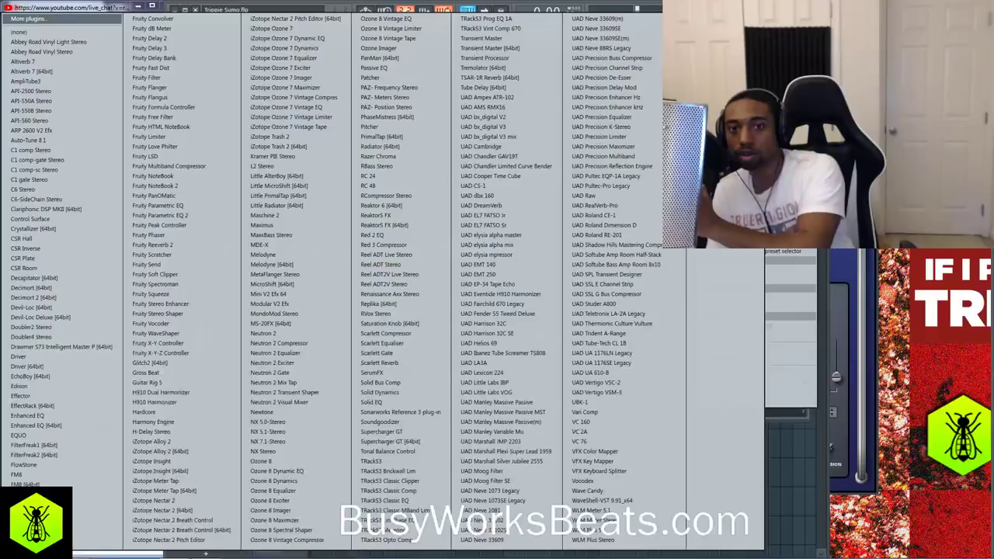
click(84, 141)
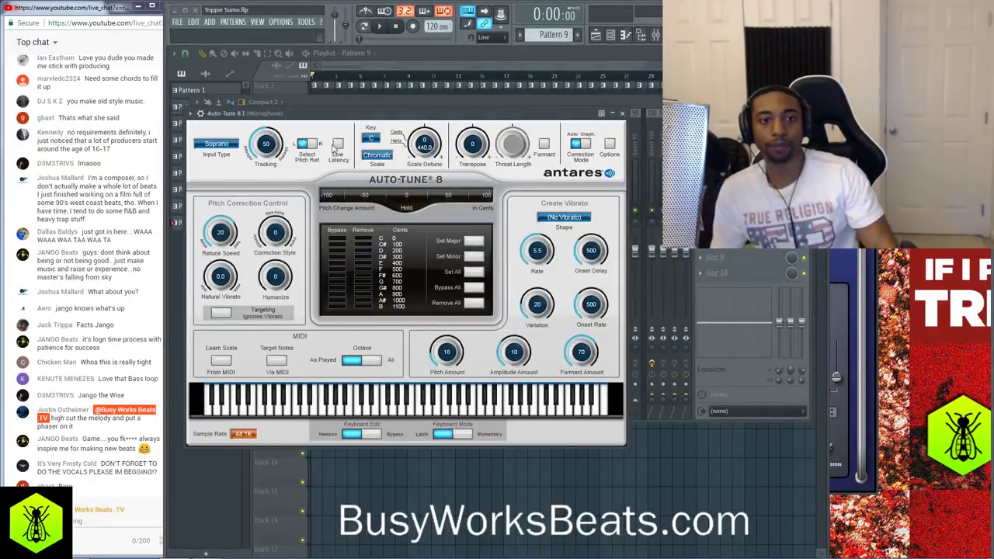
click(211, 144)
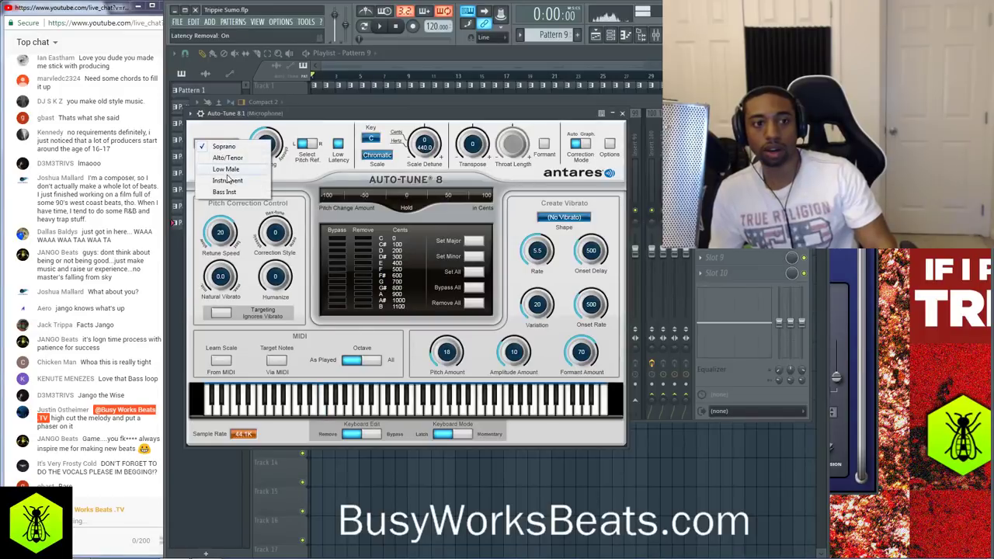
click(224, 169)
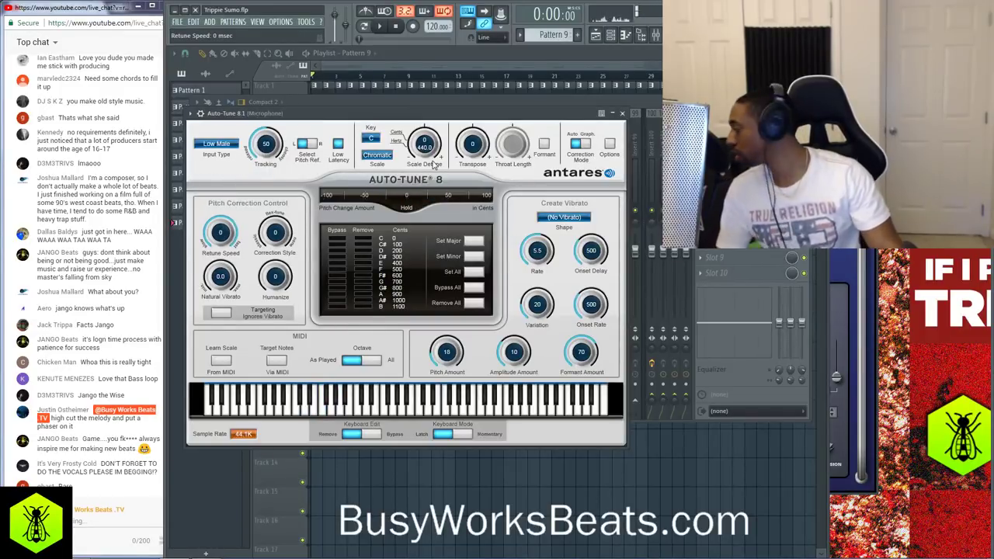
Play the beat with the channel rack open and remove C and D from the Microphone Auto-Tune's scale
click(611, 36)
key(space)
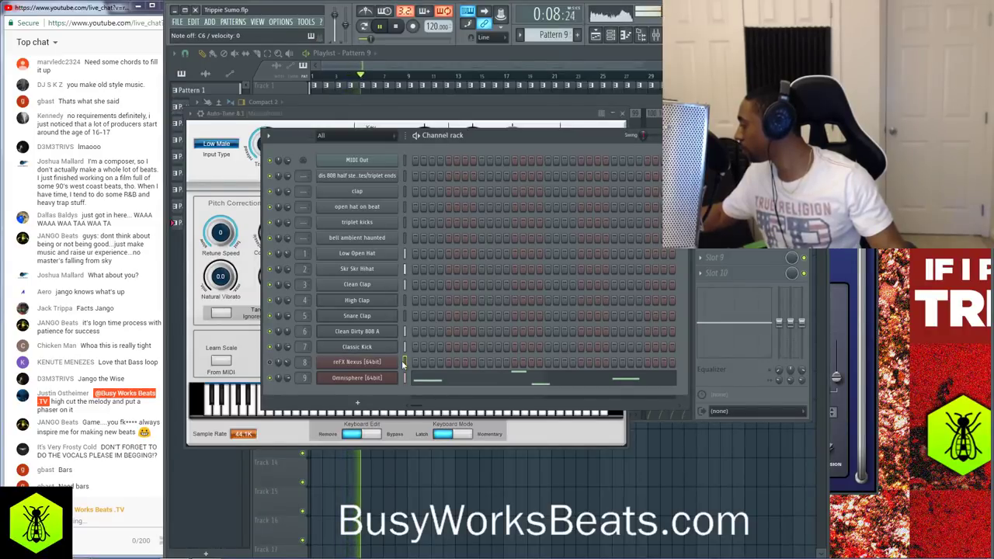
key(space)
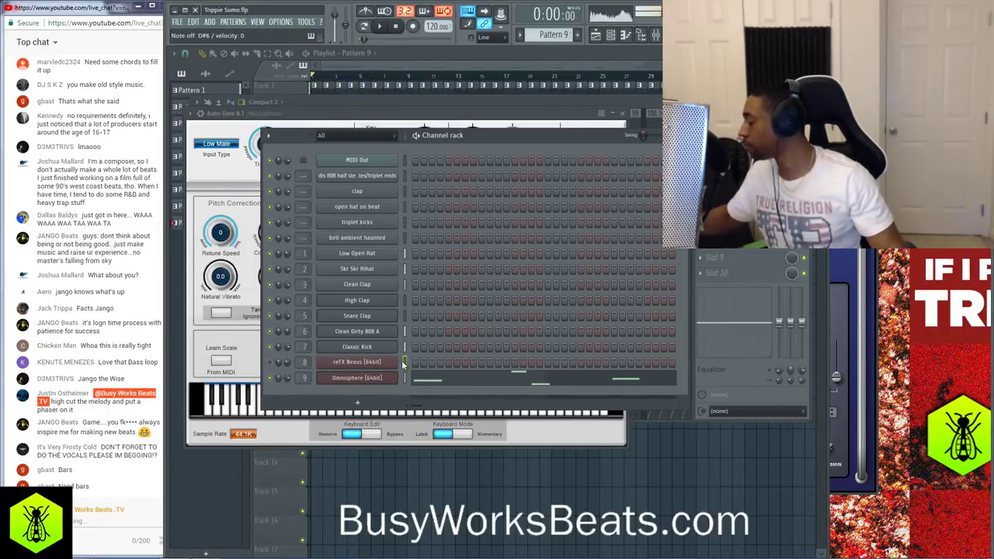
key(space)
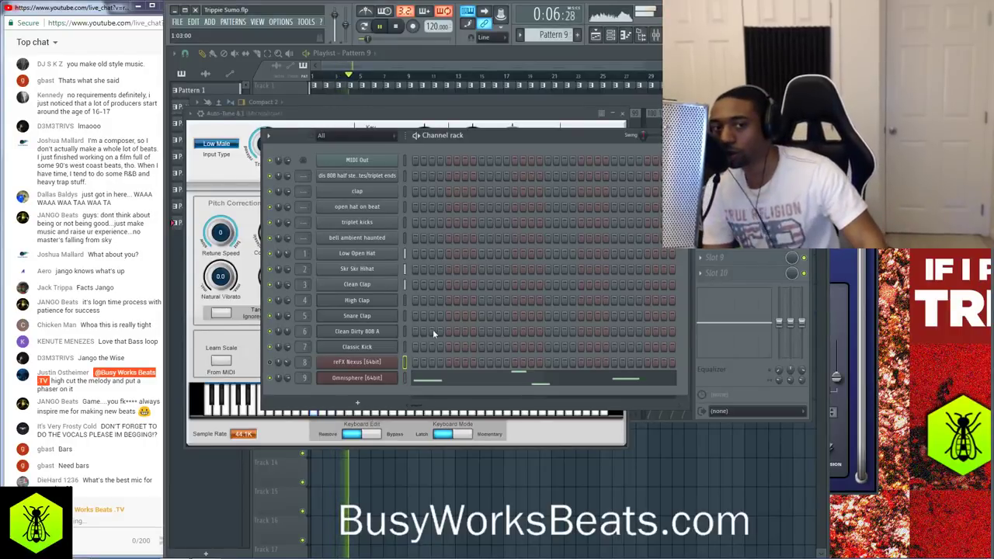
click(533, 118)
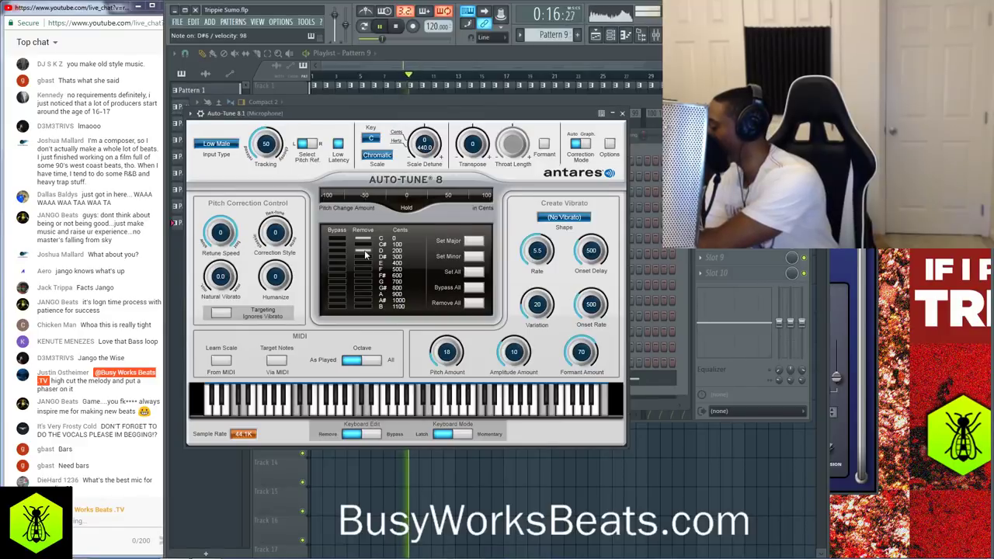
Remove F, G and A from the Microphone Auto-Tune's scale, close the plugin and stop playback
click(447, 99)
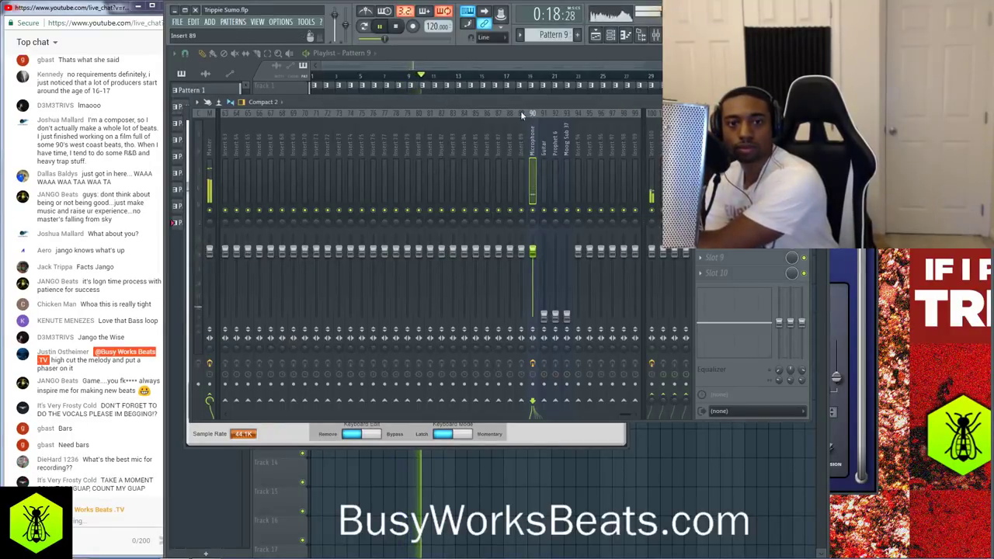
click(611, 37)
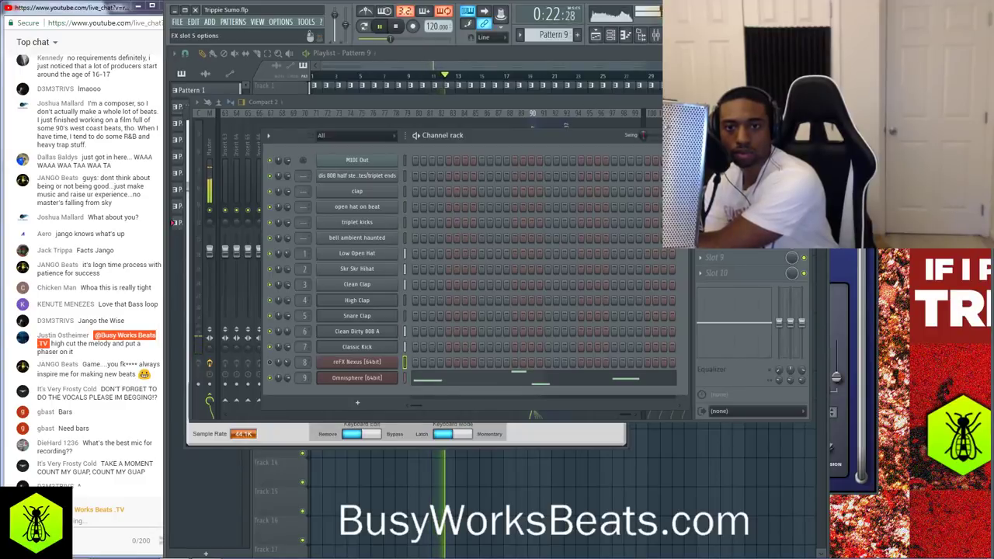
click(729, 133)
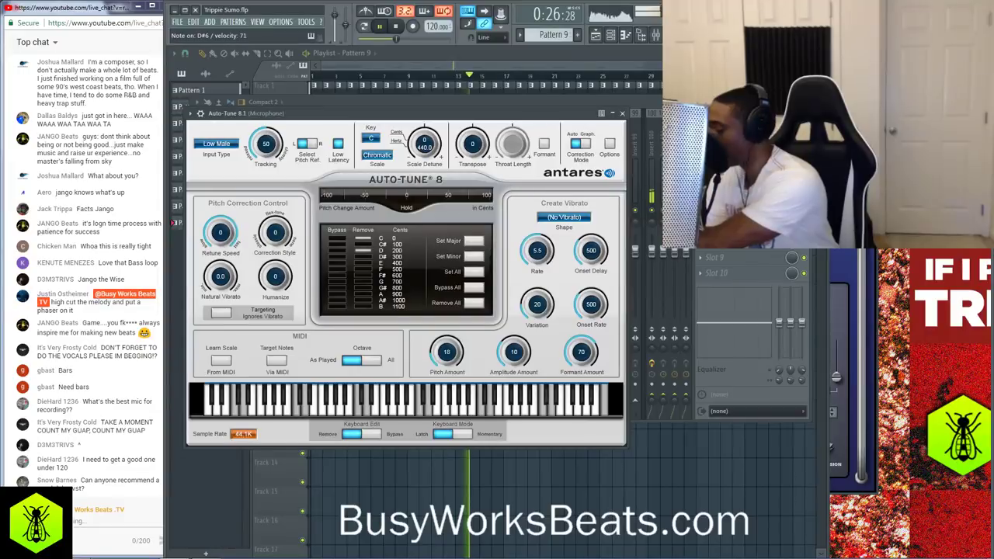
click(395, 27)
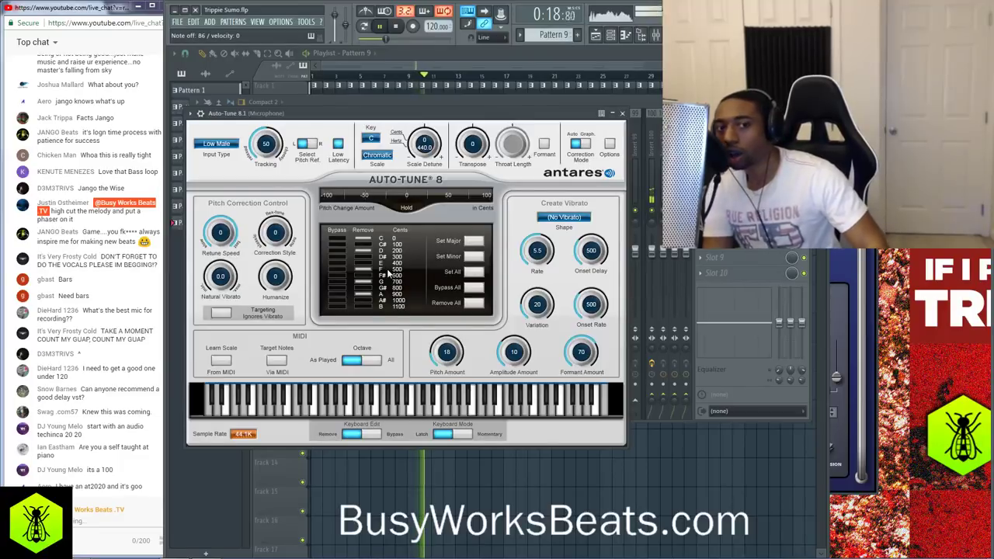
click(624, 114)
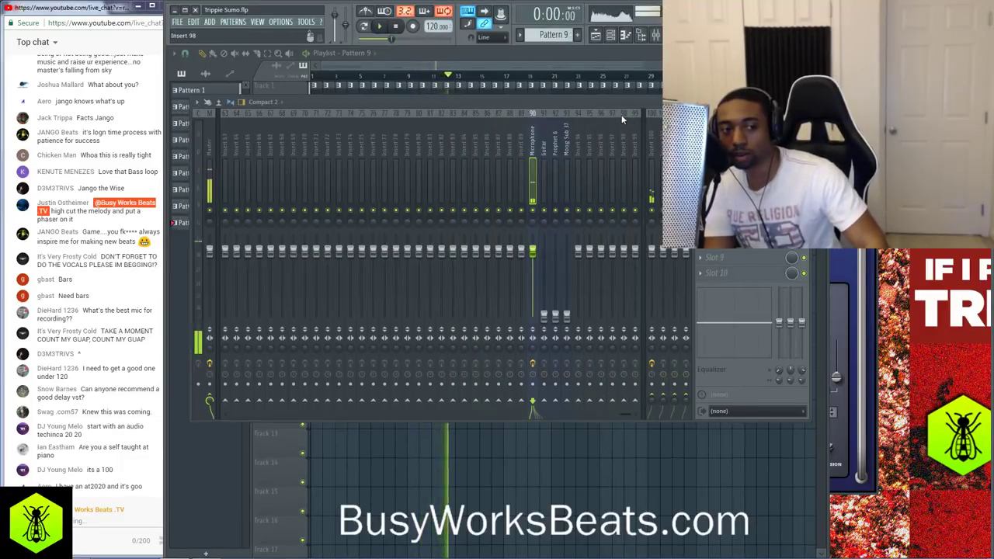
key(space)
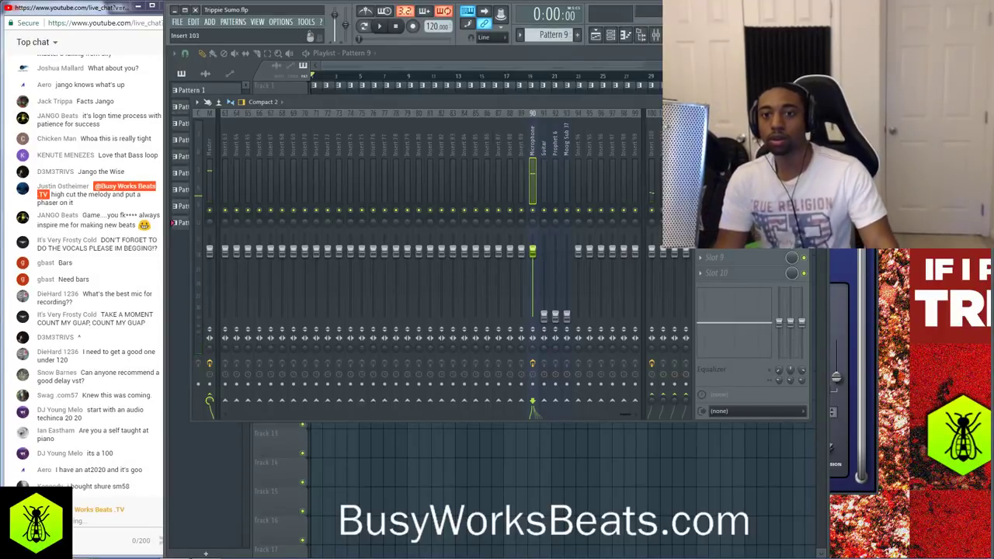
Load RVox Stereo on the Microphone track, set compression to -15.3 dB and gain to -5.6 dB, and restart playback
click(746, 195)
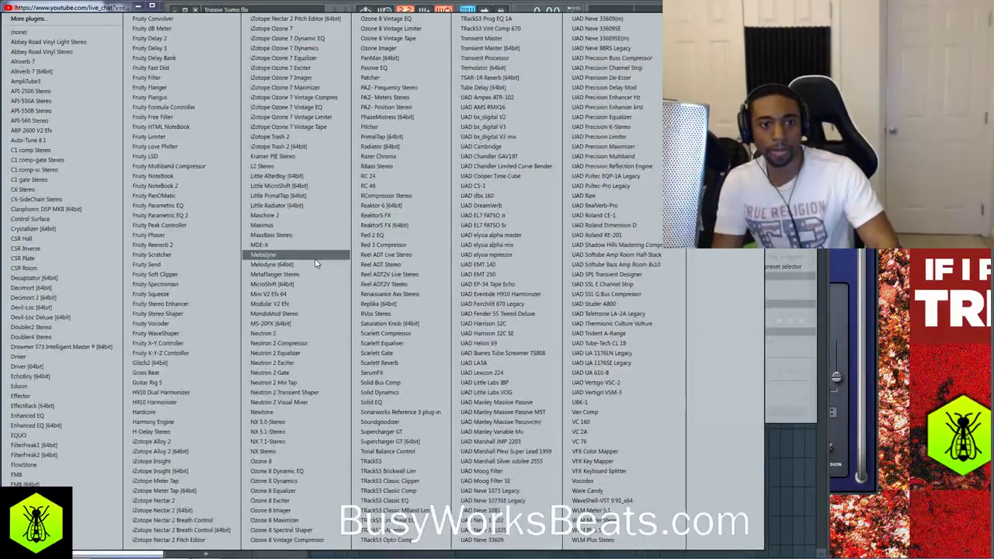
click(399, 313)
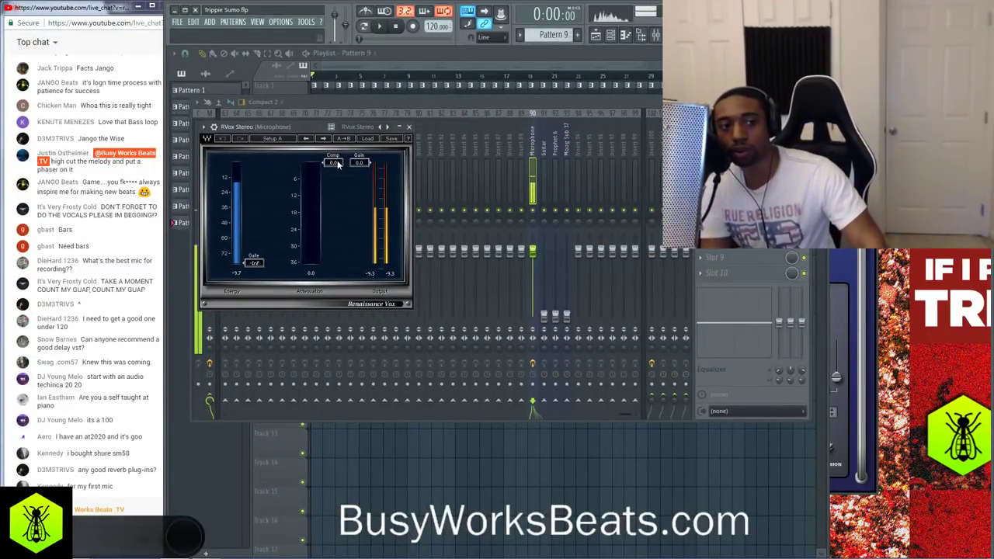
drag(359, 162, 340, 206)
key(space)
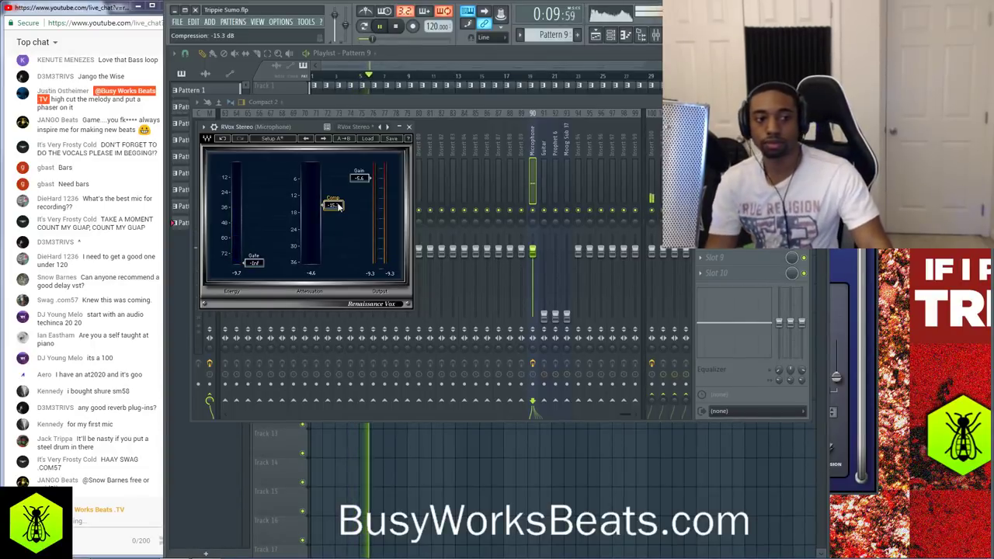
right_click(443, 472)
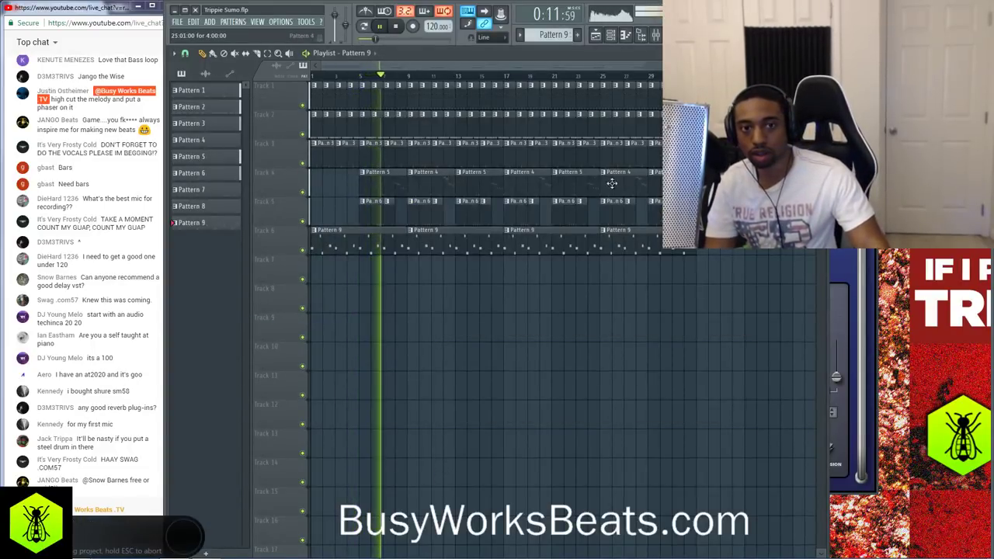
Set the Microphone RVox compression to -17.0 dB and its gain to -6.6 dB, and close the plugin
click(657, 35)
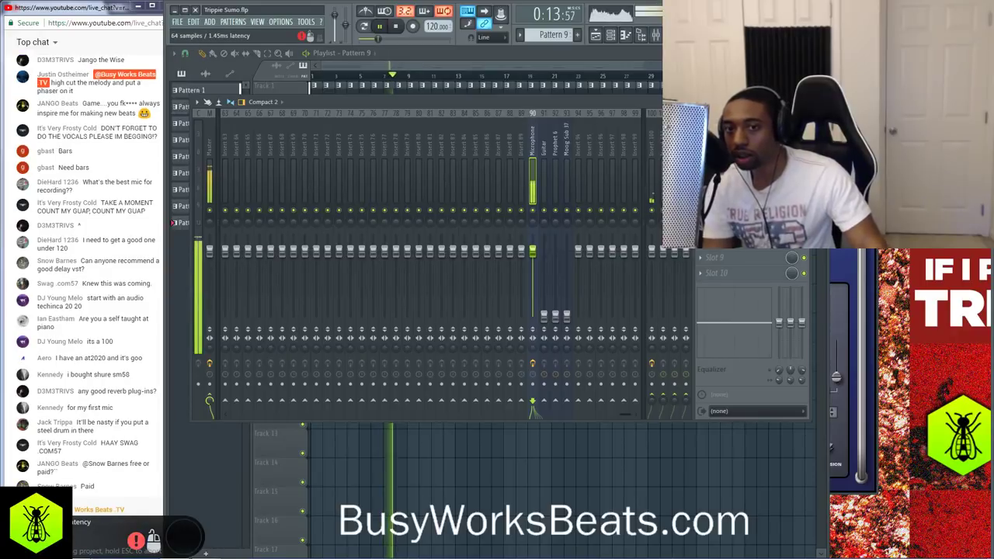
click(726, 149)
drag(333, 205, 333, 209)
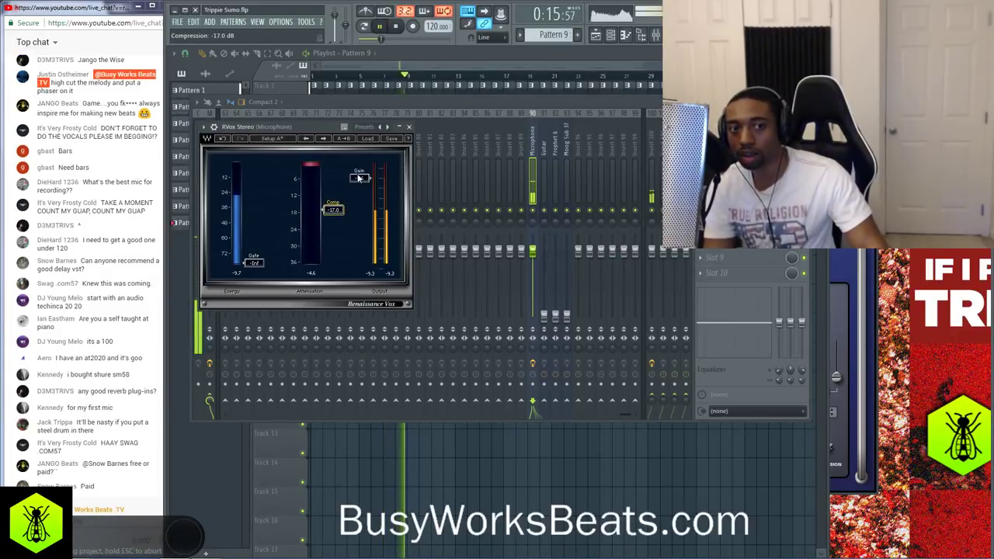
drag(359, 178, 363, 182)
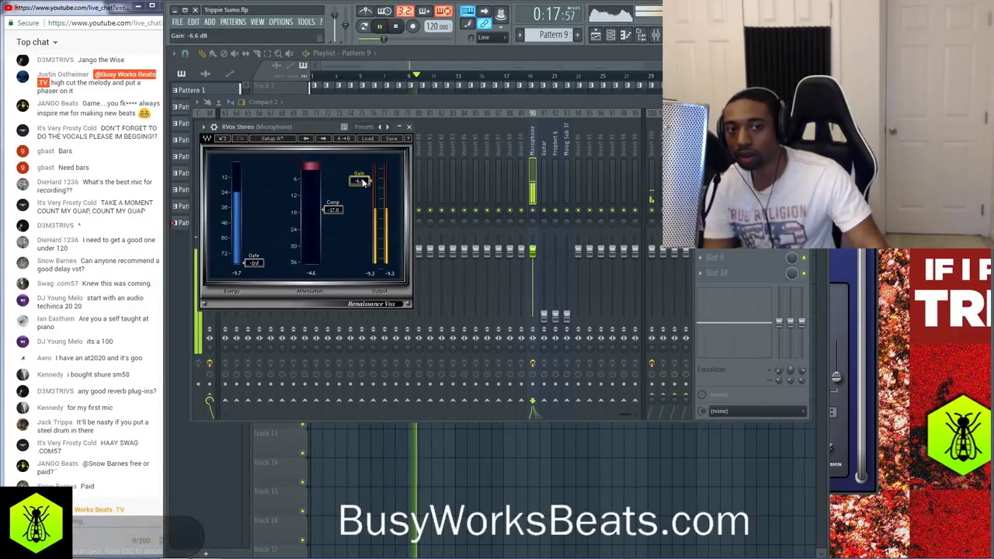
click(409, 126)
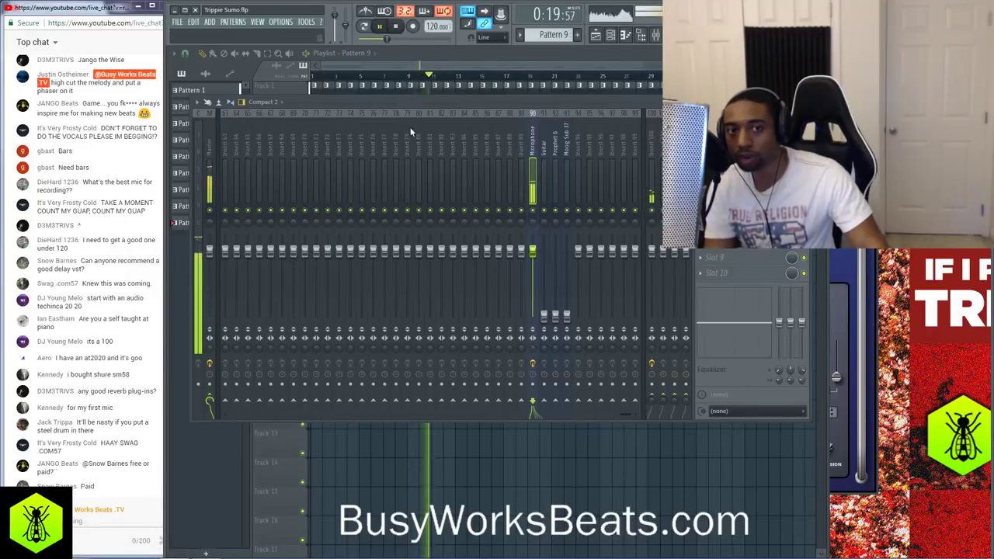
Stop playback, try a Microphone vocal take recorded into the playlist as an audio clip, and show the playlist
click(395, 28)
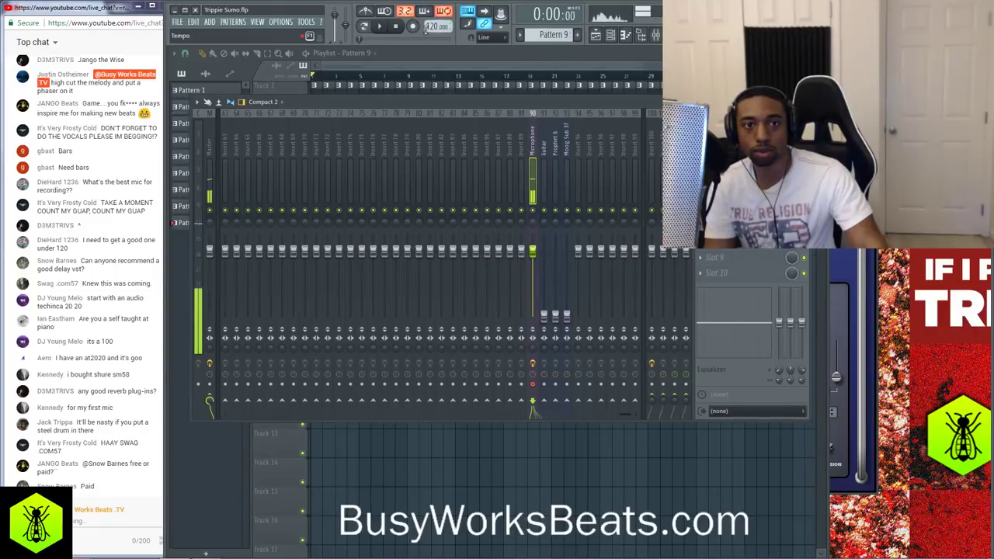
click(414, 28)
click(548, 325)
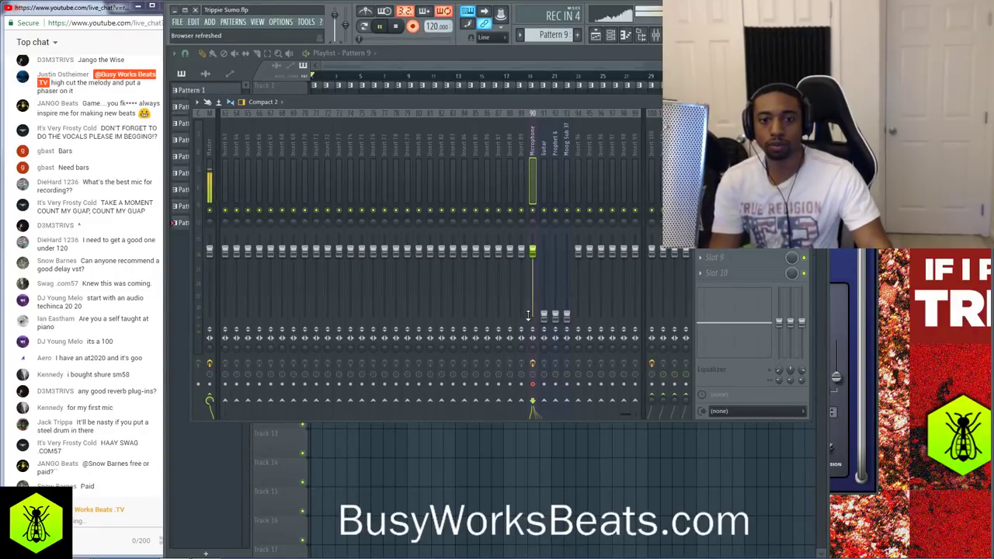
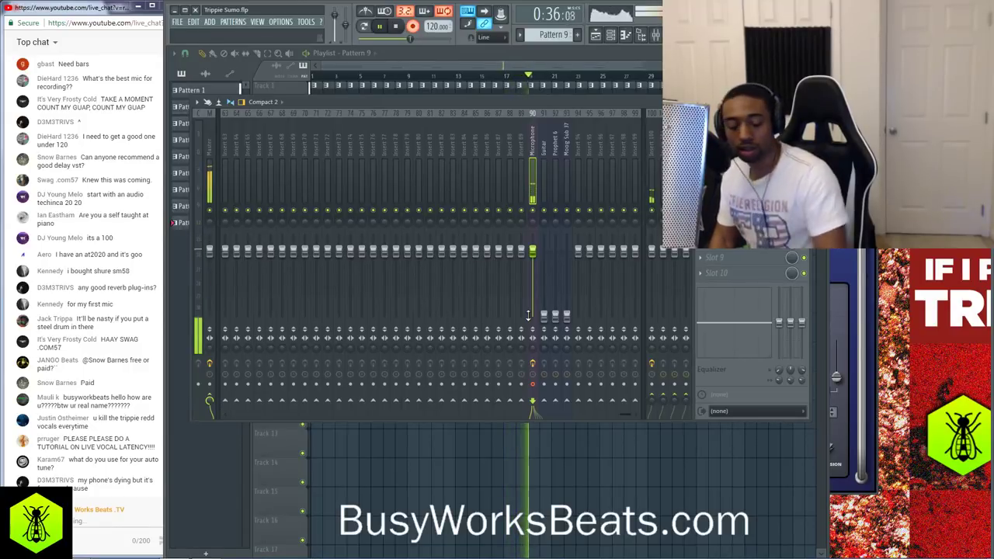
key(space)
key(F9)
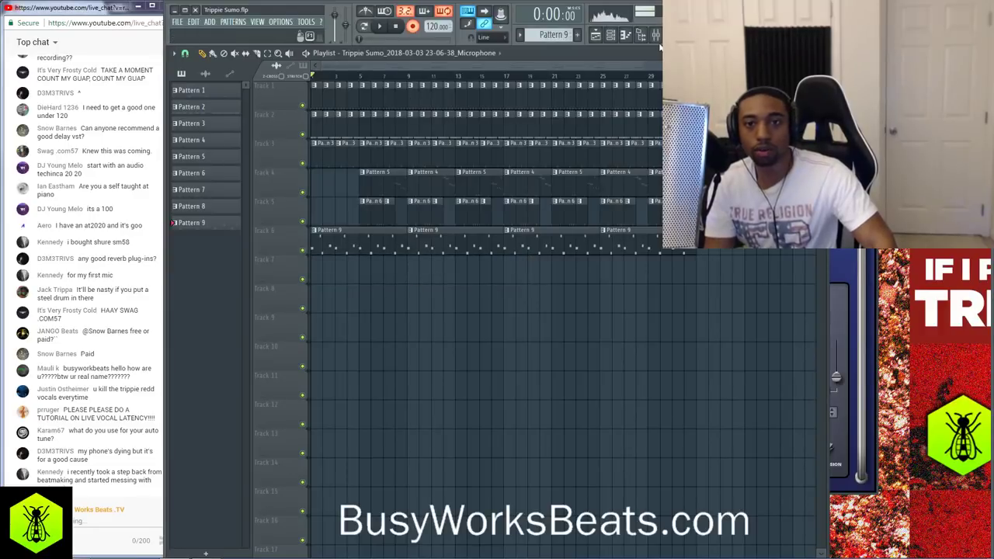
Check the compression and gain in the Microphone track's RVox, close the plugin and look over the playlist
key(F9)
click(730, 164)
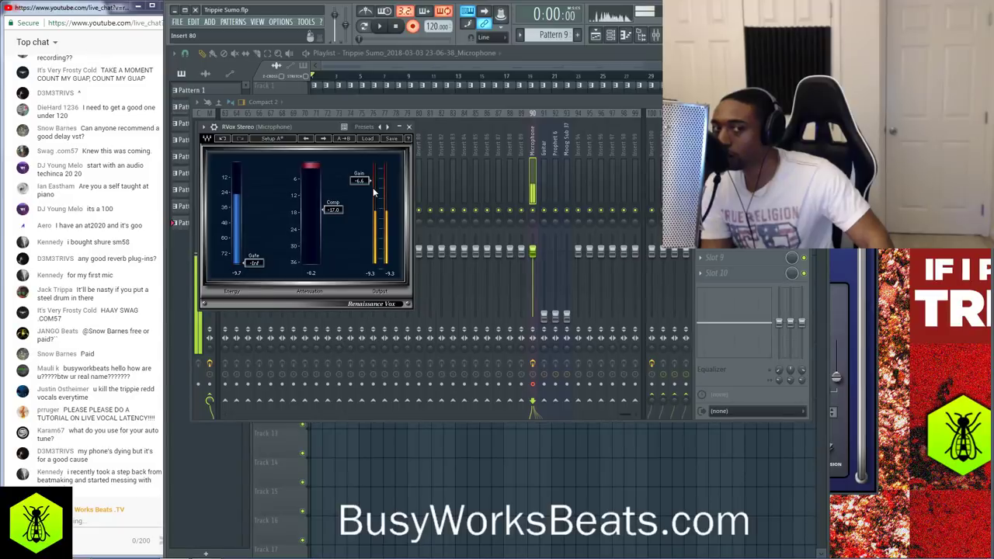
click(410, 127)
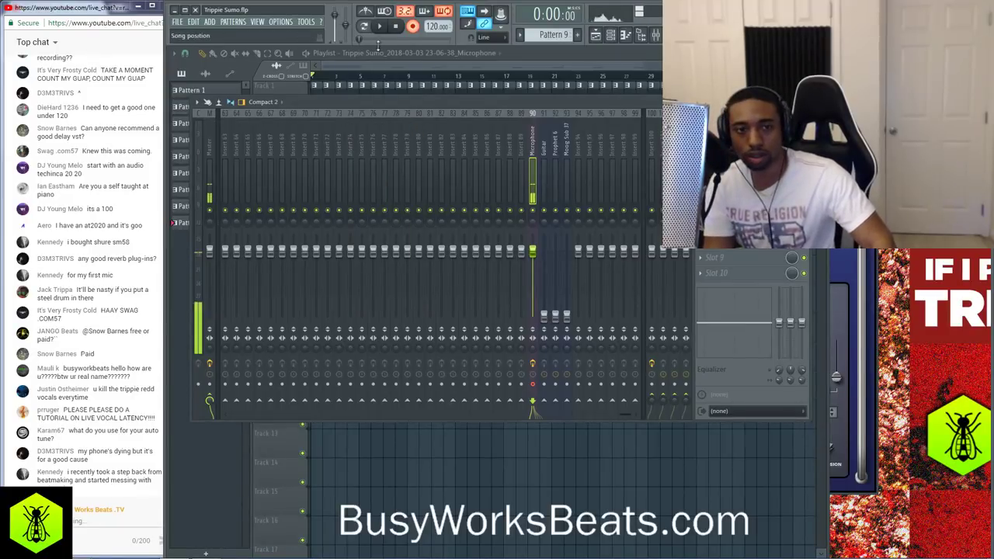
key(F9)
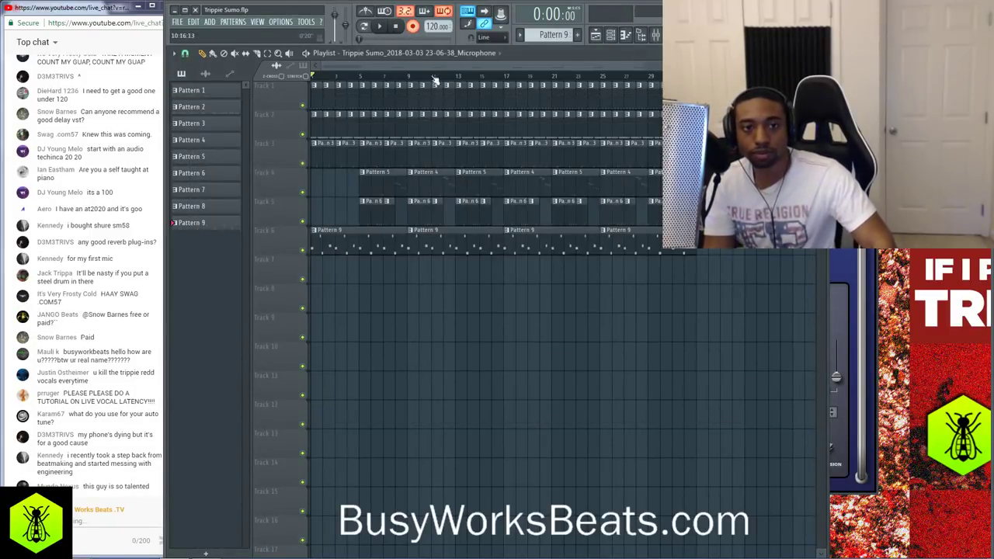
key(F9)
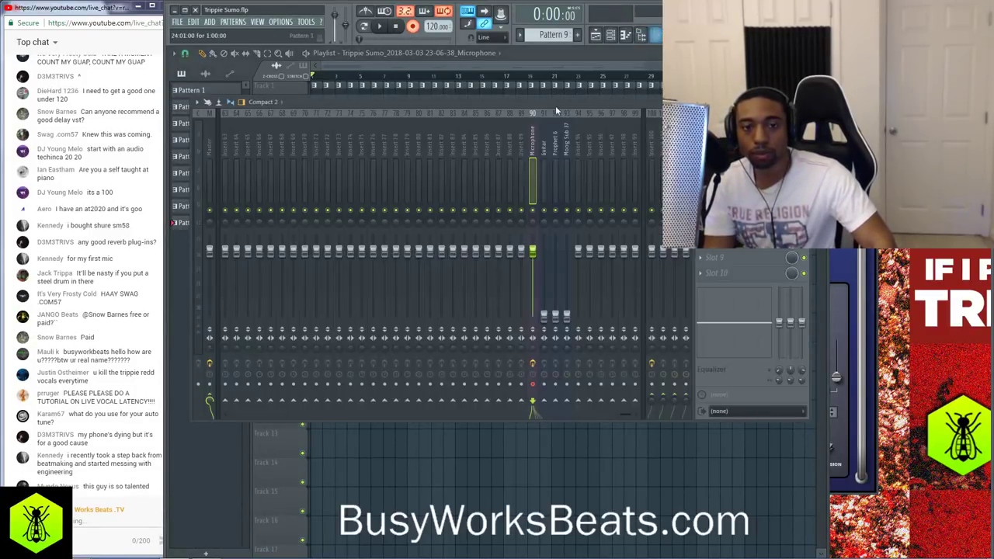
Record a new Microphone vocal take over the beat into the playlist as an audio clip
click(414, 30)
click(413, 28)
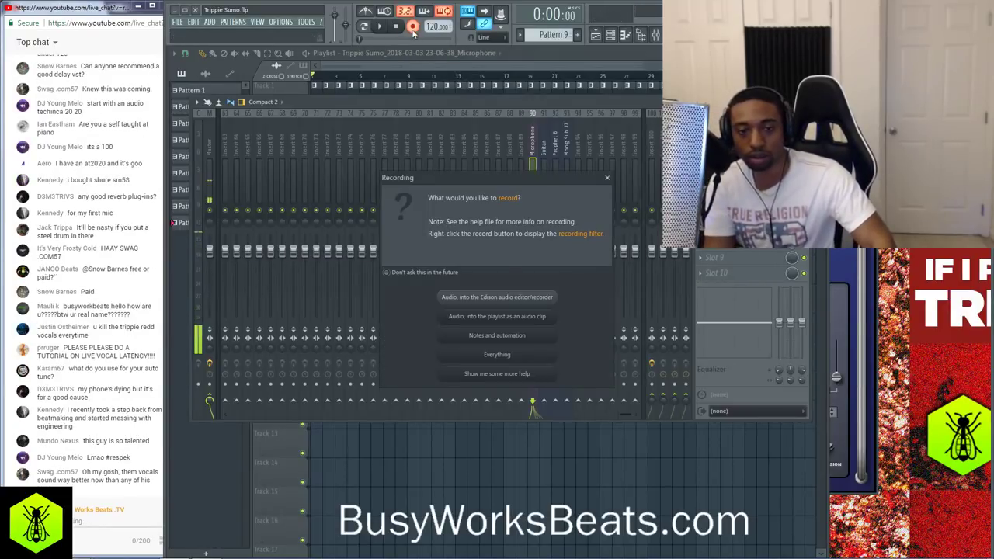
click(515, 317)
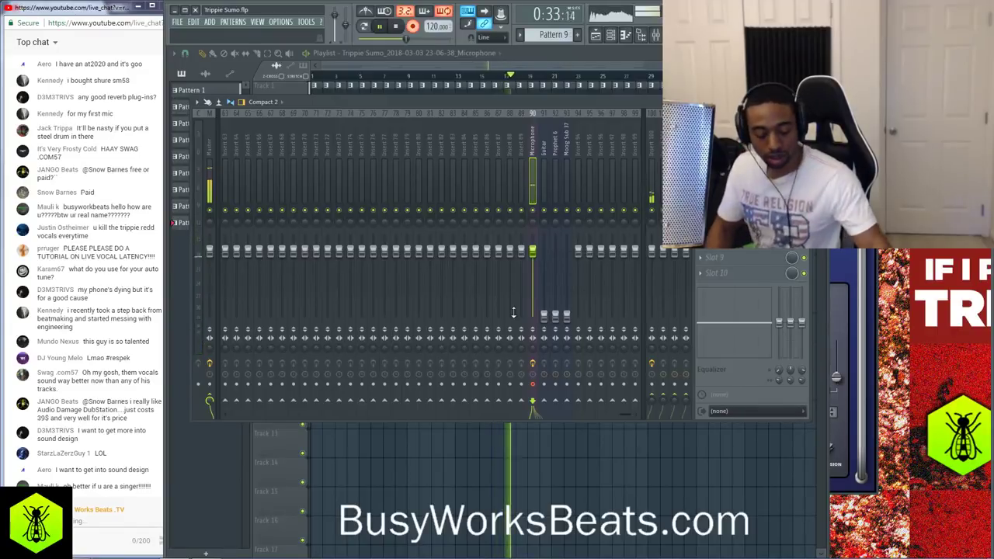
key(space)
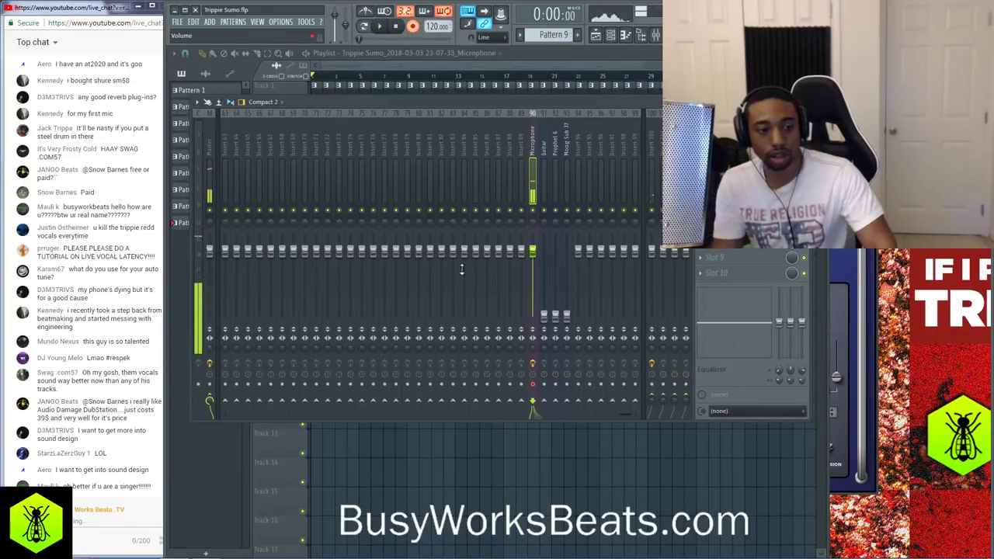
key(F9)
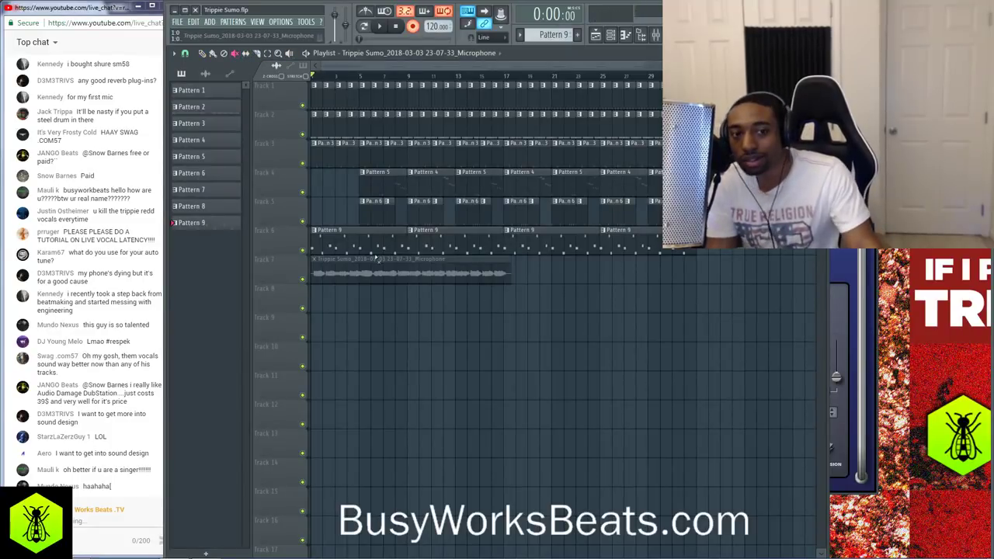
Unmute the vocal clip on playlist track 7, disarm recording and route the take's channel to mixer track 10
click(376, 269)
click(413, 26)
click(621, 39)
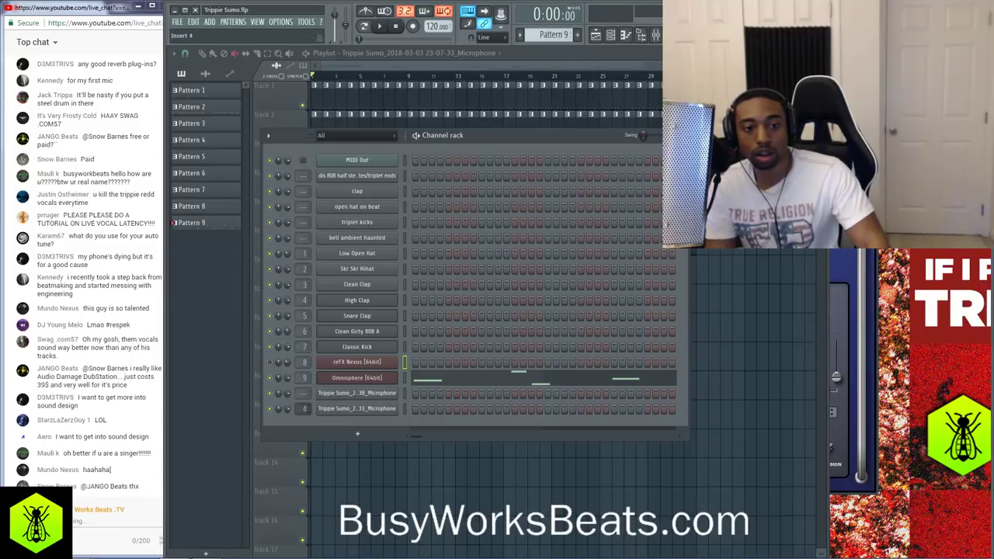
key(F9)
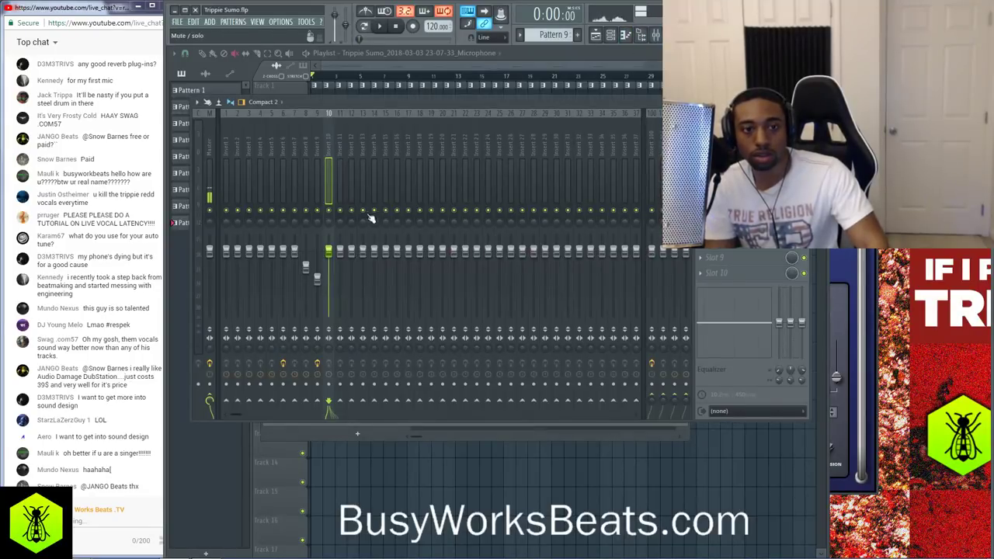
Play the song and balance the recorded vocal by setting the mixer track 10 volume to -2.8 dB
drag(332, 257, 332, 276)
key(space)
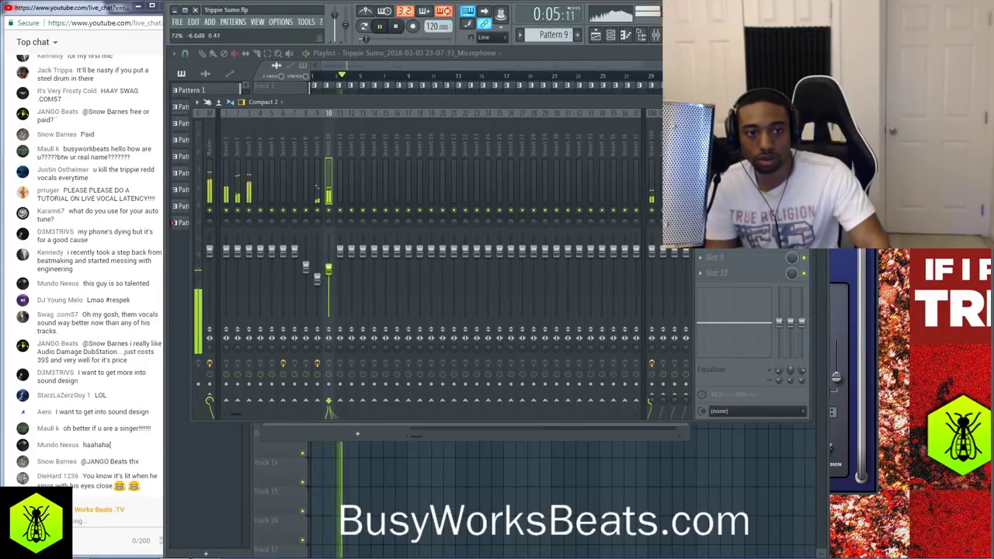
drag(329, 270, 328, 263)
click(456, 504)
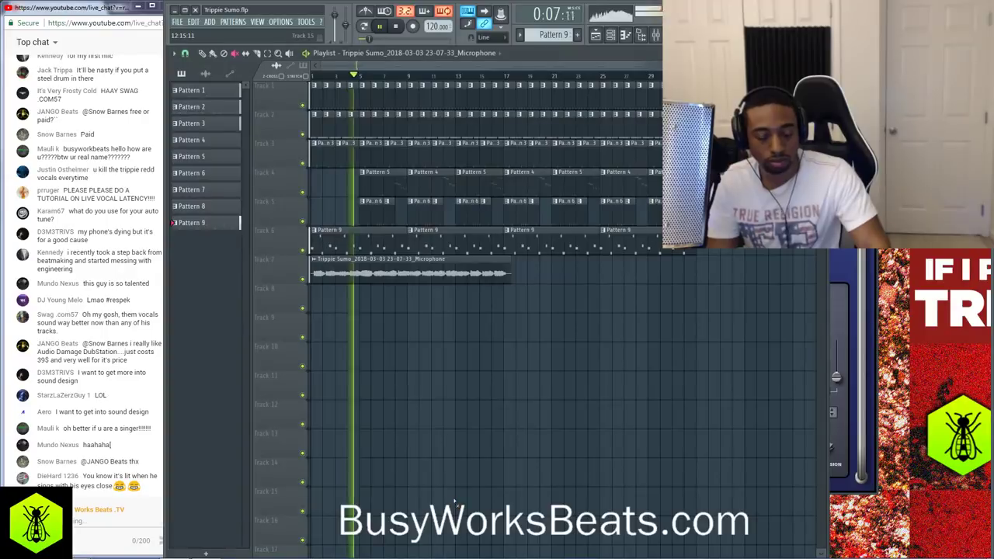
click(657, 35)
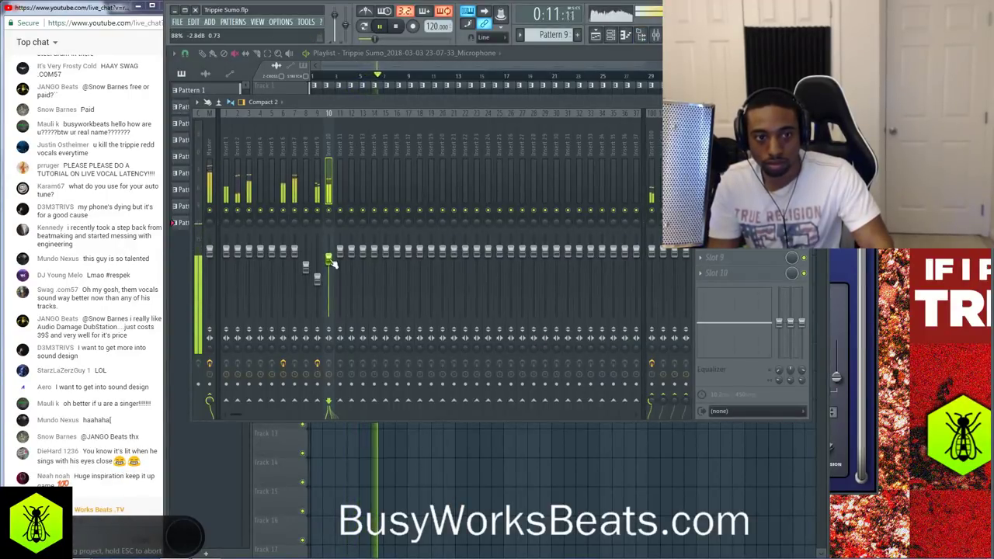
Close the playlist and select the Microphone track in the mixer while the song plays
scroll(382, 133, right, 8)
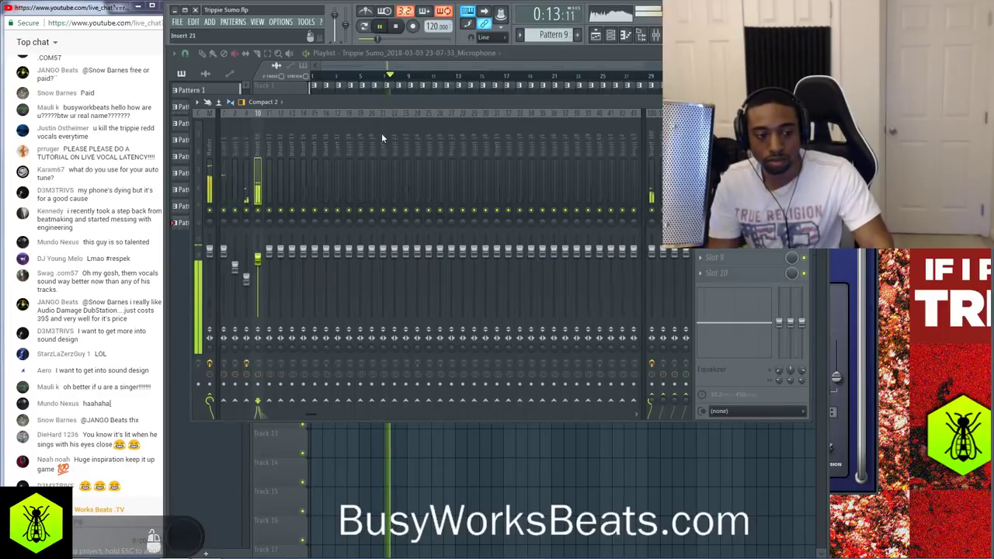
scroll(381, 137, right, 10)
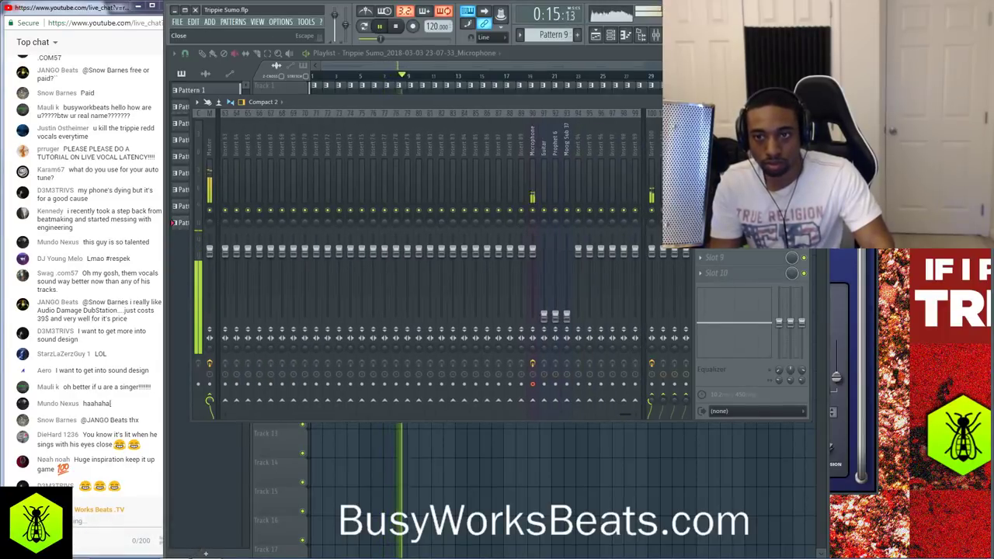
click(870, 148)
click(821, 53)
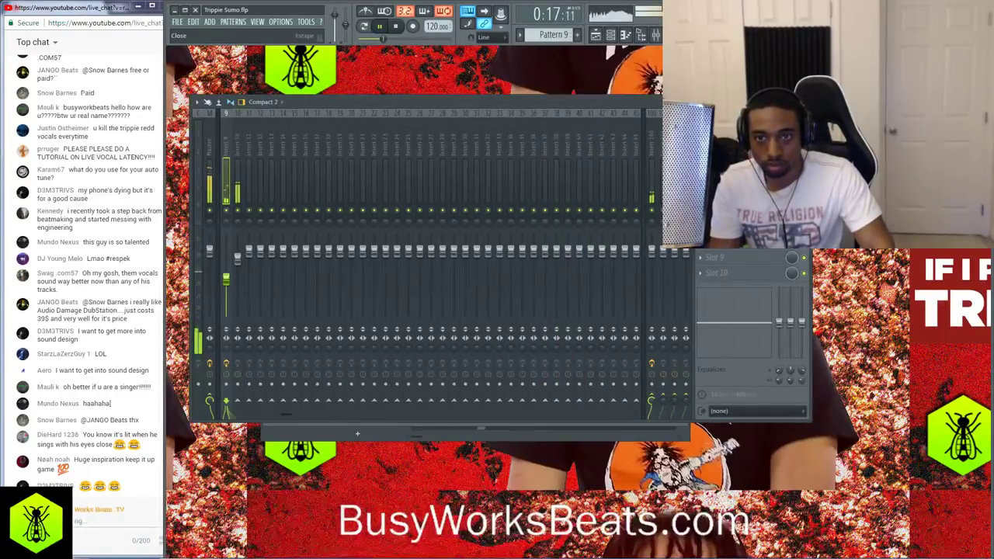
scroll(499, 175, right, 15)
click(533, 148)
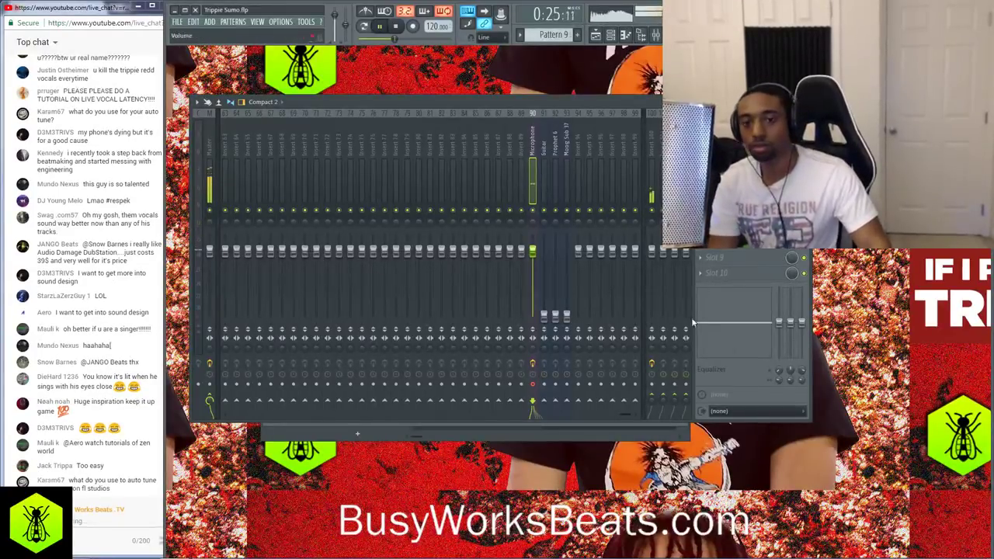
Close the channel rack, stop playback and bring the playlist back into view
drag(652, 400, 651, 435)
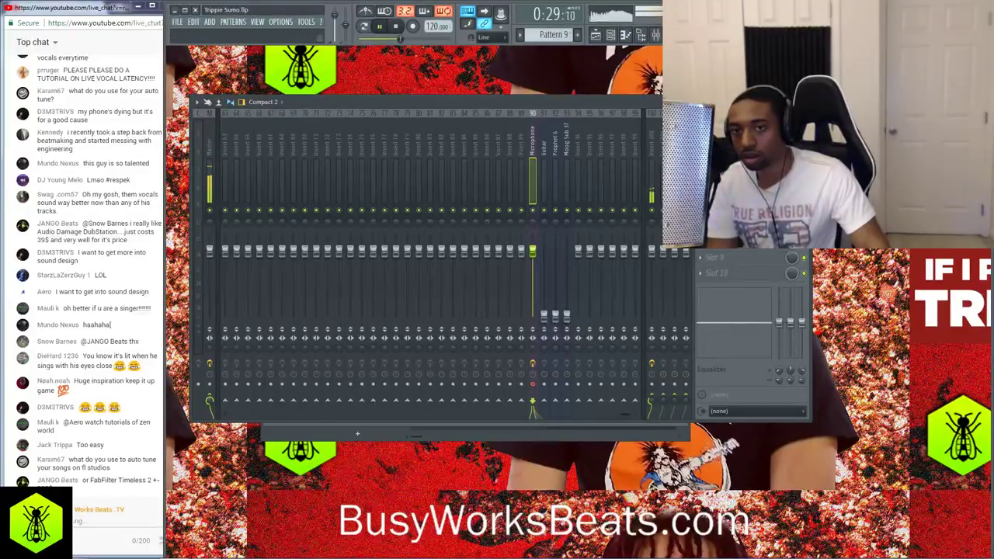
click(804, 102)
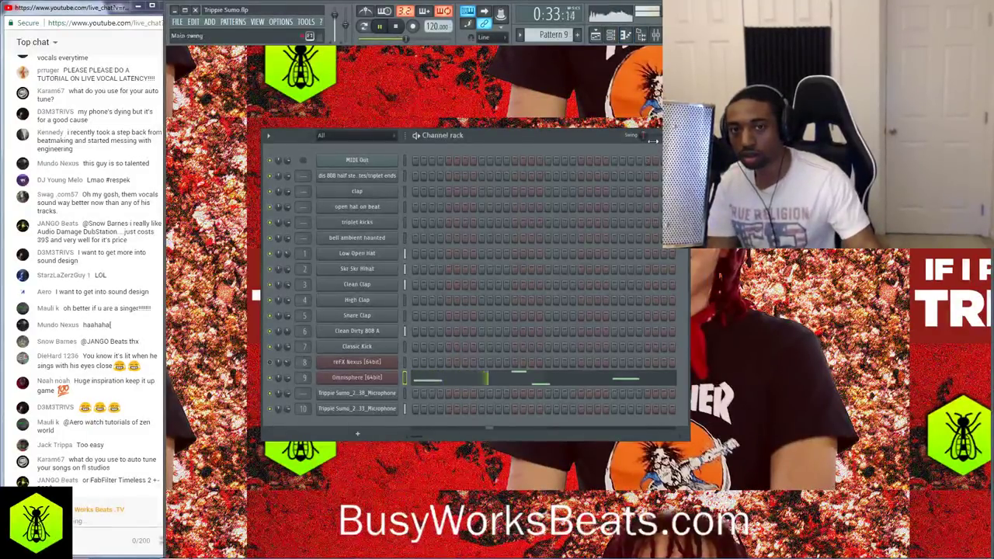
click(612, 36)
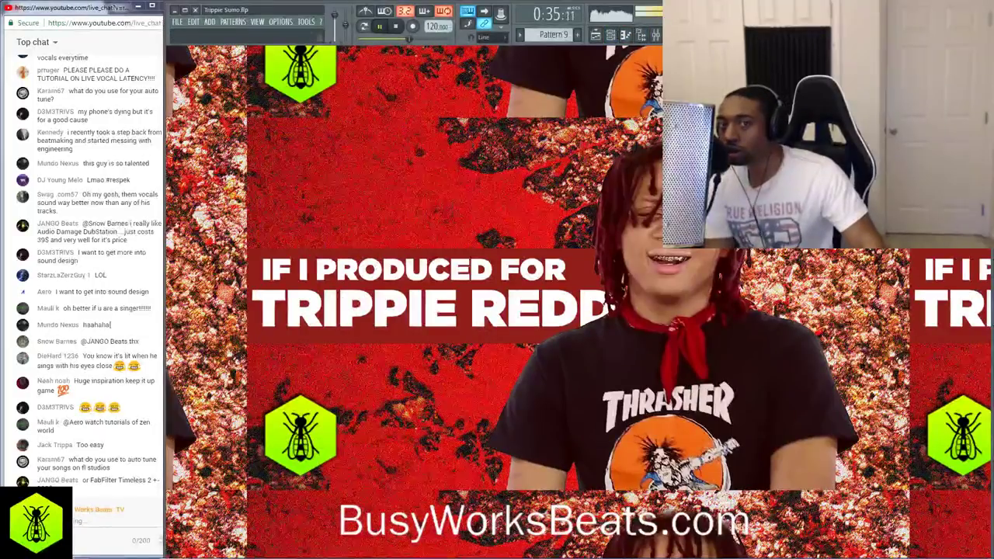
click(625, 36)
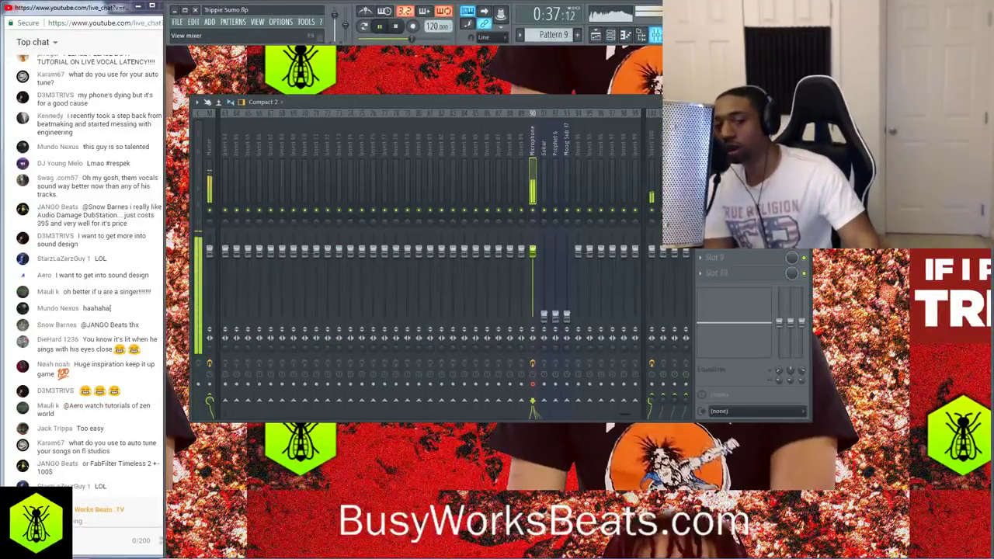
click(596, 36)
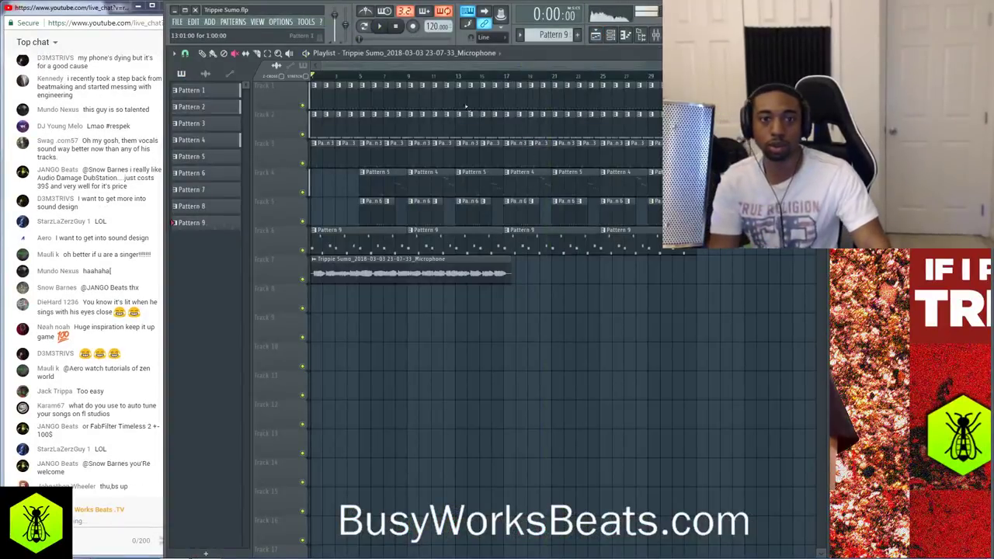
Record more Microphone vocals into the playlist as audio clips, with the playlist and mixer windows closed
click(655, 36)
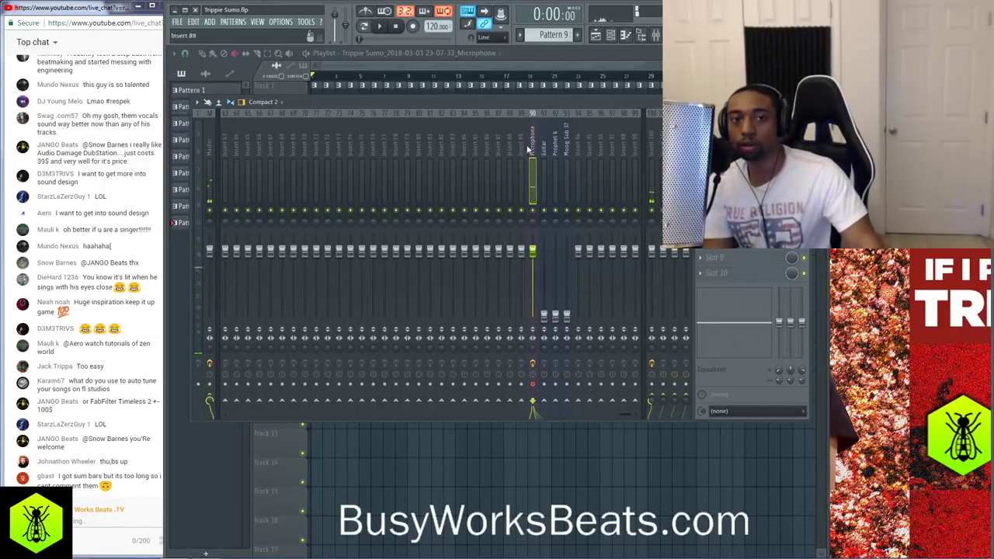
click(413, 27)
click(531, 317)
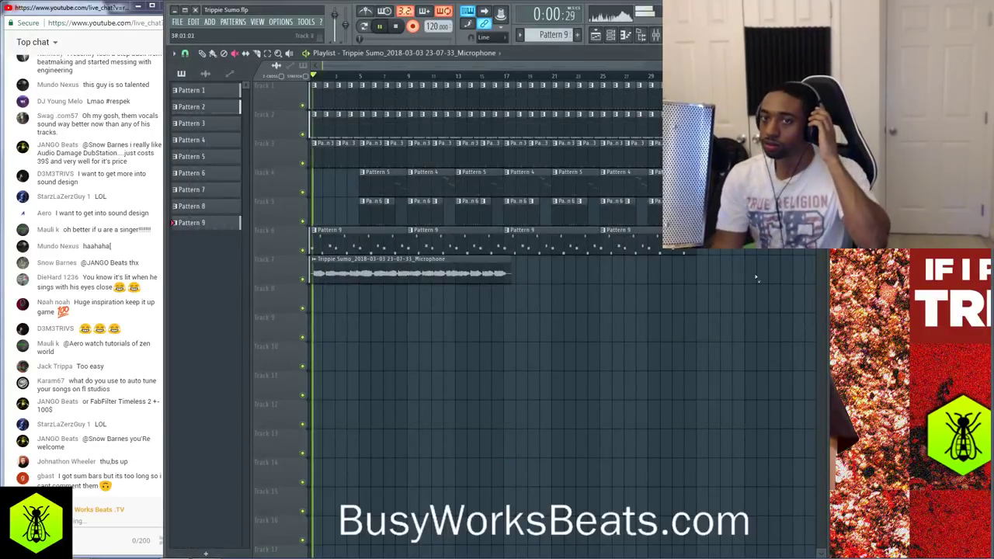
click(821, 54)
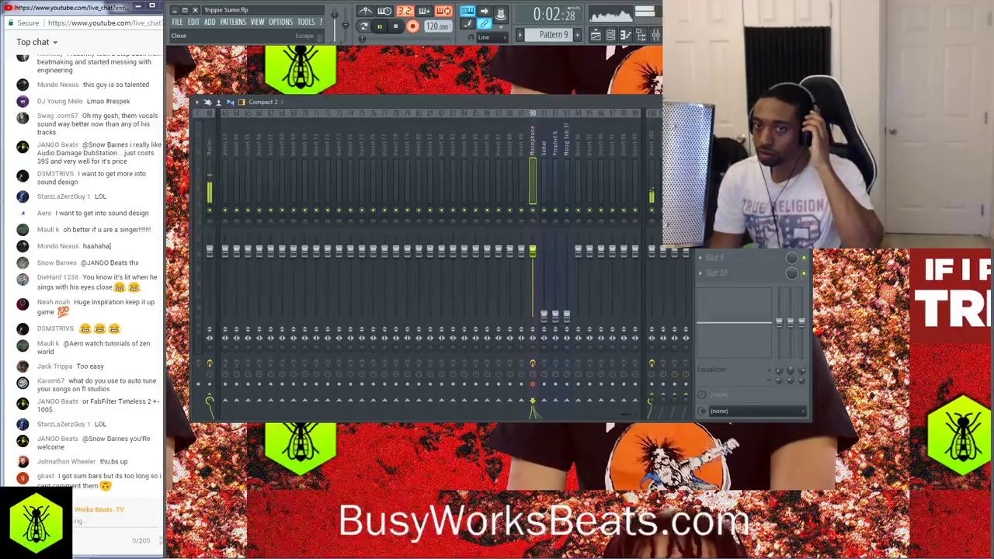
click(804, 102)
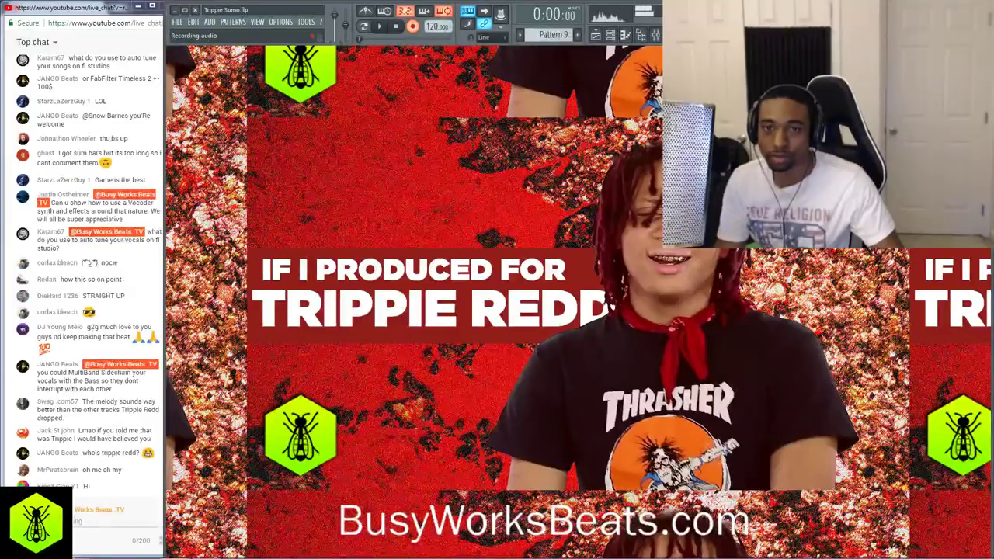
Reopen the playlist, set its snap to Bar and unmute the vocal takes on tracks 8 and 9
click(656, 36)
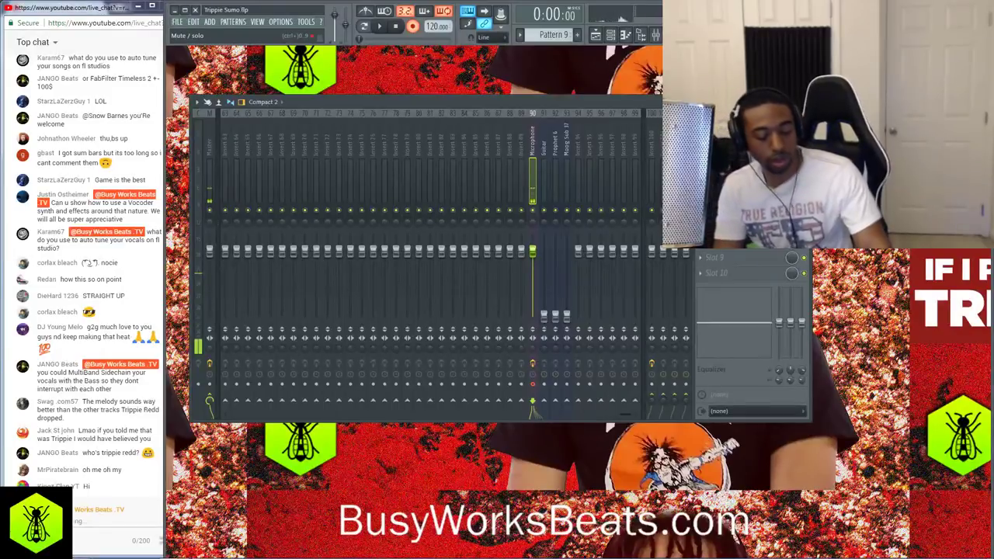
click(594, 34)
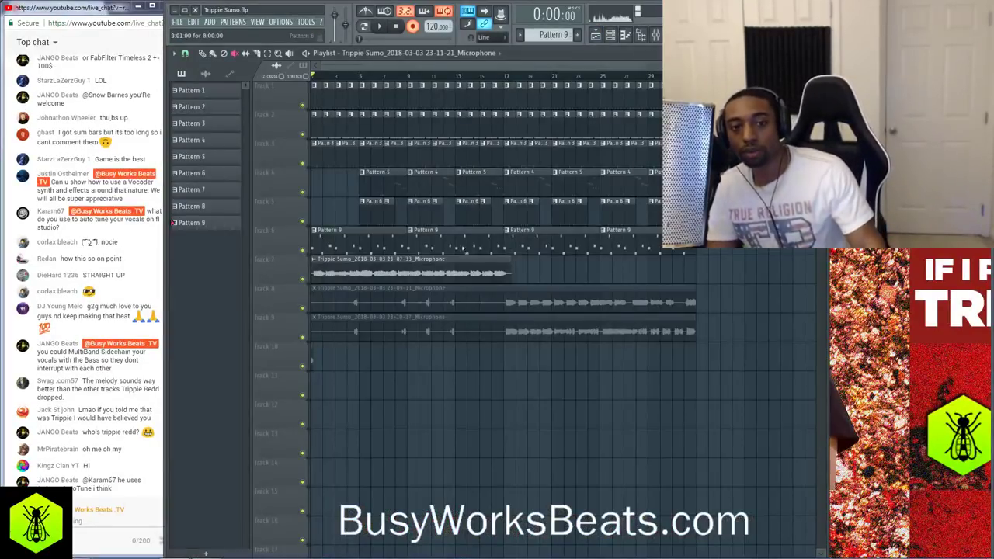
click(475, 330)
click(185, 53)
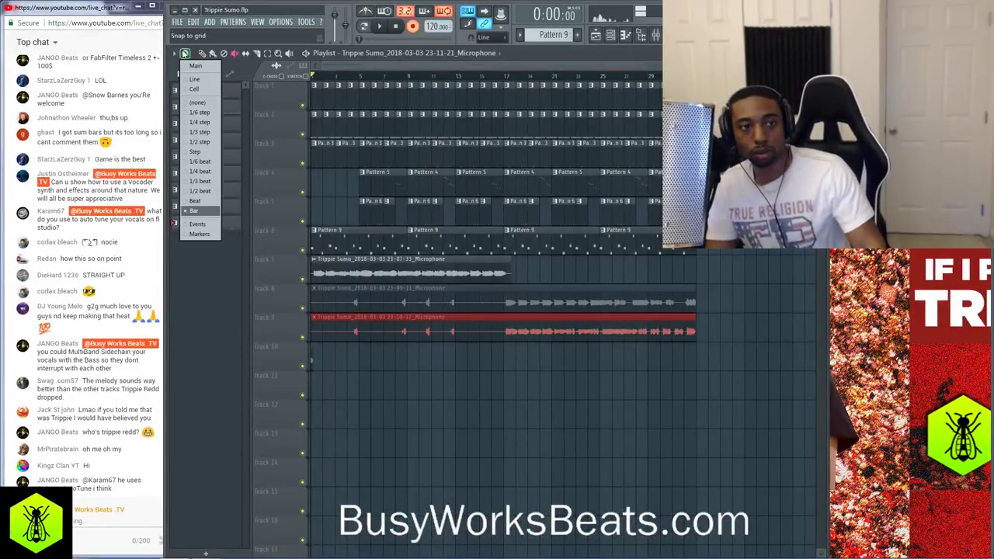
click(210, 211)
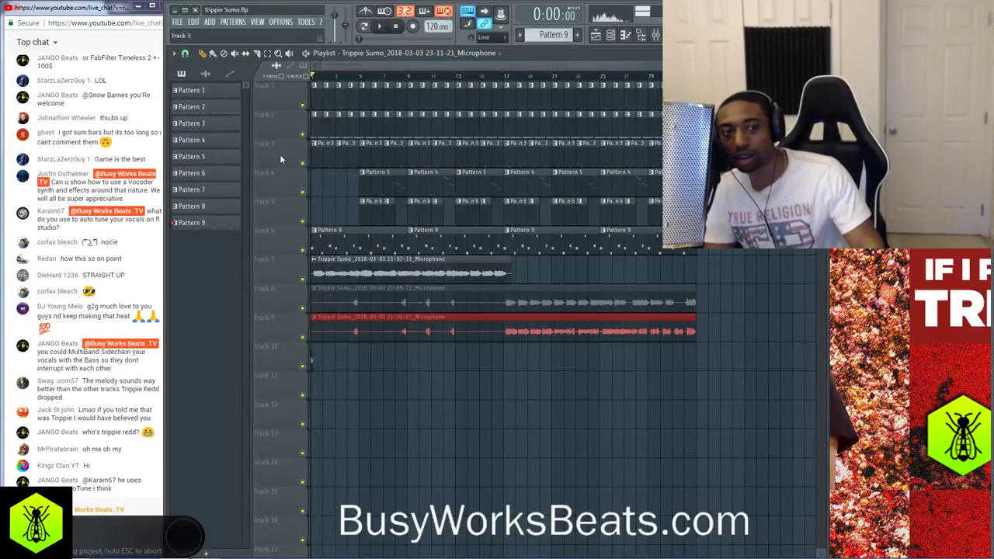
click(377, 330)
click(377, 303)
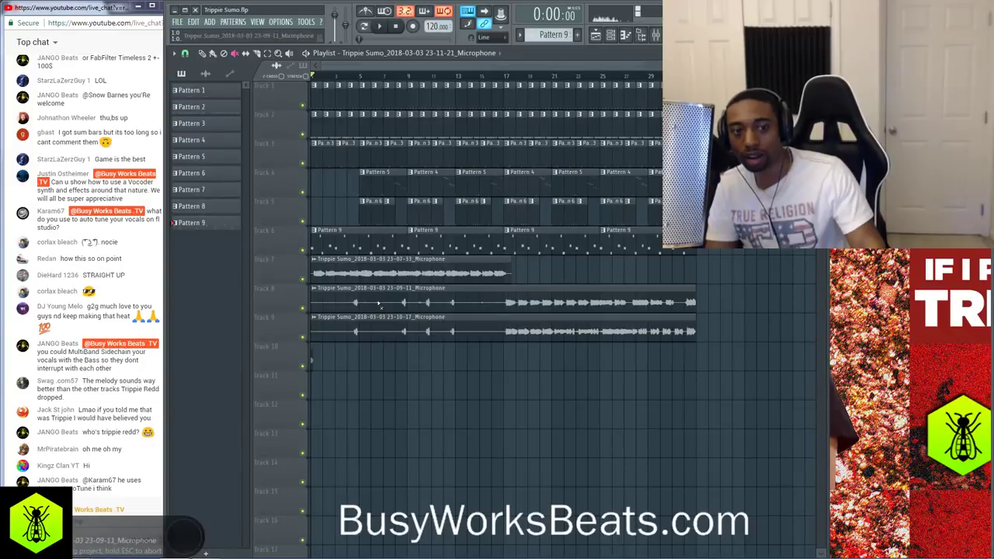
Keep the playlist snap on Bar and save the project as a new version, Trippie Sumo_2.flp
click(185, 55)
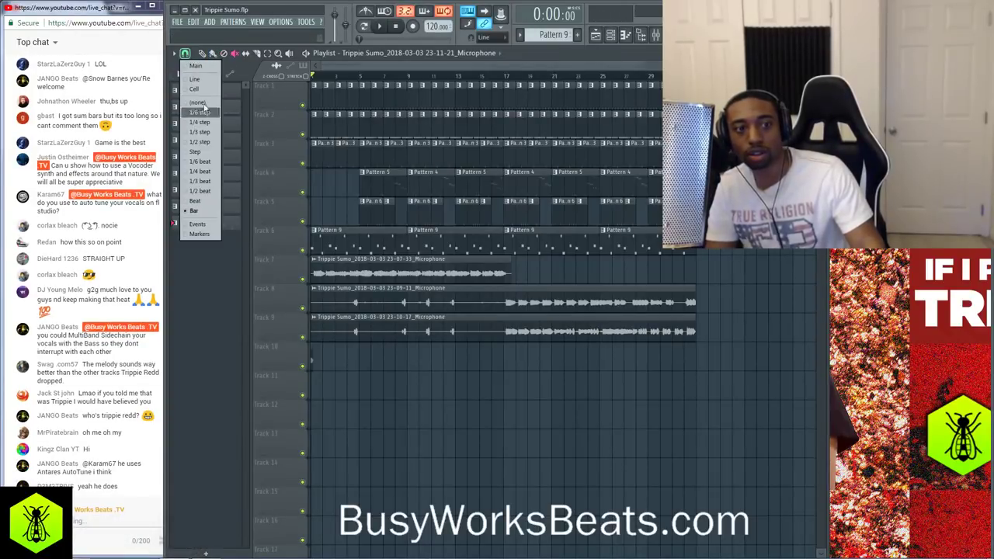
click(194, 212)
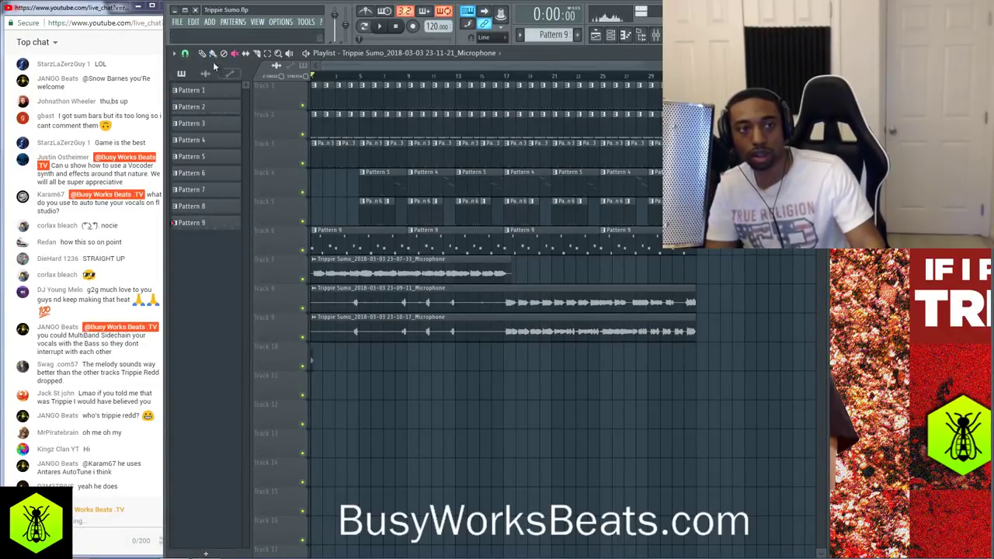
key(ctrl+s)
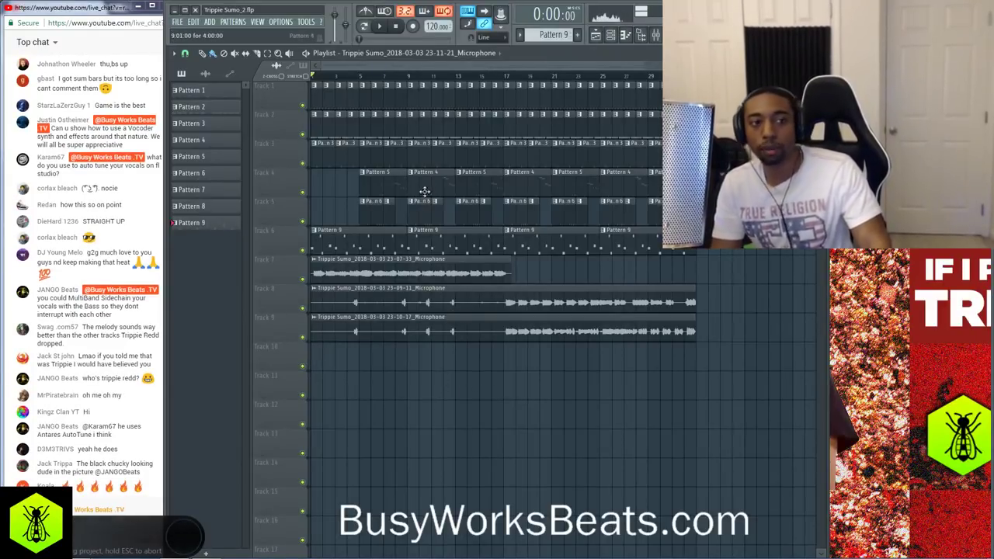
Select the playlist clips of the opening section and duplicate them so the copy starts at bar 33
drag(420, 346, 416, 333)
drag(710, 330, 317, 85)
mouse_move(708, 312)
mouse_down()
mouse_move(310, 82)
mouse_move(686, 118)
mouse_move(722, 116)
mouse_move(721, 90)
mouse_up()
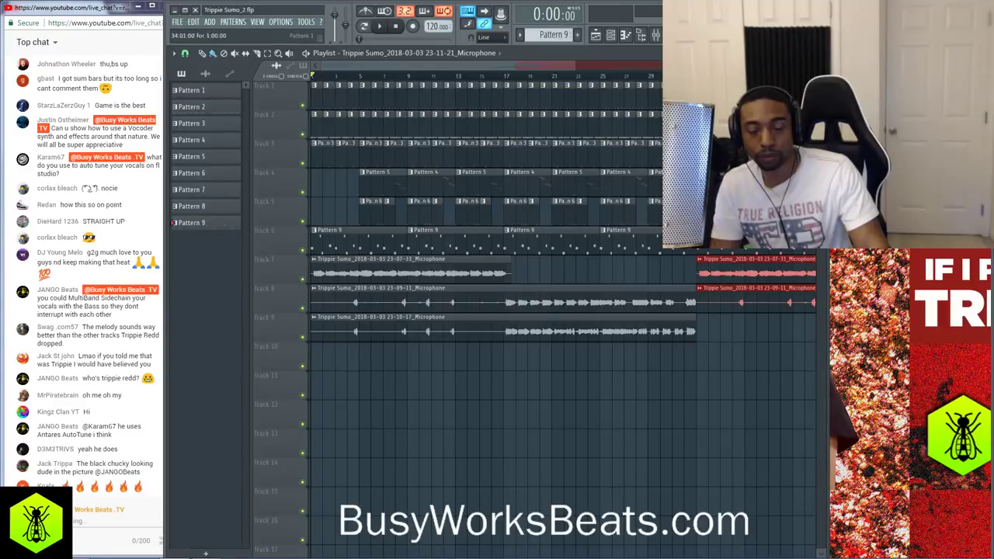
Move the 23-10-17 Microphone take on track 9 to bar 33 and delete the copied 23-09-11 take from track 8
drag(547, 322, 762, 332)
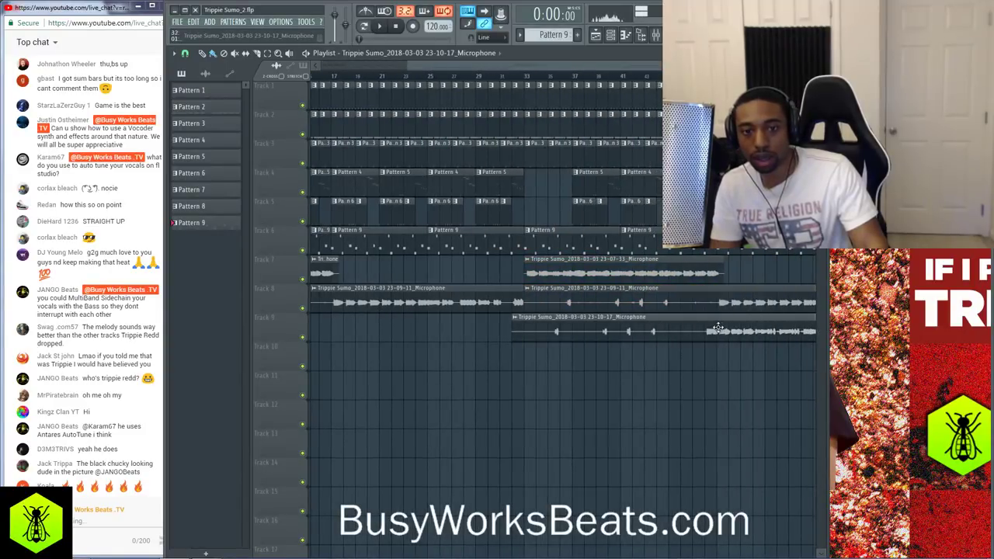
right_click(671, 302)
key(F1)
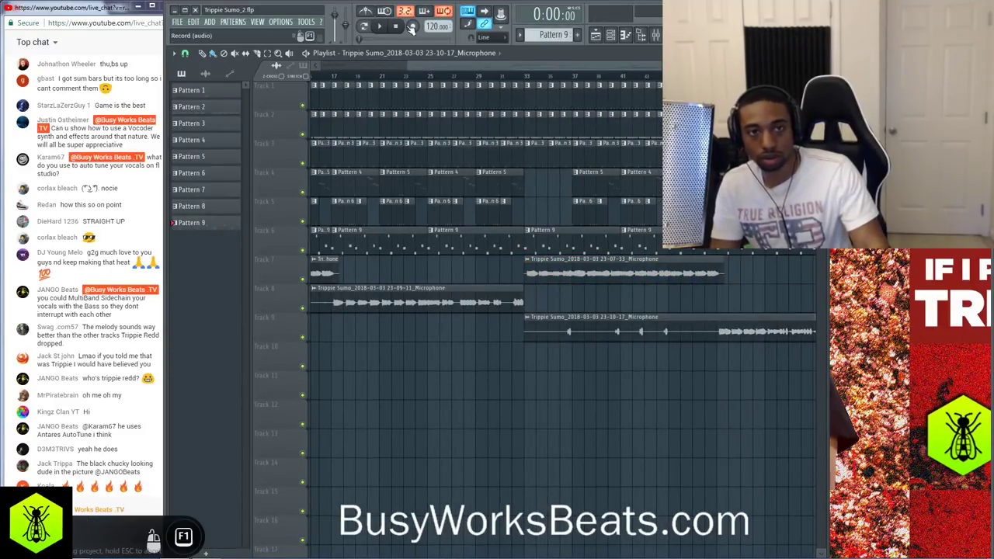
Route the 23-09-11 and 23-10-17 Microphone takes to mixer track 11 from their channels
click(655, 35)
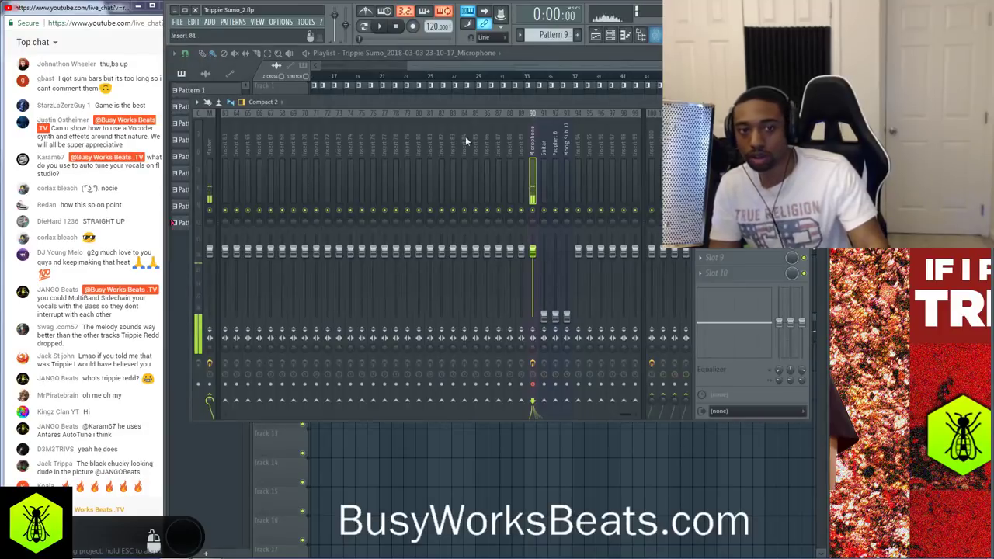
key(F6)
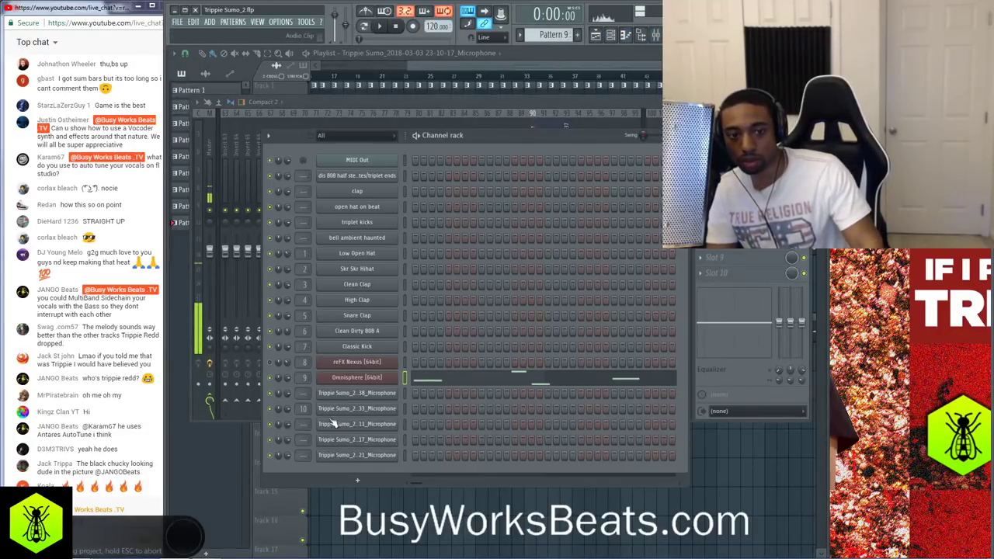
click(325, 455)
click(314, 439)
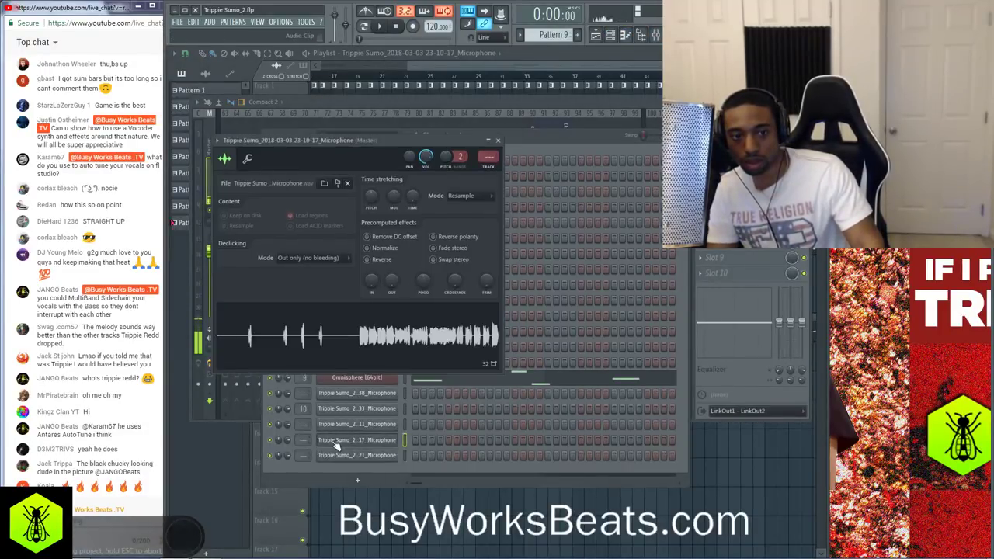
click(322, 426)
drag(308, 427, 308, 423)
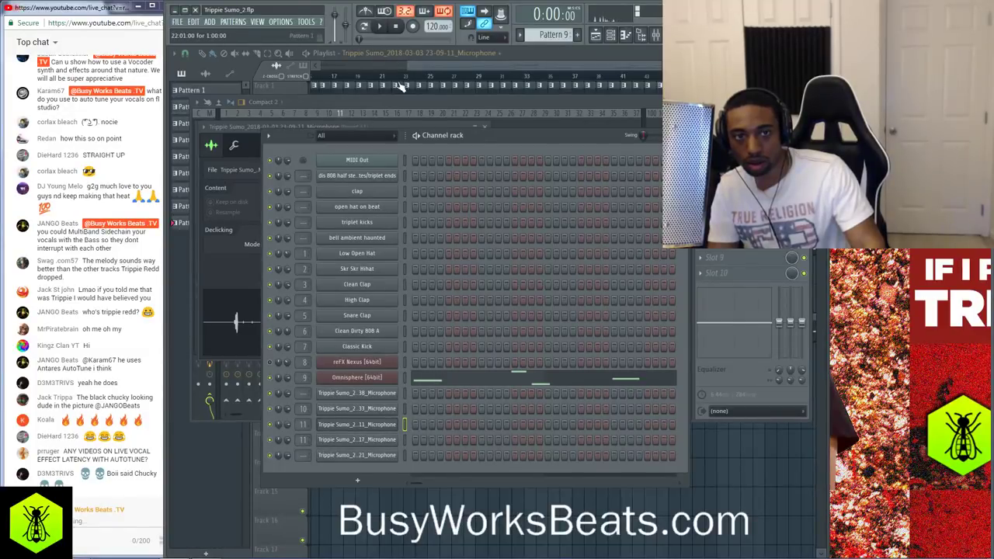
Play the song and balance the vocals in the mixer, raising insert 10 slightly and lowering insert 11
key(F9)
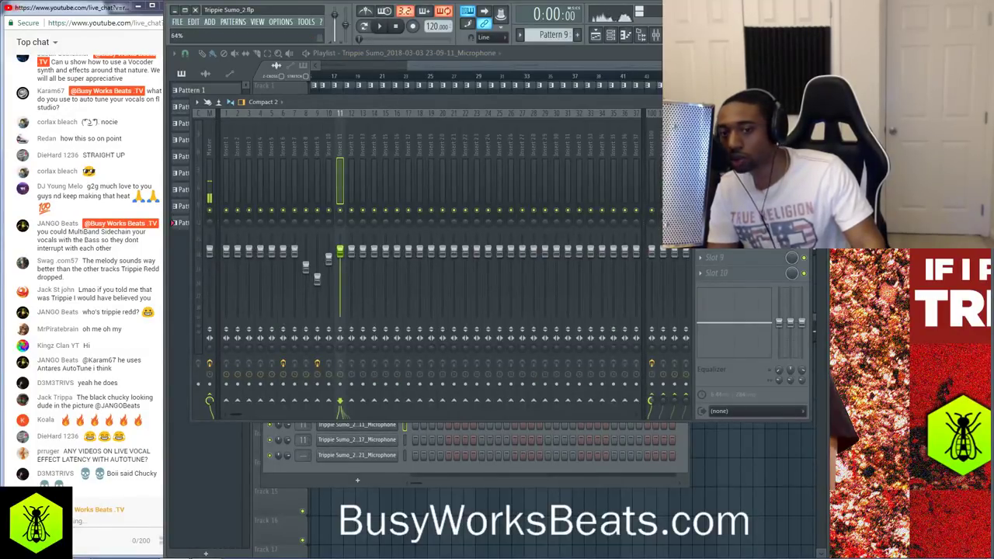
click(331, 150)
key(space)
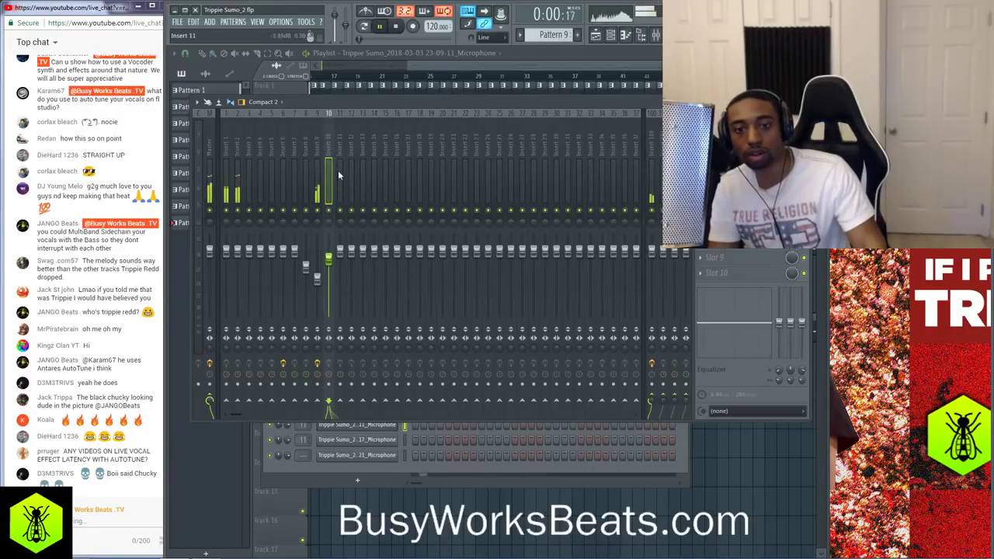
click(339, 155)
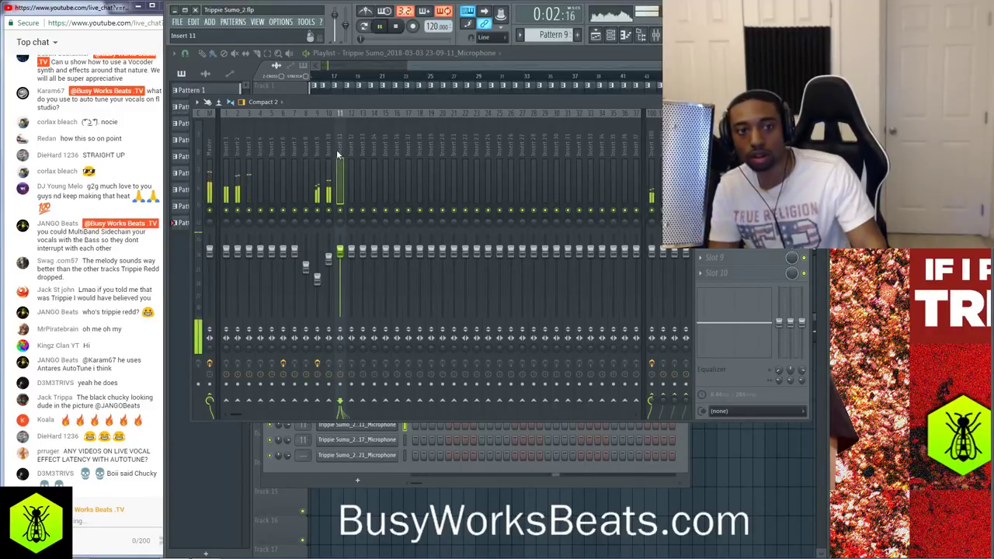
click(330, 148)
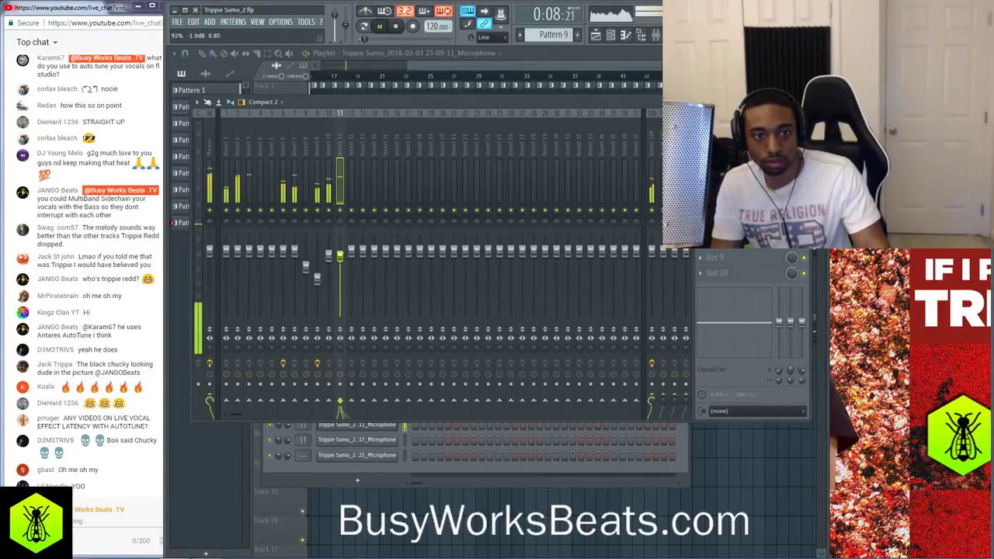
drag(339, 250, 339, 261)
Check the whole arrangement in the playlist during playback and fine-tune insert 11's volume slightly lower in the mixer
click(437, 513)
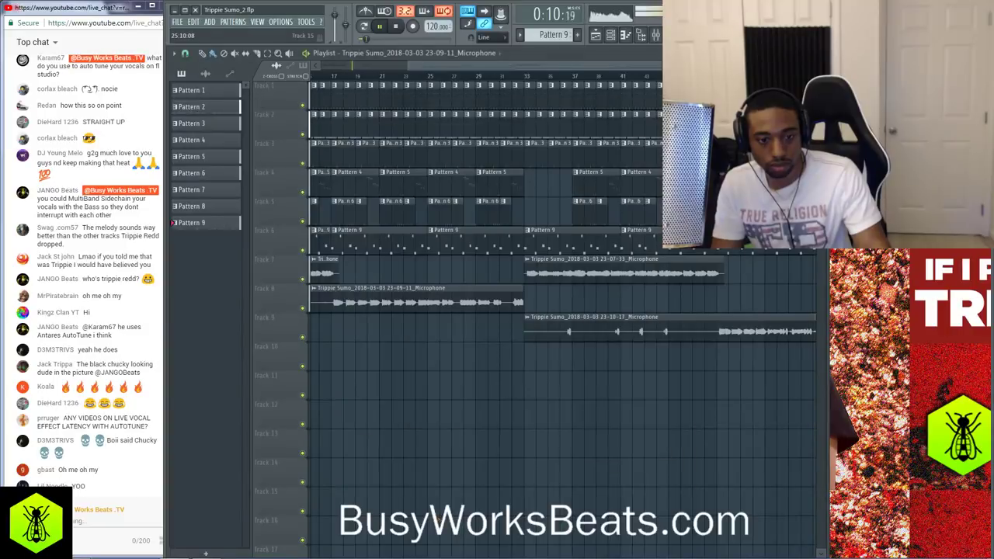
scroll(538, 77, down, 1)
scroll(539, 77, down, 2)
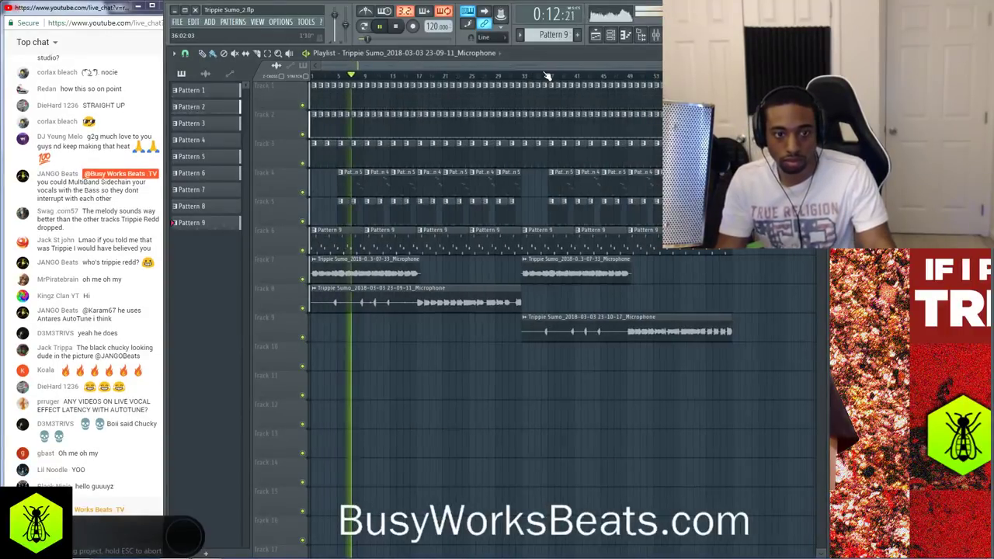
key(F9)
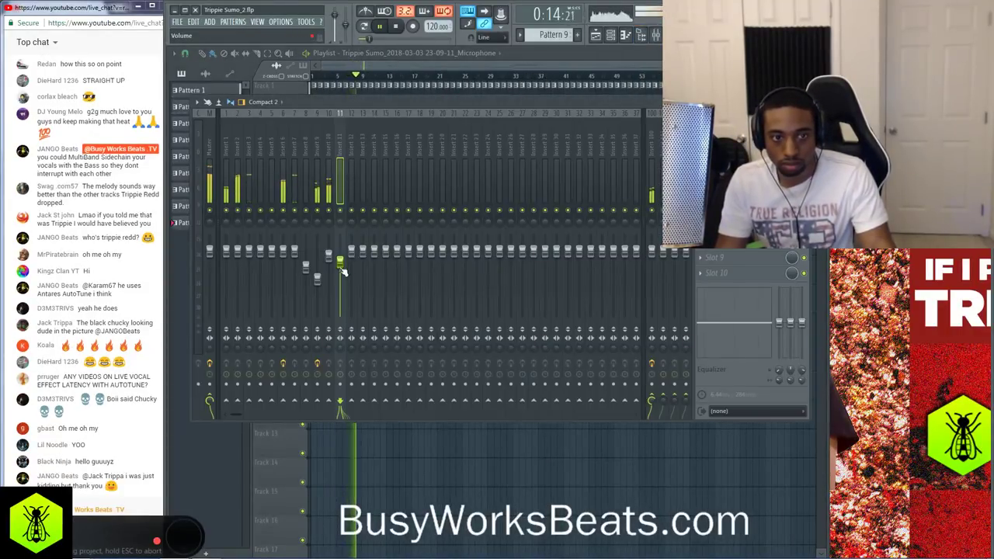
drag(340, 261, 342, 267)
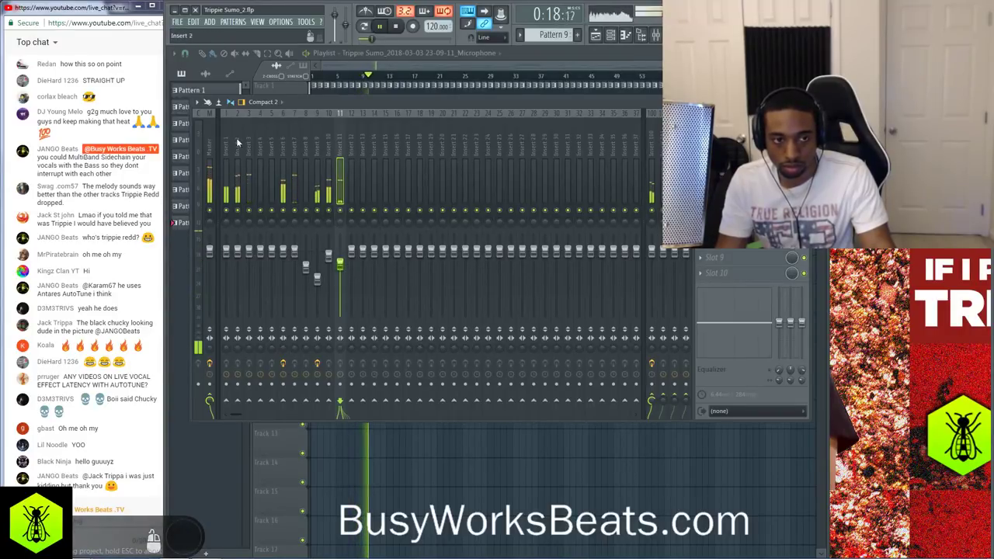
Turn the Microphone mixer track's volume fully down and close the mixer to return to the playlist
click(211, 140)
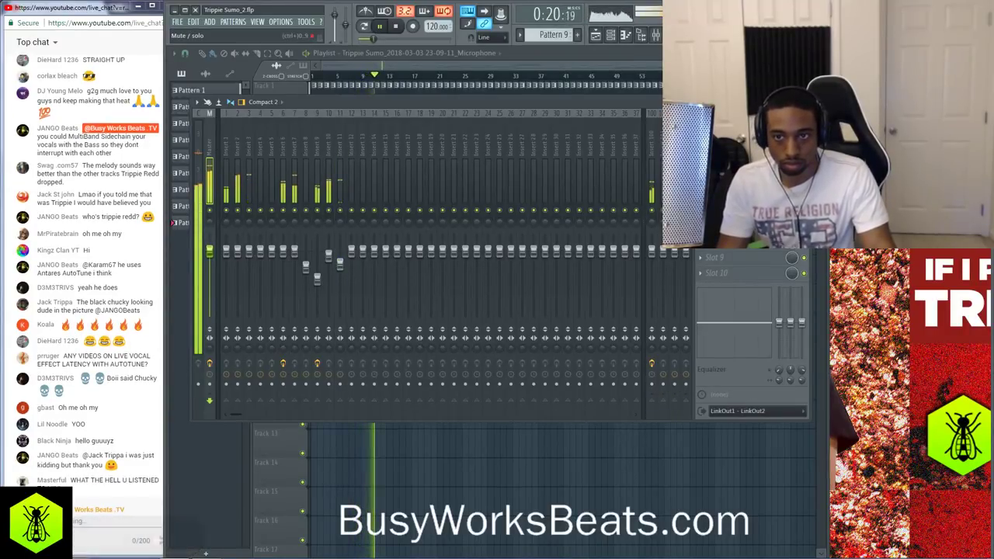
scroll(458, 146, down, 5)
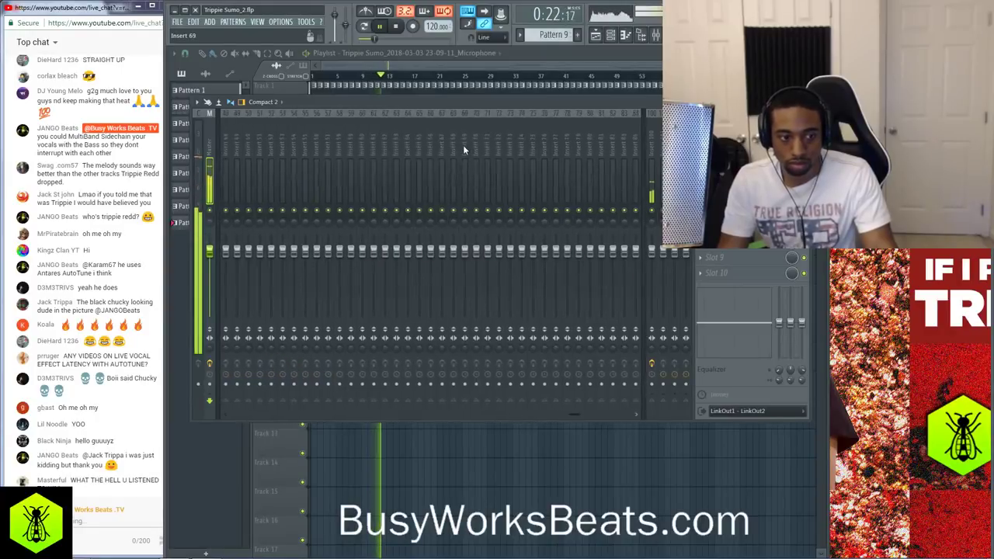
scroll(462, 148, down, 7)
click(533, 250)
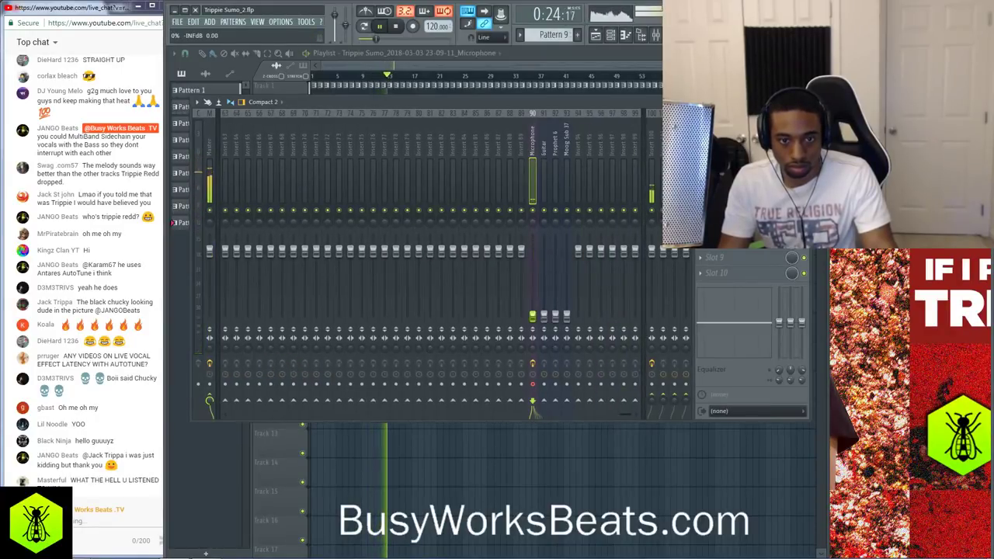
scroll(347, 139, up, 12)
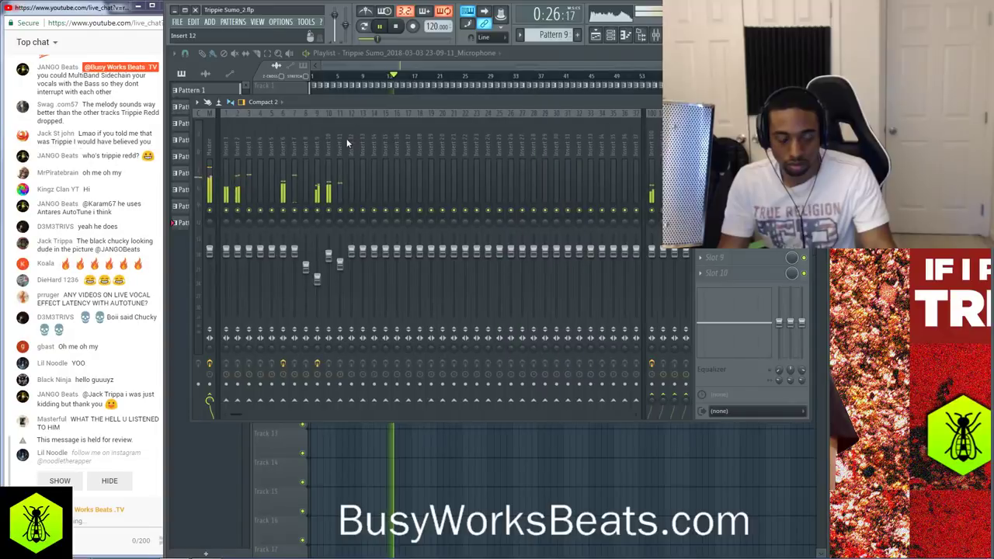
key(F9)
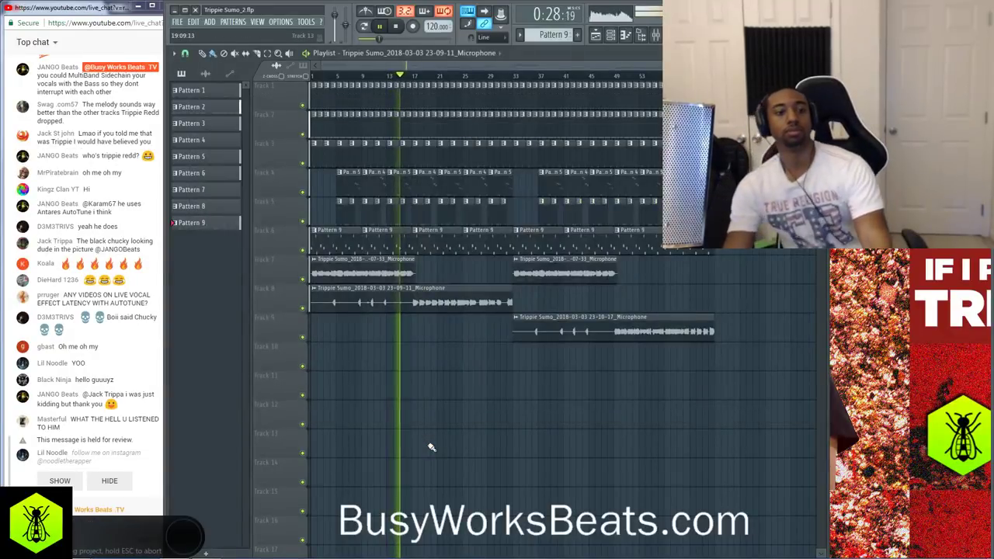
Show the message held for review in the YouTube live chat and return to the playlist
click(56, 478)
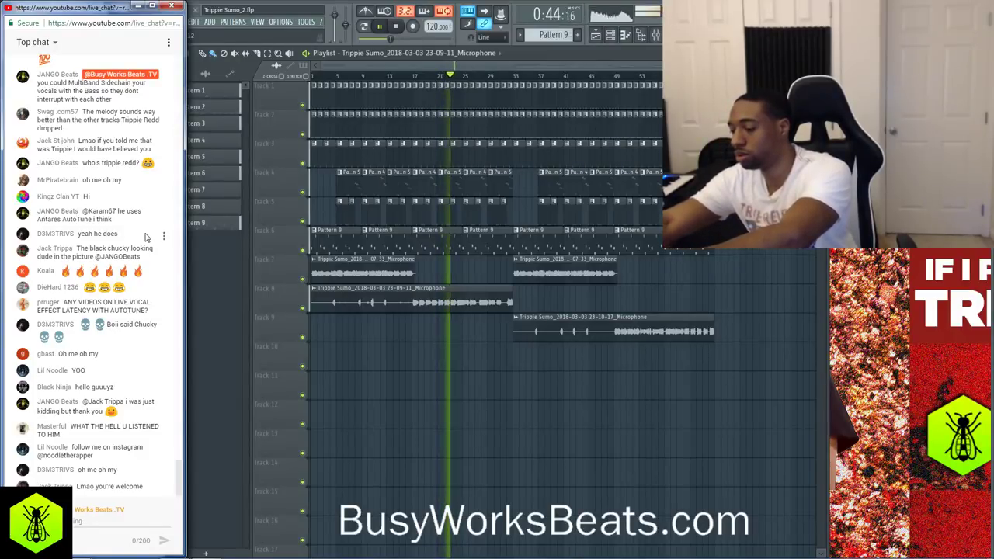
click(432, 441)
Reopen the mixer and load Fruity Parametric EQ 2 on insert 11
click(659, 37)
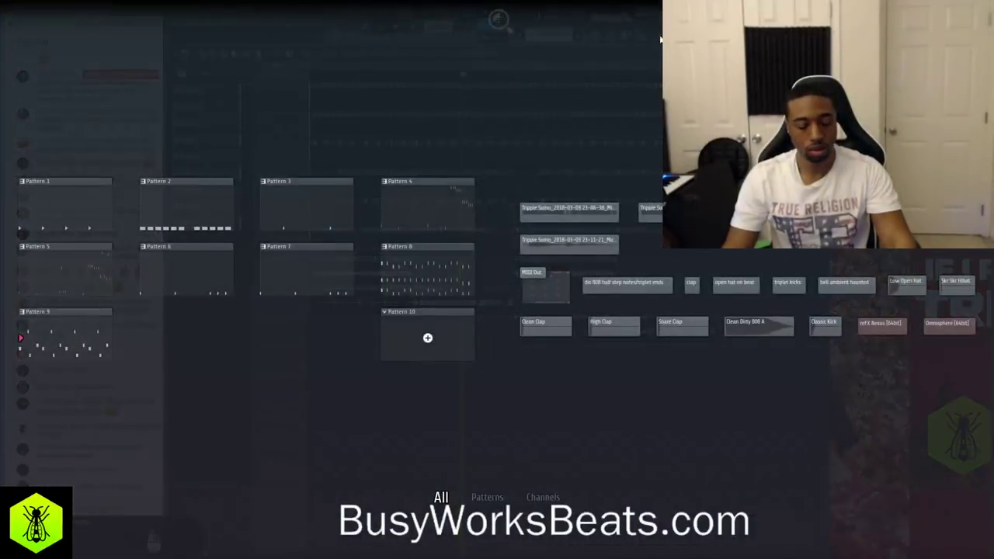
click(660, 38)
click(655, 36)
click(345, 227)
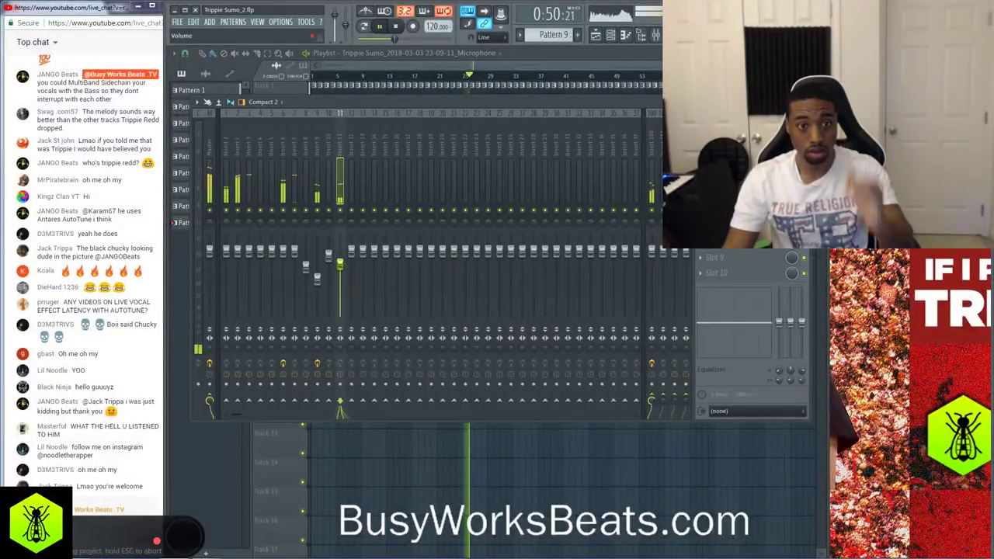
click(738, 148)
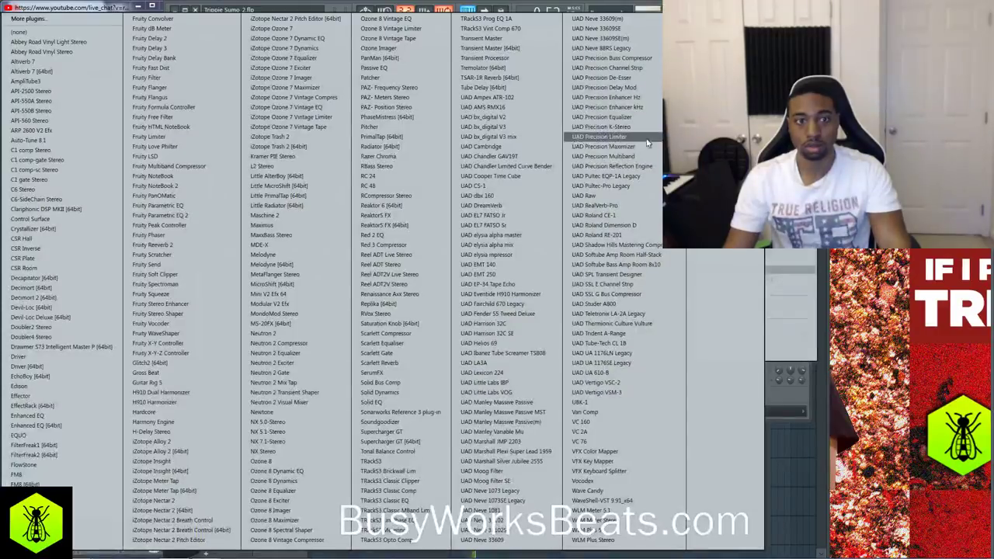
click(204, 215)
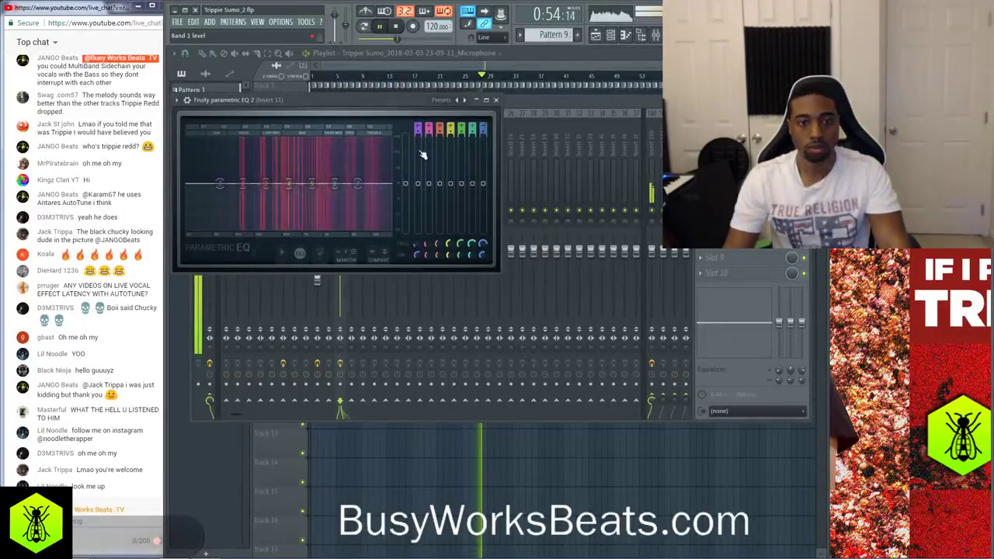
Cut the vocal's low end with band 1, boost the highs with band 5 and close the EQ
drag(418, 129, 418, 156)
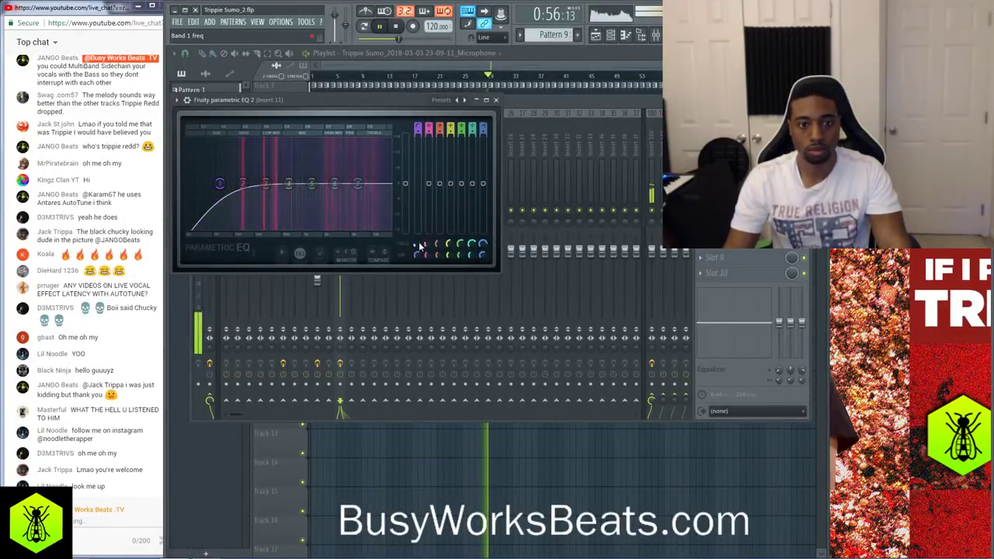
drag(419, 246, 419, 233)
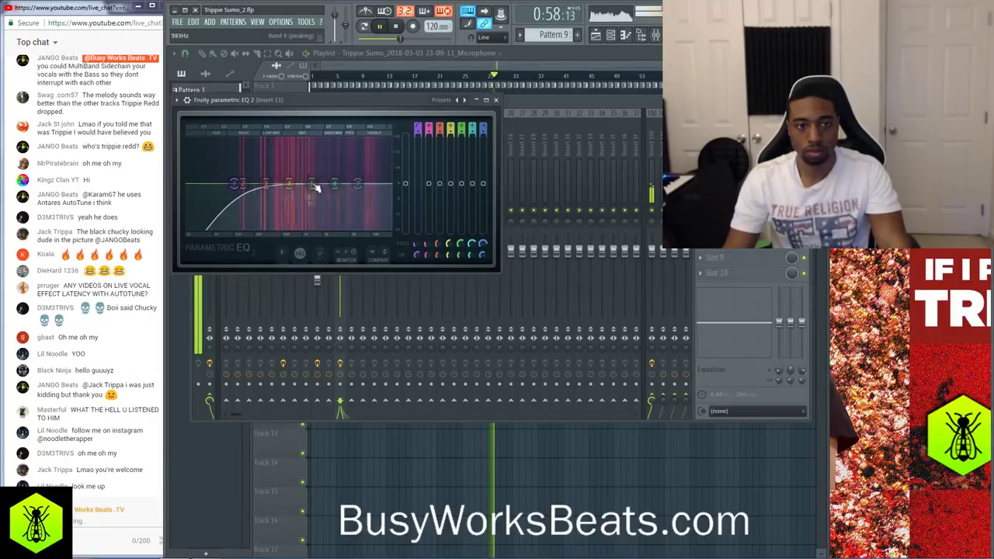
drag(357, 183, 352, 175)
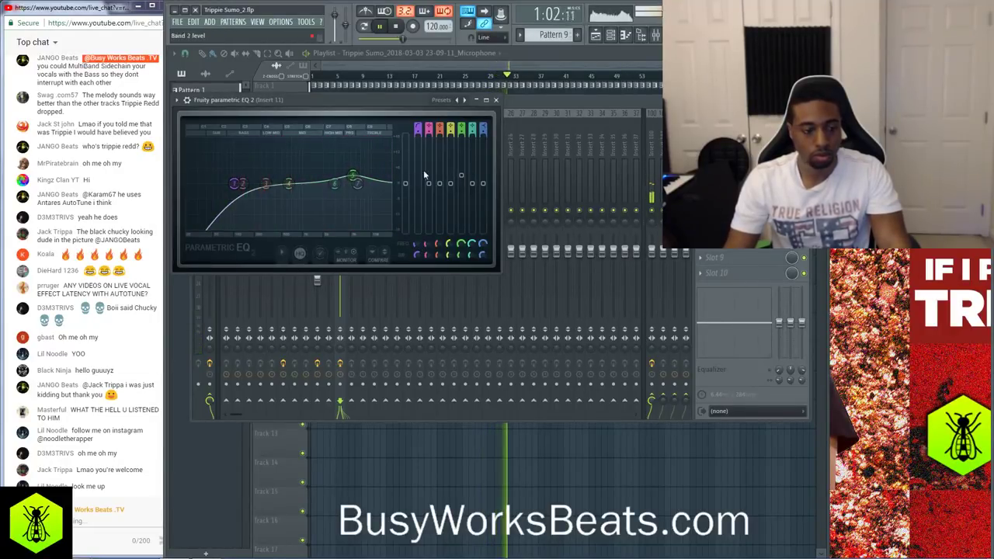
click(496, 100)
Load Doubler2 Stereo on insert 10 and set its voice gains to -11.4 and -15.3
click(328, 153)
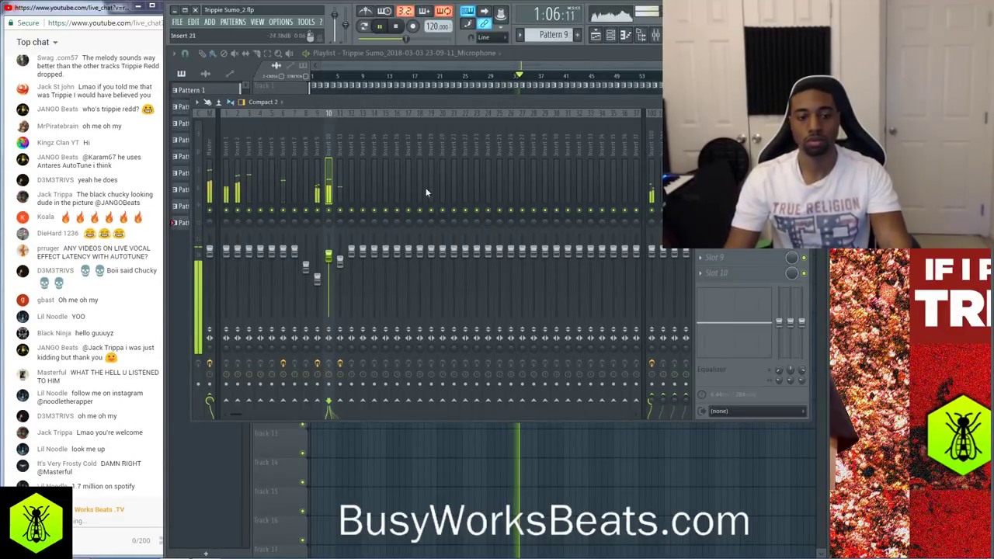
click(701, 132)
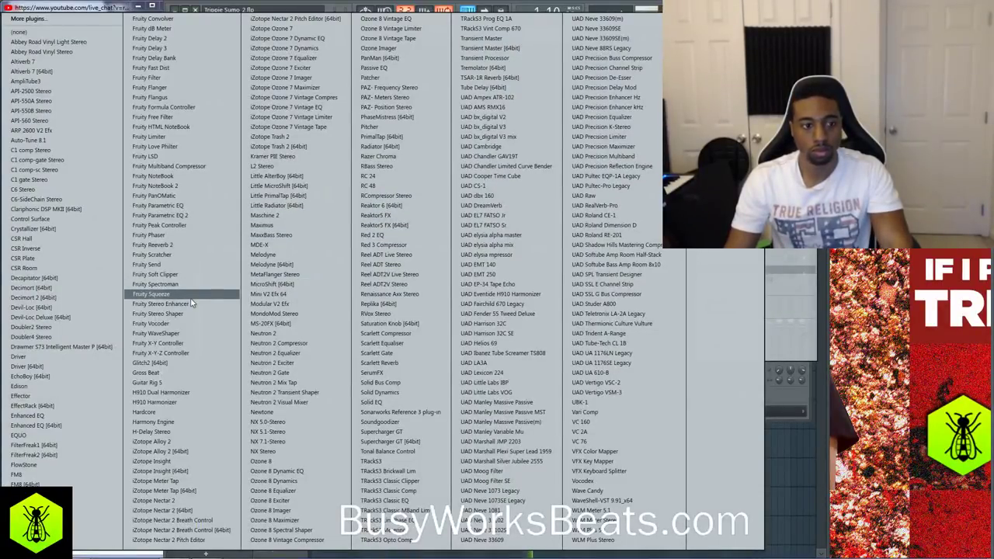
click(31, 327)
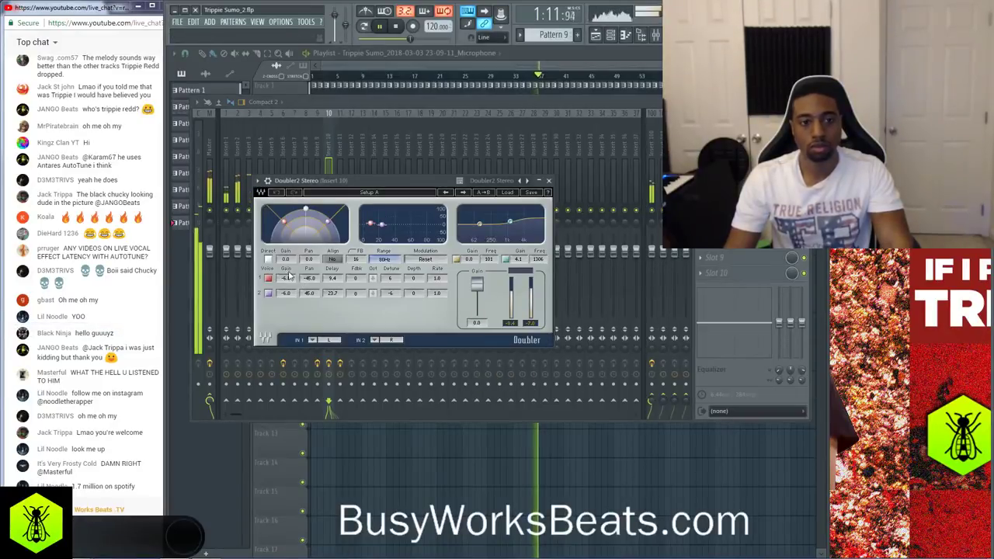
drag(287, 279, 287, 304)
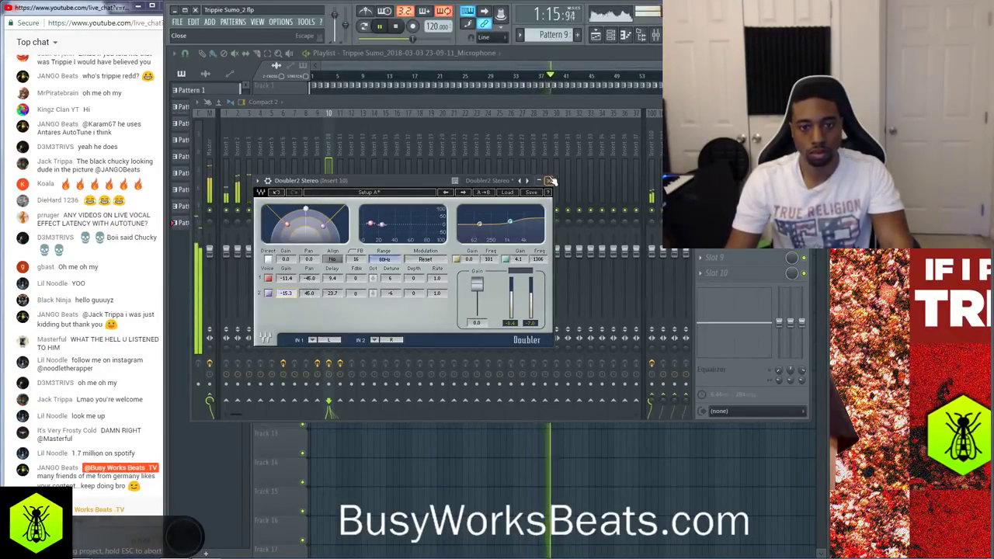
Copy the configured Doubler2 Stereo from insert 10 to insert 11 and close its window
click(548, 180)
click(701, 133)
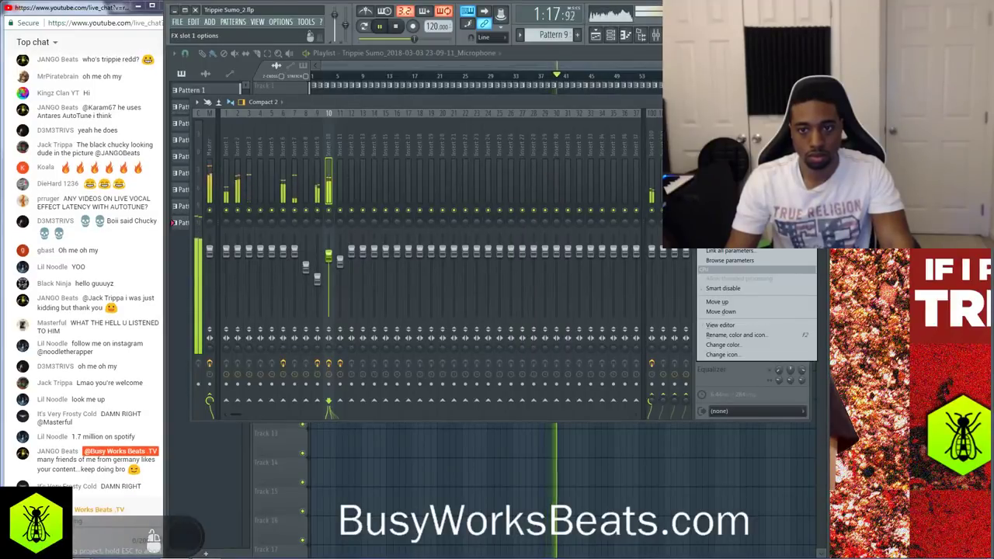
drag(730, 239, 337, 152)
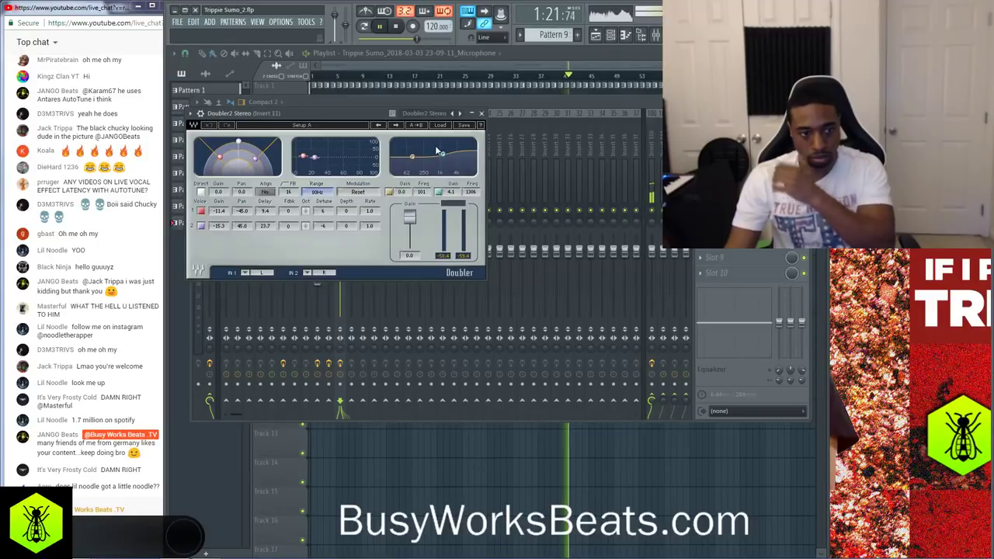
click(482, 114)
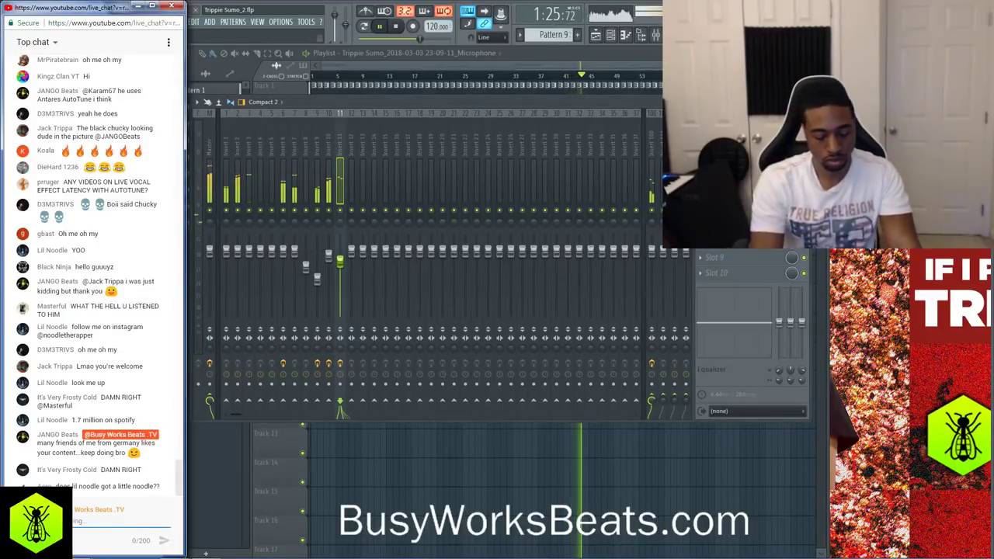
Send the "much love" reply in the YouTube live chat and return to the FL Studio playlist
key(Return)
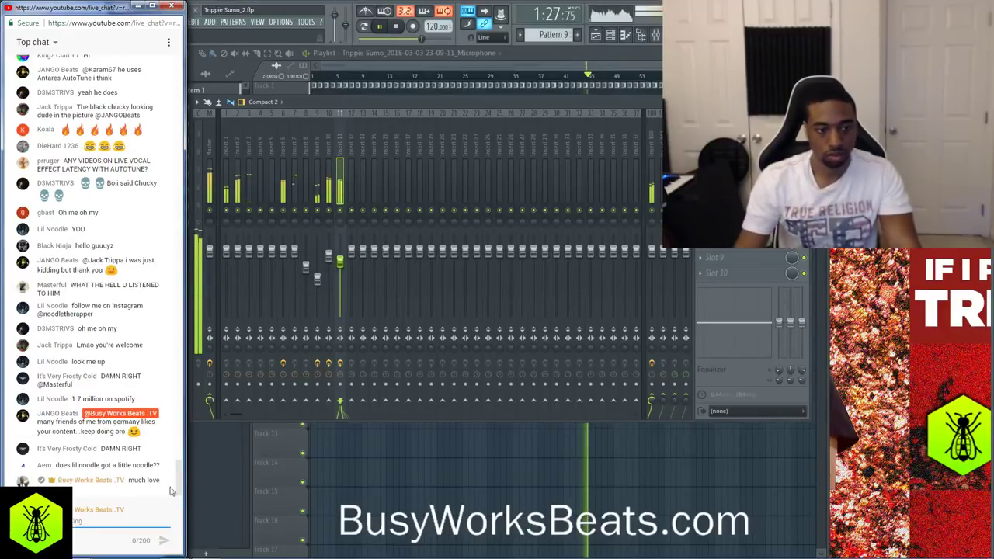
click(384, 477)
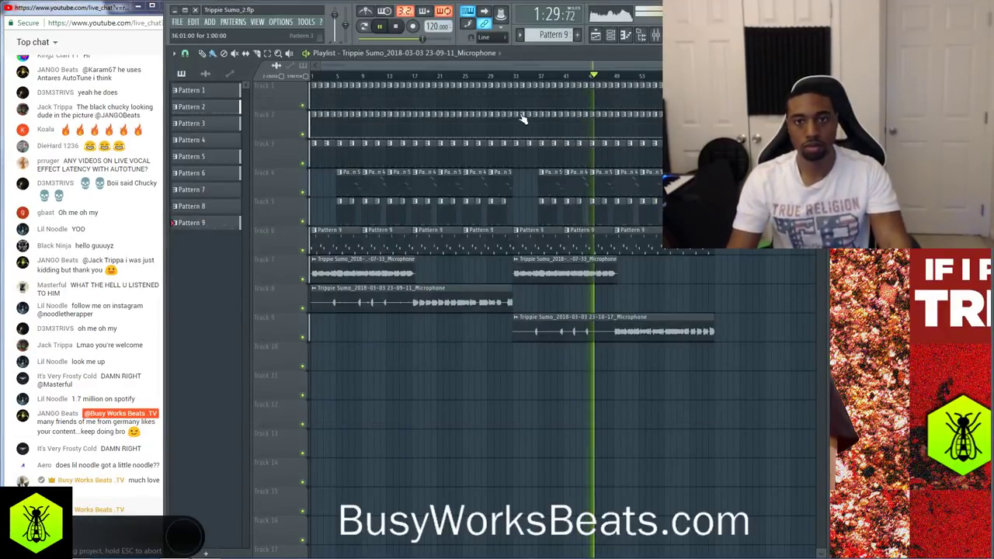
Reopen the mixer, set insert 10's fader to -0.6 dB and raise insert 11's fader slightly
key(F9)
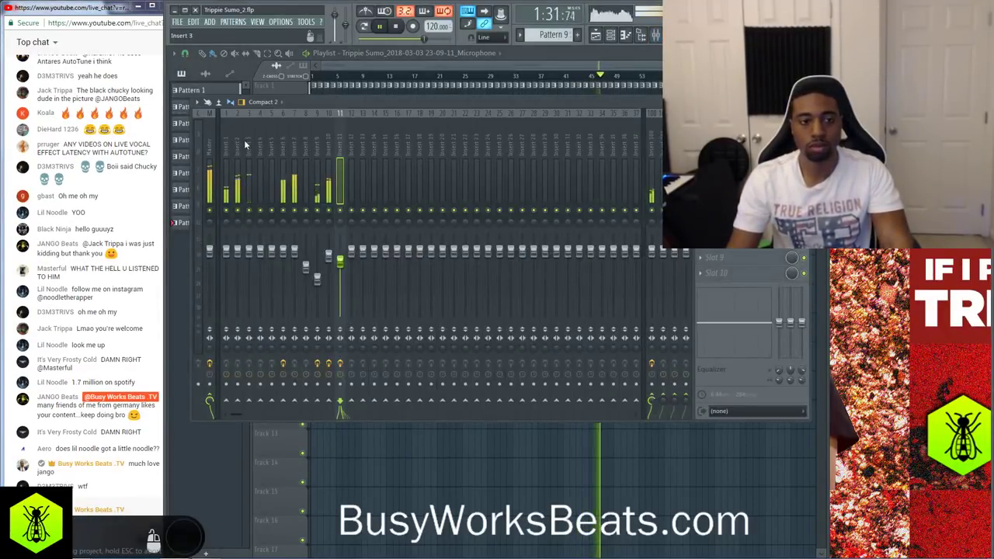
click(330, 259)
drag(331, 261, 331, 257)
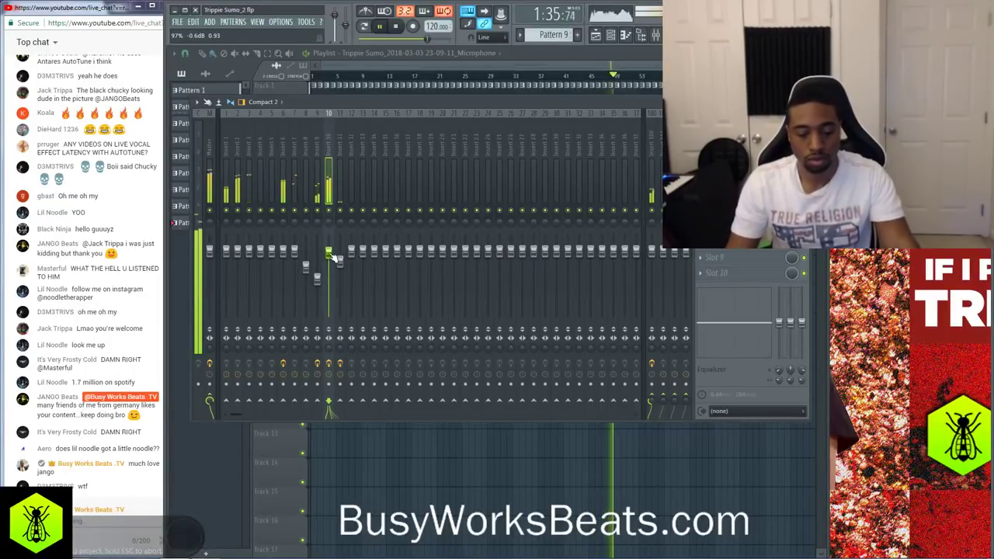
click(340, 171)
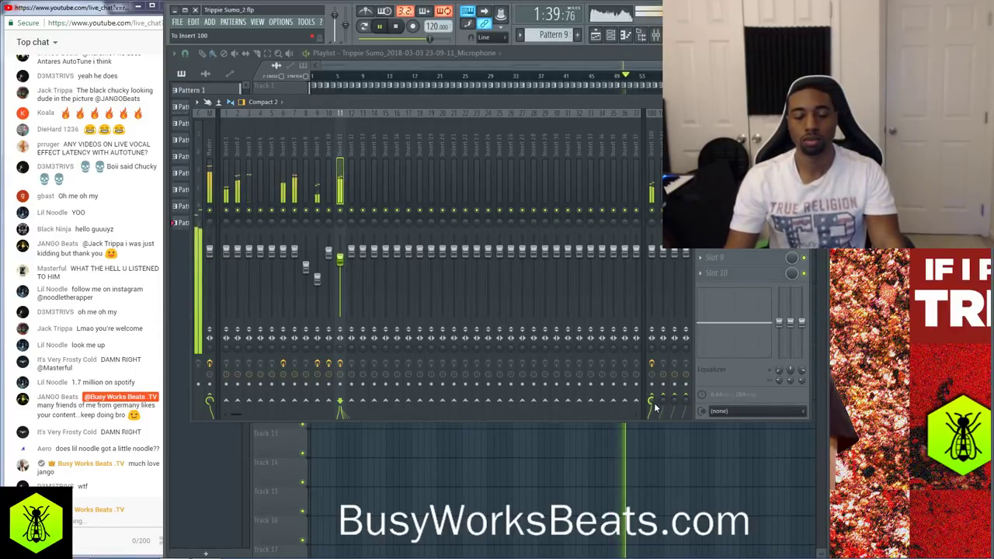
Open Altiverb 7 on insert 100, set the reverb time to 3.81 sec, adjust the pre-delay and close the plugin
click(654, 158)
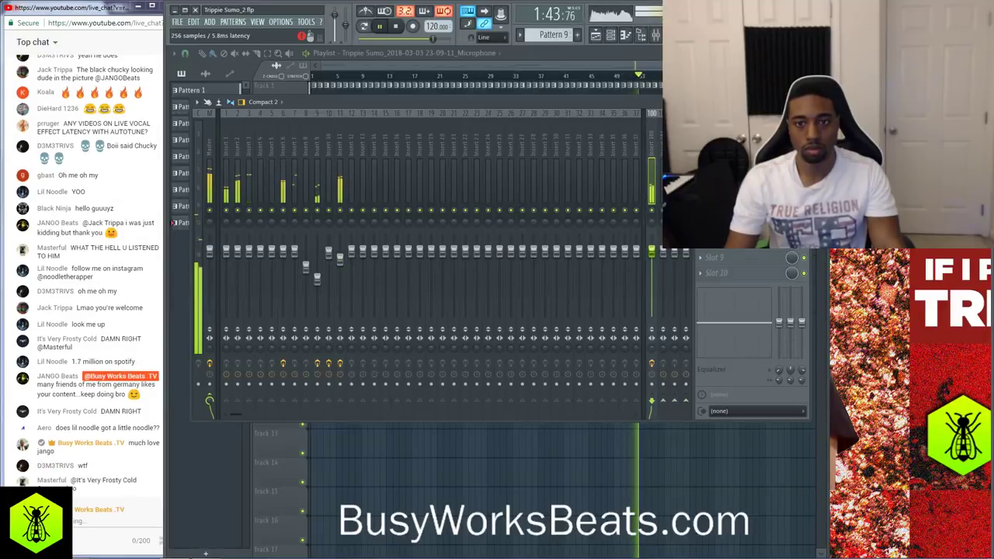
click(726, 132)
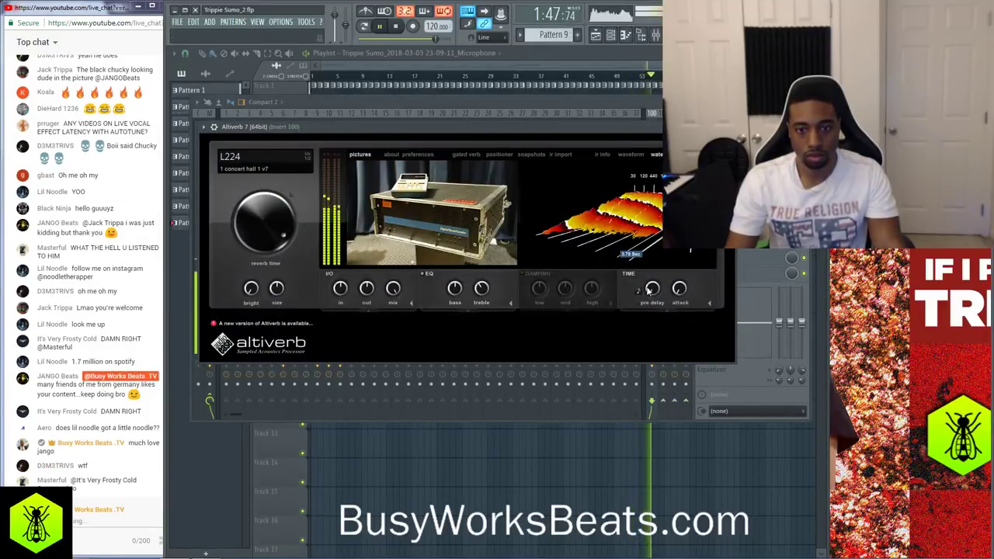
mouse_move(649, 282)
drag(642, 251, 643, 254)
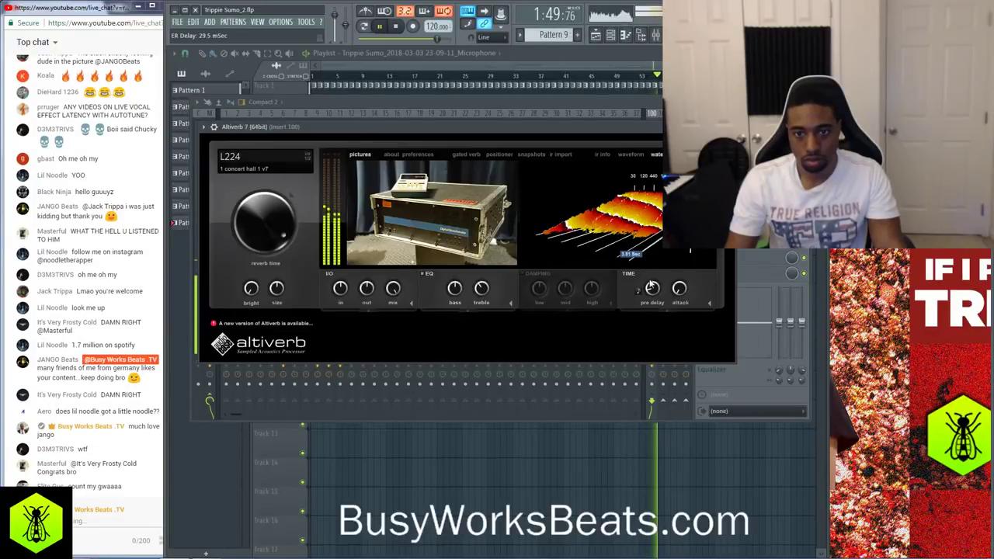
drag(652, 297, 652, 299)
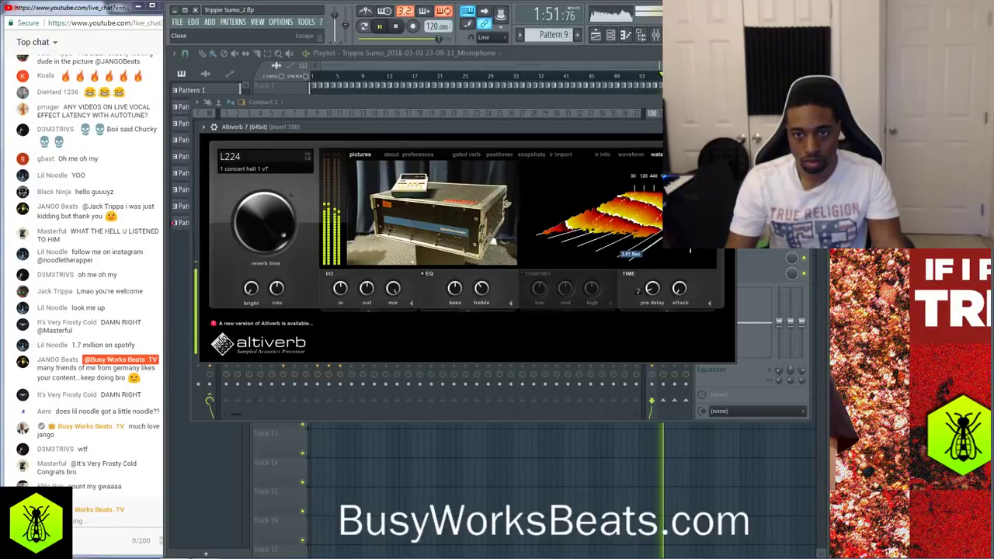
click(730, 126)
Check the parametric EQ on insert 11, set the insert's fader to -2.0 dB and save the project
click(339, 152)
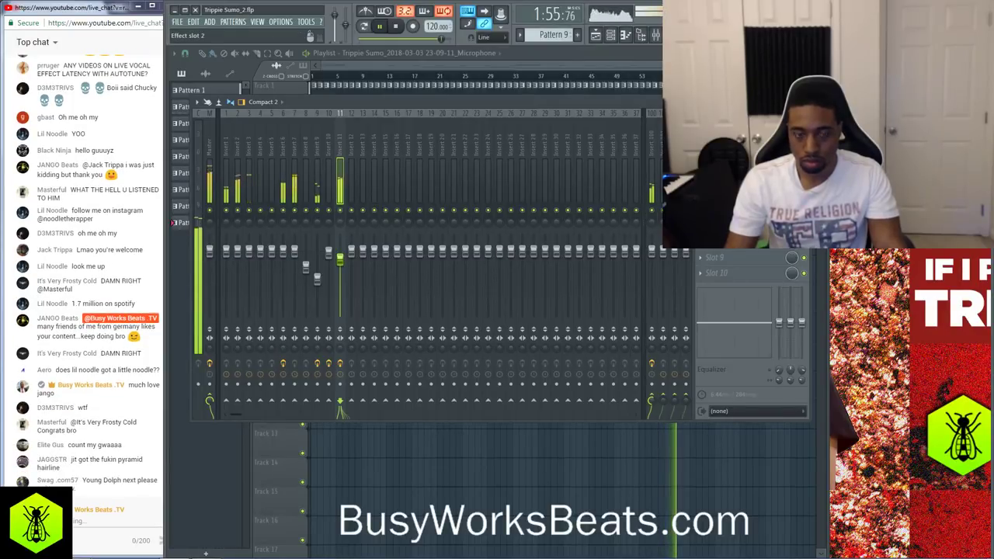
click(726, 133)
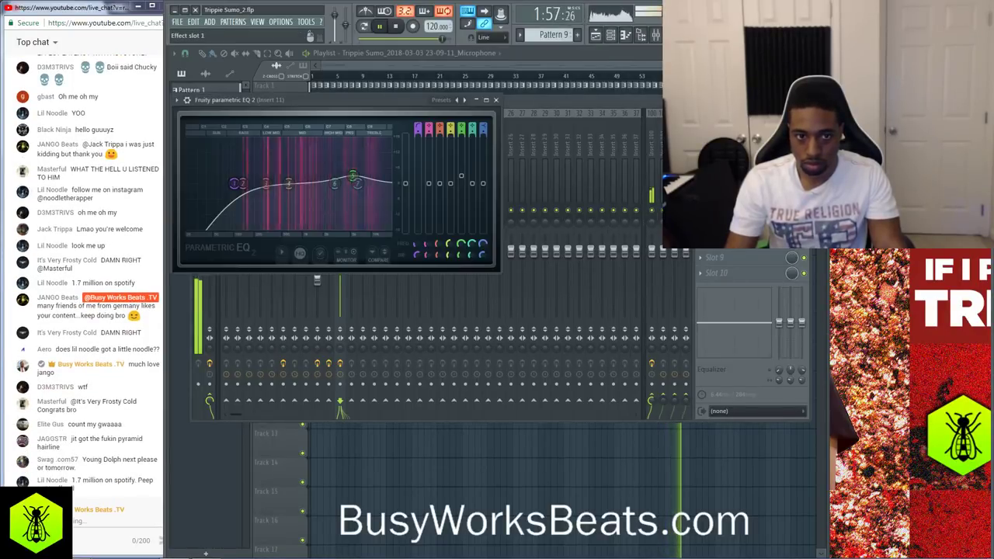
click(497, 99)
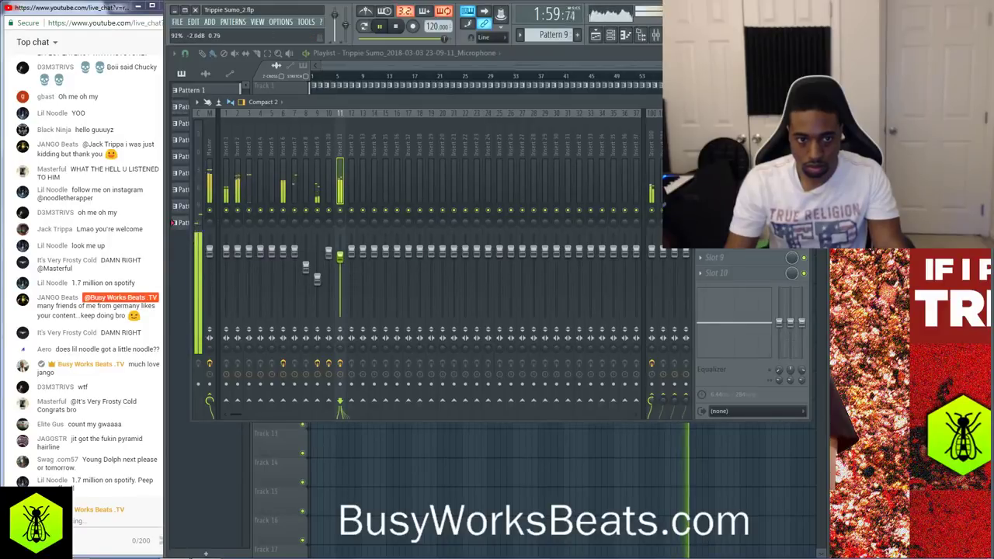
key(ctrl+s)
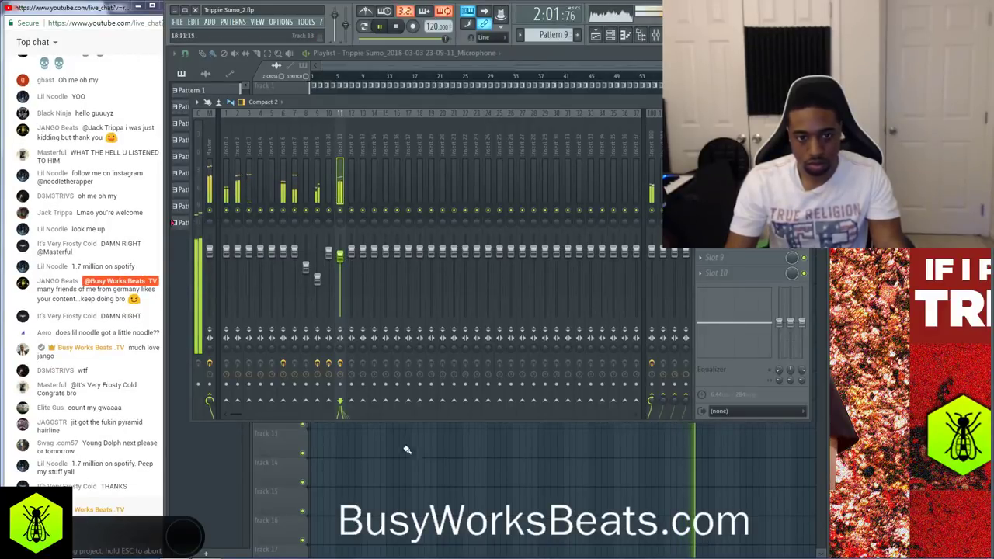
Bring the playlist forward with the Draw tool active and move playback to near the end of the last vocal clip
right_click(411, 455)
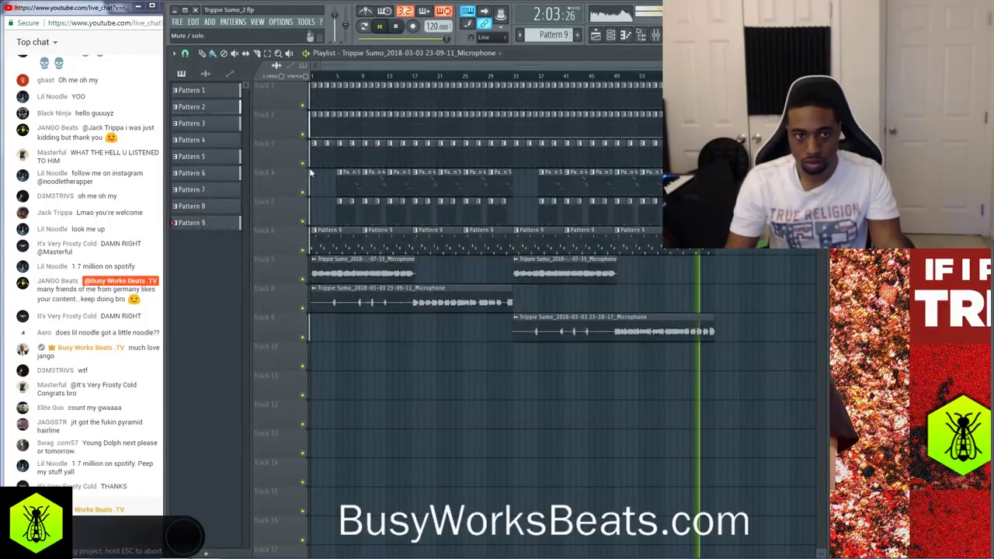
click(185, 53)
click(208, 212)
click(257, 55)
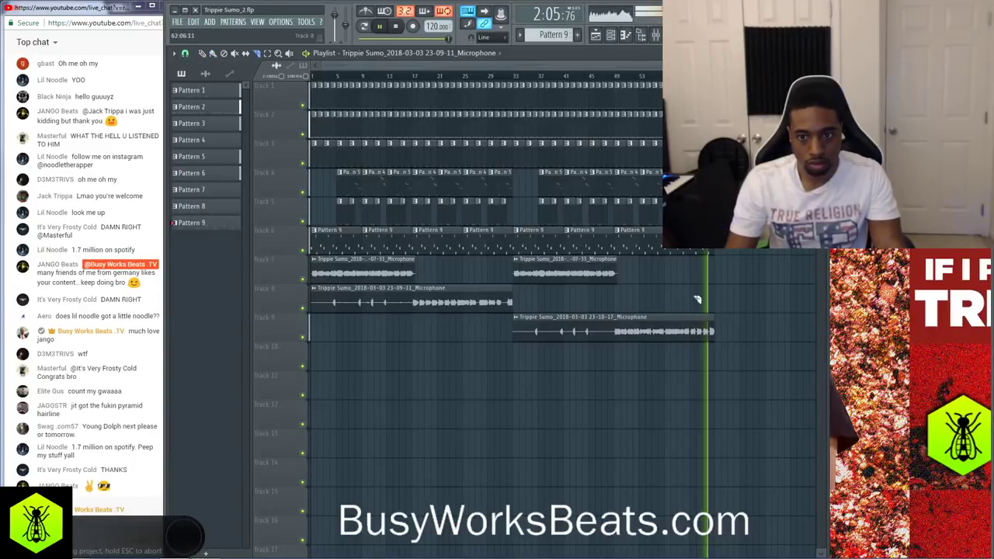
click(204, 54)
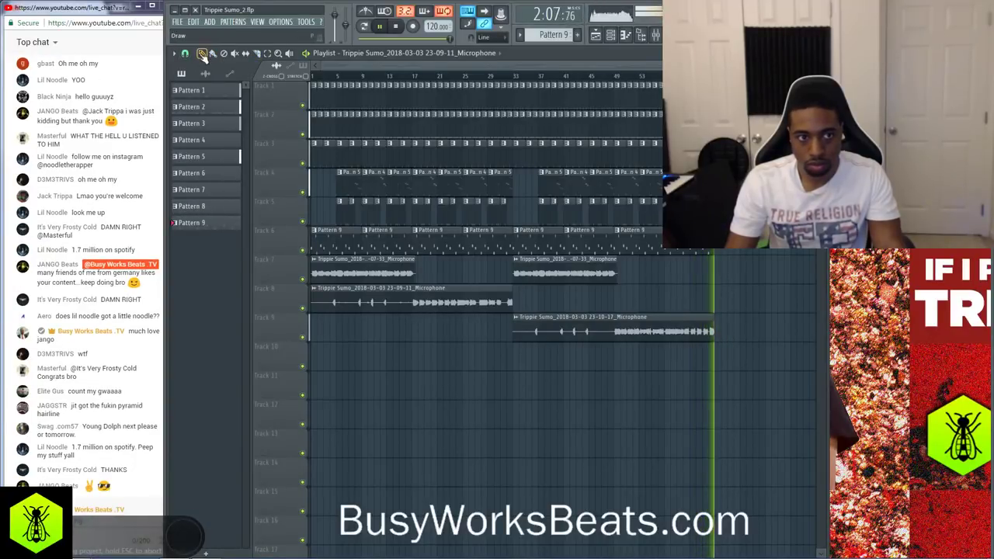
mouse_move(725, 251)
mouse_down()
mouse_move(359, 107)
mouse_move(294, 91)
mouse_move(724, 95)
mouse_up()
click(707, 76)
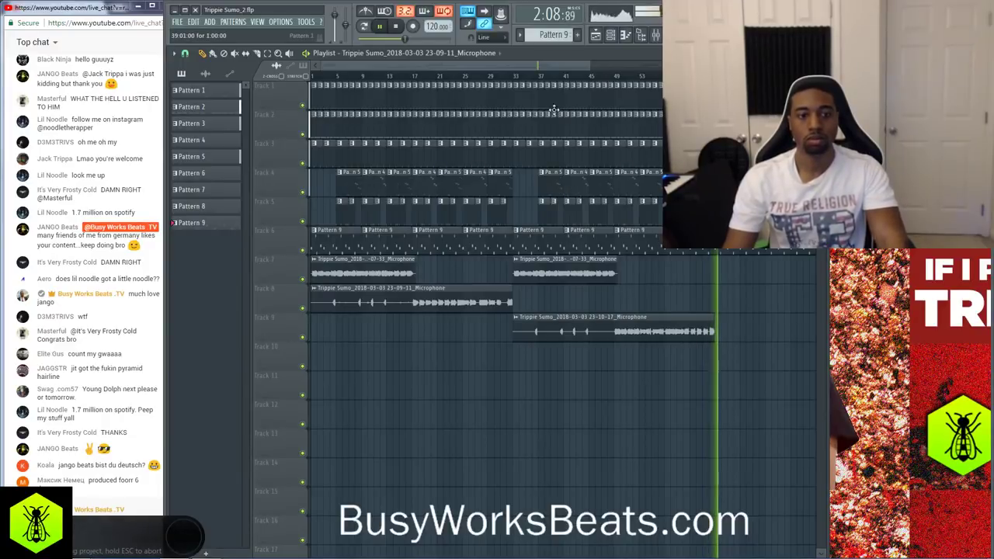
Zoom out the playlist to examine the rest of the arrangement and check the mixer levels
scroll(554, 79, down, 3)
scroll(554, 79, down, 1)
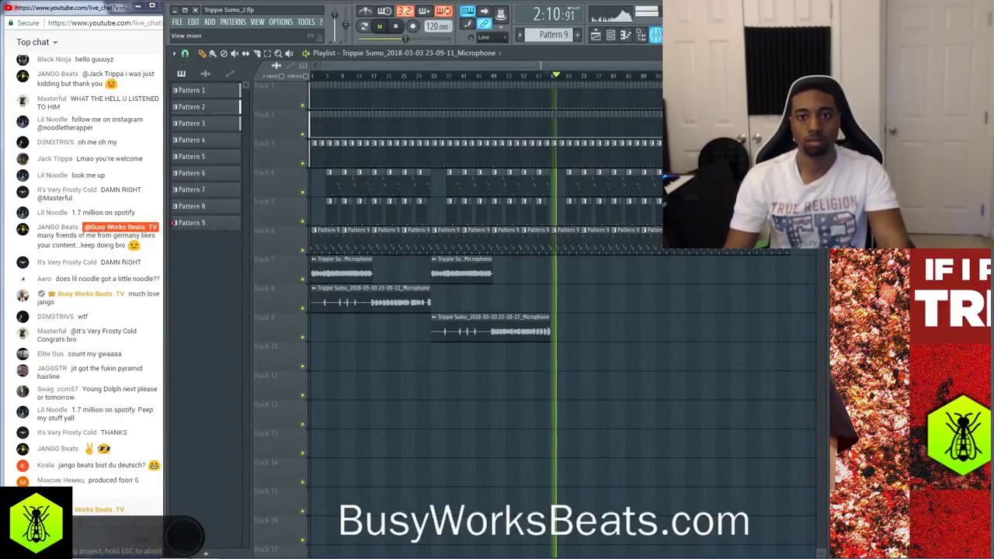
key(F9)
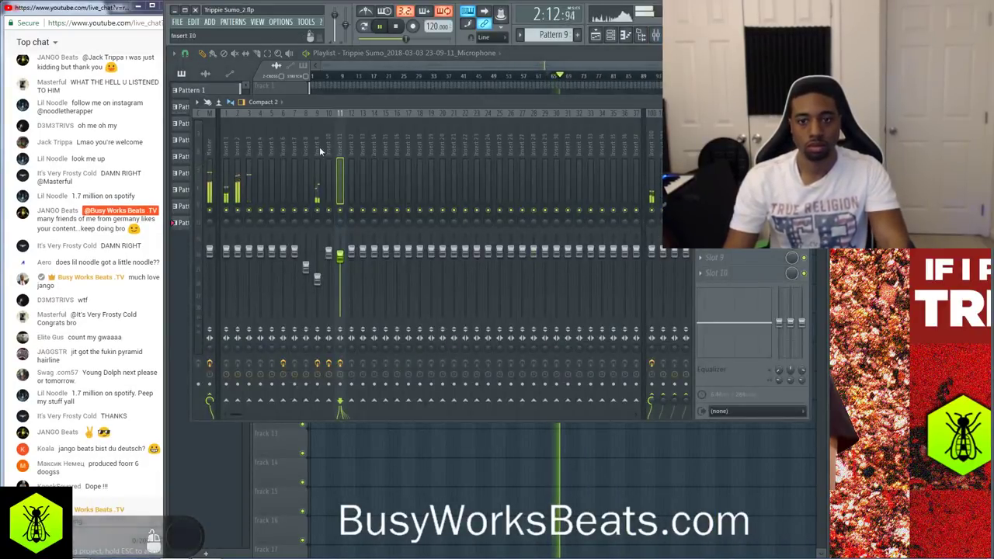
key(F9)
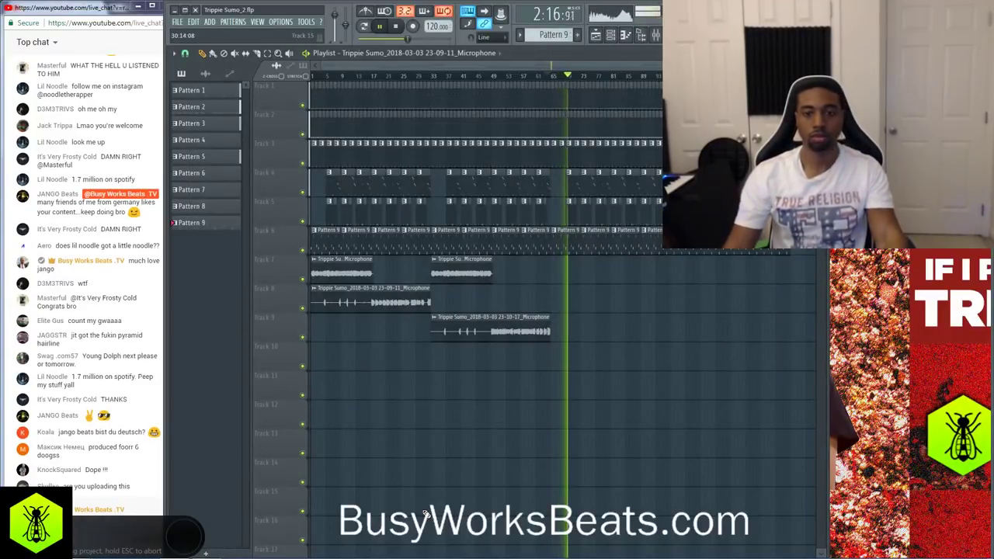
Greet the viewer in the YouTube live chat with a "wassup" message ending in a smiley
click(102, 469)
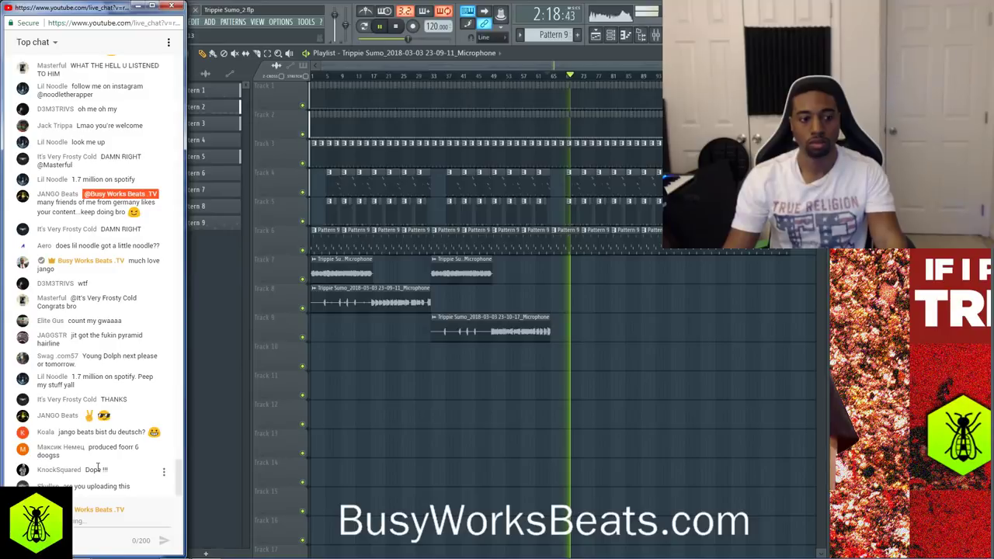
click(83, 520)
text(yes coming)
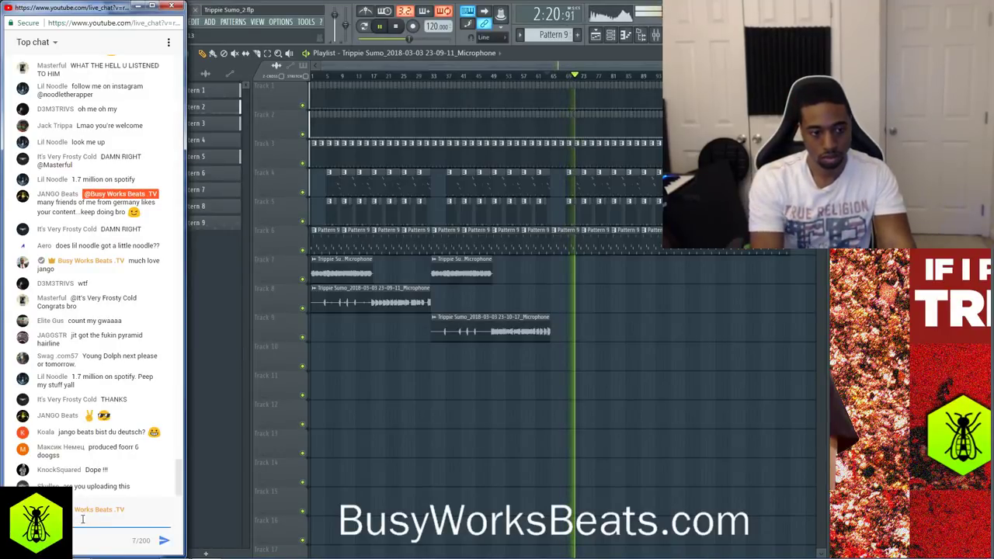
text(ck)
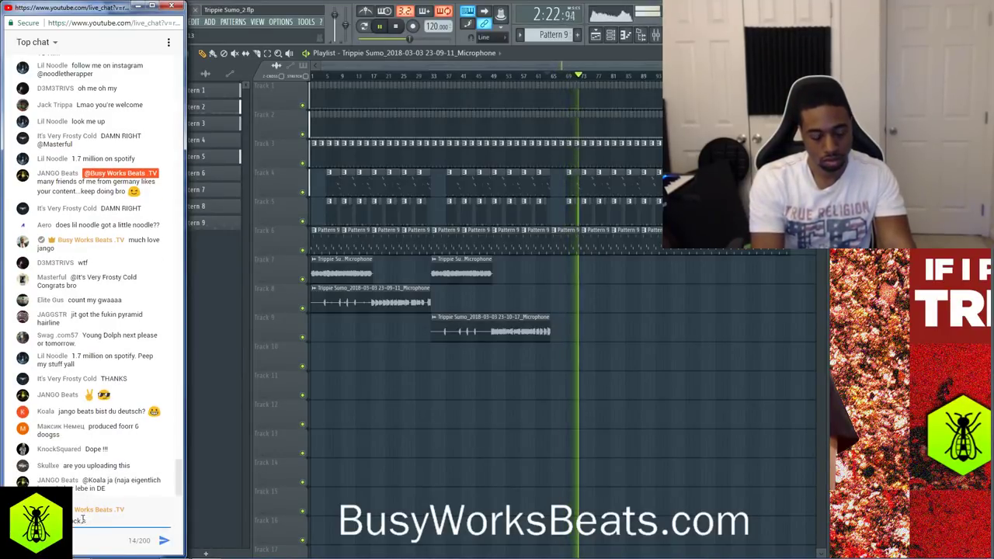
text( squared :))
key(Return)
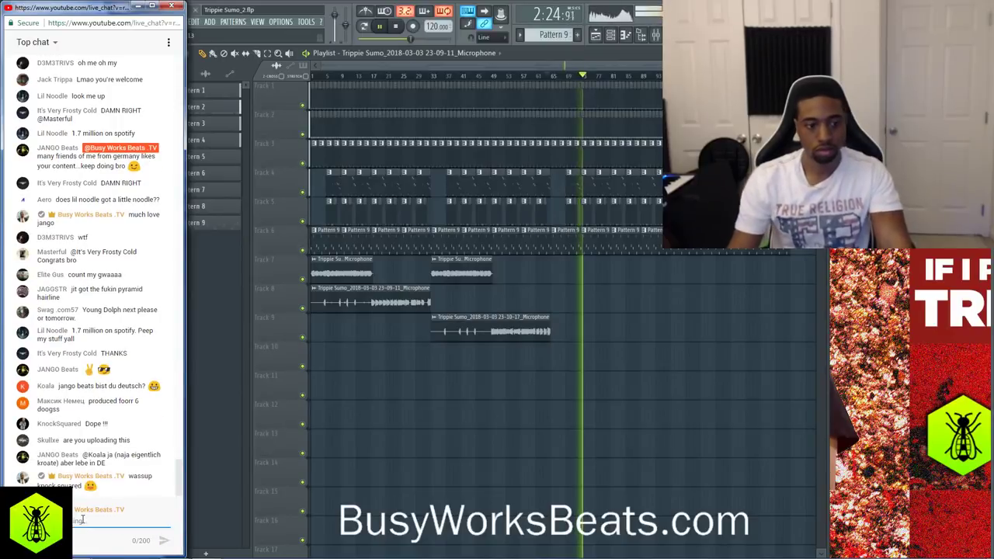
Save the project and close the playlist, channel rack and Microphone channel settings windows
click(329, 443)
key(ctrl+s)
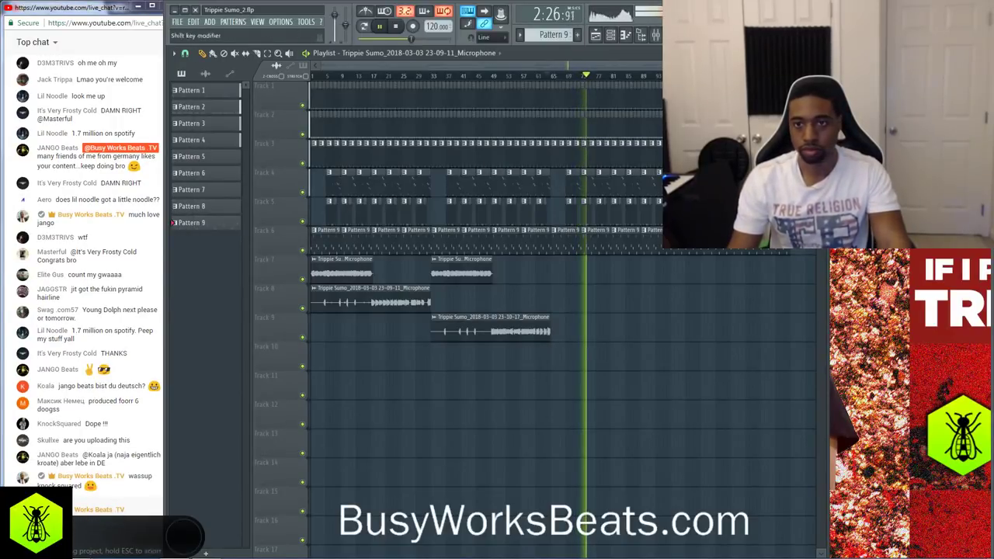
click(655, 39)
click(655, 39)
click(823, 54)
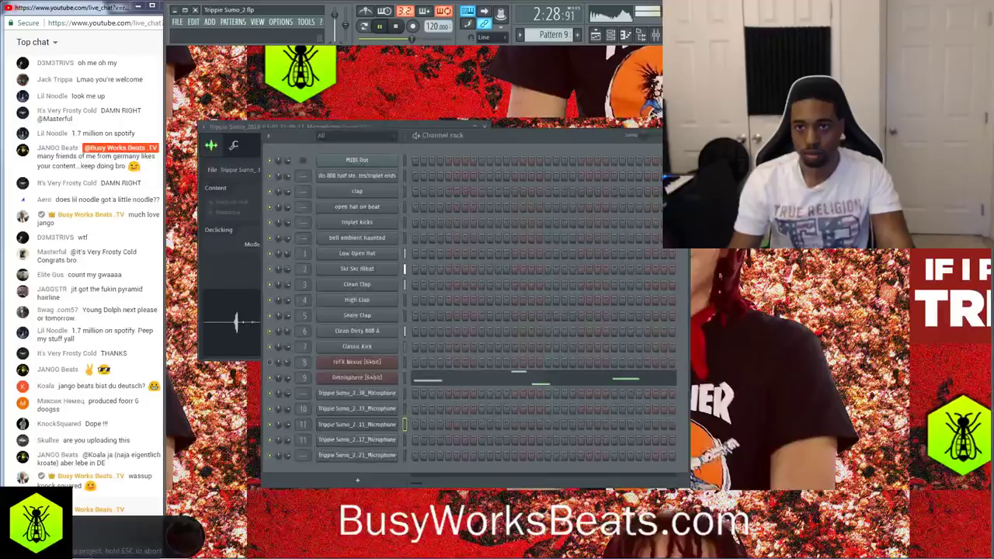
click(622, 37)
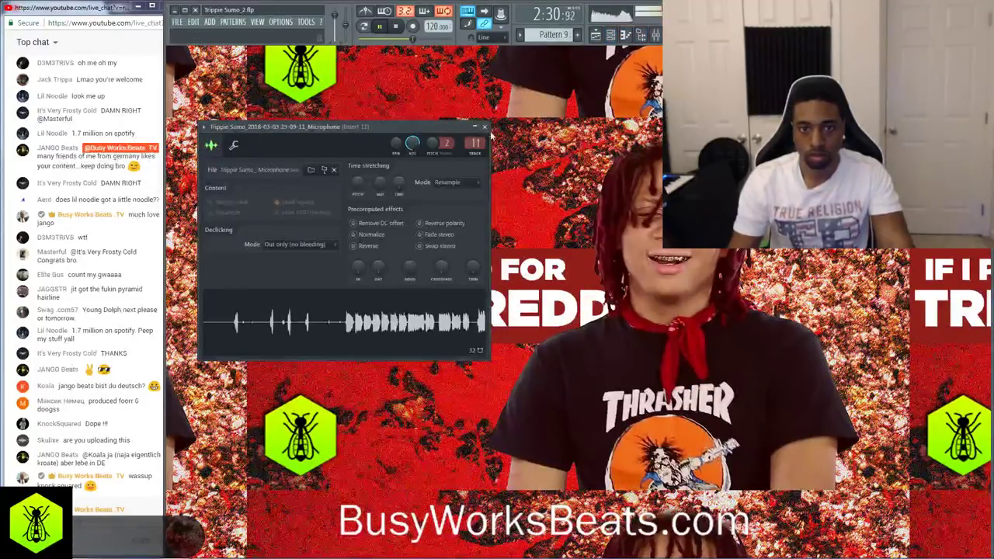
click(489, 124)
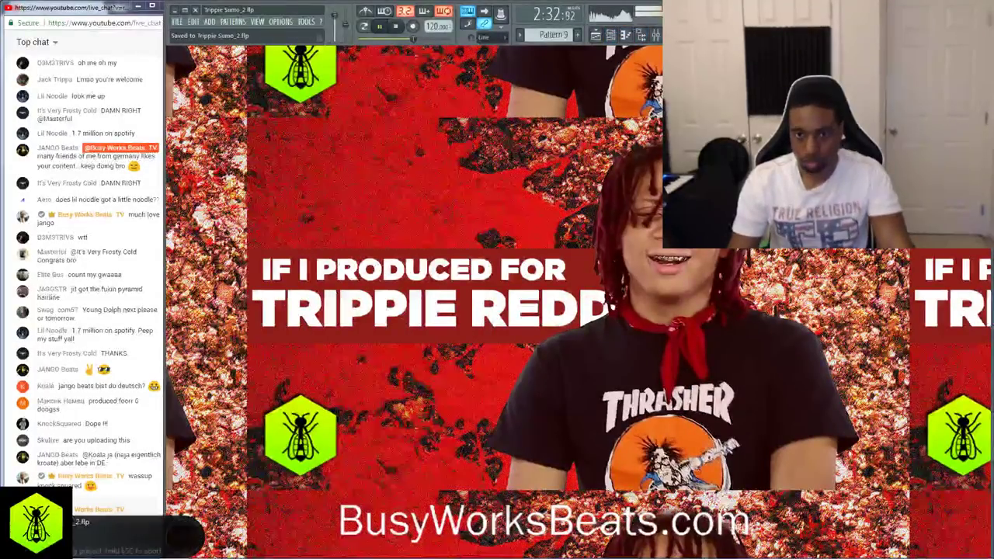
Load Fruity Delay 3 on insert 11, set its delay model to ping pong, lower the wet output and close it
key(F9)
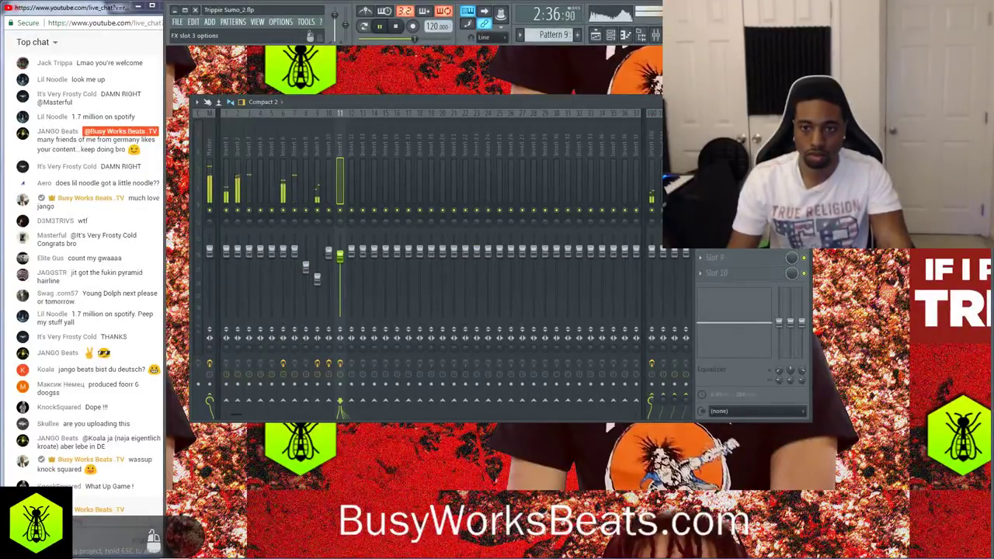
click(700, 133)
mouse_move(726, 147)
click(195, 48)
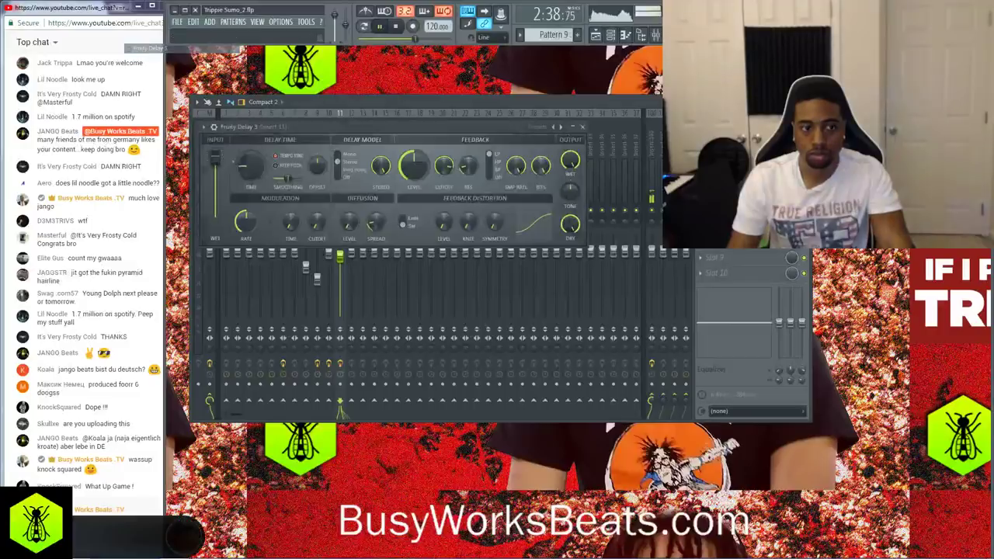
click(348, 170)
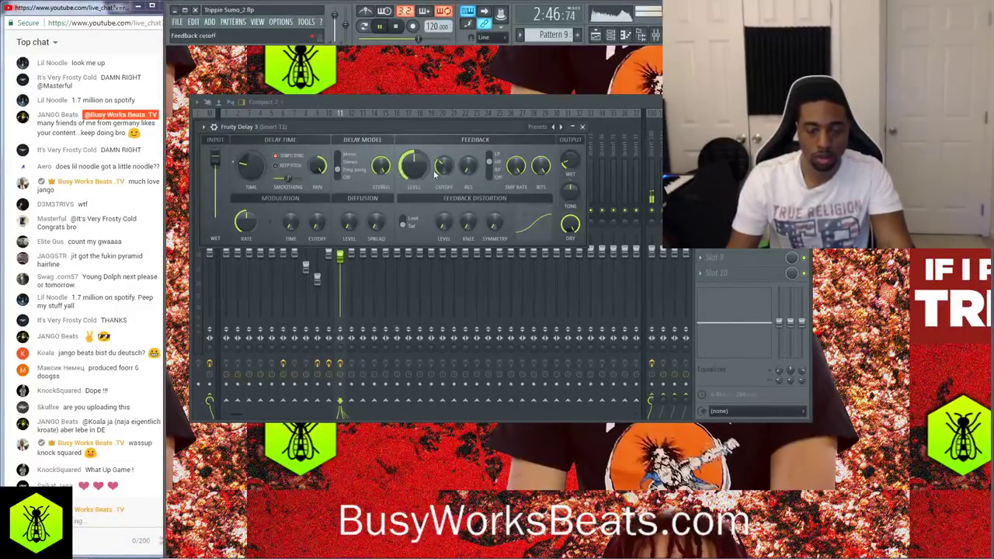
click(583, 128)
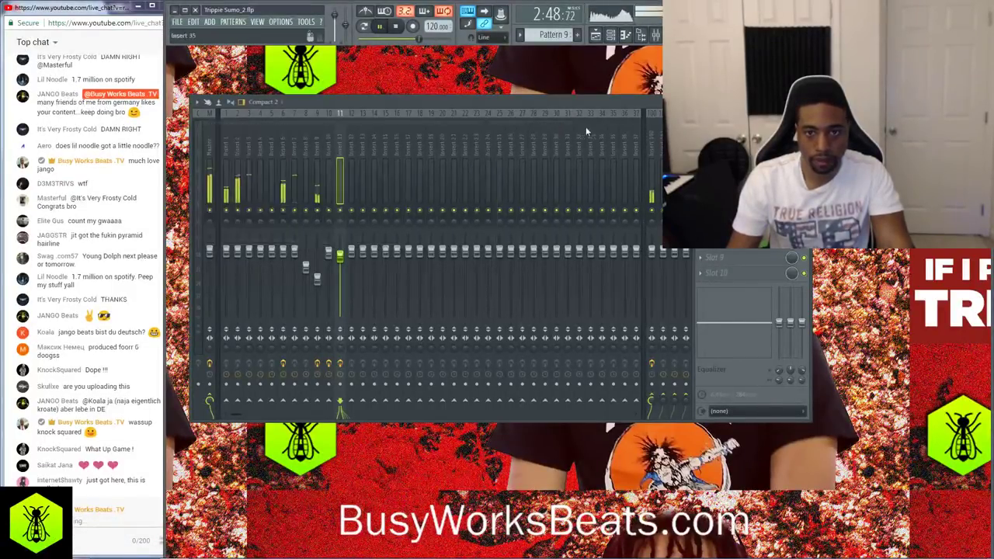
Close the mixer, save the project as the new version Trippie Sumo_3.flp, and open the playlist
click(805, 102)
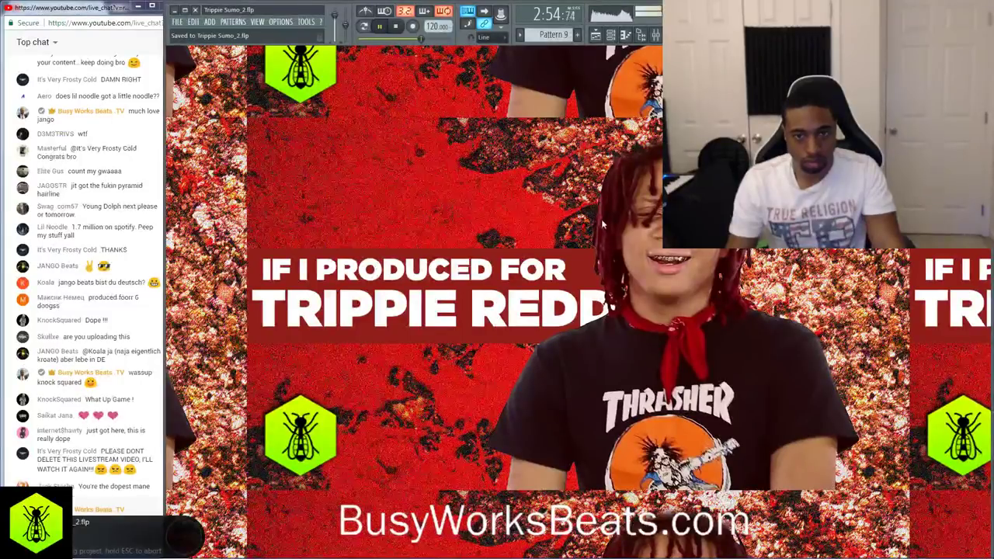
key(ctrl+n)
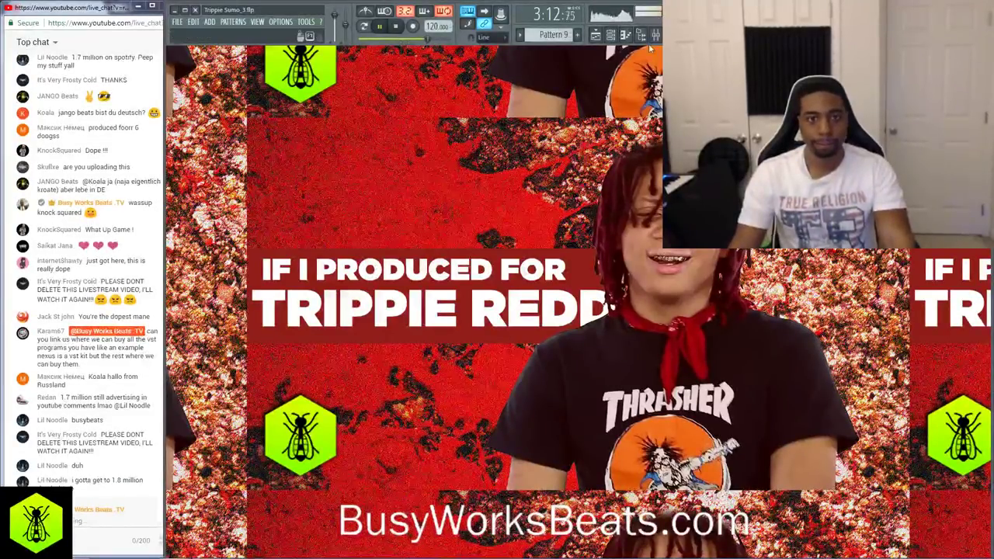
click(599, 38)
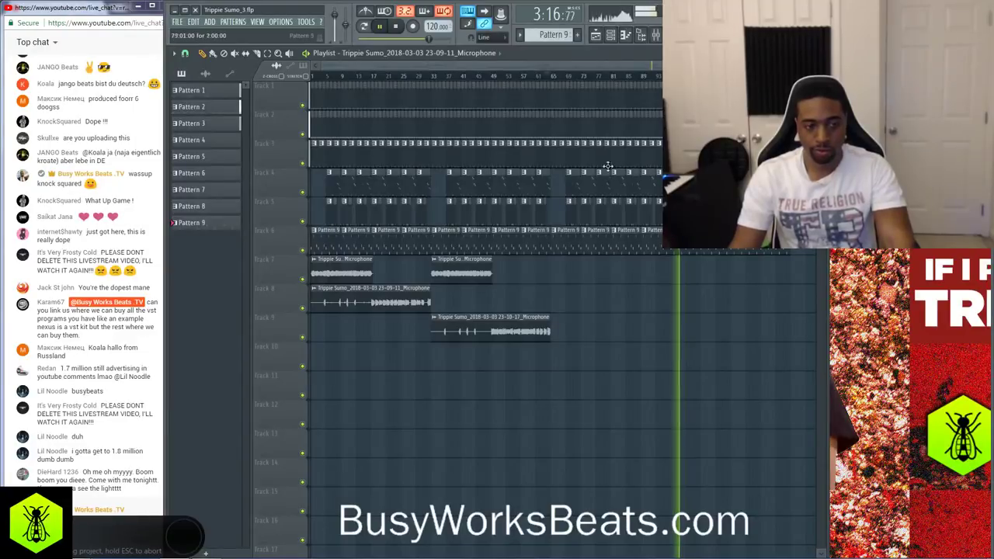
Check the Microphone insert's record arming in the mixer, return to the playlist and save the project
click(641, 35)
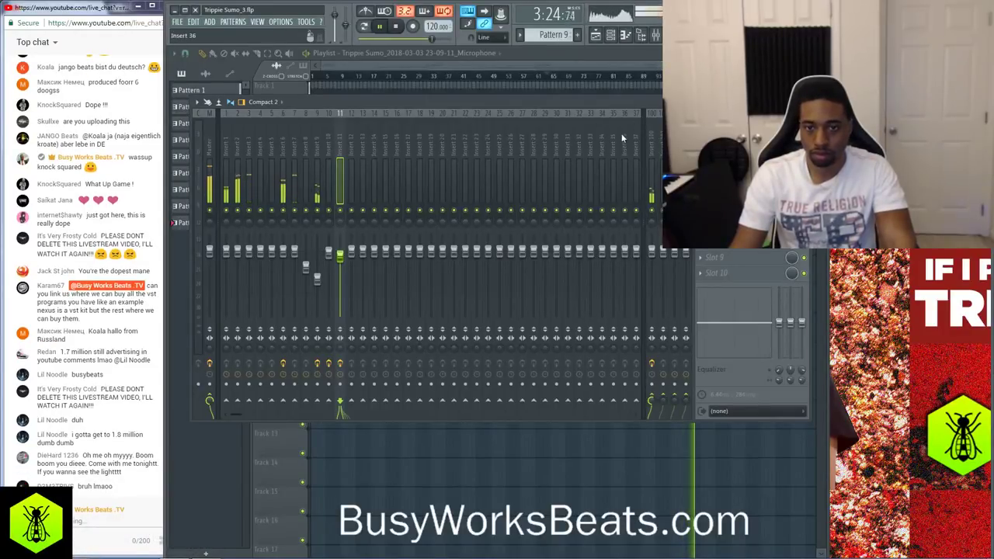
scroll(624, 136, down, 10)
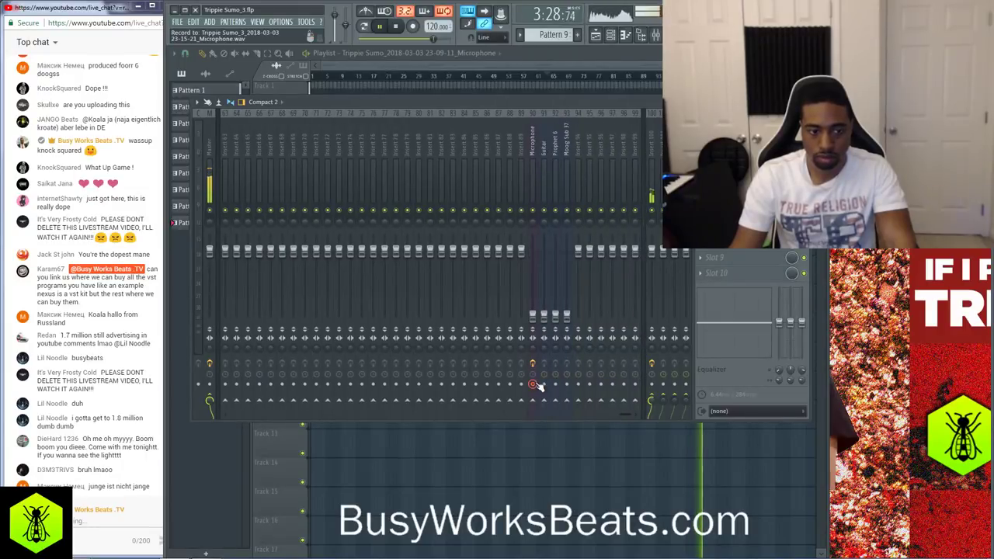
click(805, 102)
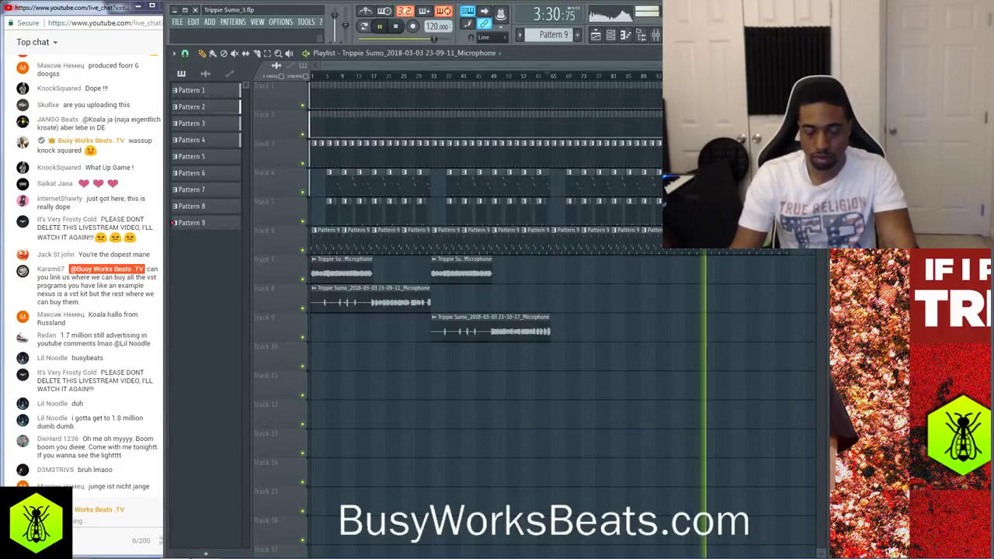
key(ctrl+s)
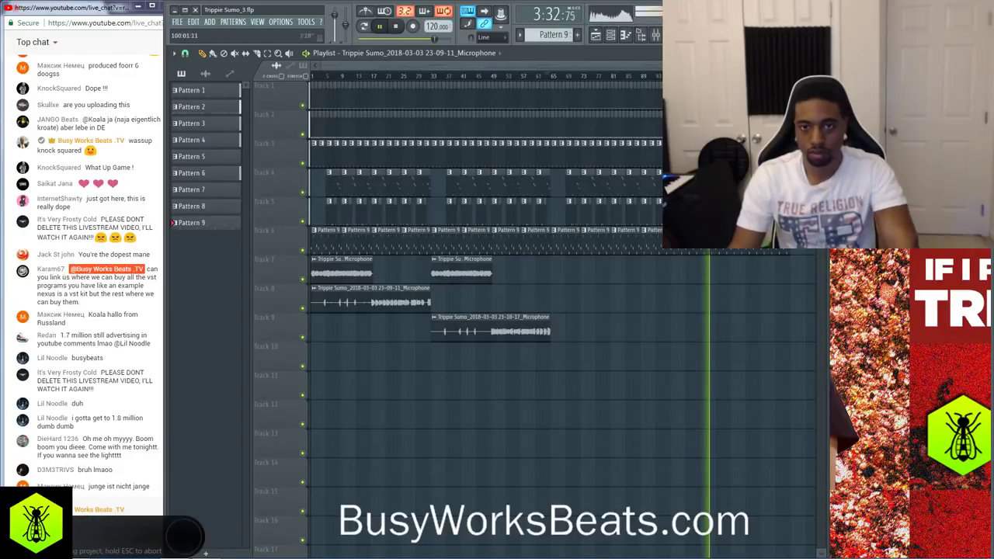
Look at insert 11 in the mixer, close the mixer and save the project again
click(656, 36)
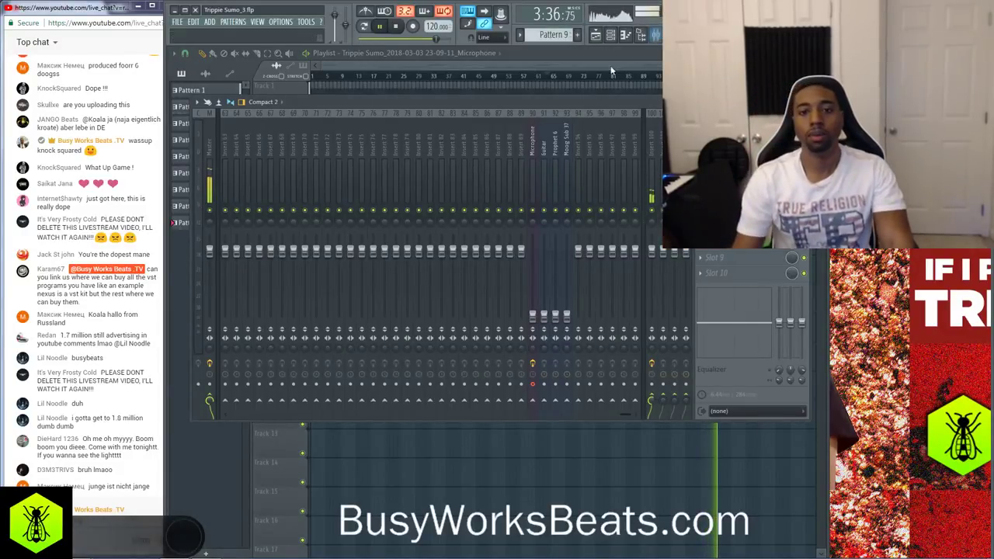
scroll(443, 151, up, 5)
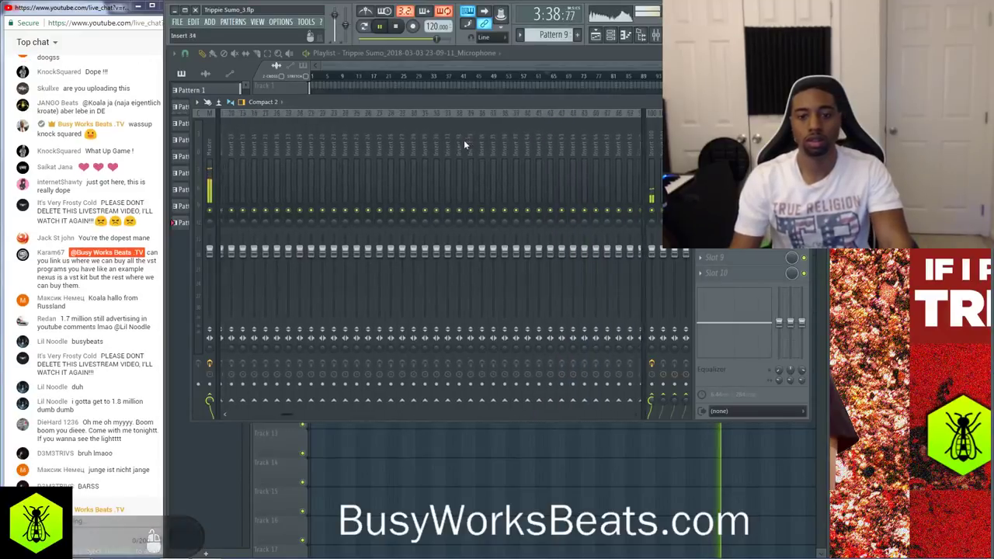
scroll(463, 142, up, 5)
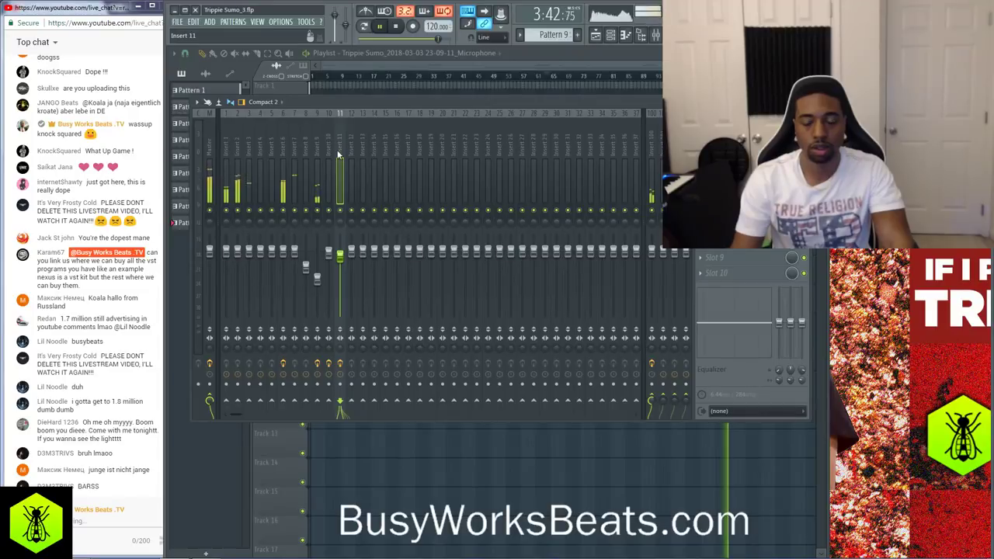
right_click(487, 479)
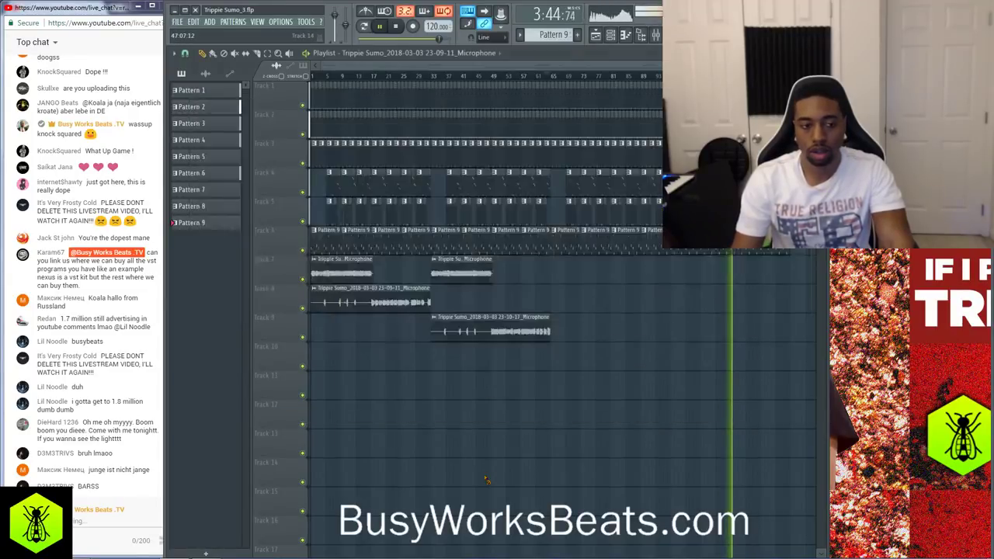
key(ctrl+s)
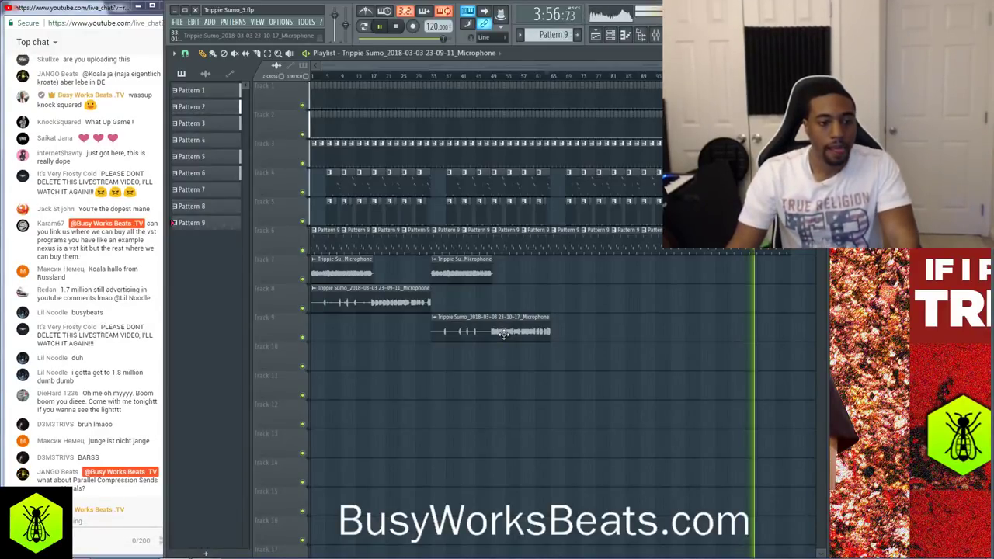
Answer the parallel compression question in the YouTube live chat with "fl is not that good at parallel processing" and "plugin delay is terrible"
click(88, 522)
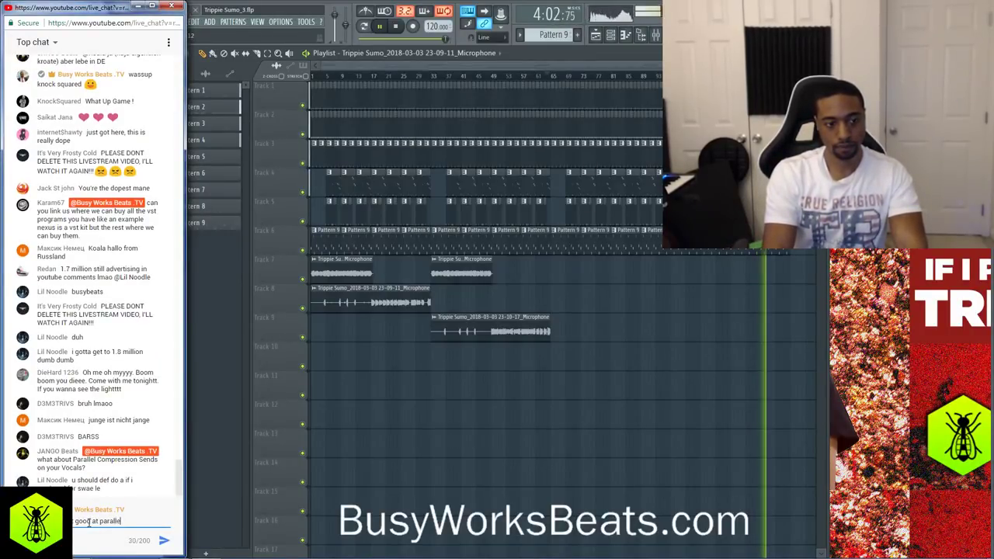
key(Return)
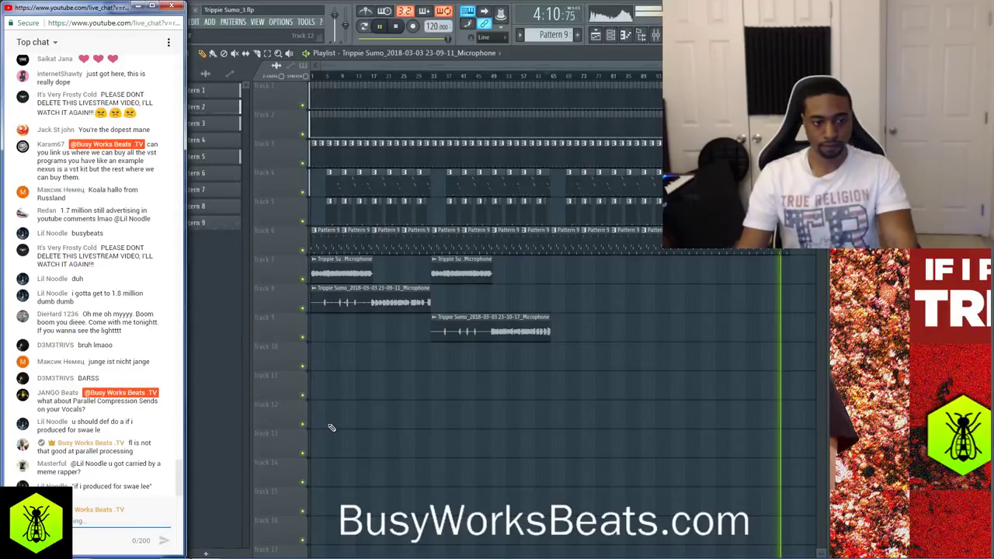
text(but )
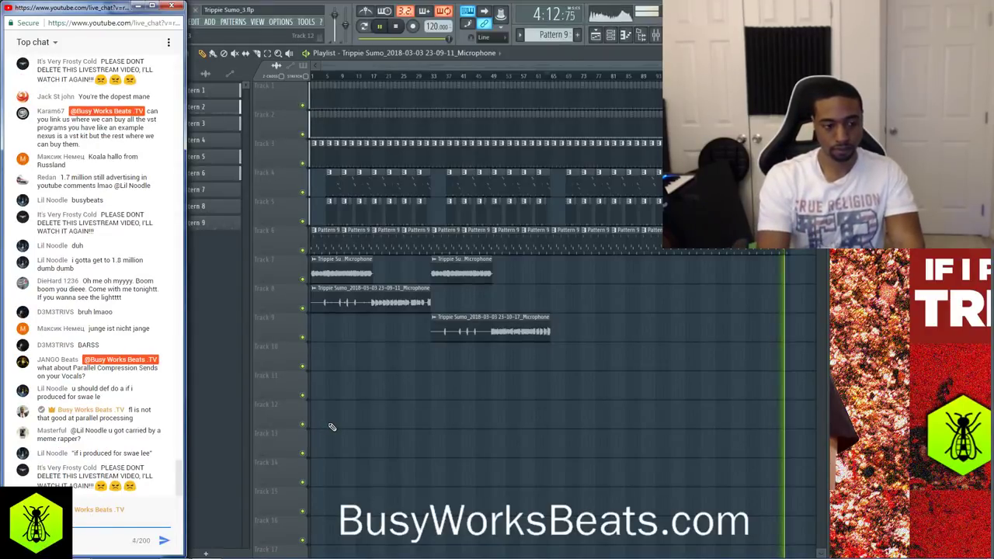
text( is )
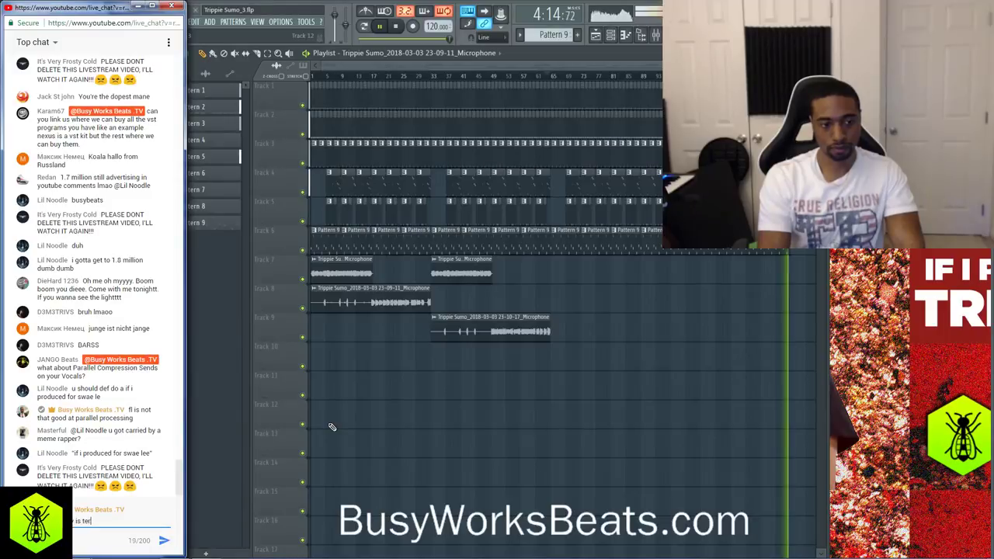
text(e)
key(Return)
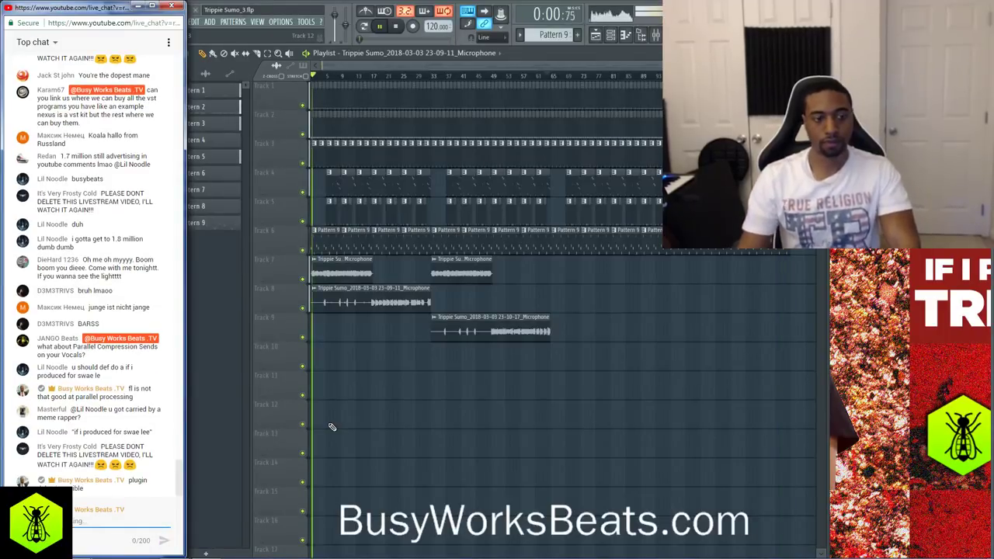
Post "live stream will be on yt" in the YouTube live chat
click(441, 420)
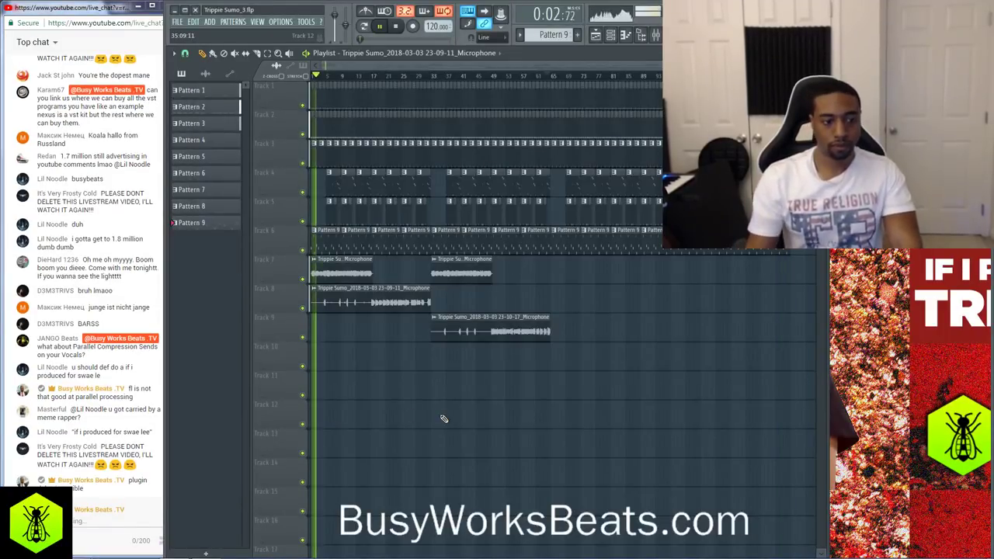
click(101, 521)
text(in fl studio)
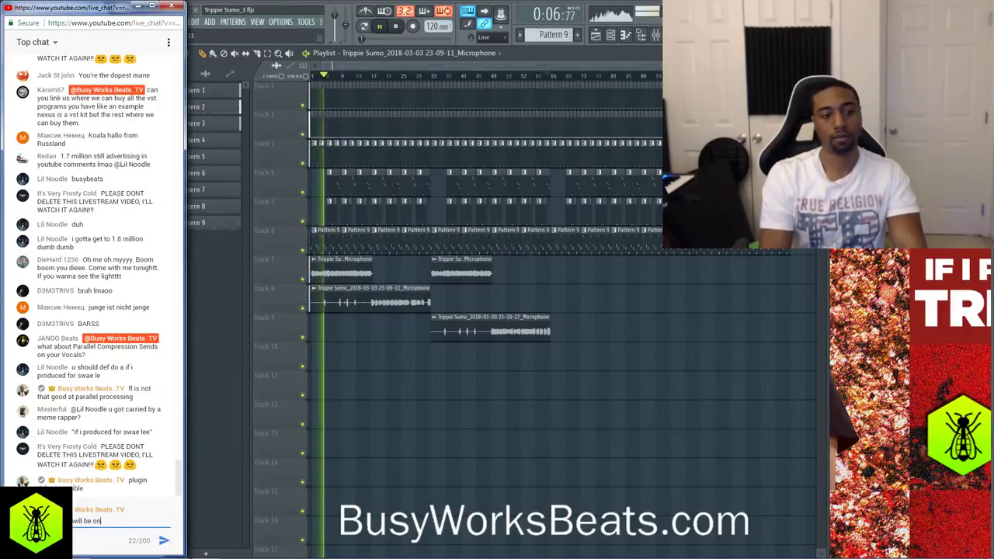
key(Return)
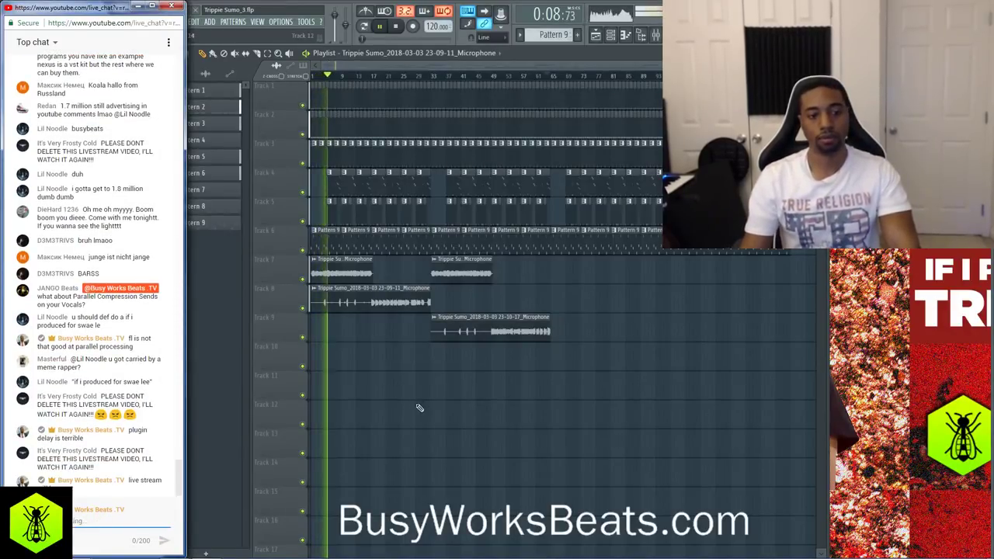
Switch back to FL Studio, narrow its window to uncover the full width of the live chat, and save the project
click(416, 433)
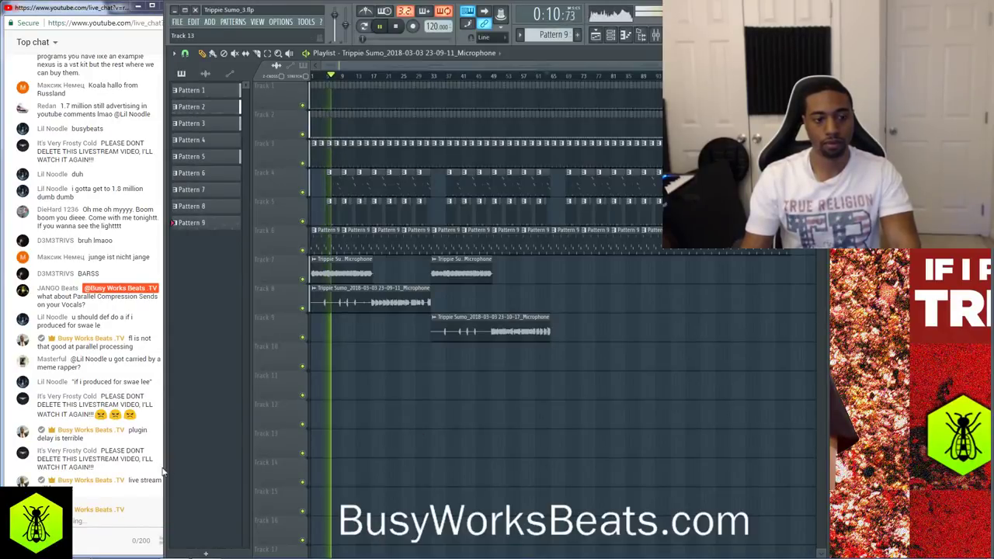
drag(165, 468, 186, 467)
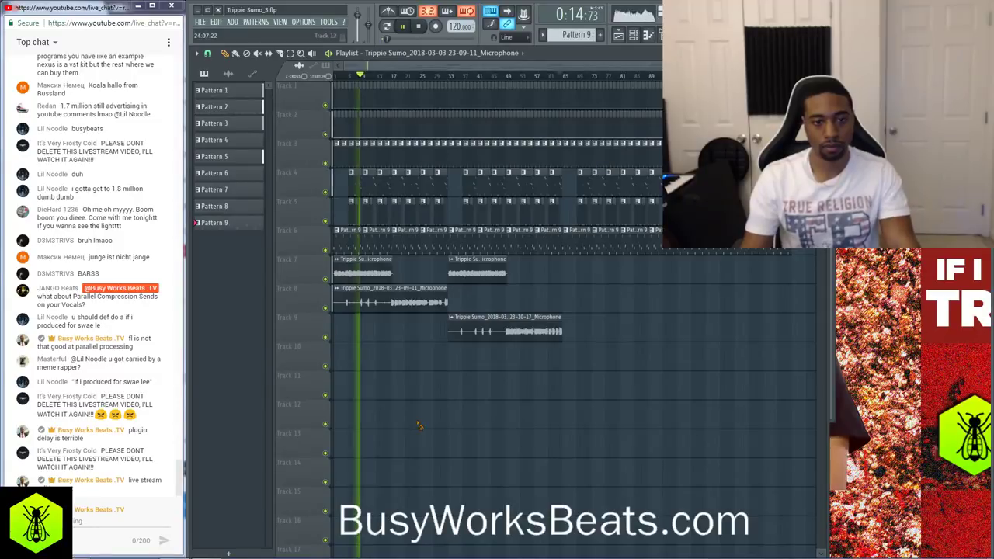
key(ctrl+s)
Raise the band 1 high-pass frequency to about 138 Hz in insert 11's Fruity Parametric EQ 2, and close the EQ
key(F9)
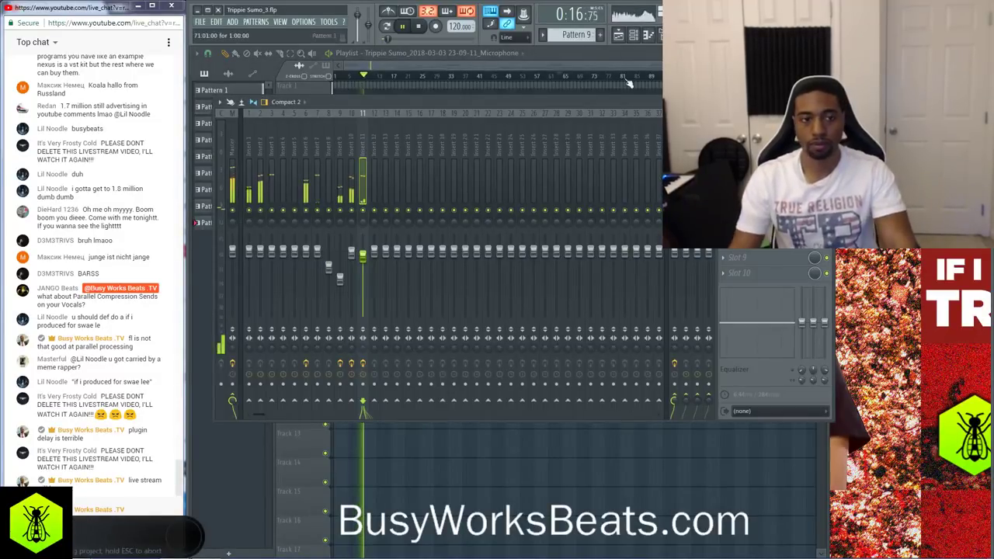
click(349, 147)
click(361, 152)
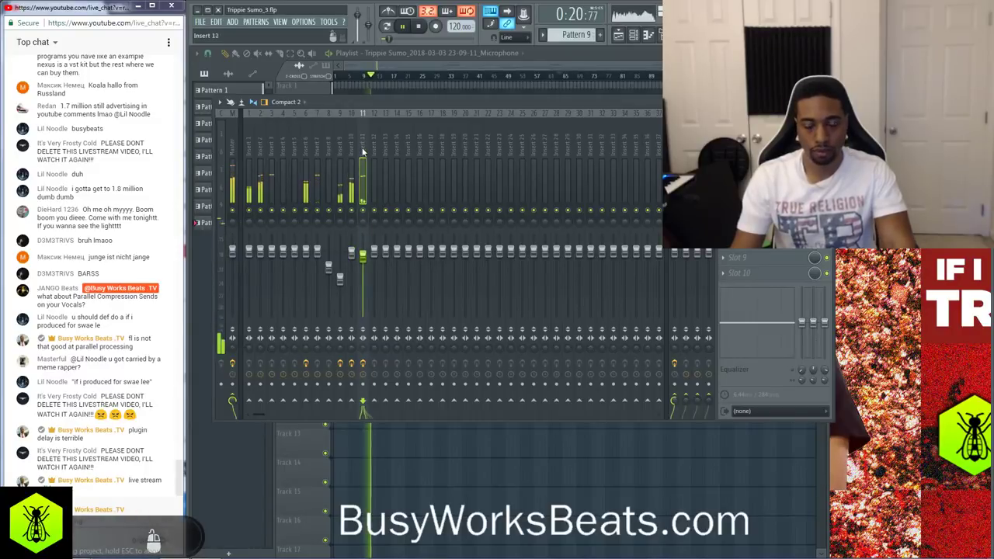
click(740, 132)
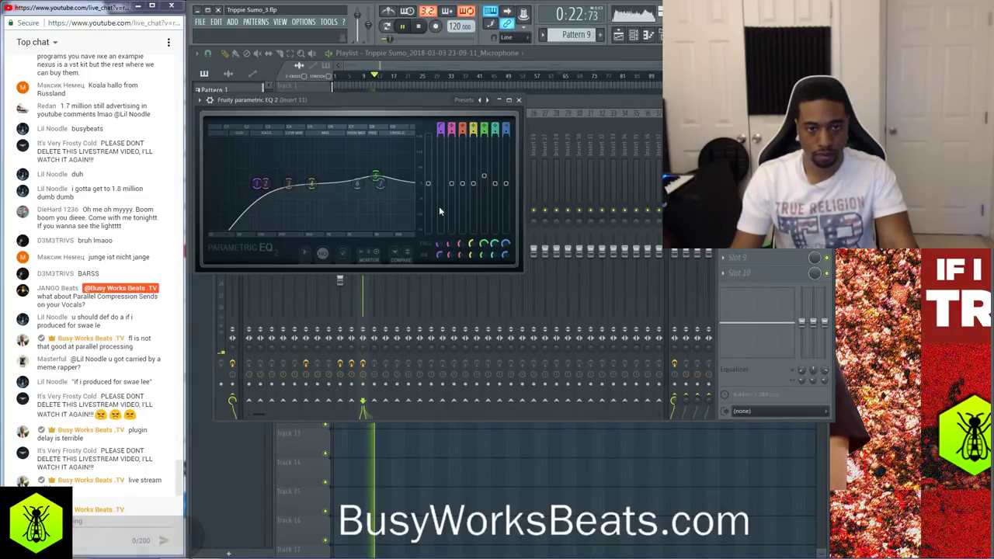
drag(441, 245, 440, 233)
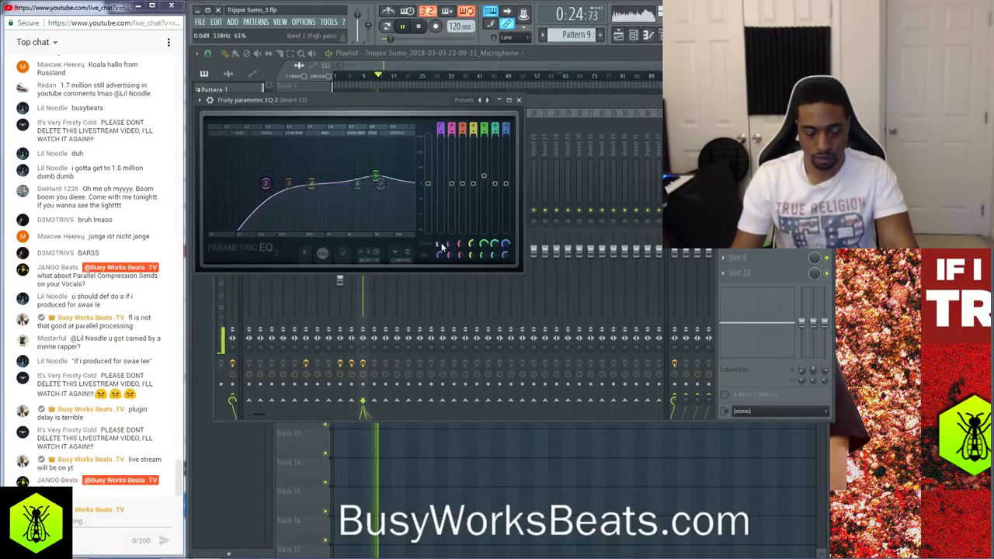
click(519, 101)
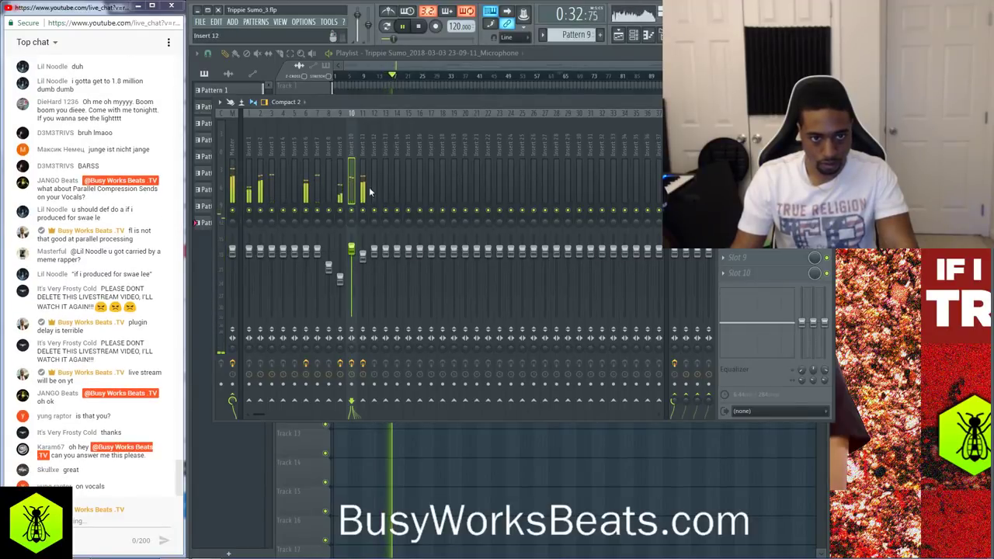
Raise insert 11's level slightly and review its Fruity Delay 3 settings
click(360, 149)
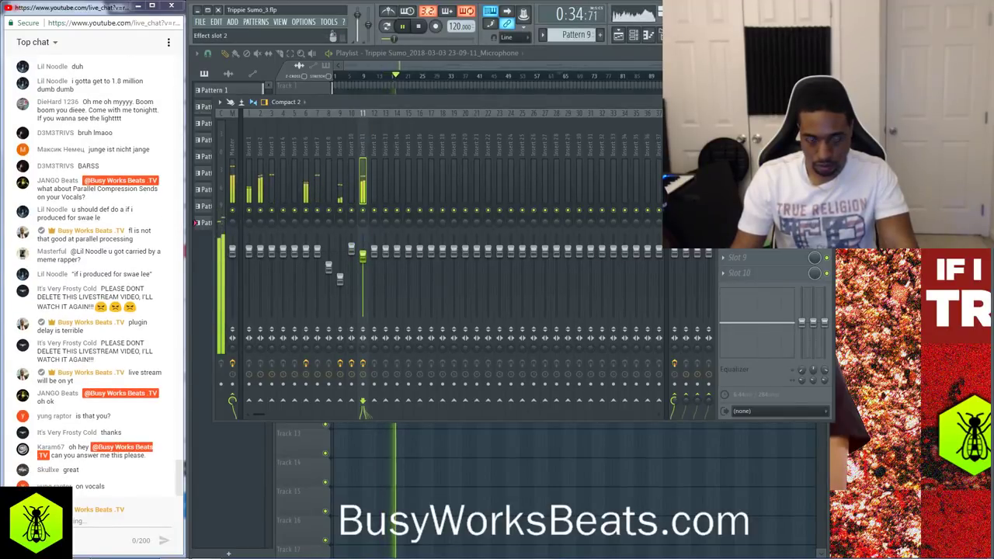
drag(368, 263, 368, 257)
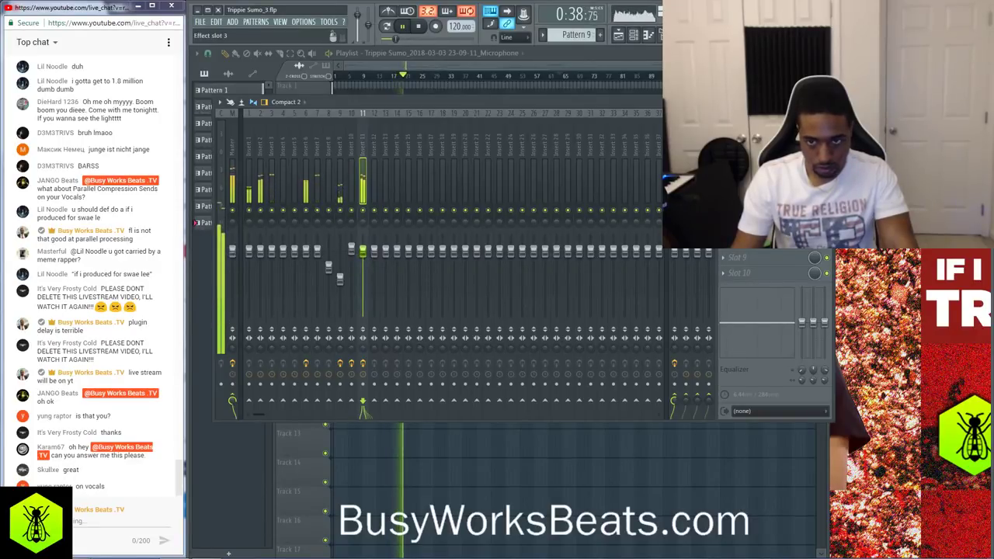
click(752, 163)
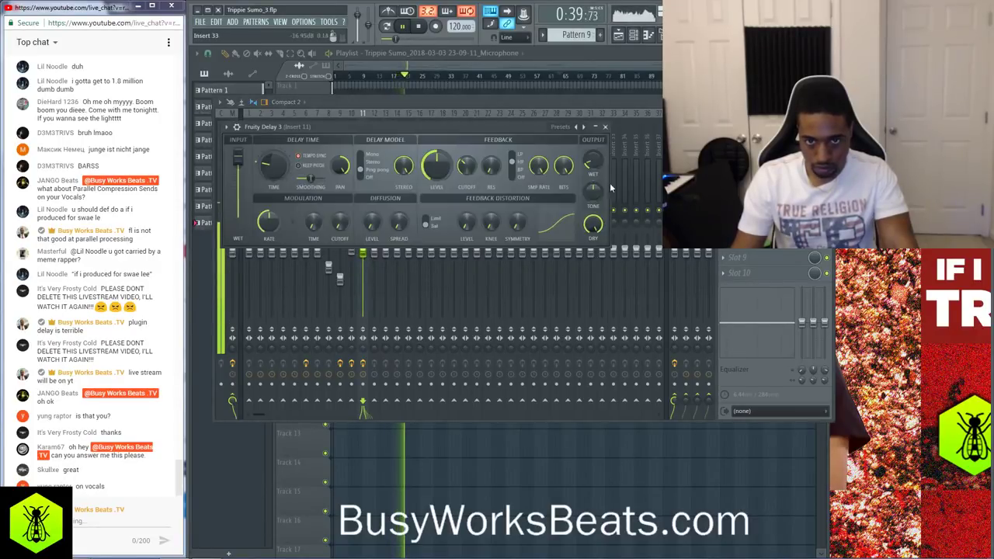
click(608, 127)
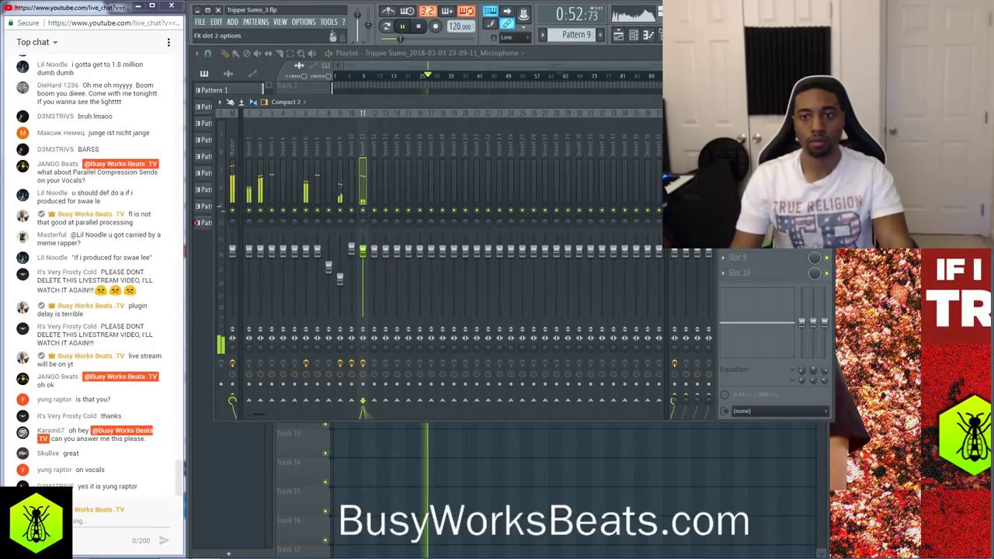
Load MicroShift [64bit] into effect slot 2 of insert 11, reduce its mix, detune and delay, and close it
click(723, 149)
mouse_move(745, 183)
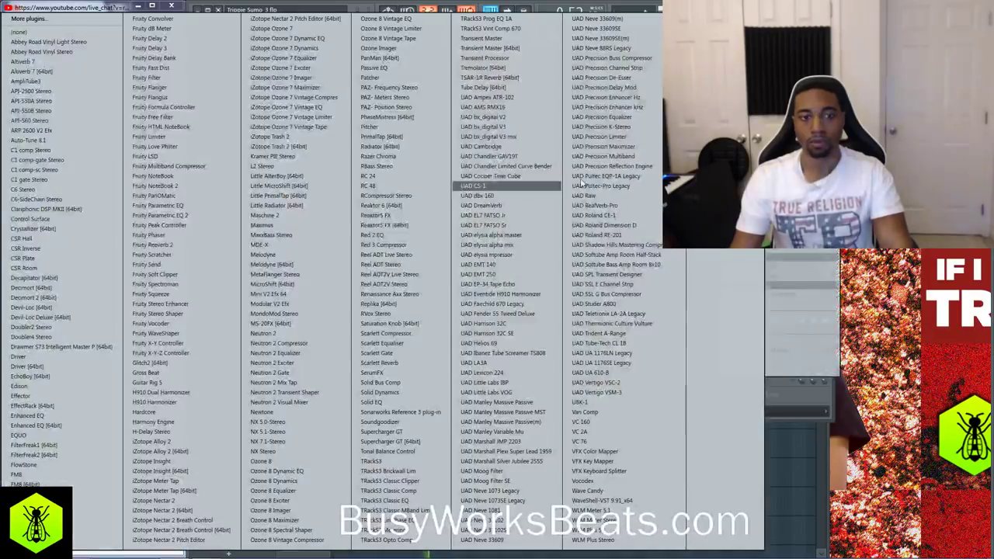
click(294, 284)
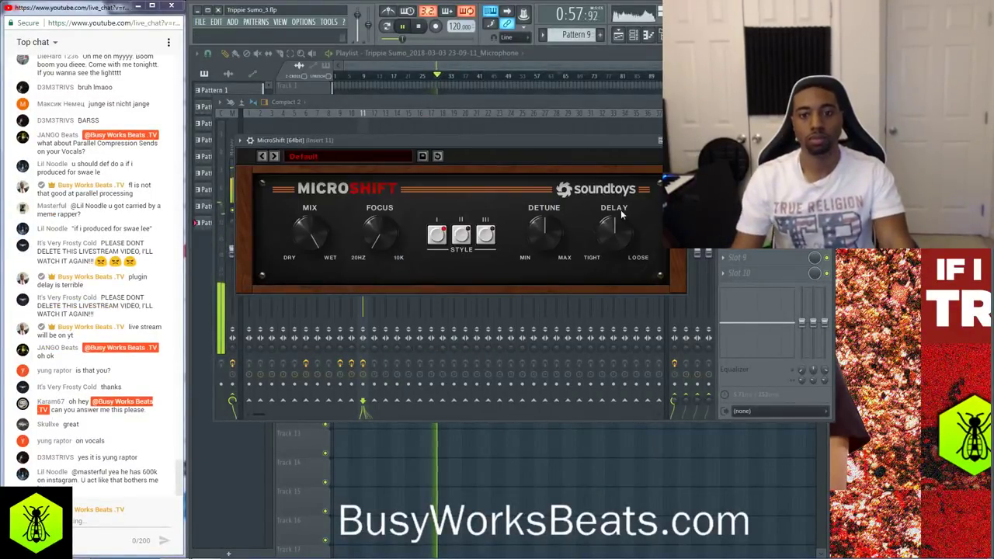
drag(623, 217, 609, 239)
drag(541, 238, 538, 243)
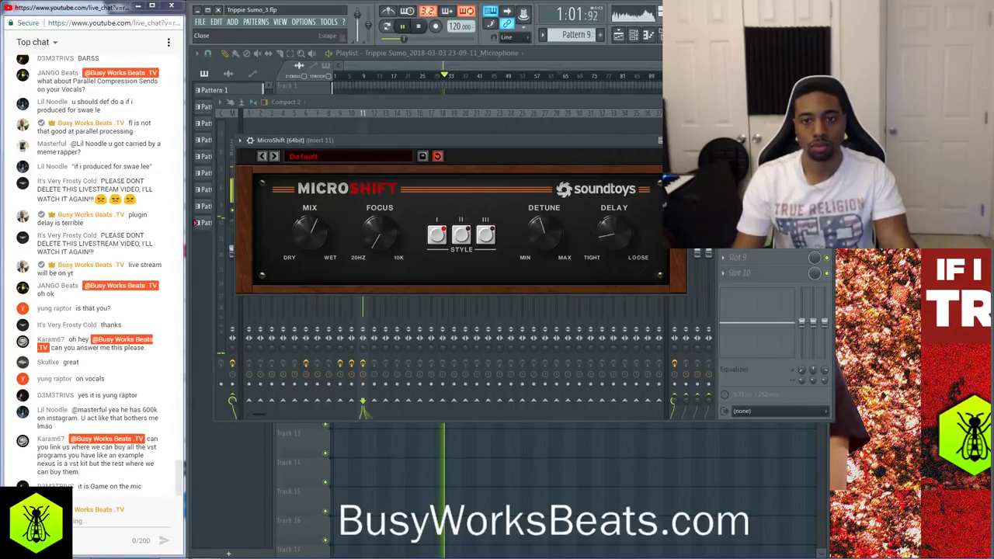
click(660, 140)
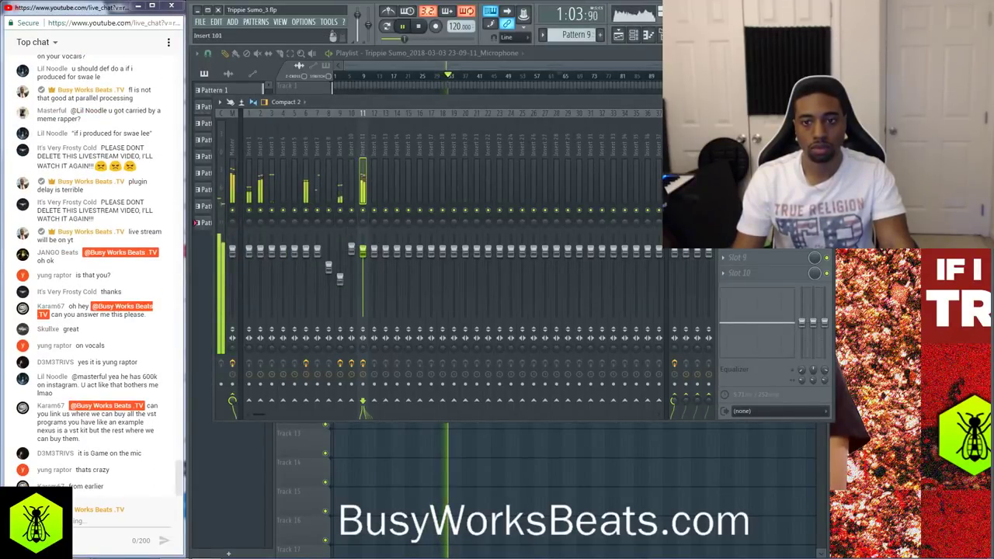
Replay the song from around bar 19, lower the mix in insert 11's MicroShift, set its delay to 53.2%, and close it
key(F9)
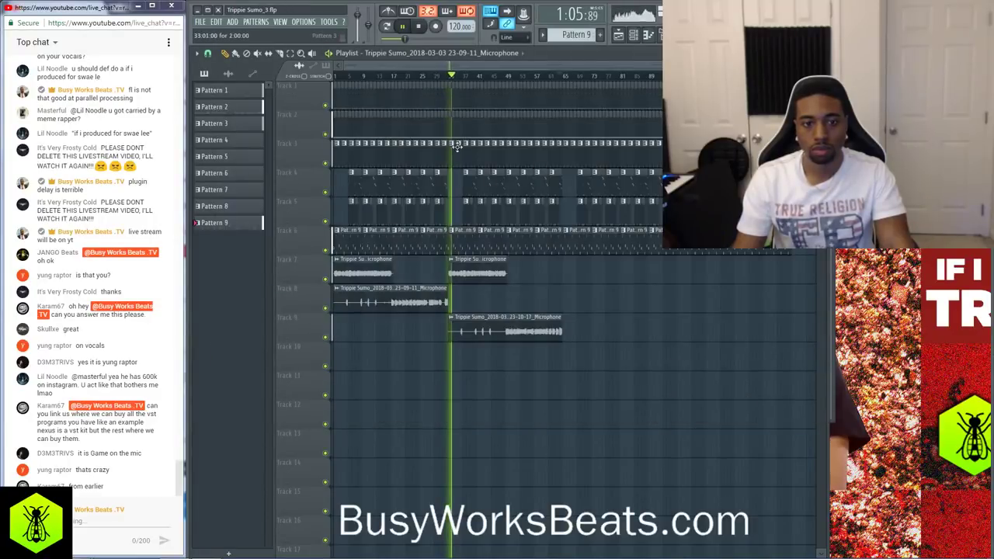
click(398, 76)
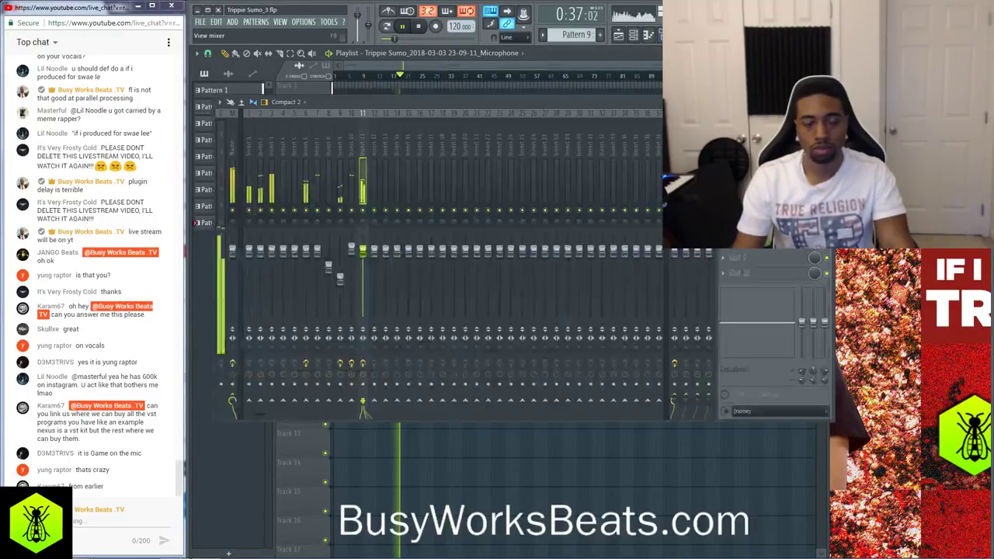
key(F9)
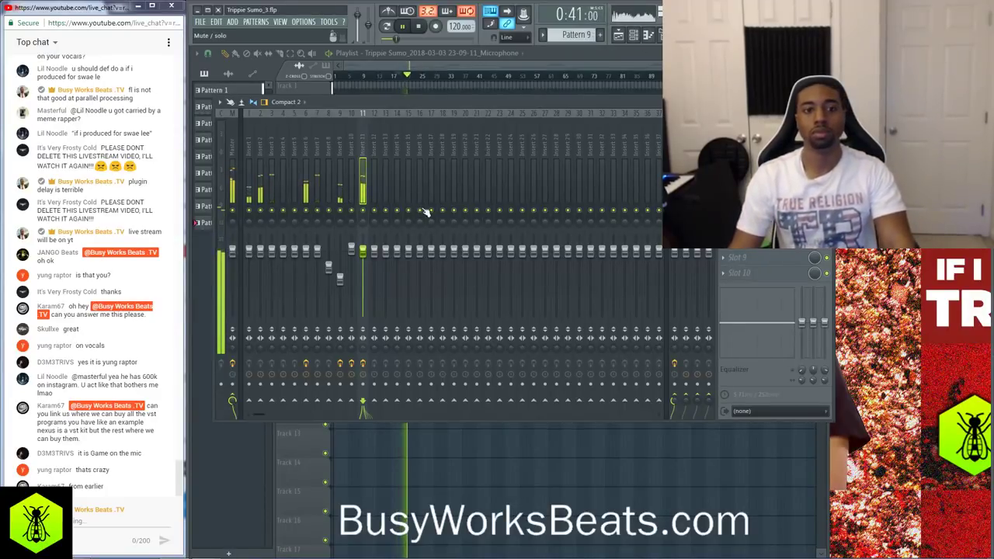
click(757, 178)
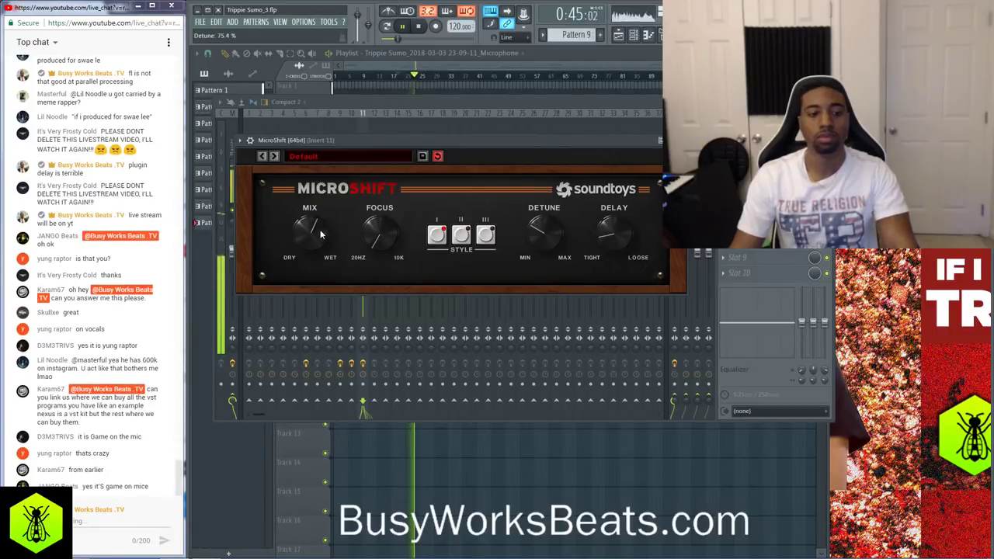
drag(316, 237, 317, 237)
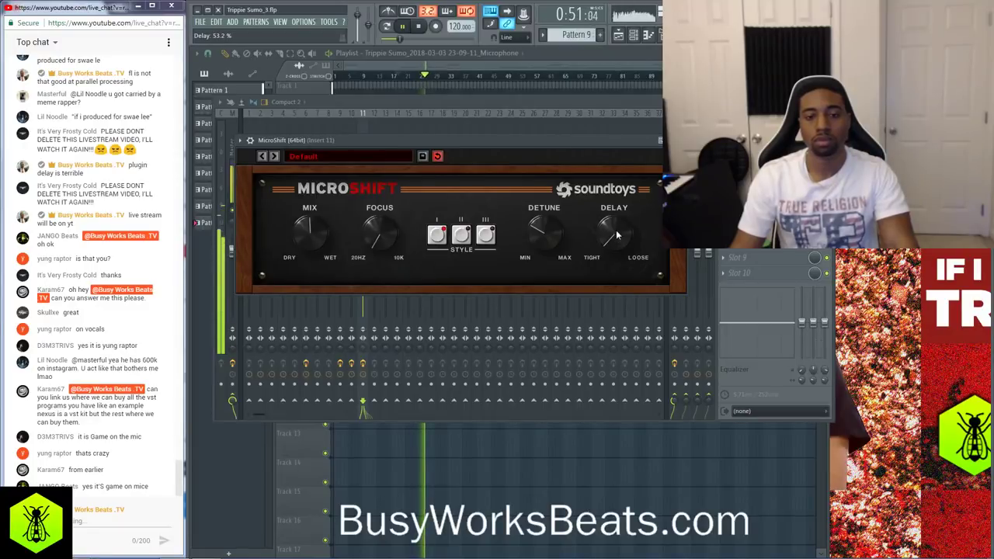
click(660, 139)
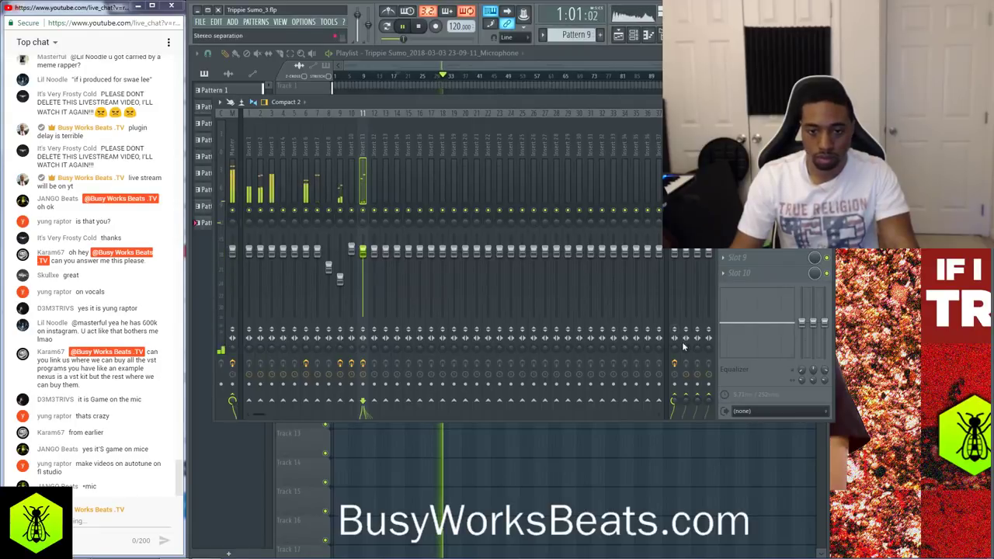
Fine-tune the wet output of insert 11's Fruity Delay 3, close it, and reset insert 10's level to 100%
click(744, 210)
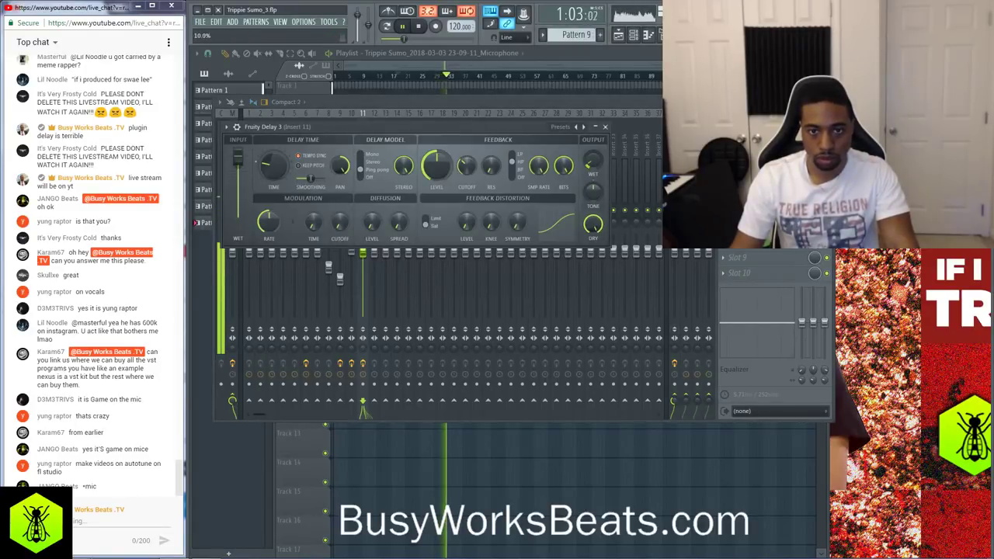
drag(589, 160, 589, 156)
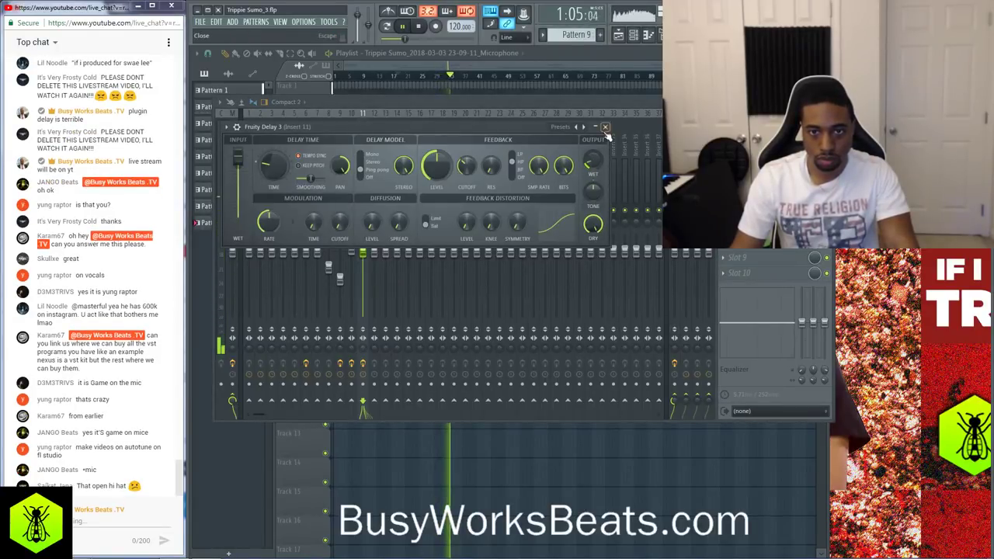
click(605, 127)
click(352, 247)
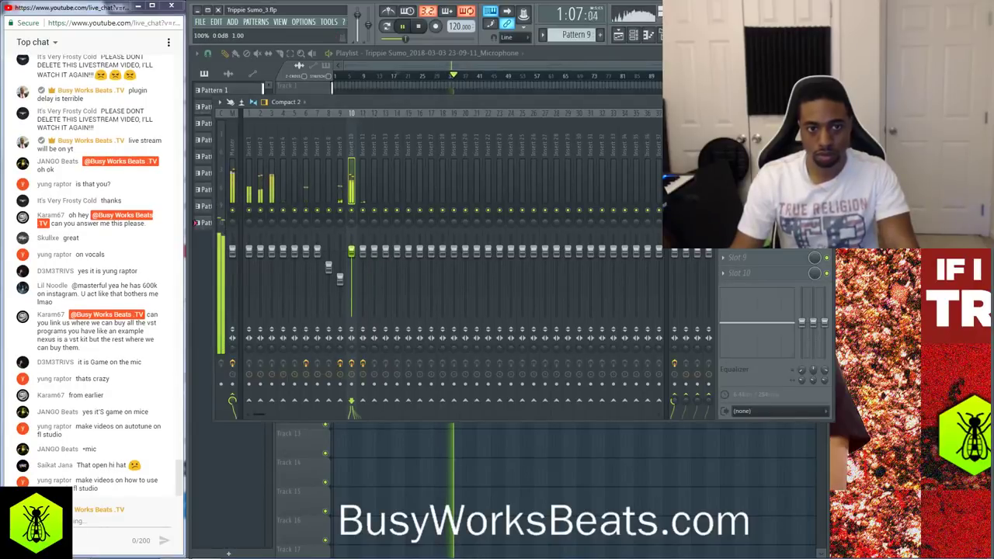
Load Fruity Parametric EQ 2 on insert 10, boost band 3 by about 1.7 dB at 212 Hz, and close the EQ
click(723, 147)
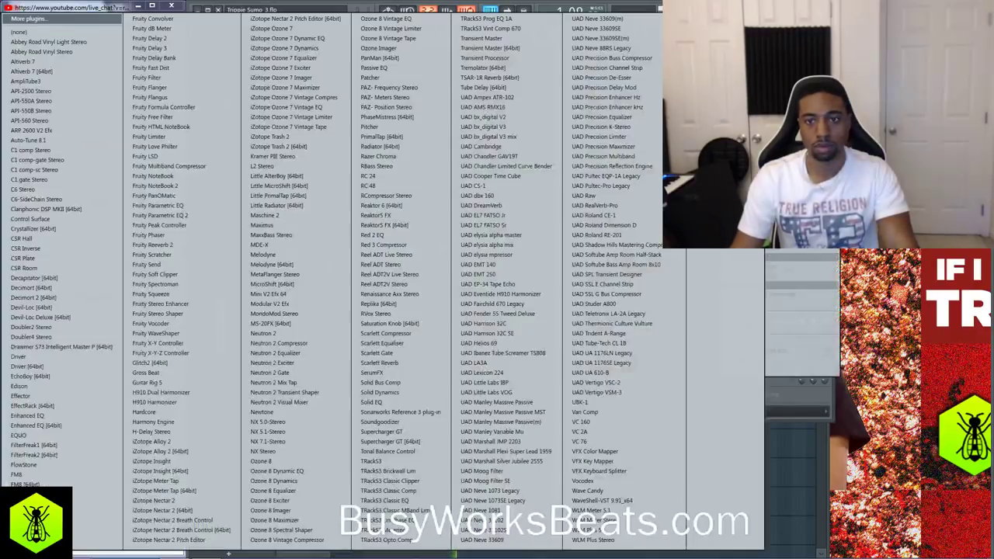
click(221, 215)
drag(375, 278, 372, 273)
drag(557, 272, 557, 275)
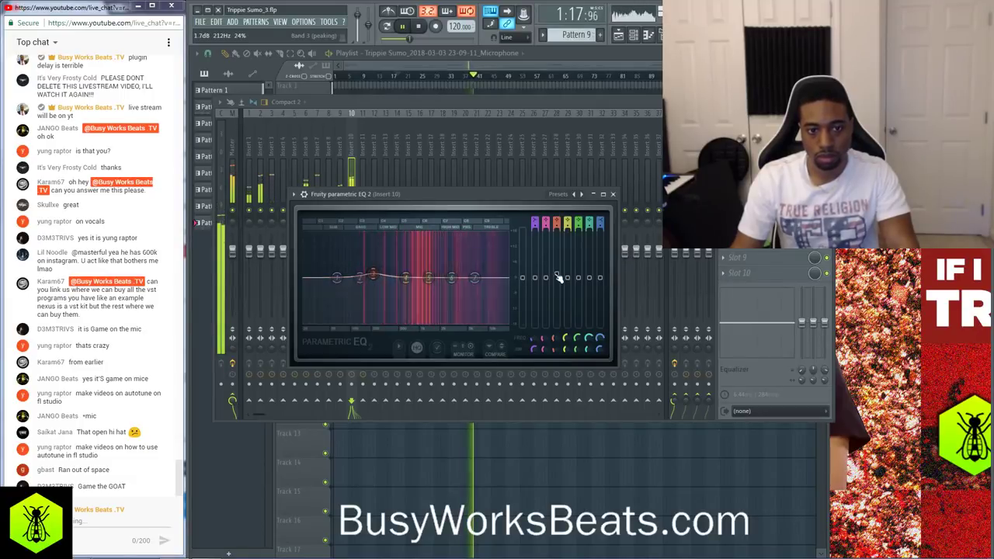
click(613, 194)
Boost band 3 at about 264 Hz in insert 11's Fruity Parametric EQ 2, and close the EQ
click(362, 155)
click(749, 133)
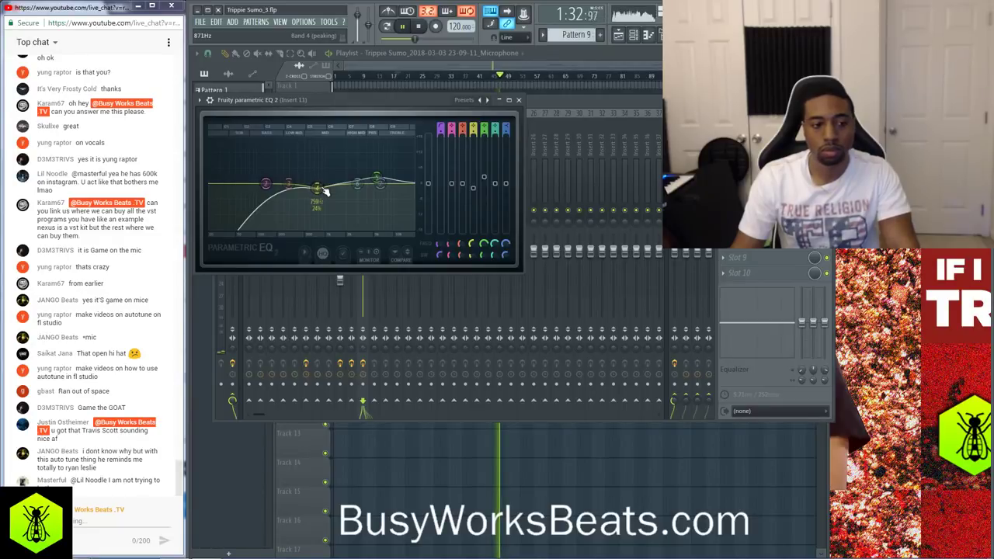
click(518, 100)
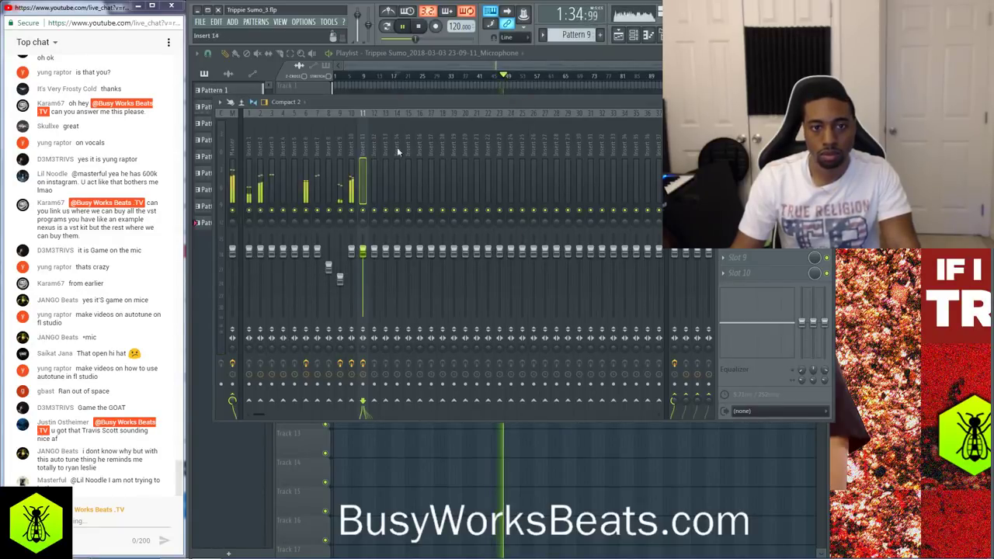
click(351, 155)
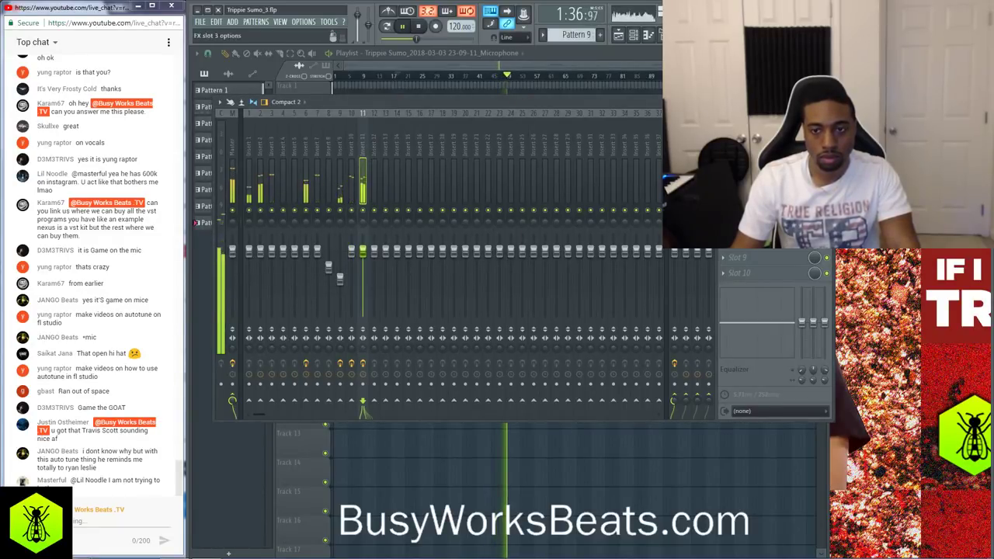
click(364, 159)
click(752, 131)
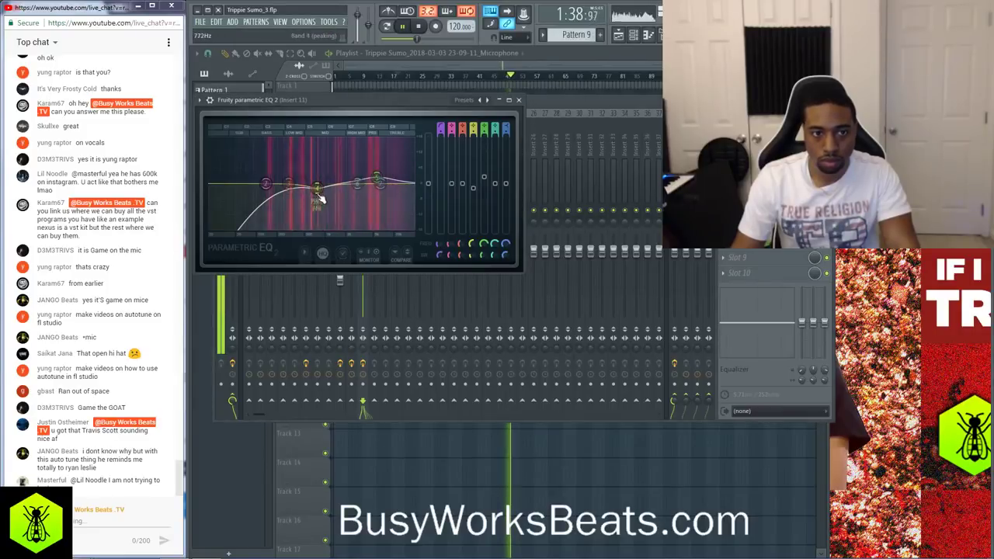
drag(288, 184, 284, 177)
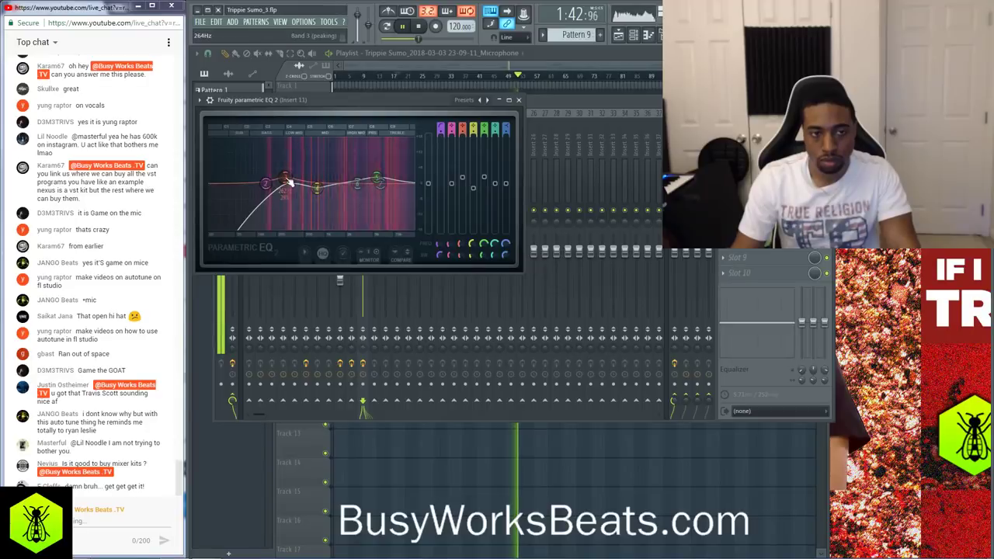
click(518, 100)
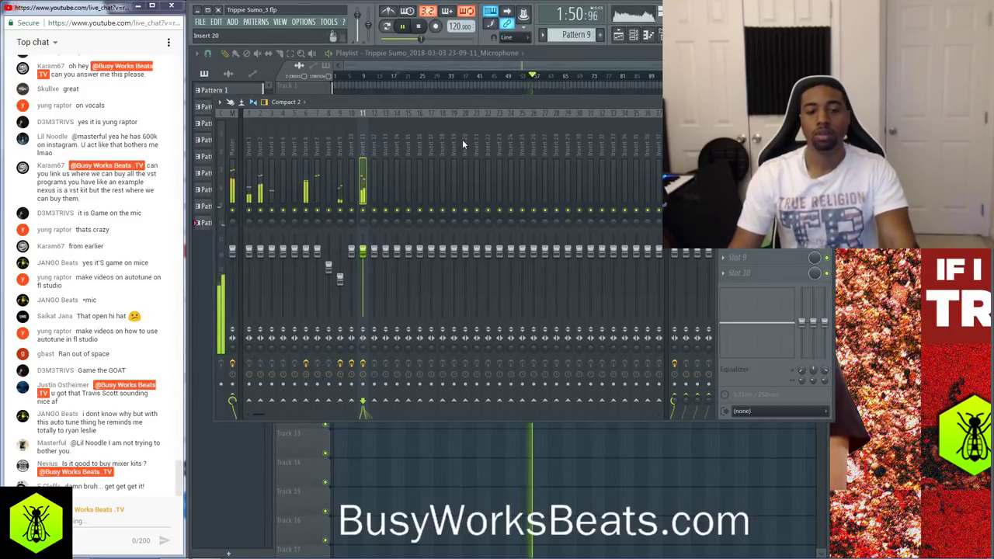
Select the Master track in the mixer, hide the mixer, and save the project
scroll(462, 144, right, 10)
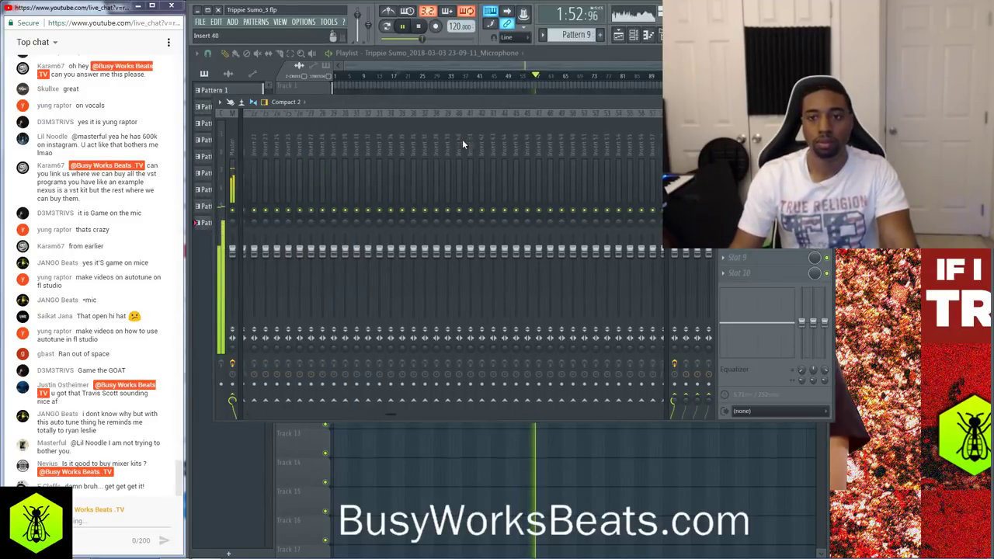
scroll(462, 139, left, 5)
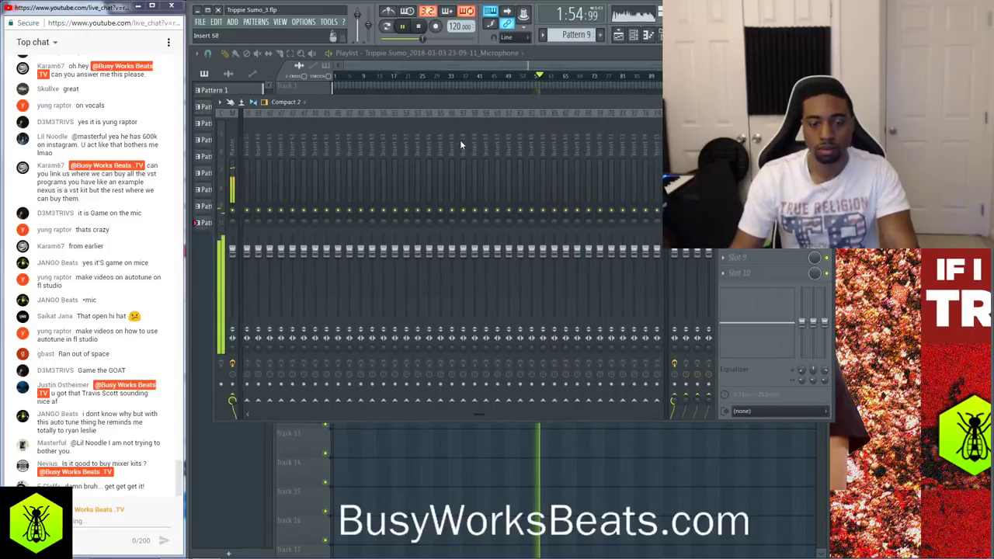
scroll(460, 140, left, 10)
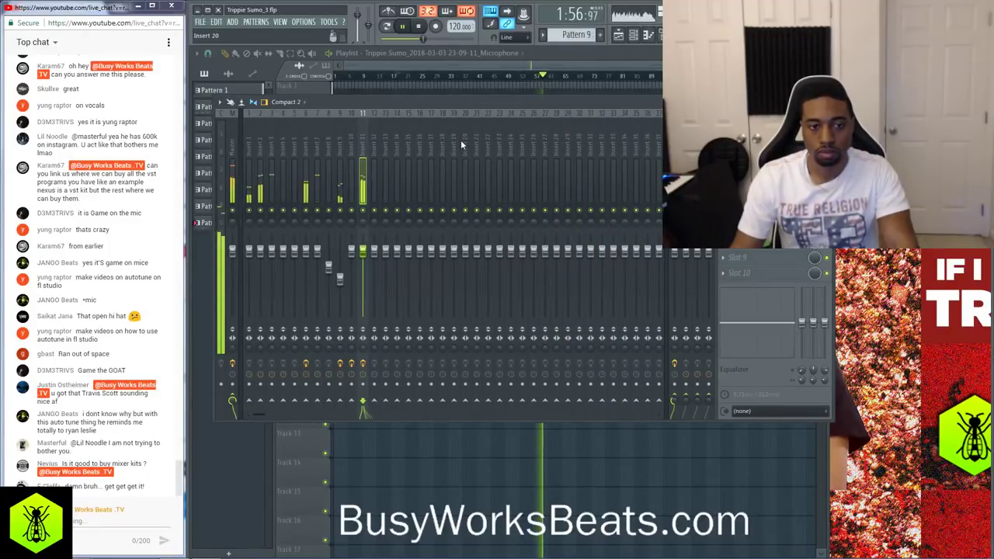
click(233, 153)
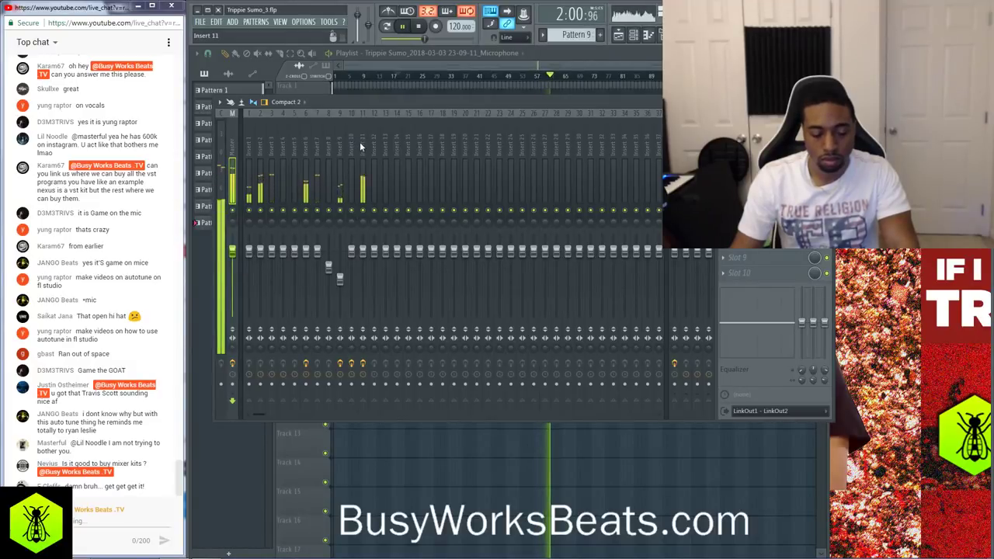
key(F9)
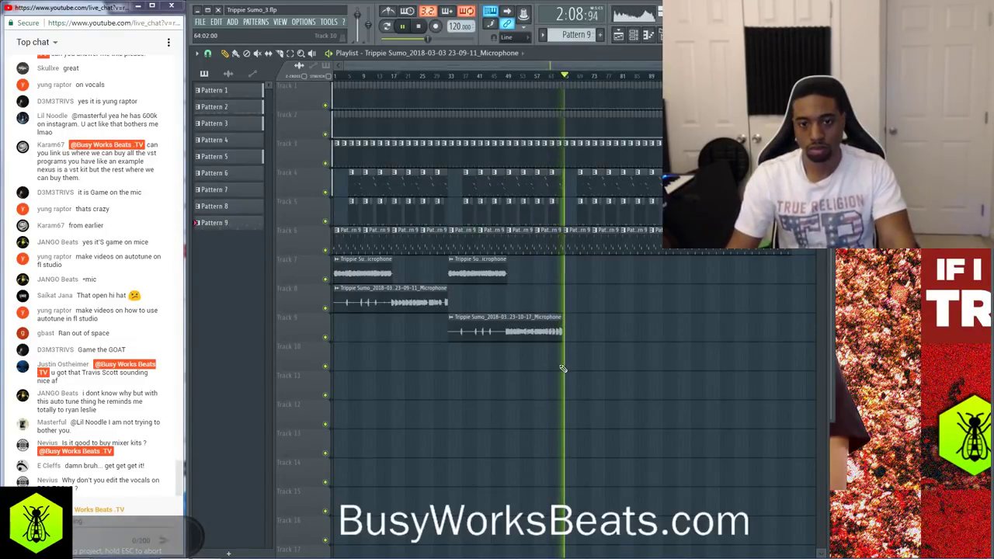
key(ctrl+s)
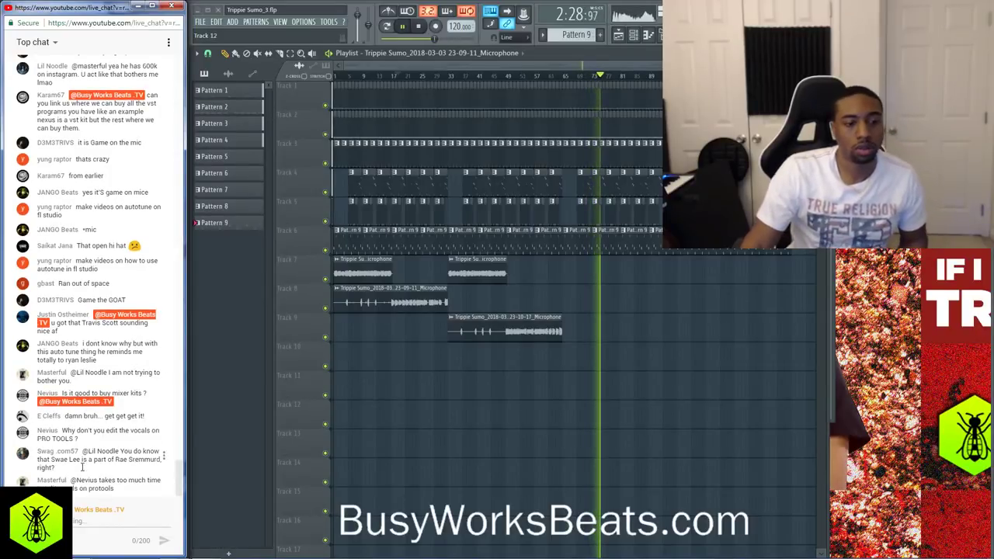
Switch to the YouTube live chat and answer the viewer asking where to buy VST programs with "places like sweetwater.com"
click(73, 522)
text(@)
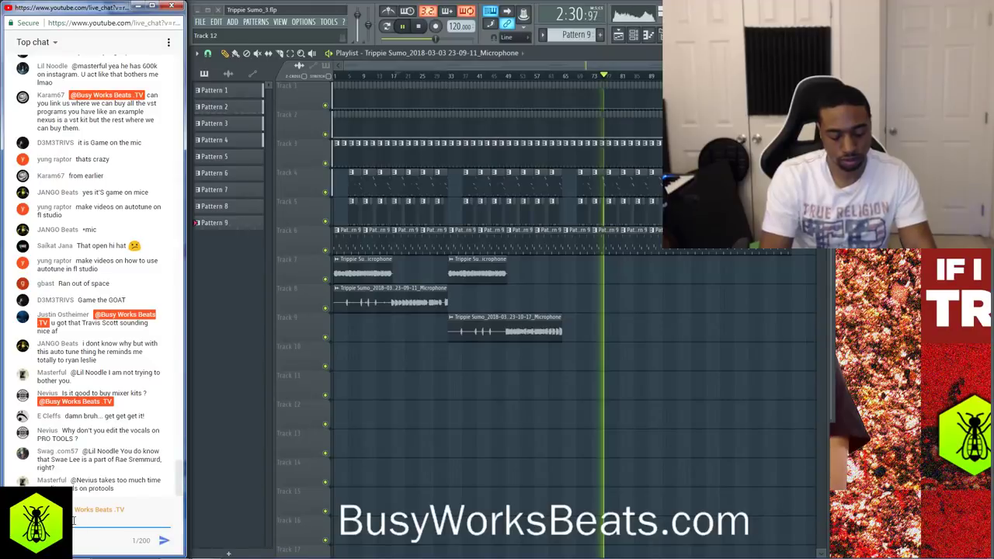
text(Nevius )
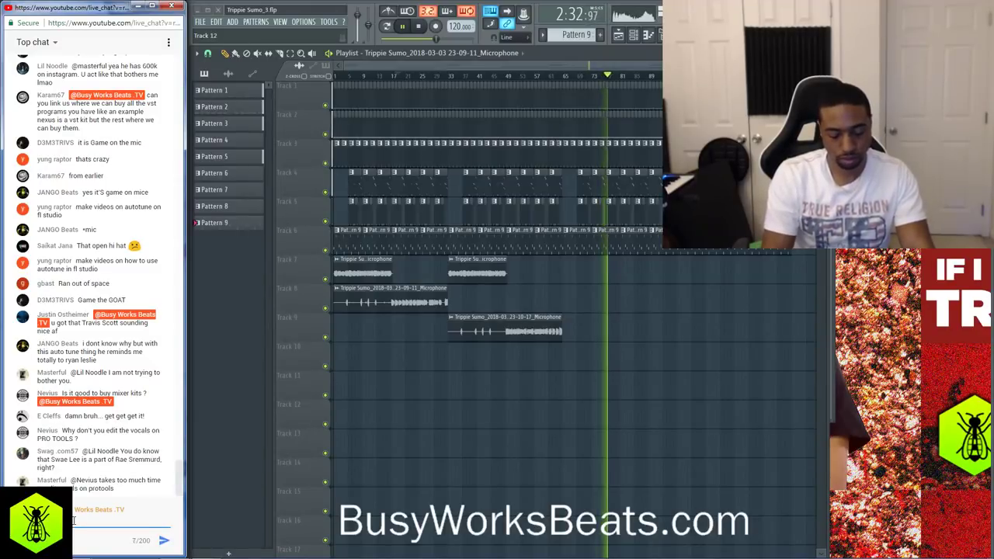
text(neccesa)
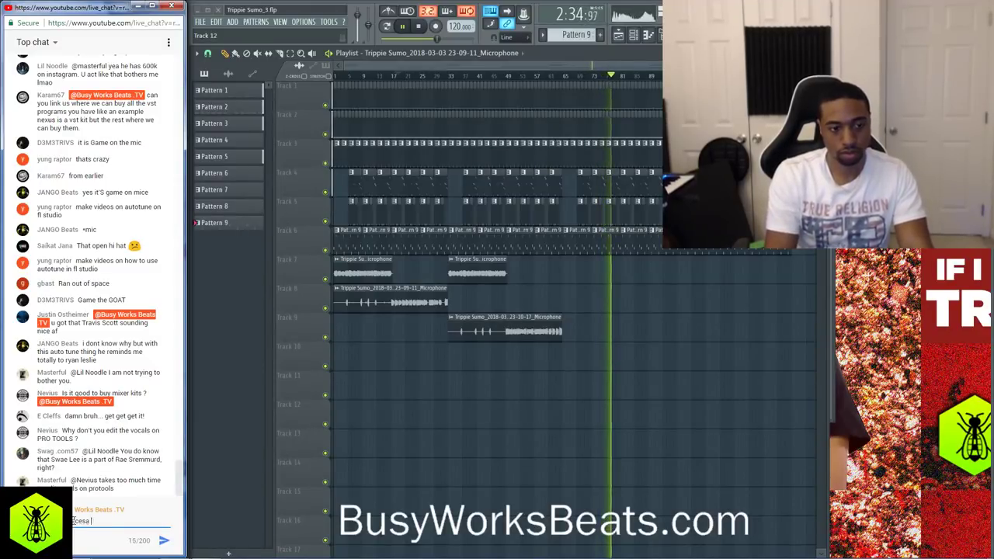
text( lik)
text(e s)
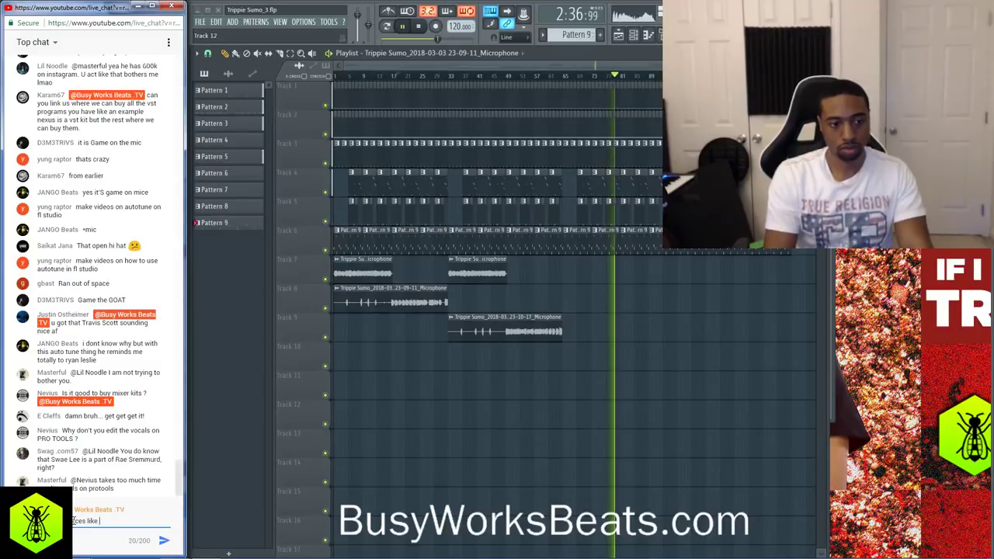
text(weetwater.com)
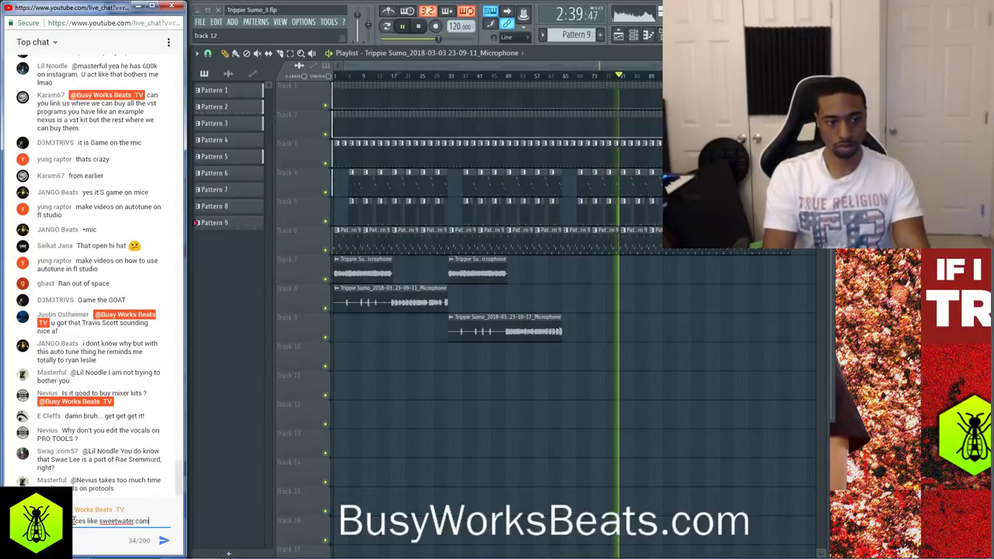
key(Return)
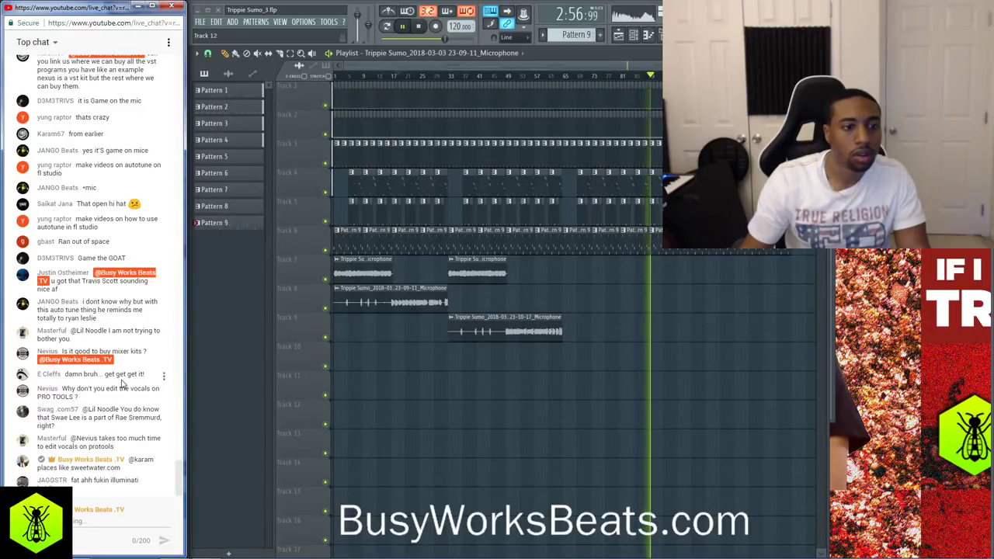
Reply in the live chat to the viewer asking about editing vocals in Pro Tools with "if it saves you time, go for it"
click(97, 523)
text(@nev)
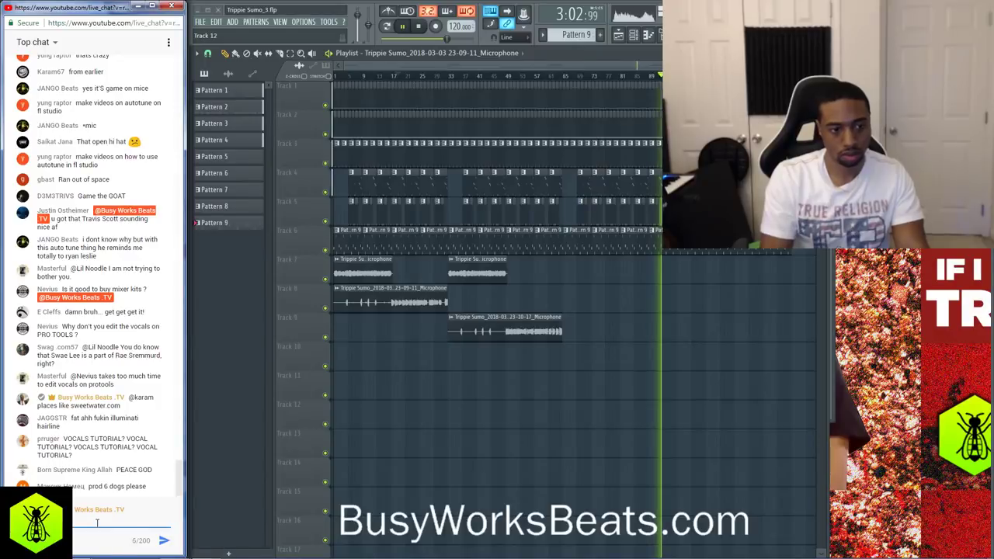
text(ius)
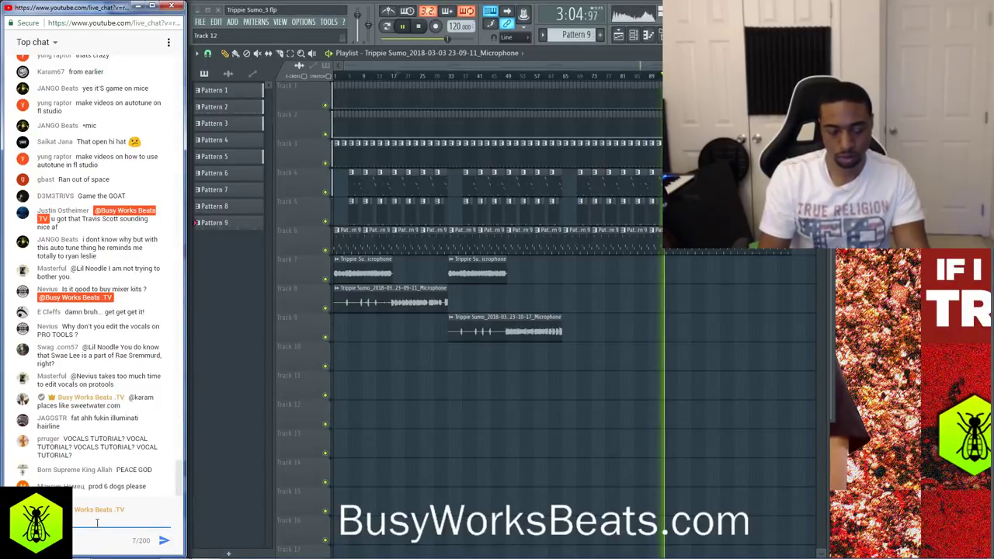
text( i)
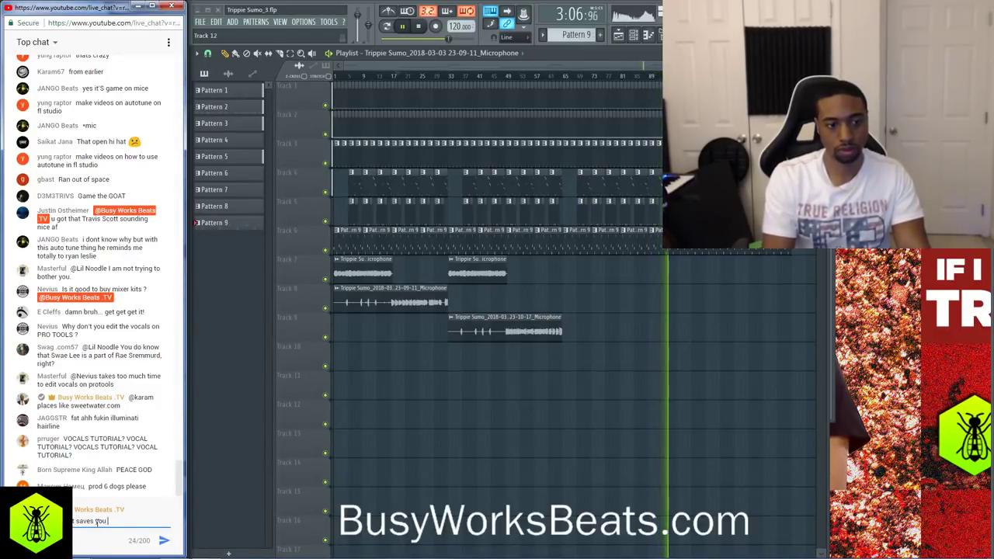
text(time)
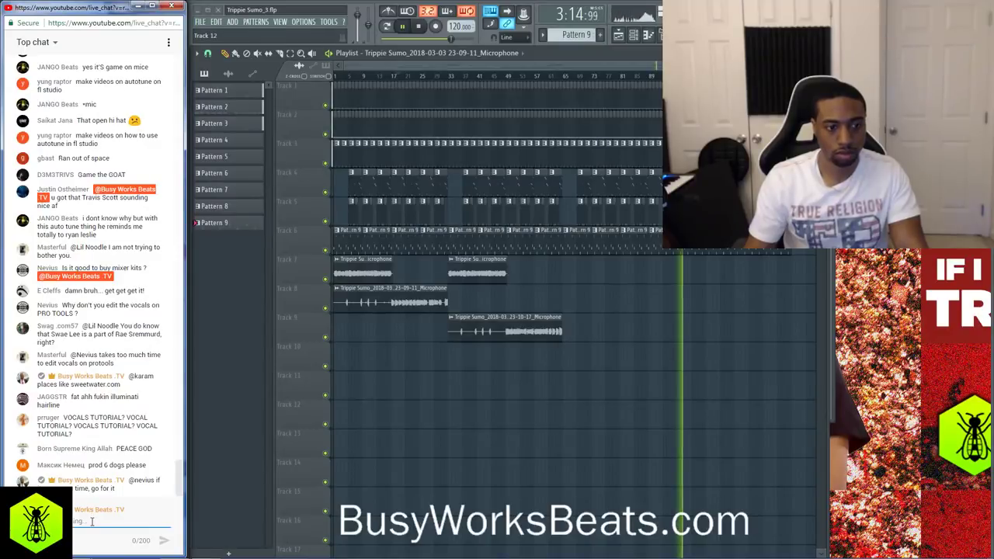
Reply in the live chat to the viewer asking about Pro Tools with "too much work to switch over to pro tools mid stream lol"
text(@)
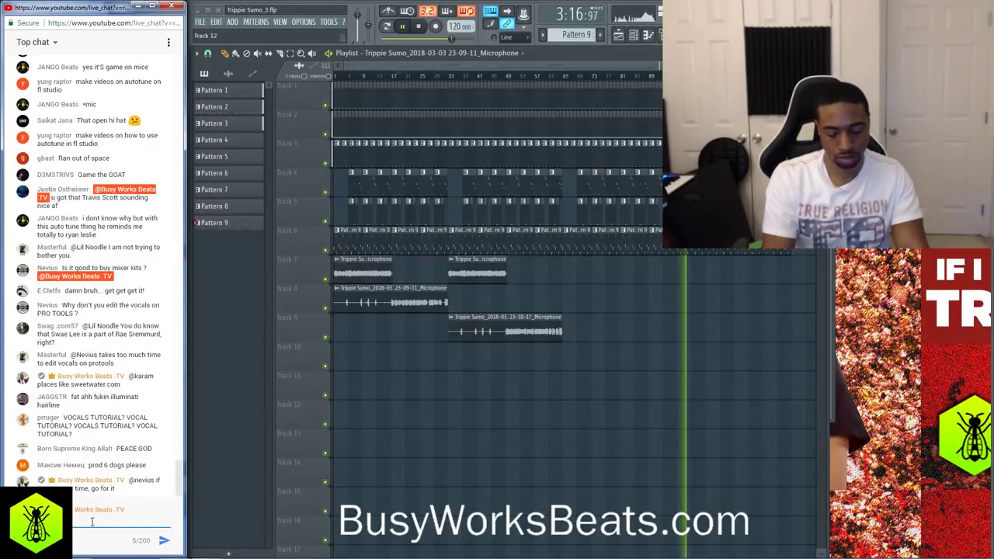
text(prrnt know much)
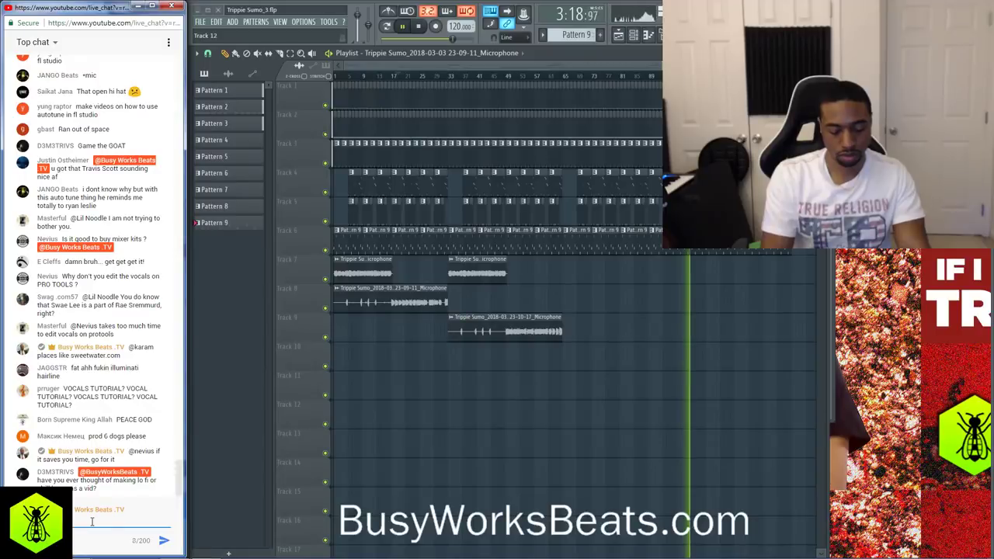
text( work f)
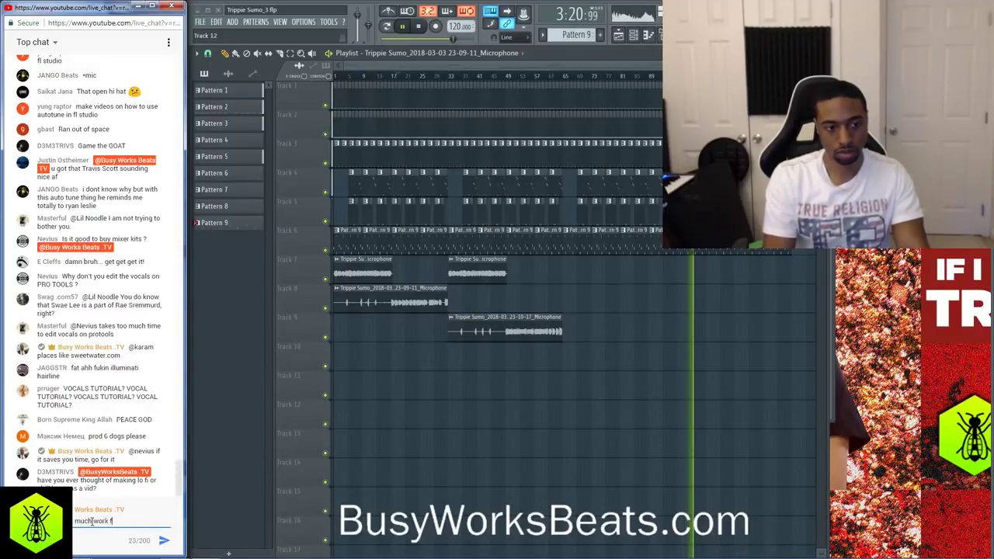
key(BackSpace)
text(to switch ov)
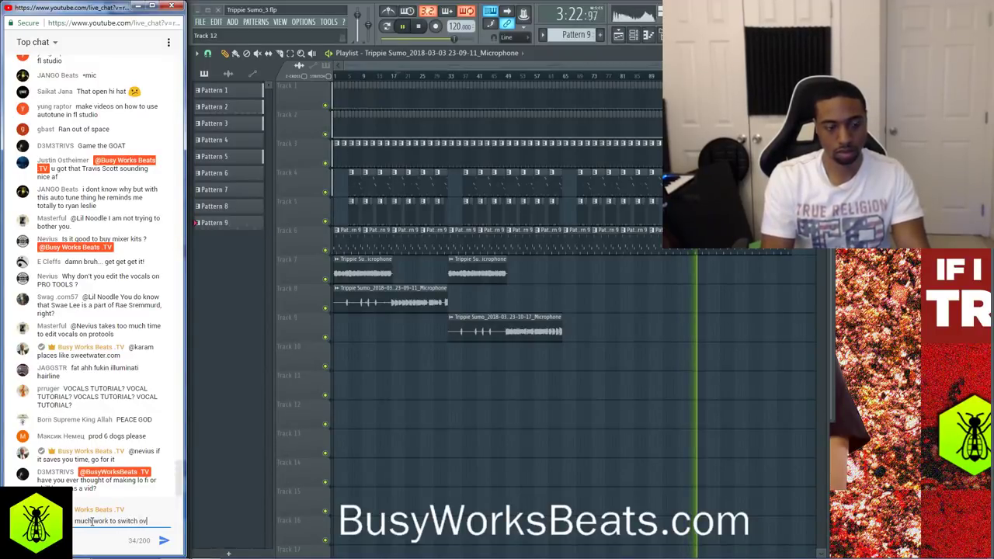
text(er to pro tools and stream)
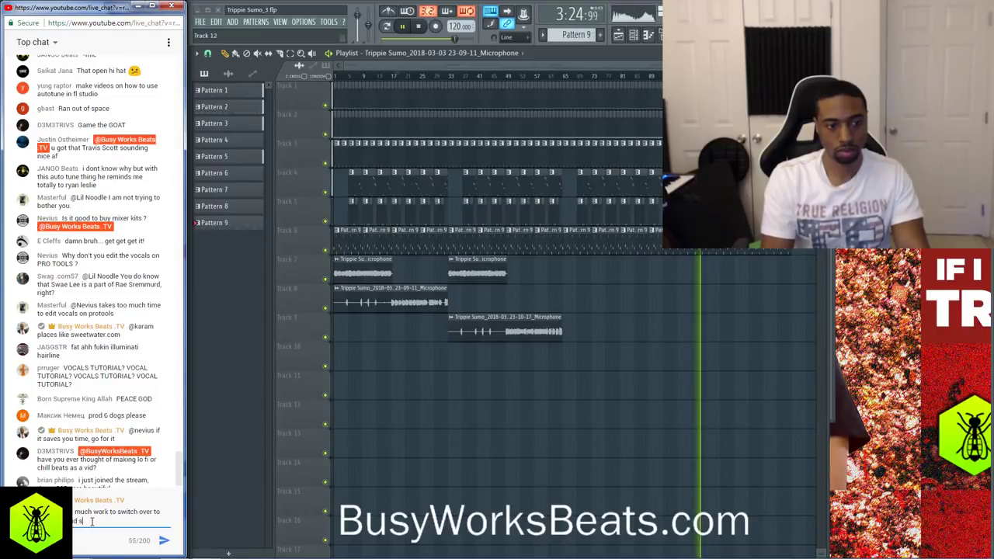
text( lol)
key(Return)
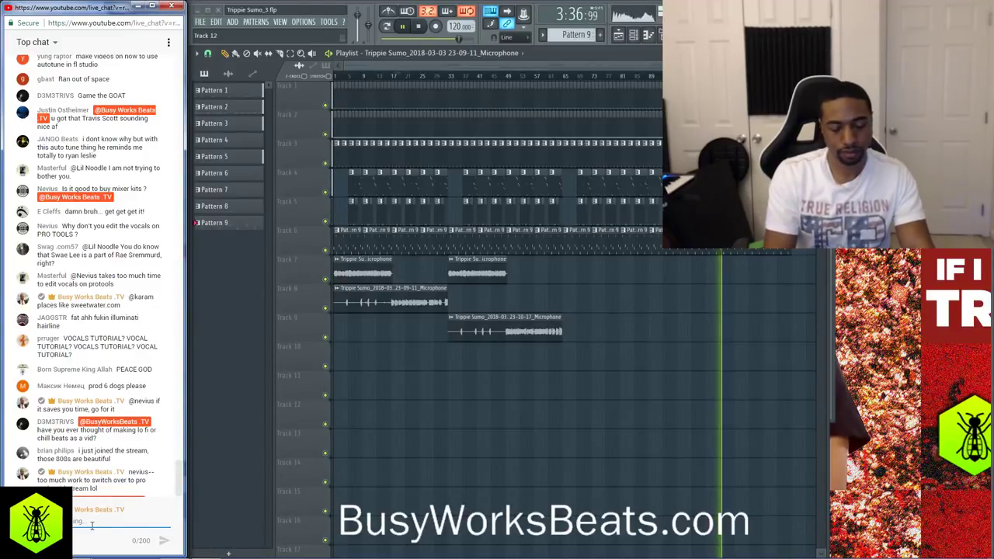
text(don't buy mixing )
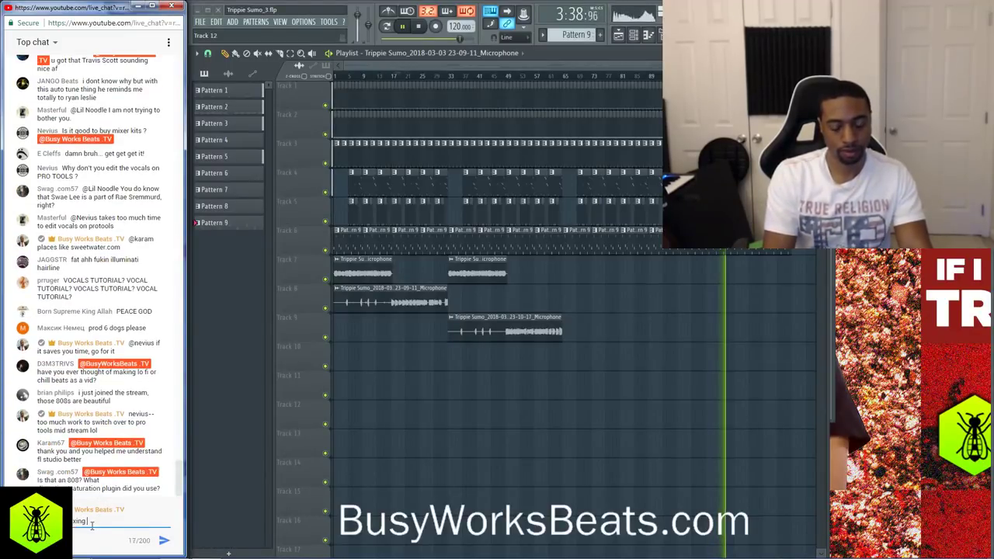
text(go to)
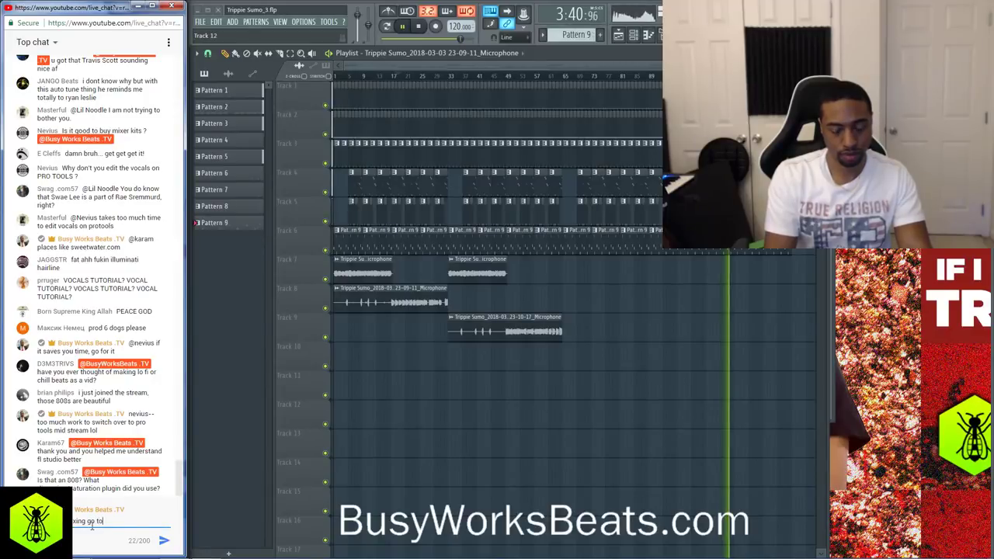
text( http:)
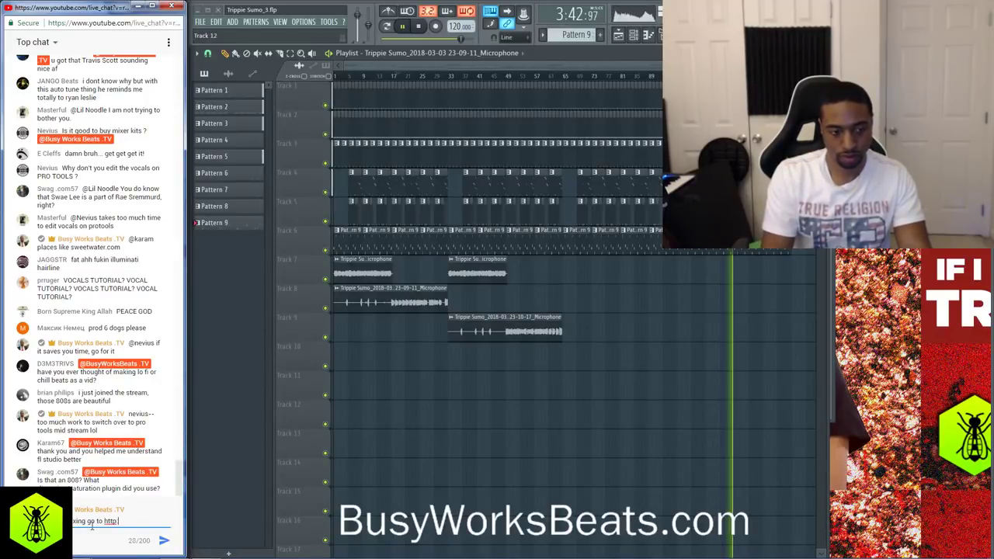
text(//busyworksbeats.c)
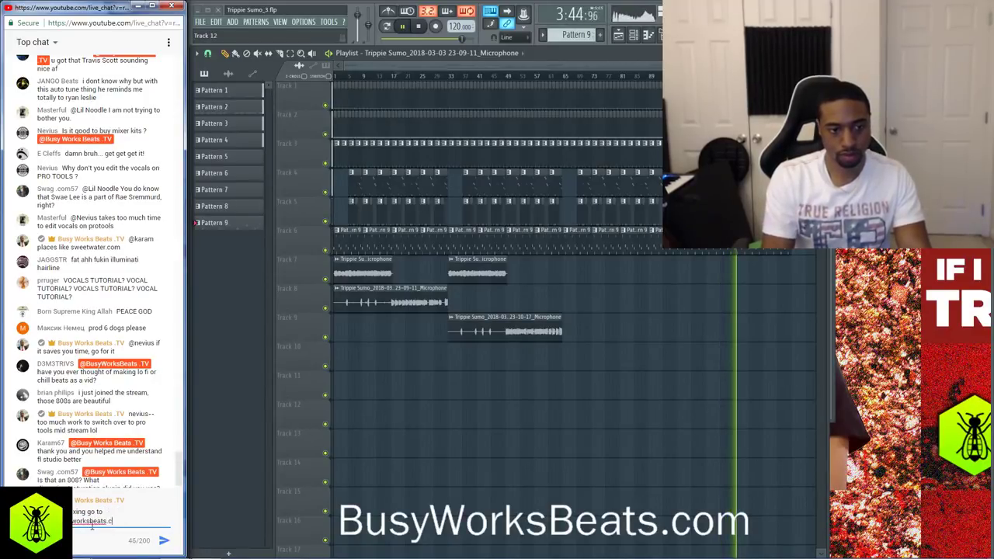
text(om/vocalmixing)
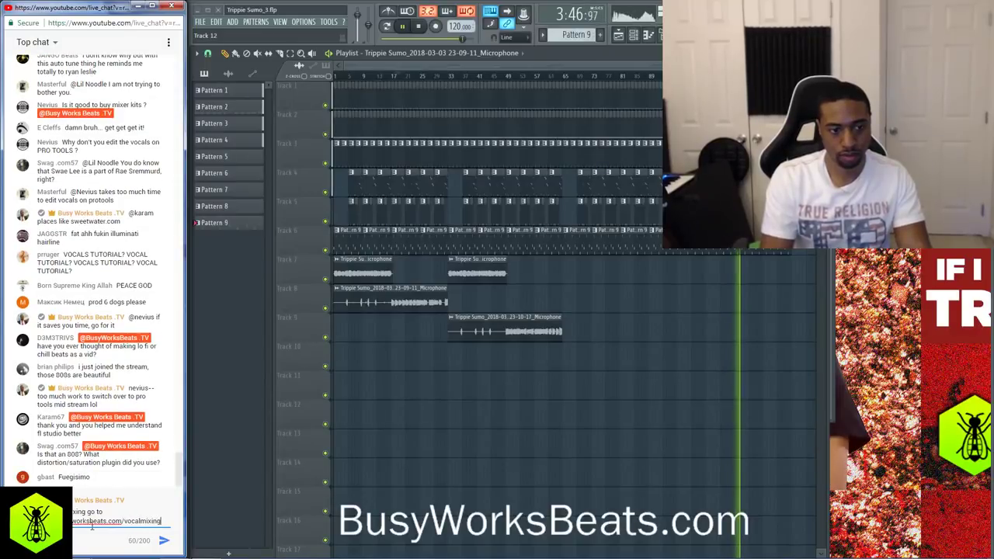
key(Return)
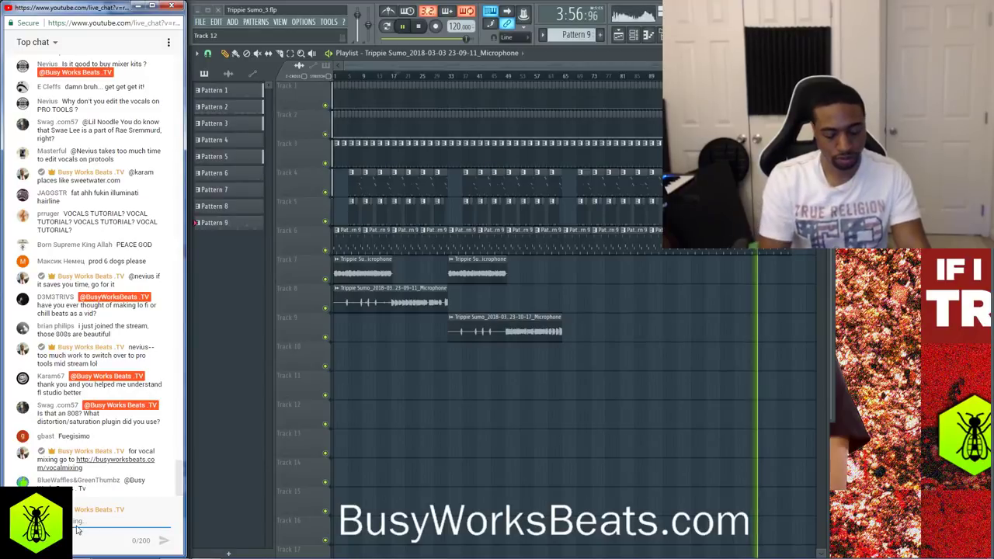
Answer the lo-fi beats question in the chat with "we did a lofi stream awhile ago", and approve the viewer message held for review
text(@swag)
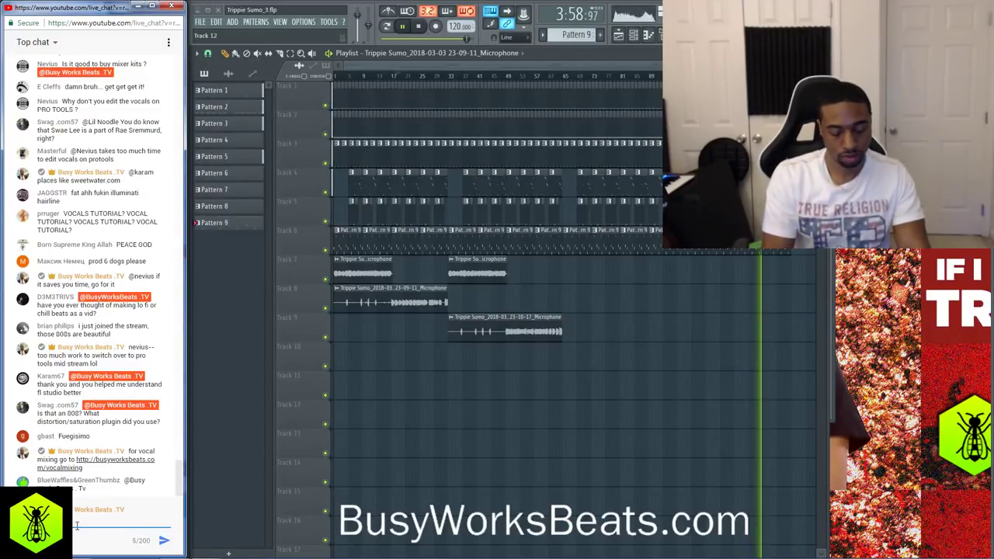
text( i uswe di)
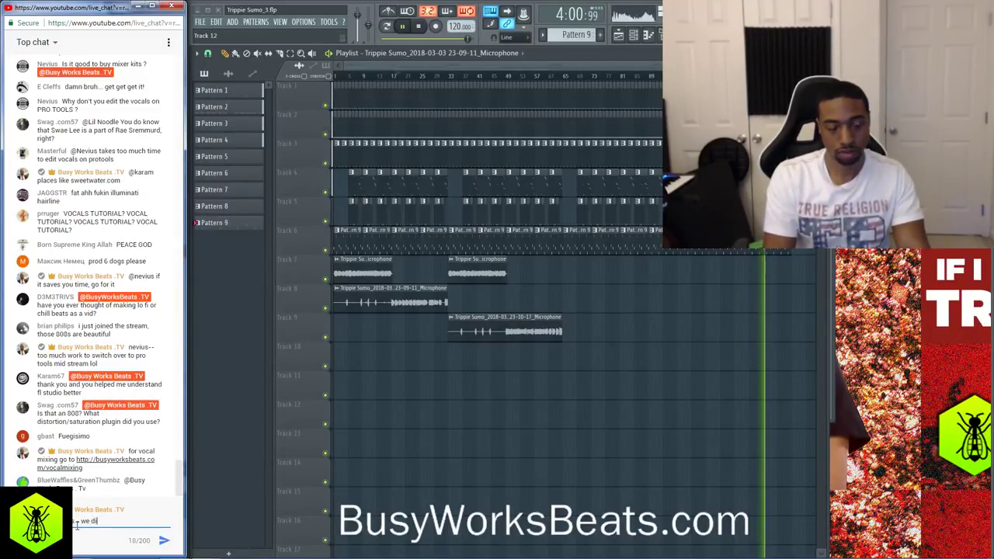
text(d a lofi stream awhile a)
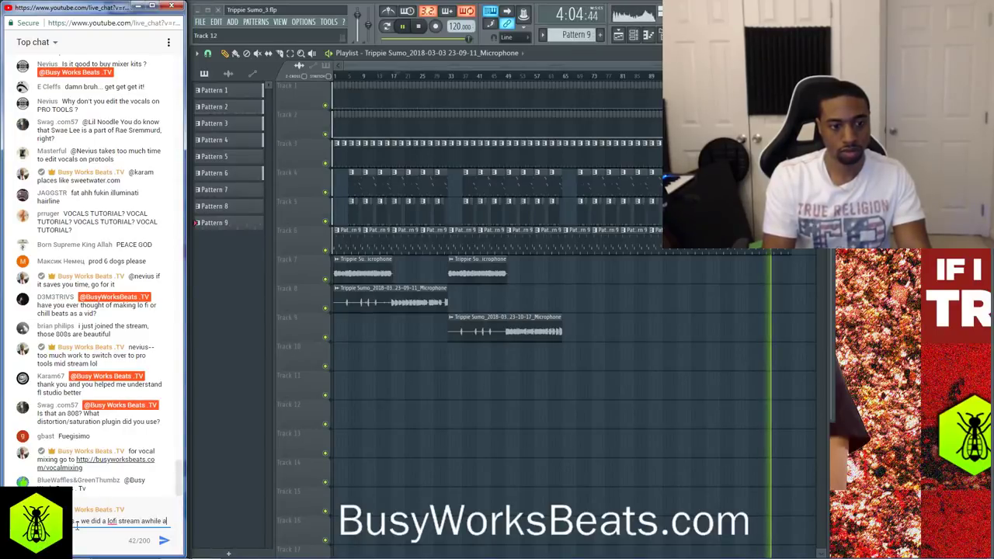
key(Return)
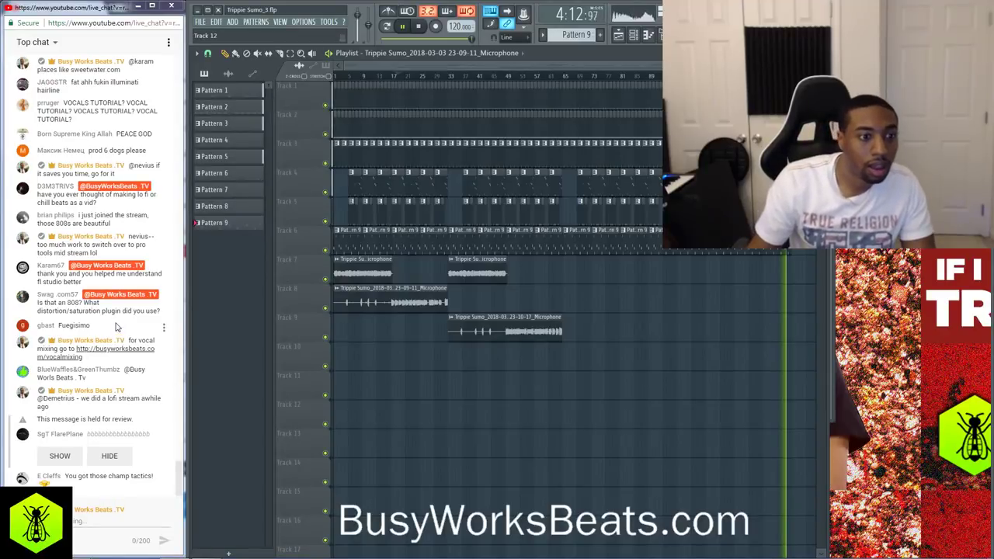
click(58, 443)
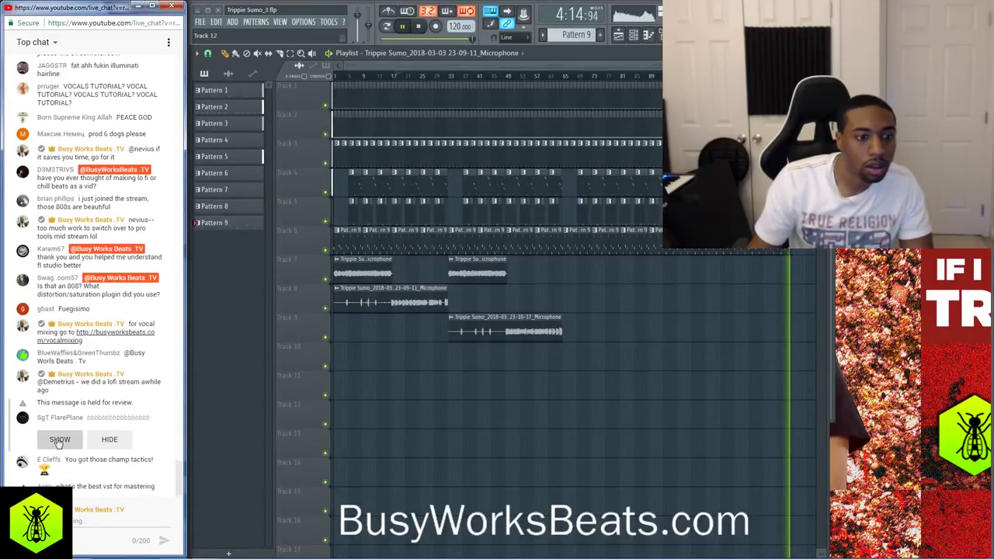
Switch to FL Studio, stop playback, show the mixer, and reset the Microphone track's volume fader to its default level
click(677, 35)
key(space)
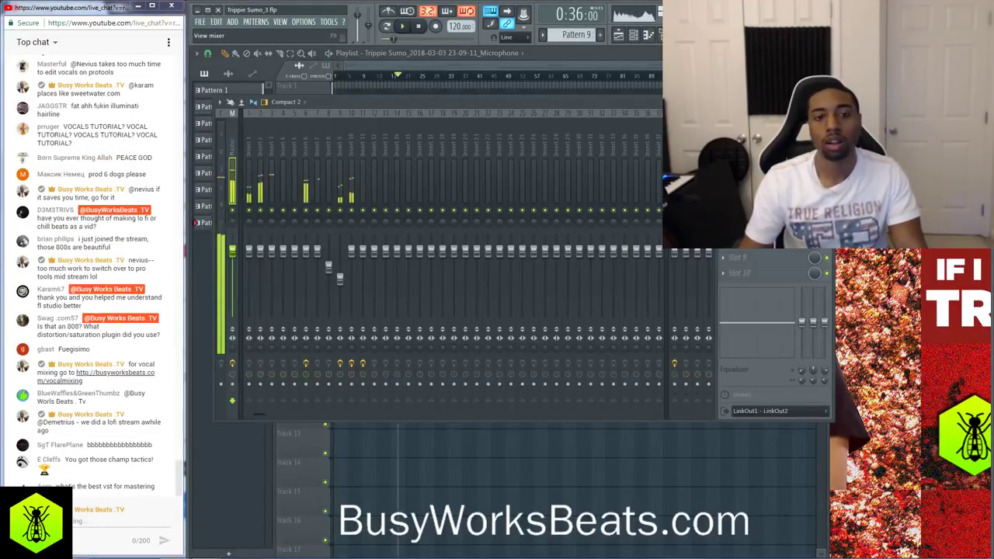
scroll(495, 140, down, 6)
scroll(495, 137, down, 5)
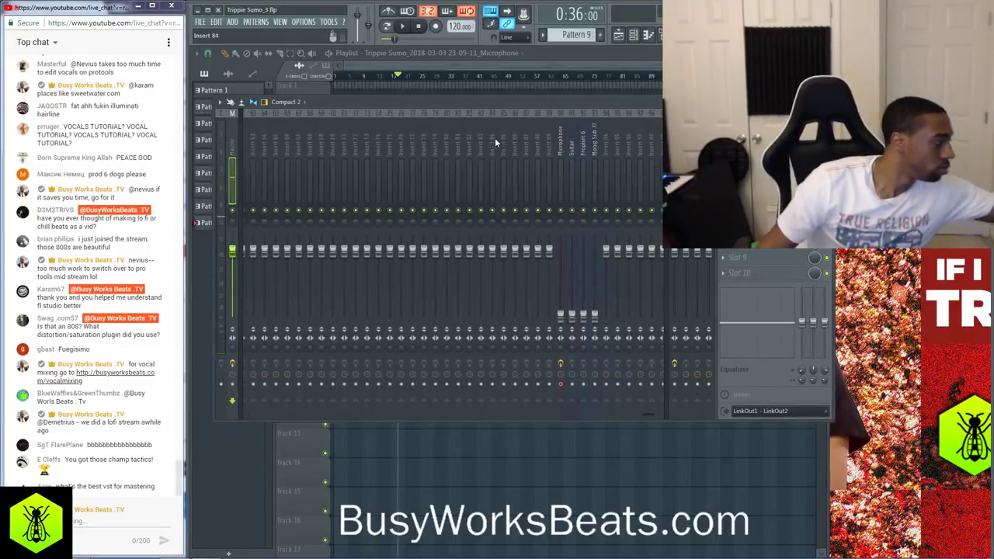
right_click(557, 316)
click(567, 323)
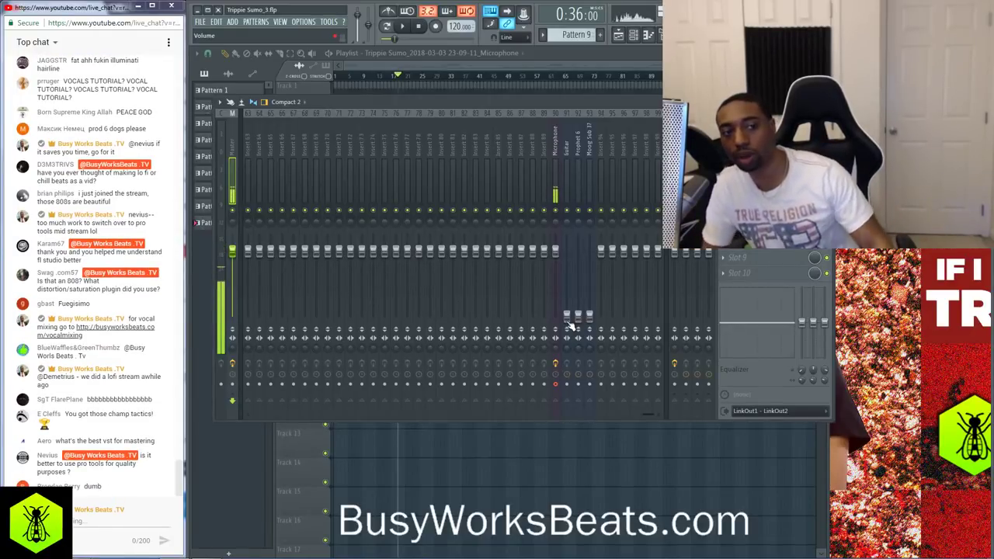
Select insert 6 in the mixer and open its Decapitator effect
scroll(384, 169, up, 4)
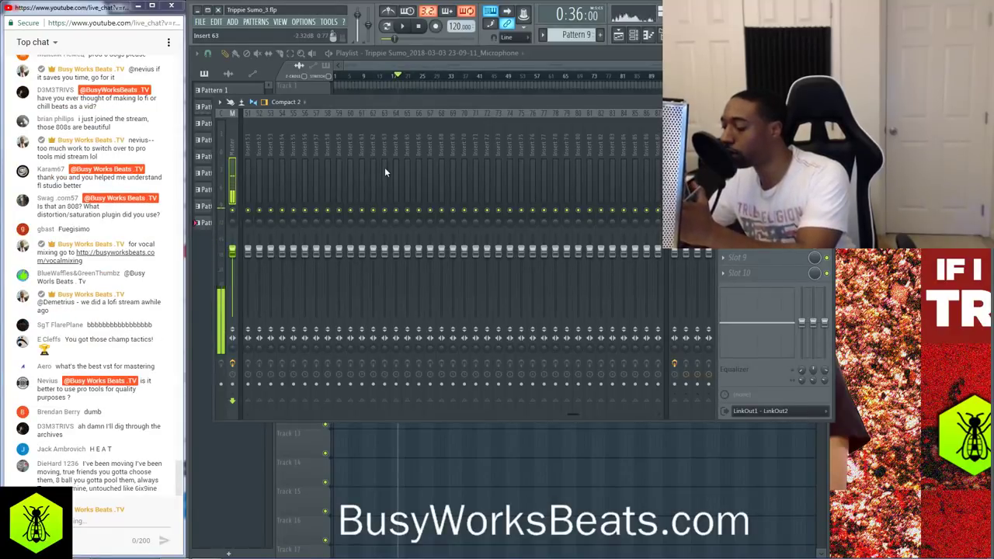
scroll(271, 138, up, 15)
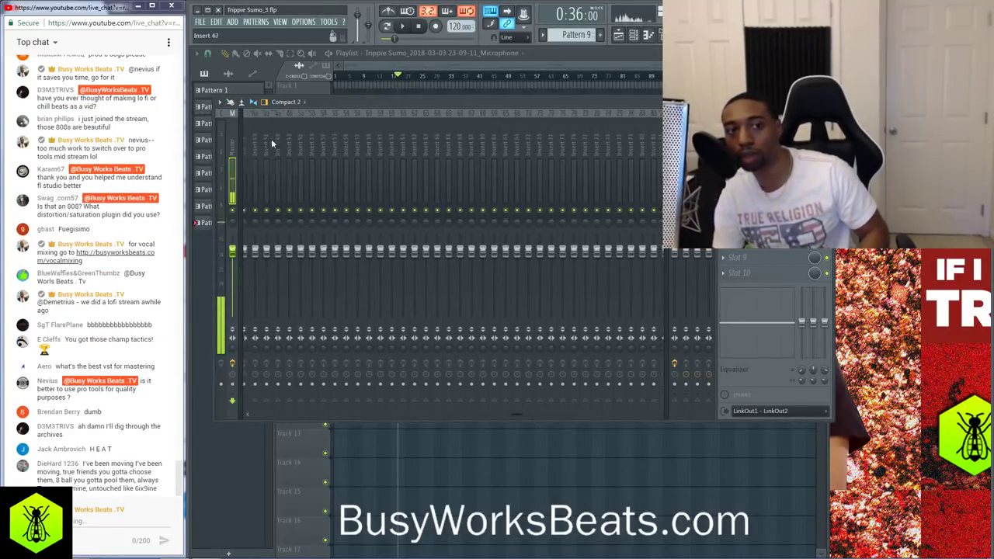
click(295, 142)
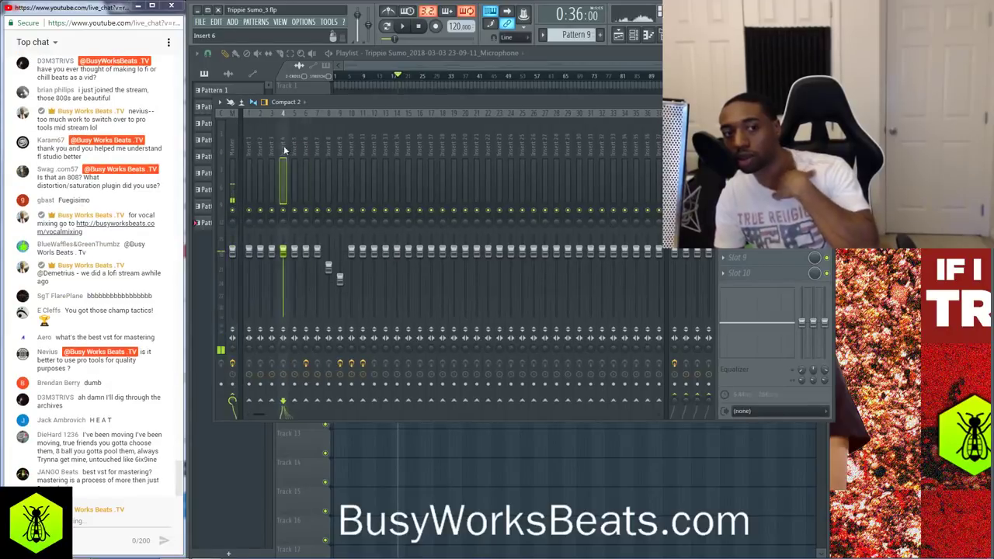
click(745, 132)
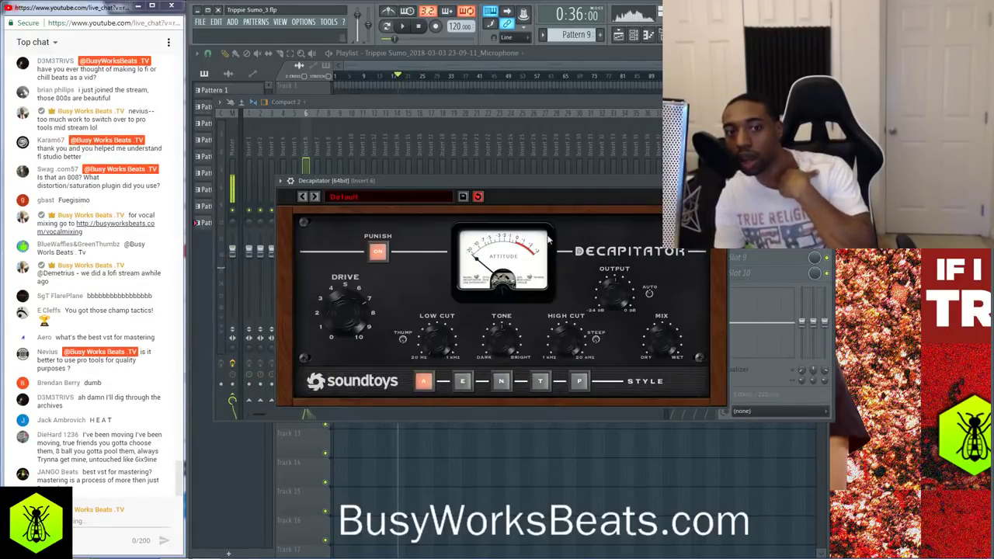